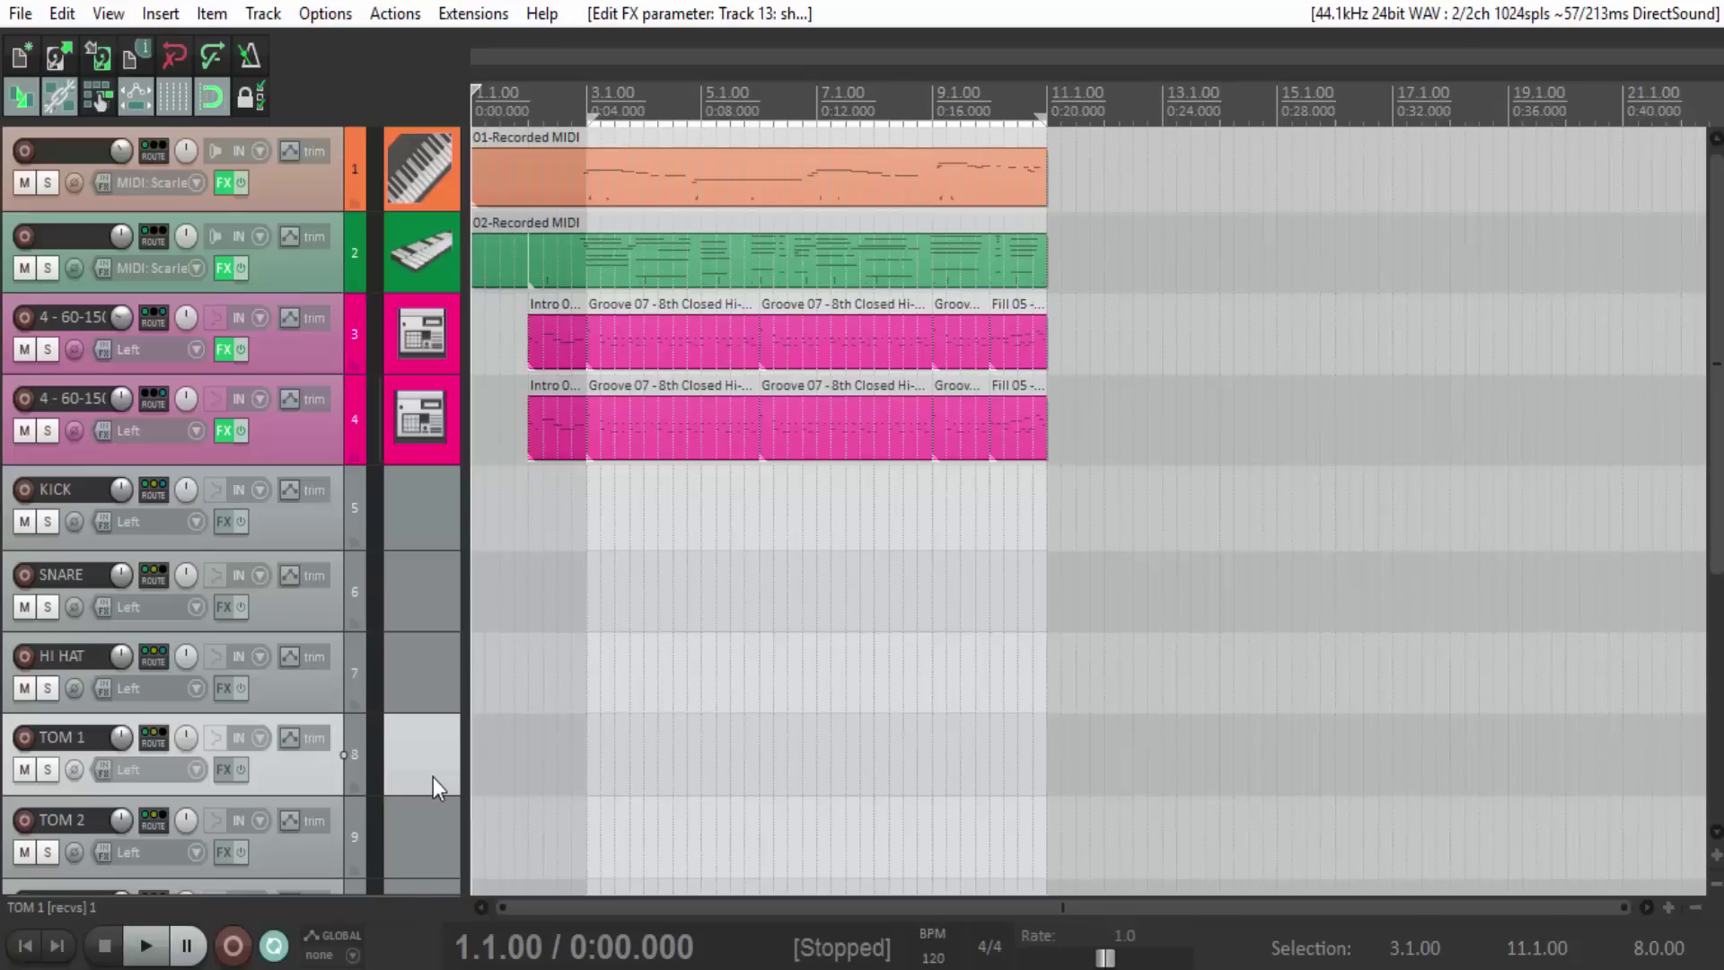
# Open the Shuttle-Echo effect on track 13 to view its controls, and close it again.
pyautogui.scroll(-5, 455, 713)
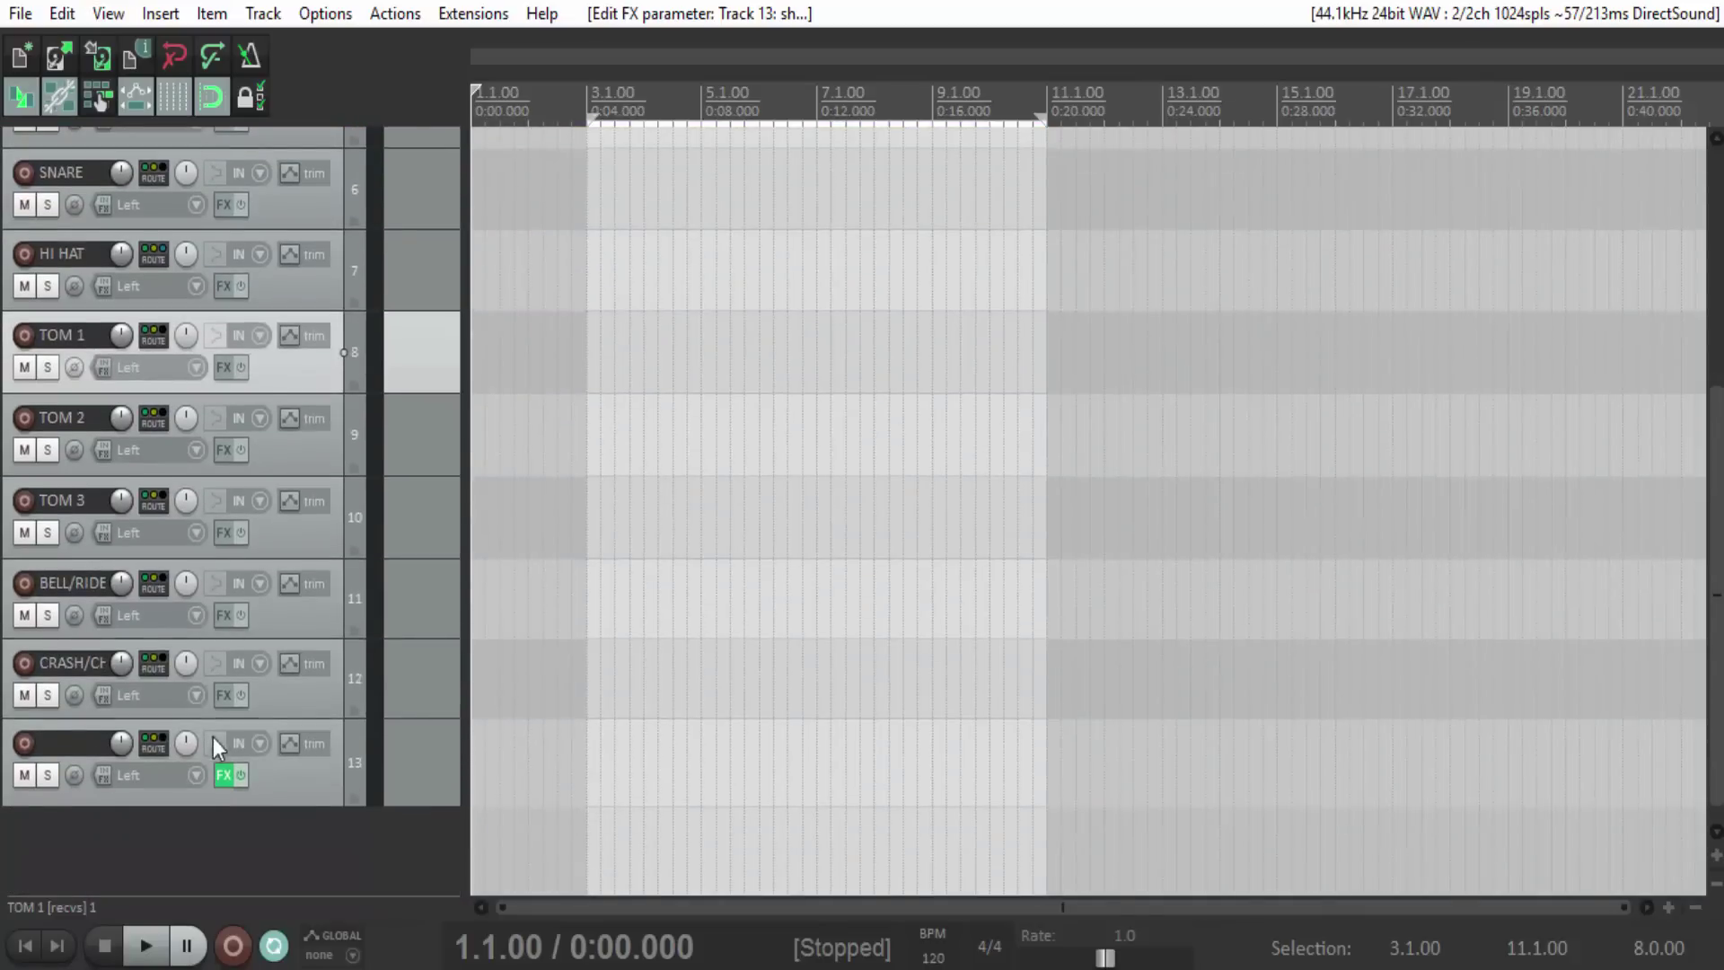
pyautogui.click(224, 775)
pyautogui.moveTo(919, 178); pyautogui.dragTo(877, 160)
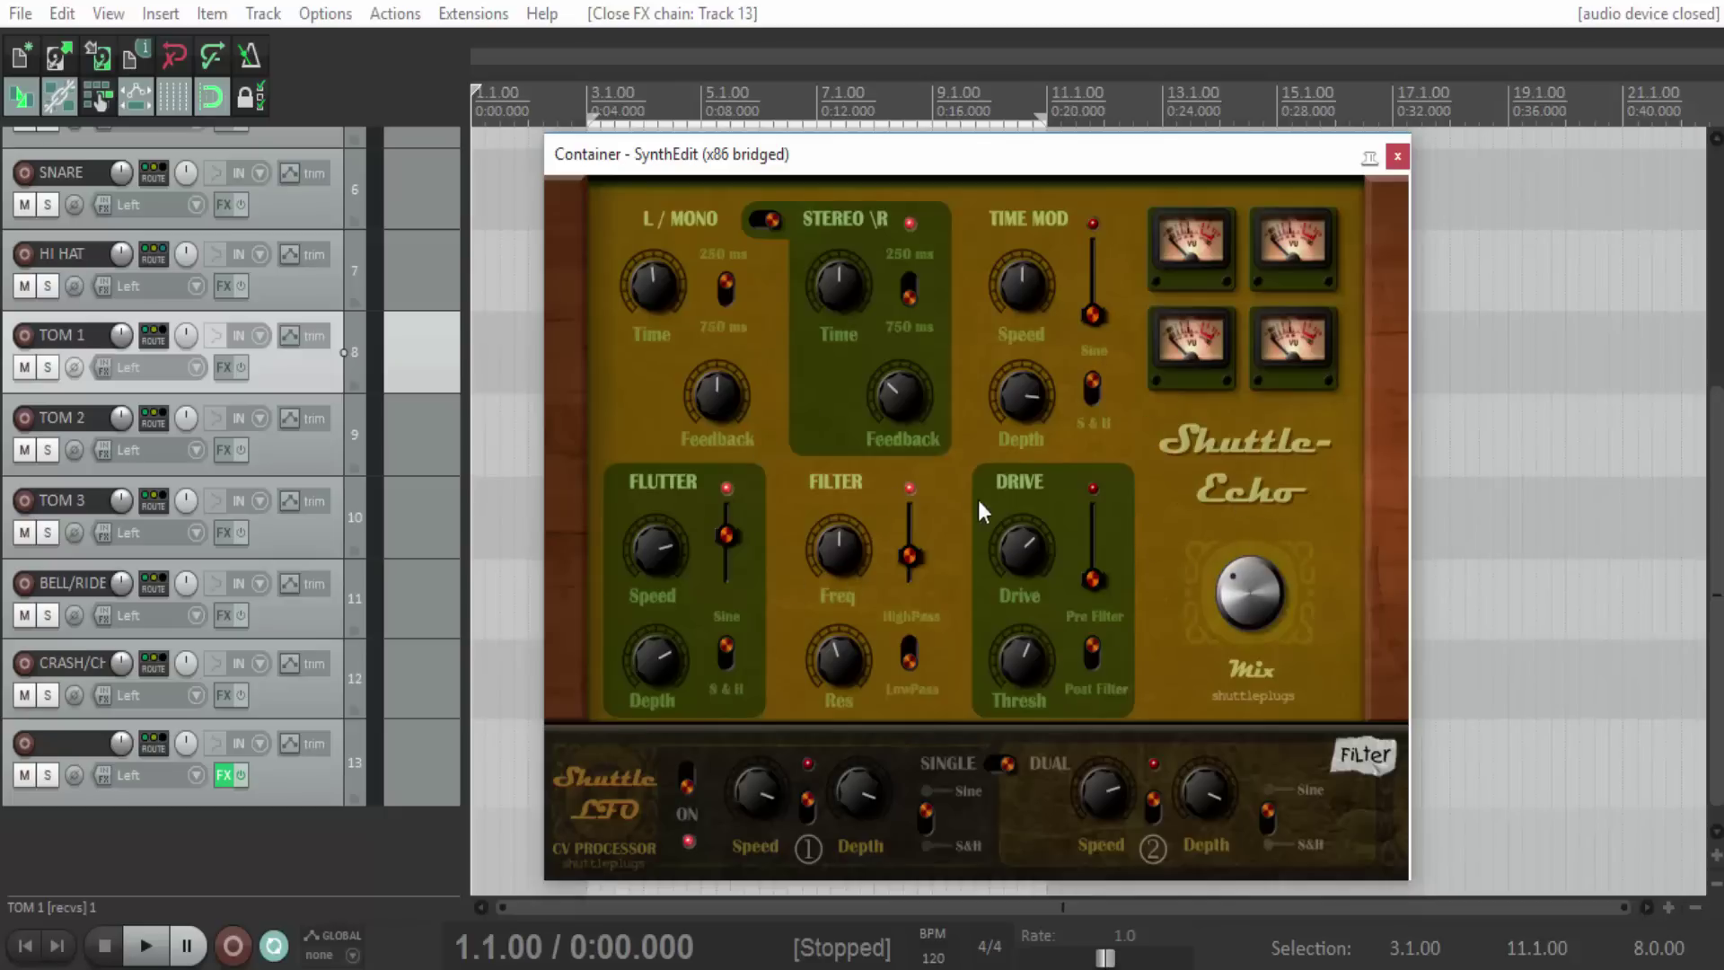
pyautogui.click(1397, 157)
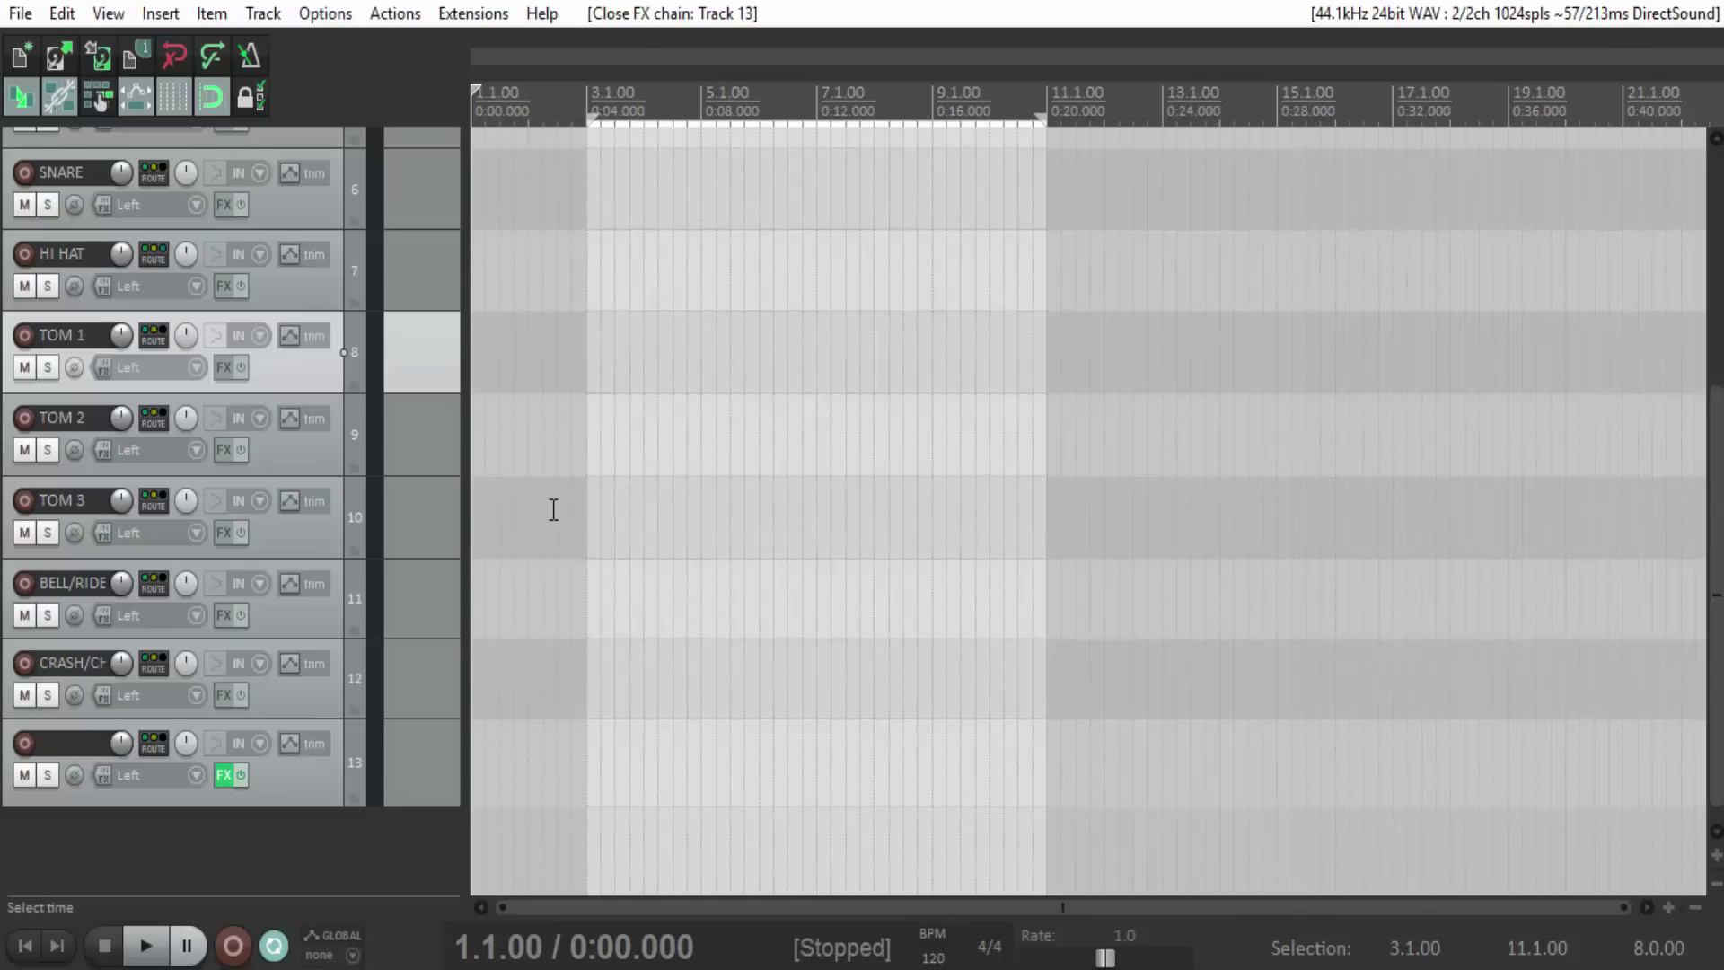
# Play the project from the start to hear the instrument and drum tracks, and stop playback.
pyautogui.scroll(4, 407, 596)
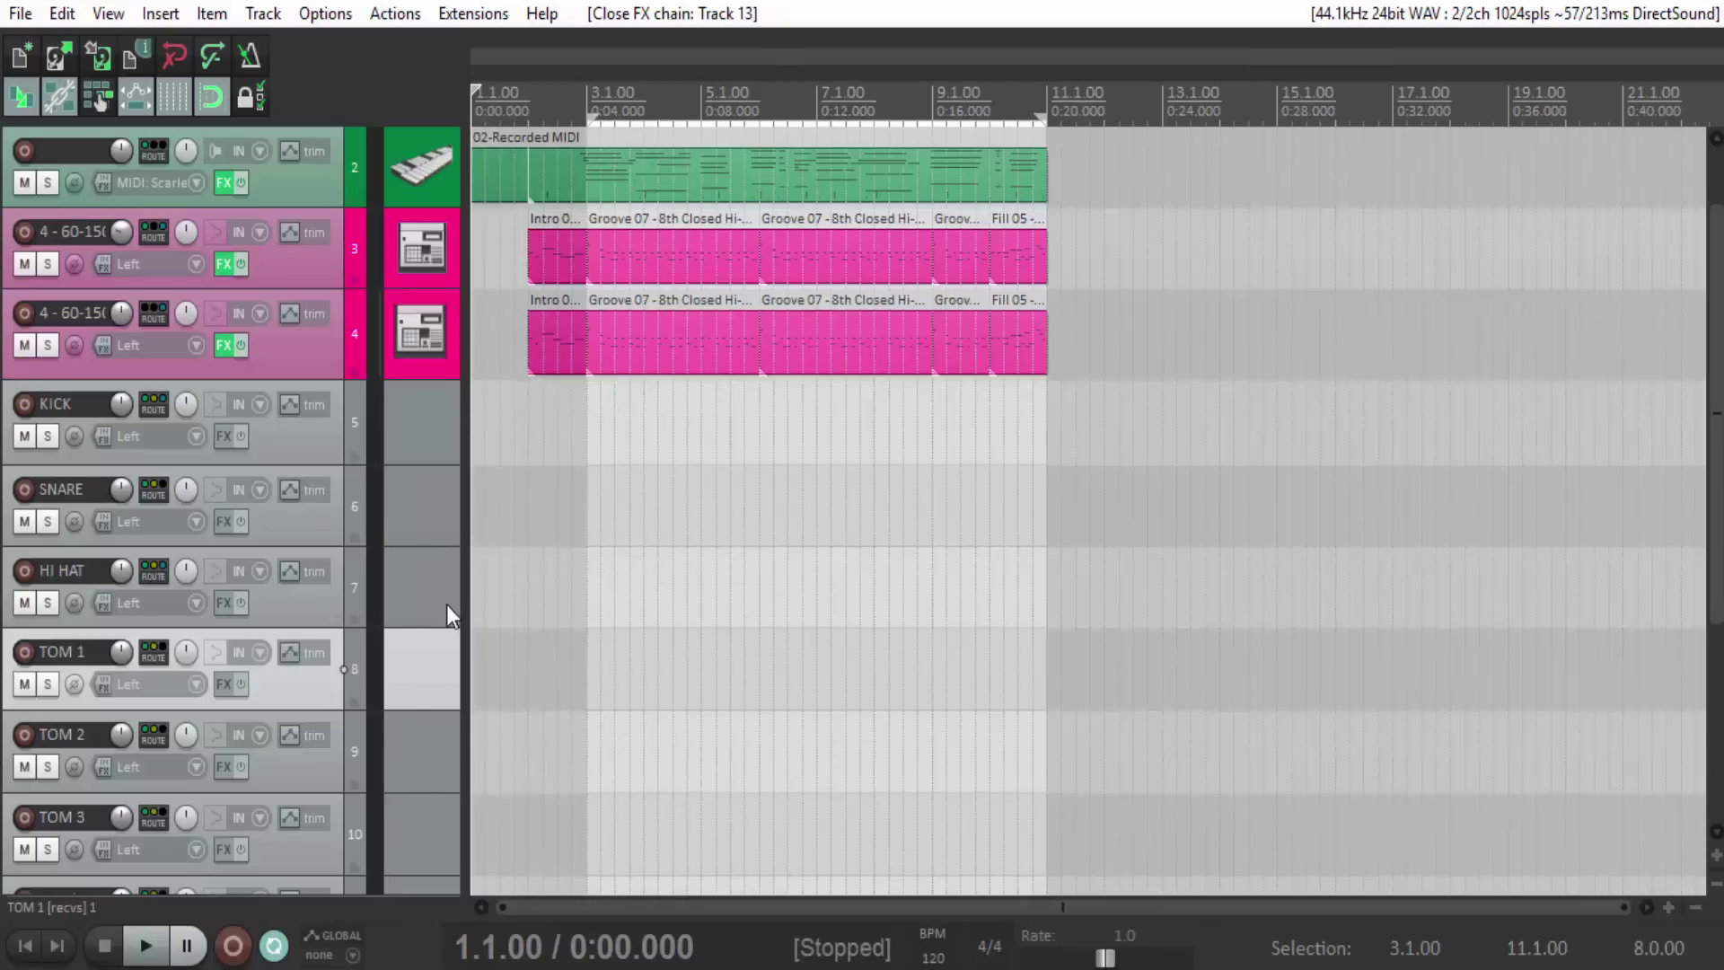
pyautogui.press('space')
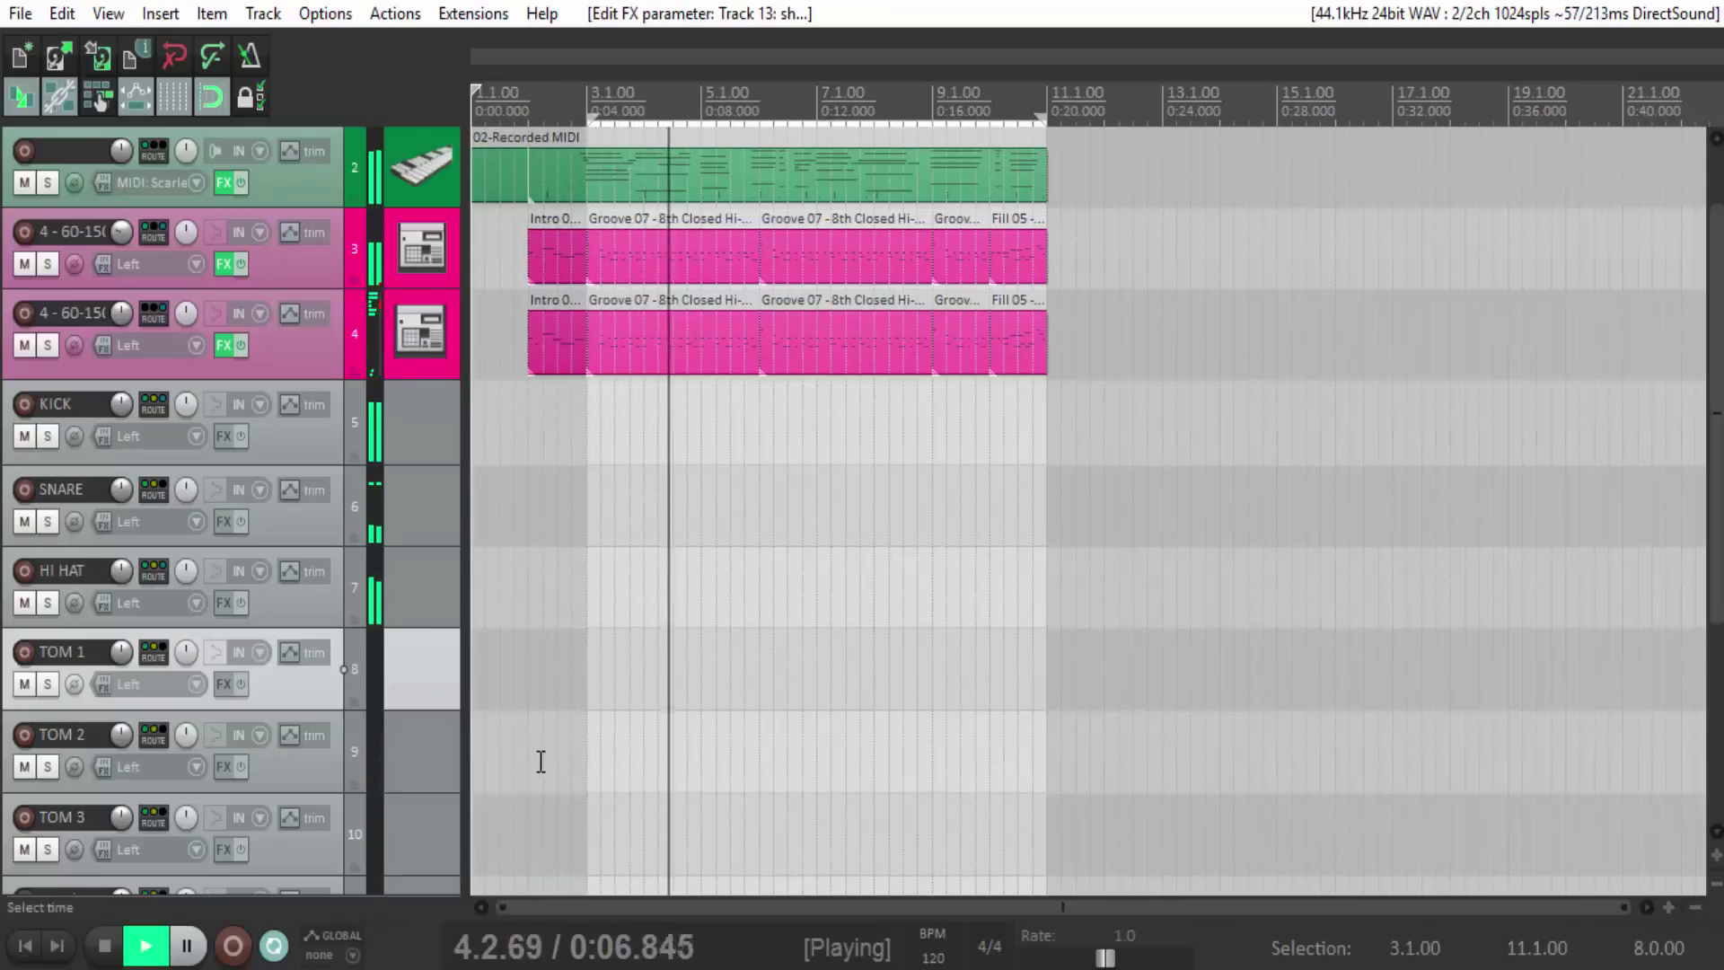
pyautogui.scroll(1, 386, 589)
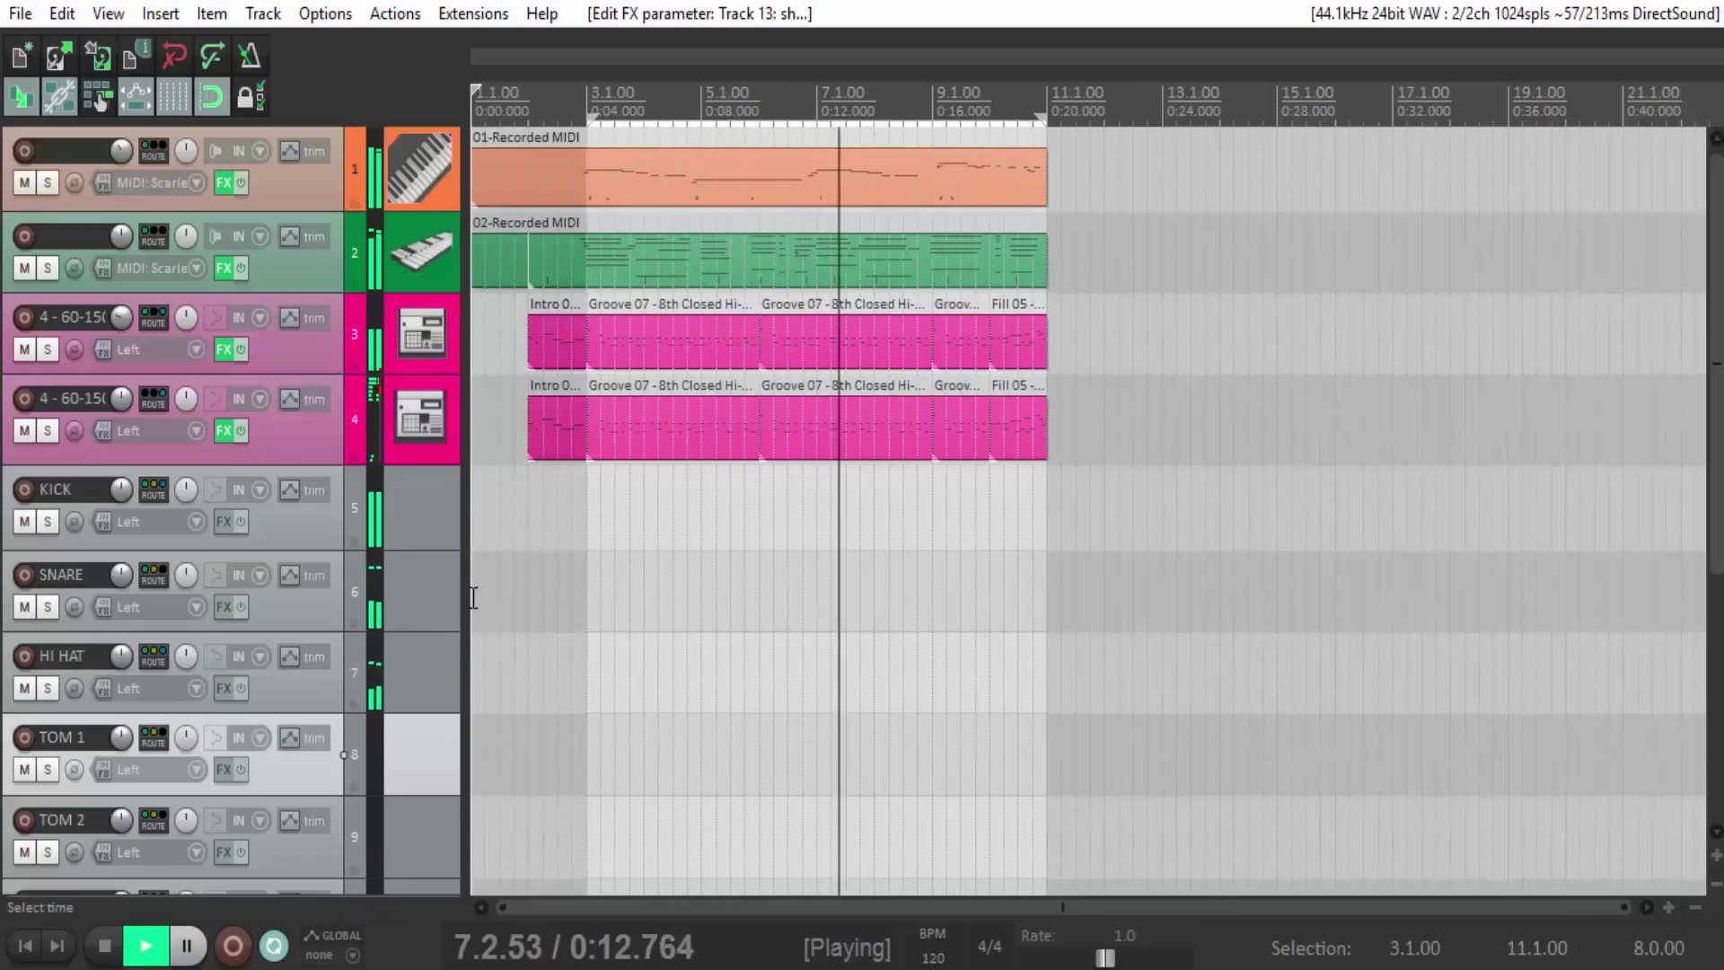
pyautogui.click(107, 950)
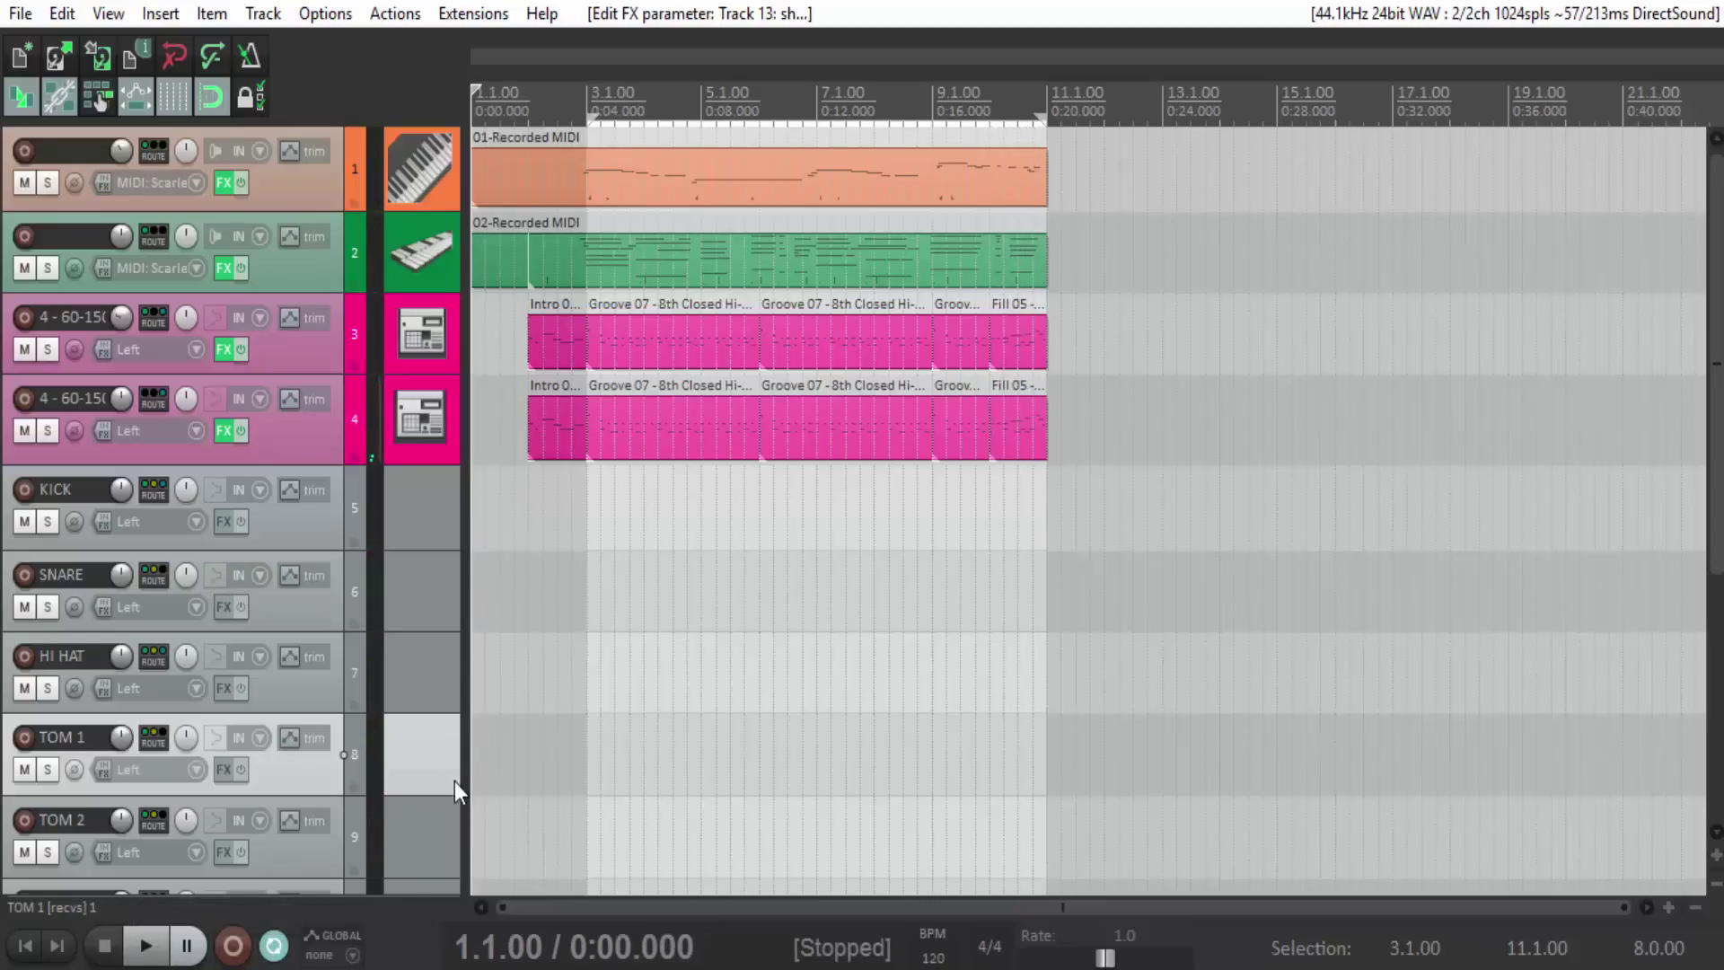
# View the Zampler instrument in track 1's effects chain and close its windows.
pyautogui.click(415, 440)
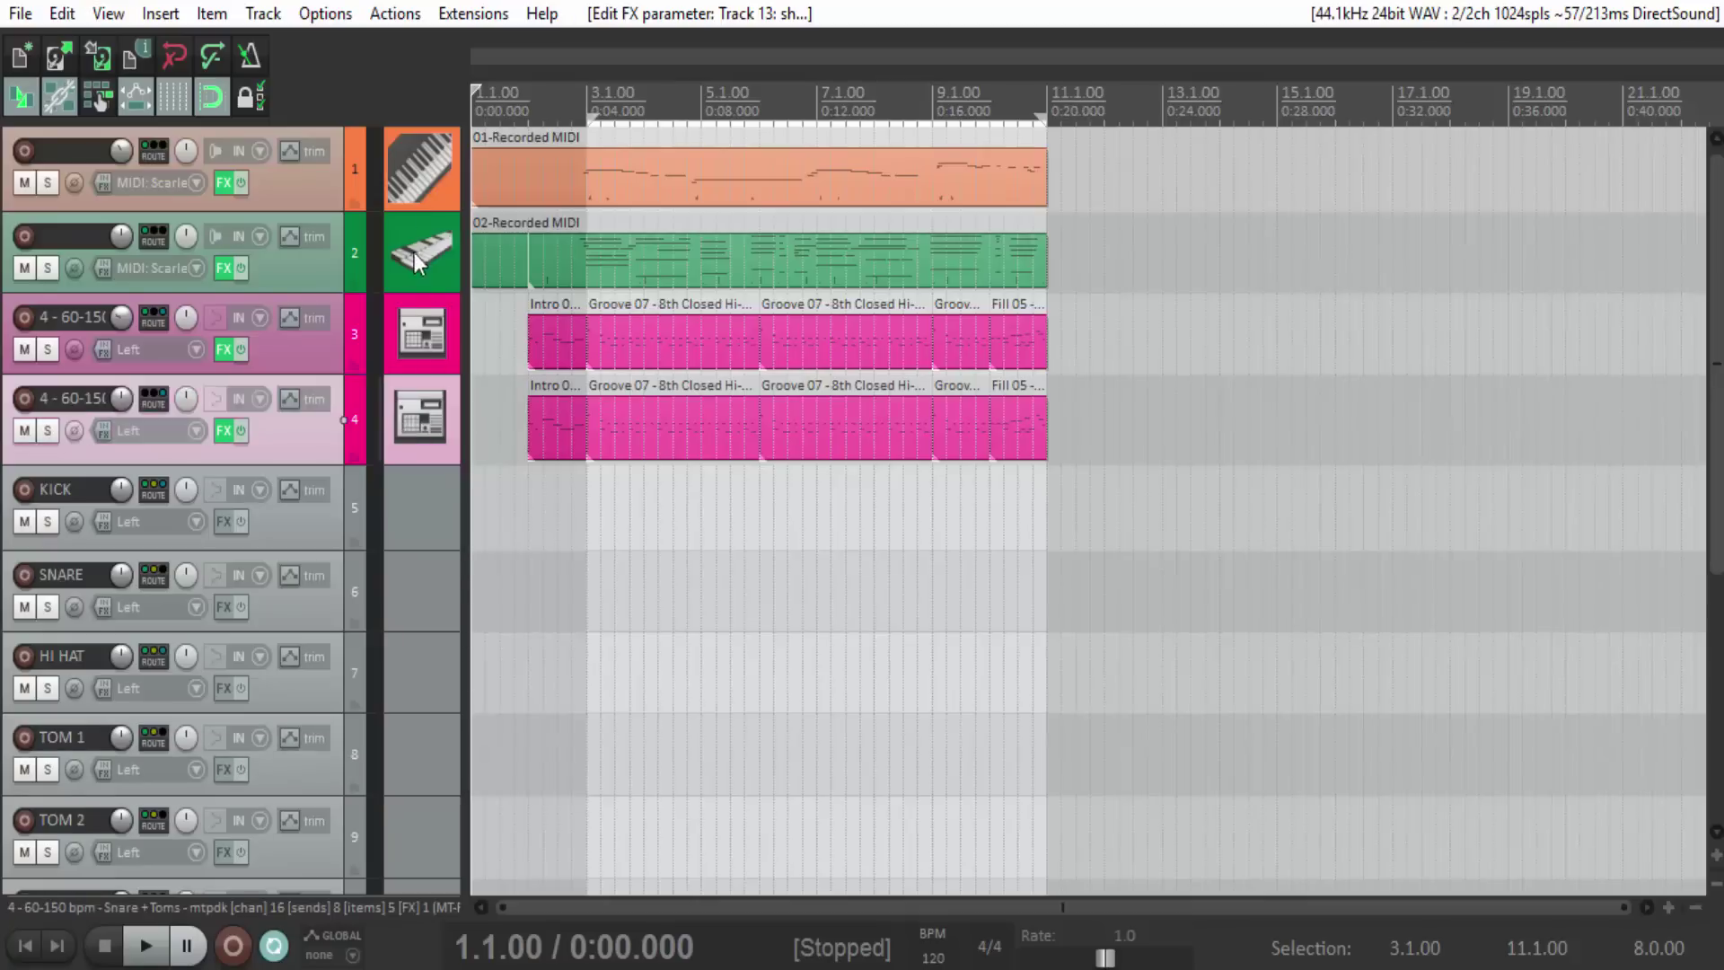
pyautogui.click(324, 200)
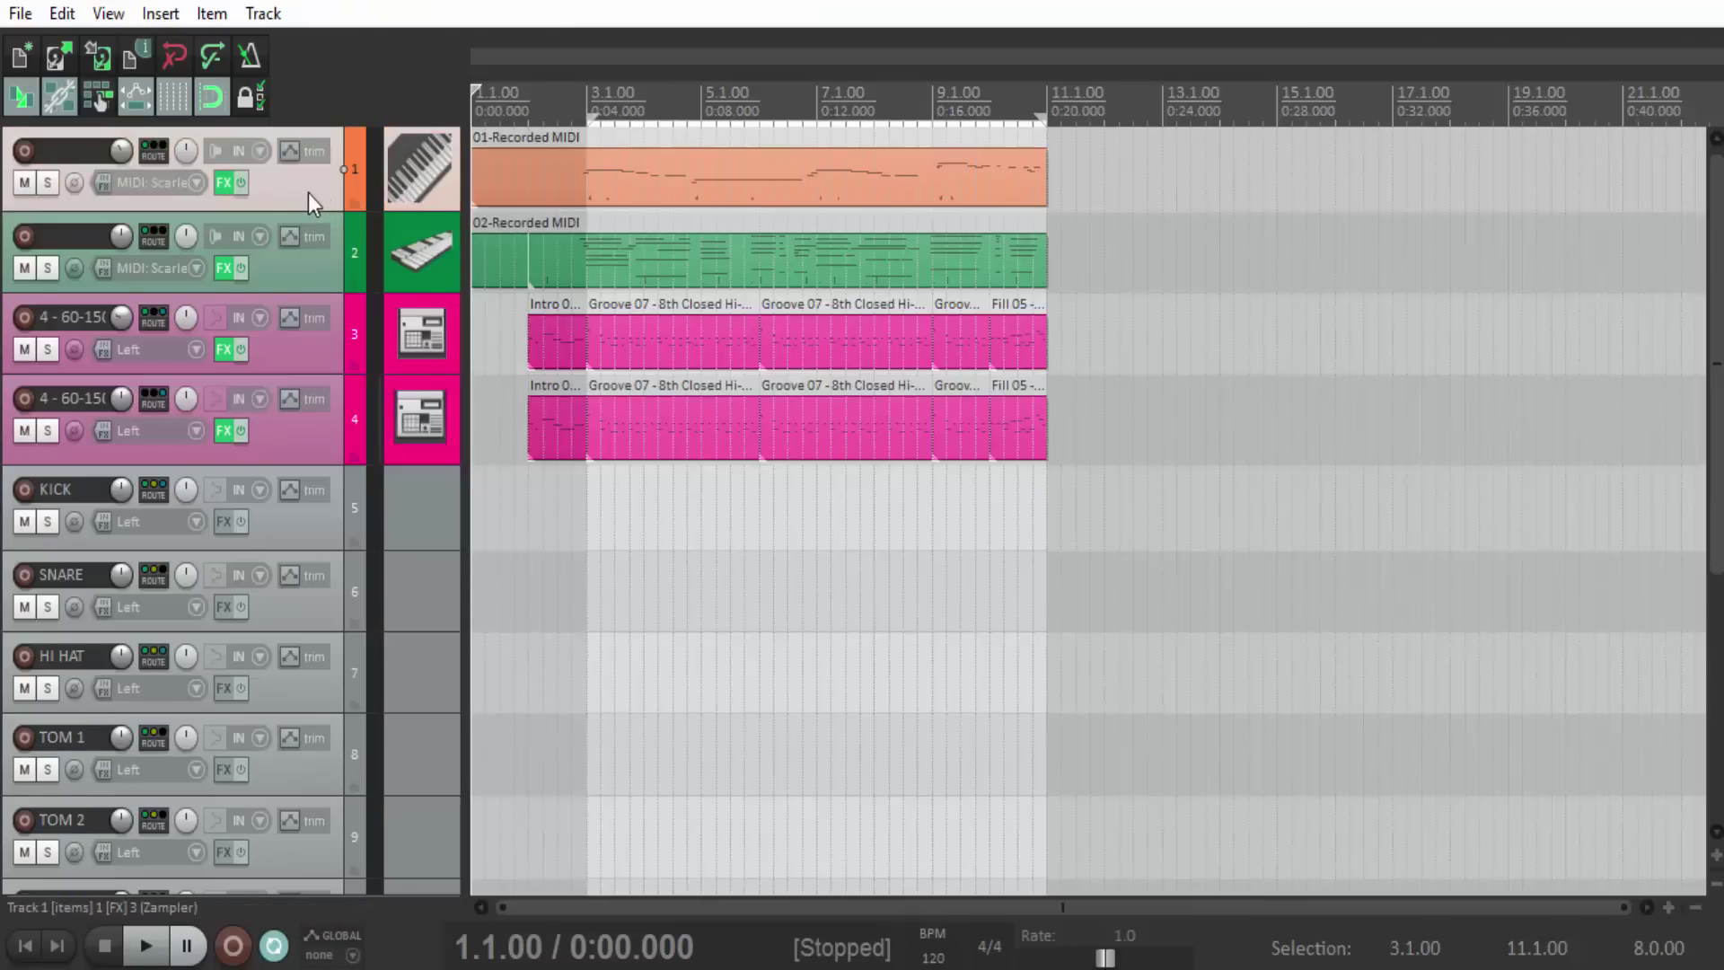
pyautogui.click(225, 183)
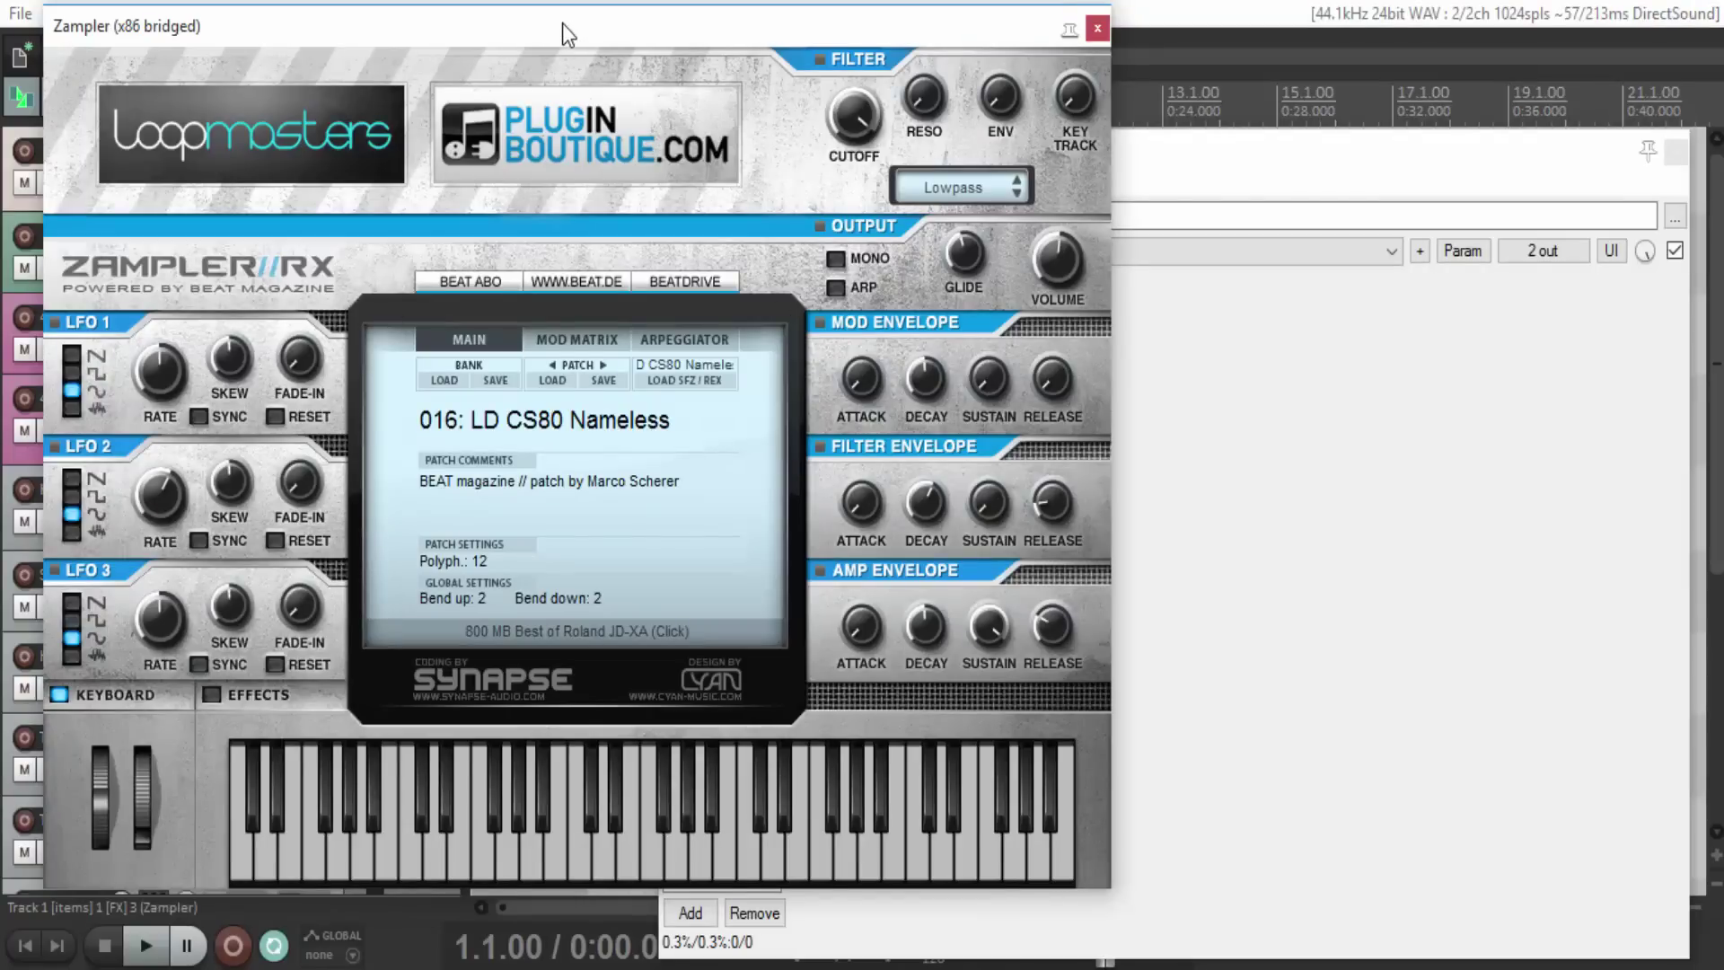
pyautogui.moveTo(562, 23); pyautogui.dragTo(789, 97)
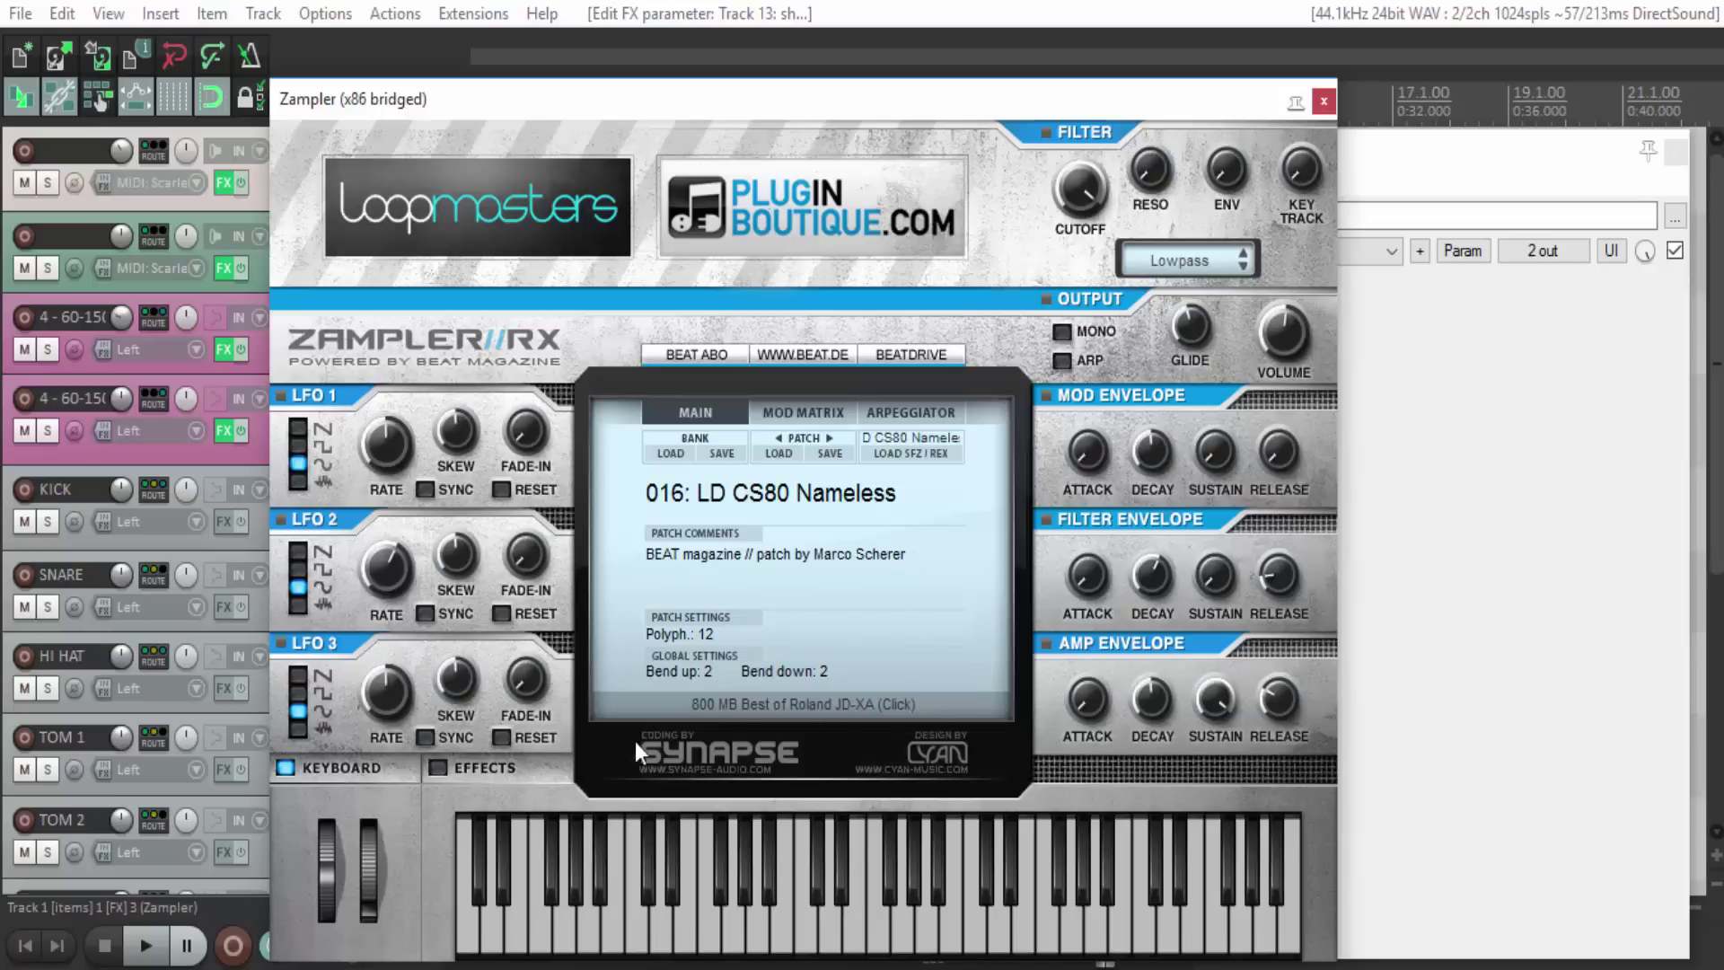
pyautogui.click(1323, 100)
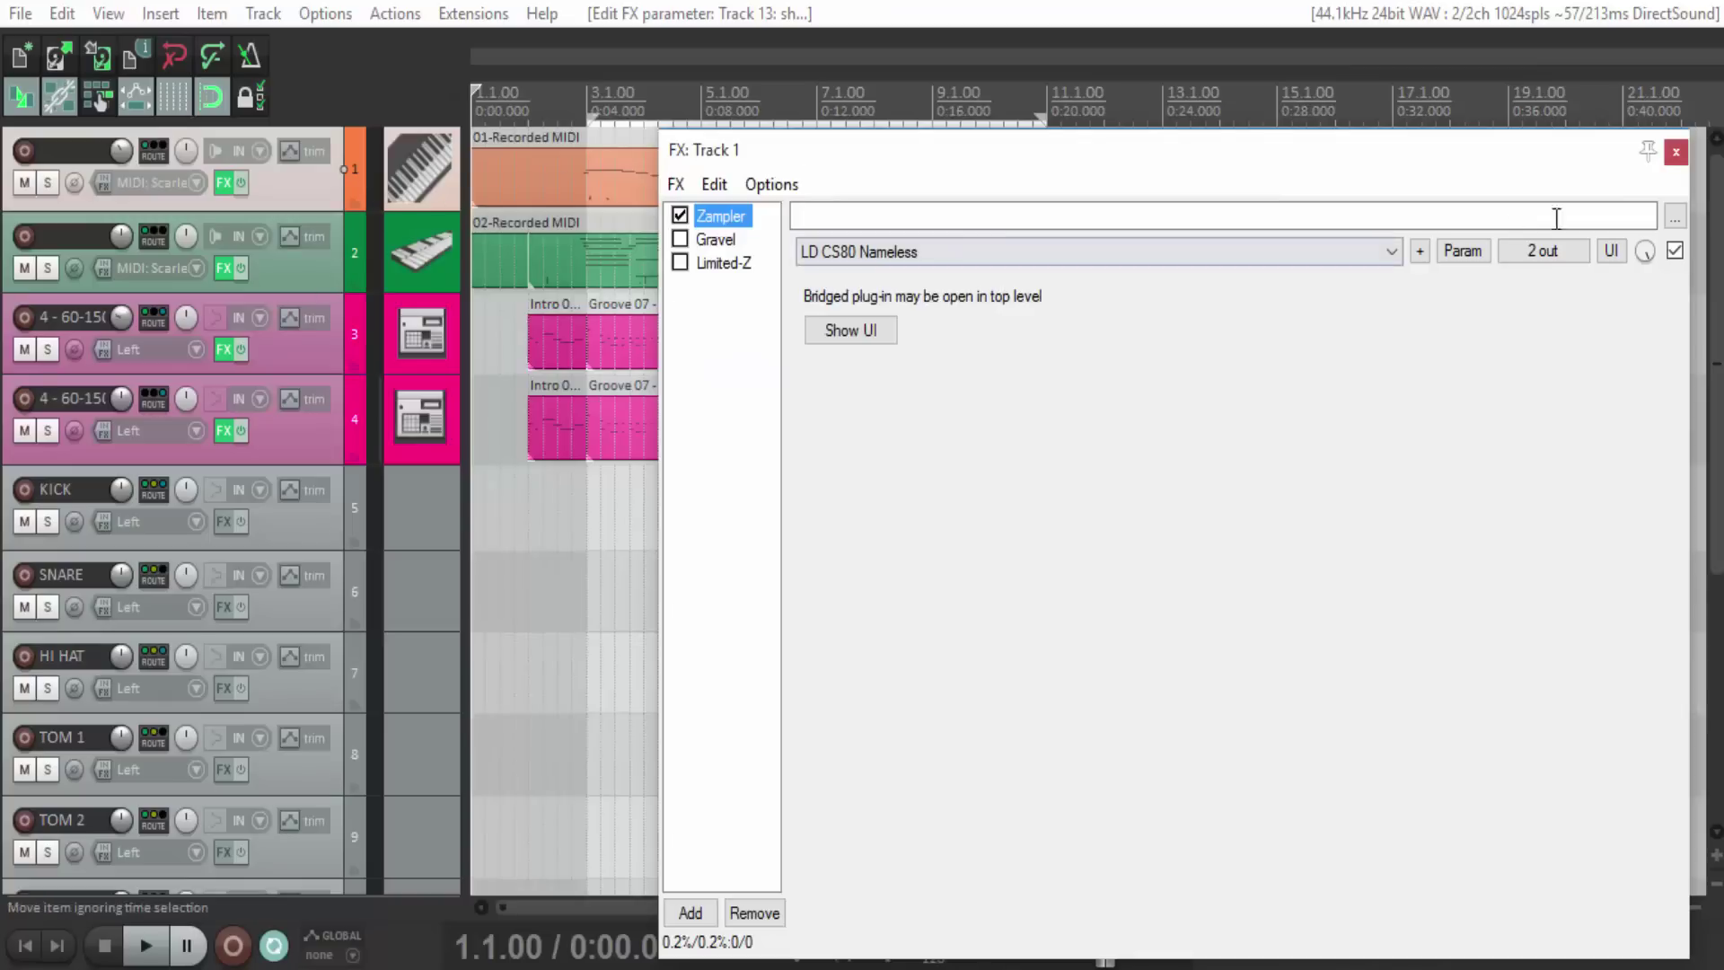
pyautogui.press('Escape')
# View the Independence instrument in track 2's effects chain and close it.
pyautogui.click(307, 268)
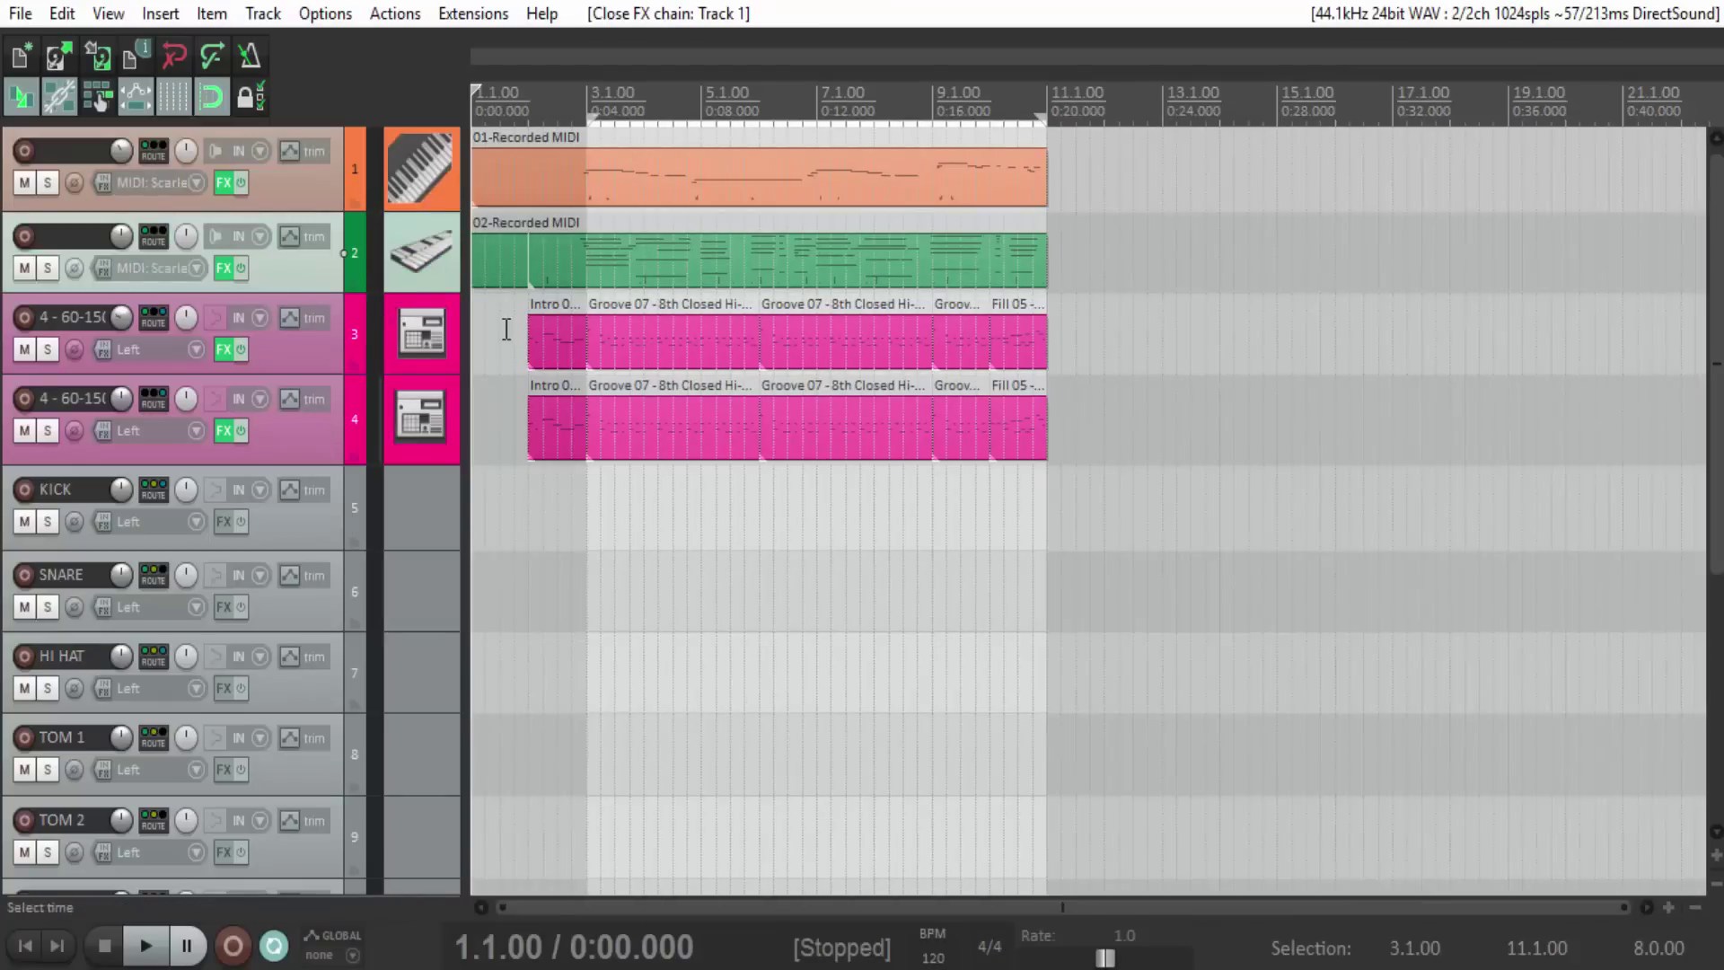
pyautogui.click(219, 271)
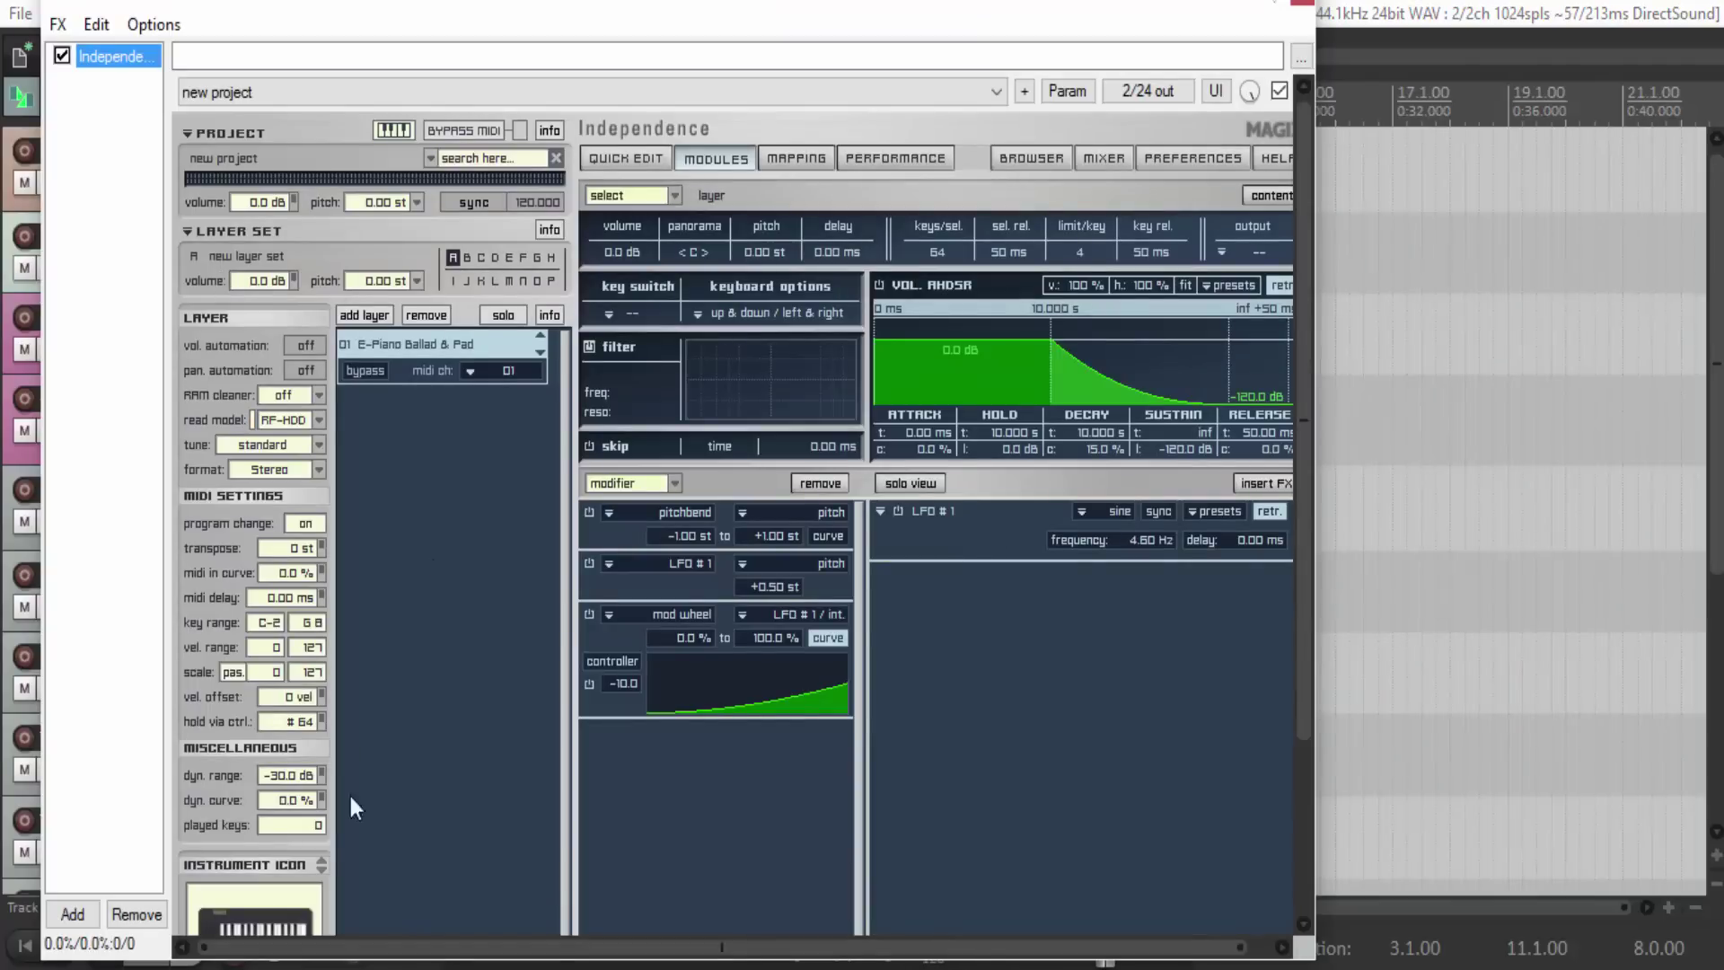
pyautogui.moveTo(1308, 520); pyautogui.dragTo(1306, 619)
pyautogui.press('Escape')
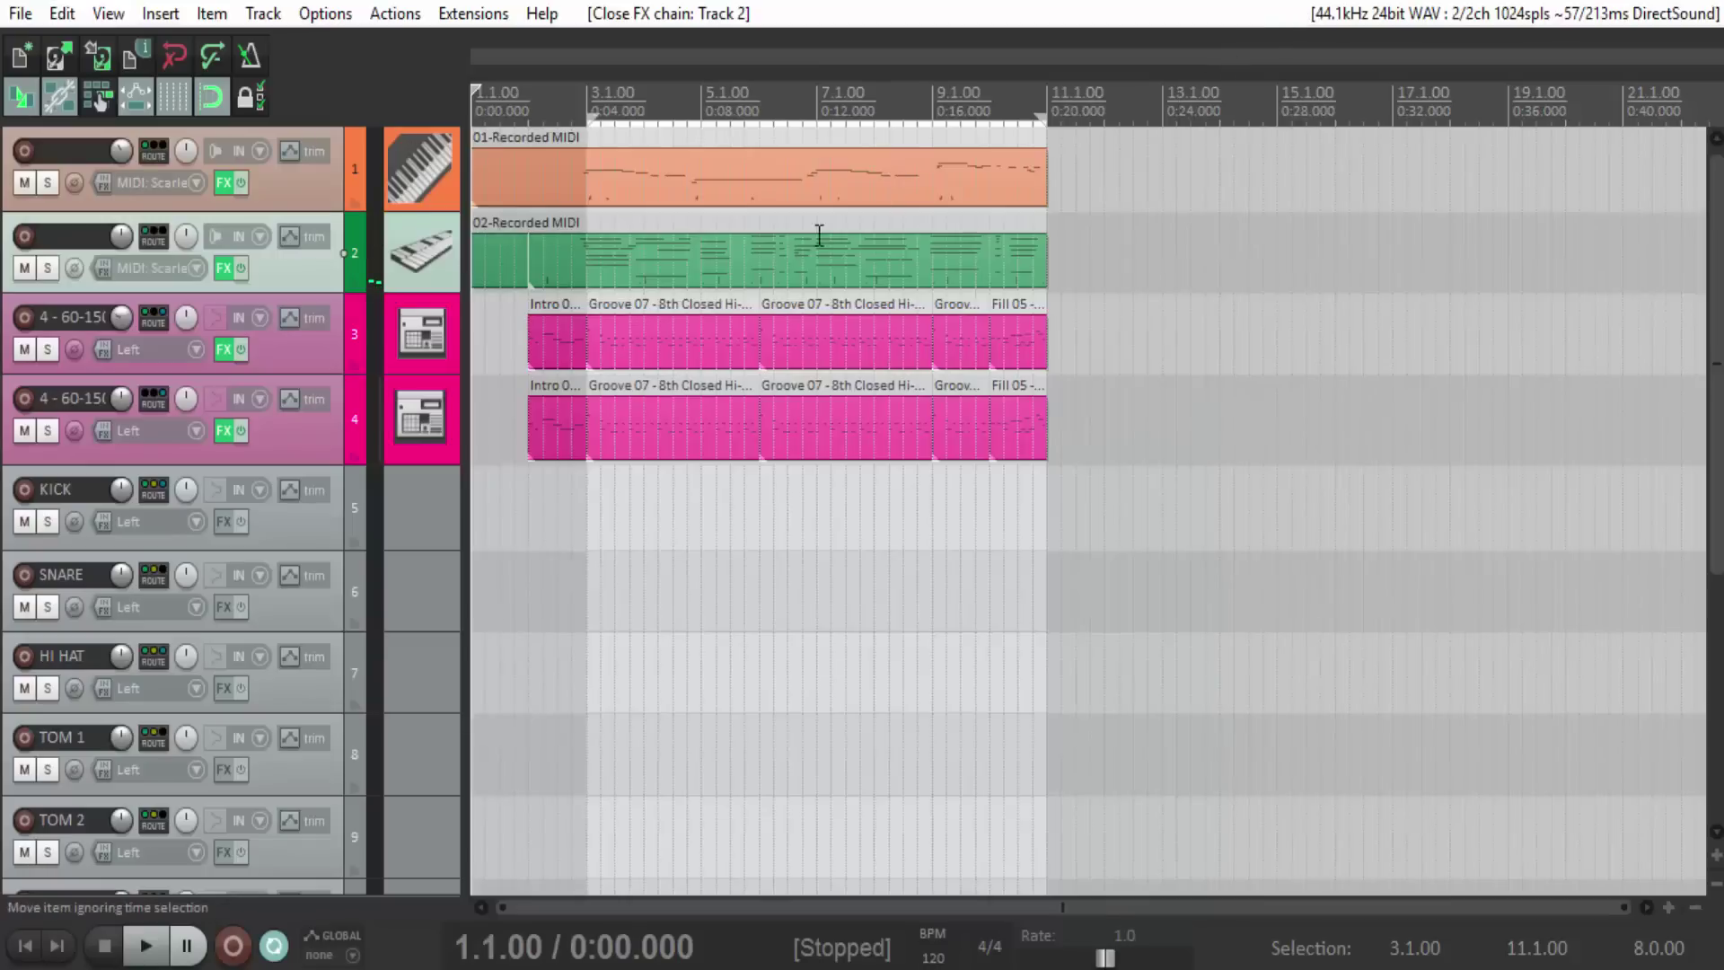
# View the Zampler drum kit patch in track 3's effects chain and close both windows.
pyautogui.click(293, 353)
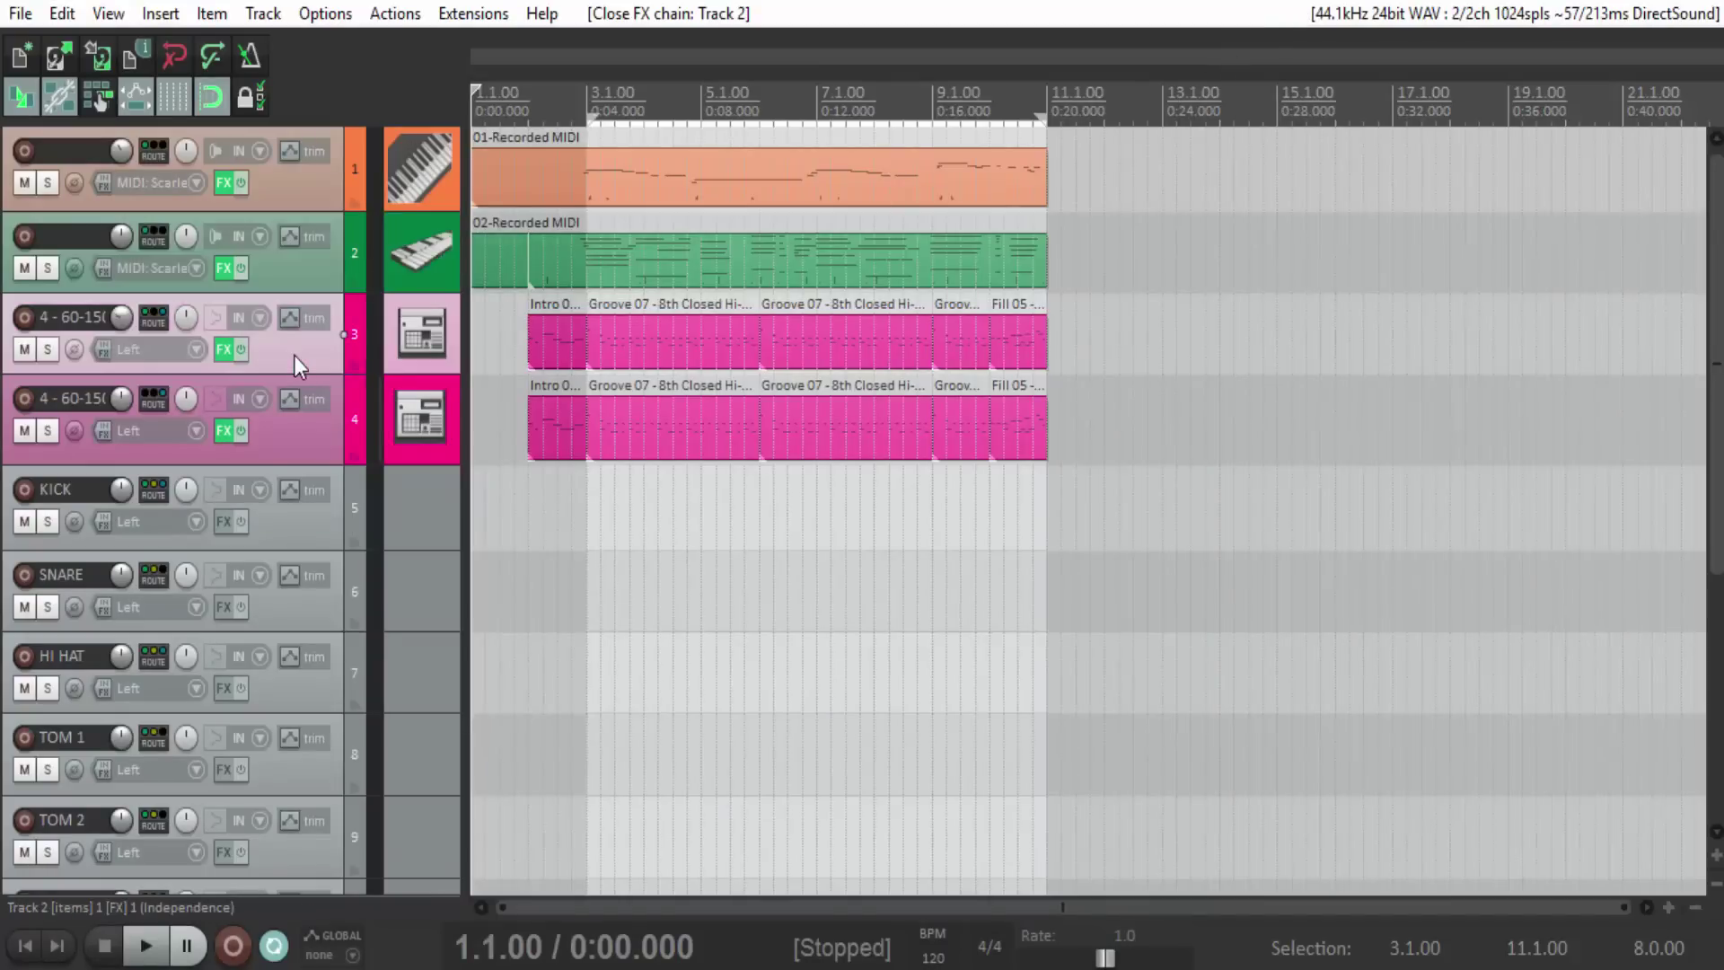
pyautogui.click(227, 349)
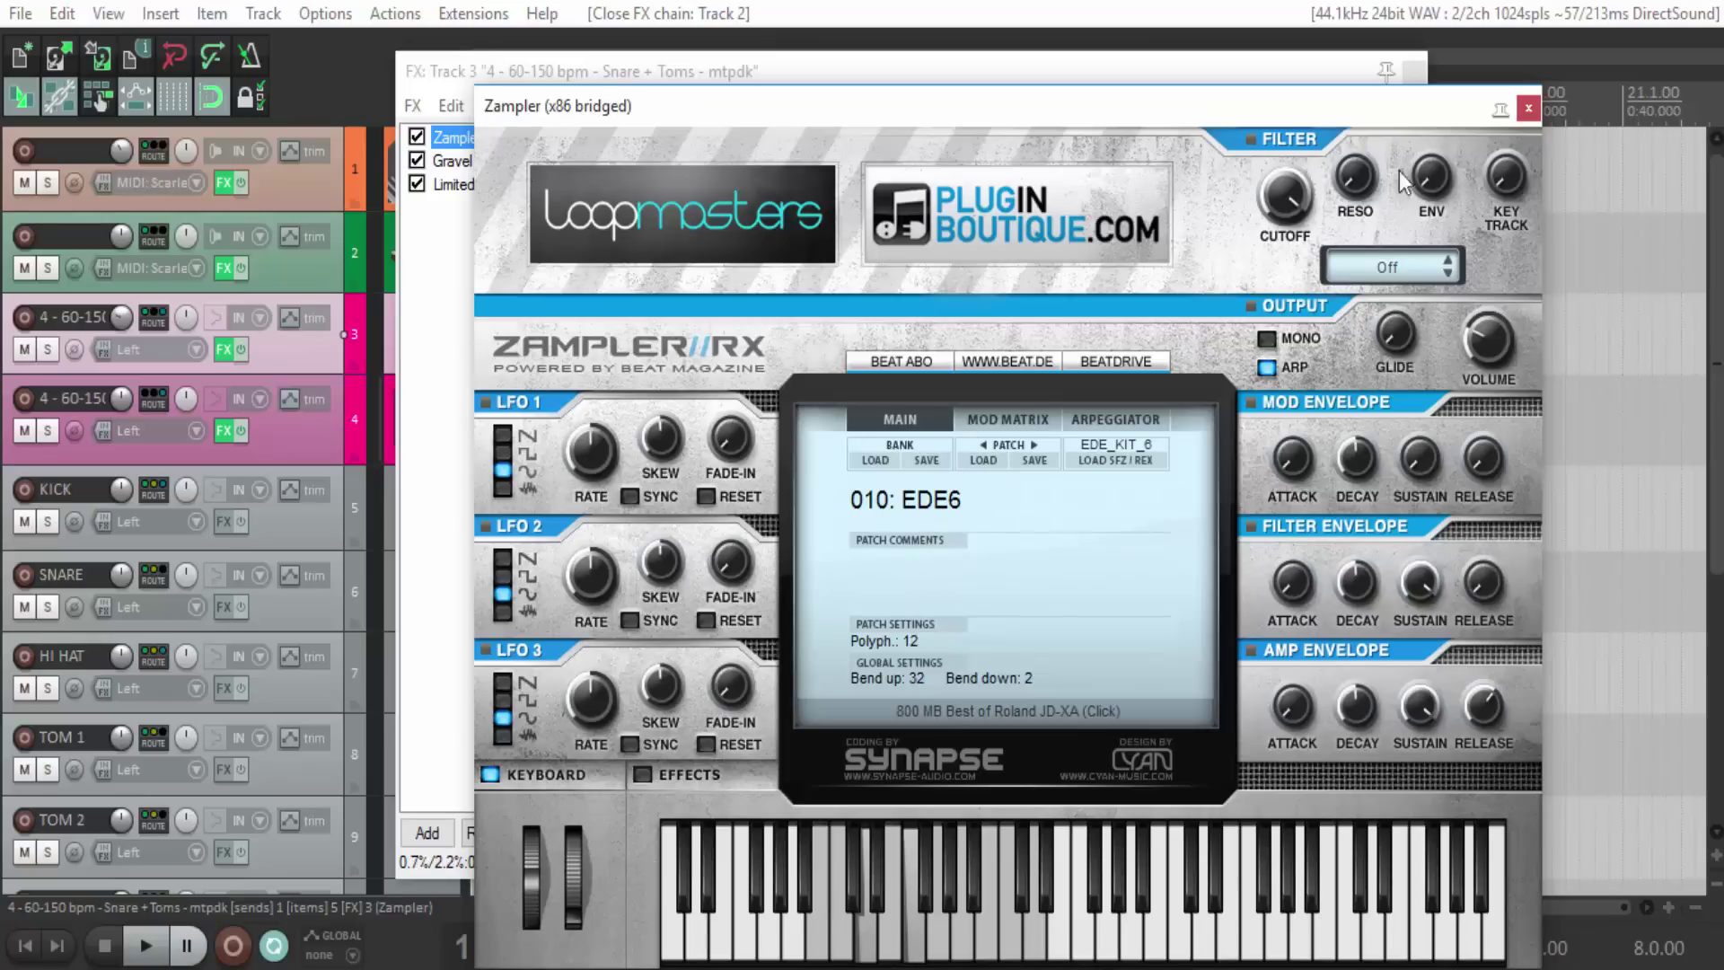
pyautogui.click(1530, 110)
pyautogui.click(1416, 71)
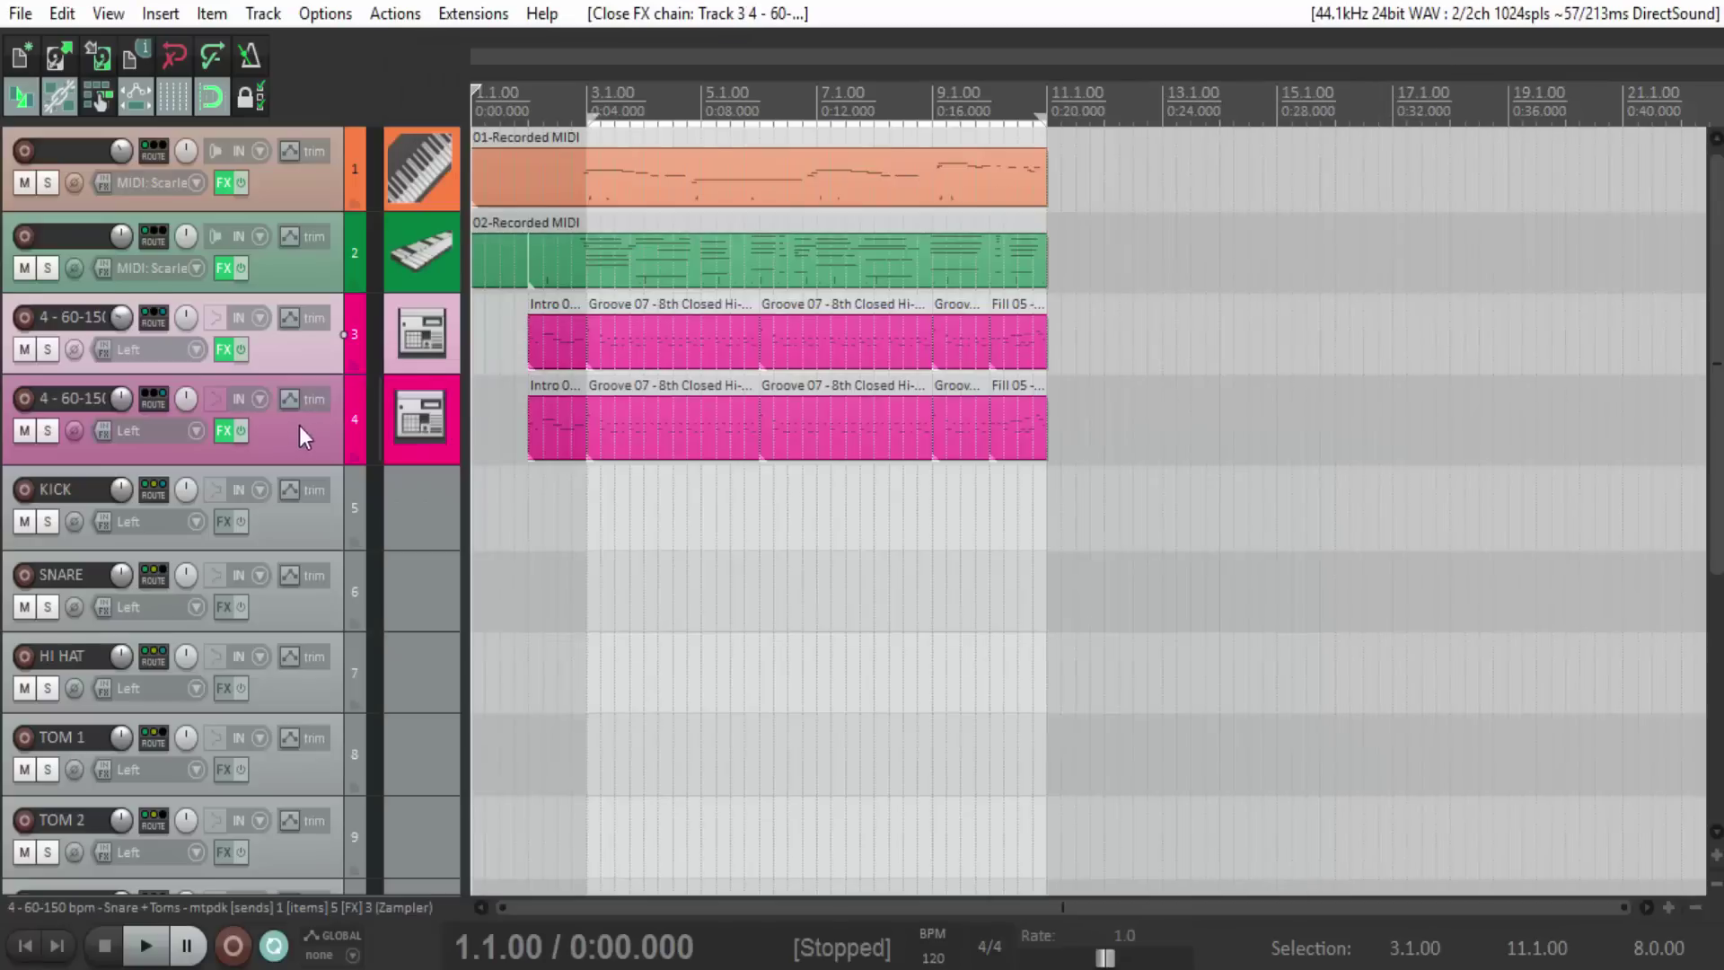
# Open MT-PowerDrumKit on track 4 and audition the snare drum and a crash cymbal.
pyautogui.click(247, 447)
pyautogui.click(223, 432)
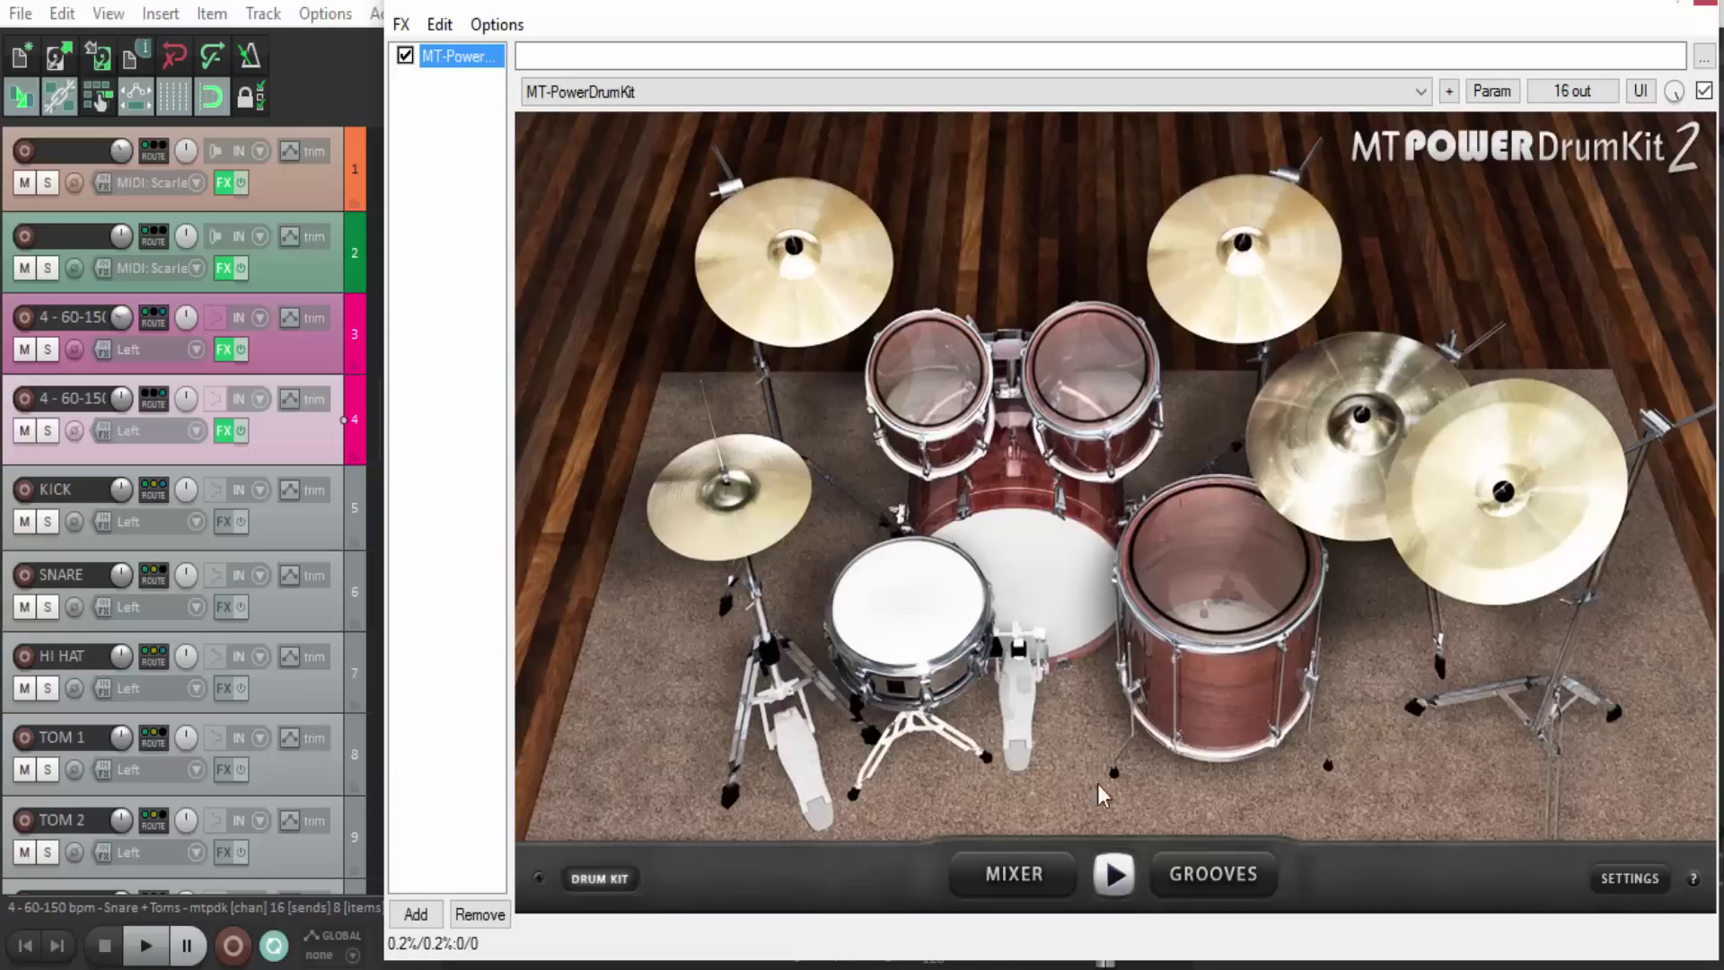
pyautogui.click(940, 589)
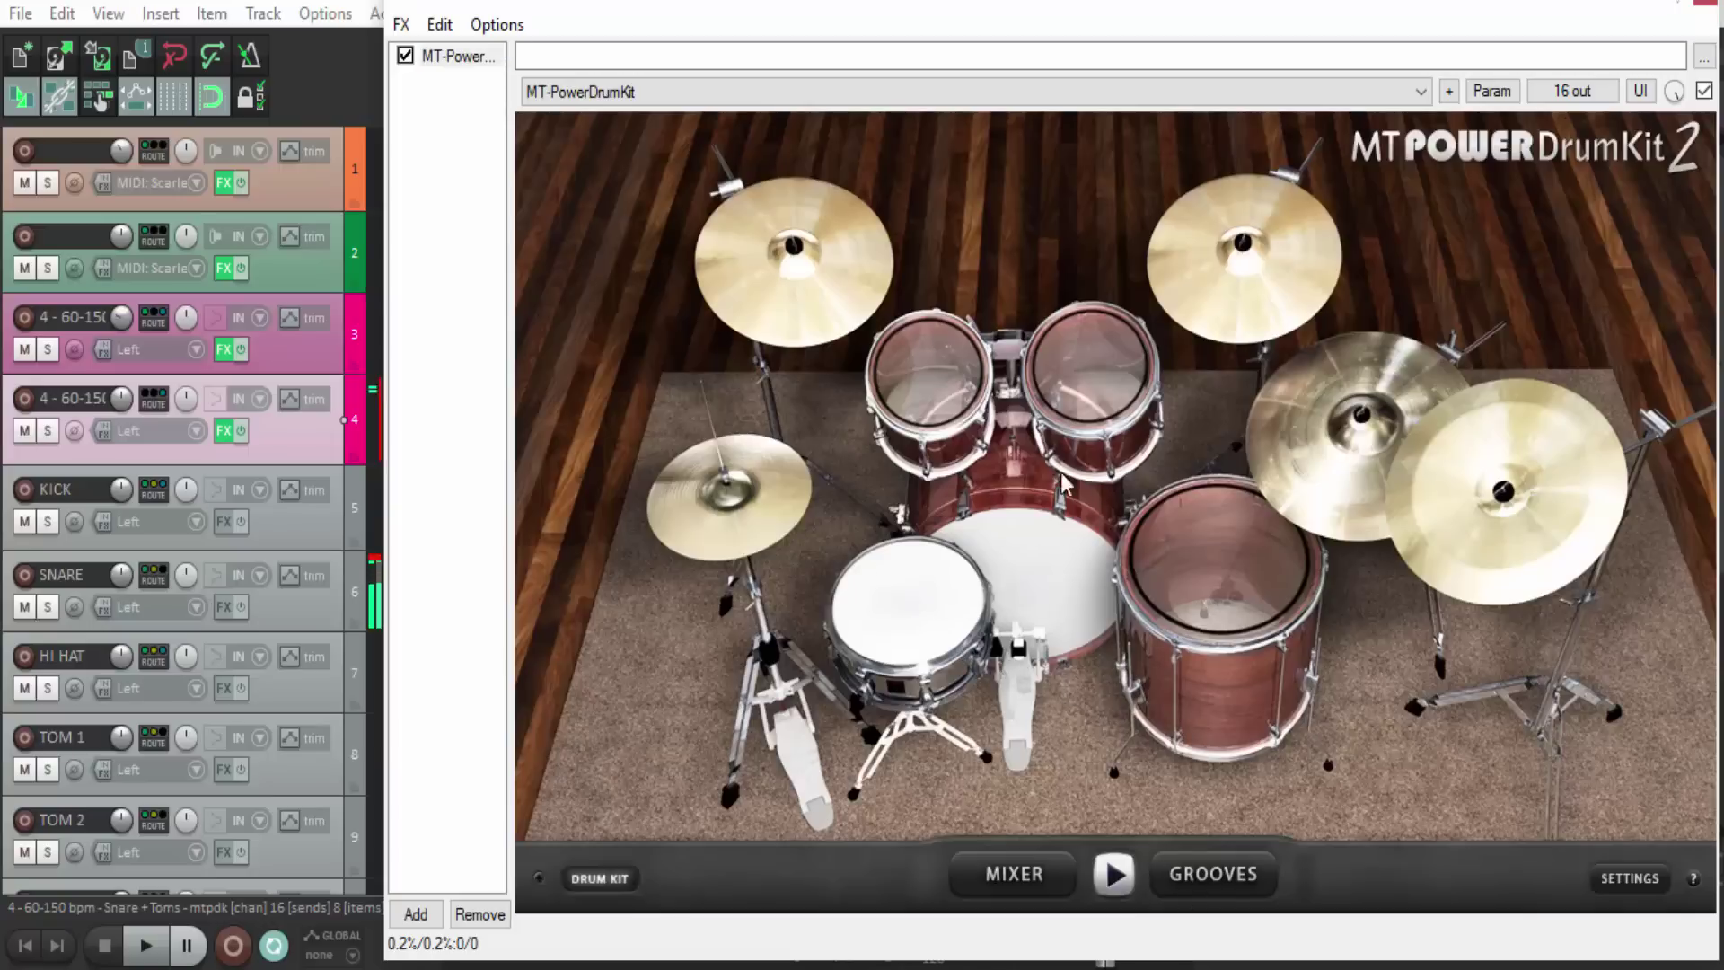
pyautogui.click(1190, 319)
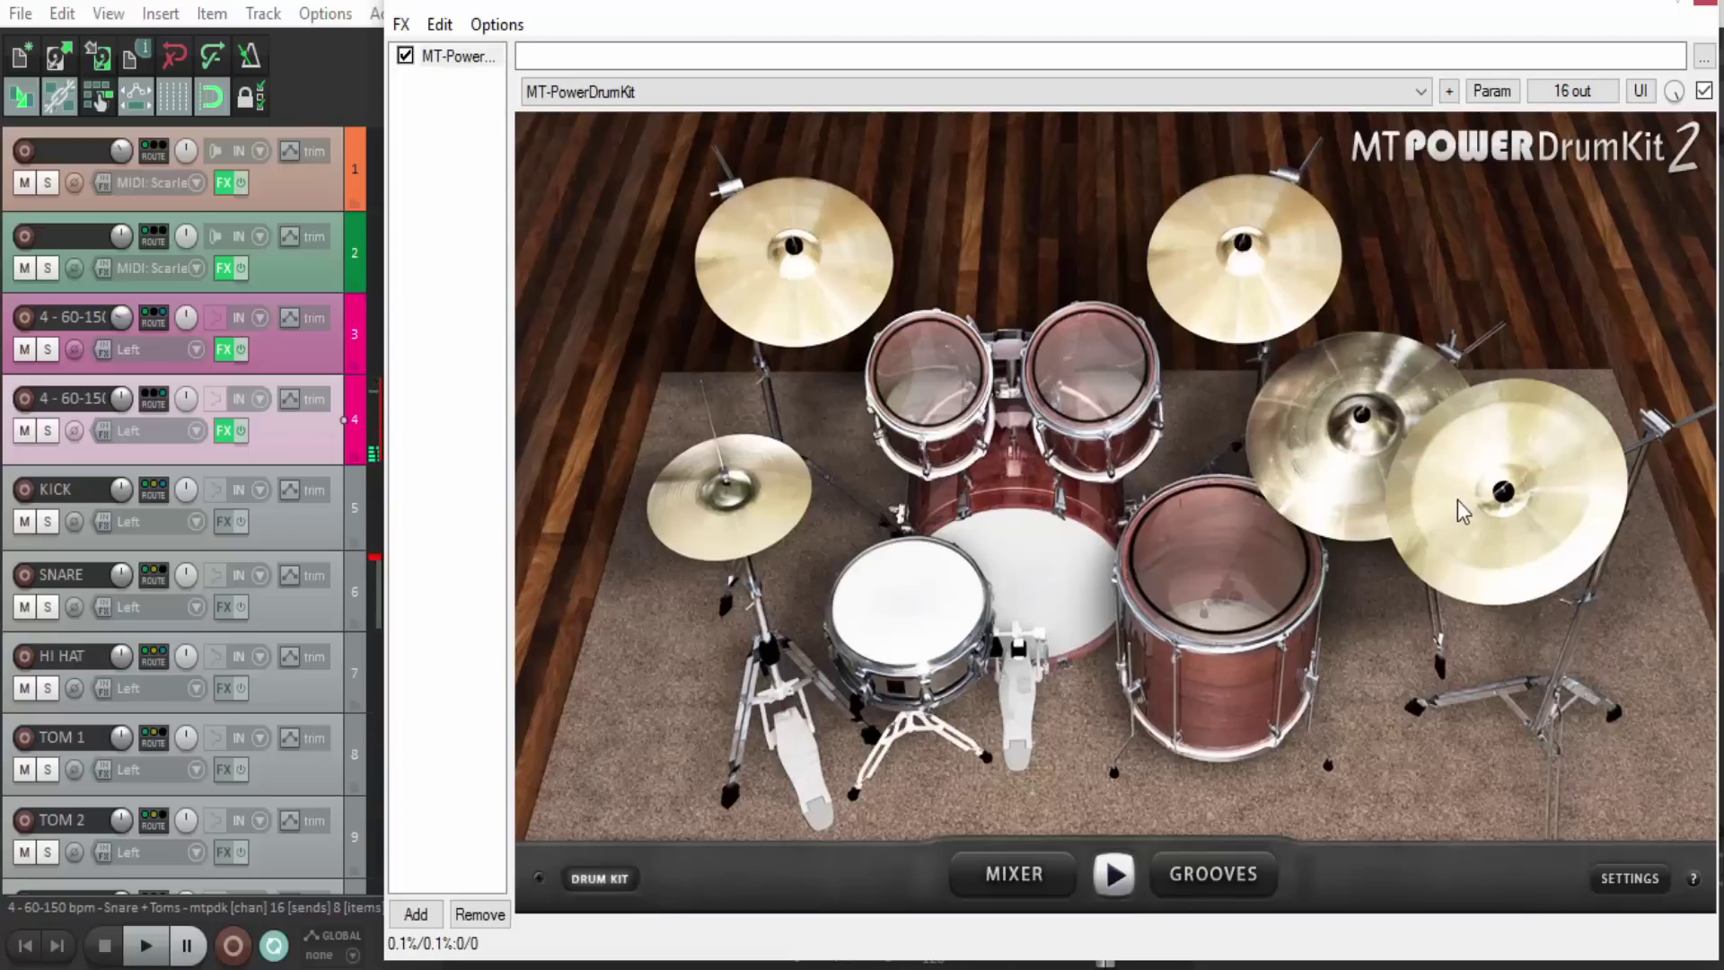
# Browse the drum kit's 60-150 bpm grooves, selecting Intro 05 and Groove 09 in the Intro and 8th Closed Hi-Hat styles.
pyautogui.click(1227, 880)
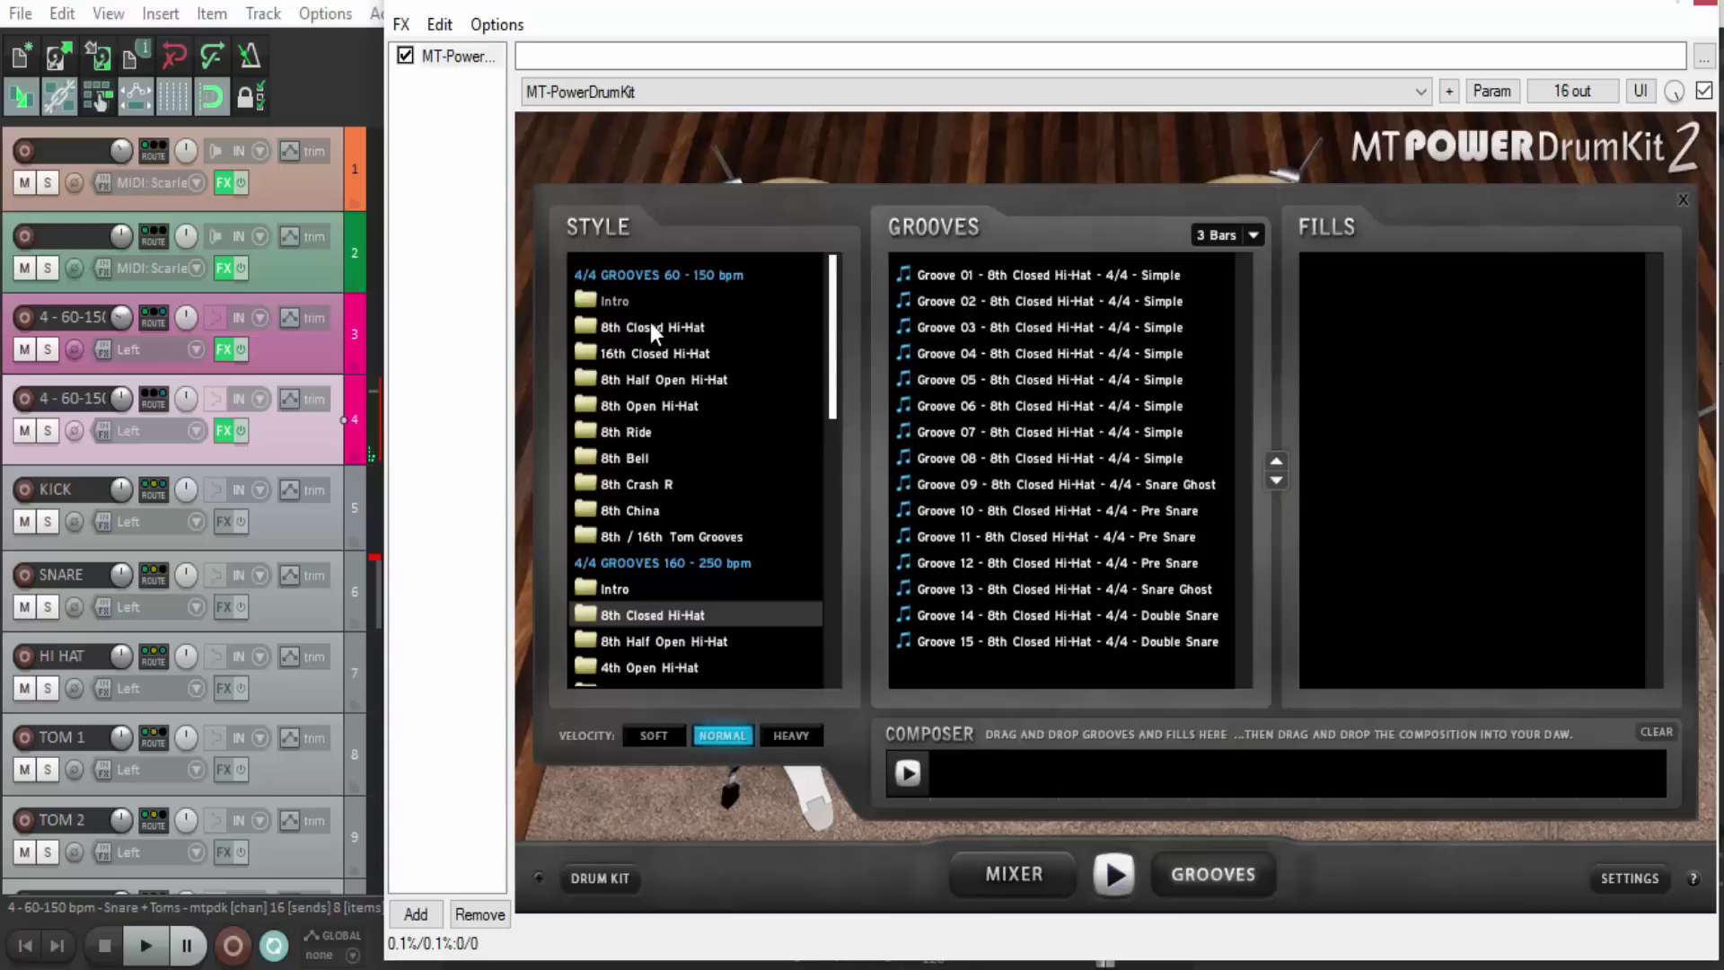
pyautogui.click(616, 302)
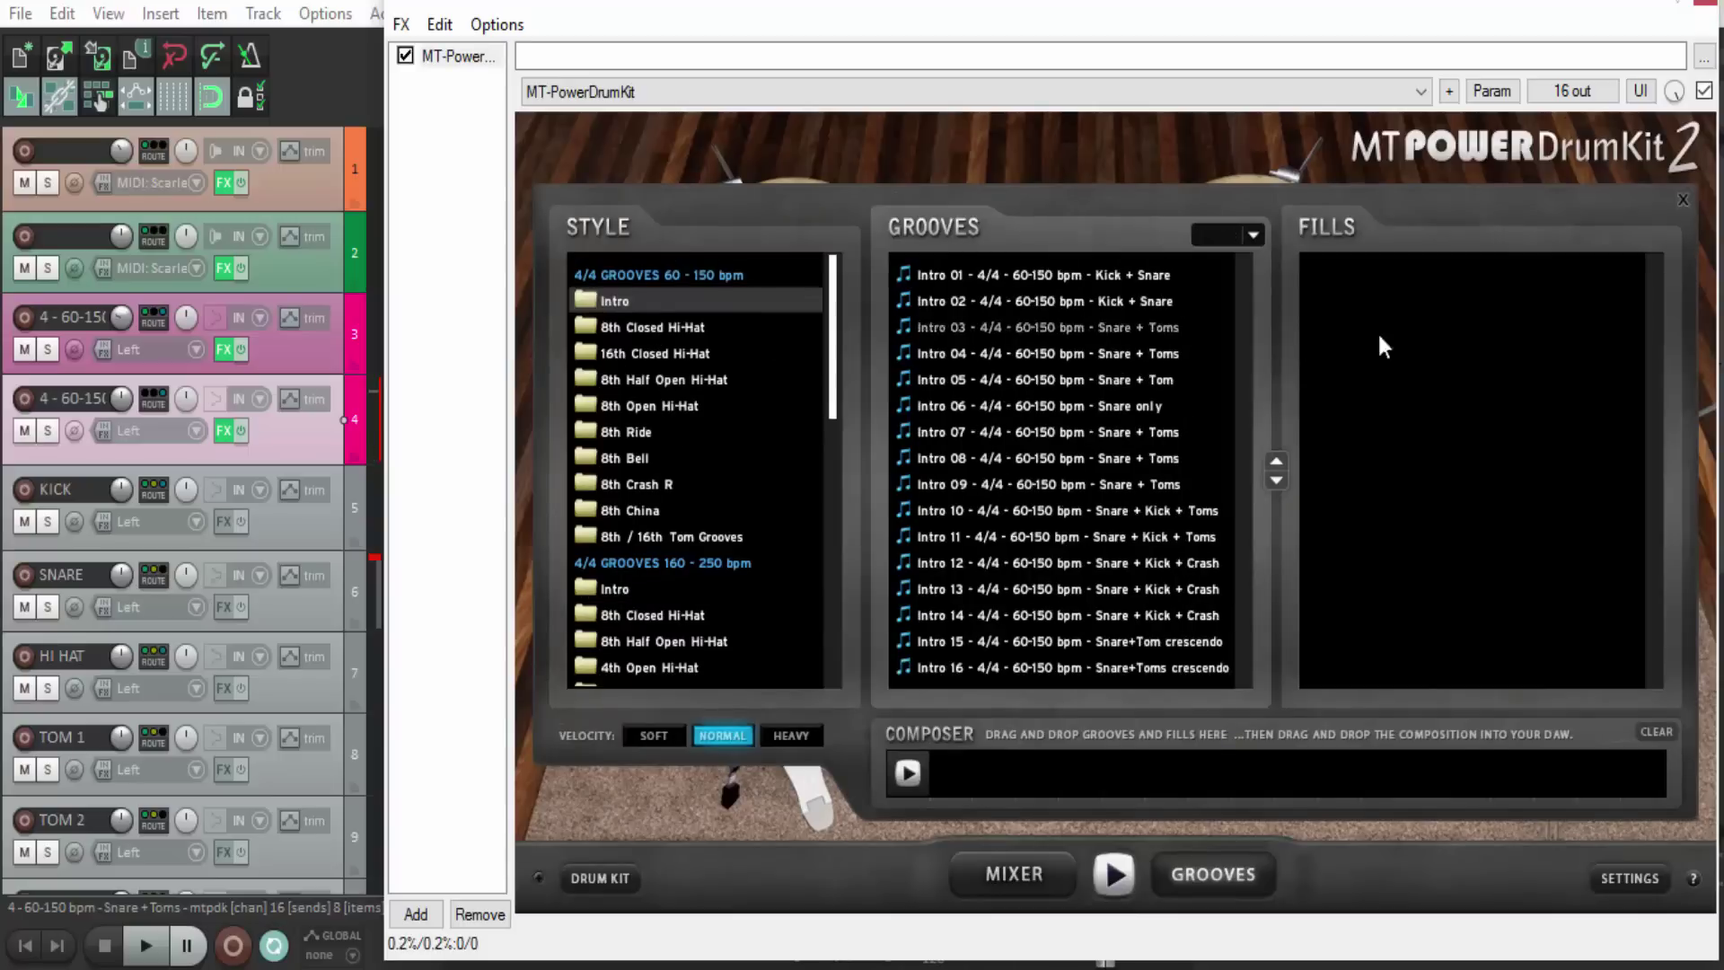
pyautogui.click(1059, 274)
pyautogui.click(1021, 384)
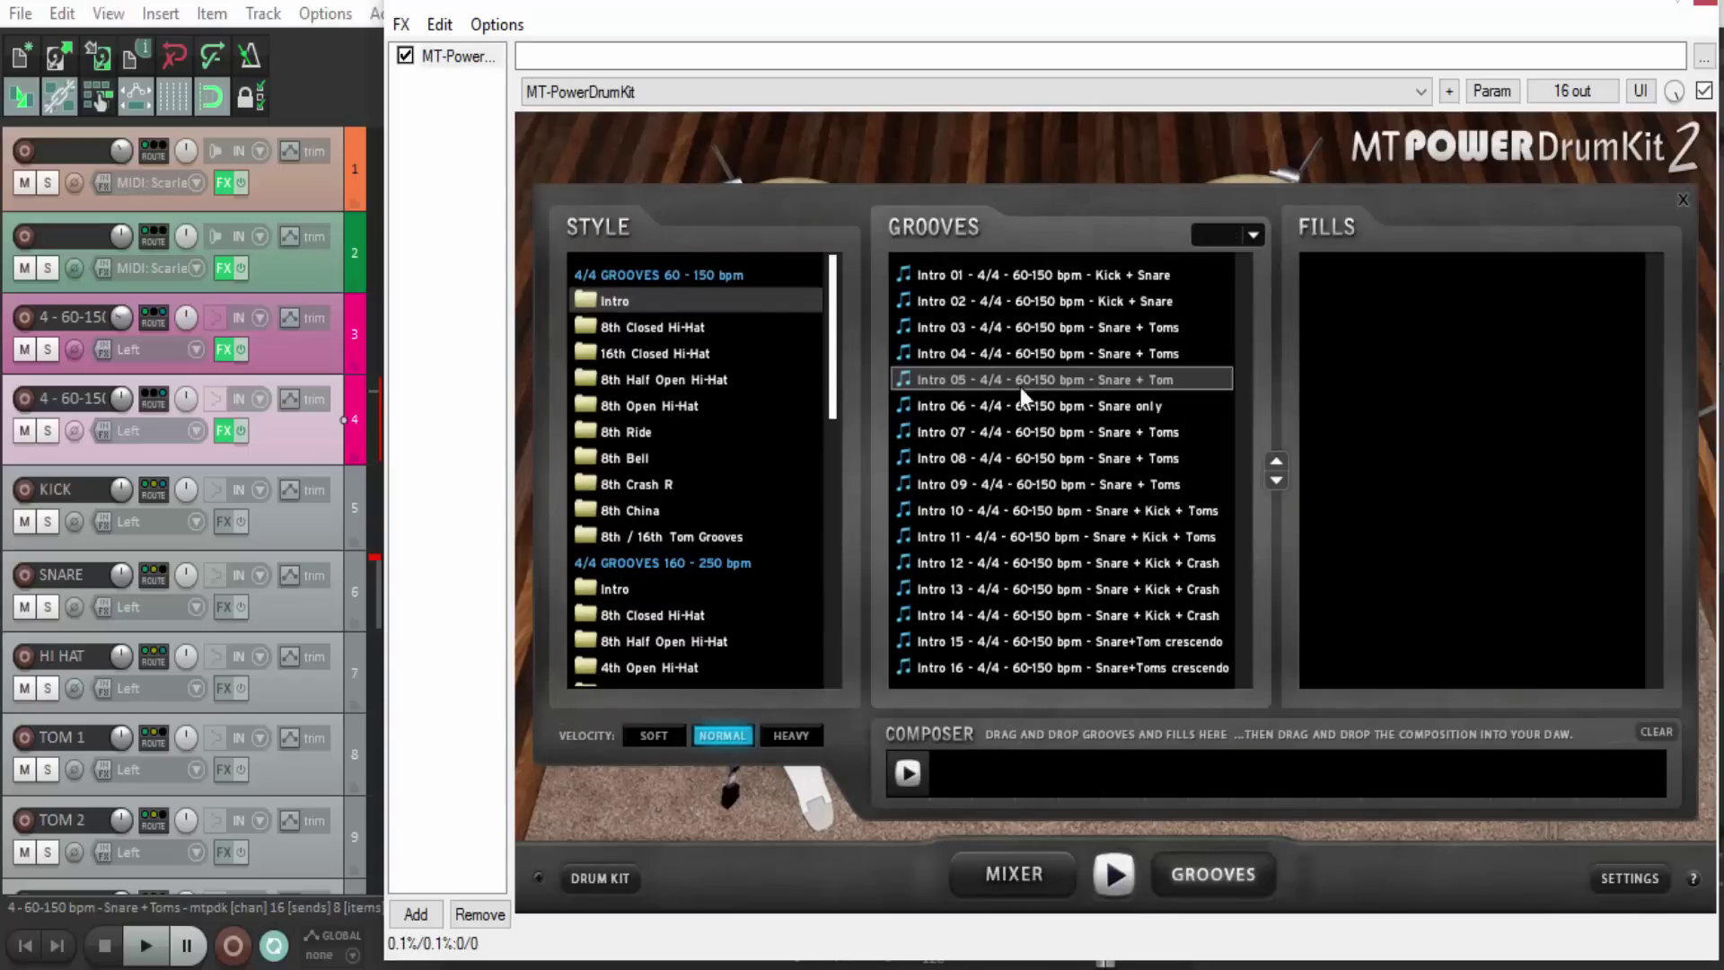
pyautogui.click(650, 326)
pyautogui.click(1114, 490)
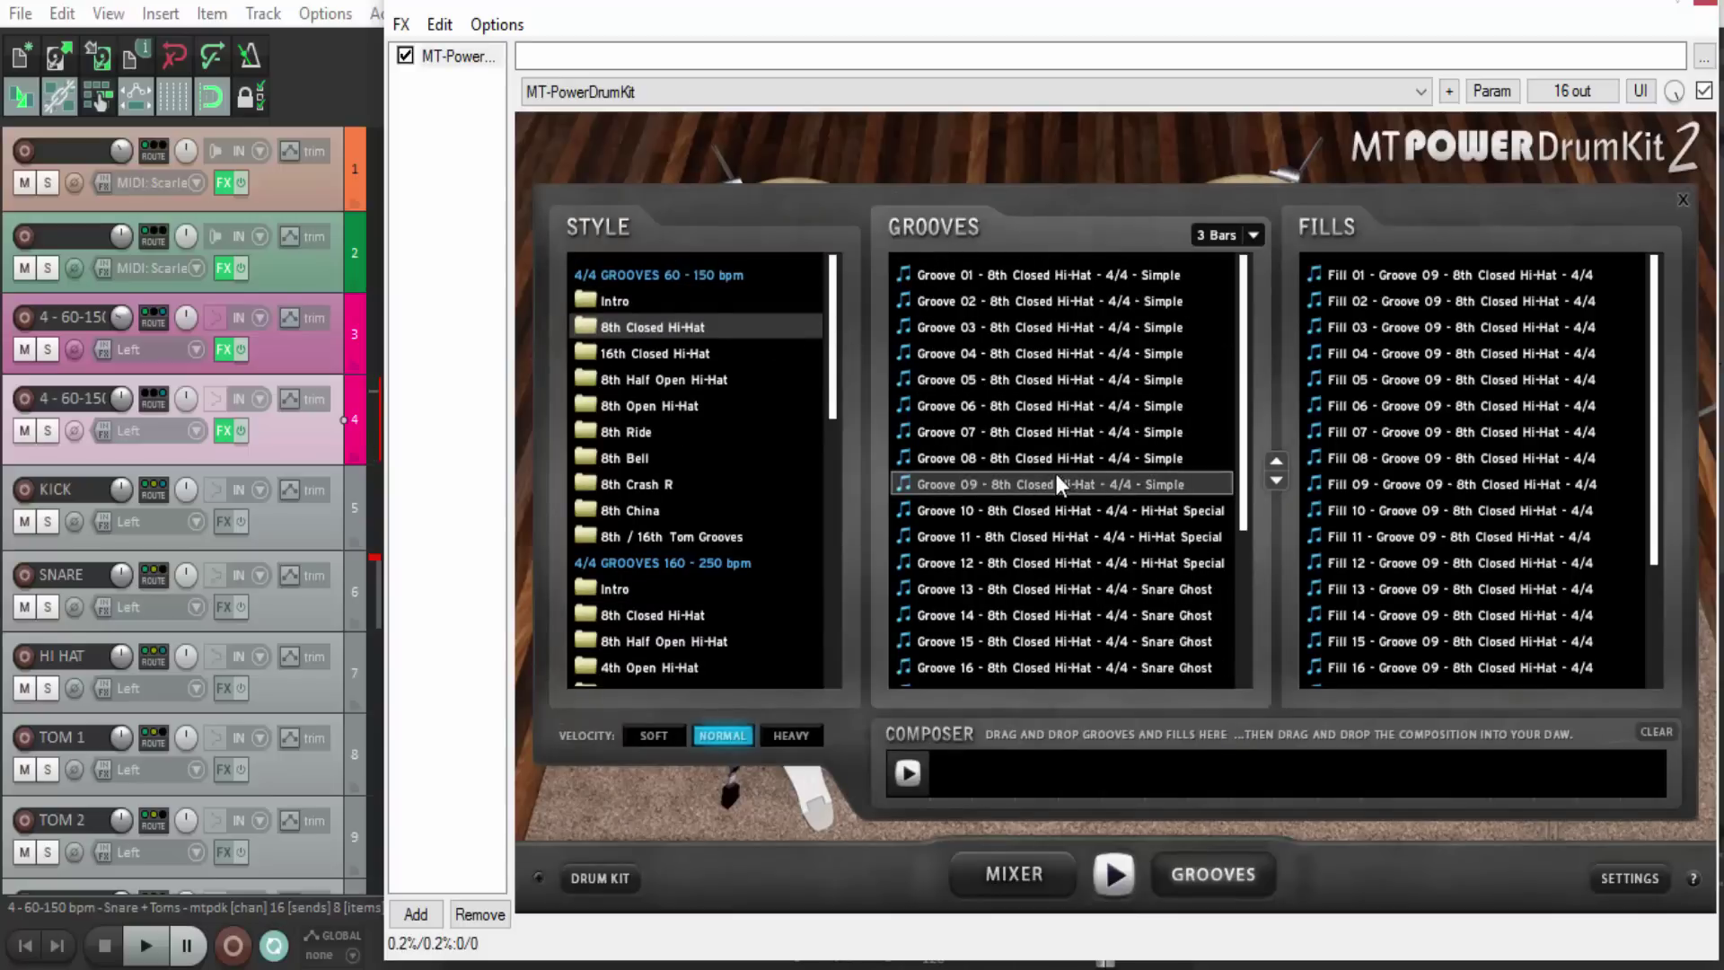
pyautogui.scroll(-1, 1056, 474)
pyautogui.scroll(-1, 1546, 492)
pyautogui.scroll(-2, 752, 530)
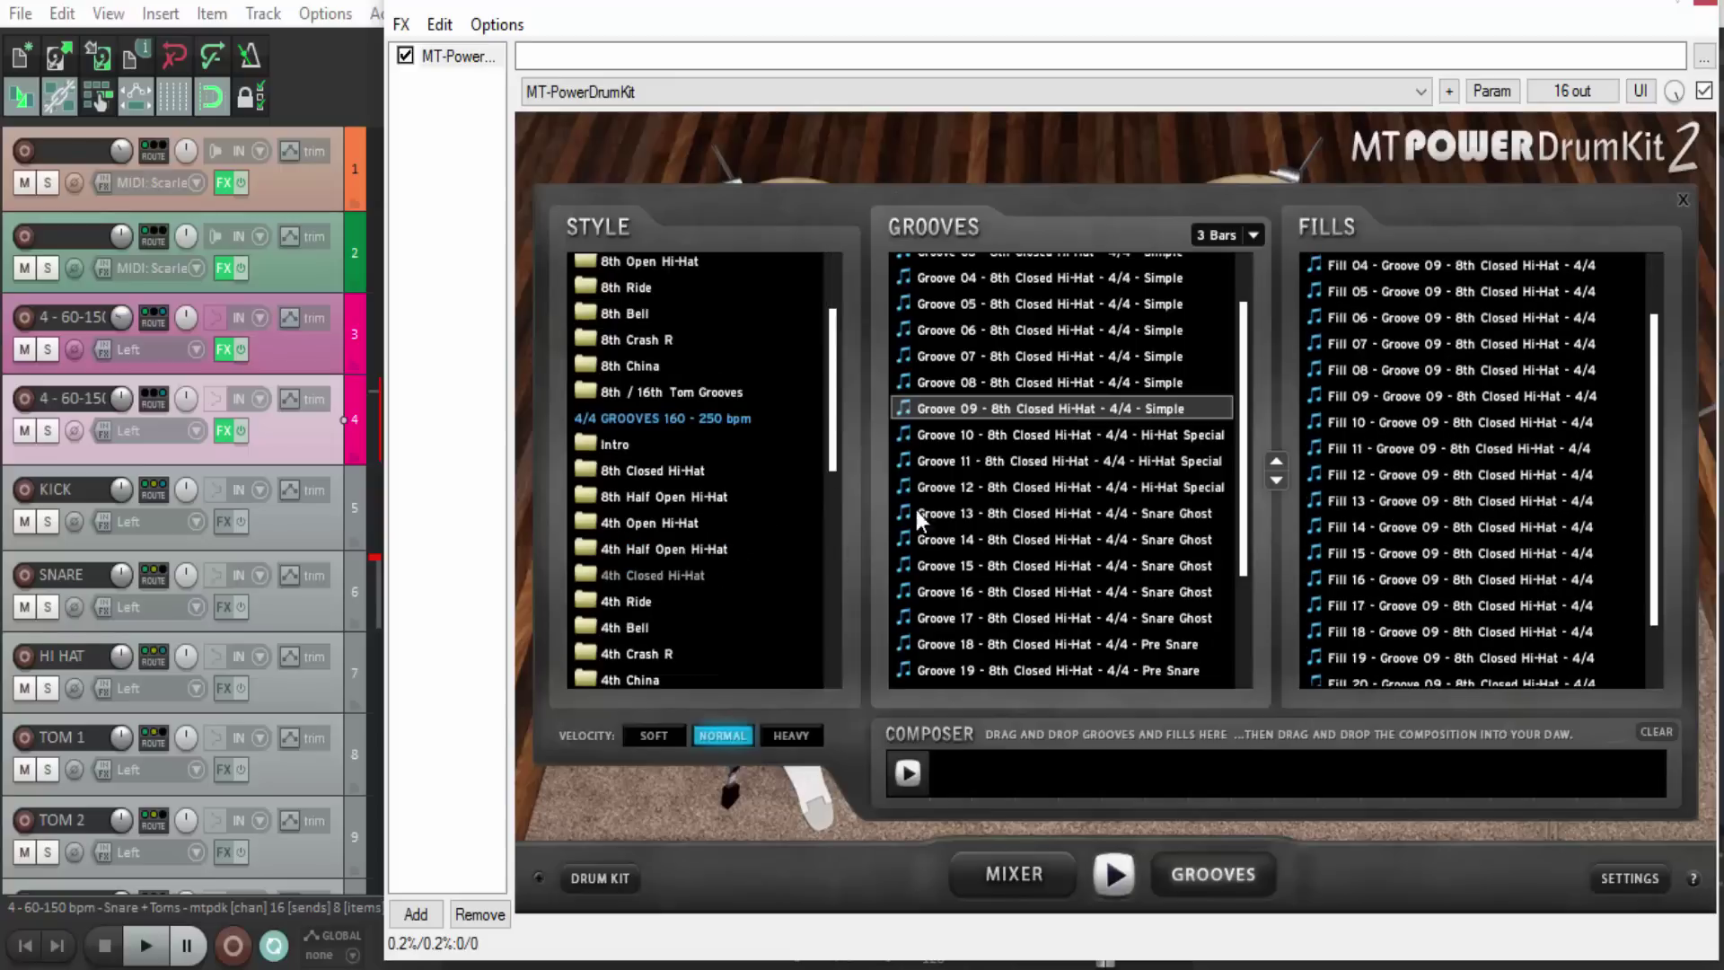
# Inspect the drum kit mixer and the Kick channel's output choices, return to the kit view and close the plug-in.
pyautogui.click(1012, 873)
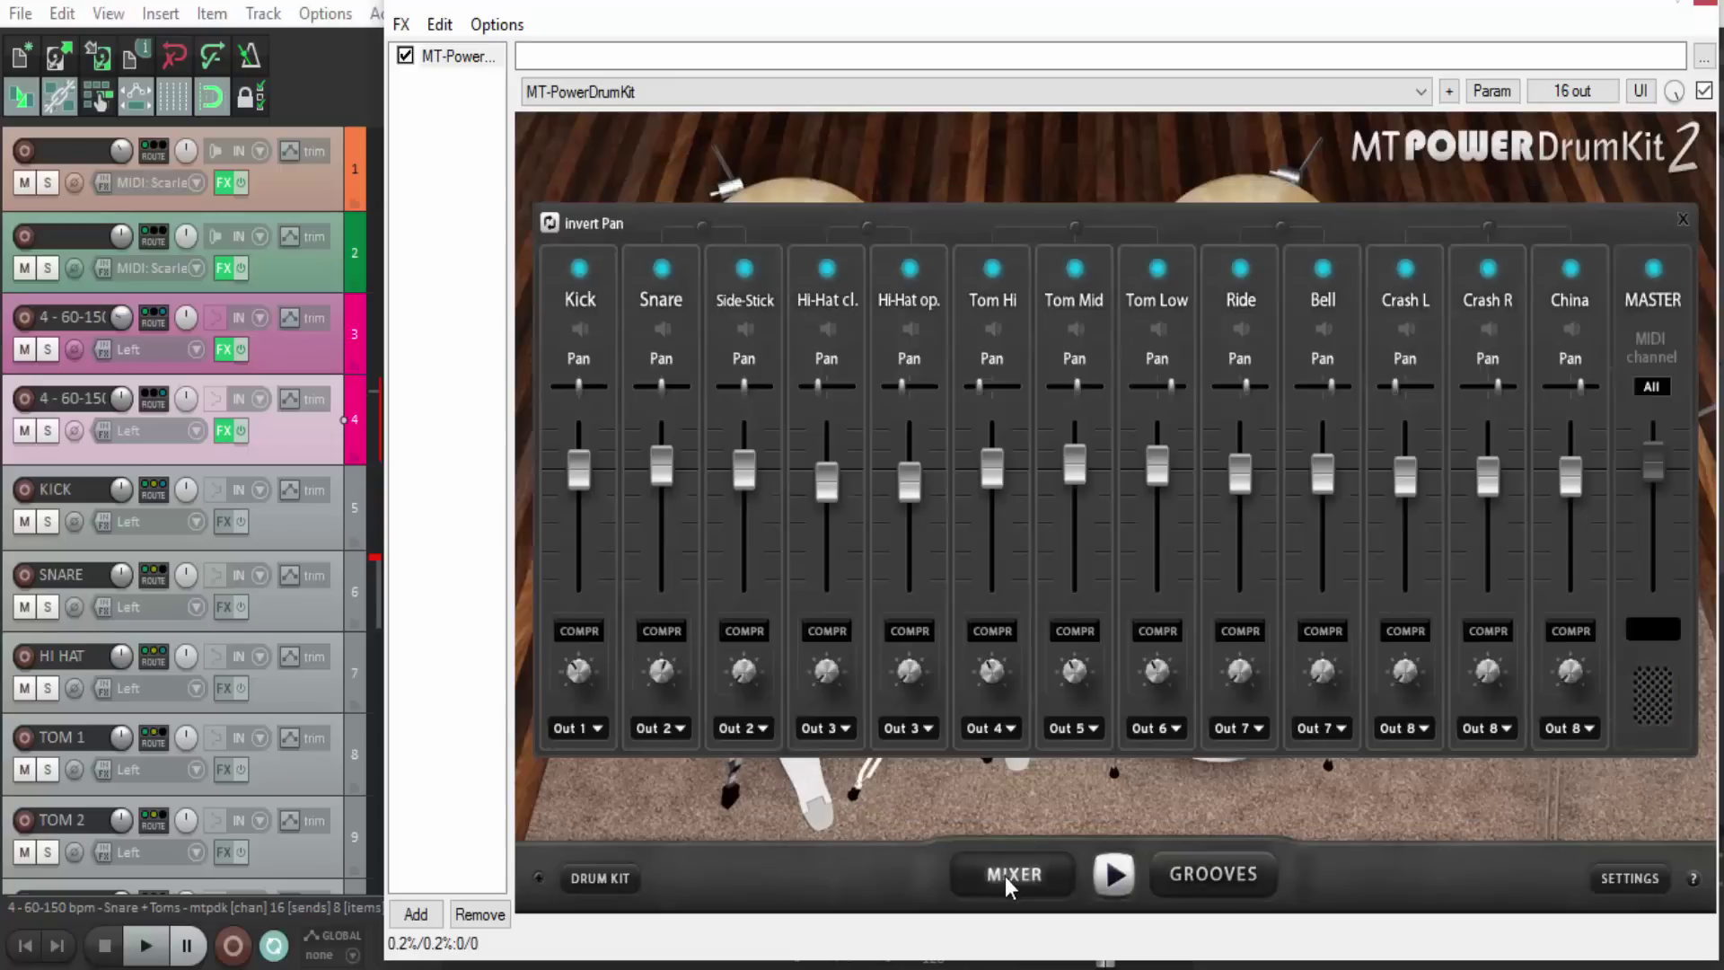
pyautogui.click(566, 729)
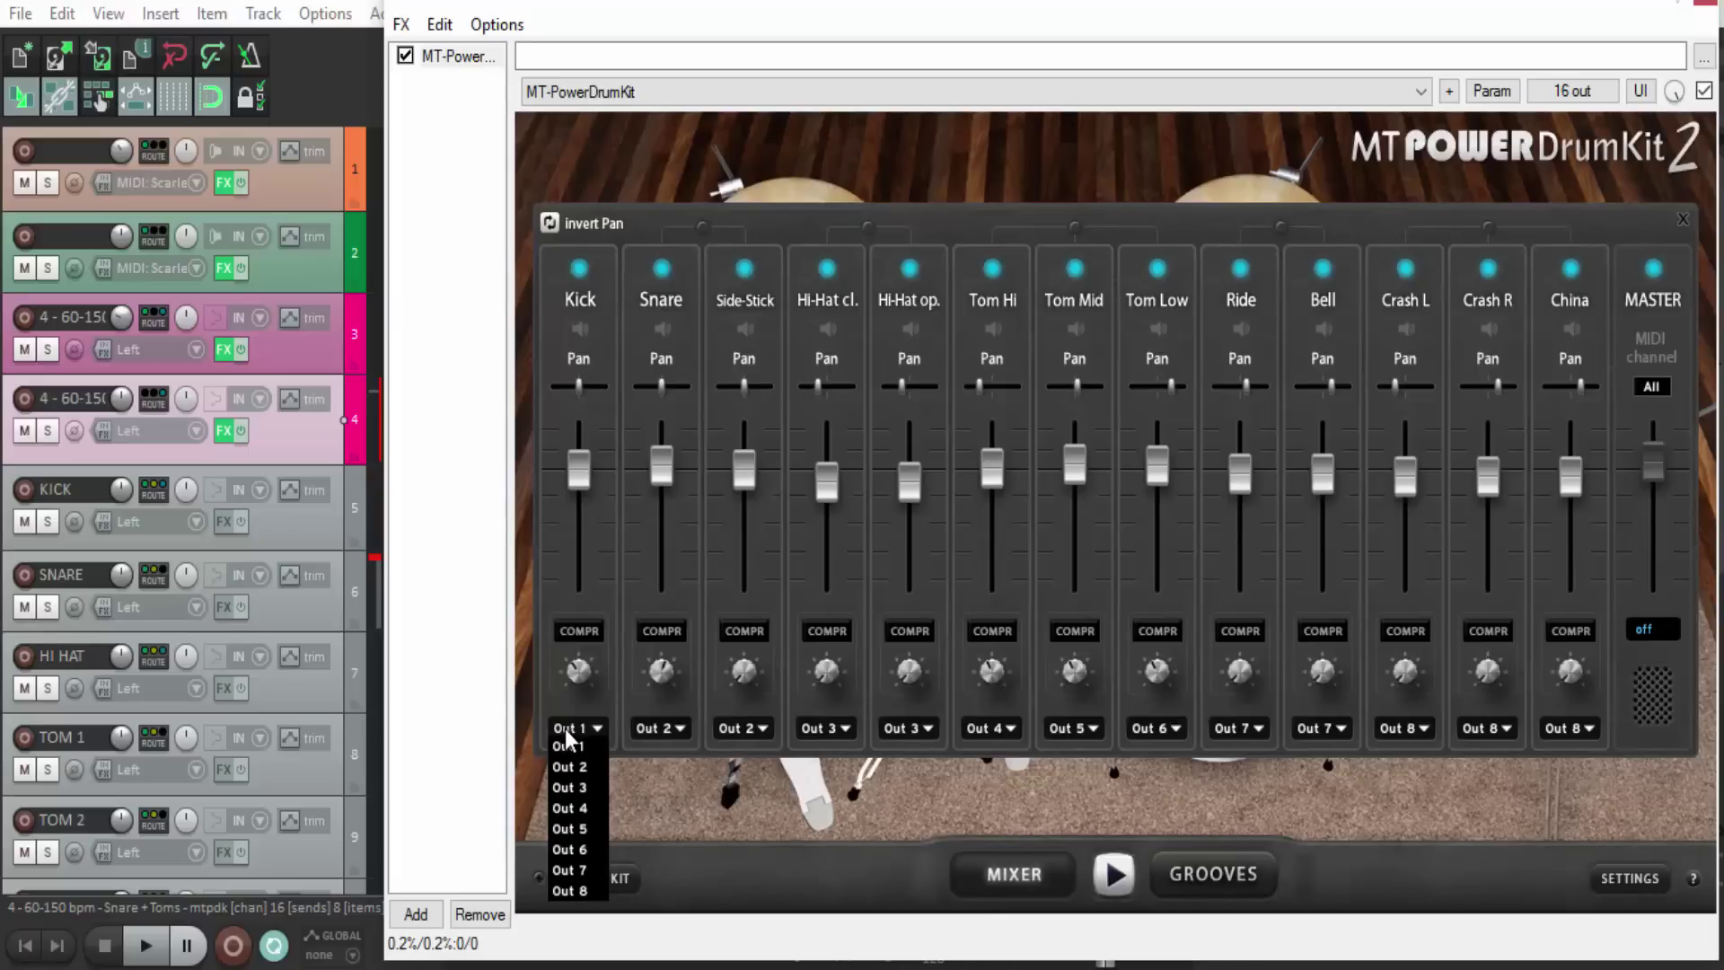
pyautogui.click(564, 729)
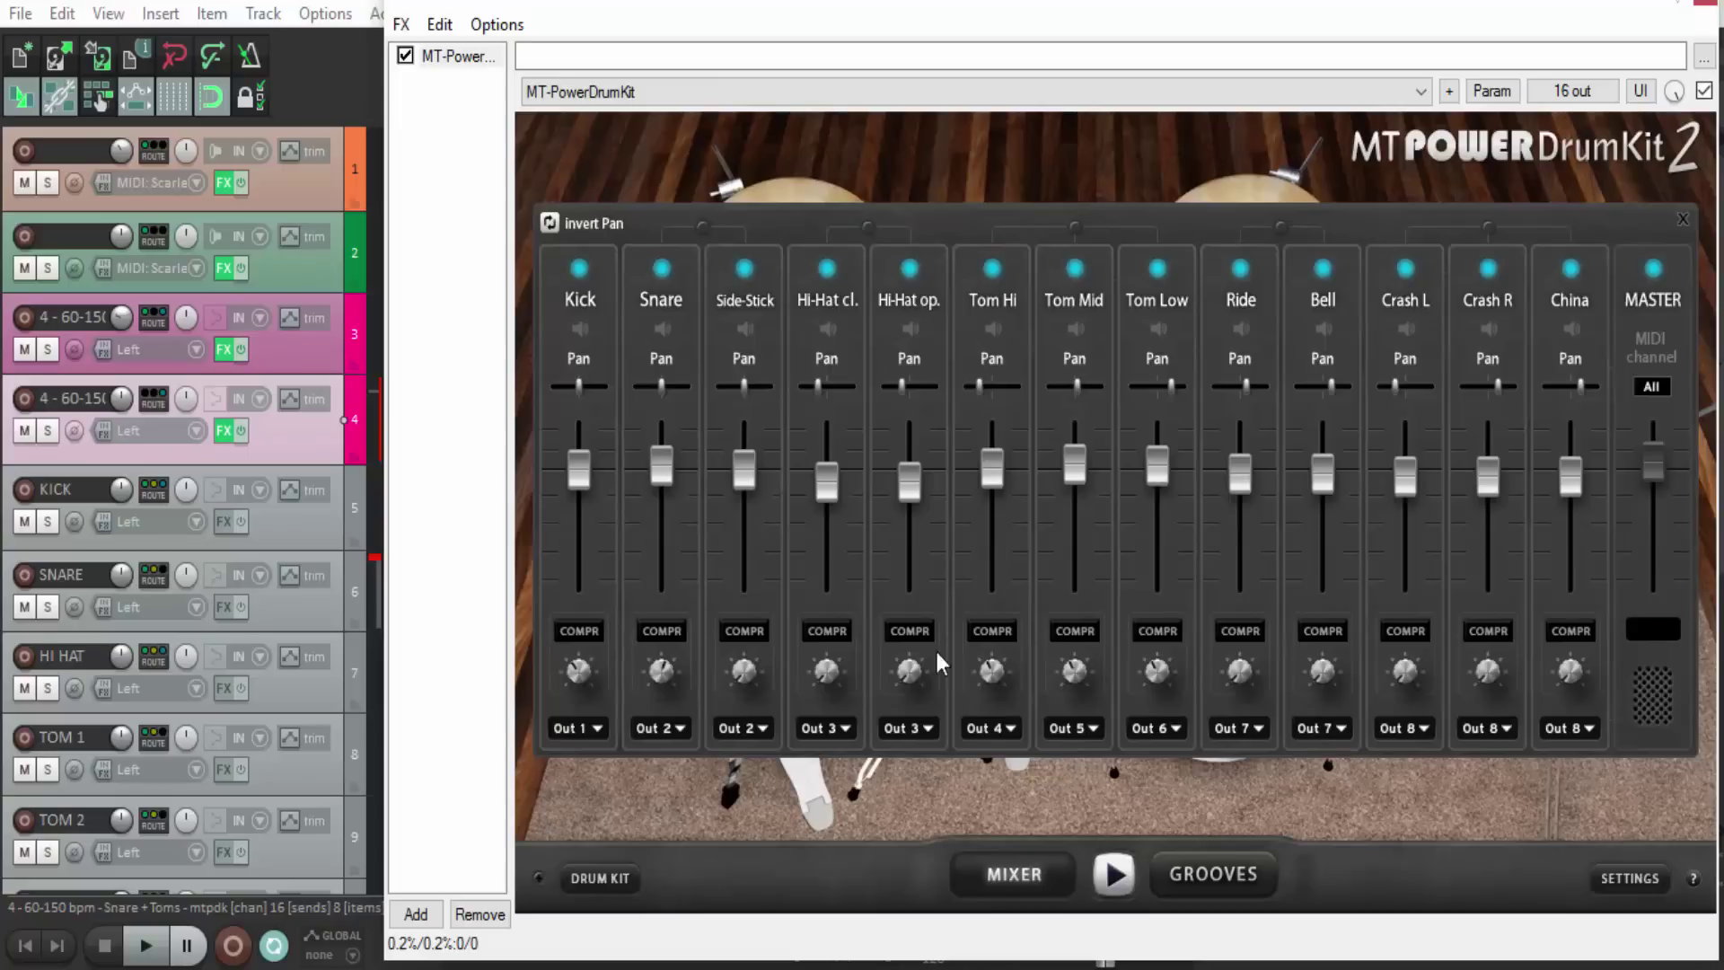
pyautogui.click(610, 876)
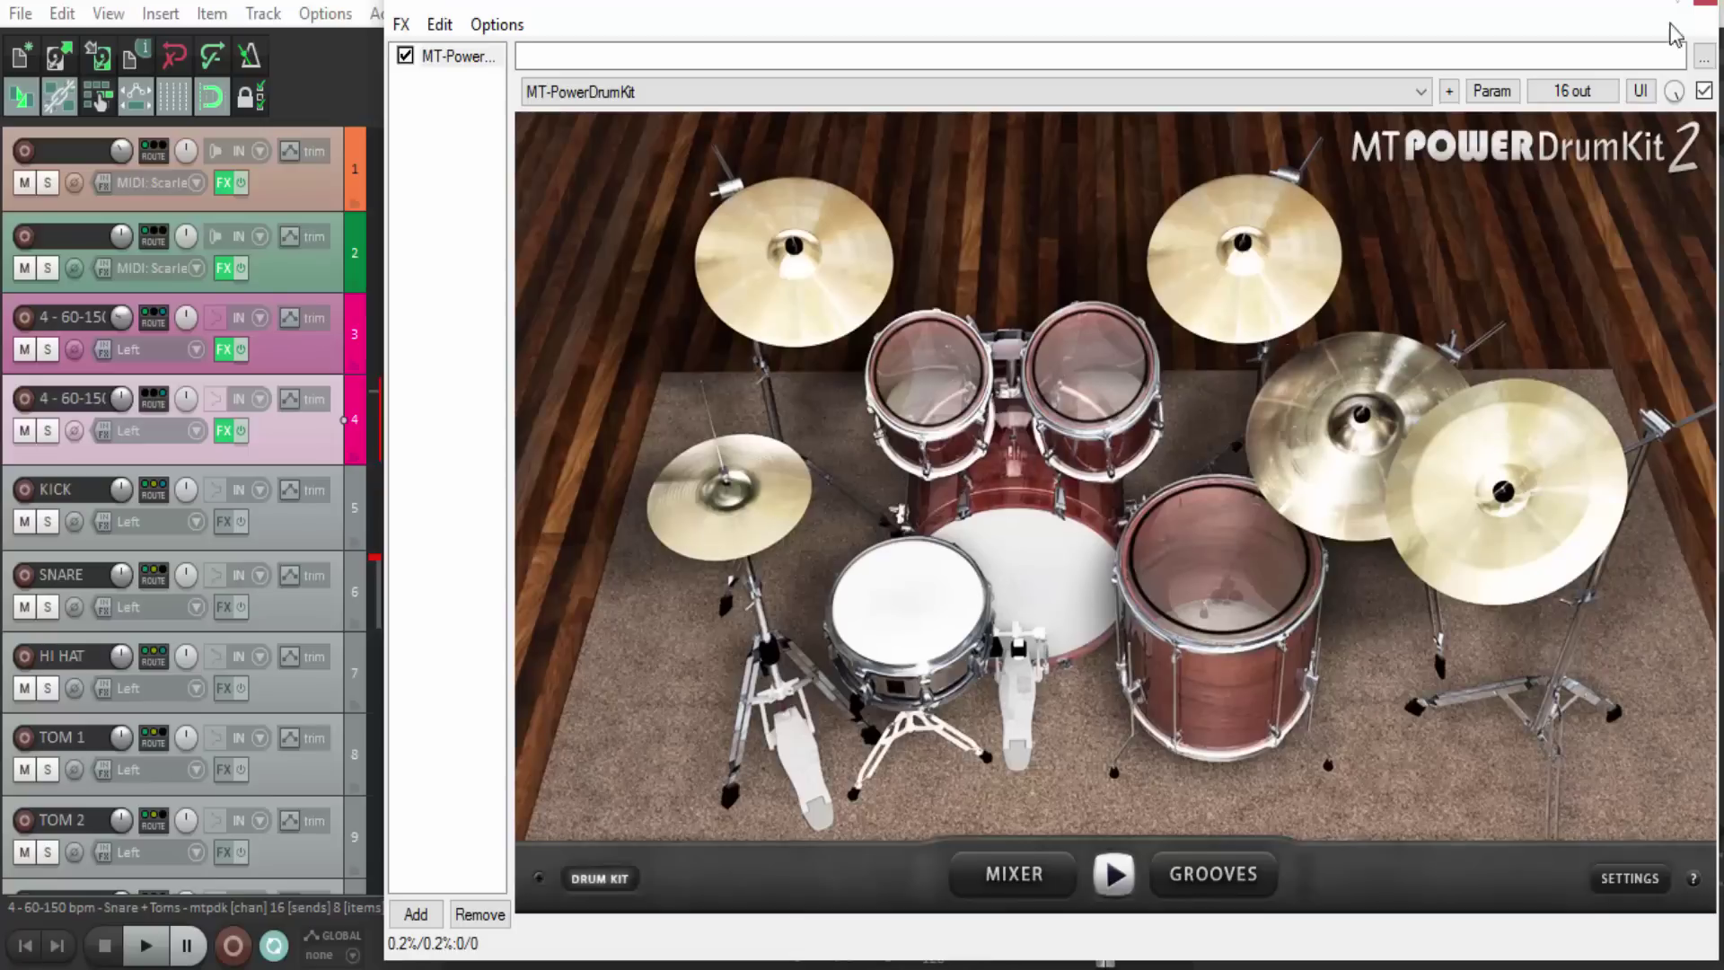
pyautogui.click(1713, 4)
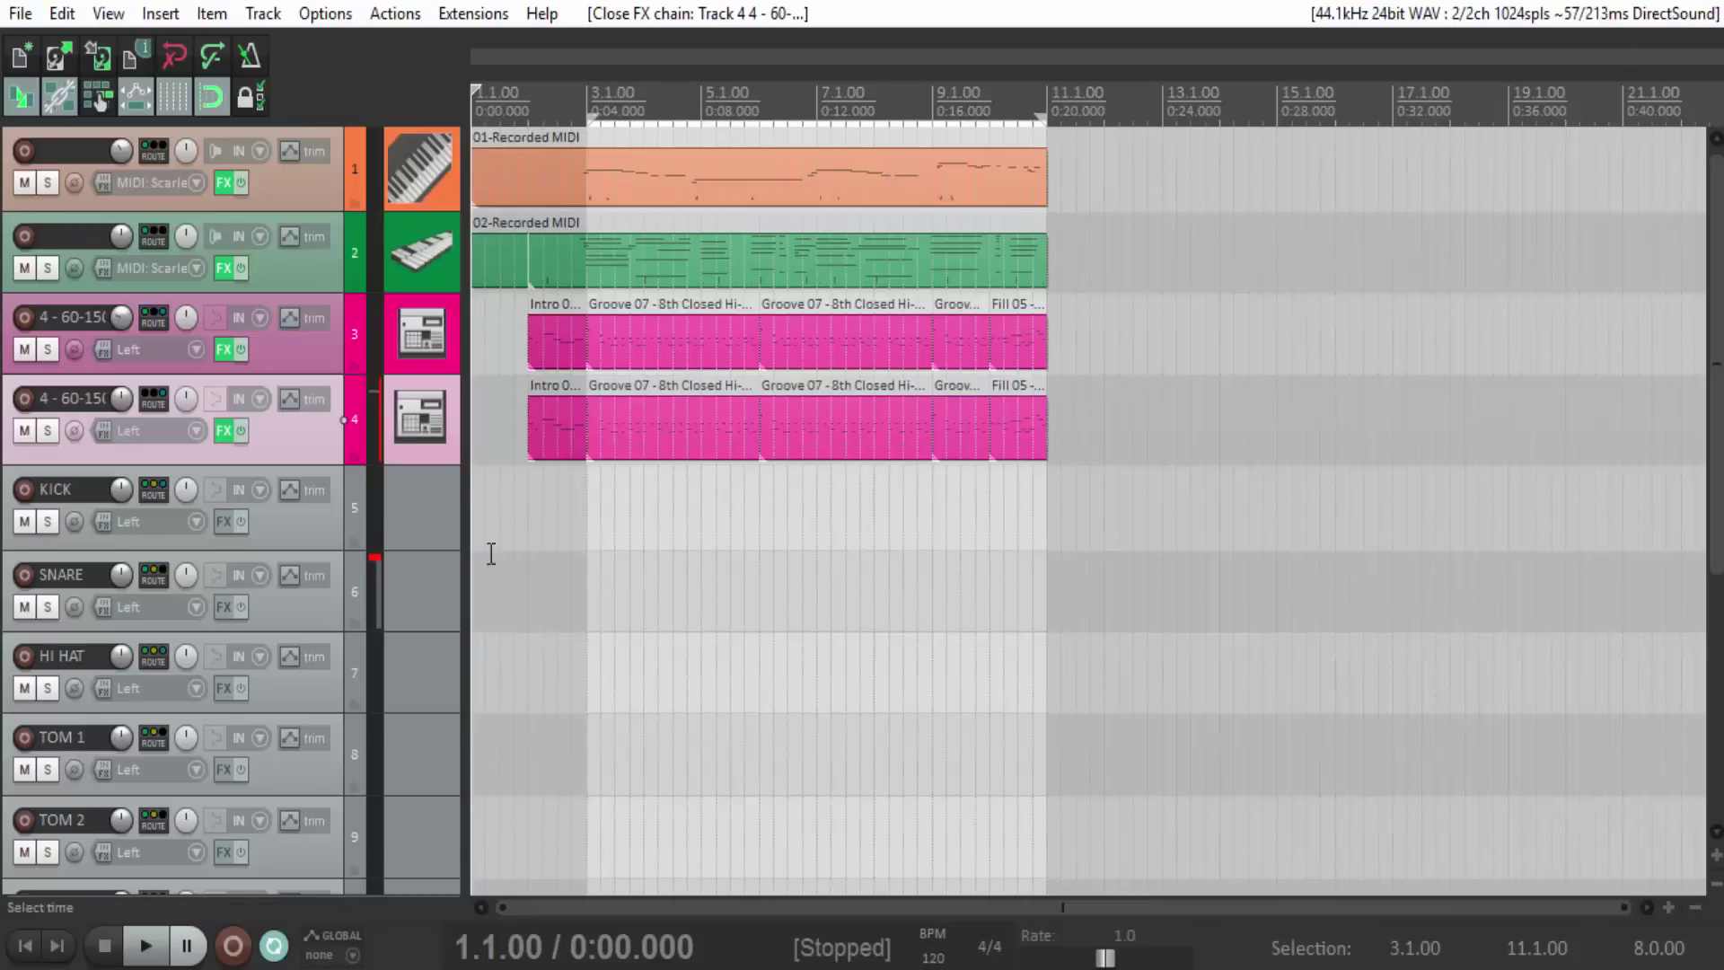
# Look through the separate drum tracks from KICK down to CRASH/CHINA, selecting the CRASH/CHINA track.
pyautogui.scroll(-2, 396, 610)
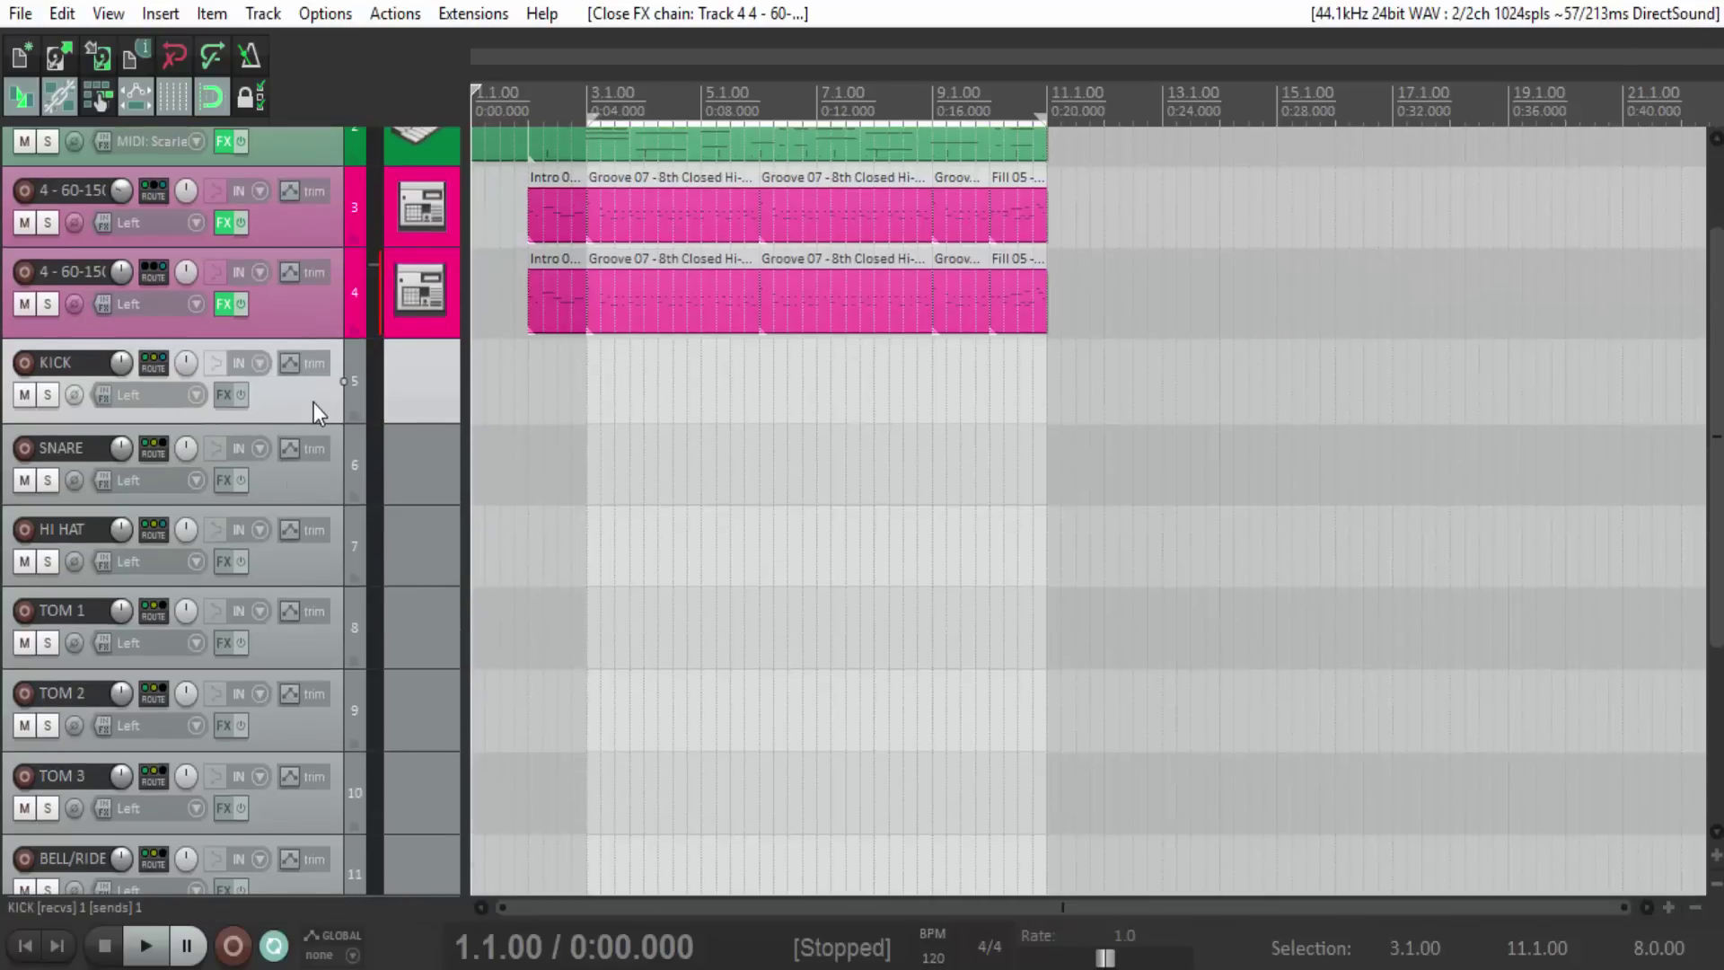
pyautogui.scroll(-2, 307, 402)
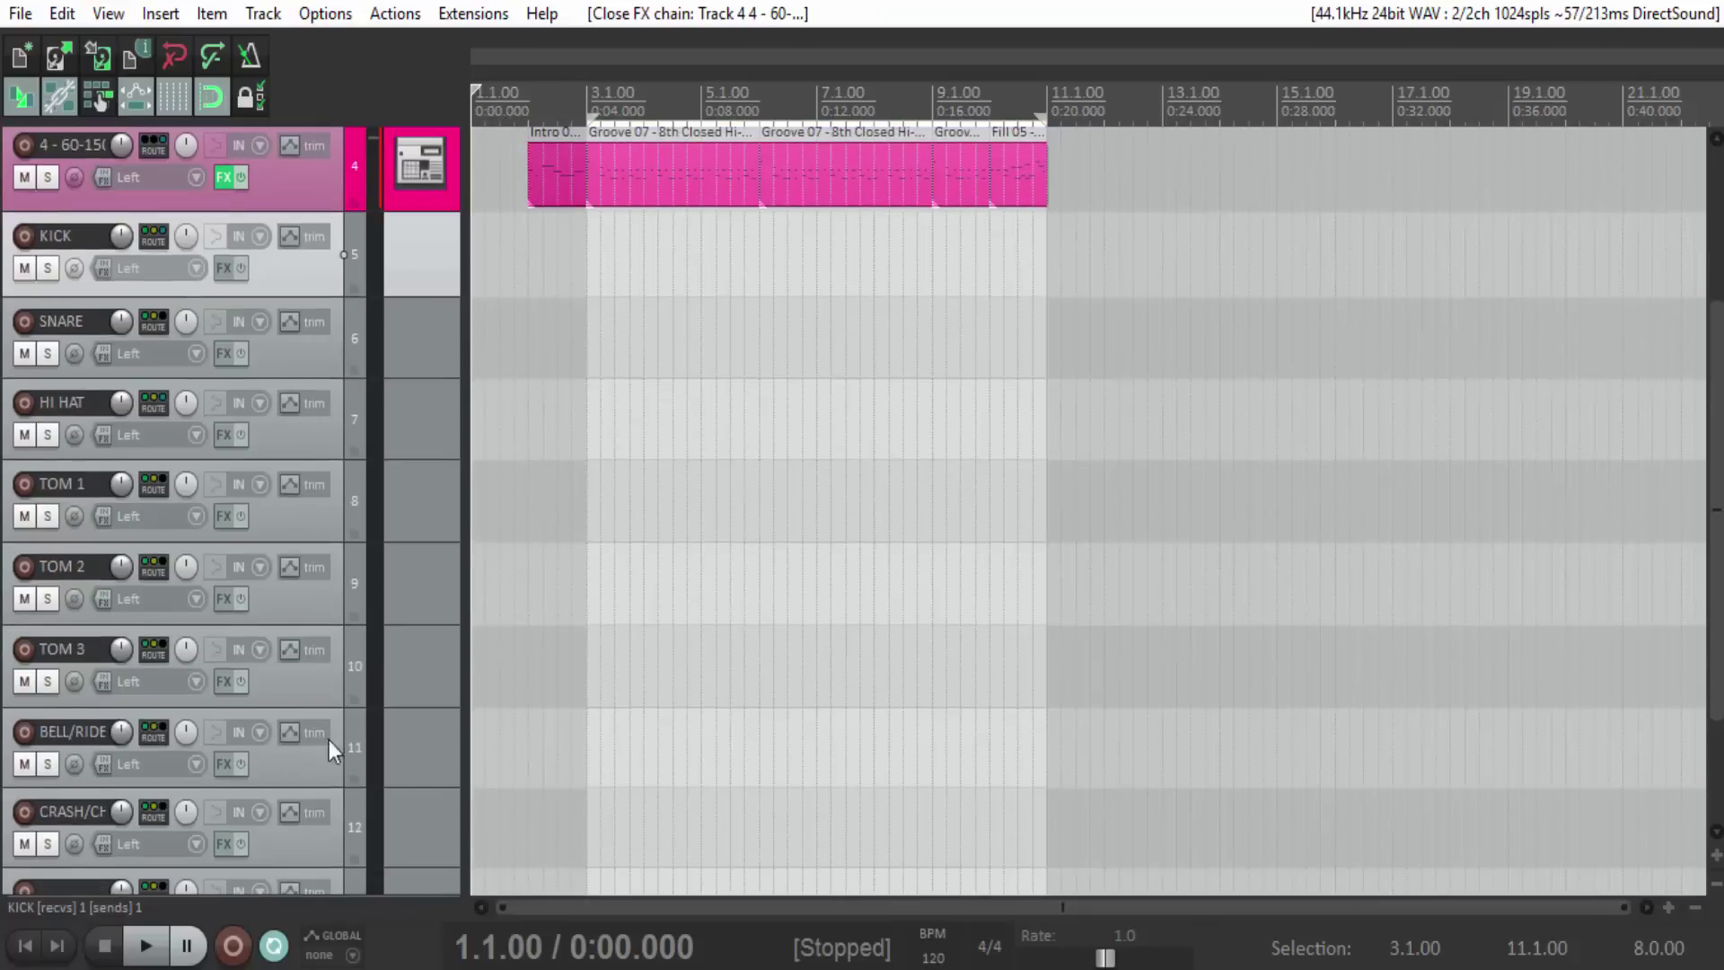
pyautogui.click(396, 761)
pyautogui.click(412, 808)
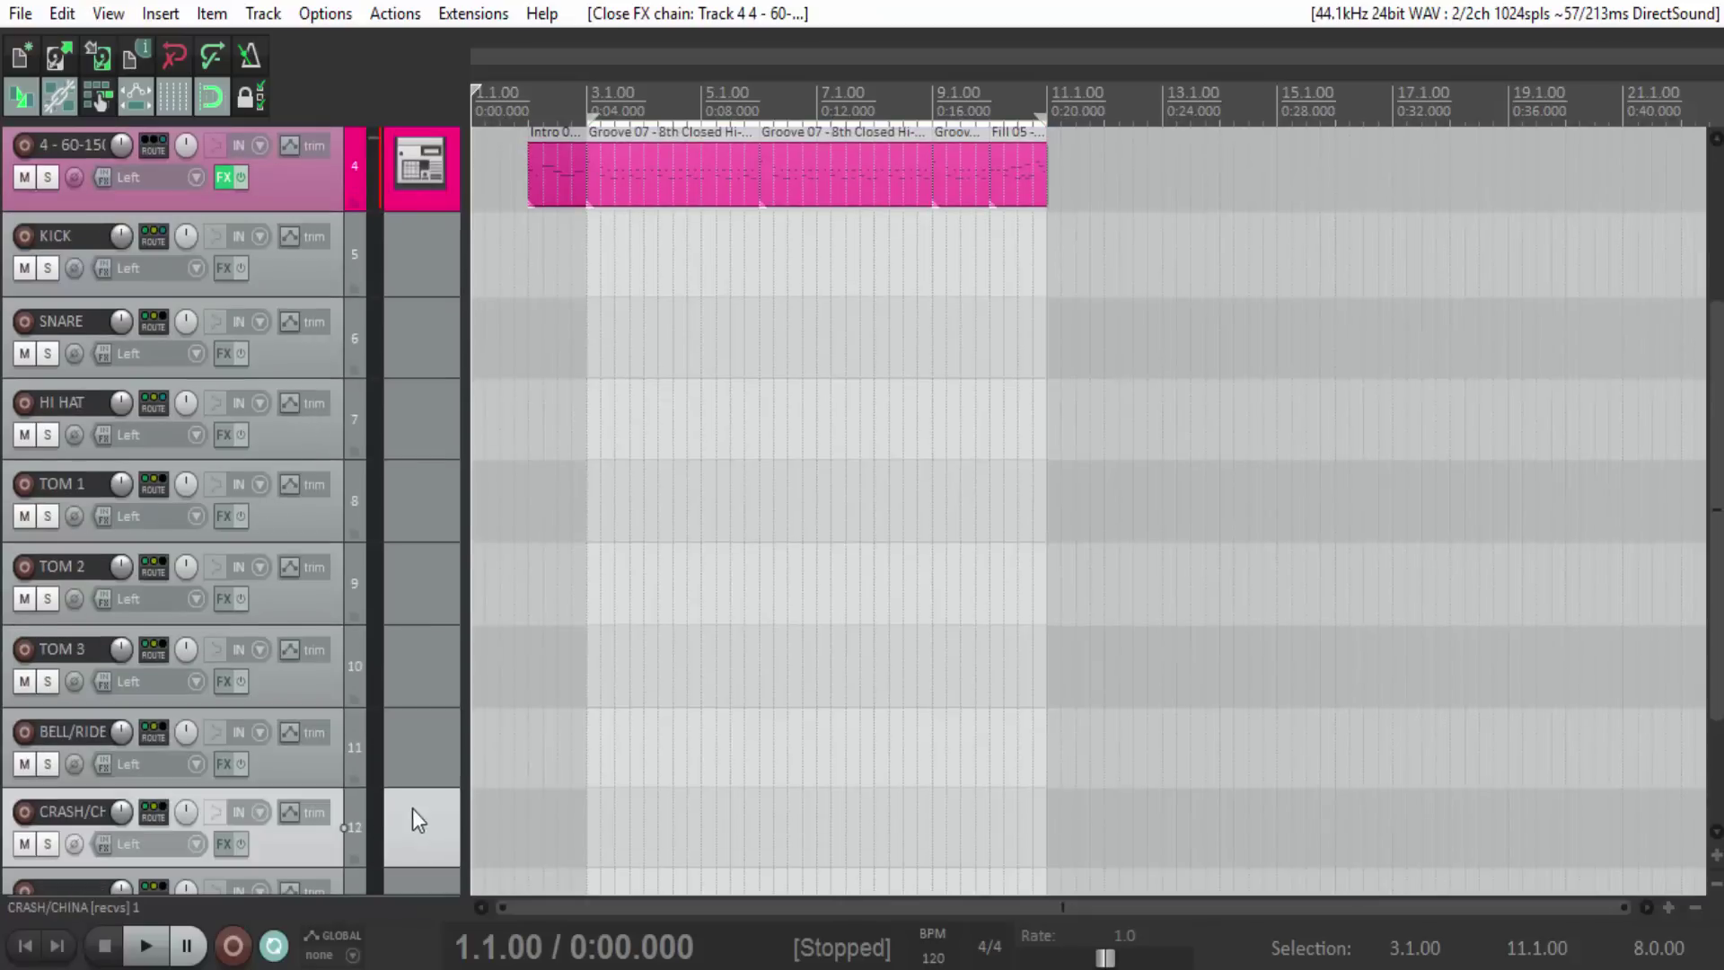
pyautogui.scroll(-2, 427, 768)
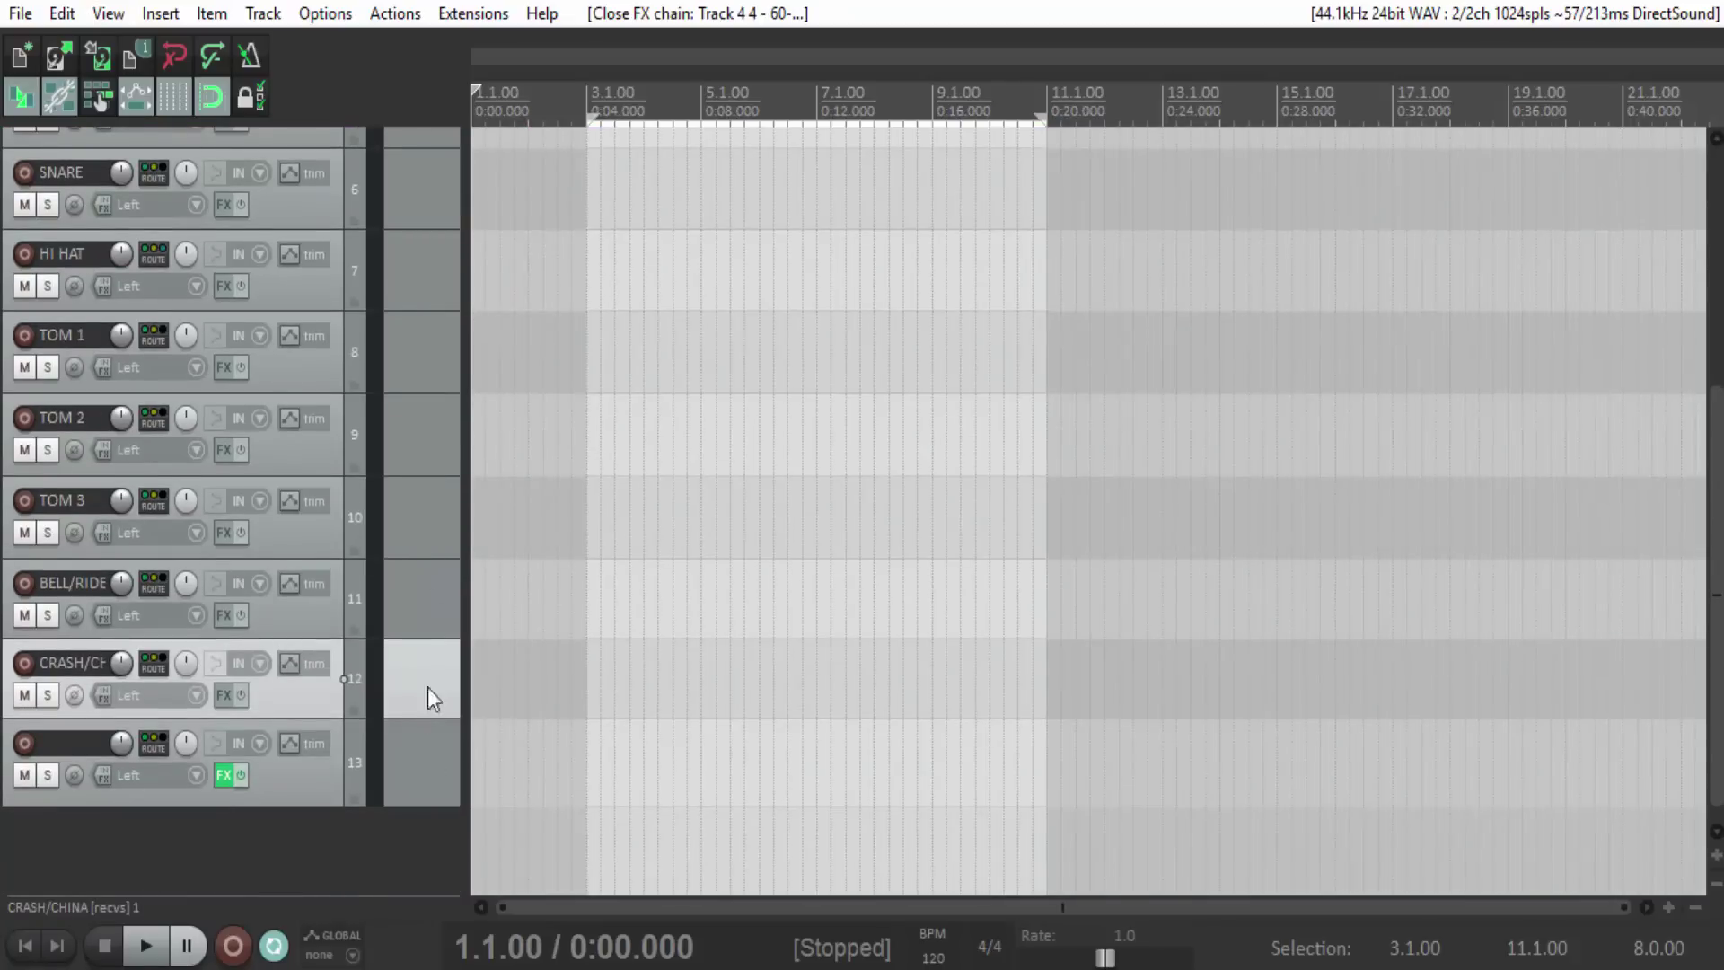
# Open the Shuttle-Echo effect on track 13, look over its controls, and close its windows.
pyautogui.click(435, 767)
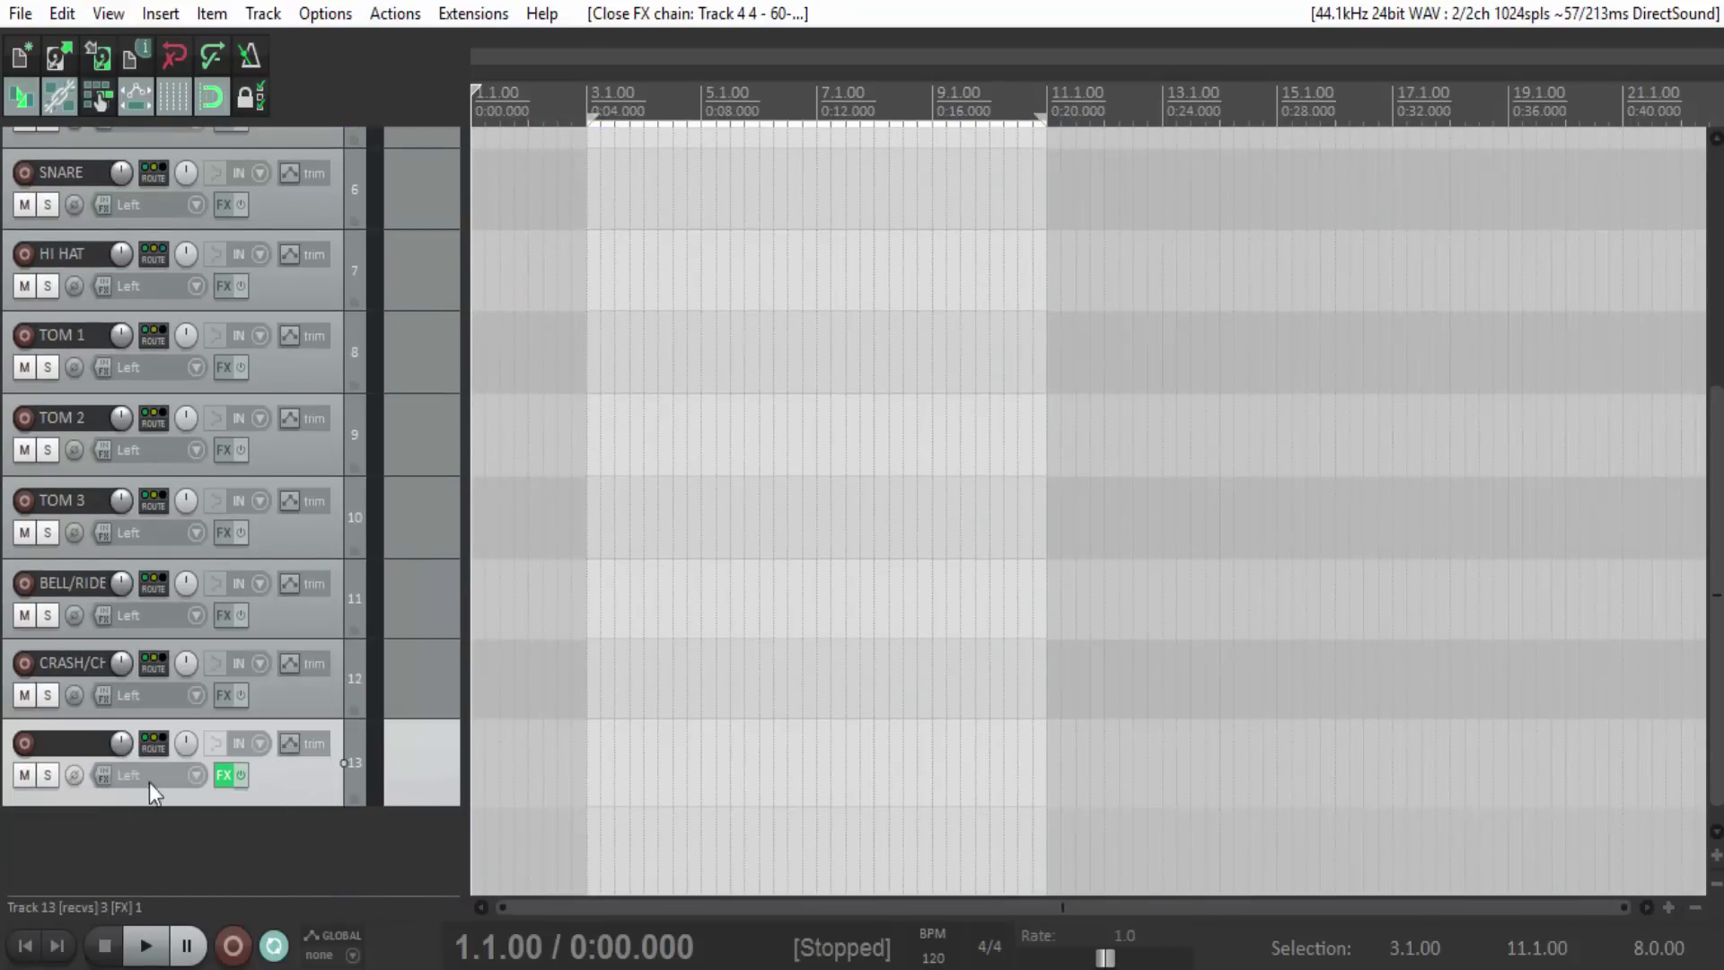
pyautogui.click(224, 776)
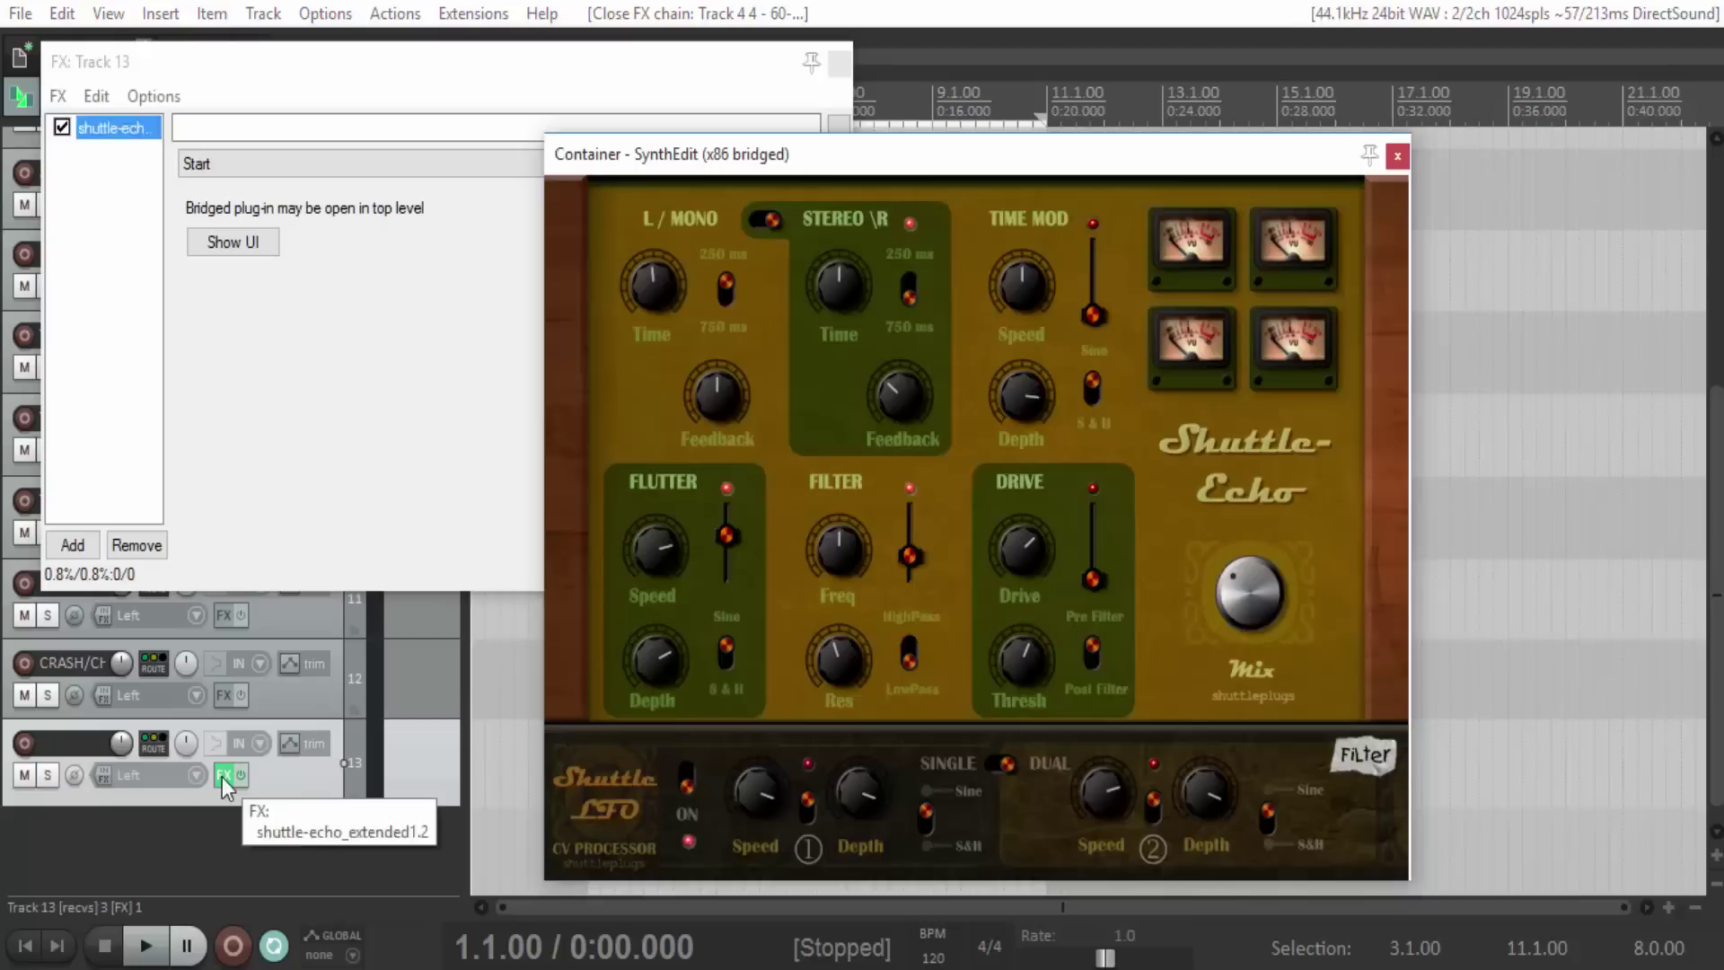
pyautogui.click(840, 64)
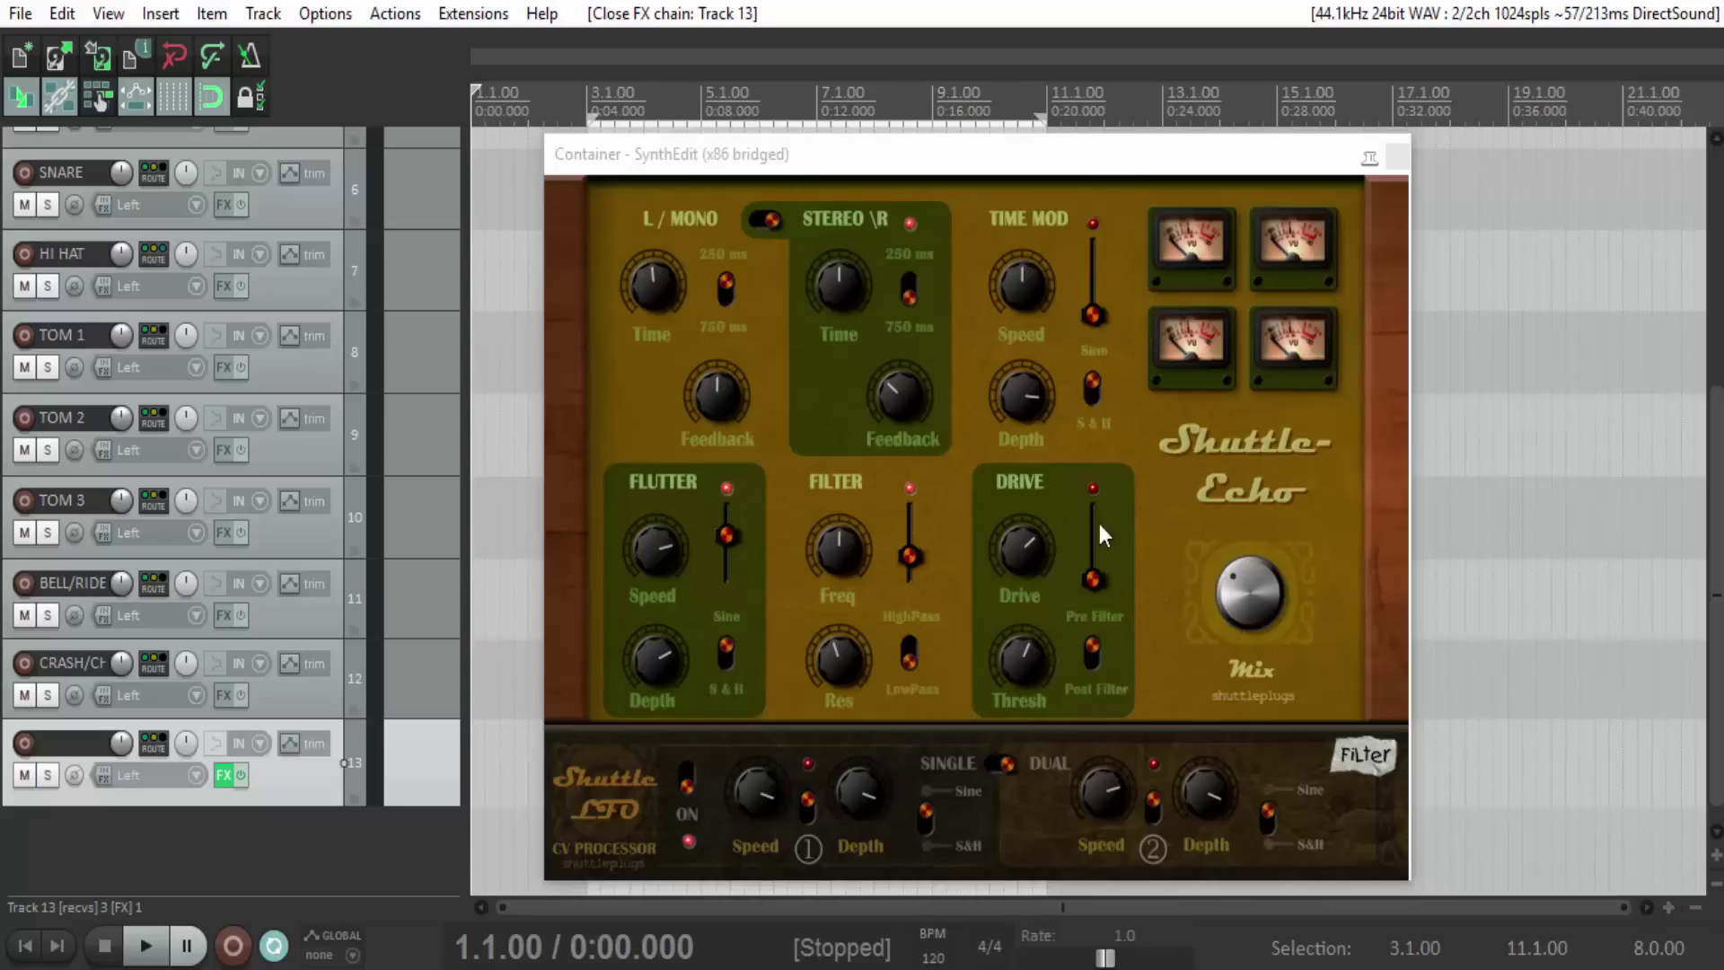
pyautogui.click(1180, 475)
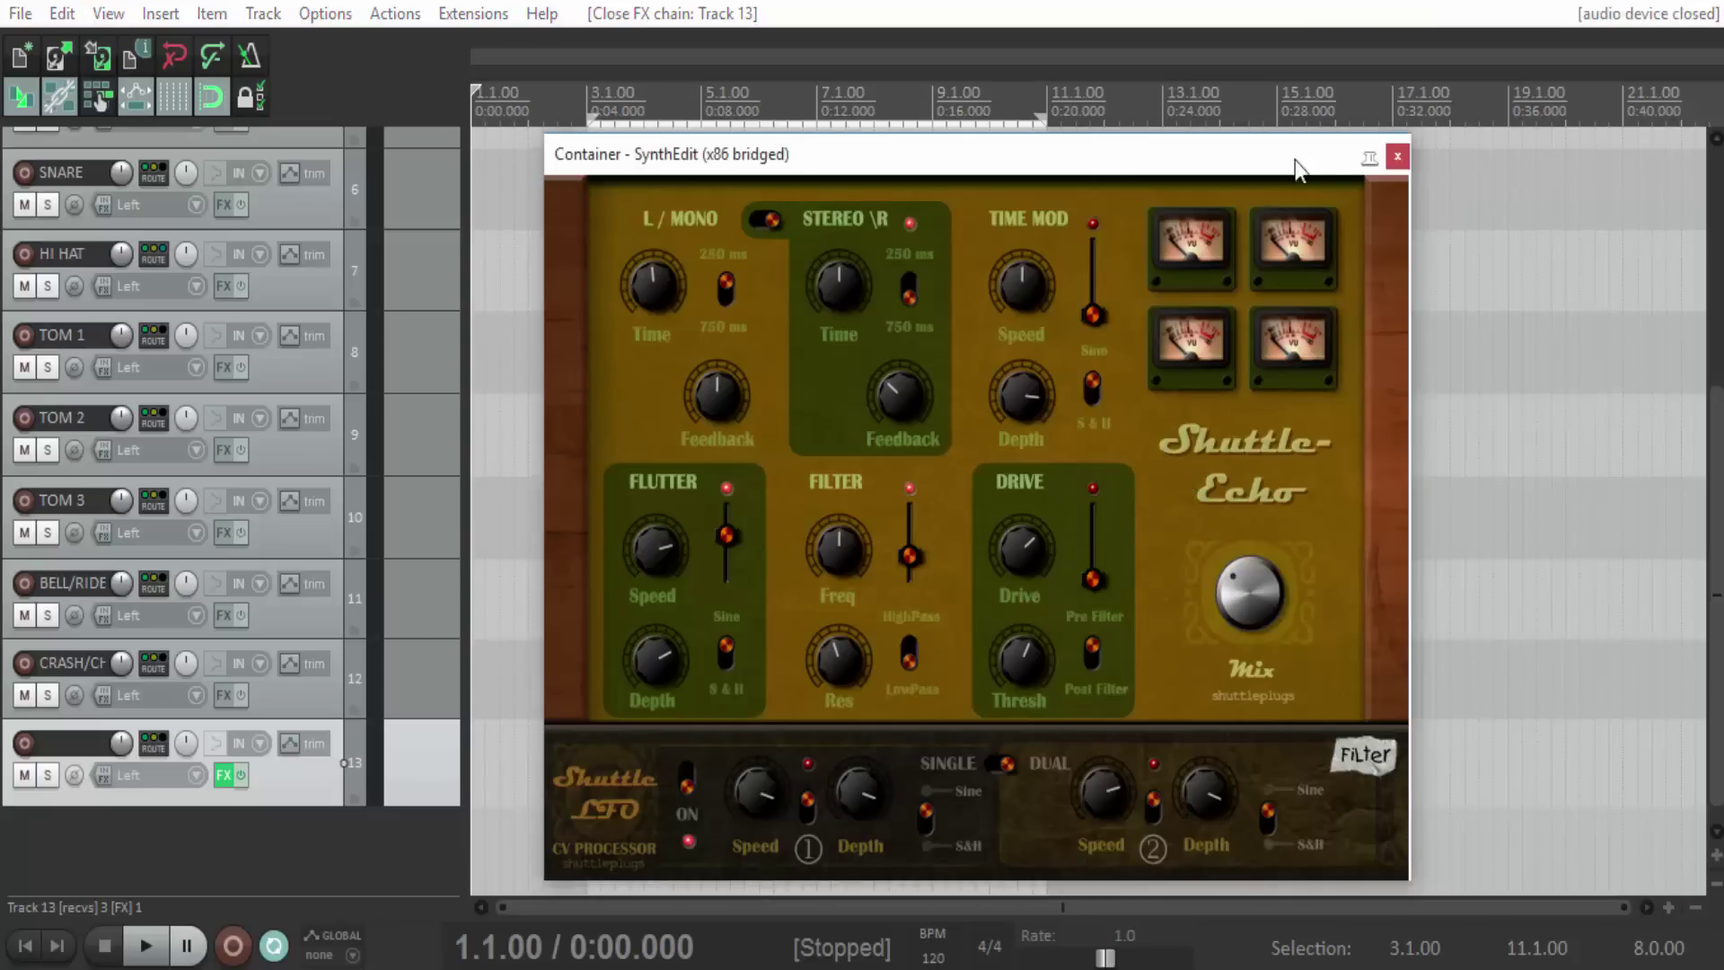
pyautogui.click(1397, 159)
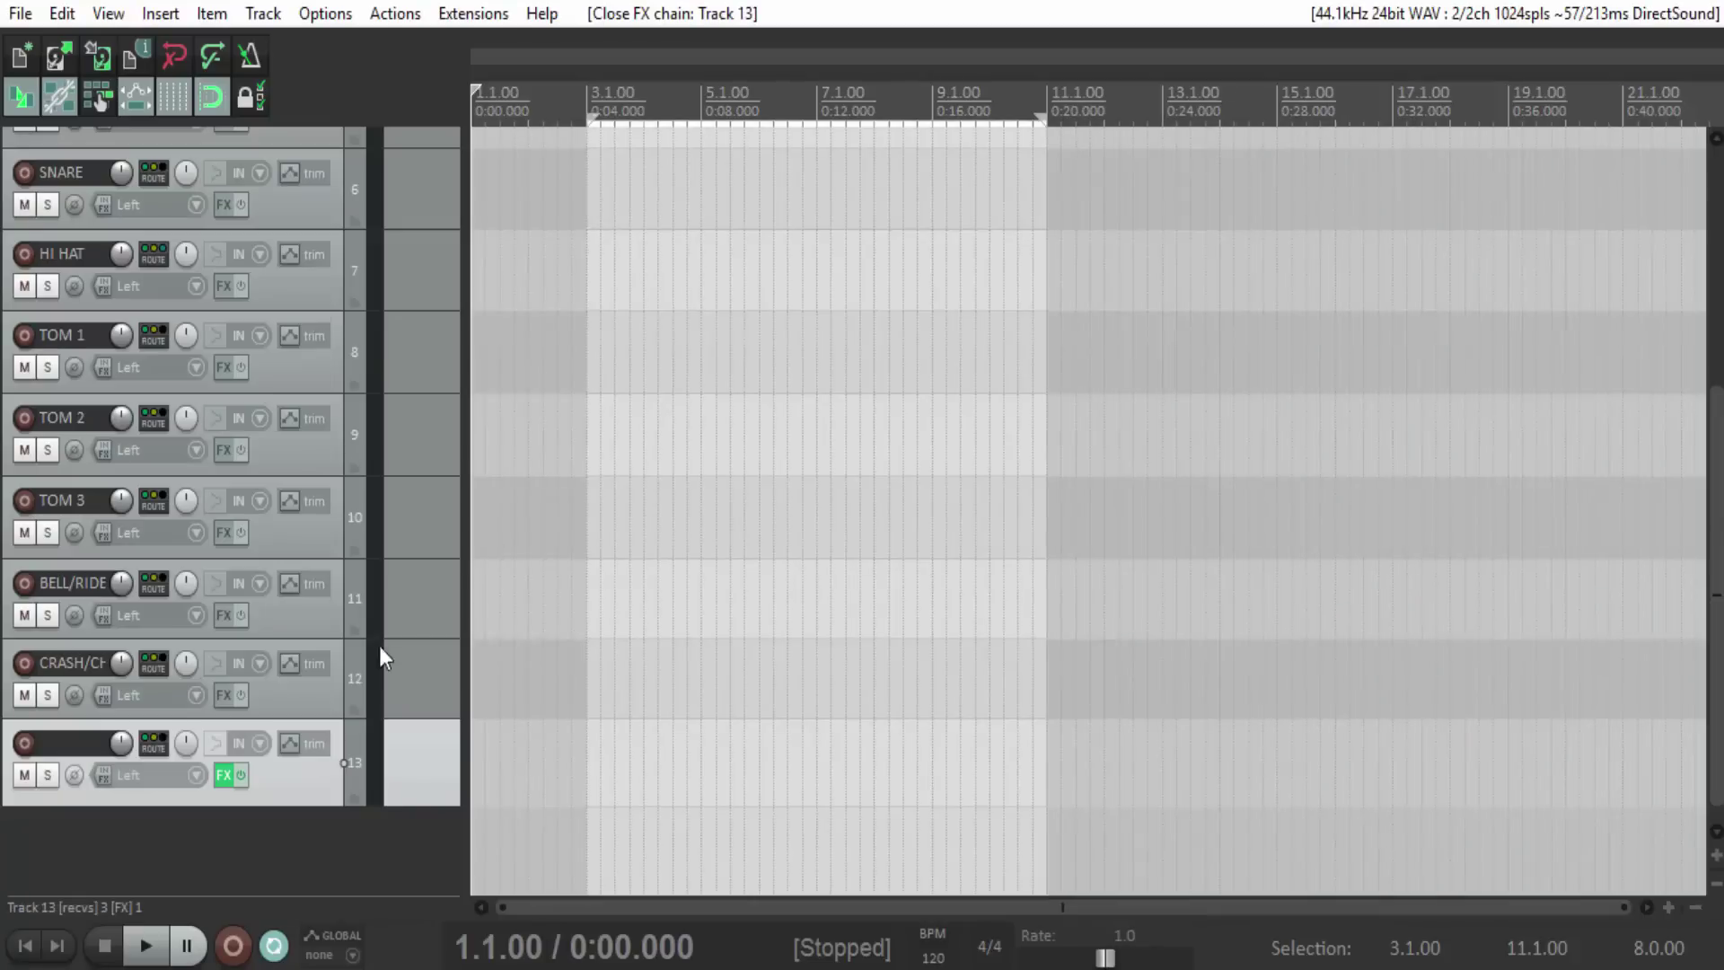
# Inspect the KICK track's routing, including its send to track 13, close it and select the HI HAT track.
pyautogui.scroll(5, 436, 519)
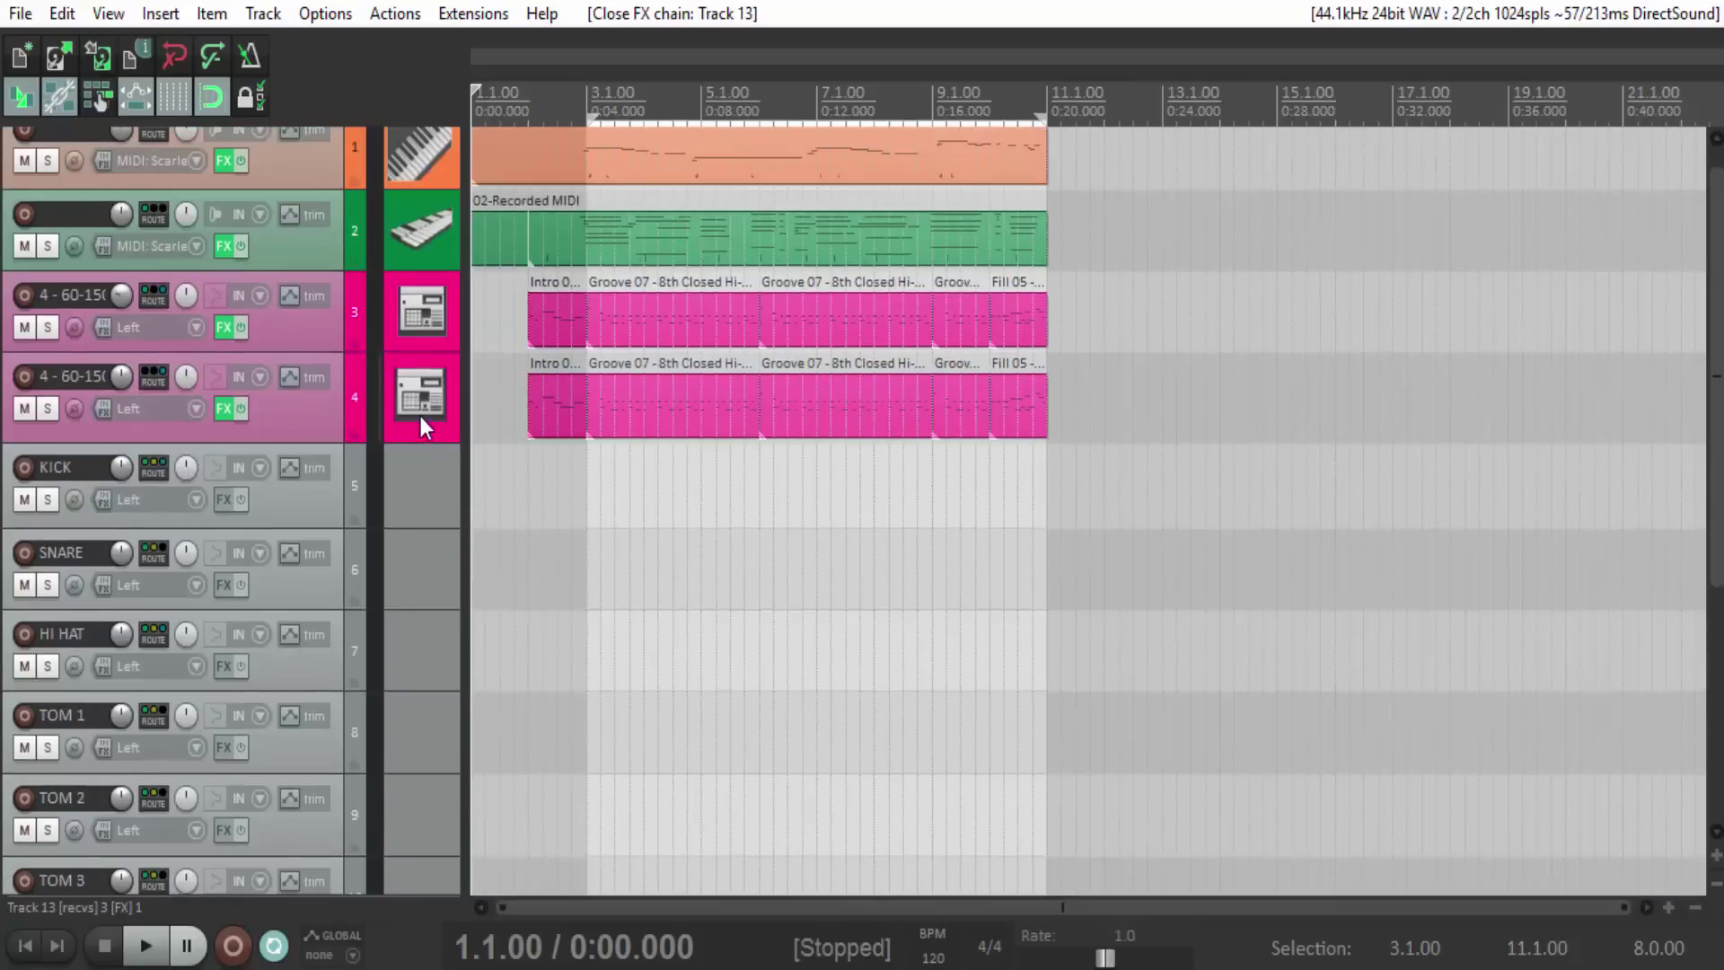
pyautogui.scroll(-5, 425, 489)
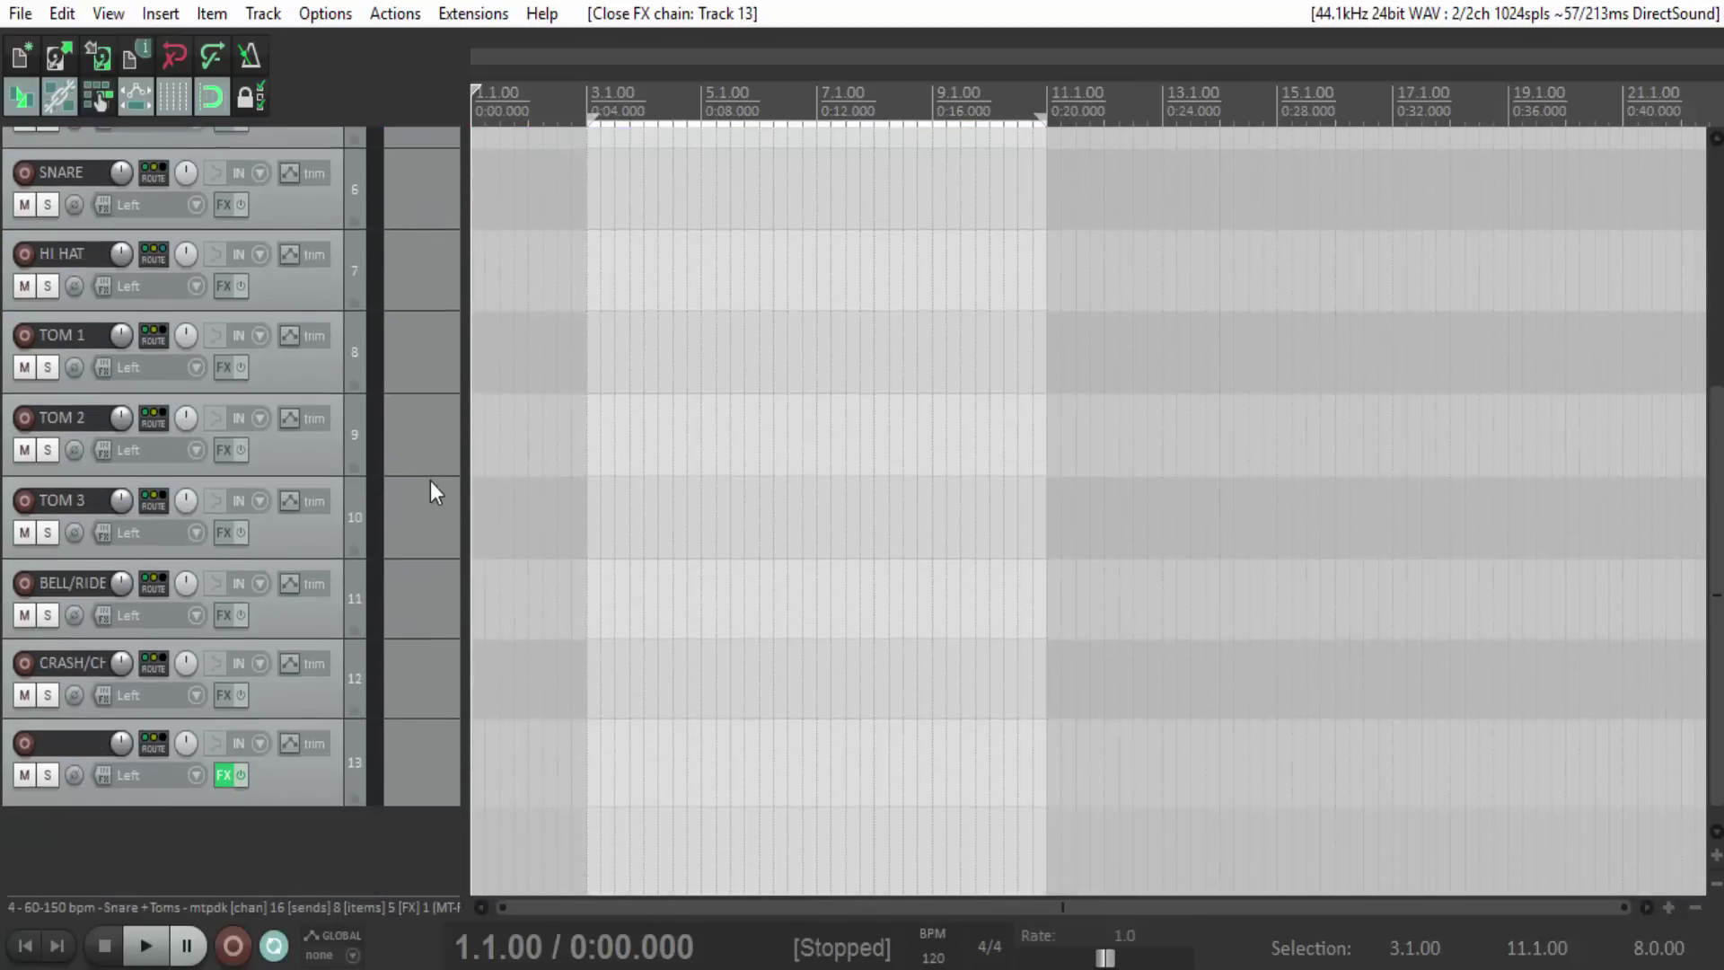
pyautogui.scroll(5, 404, 687)
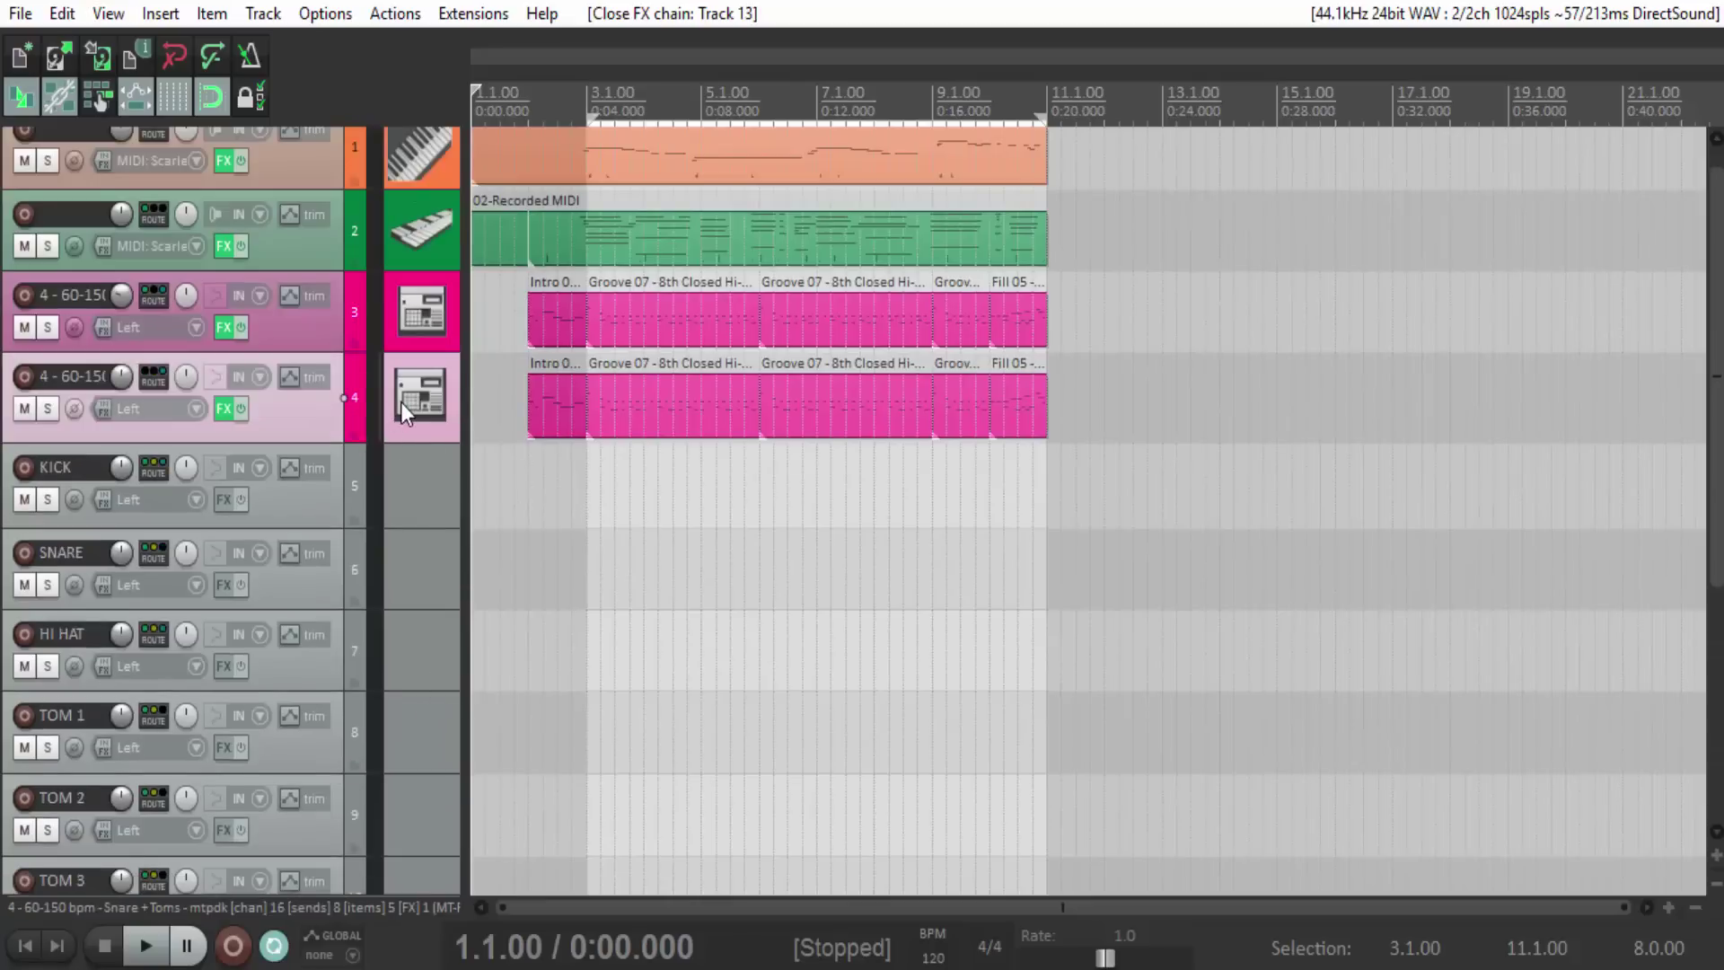
pyautogui.scroll(-2, 407, 471)
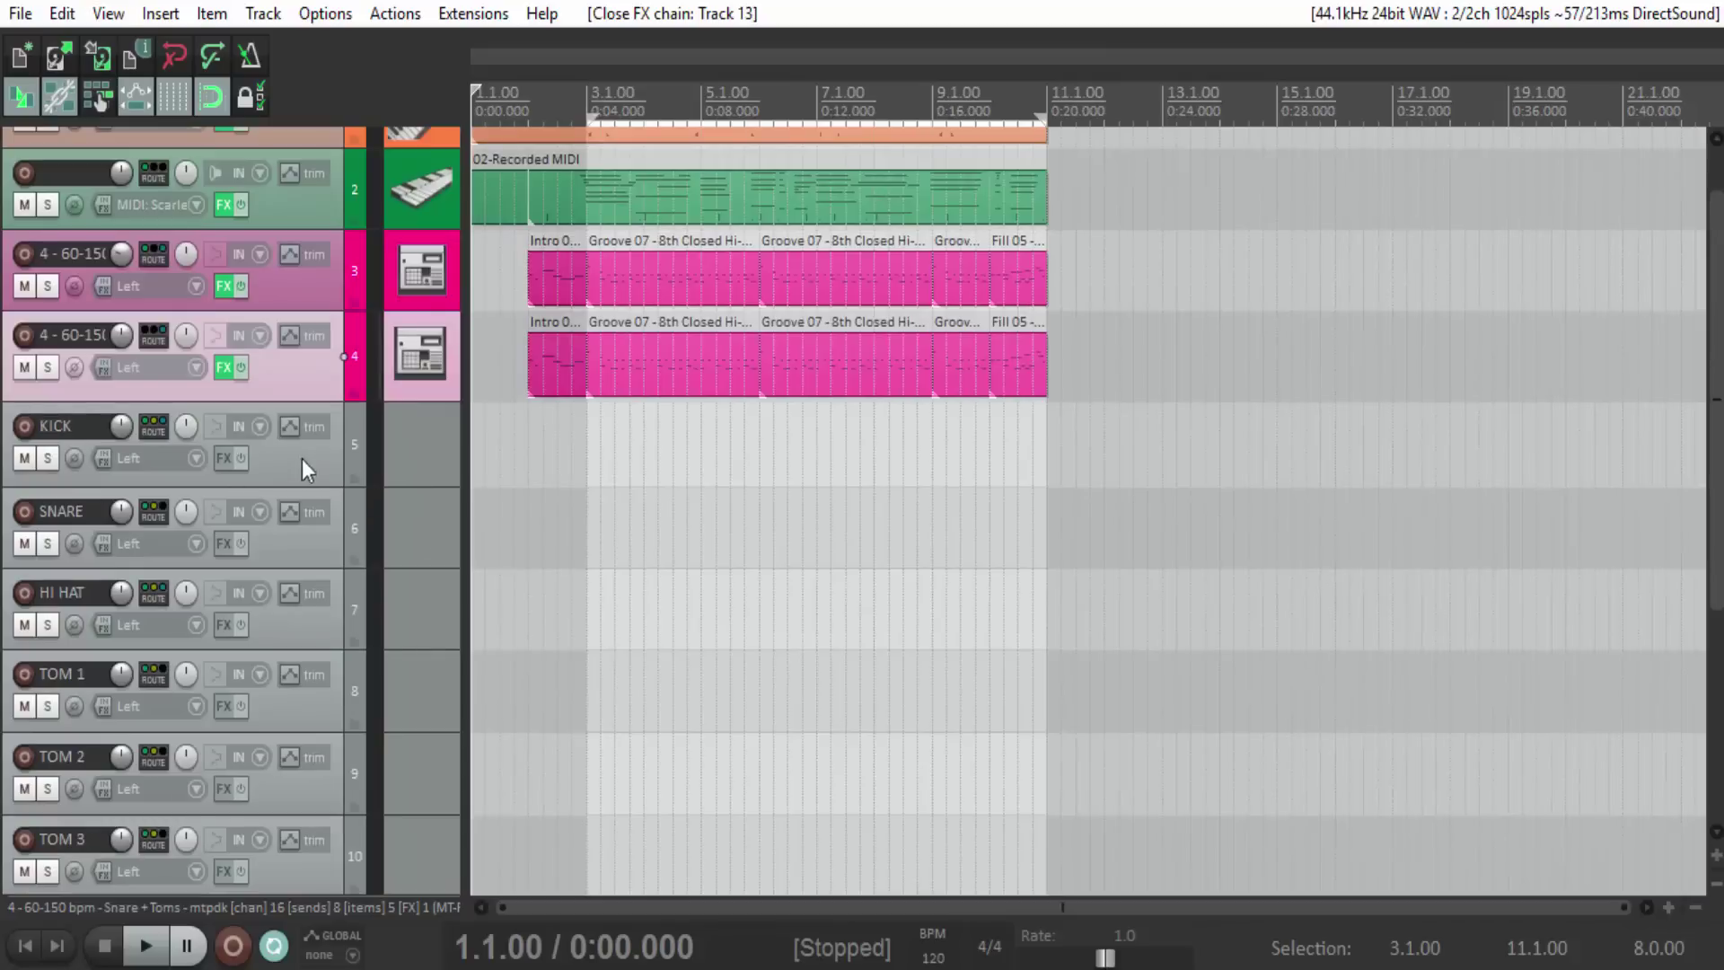
pyautogui.click(301, 459)
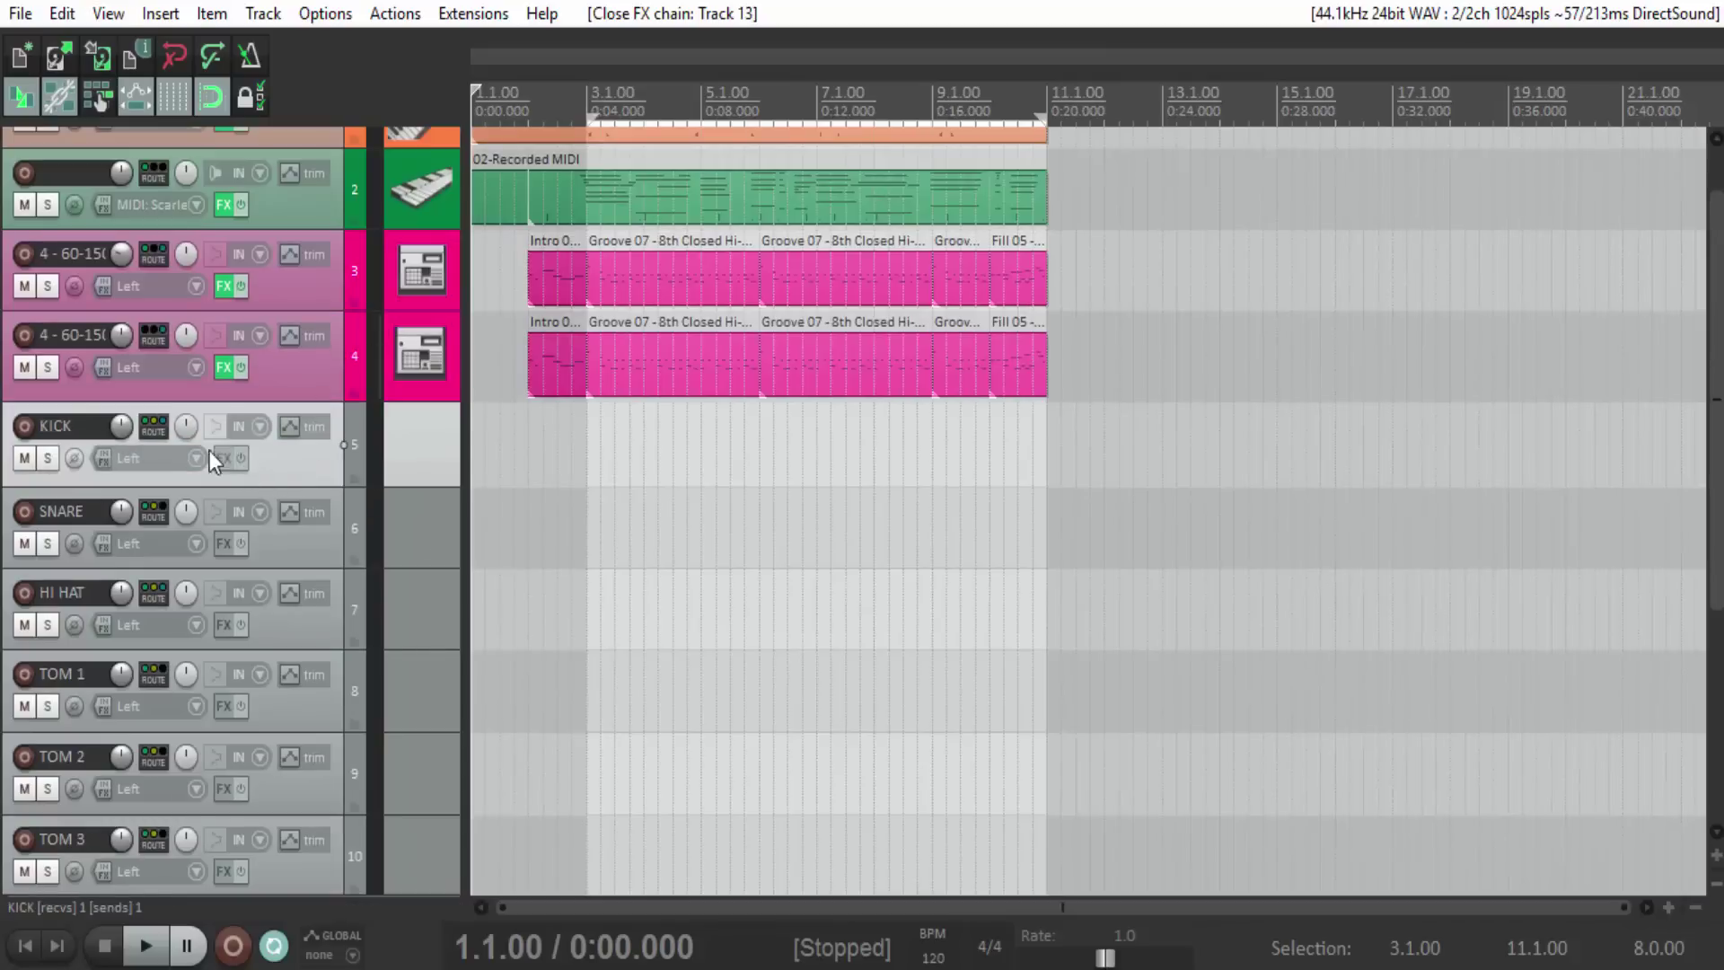
pyautogui.click(156, 427)
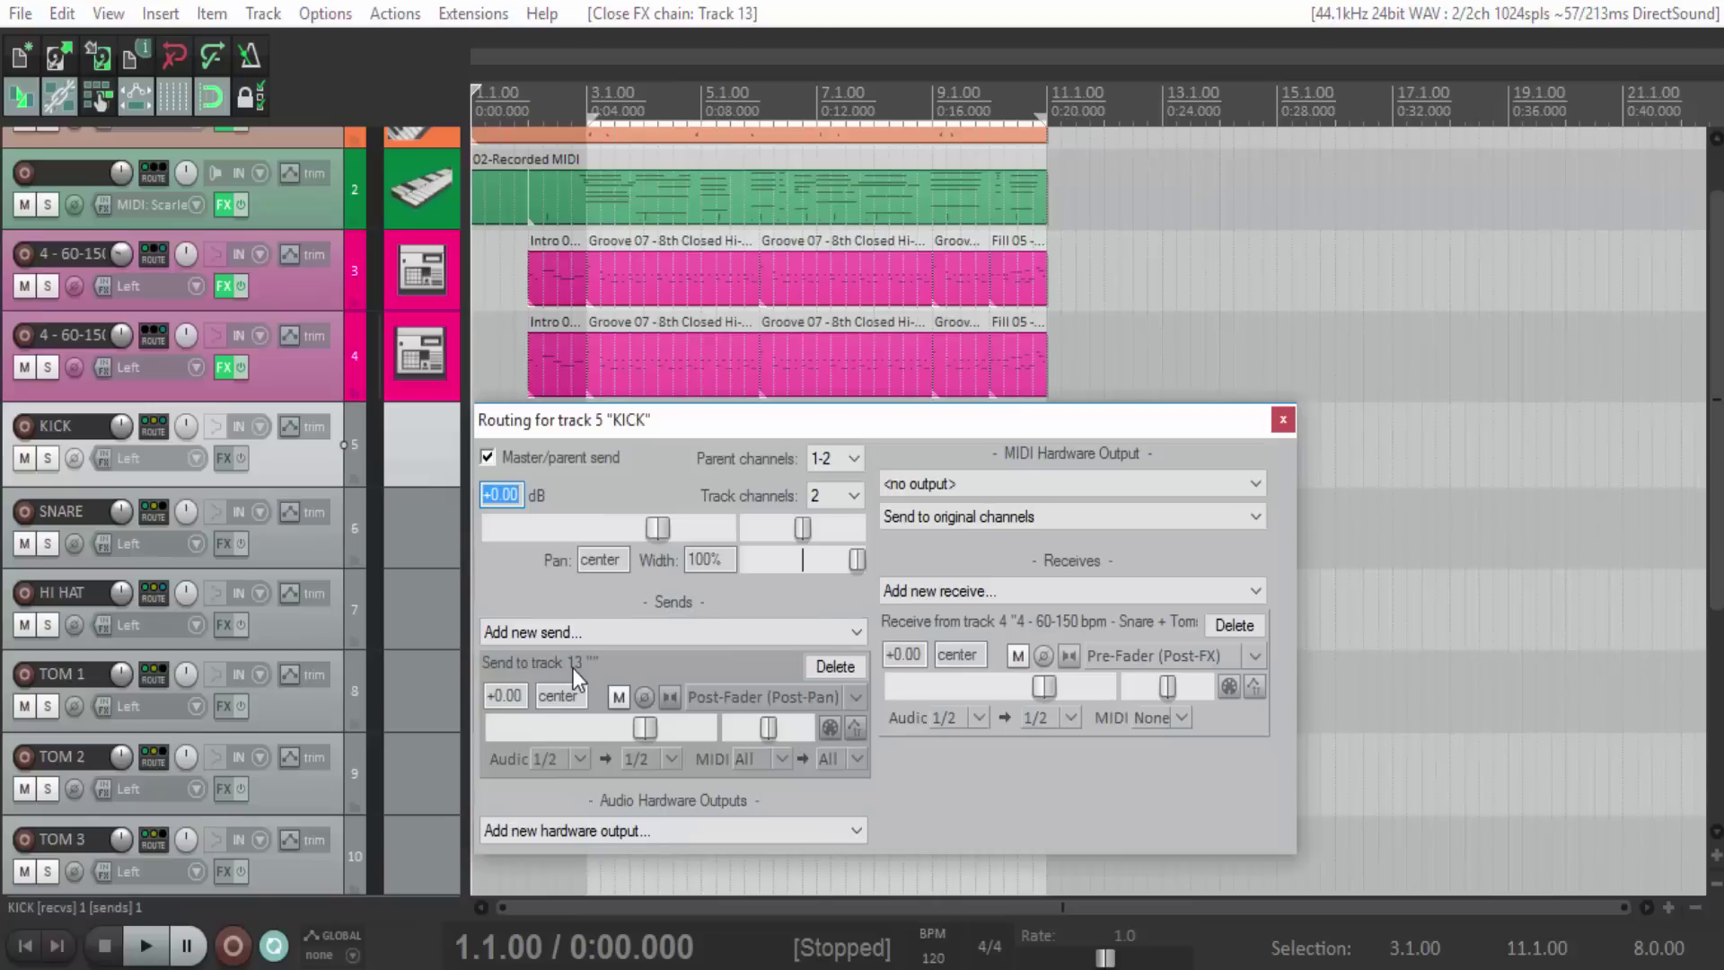
pyautogui.click(1282, 421)
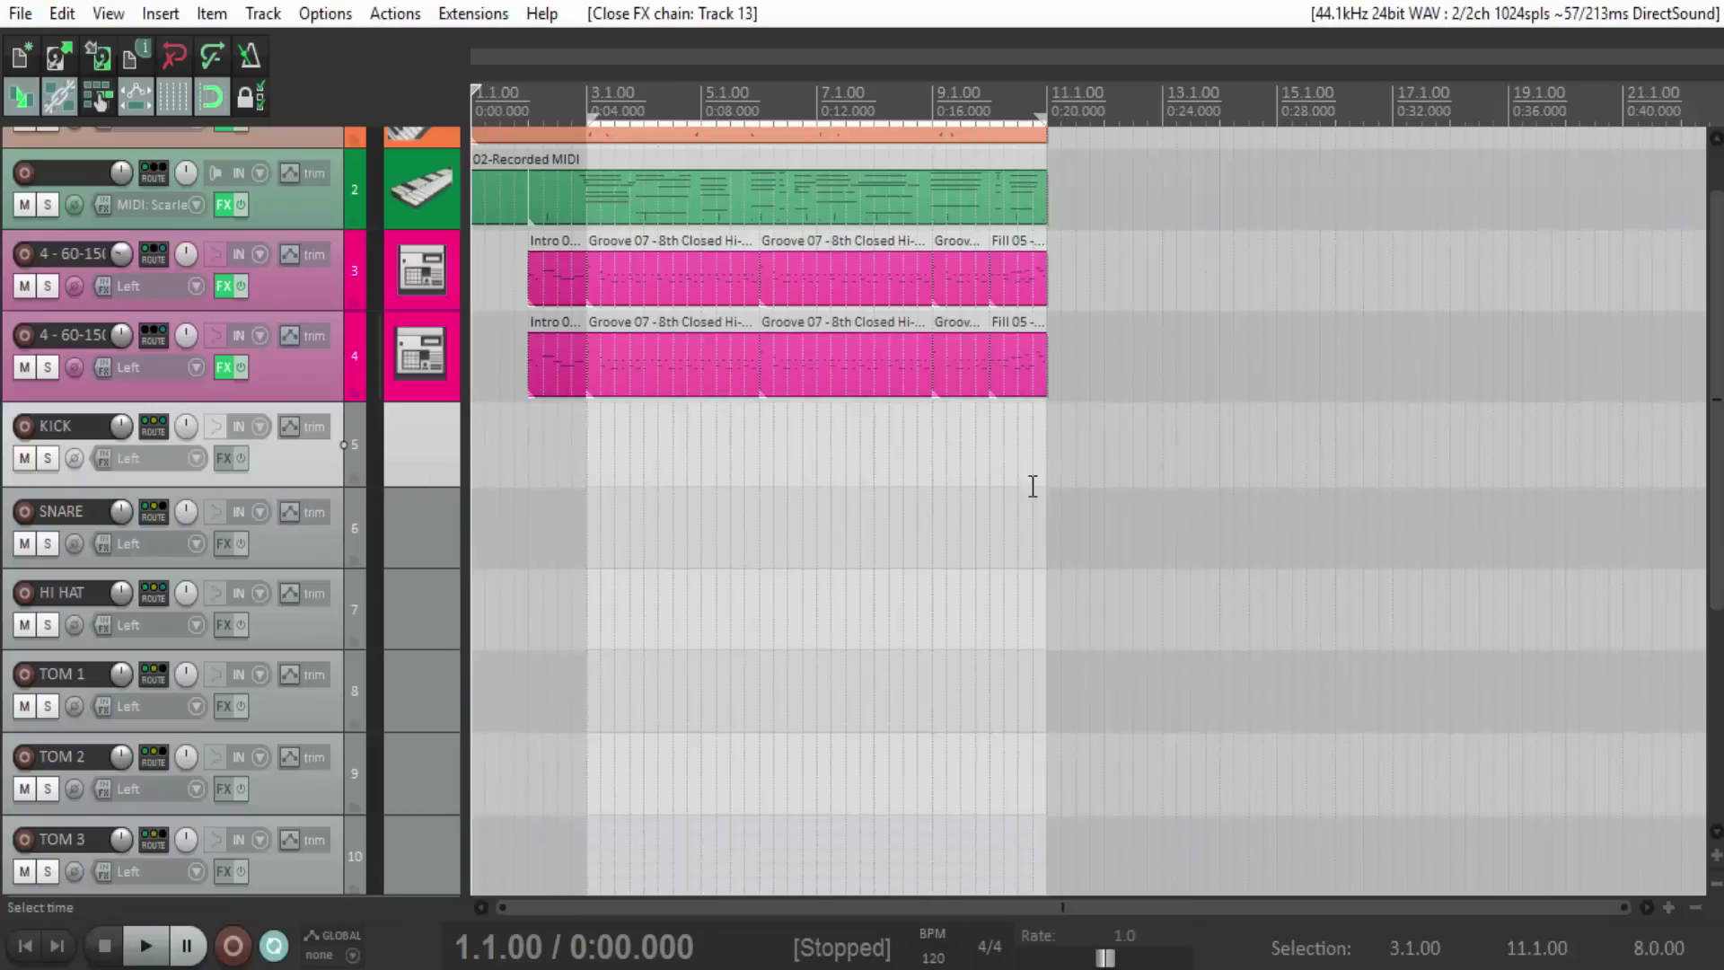
pyautogui.click(401, 618)
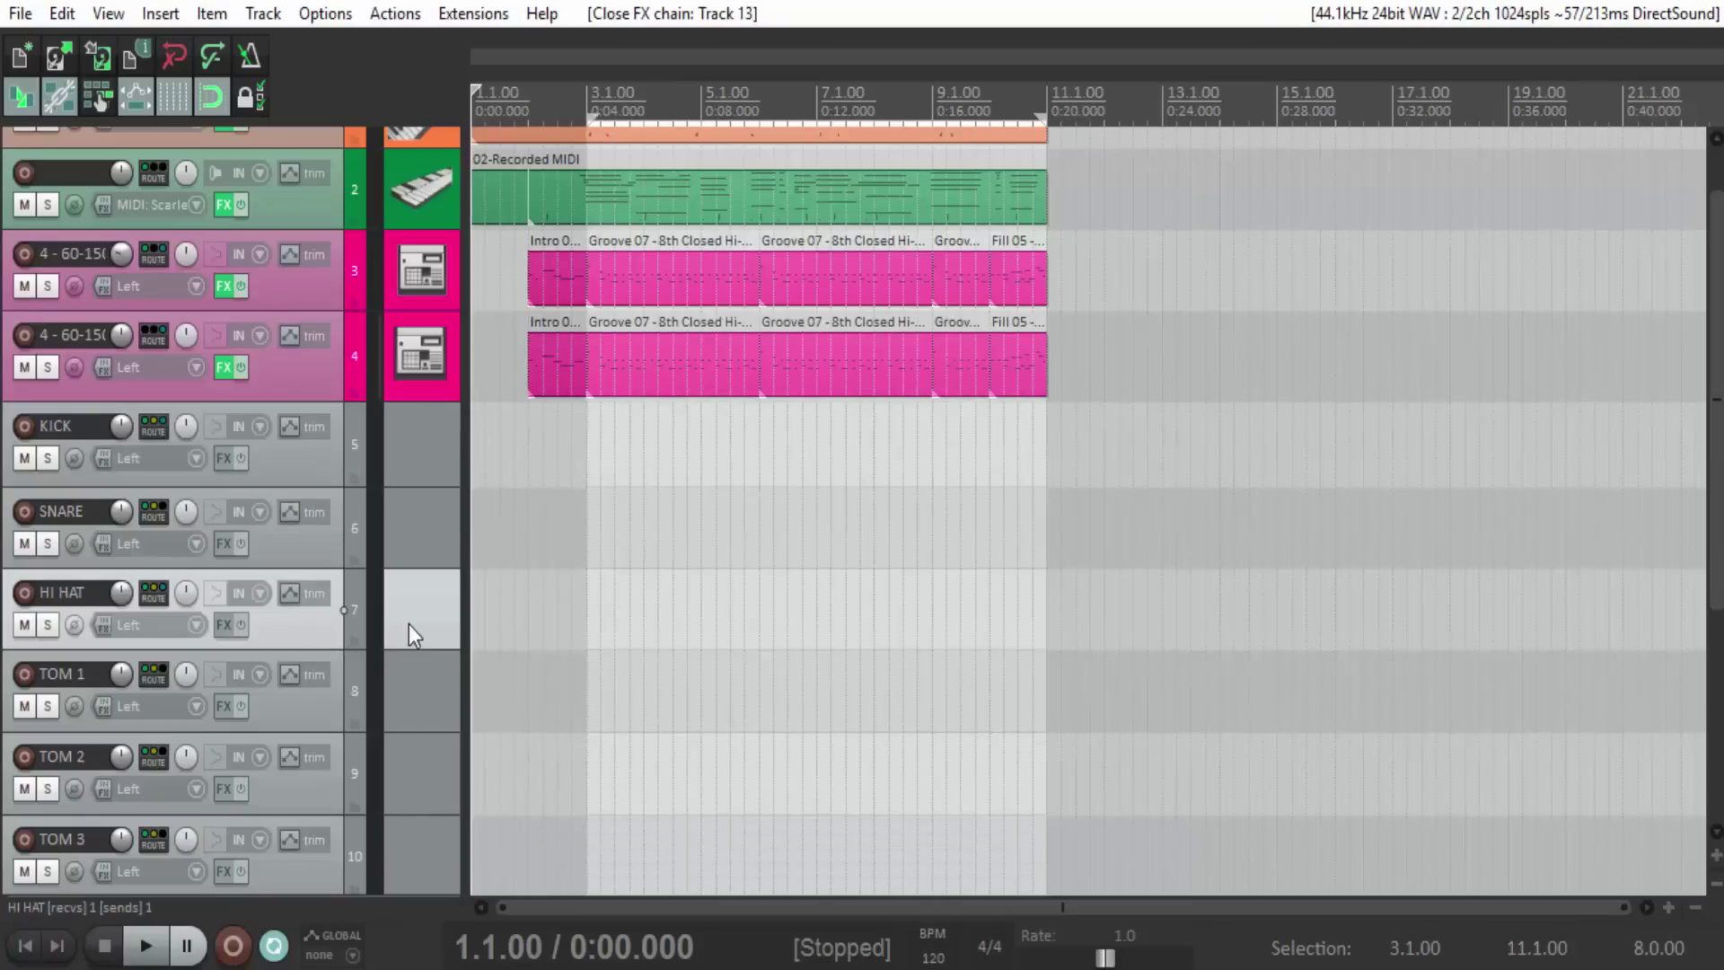
# Solo and select drum track 4, and mute track 13 with the Shuttle-Echo effect.
pyautogui.scroll(2, 409, 626)
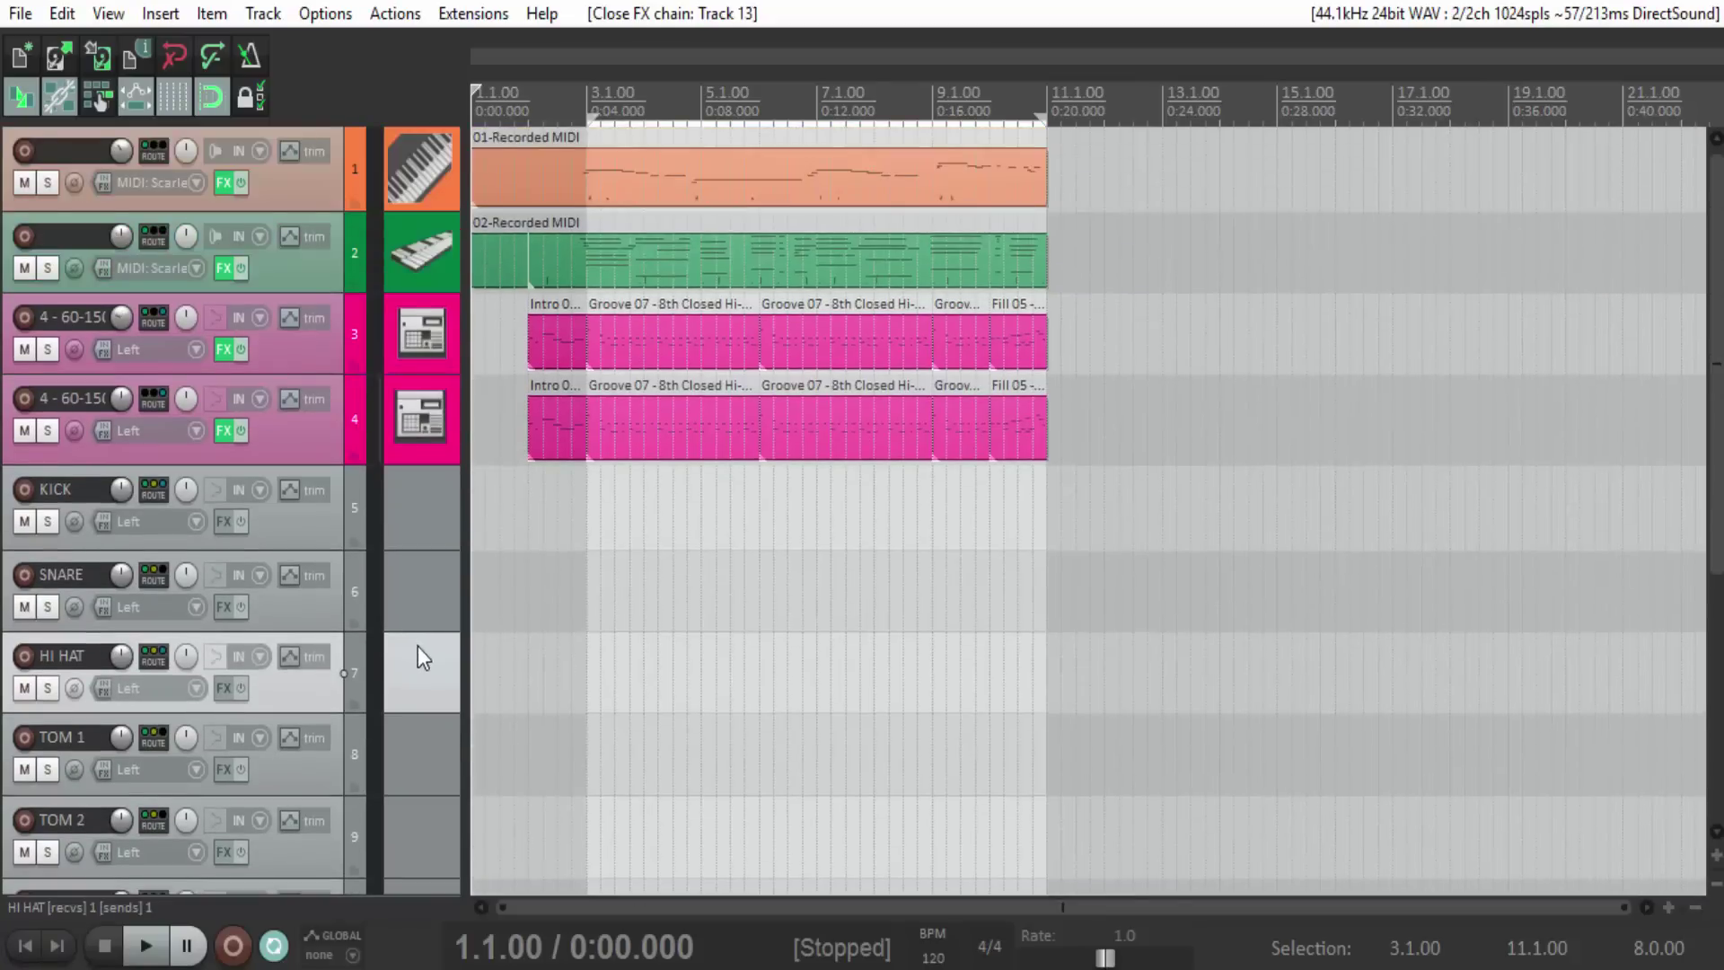
pyautogui.click(48, 430)
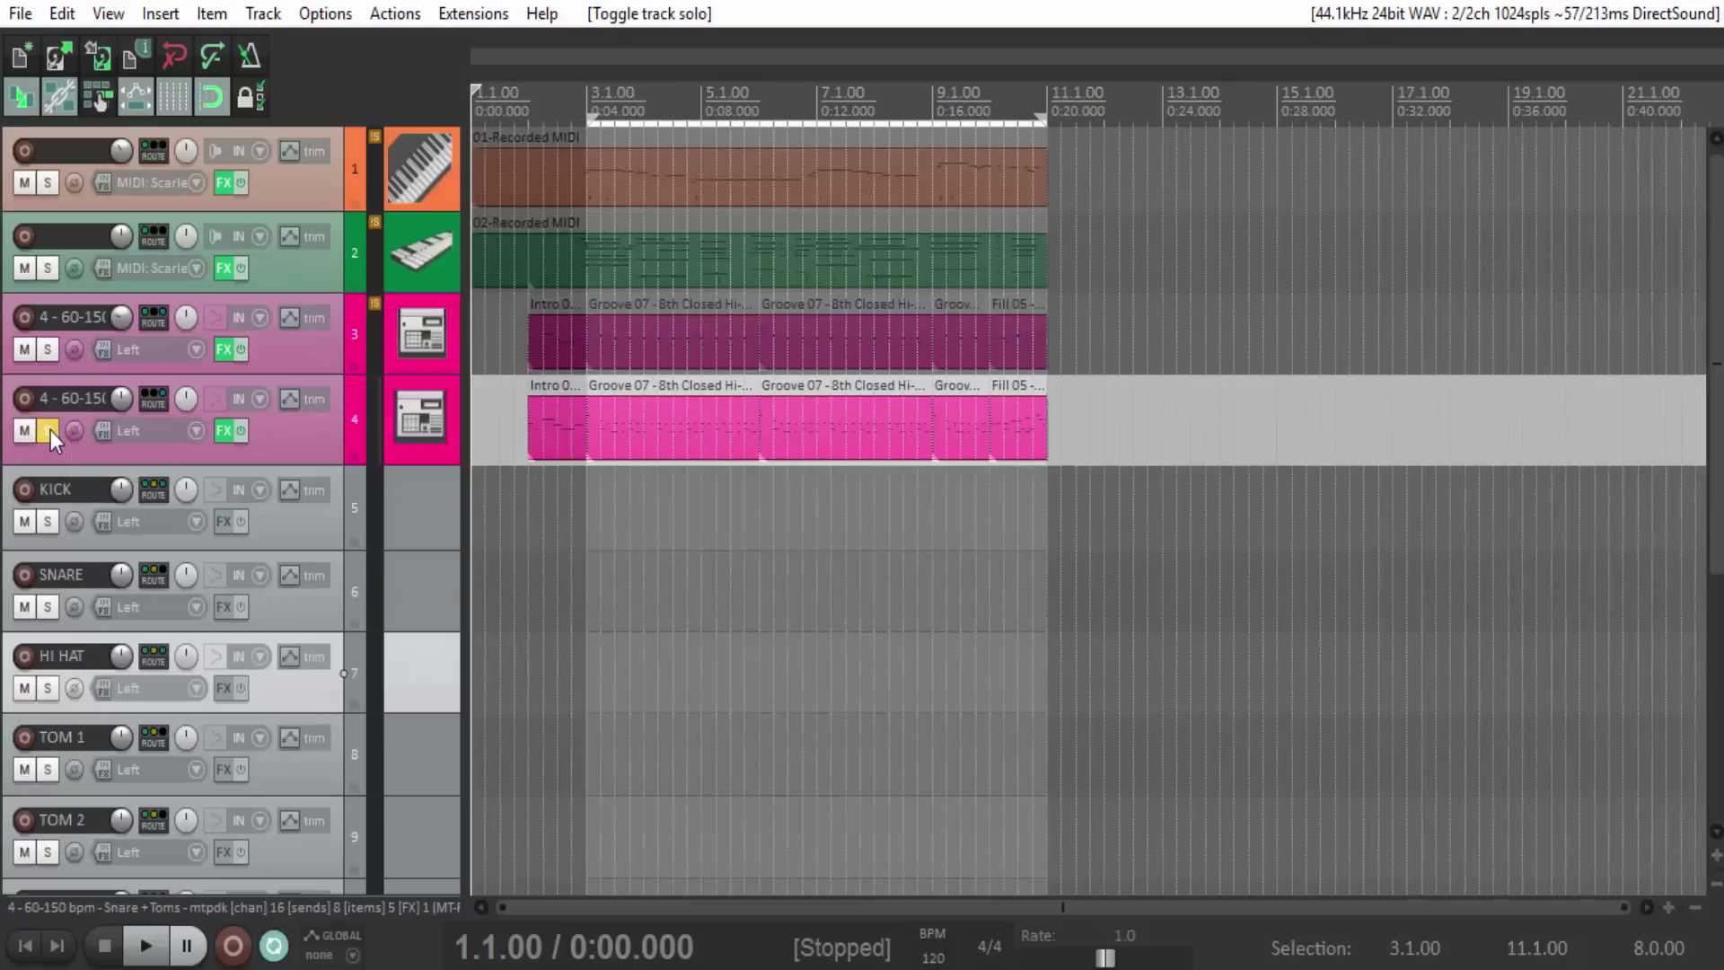
pyautogui.click(295, 446)
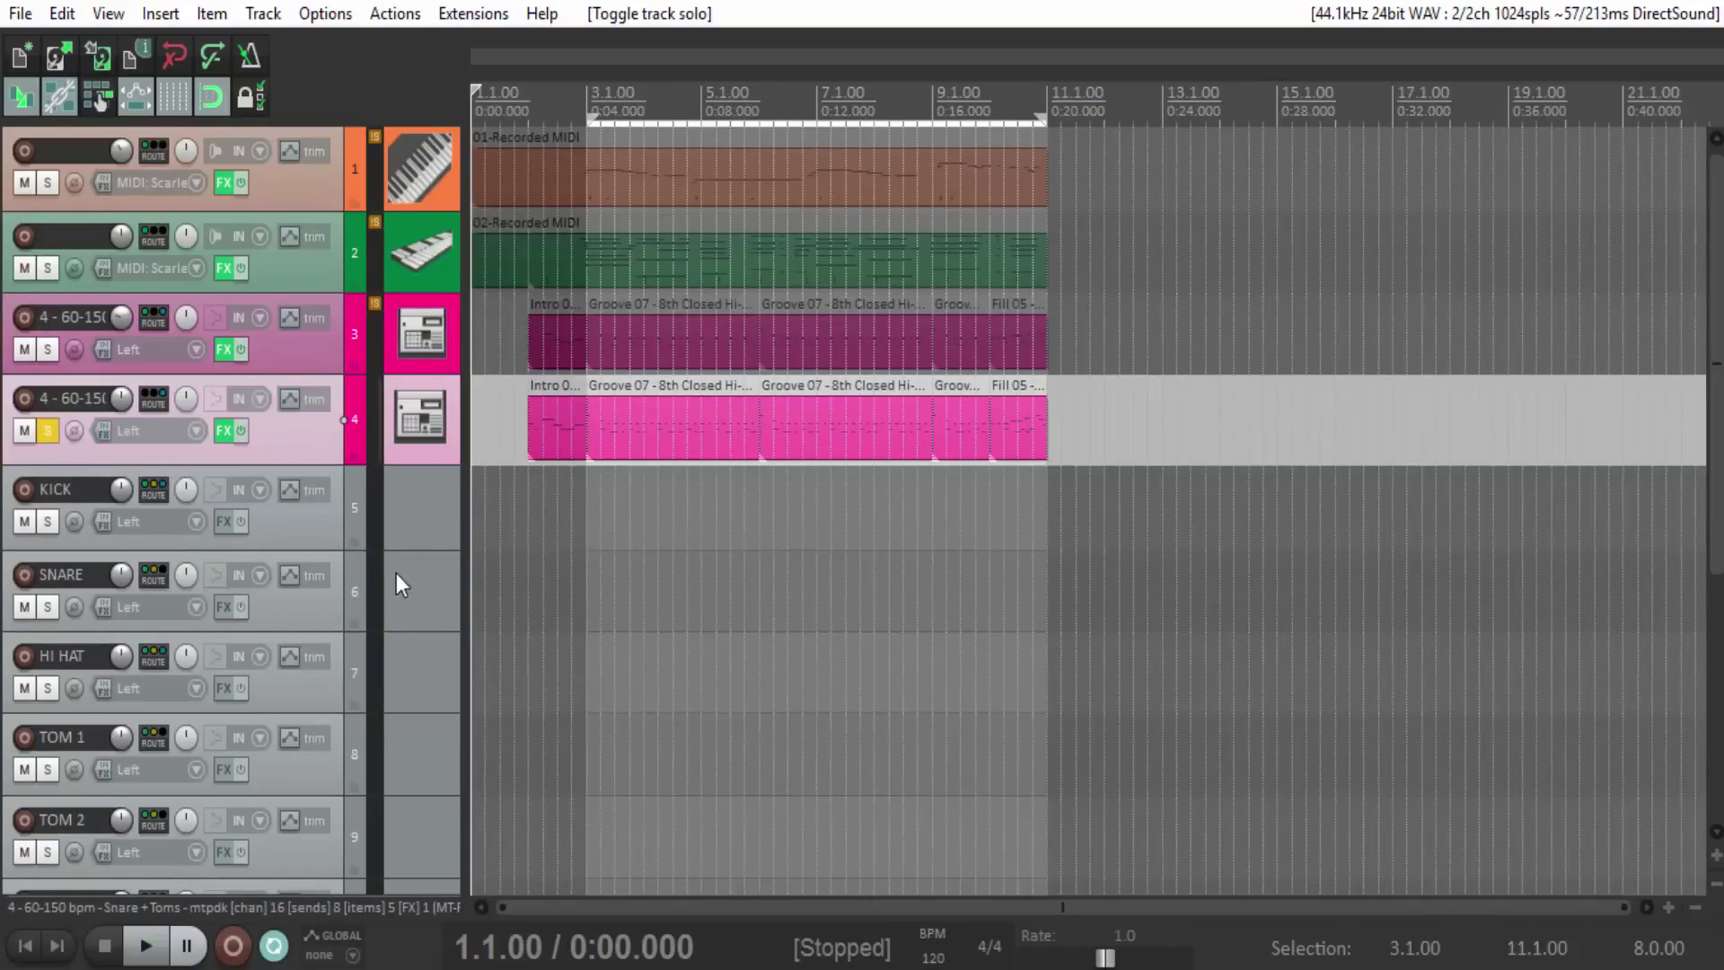
pyautogui.scroll(-5, 395, 572)
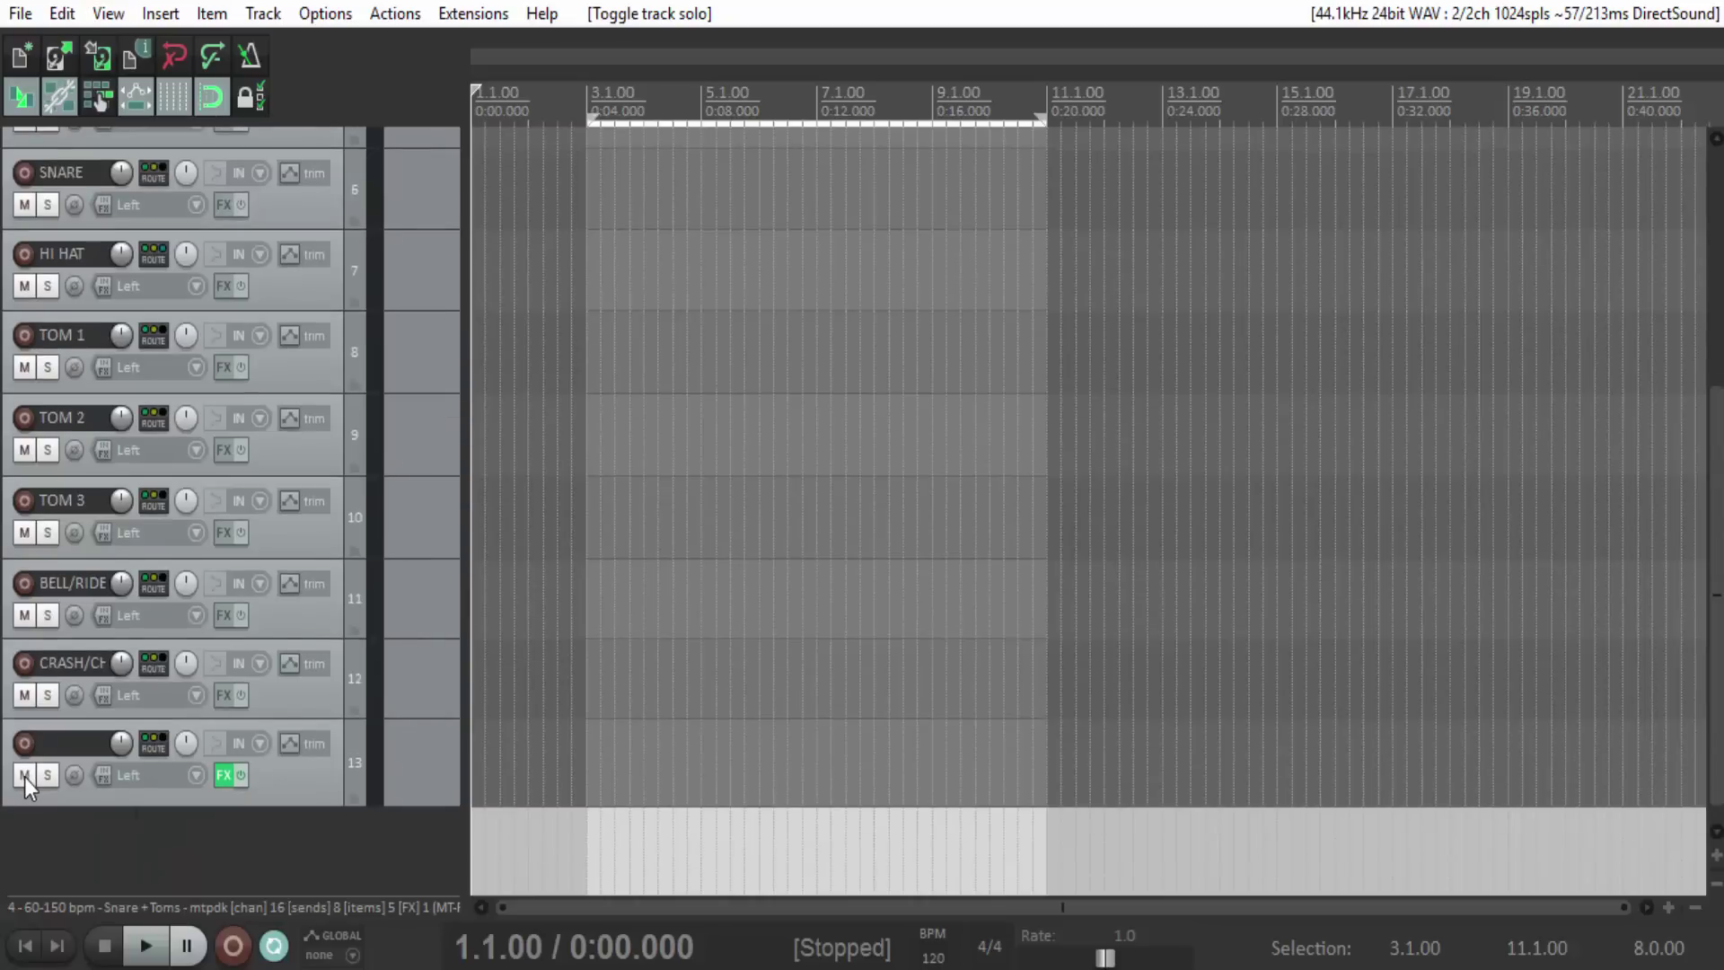
pyautogui.click(25, 776)
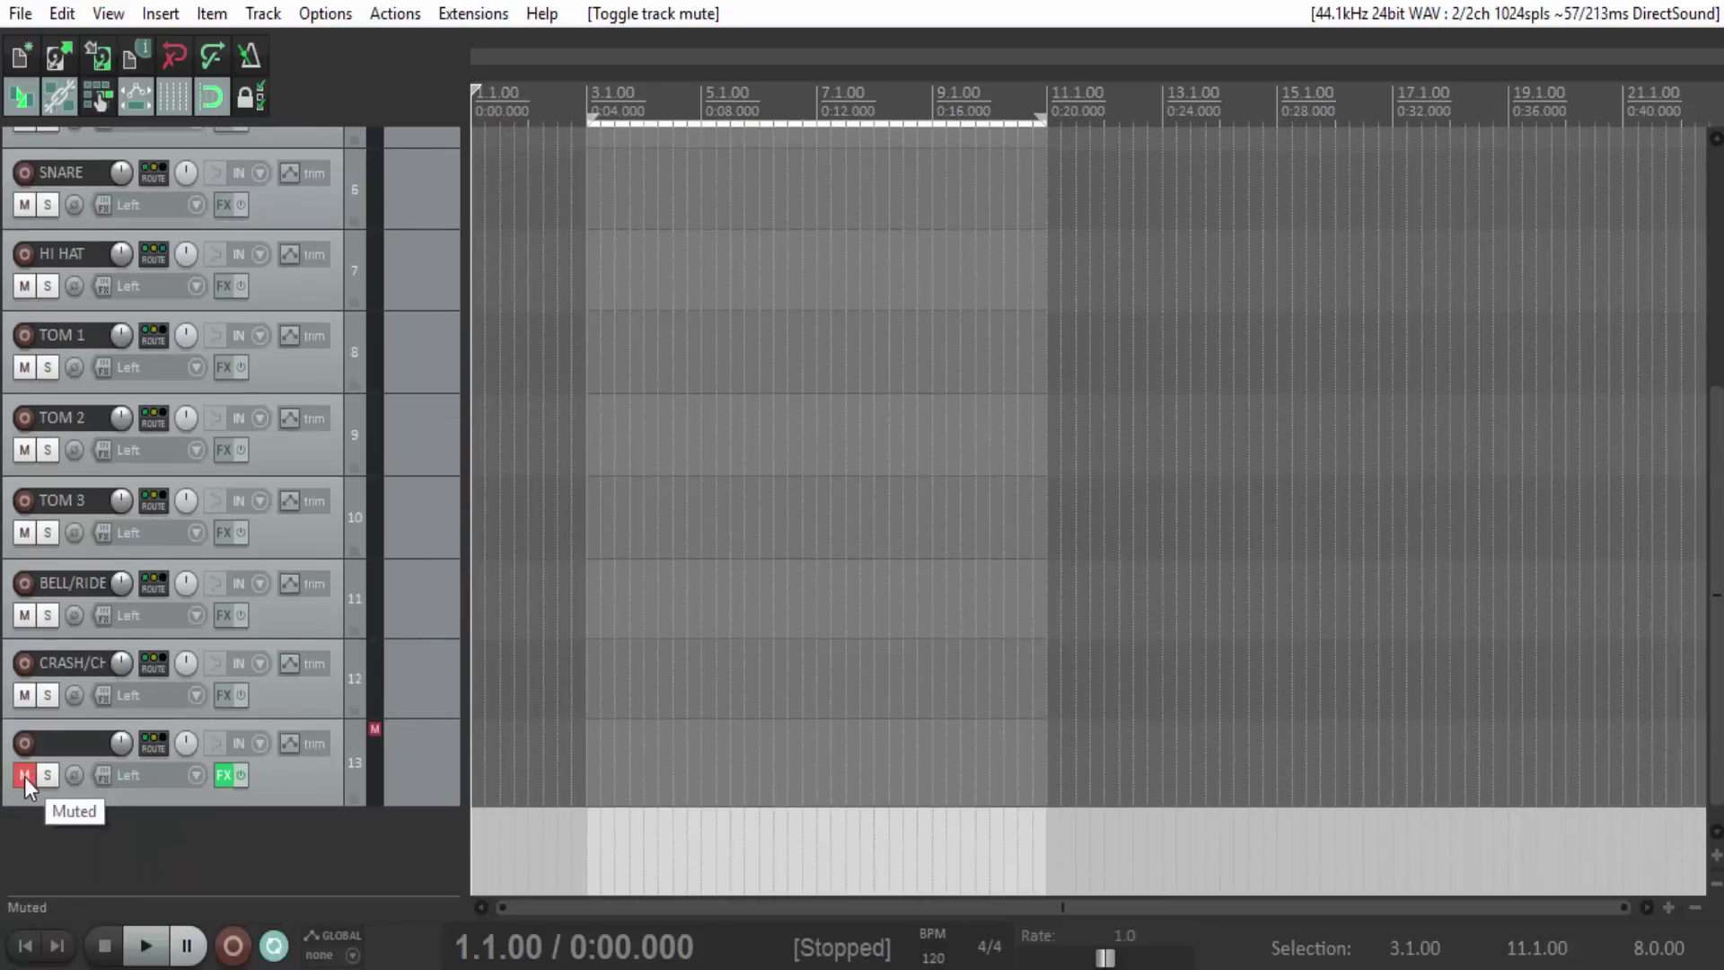
# Play the soloed drums without the echo, show MT-PowerDrumKit on track 4, and stop playback.
pyautogui.click(147, 946)
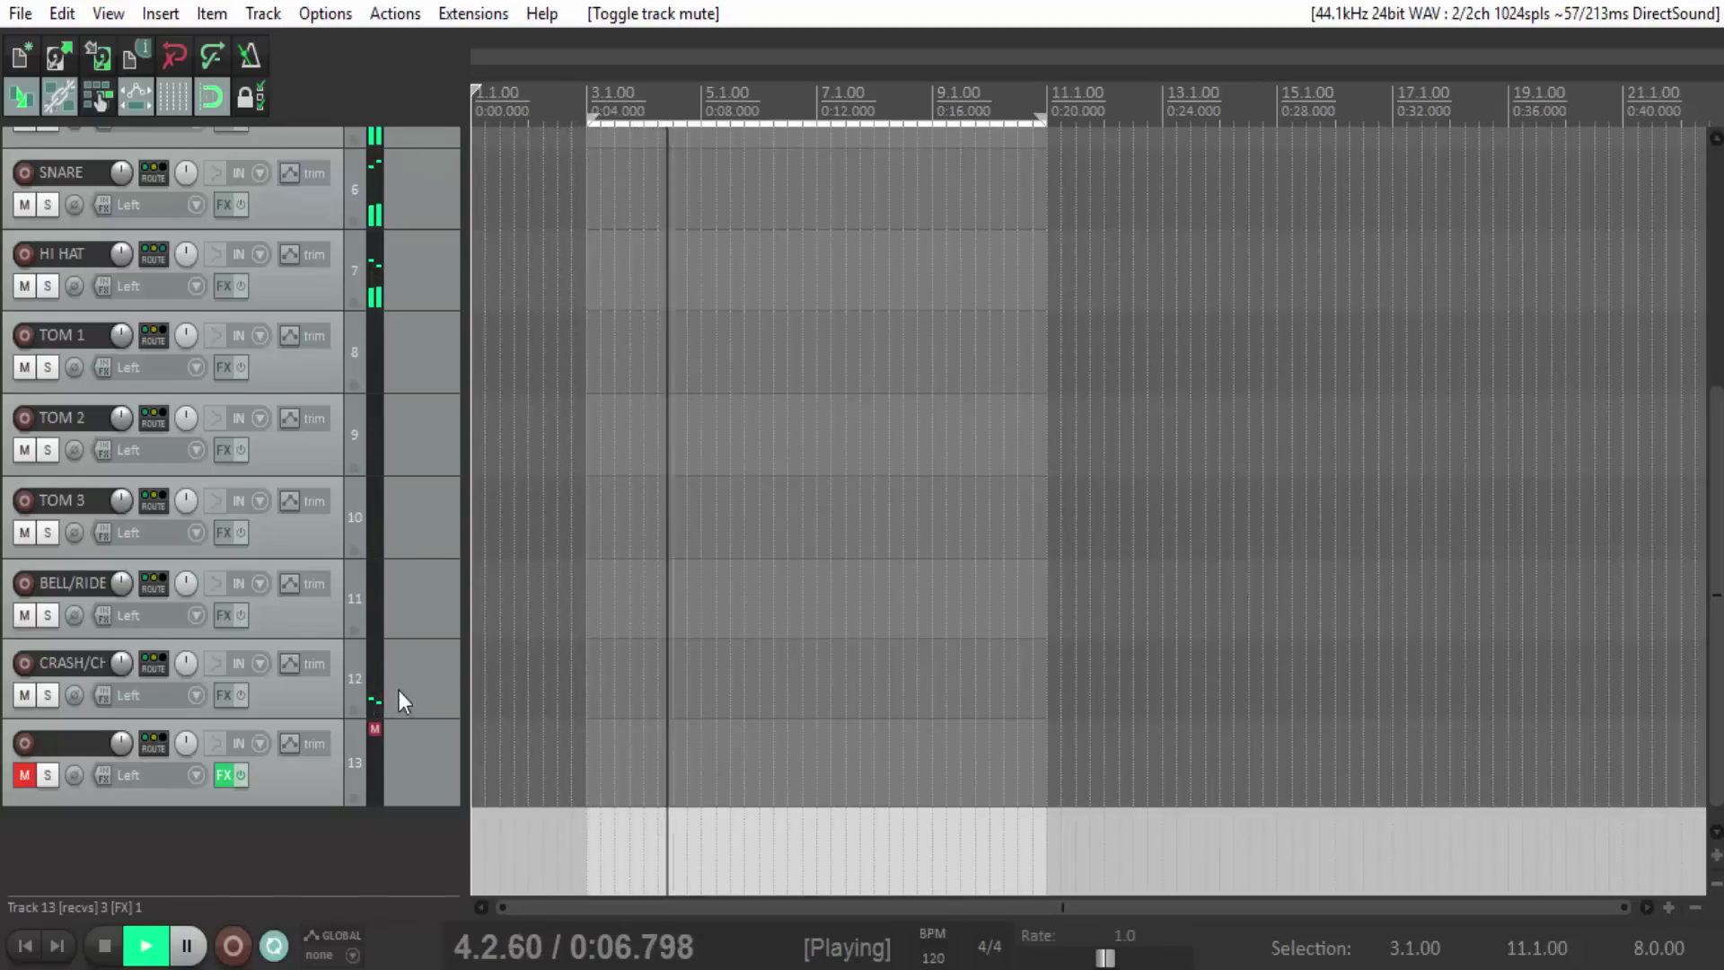
pyautogui.scroll(5, 401, 700)
pyautogui.scroll(1, 403, 710)
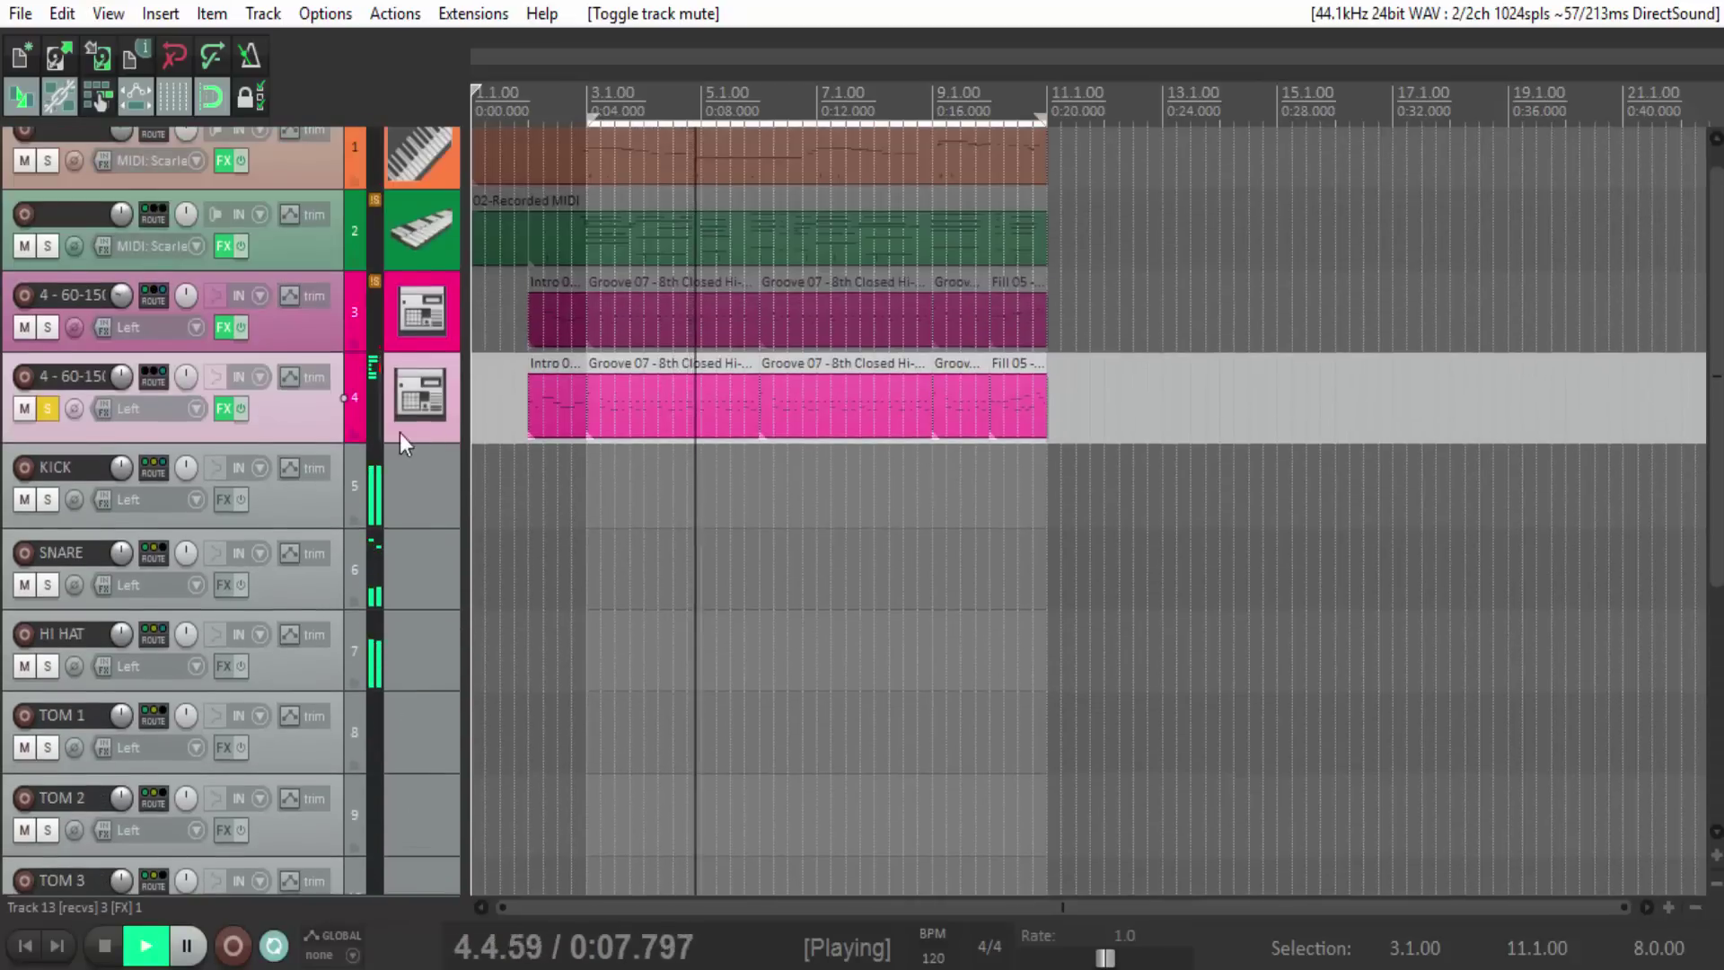
pyautogui.click(223, 408)
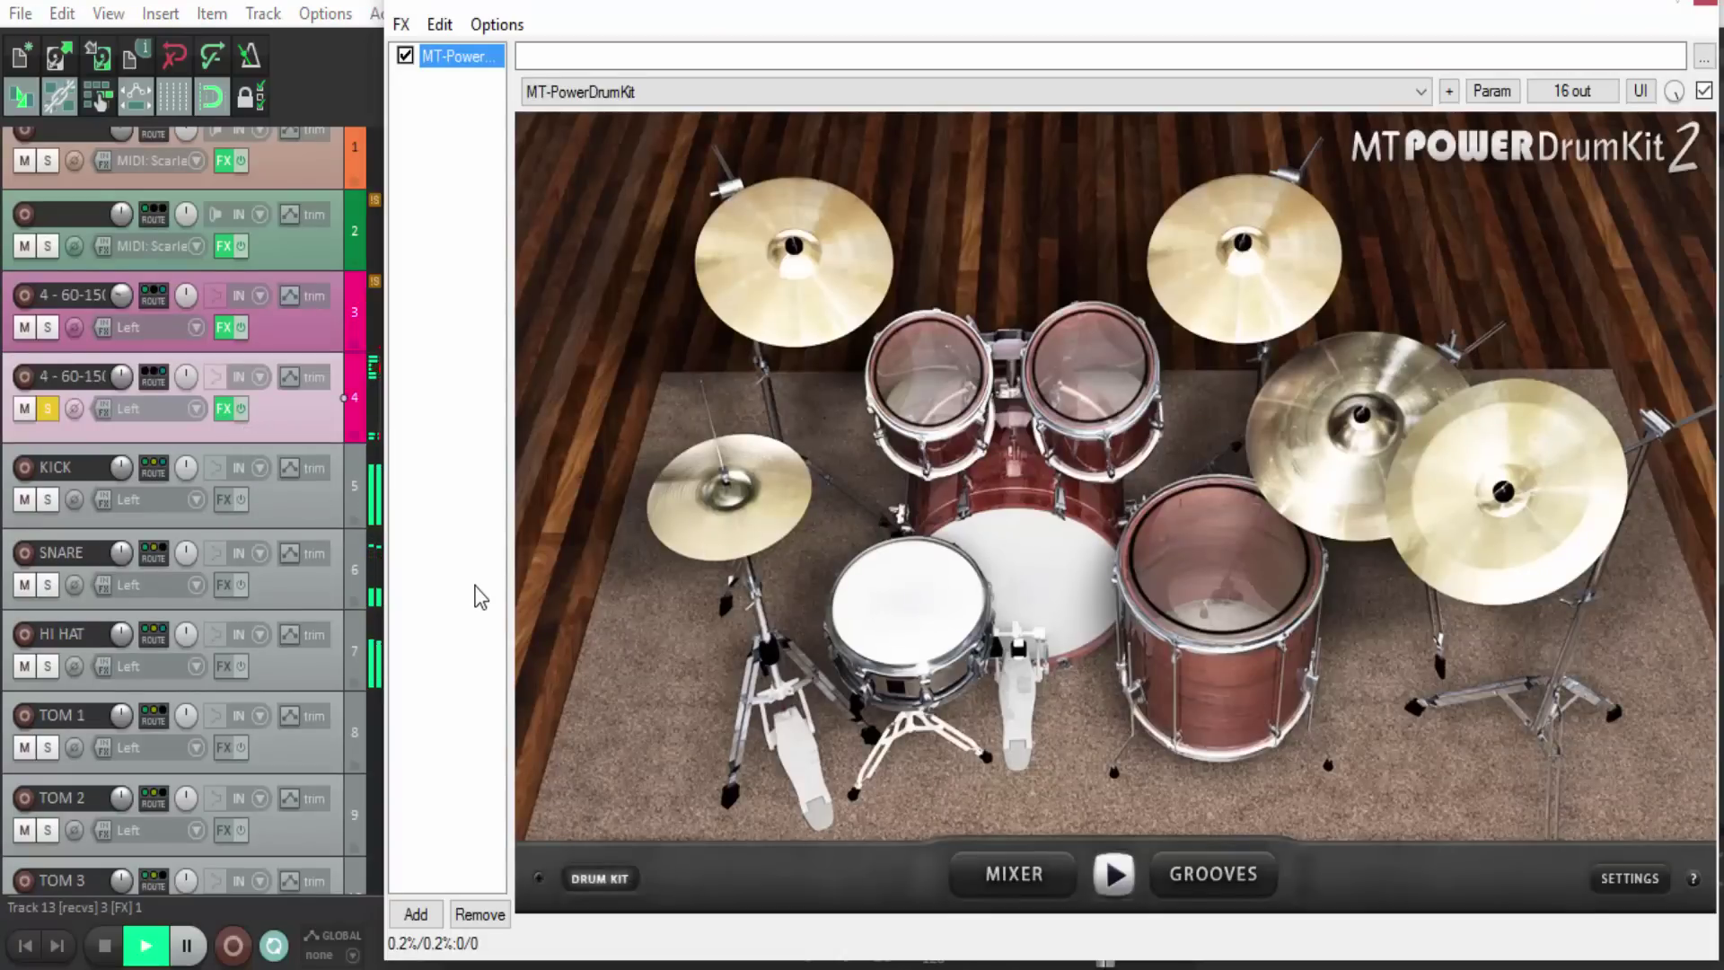
pyautogui.click(105, 950)
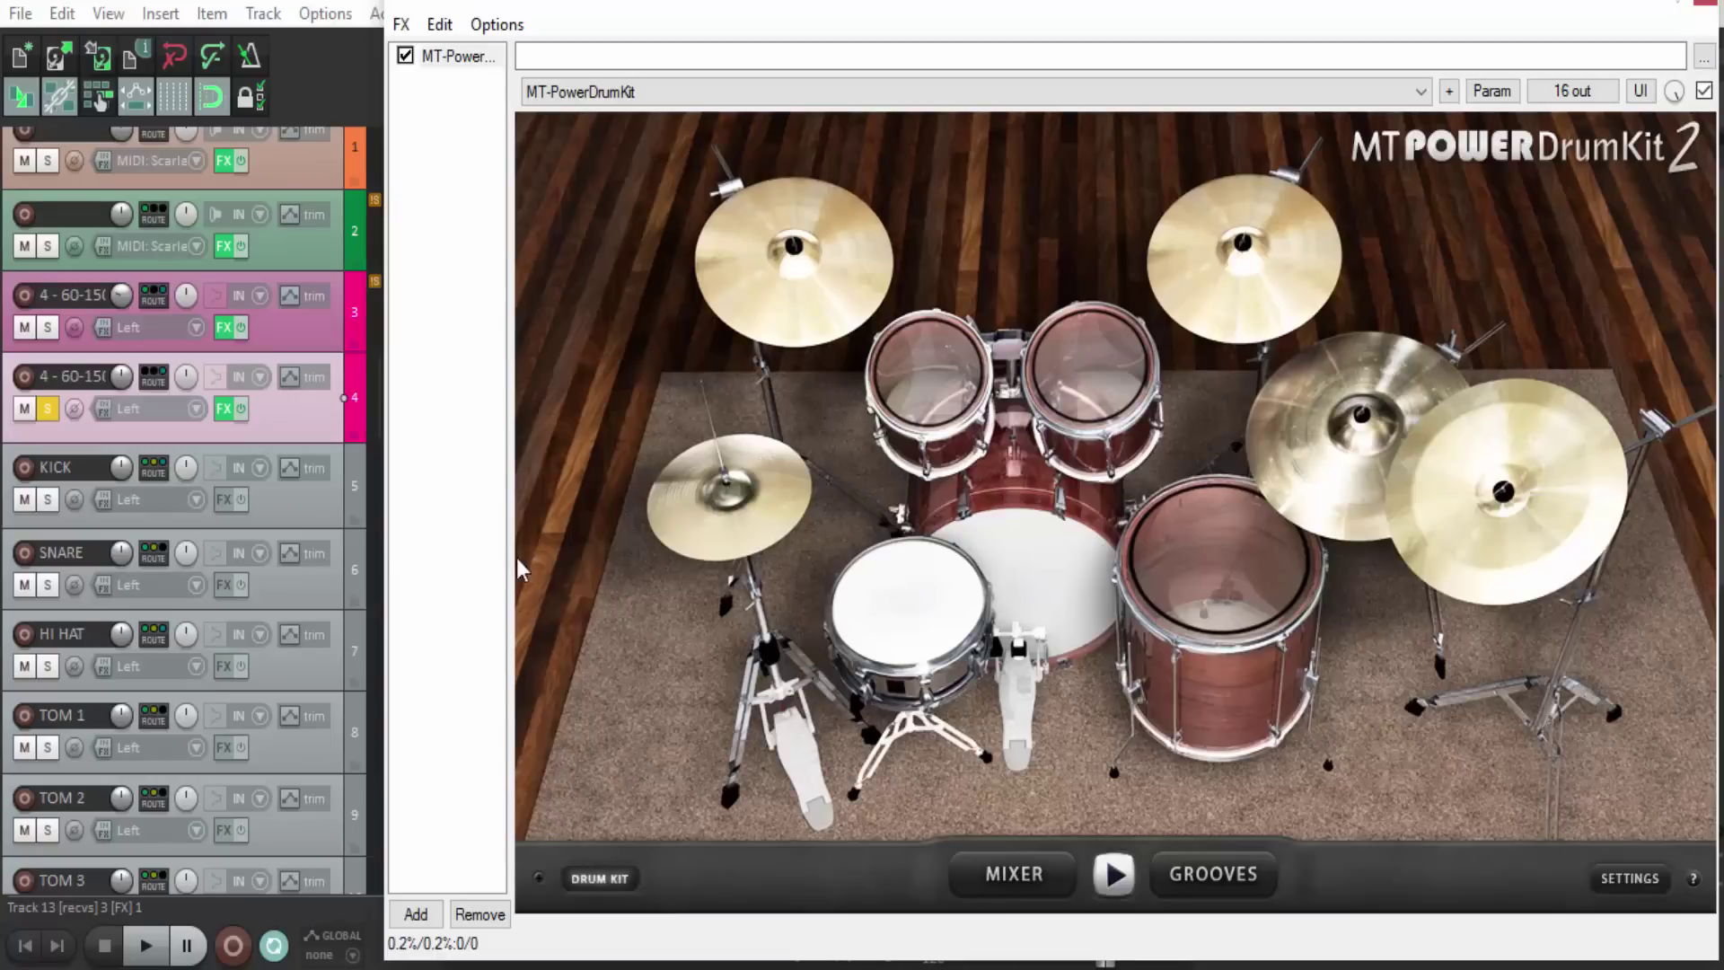
pyautogui.scroll(-5, 316, 435)
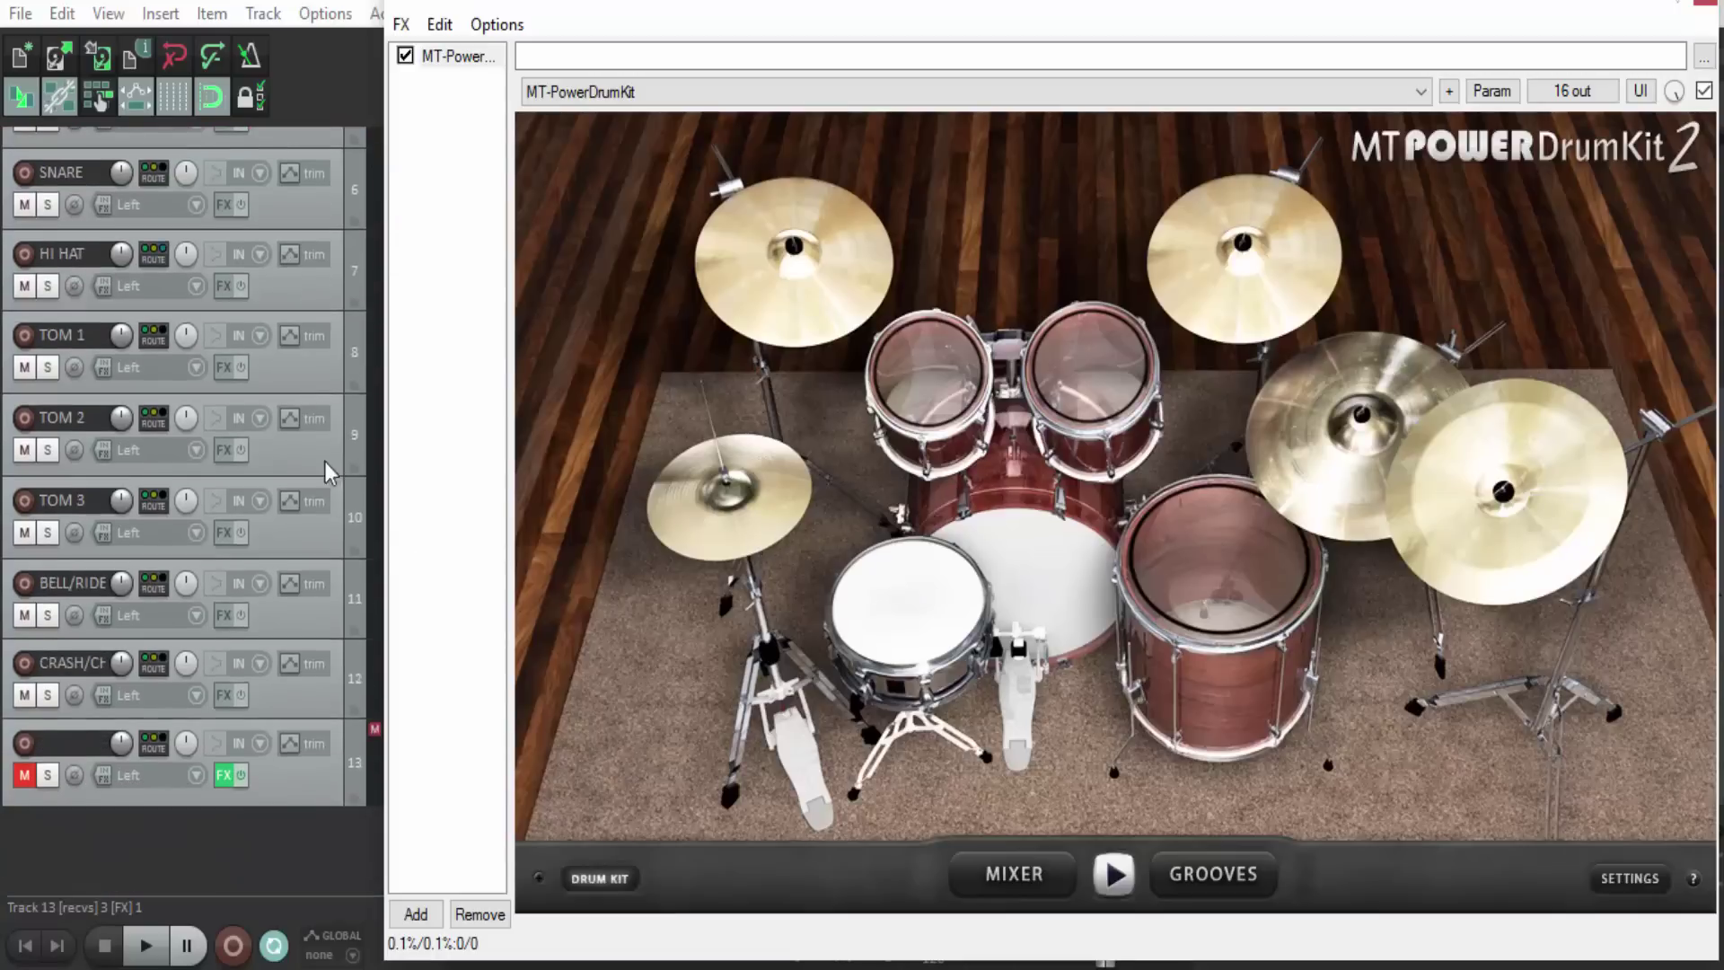
# Replay the drums while toggling track 13's mute to compare the echo, leave it unmuted, stop playback and close the drum kit.
pyautogui.click(146, 944)
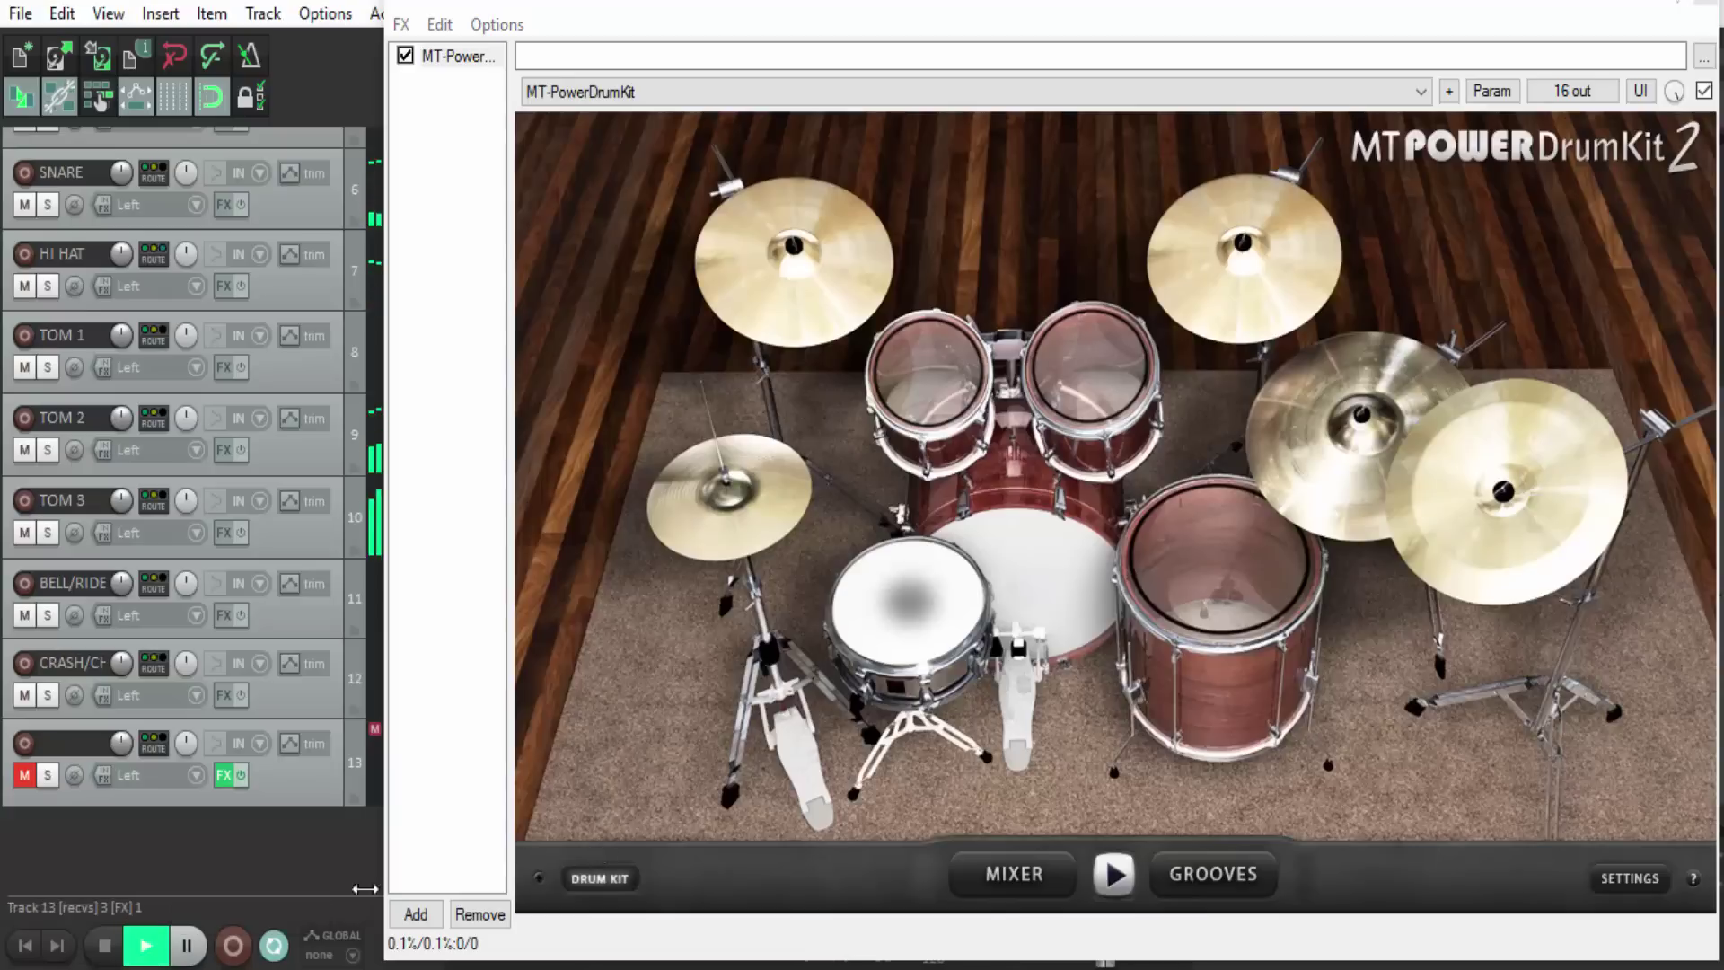
pyautogui.click(23, 778)
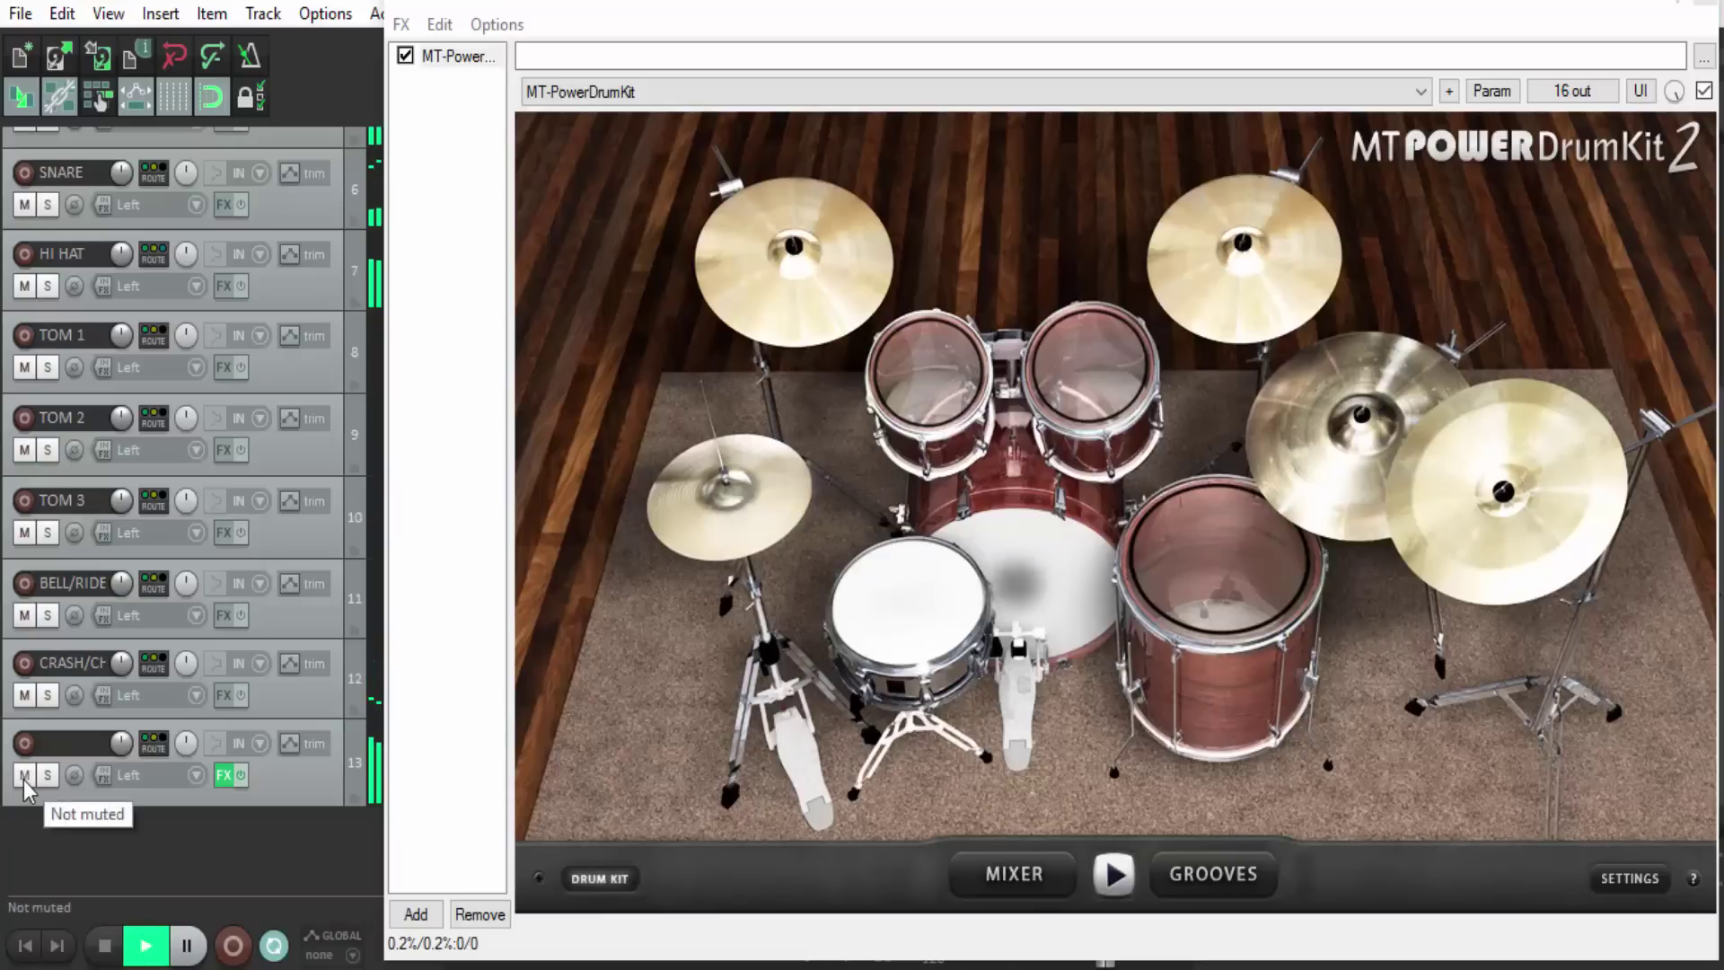
pyautogui.click(24, 777)
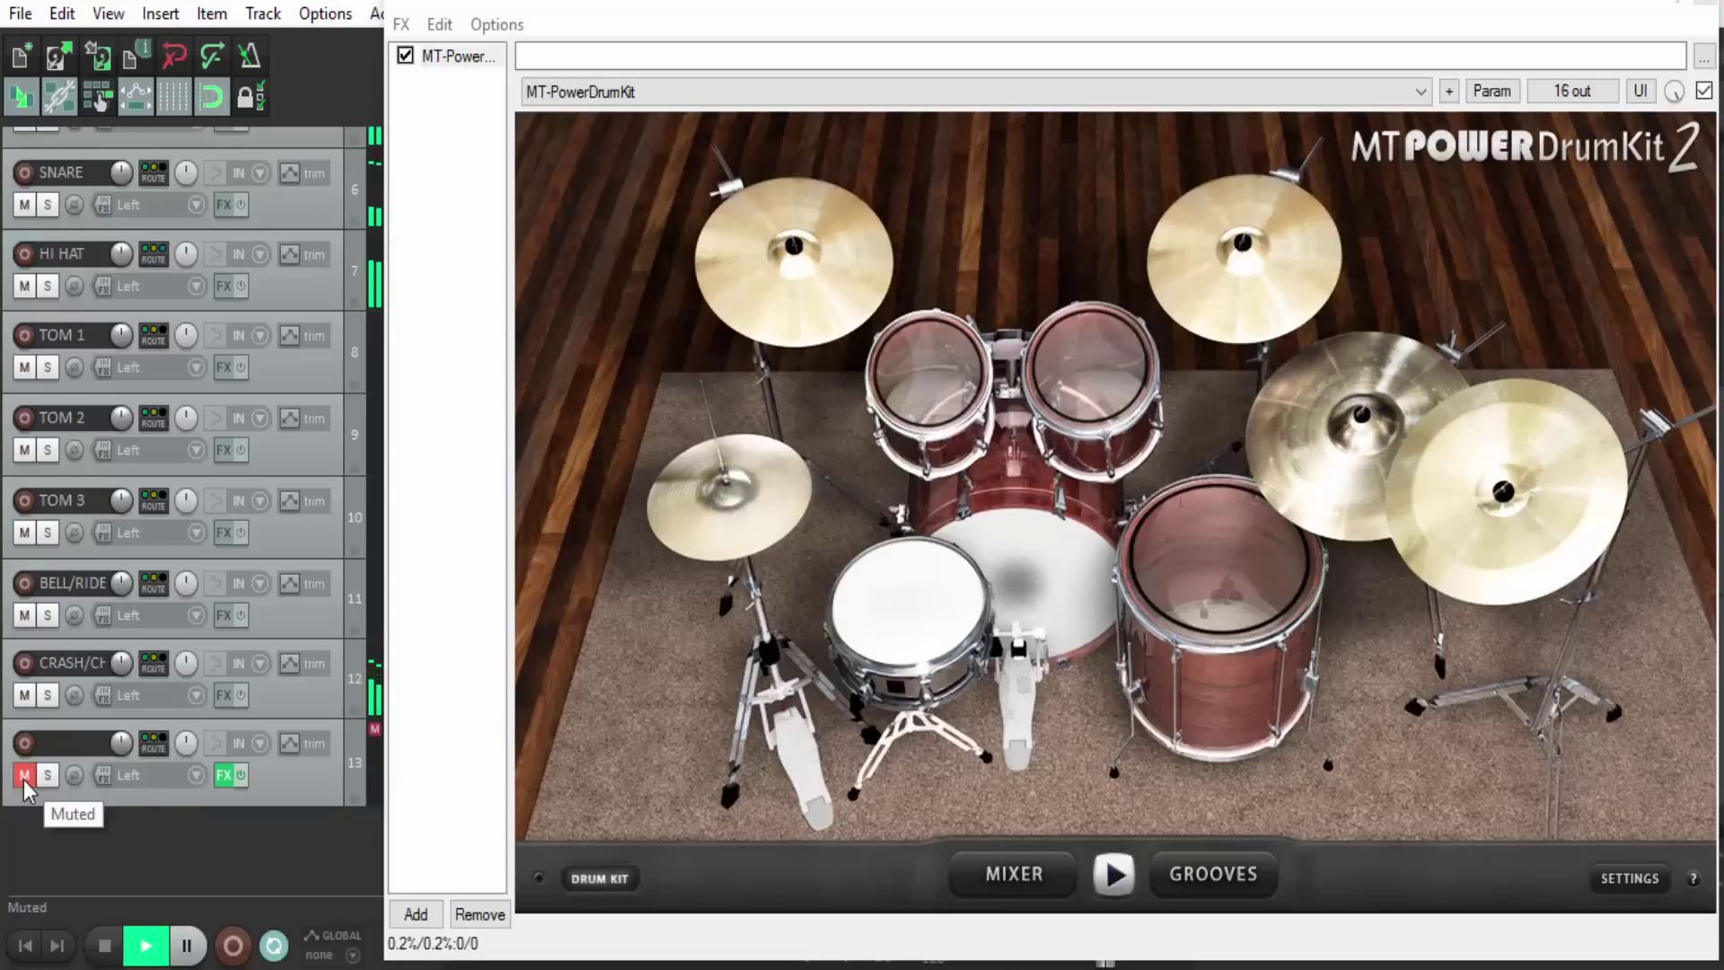
pyautogui.click(25, 776)
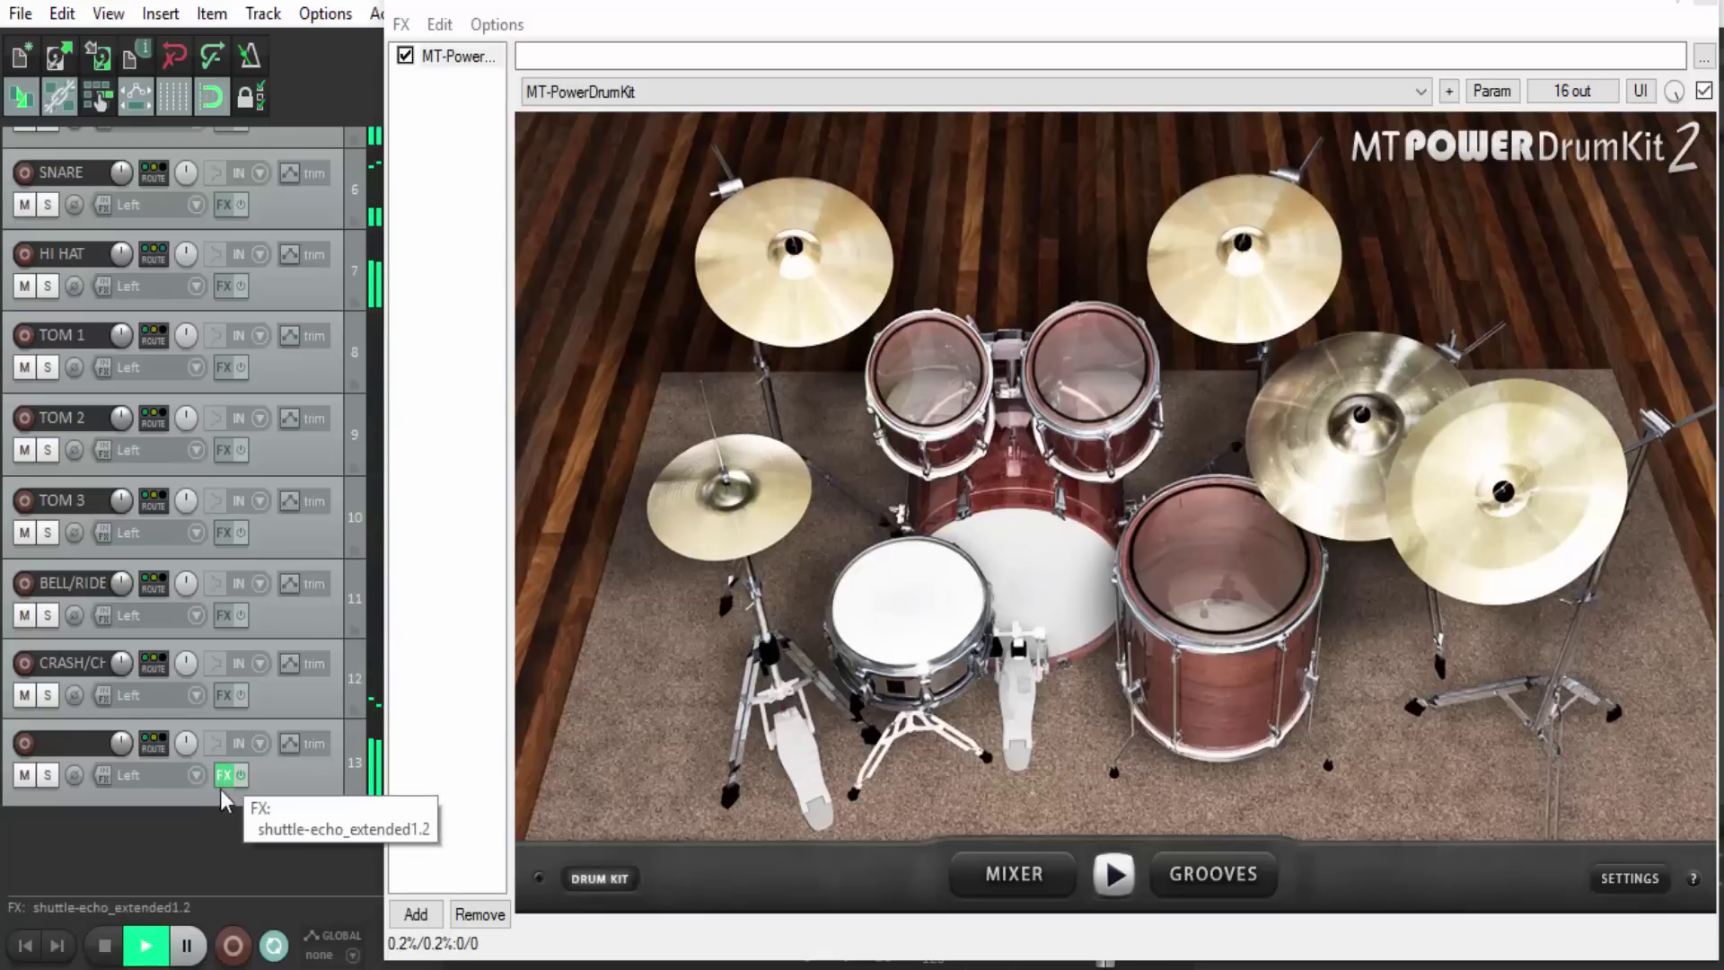
pyautogui.click(105, 947)
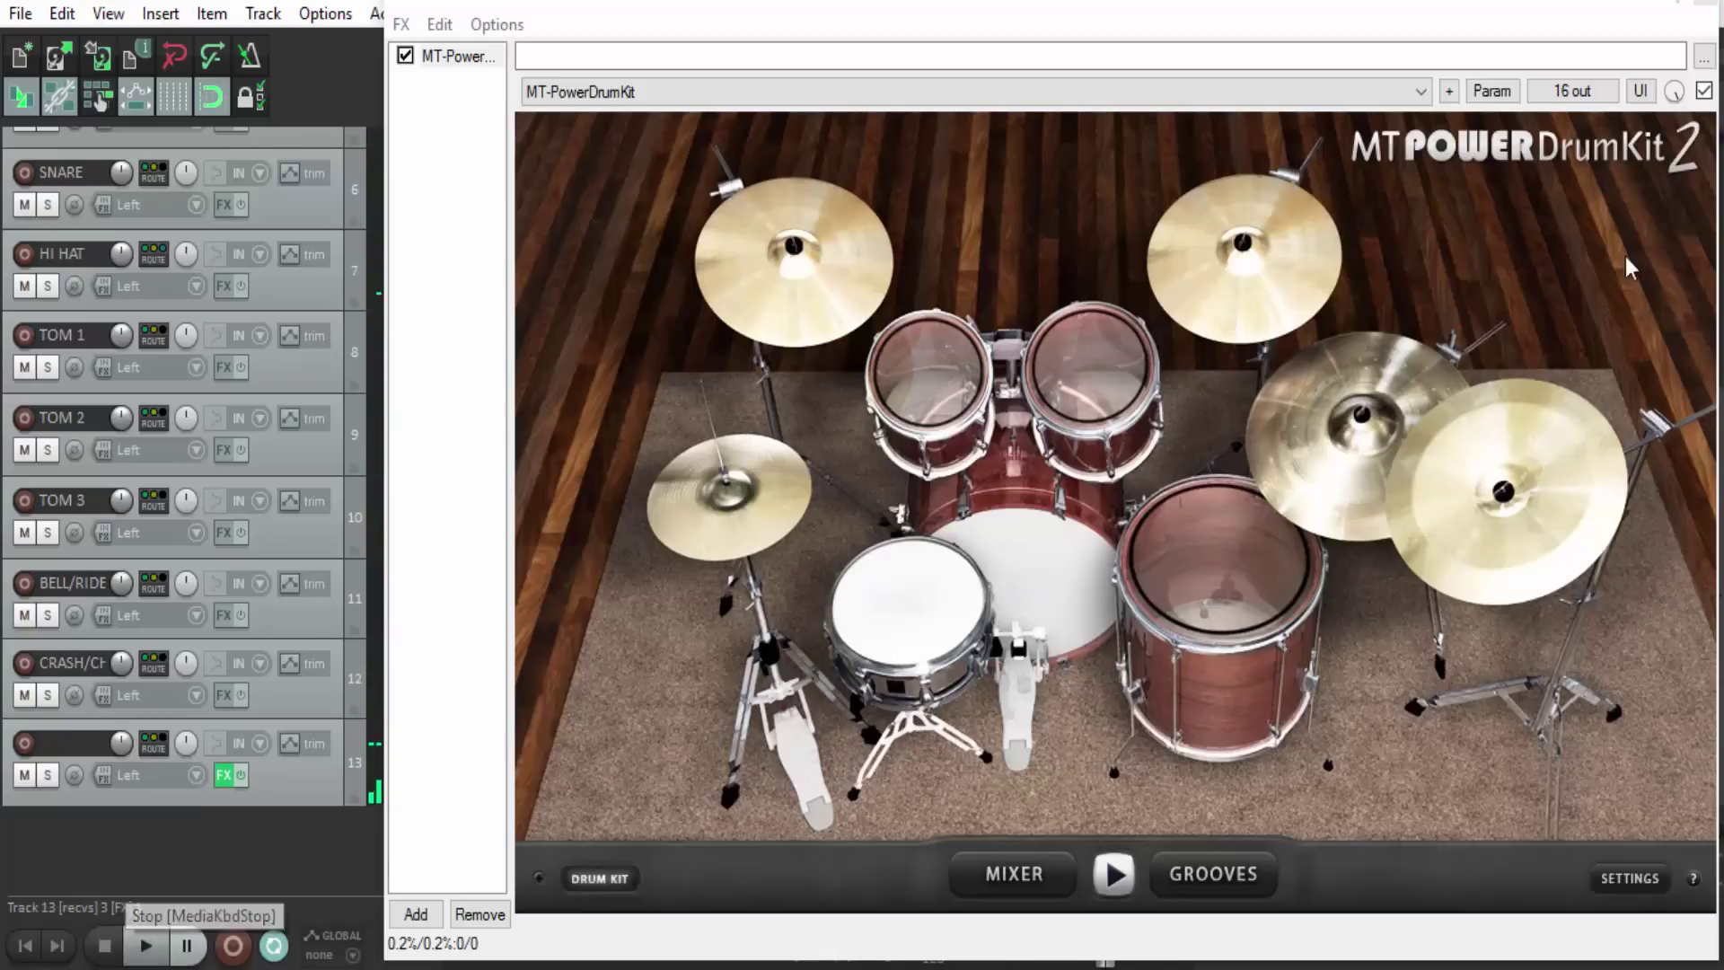
pyautogui.click(1706, 7)
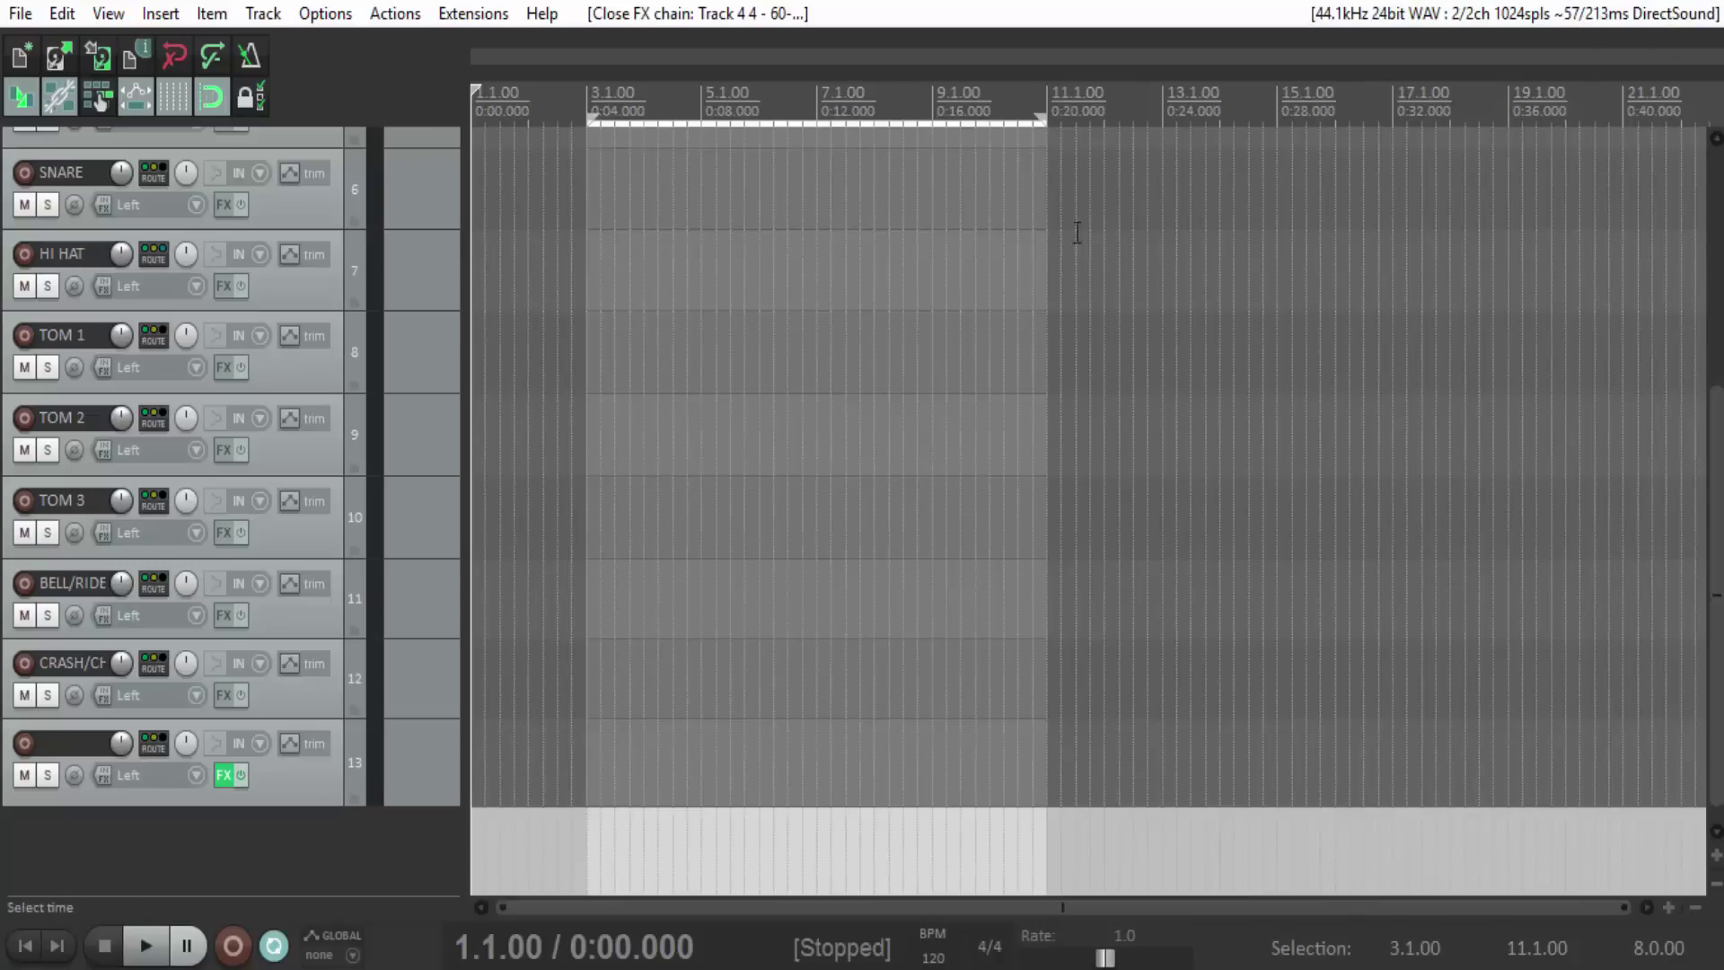
# Move the solo from track 4 to drum track 3 and mute track 13.
pyautogui.scroll(5, 443, 639)
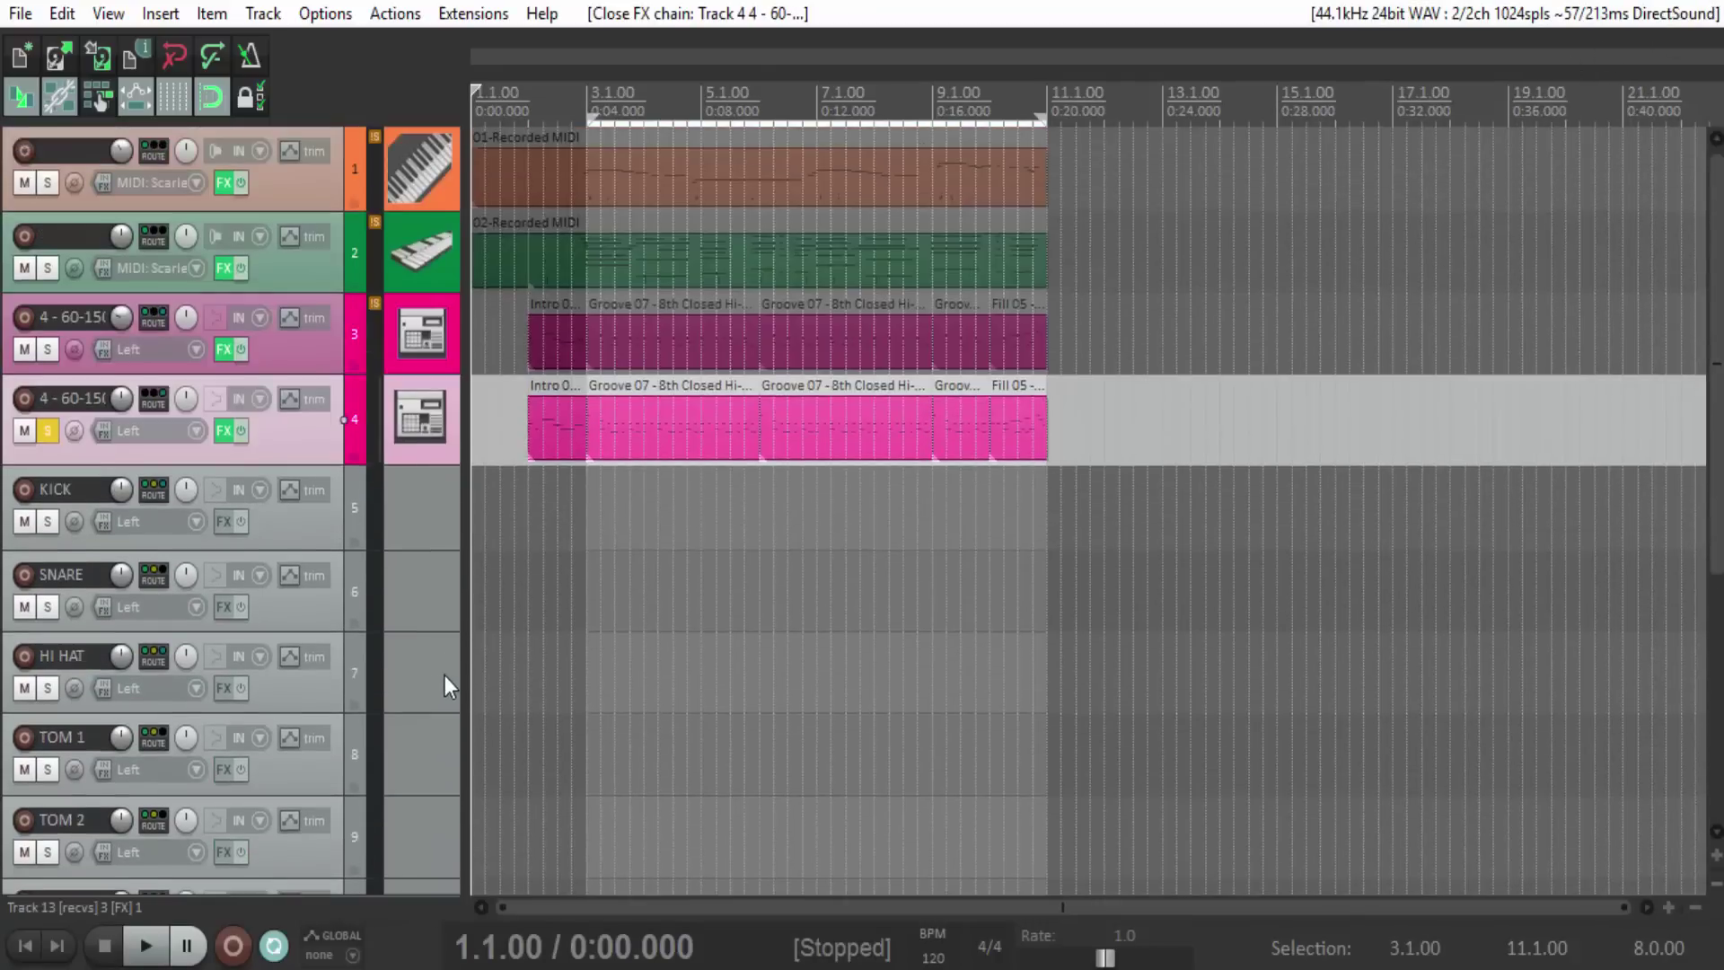
pyautogui.click(431, 340)
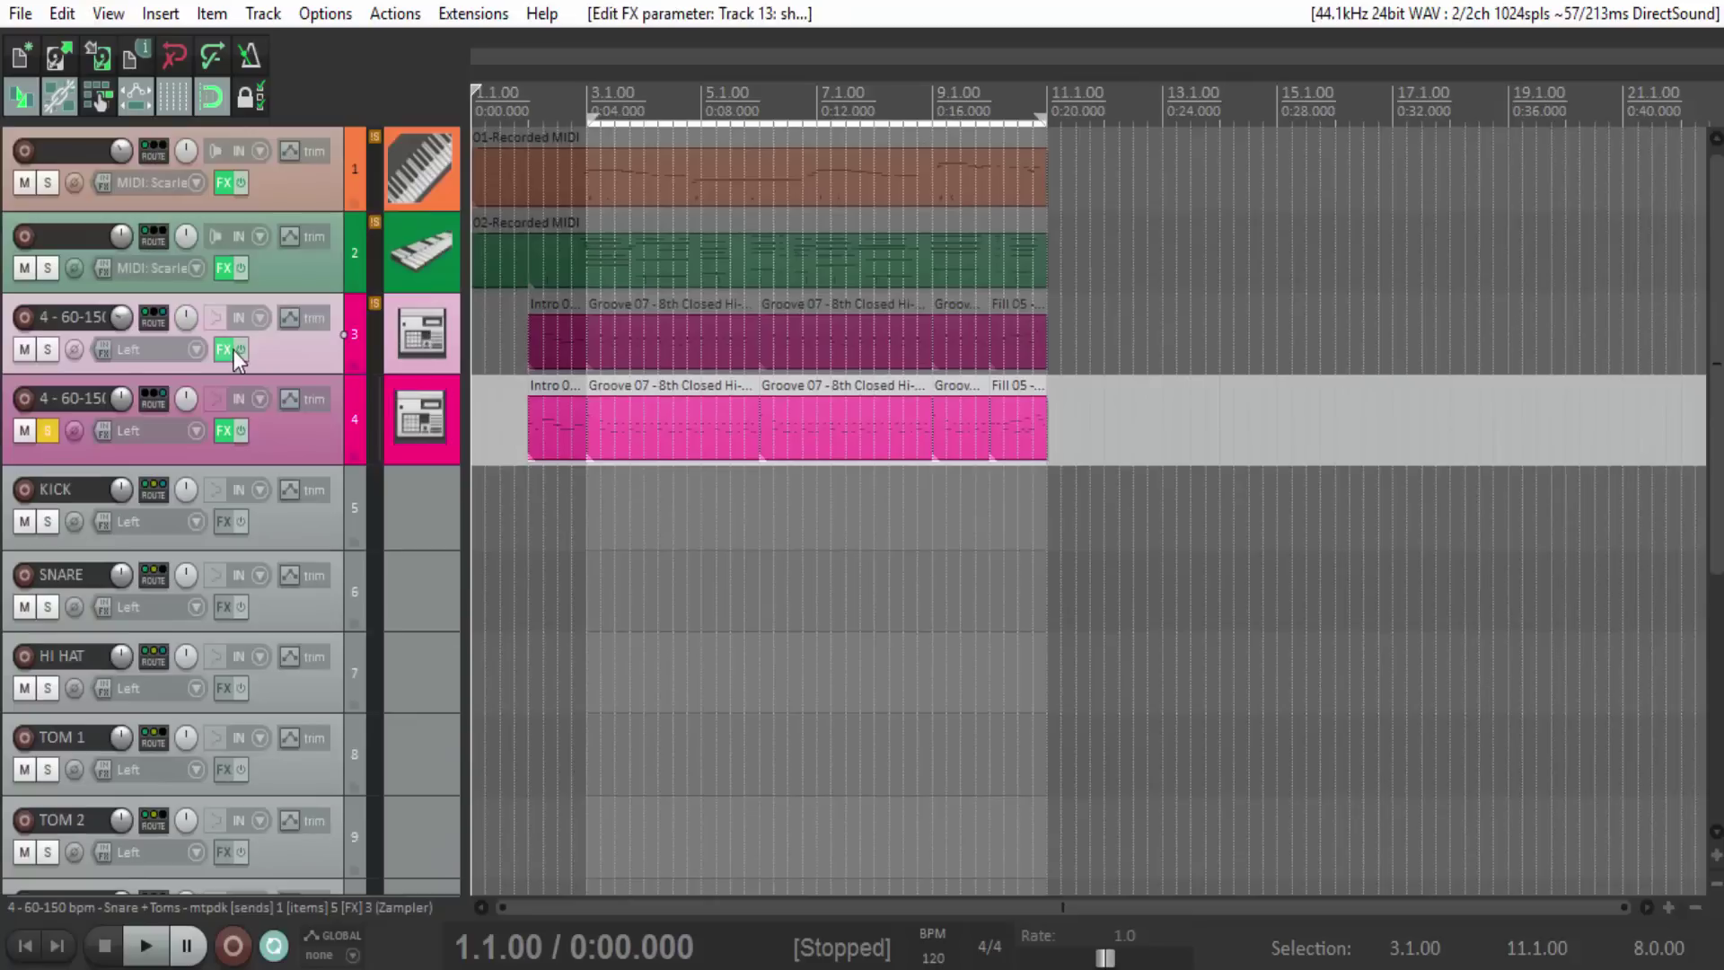
pyautogui.click(47, 431)
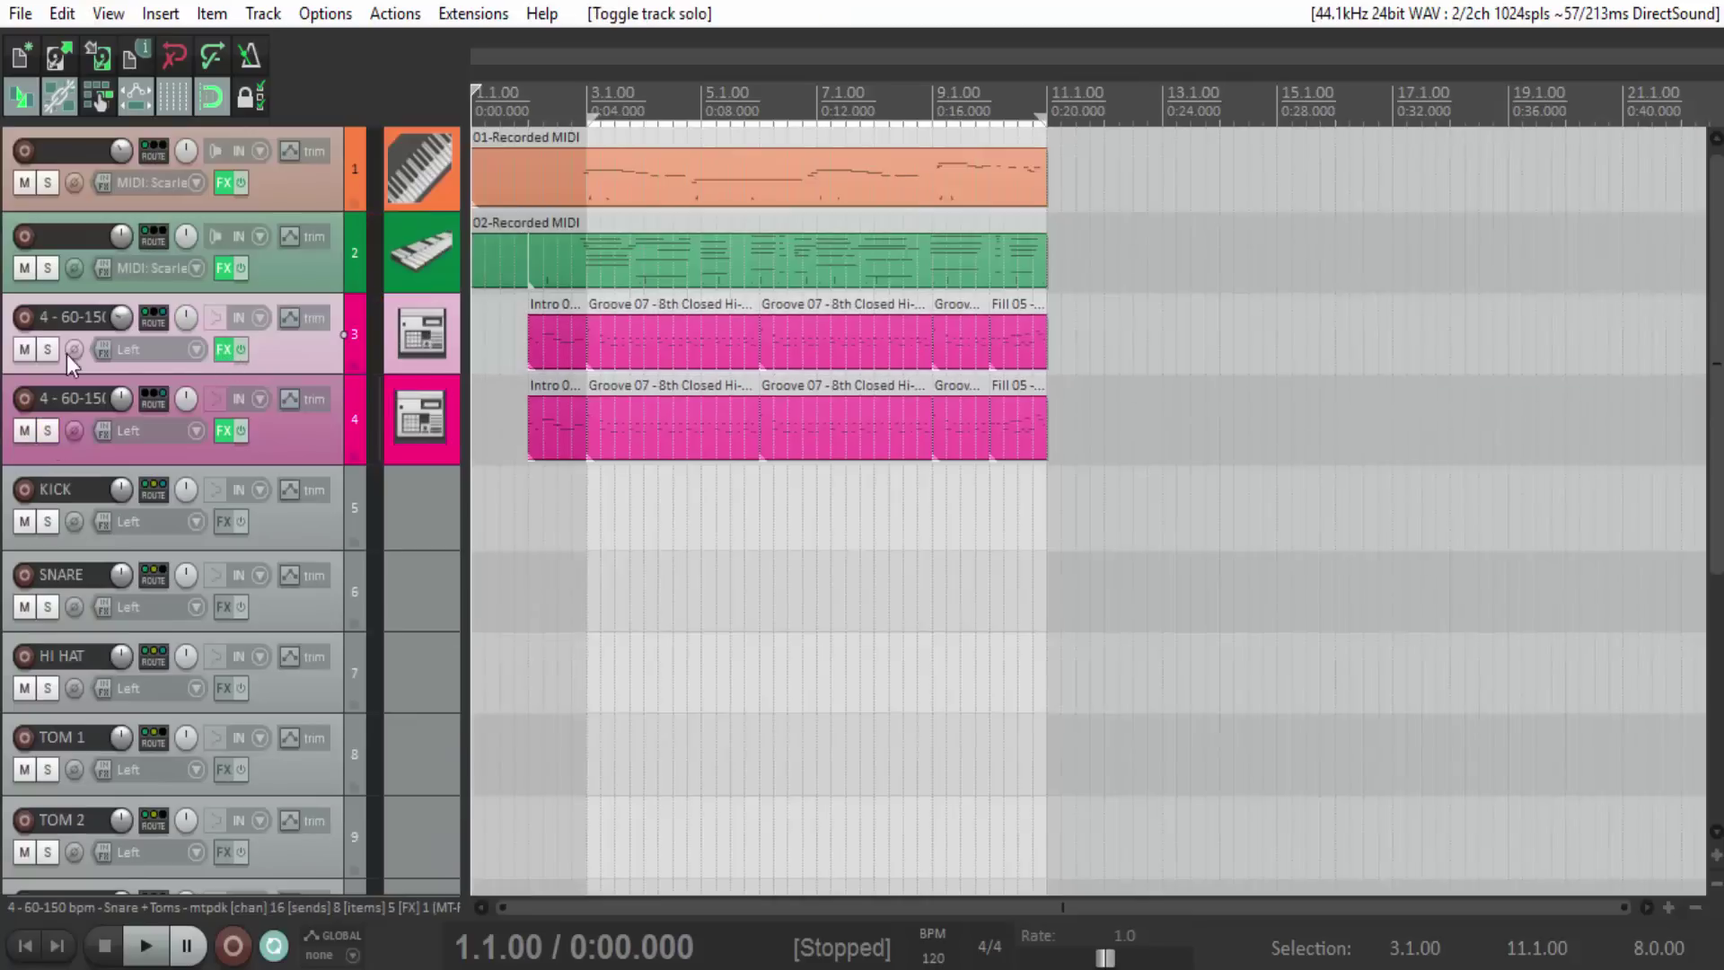
pyautogui.click(47, 350)
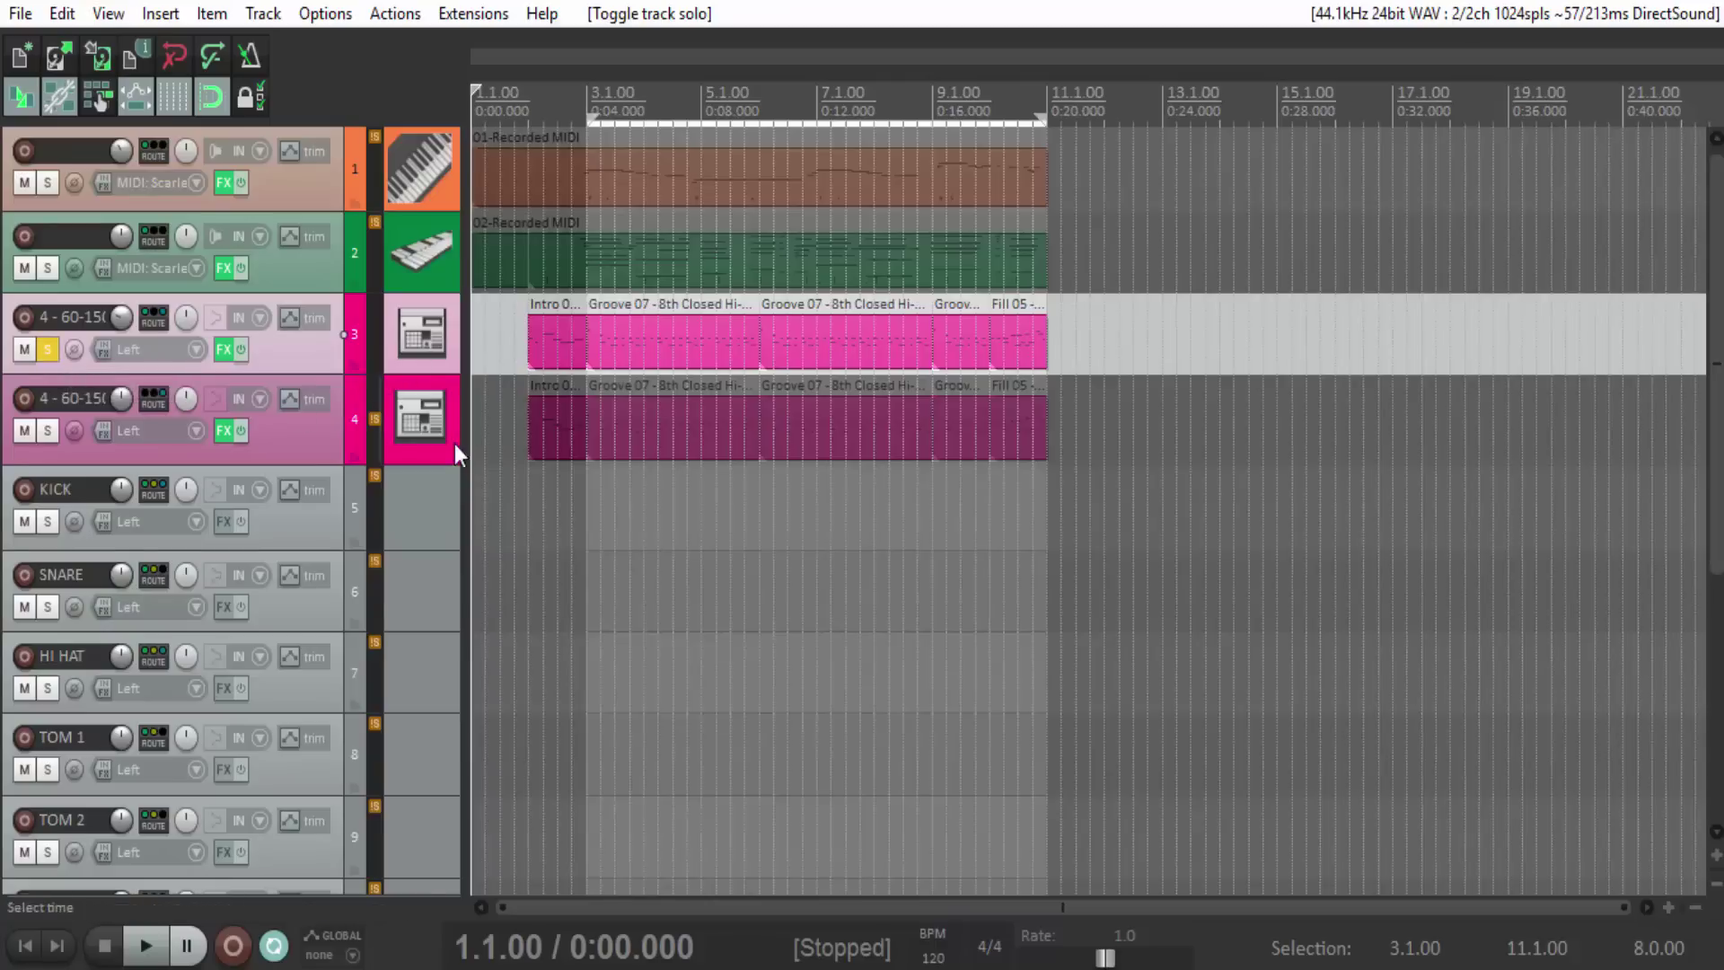
pyautogui.scroll(-3, 428, 504)
pyautogui.scroll(-1, 179, 812)
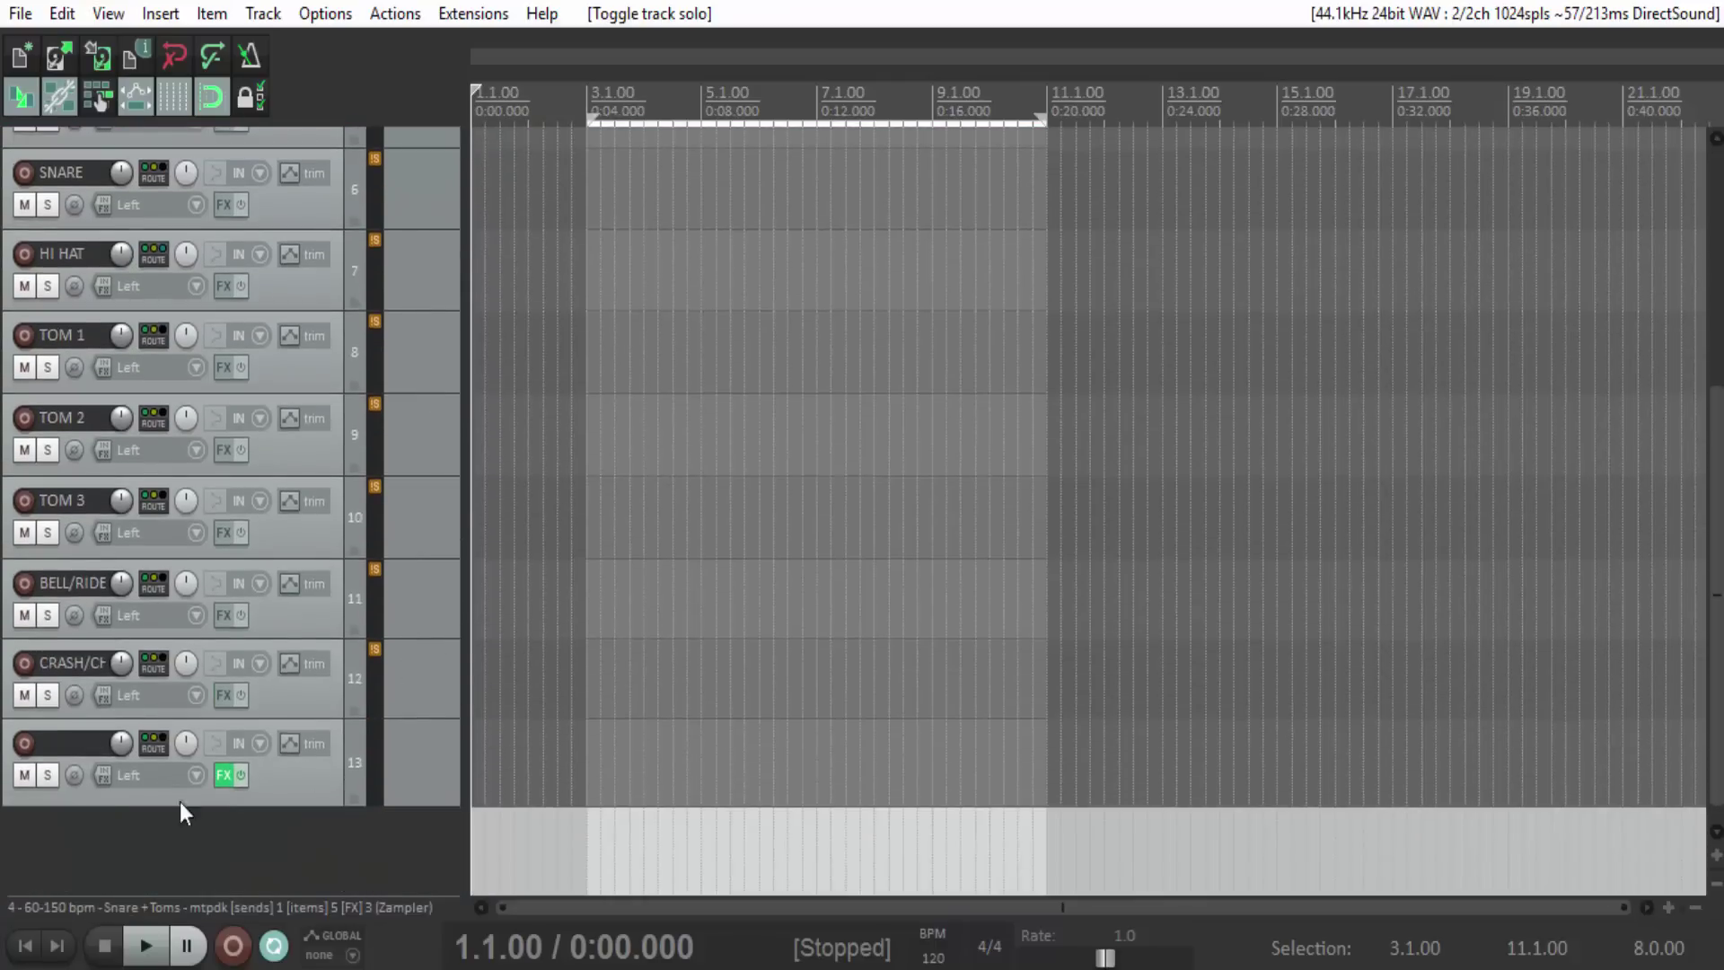
pyautogui.click(25, 775)
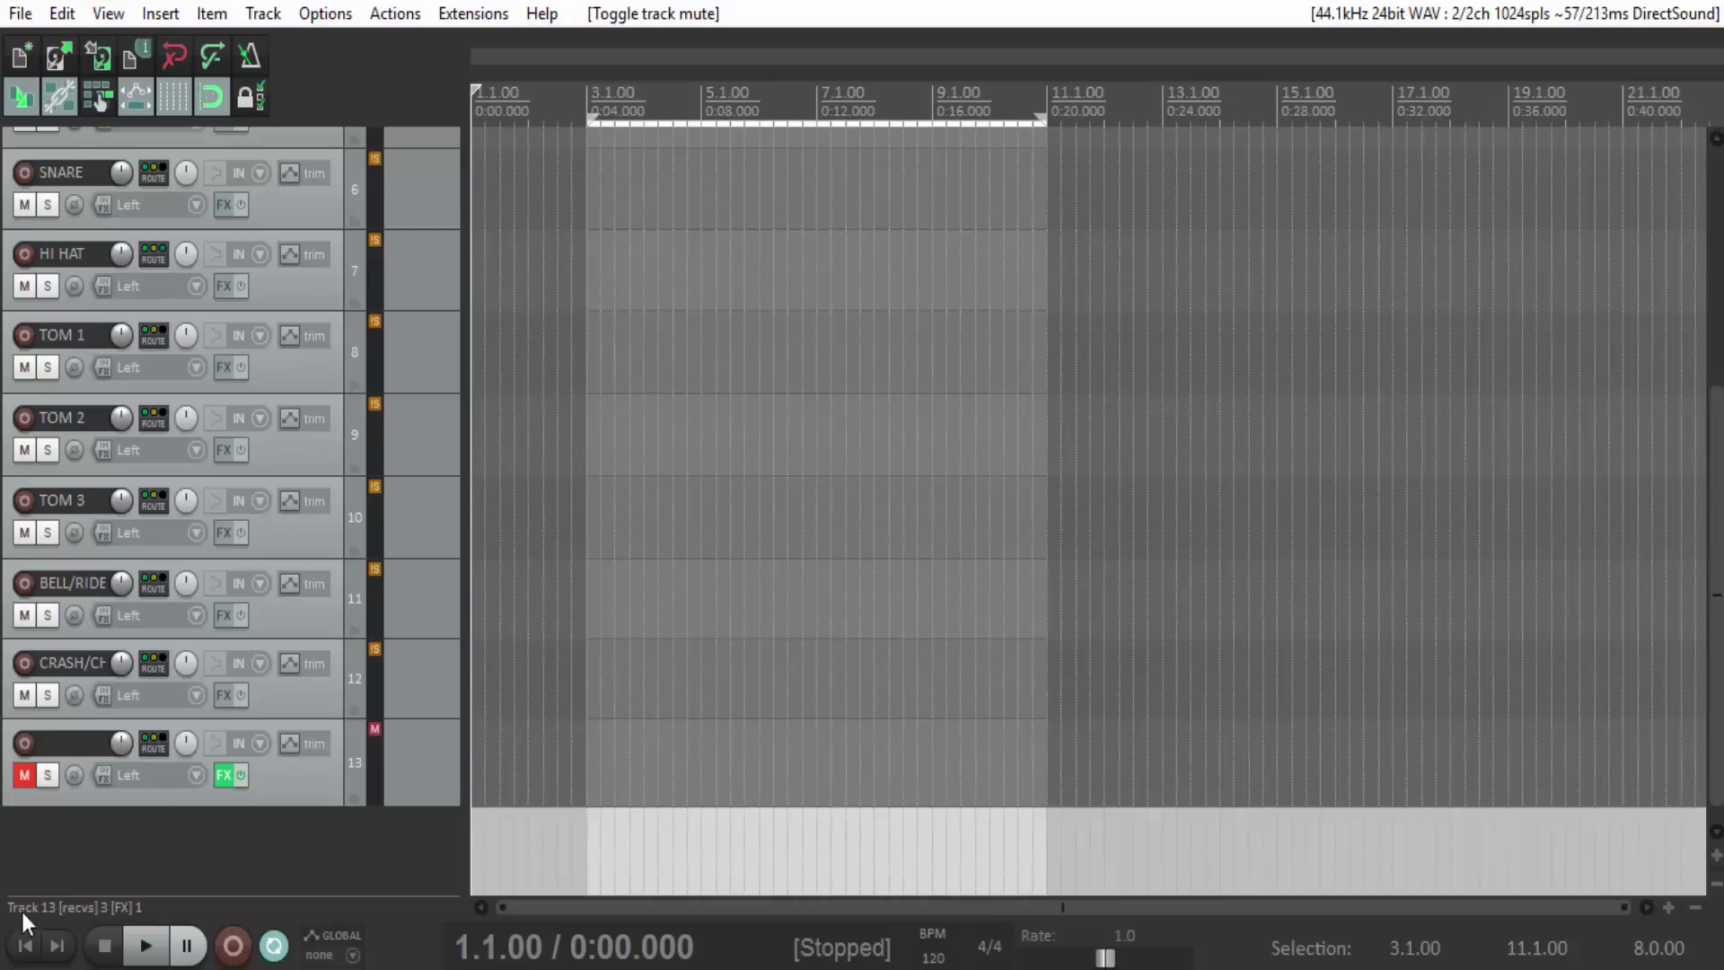
# Play soloed track 3 with the echo muted and show its Zampler instrument, closing the instrument's interface after viewing.
pyautogui.click(146, 945)
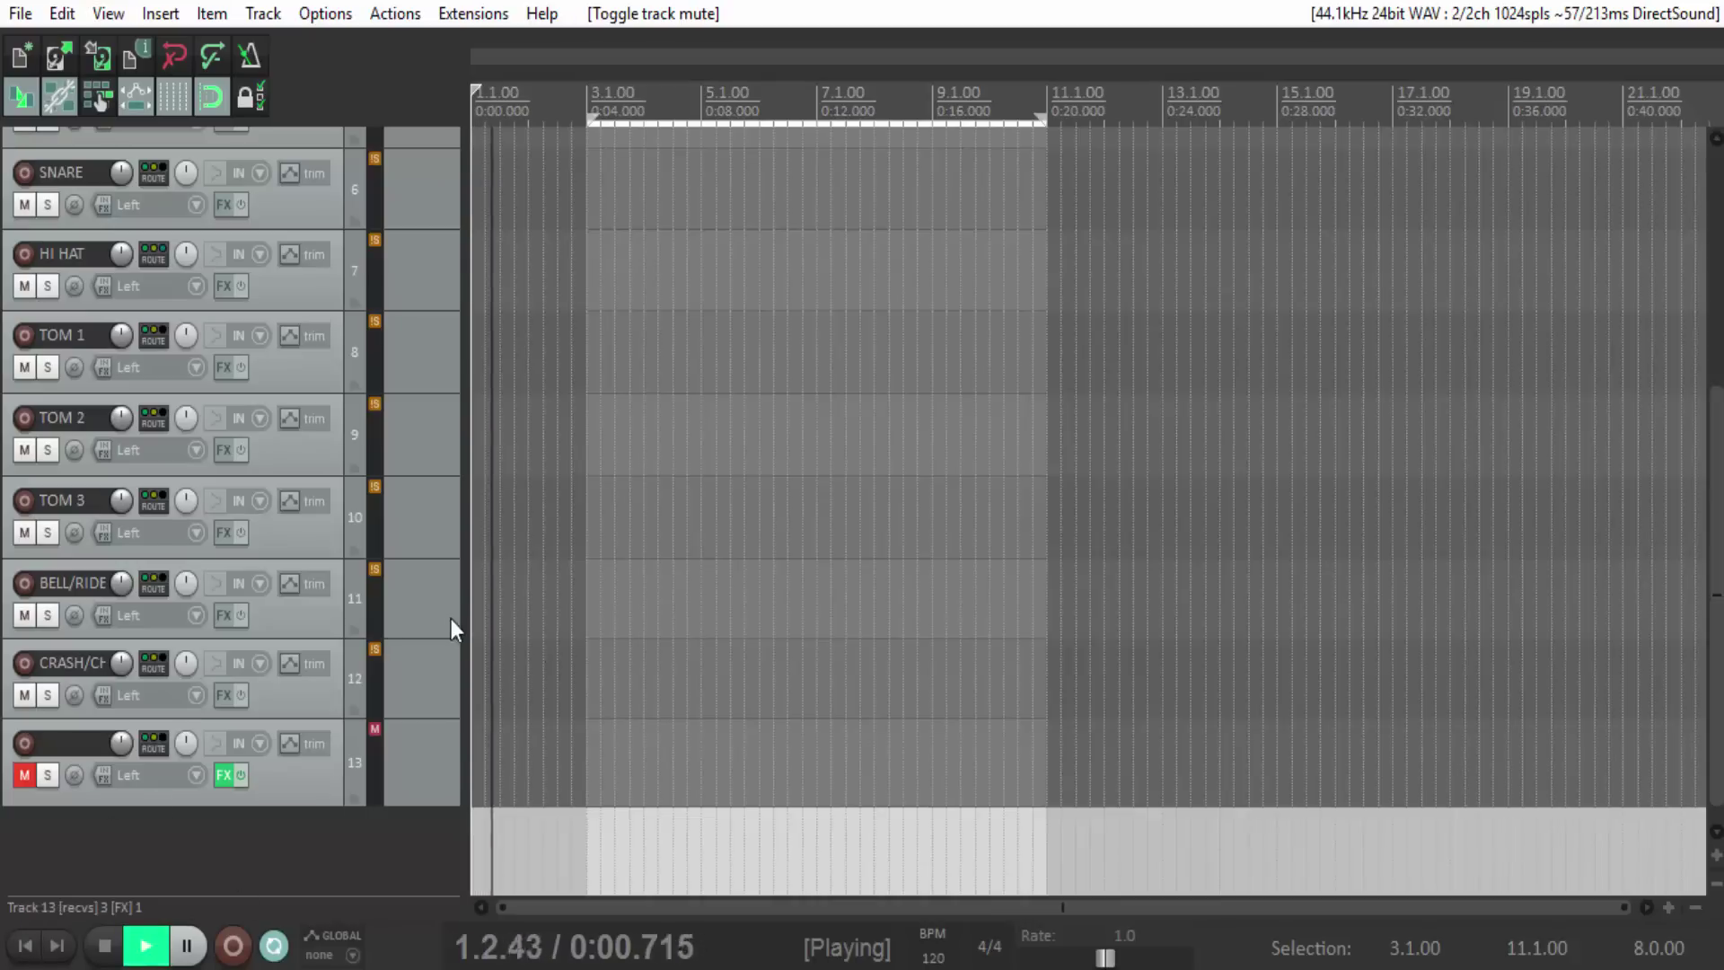
pyautogui.scroll(2, 446, 629)
pyautogui.scroll(2, 447, 631)
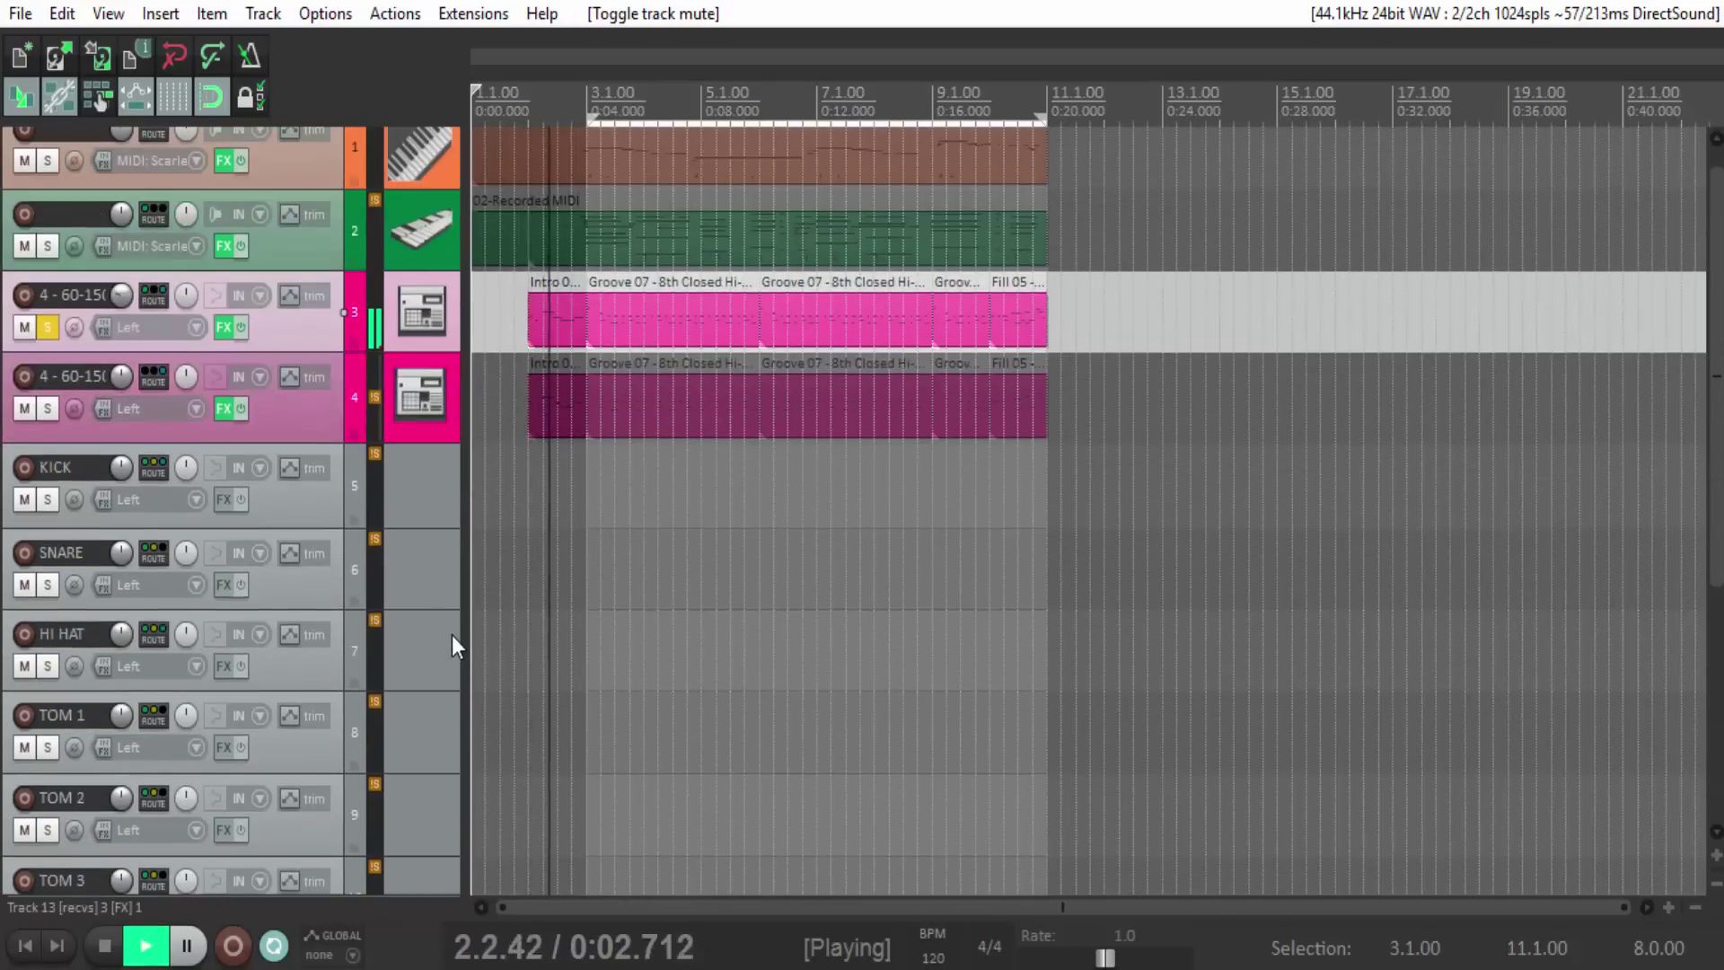
pyautogui.click(223, 327)
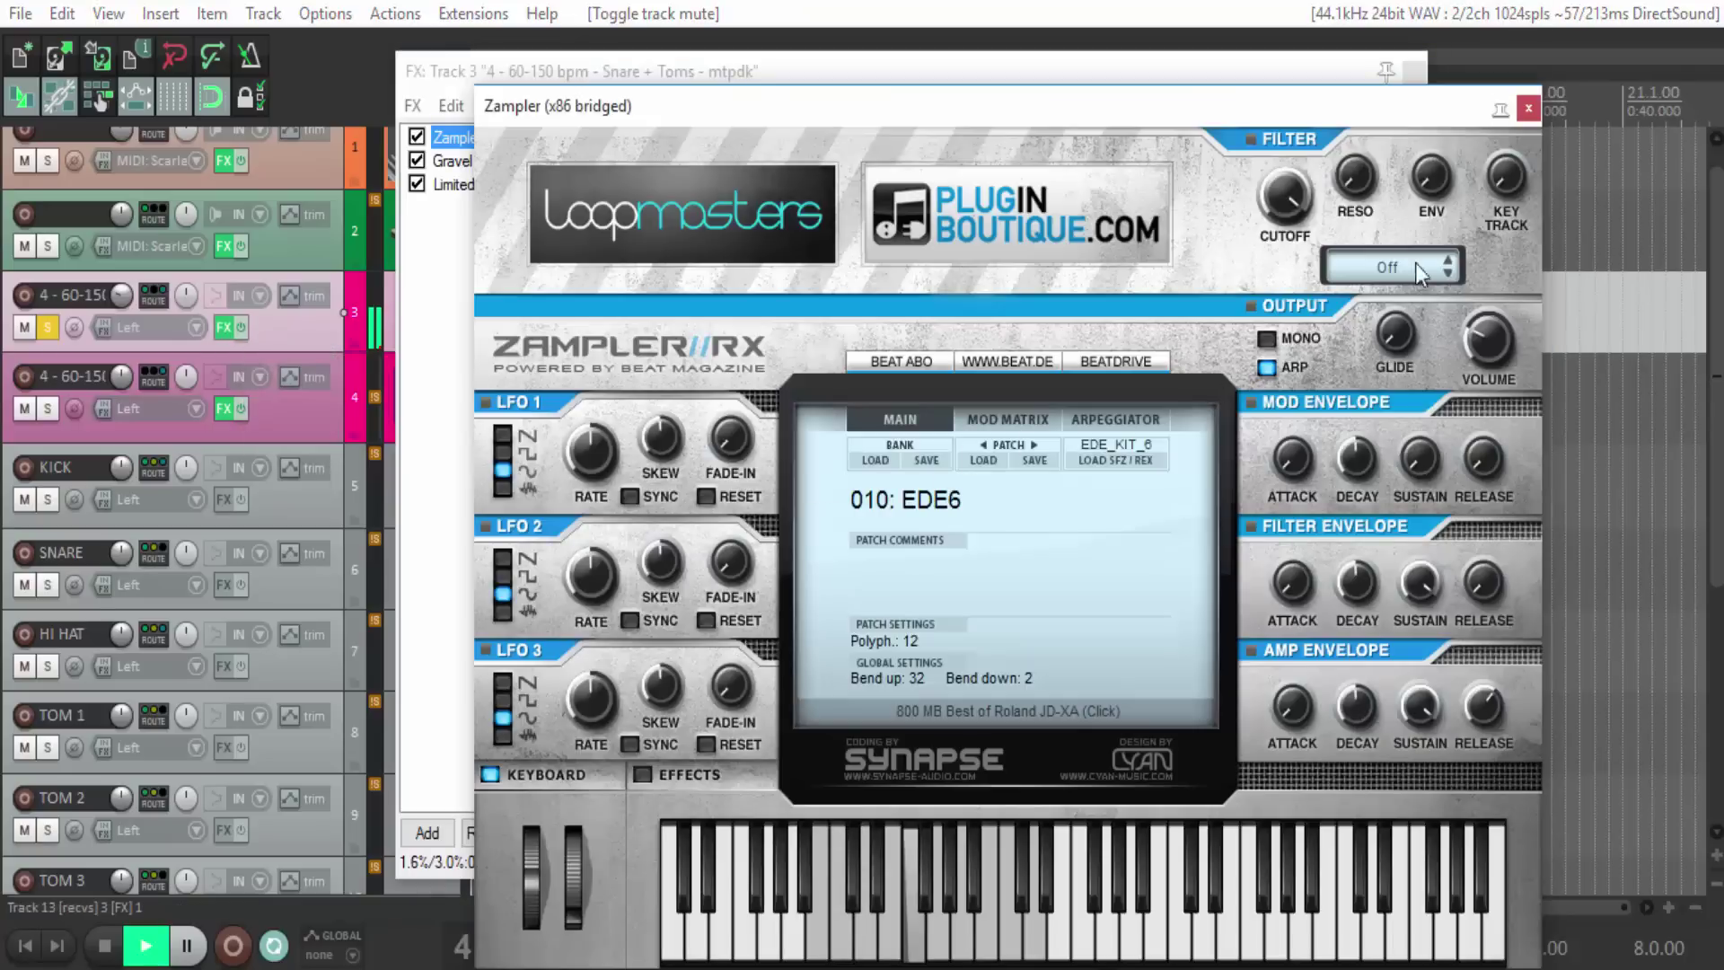
pyautogui.click(1530, 109)
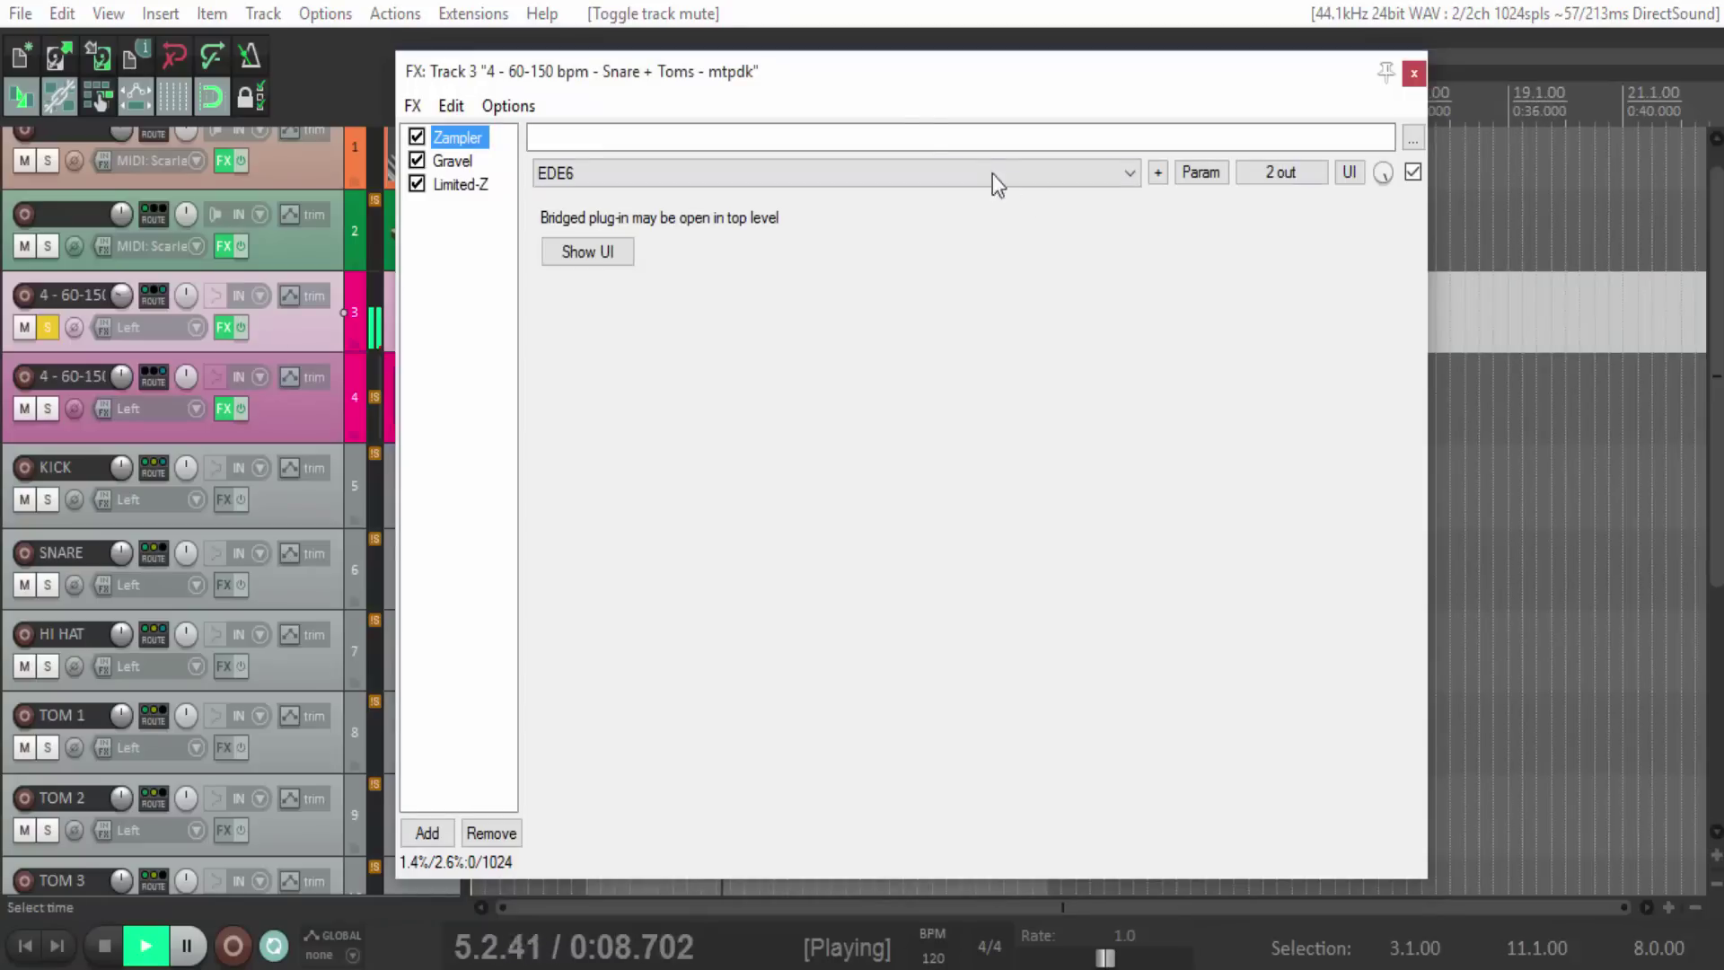
# Toggle track 13's mute during playback to compare track 3 with and without the echo, leaving track 13 unmuted.
pyautogui.scroll(-3, 333, 682)
pyautogui.scroll(-2, 334, 682)
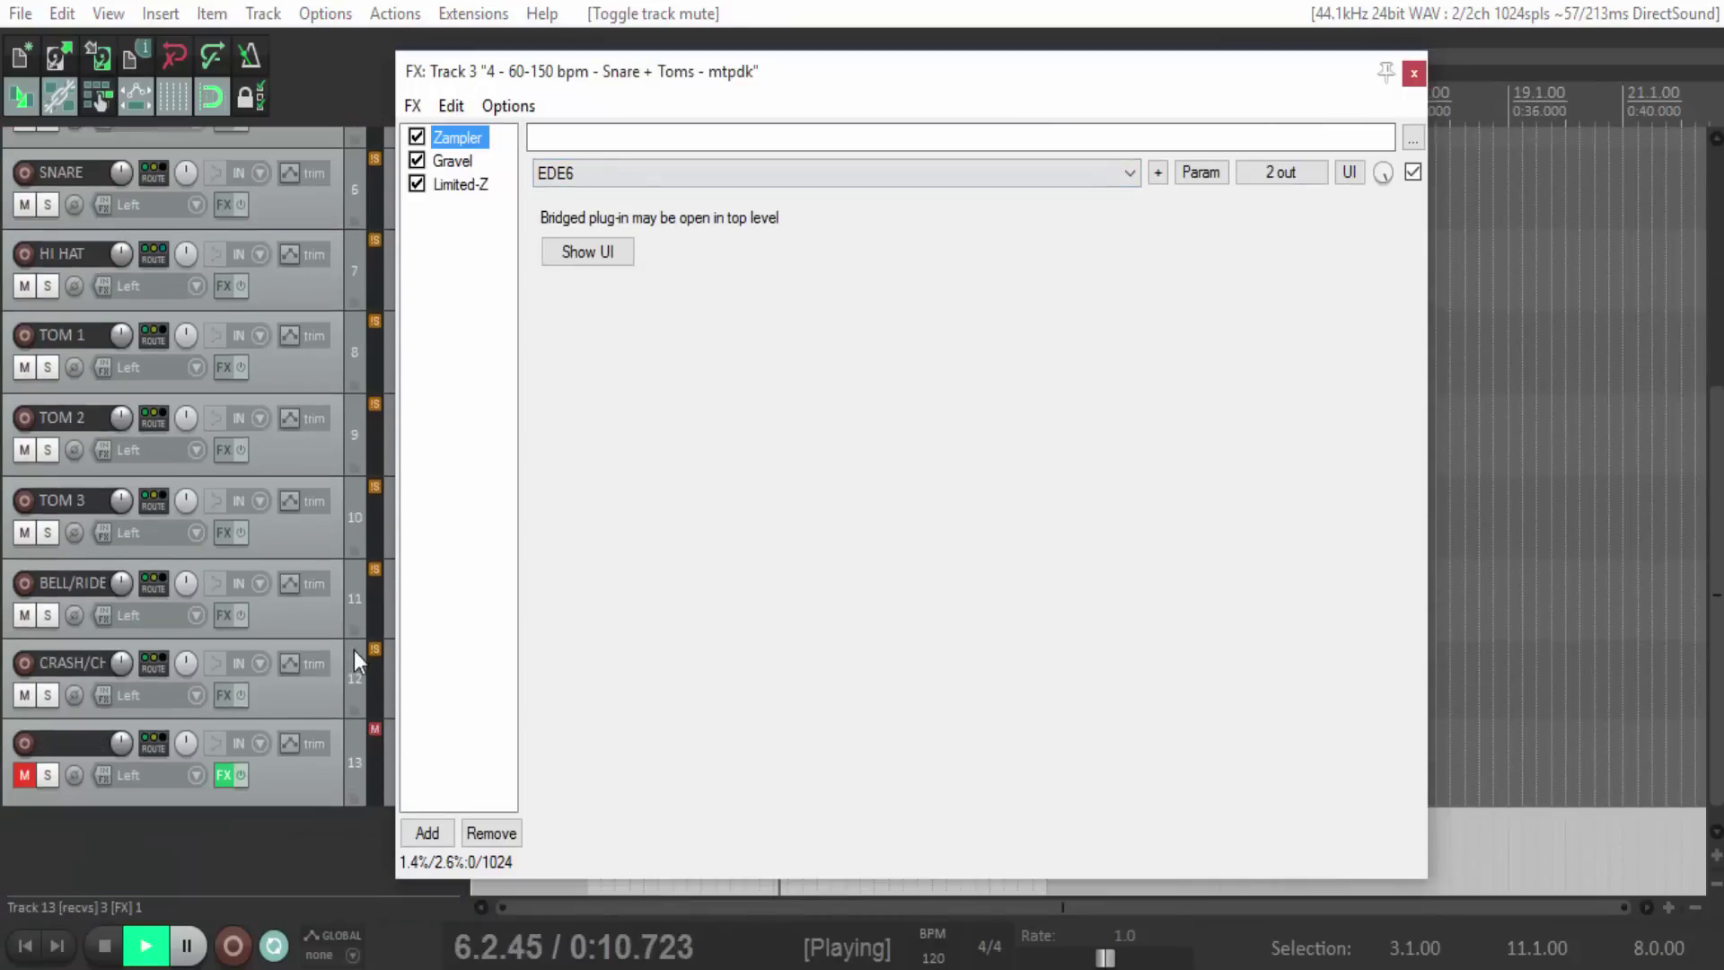
pyautogui.click(26, 774)
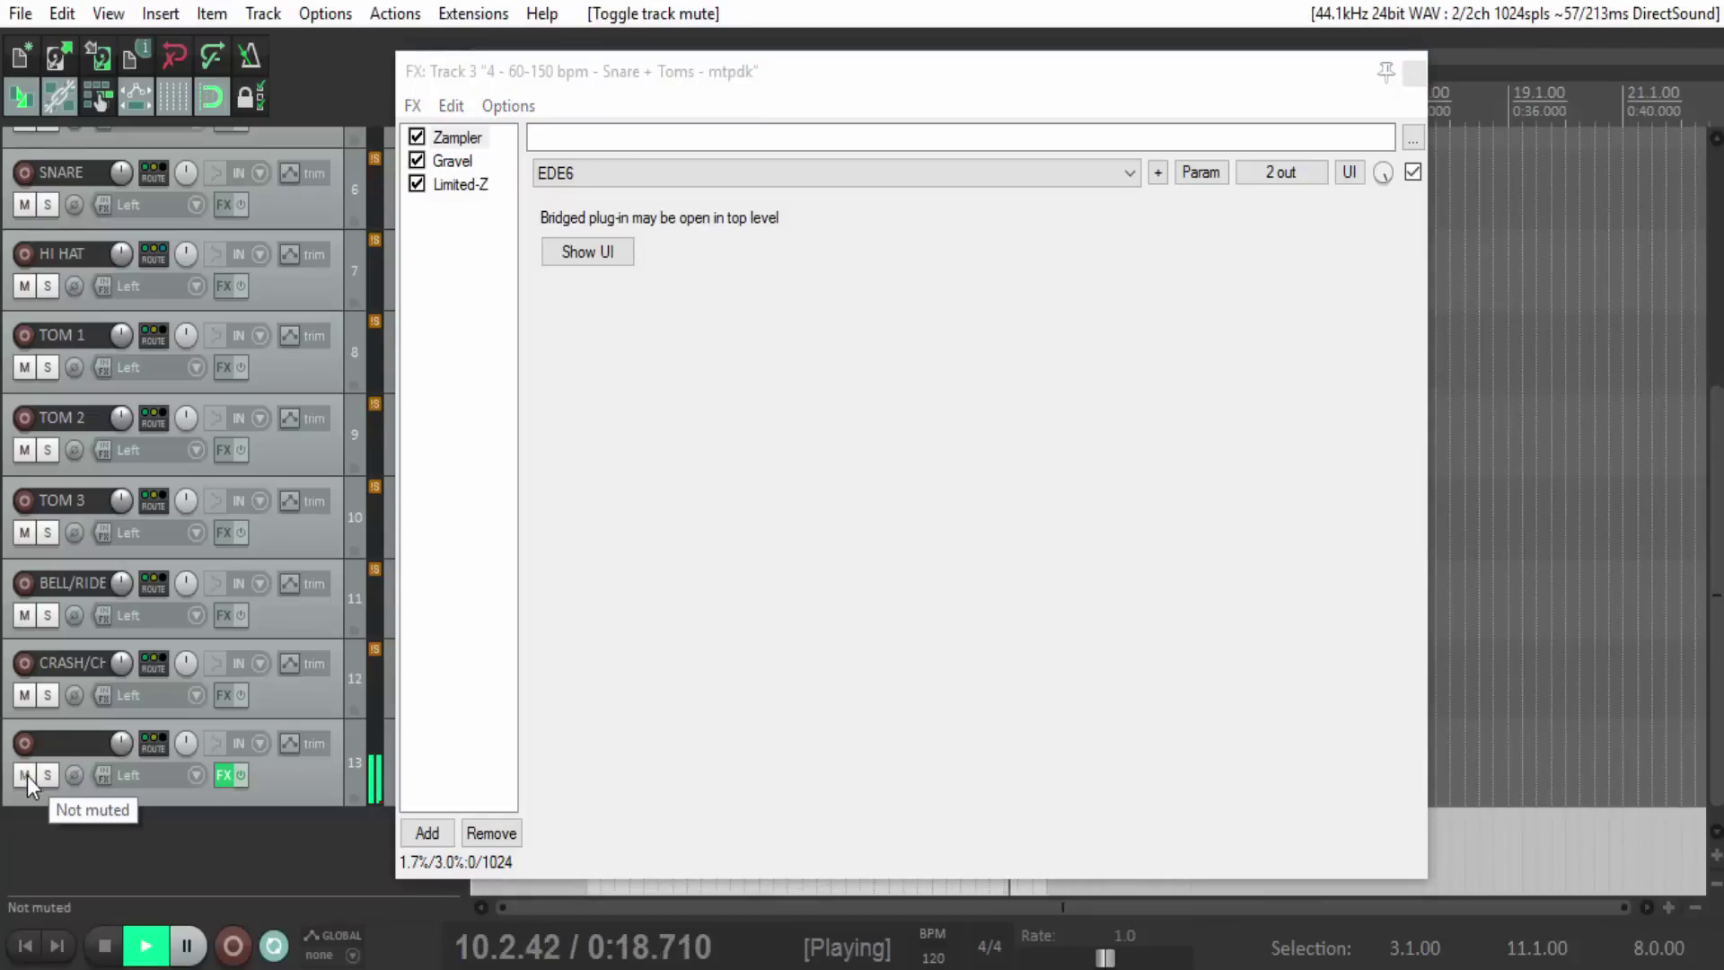
pyautogui.click(24, 776)
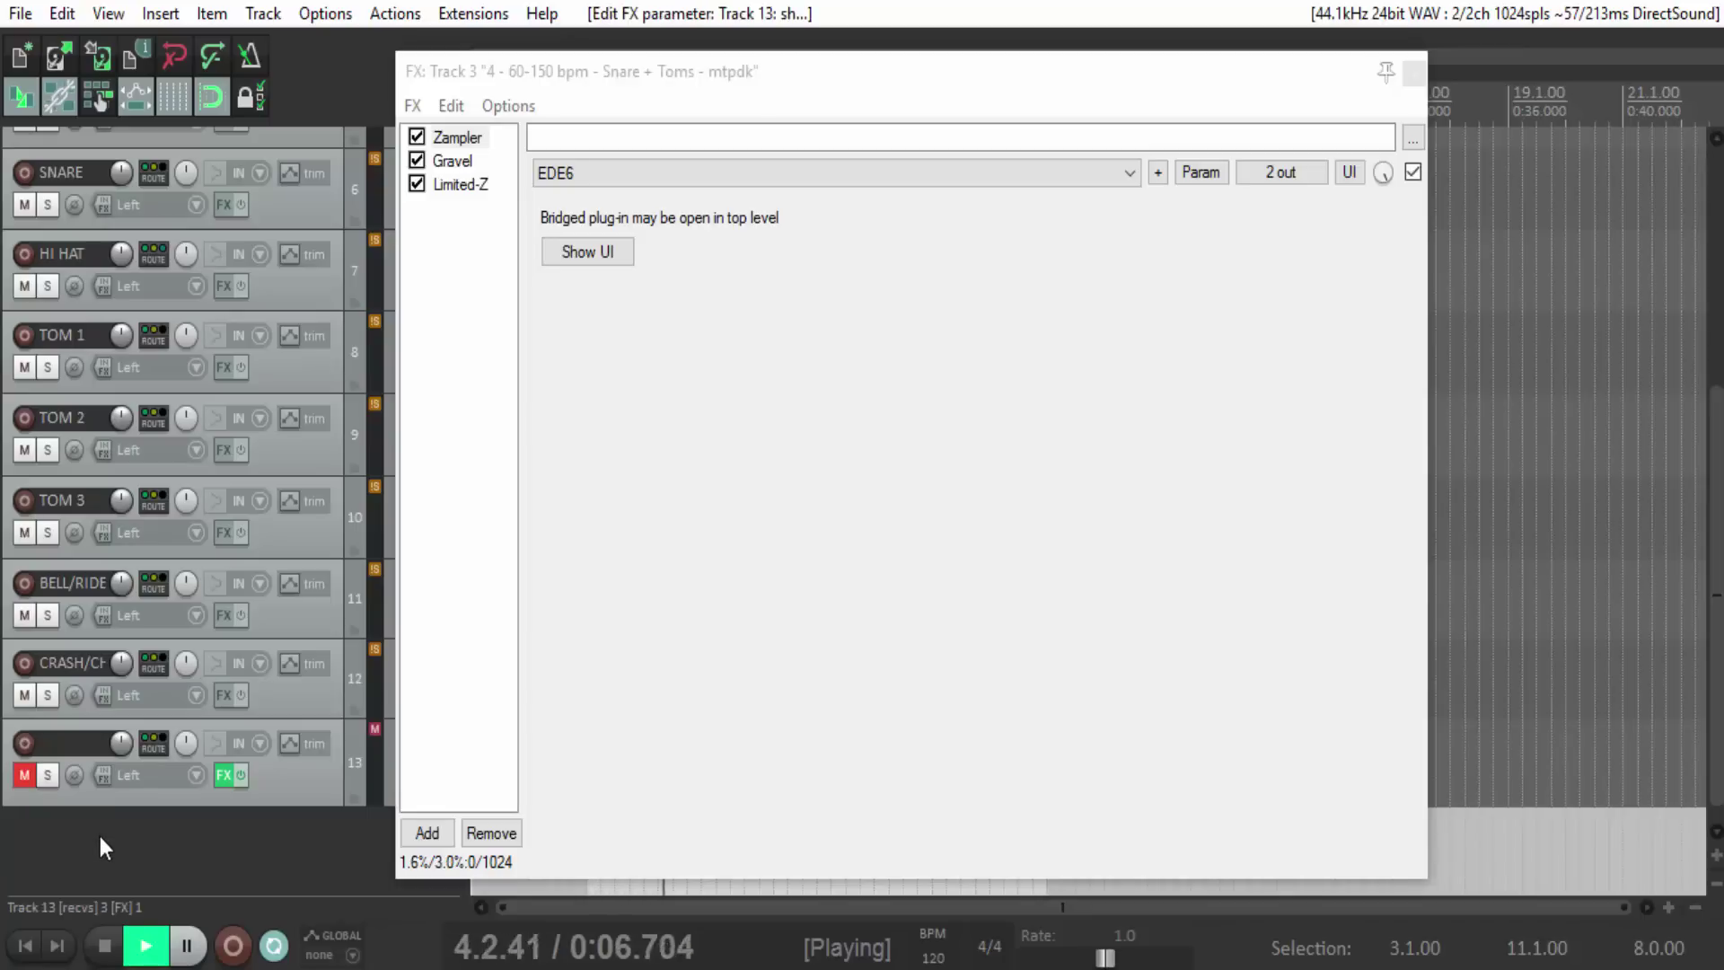
pyautogui.click(23, 776)
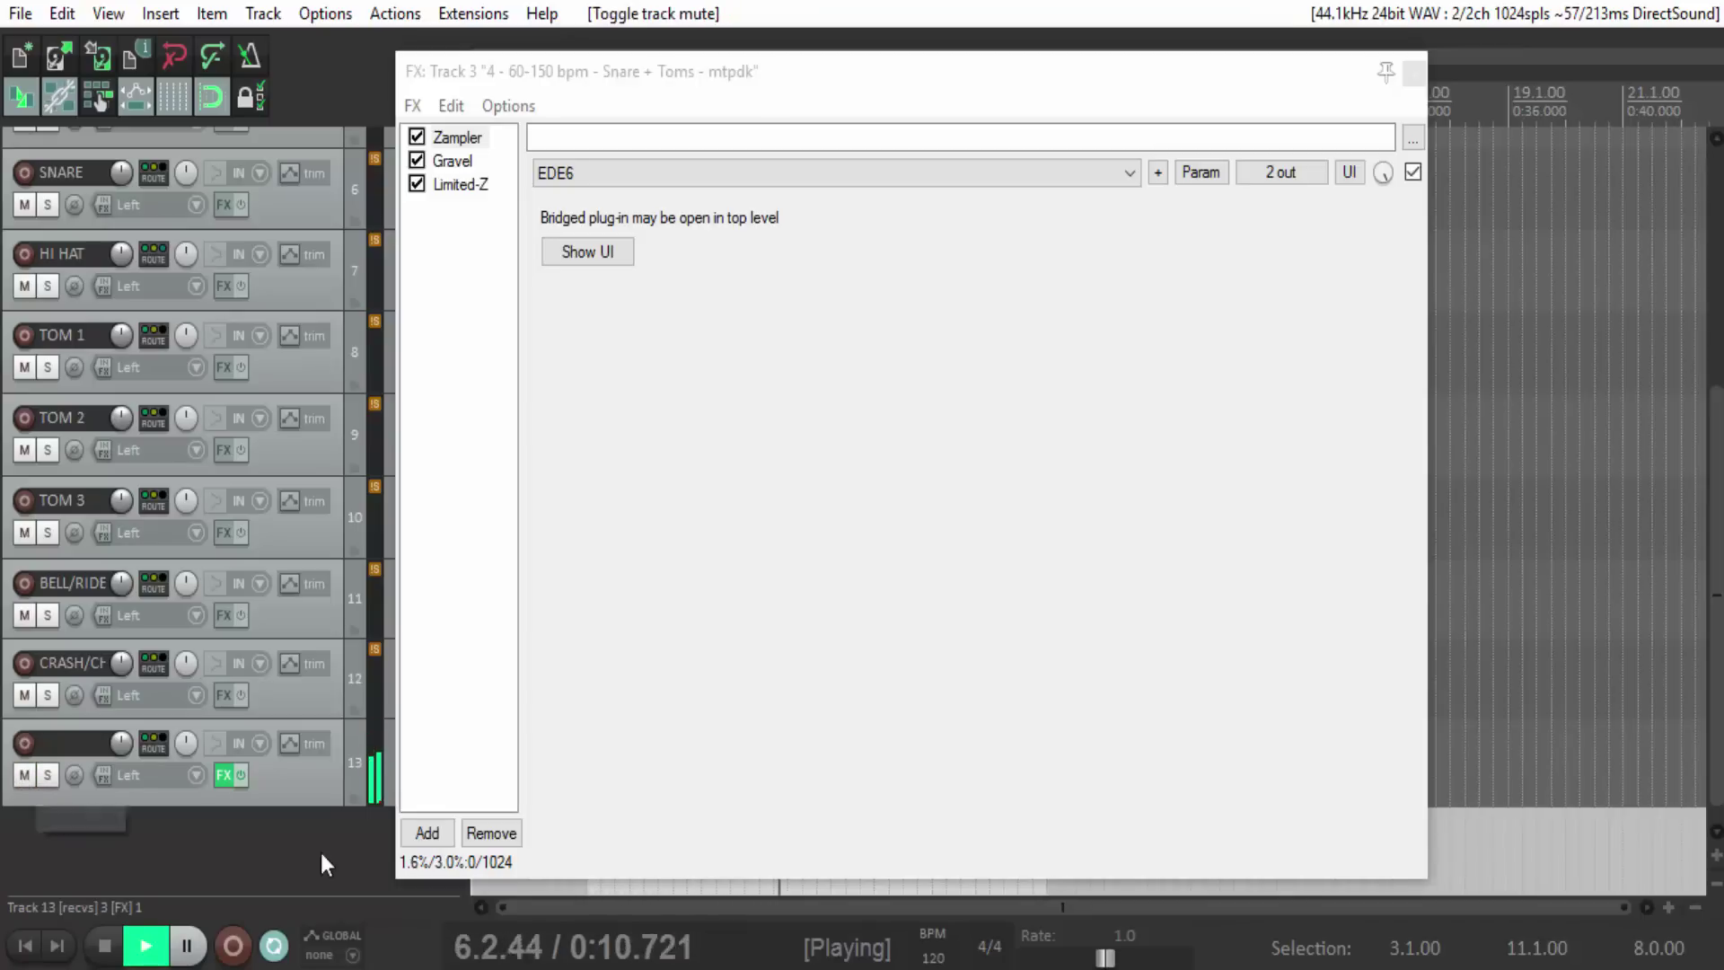
# Solo track 4 alongside track 3 and toggle track 13's mute to compare the echo on both, leaving it unmuted.
pyautogui.scroll(5, 321, 853)
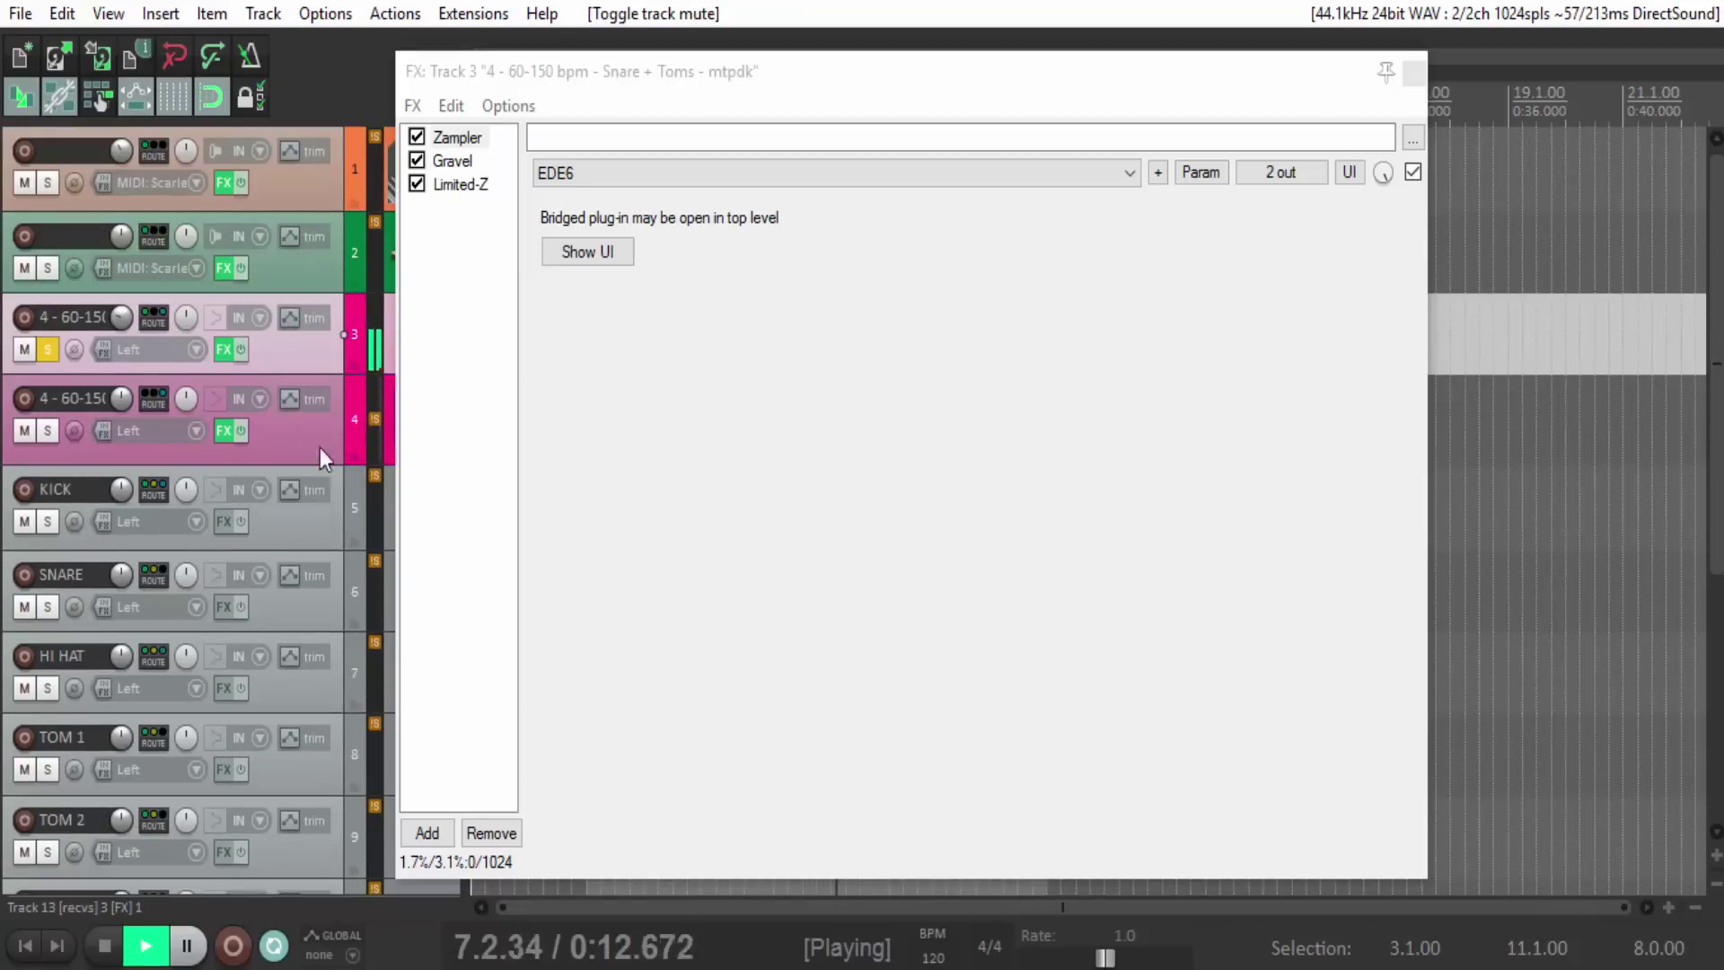
pyautogui.click(47, 429)
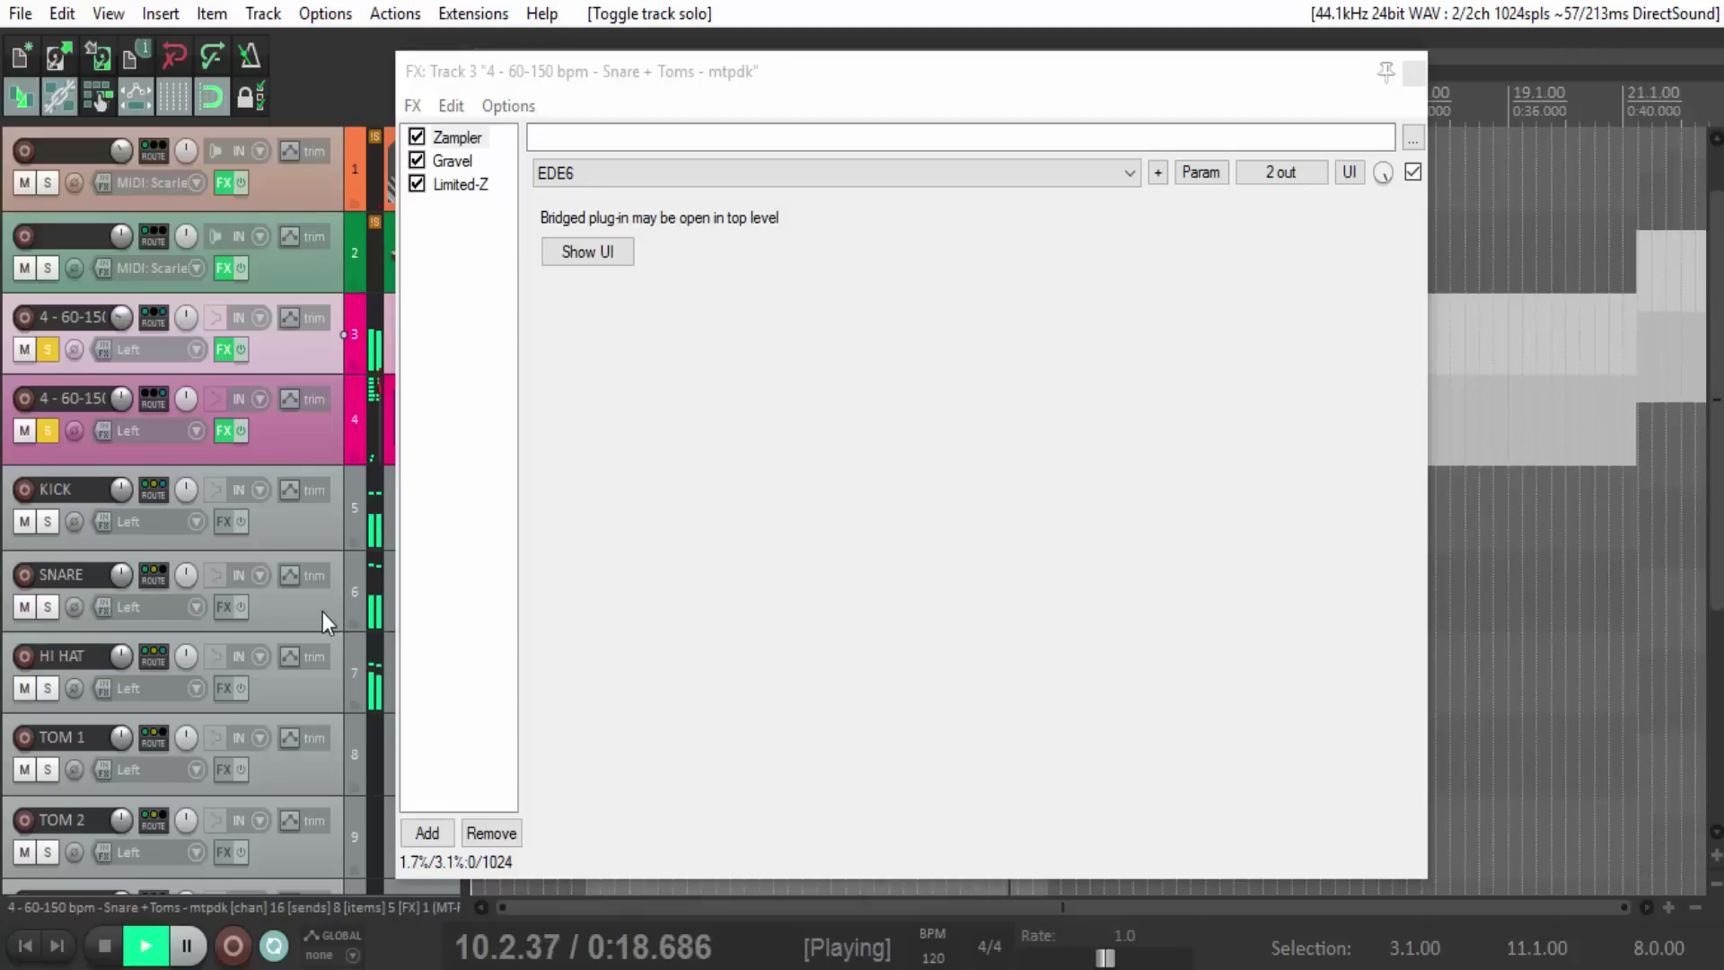
pyautogui.scroll(-5, 319, 609)
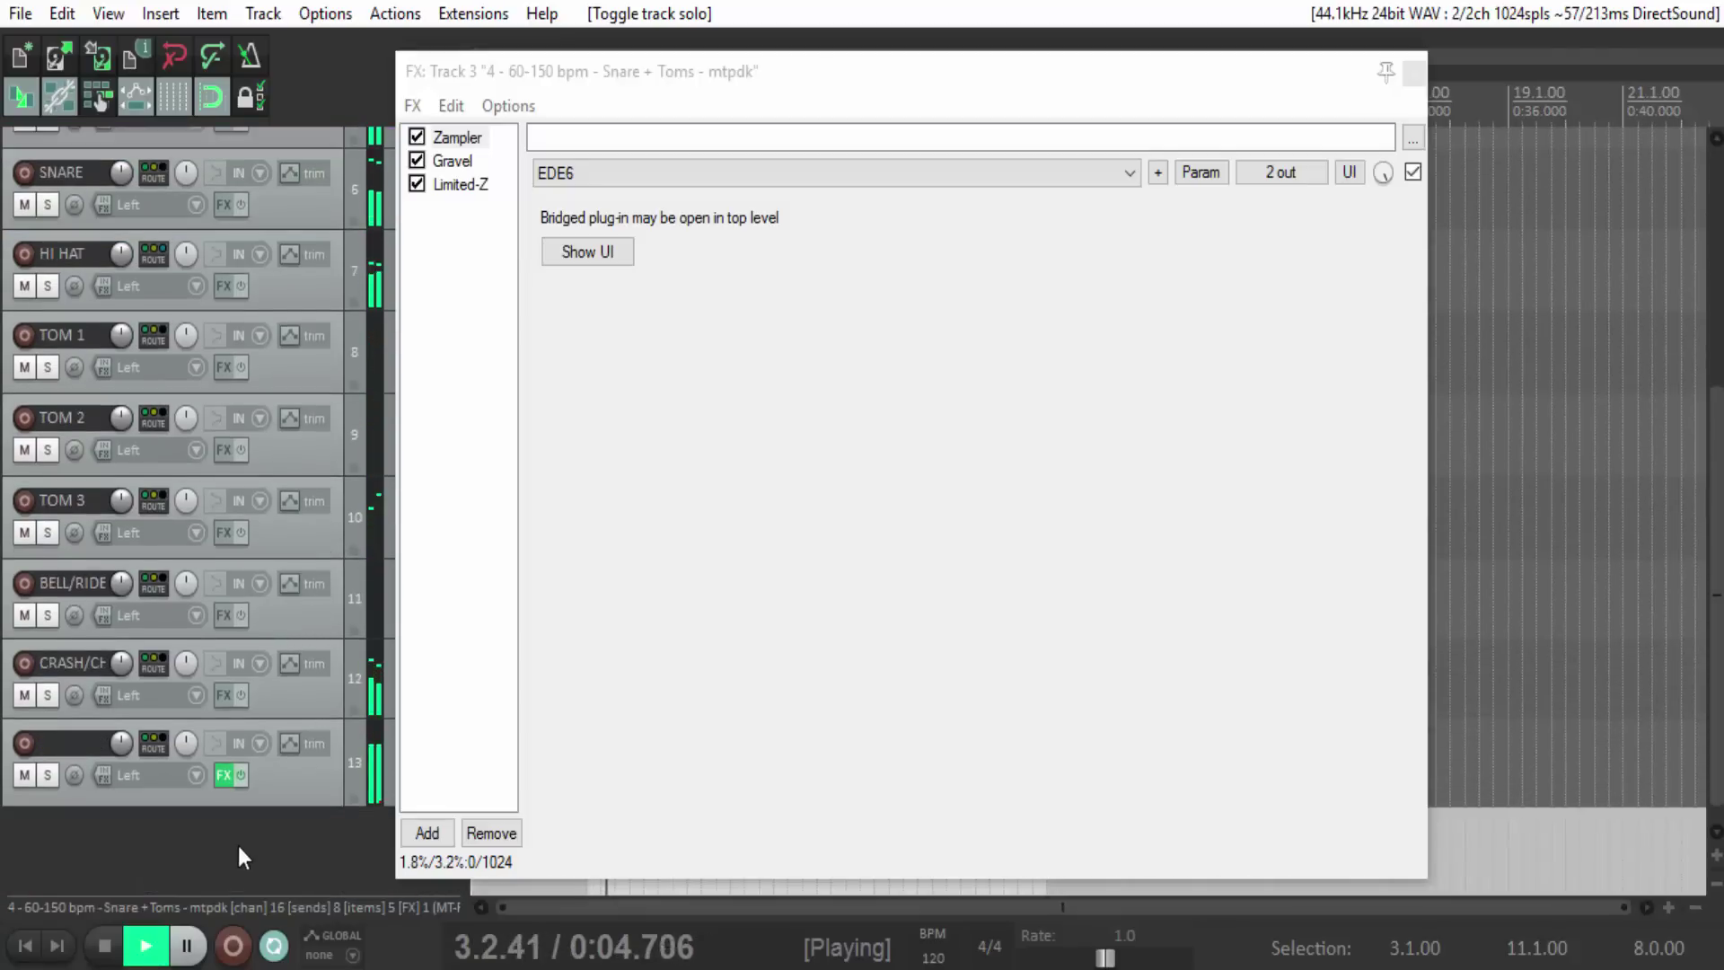
pyautogui.click(20, 775)
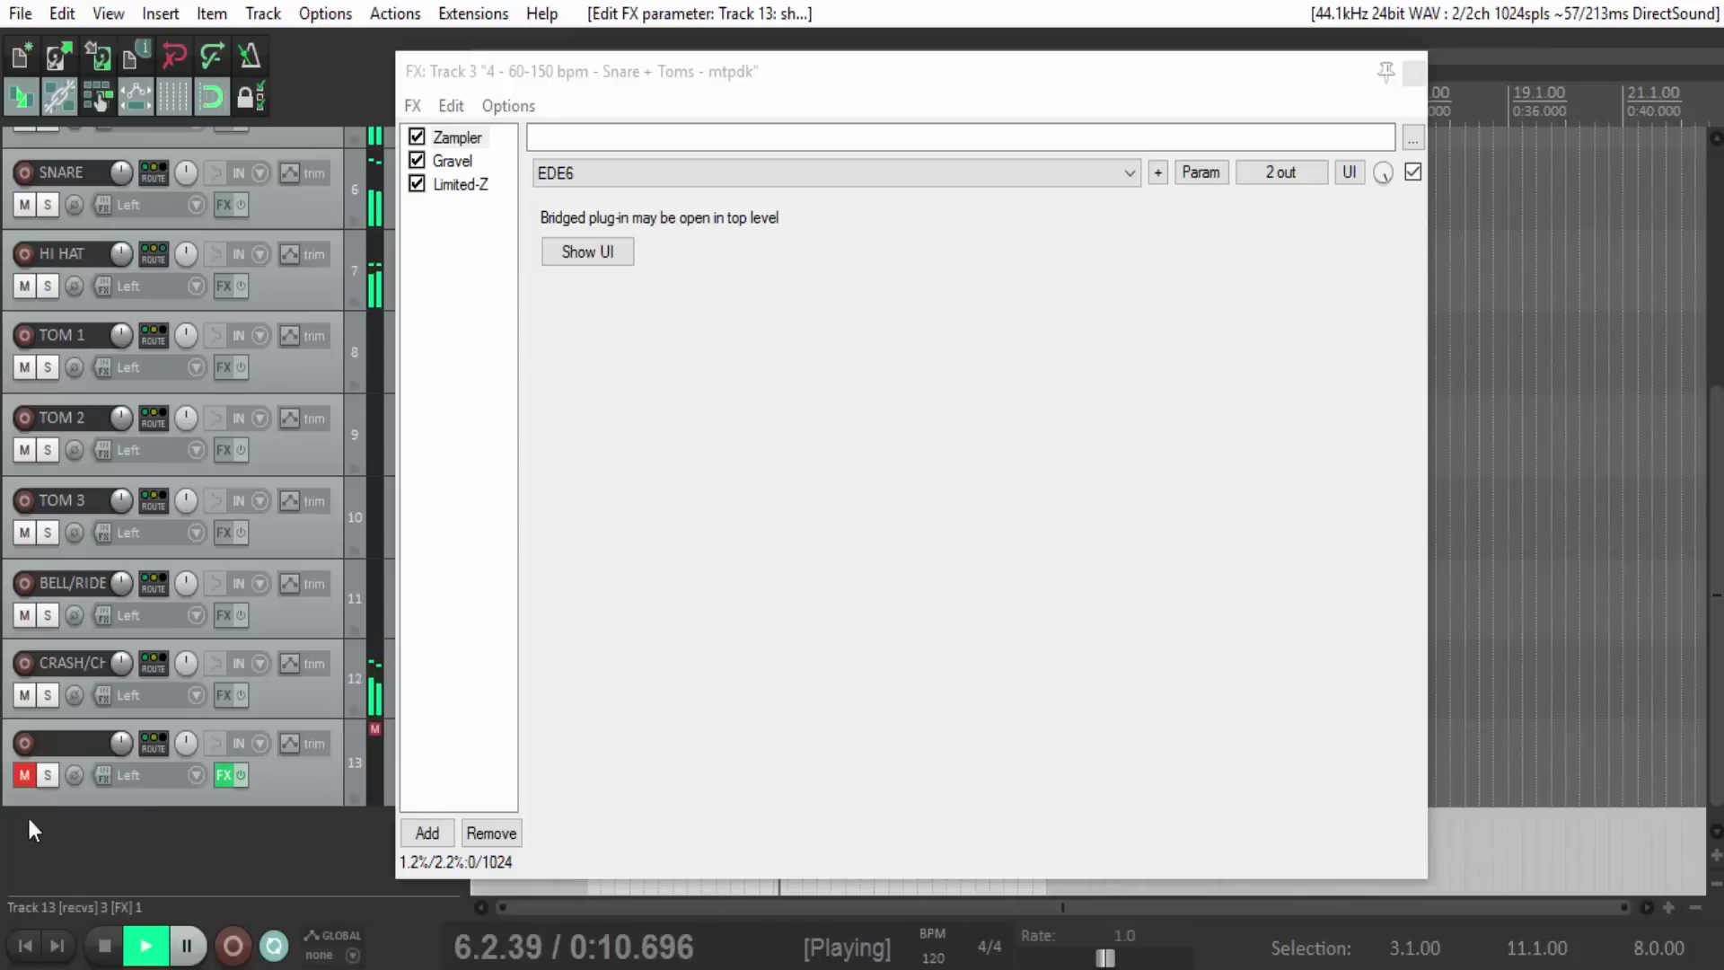
pyautogui.click(23, 780)
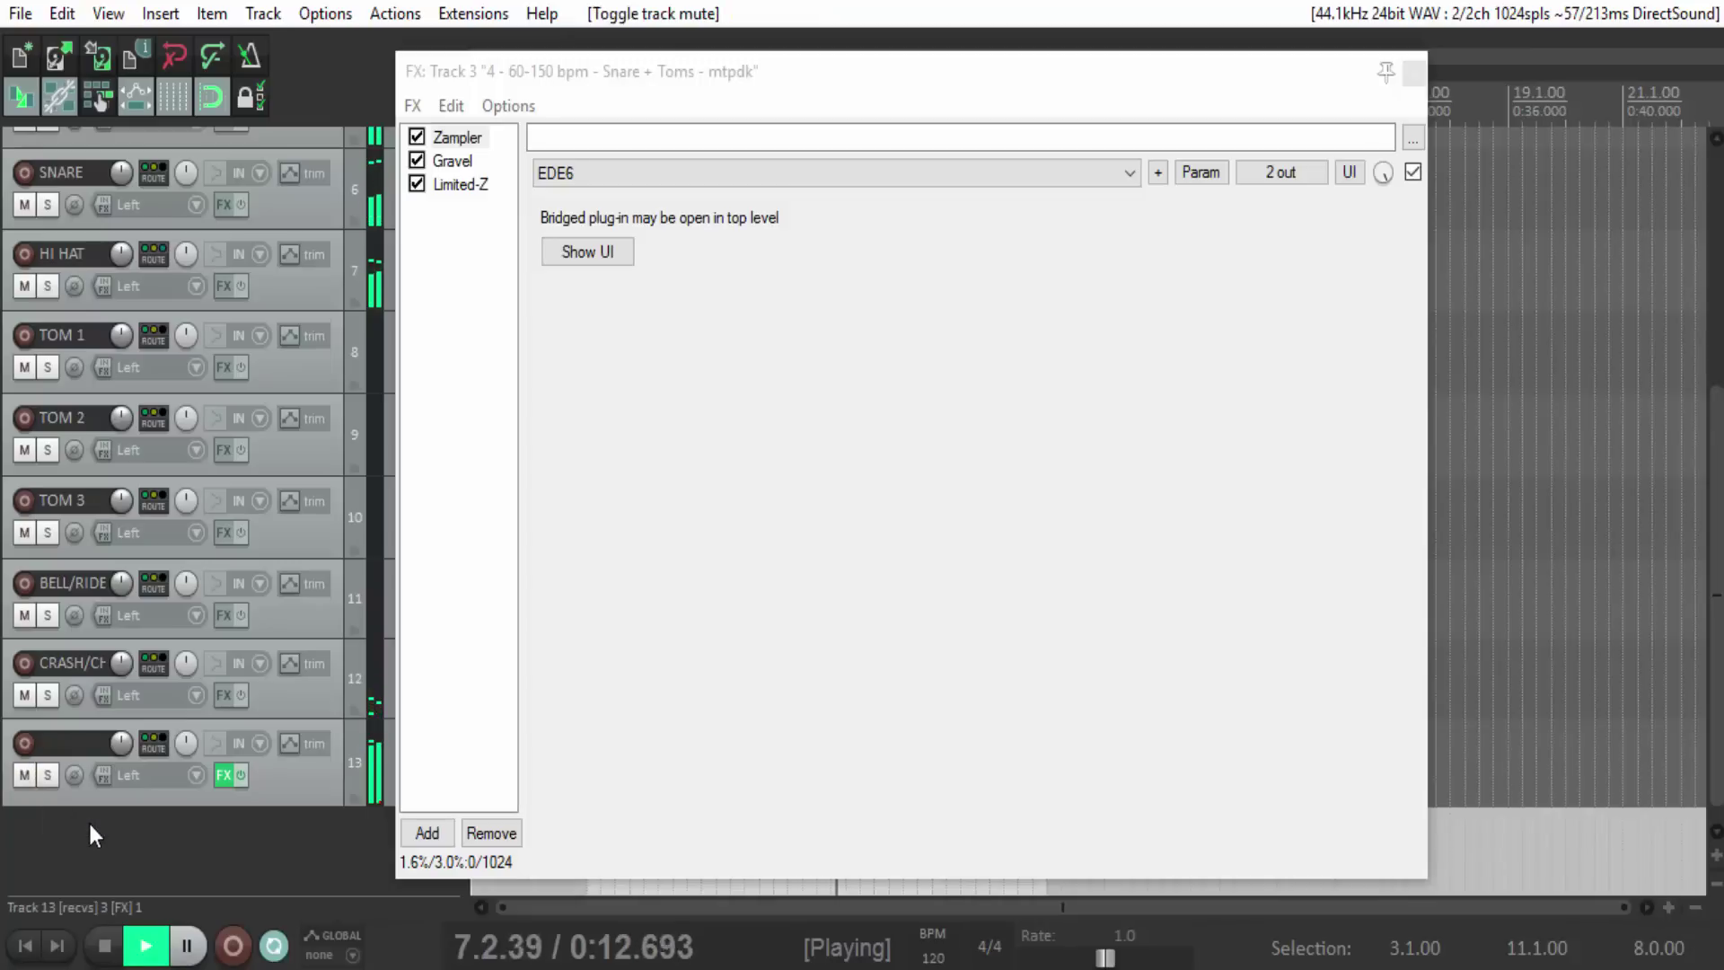
# Stop playback, close track 3's effects window and remove the solo from track 3.
pyautogui.click(108, 945)
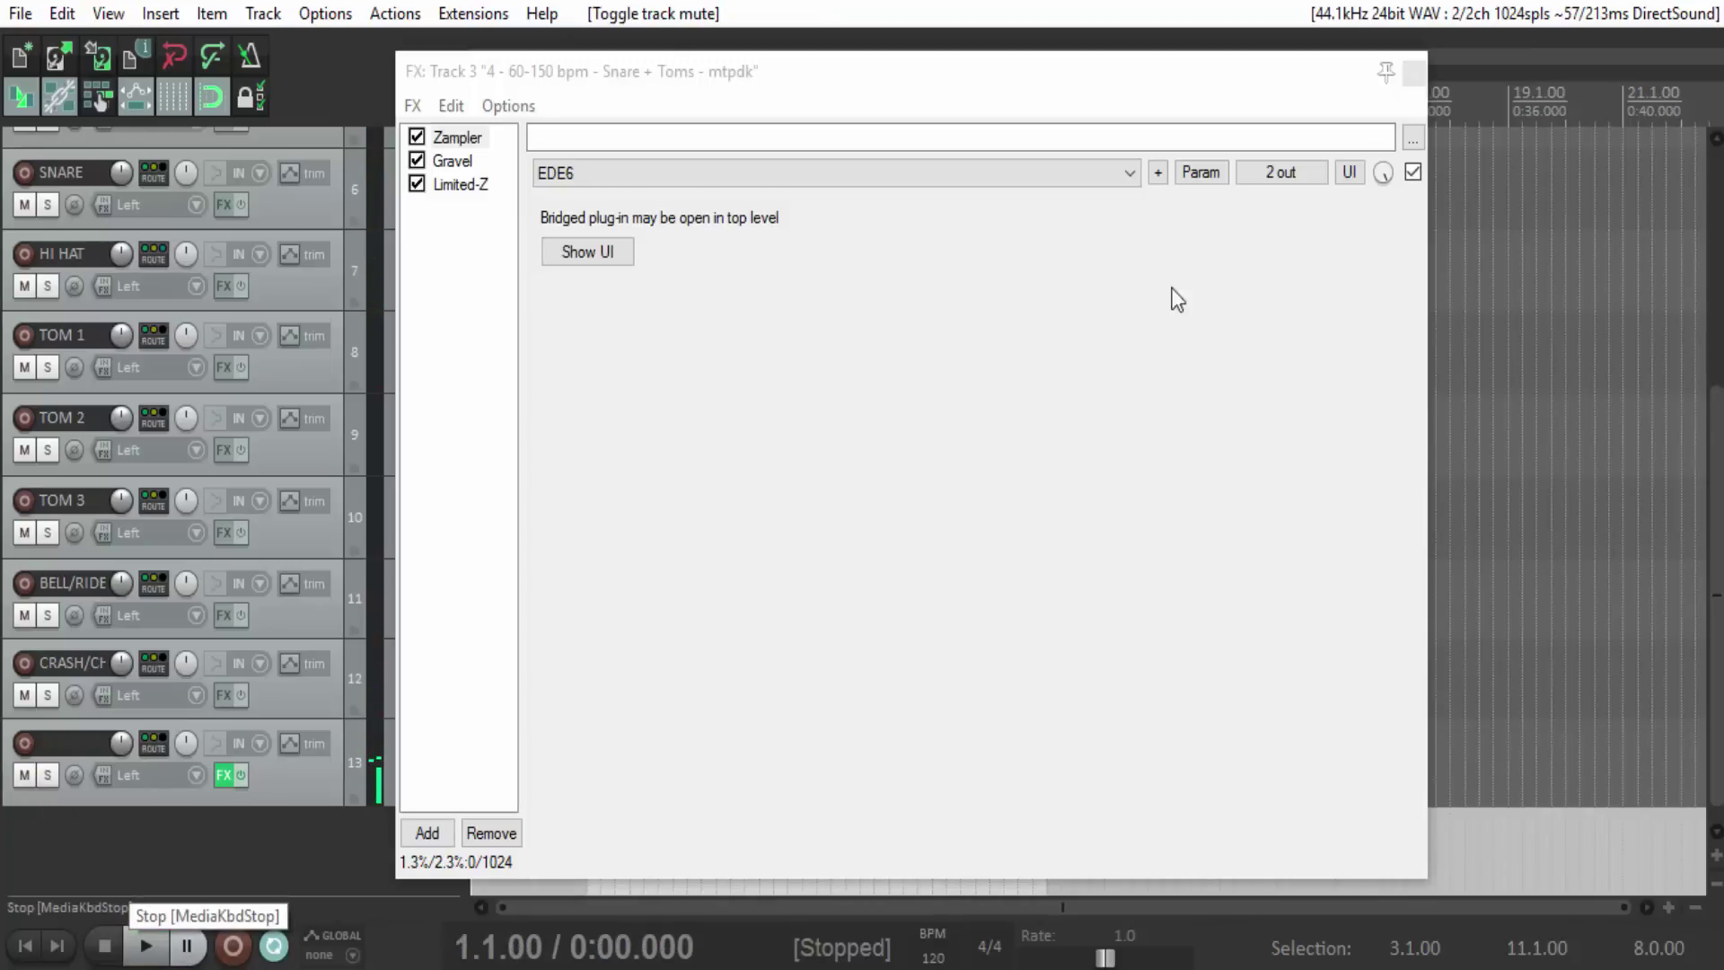
pyautogui.click(1411, 75)
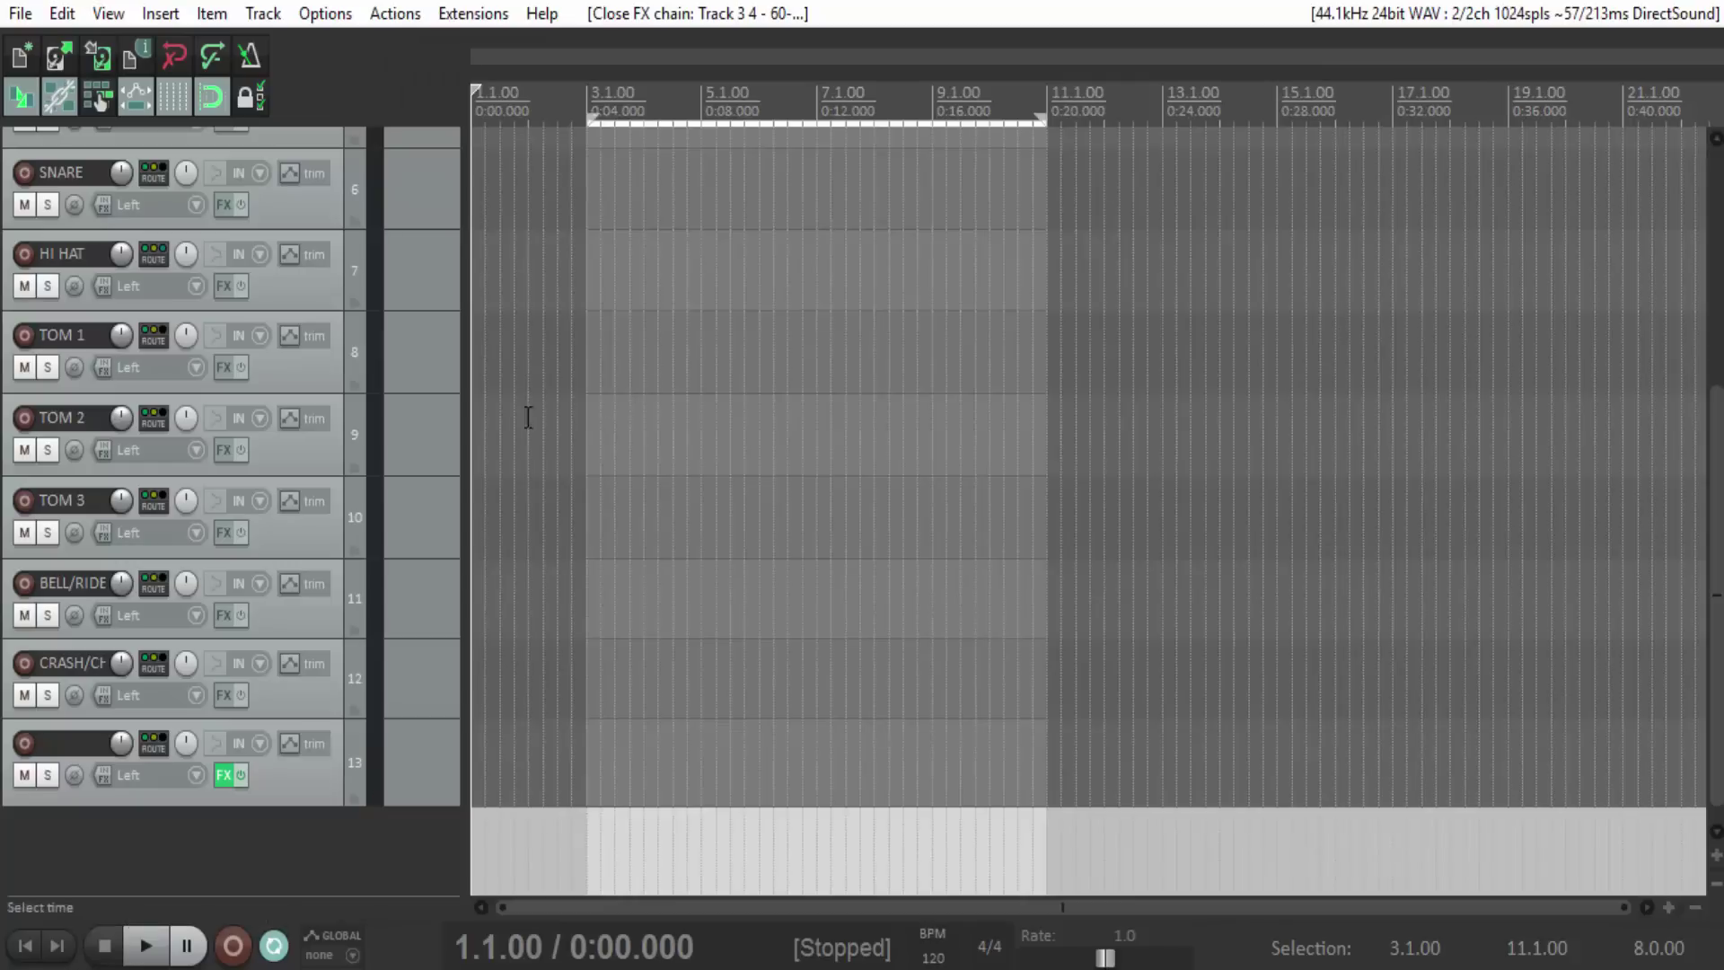
pyautogui.click(449, 475)
pyautogui.scroll(4, 449, 512)
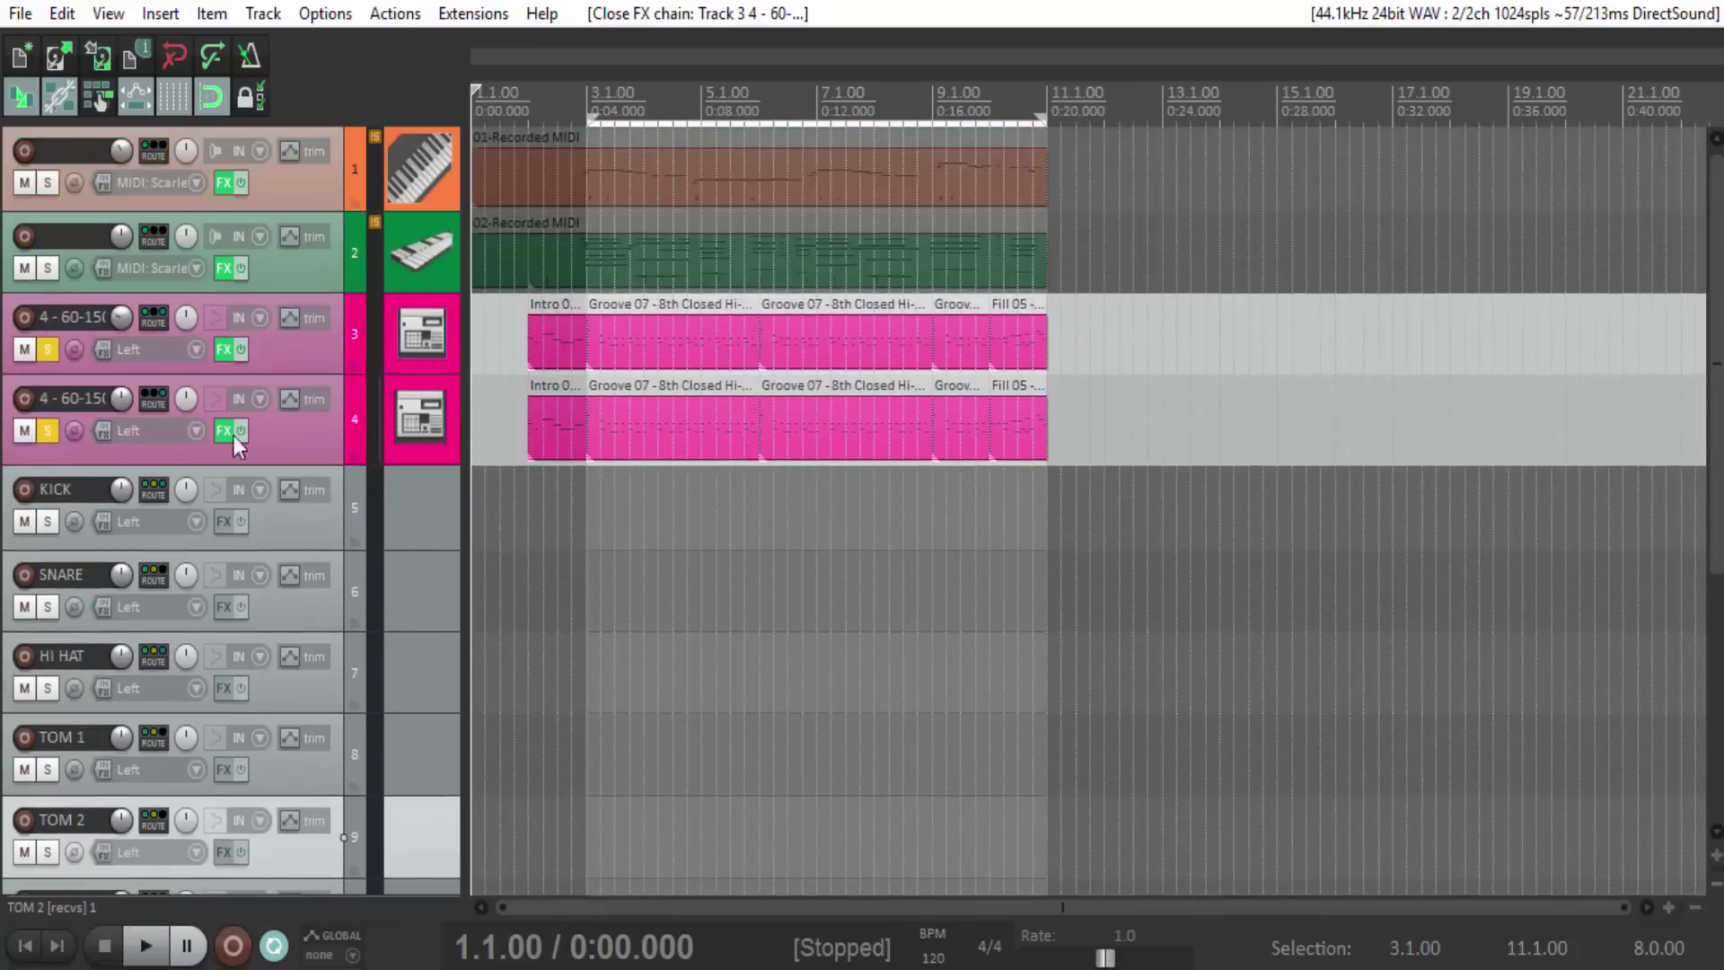
pyautogui.click(47, 350)
pyautogui.scroll(-4, 266, 790)
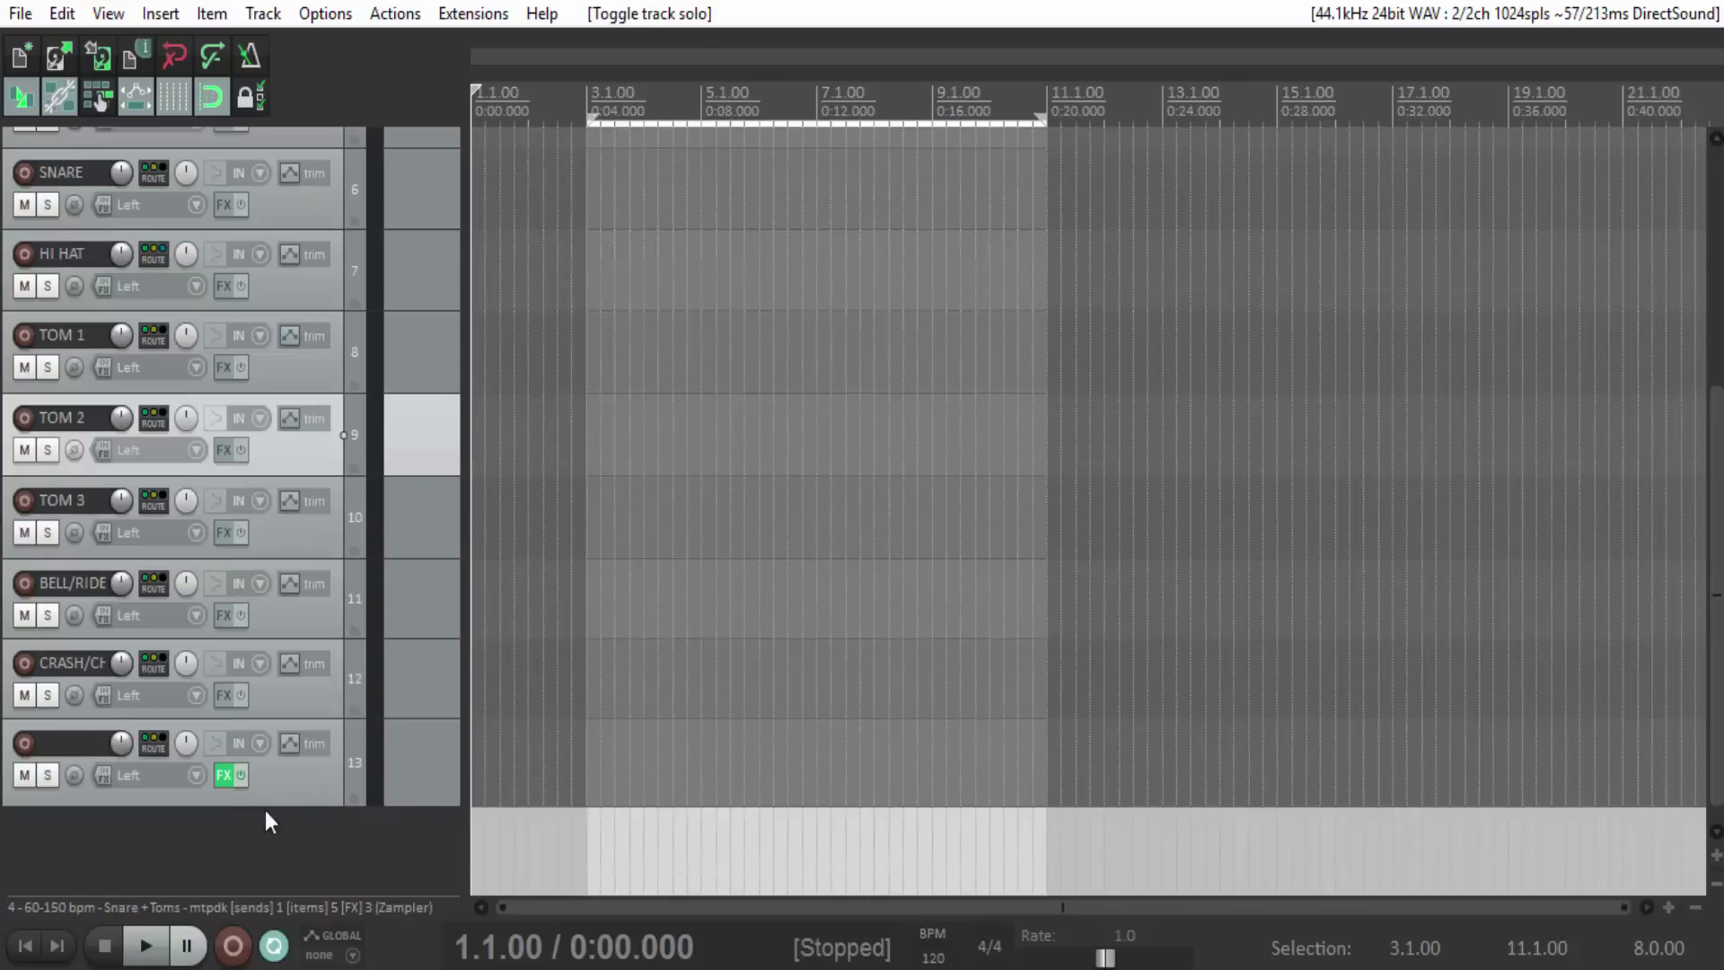
# Open Shuttle-Echo on track 13 and play the drums, switching it to mono and back to stereo to compare.
pyautogui.click(230, 773)
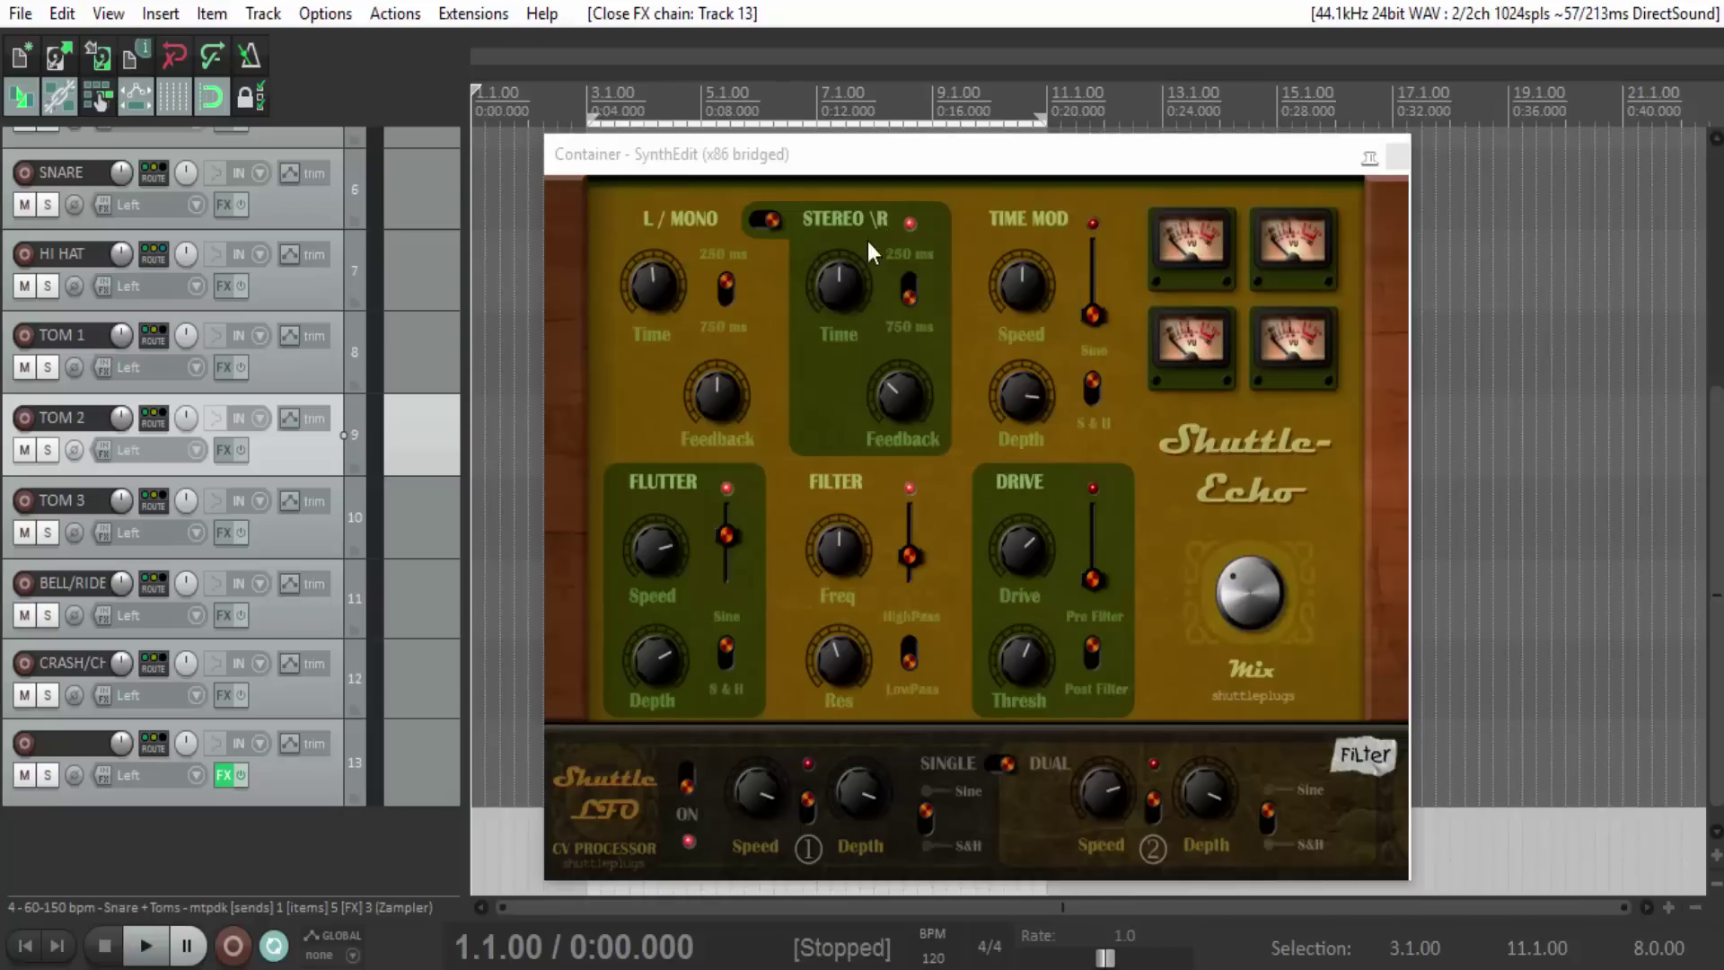
pyautogui.click(770, 216)
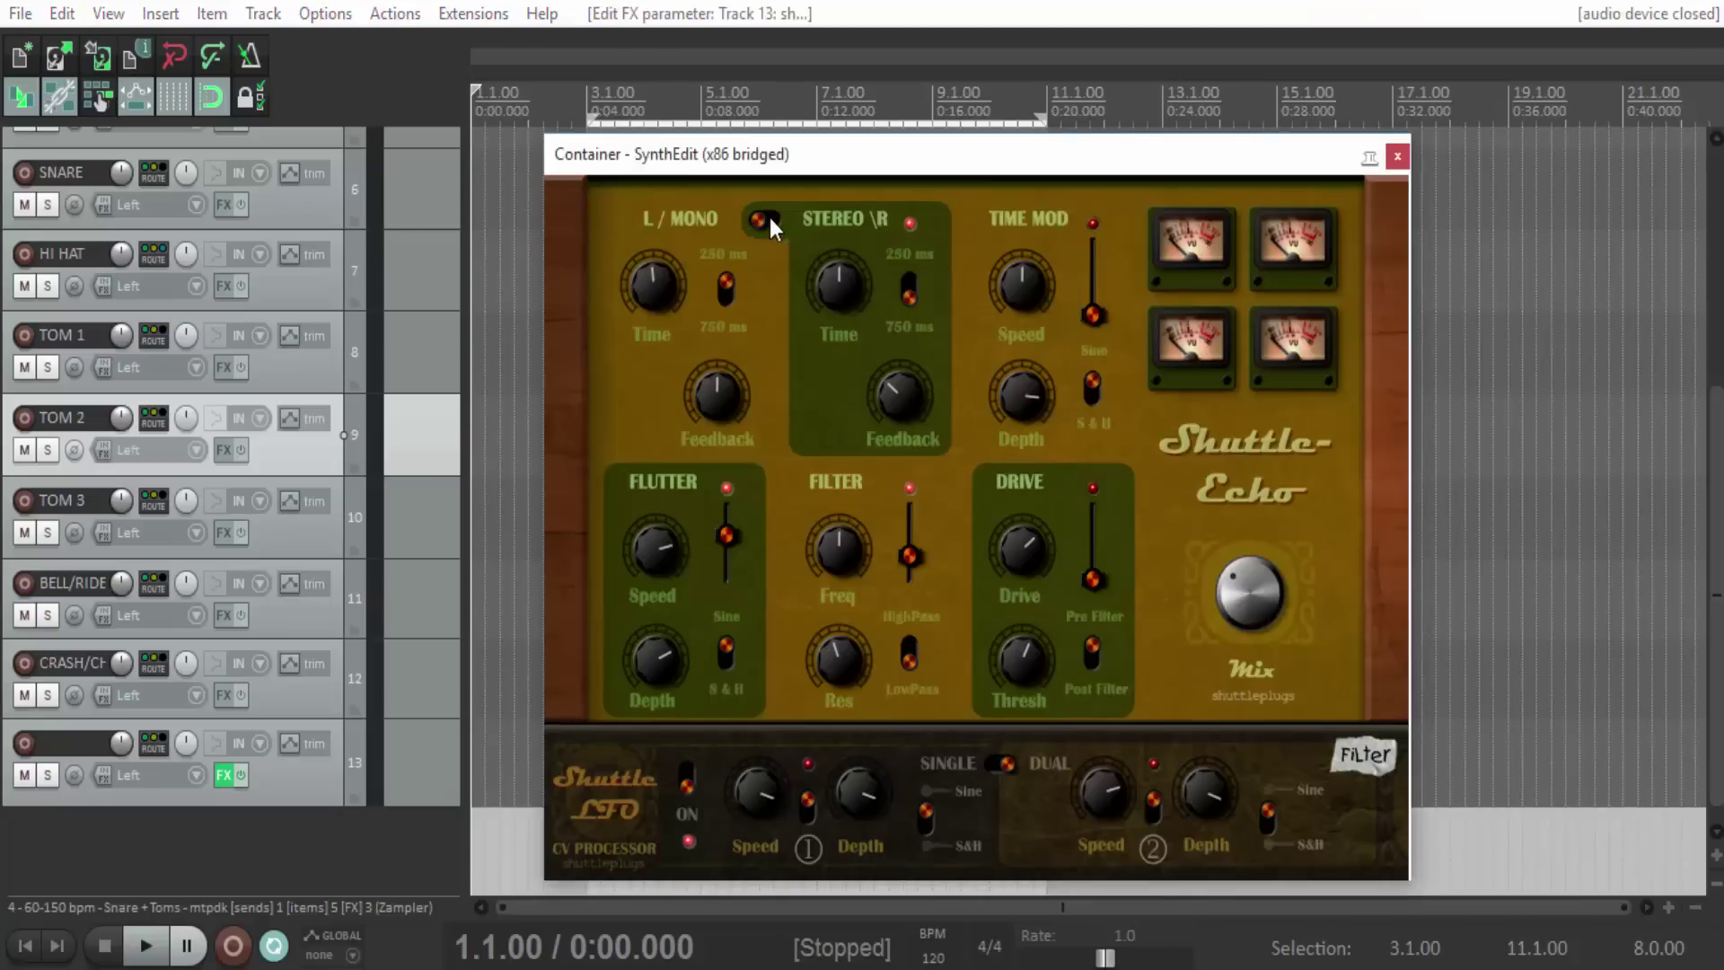
pyautogui.click(27, 946)
pyautogui.click(143, 946)
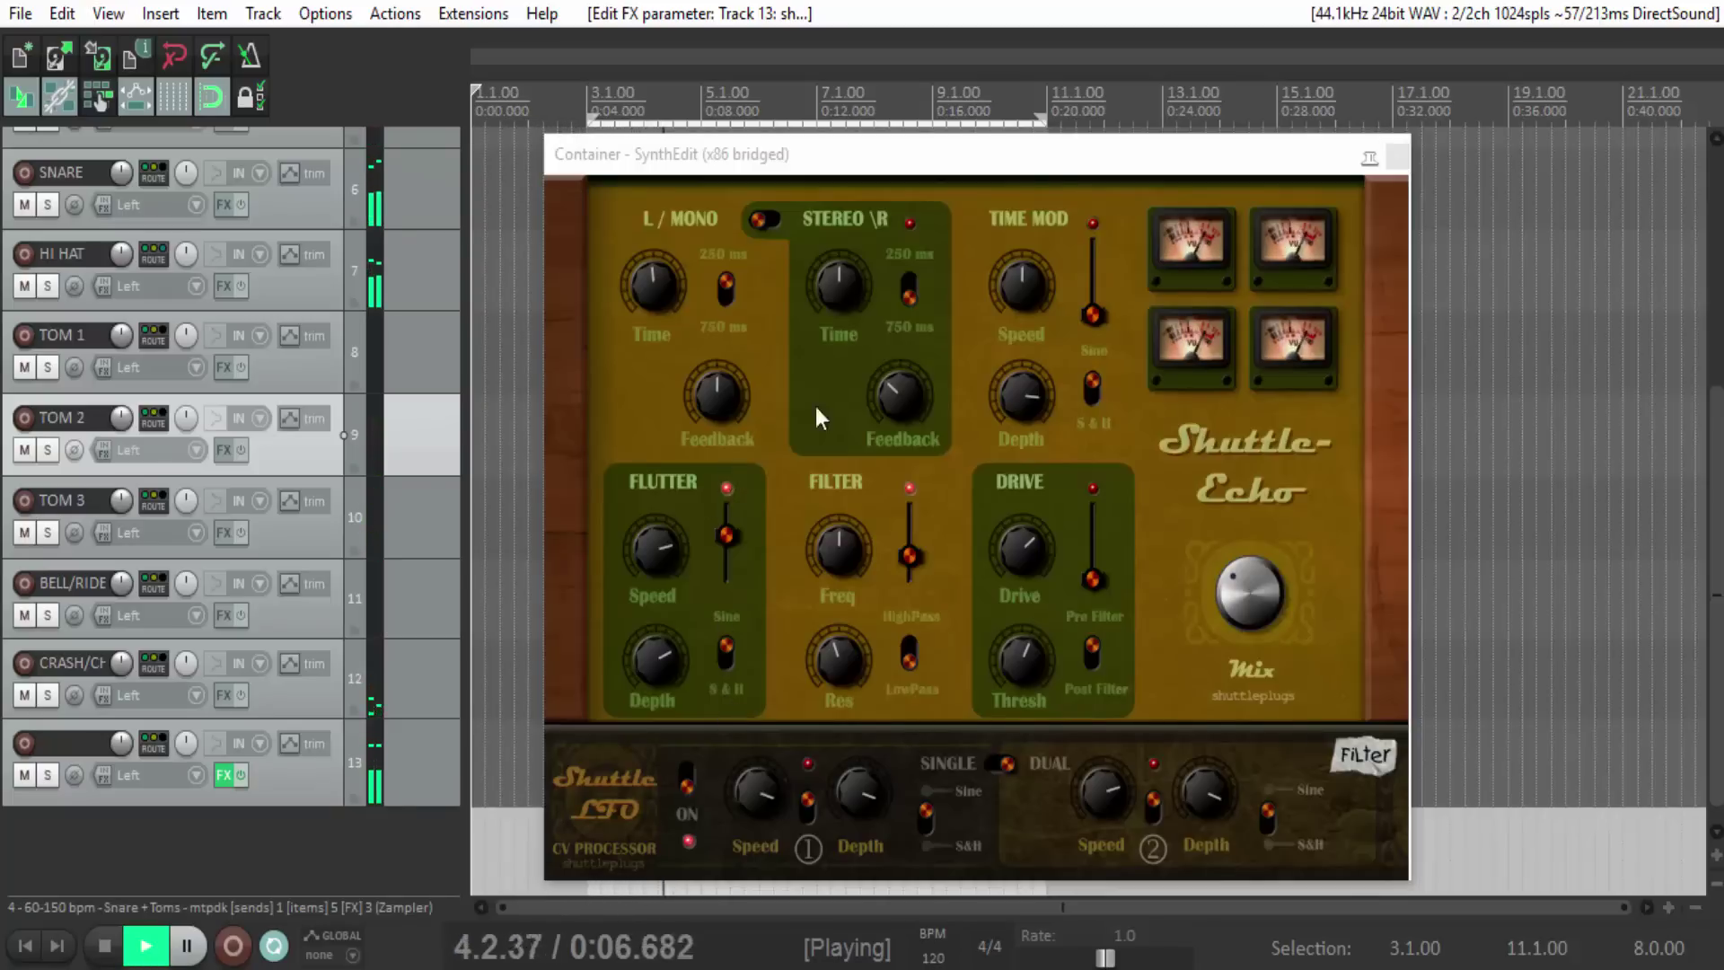
pyautogui.click(764, 218)
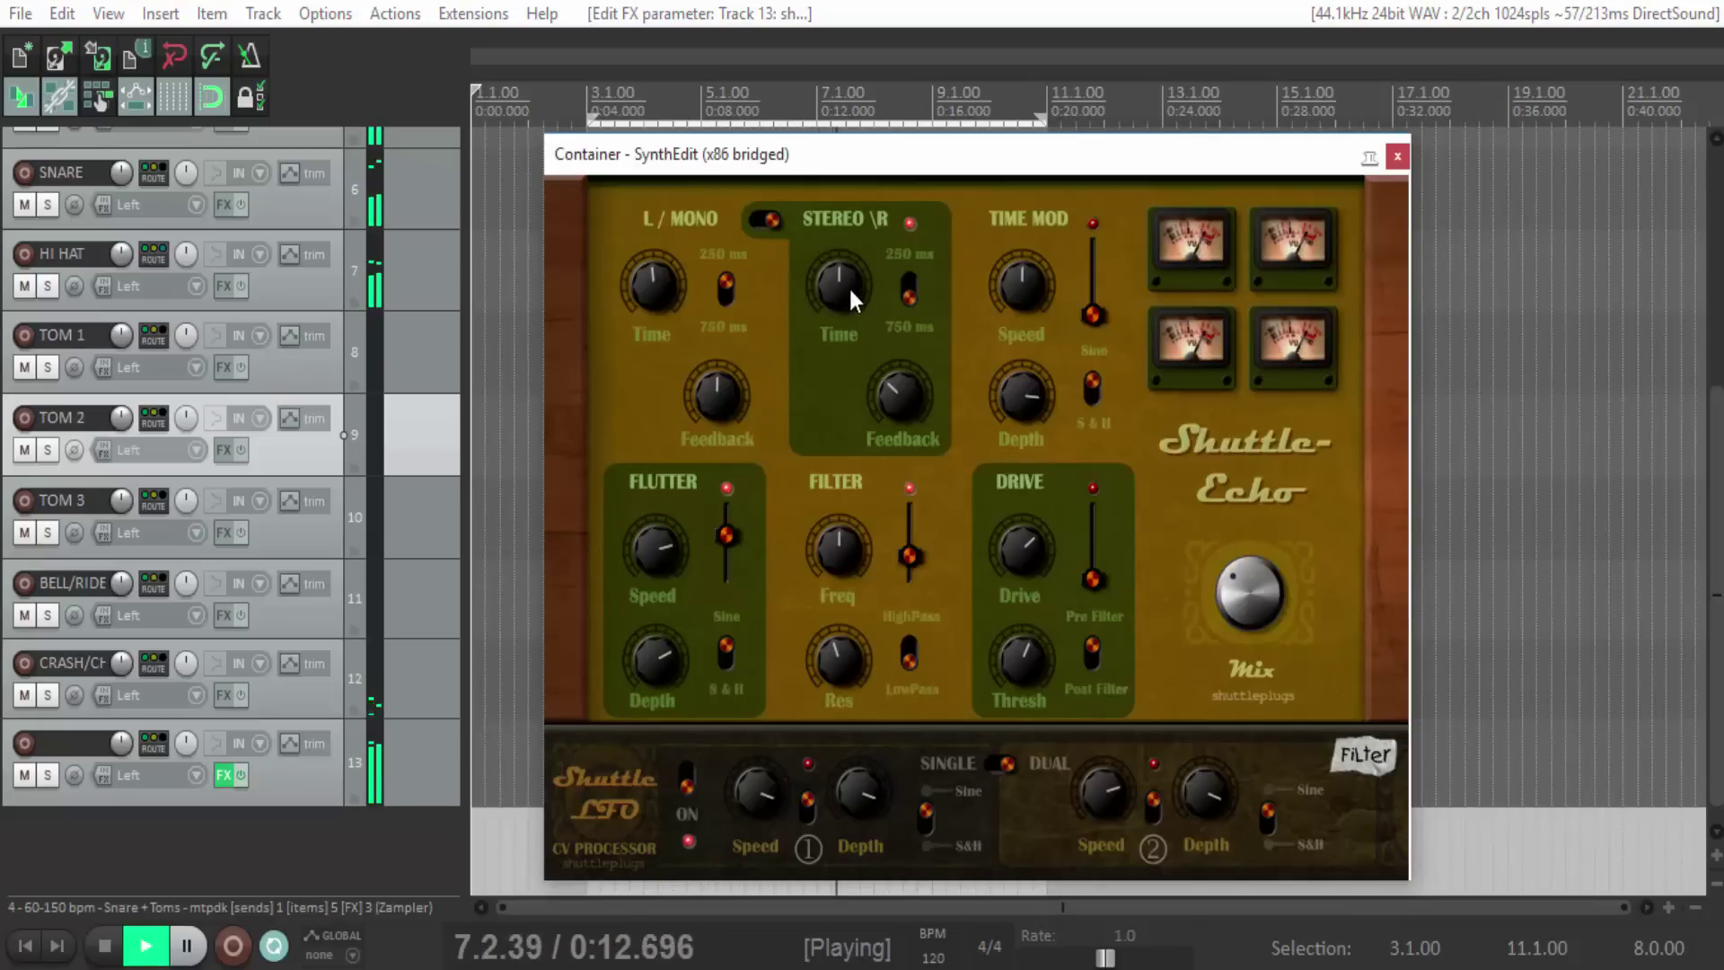
# Vary the Stereo R delay Time and return it to near centre, then sweep its Feedback and leave it just below centre.
pyautogui.moveTo(838, 307); pyautogui.dragTo(833, 274)
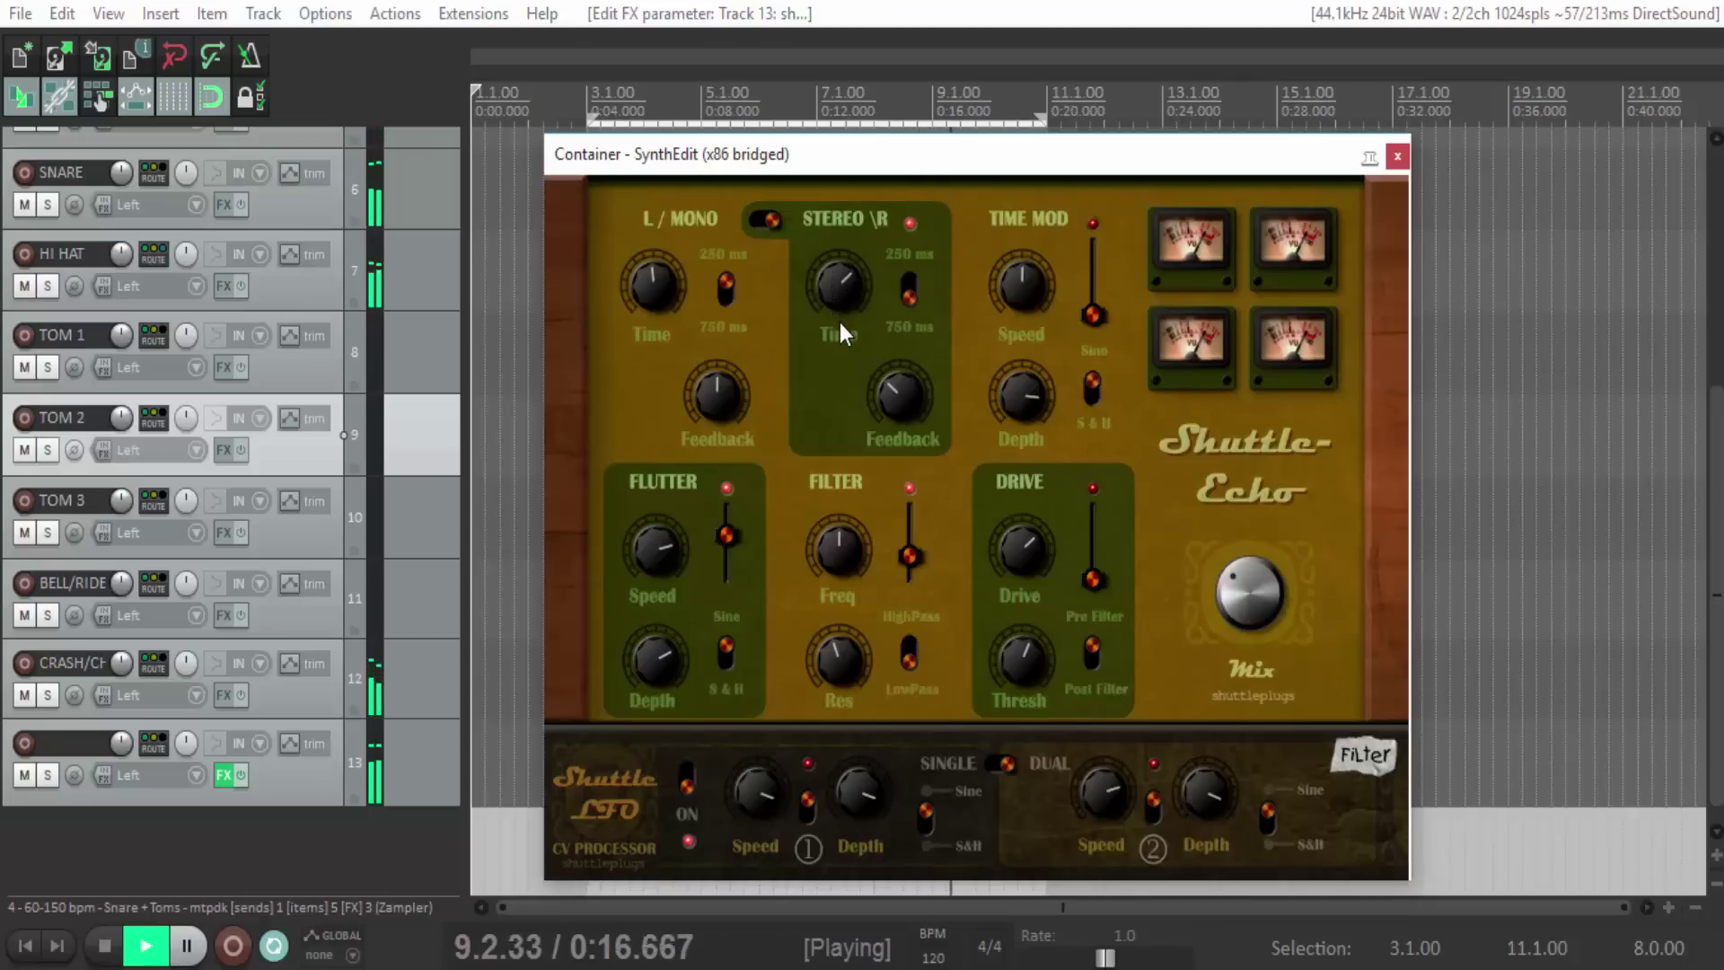
pyautogui.moveTo(842, 307); pyautogui.dragTo(833, 277)
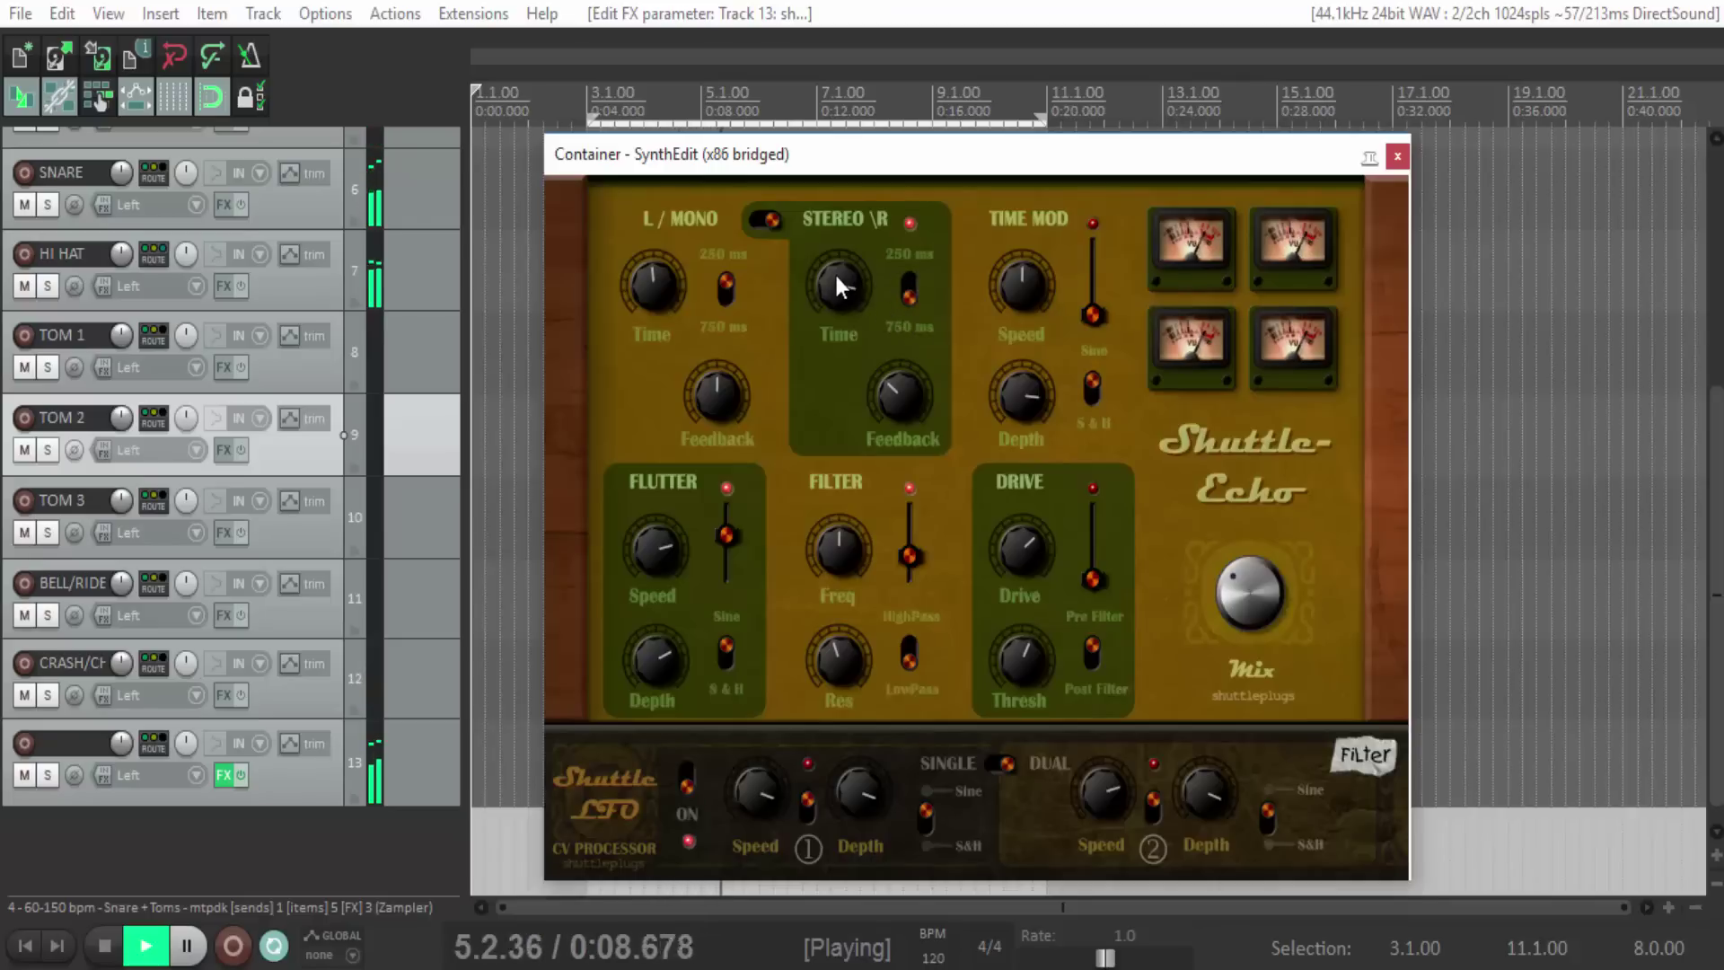
pyautogui.moveTo(833, 271); pyautogui.dragTo(855, 326)
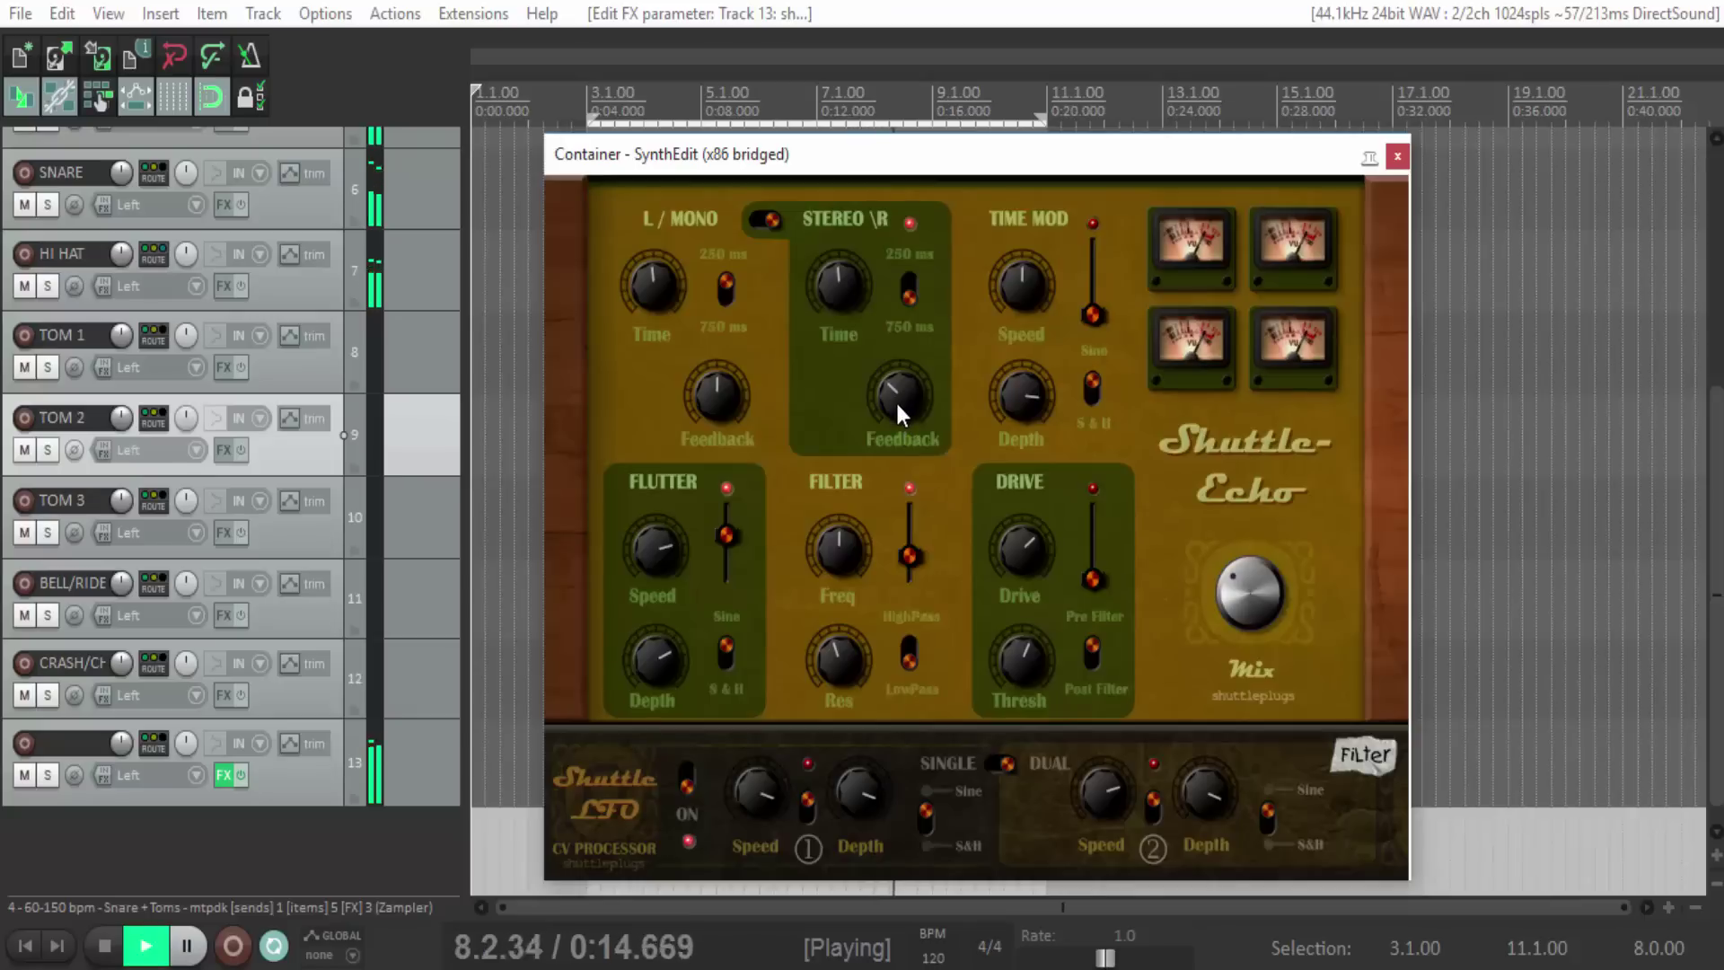
pyautogui.moveTo(897, 395)
pyautogui.mouseDown()
pyautogui.moveTo(901, 325)
pyautogui.moveTo(914, 369)
pyautogui.mouseUp()
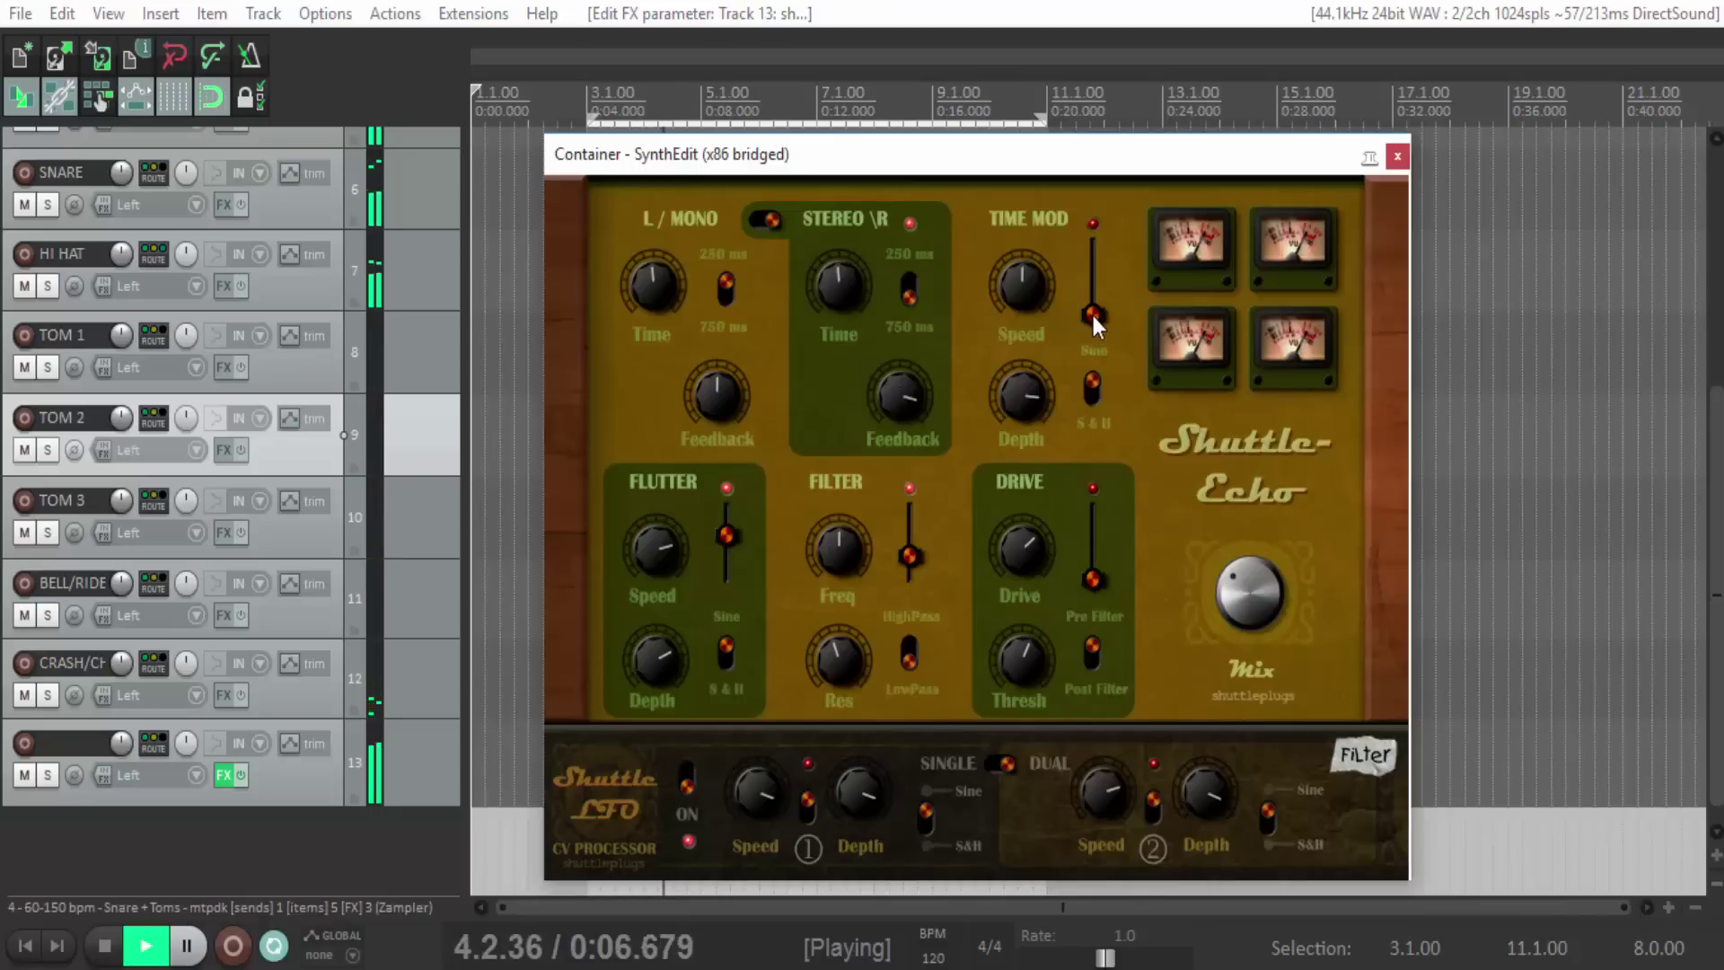
pyautogui.moveTo(915, 389); pyautogui.dragTo(905, 427)
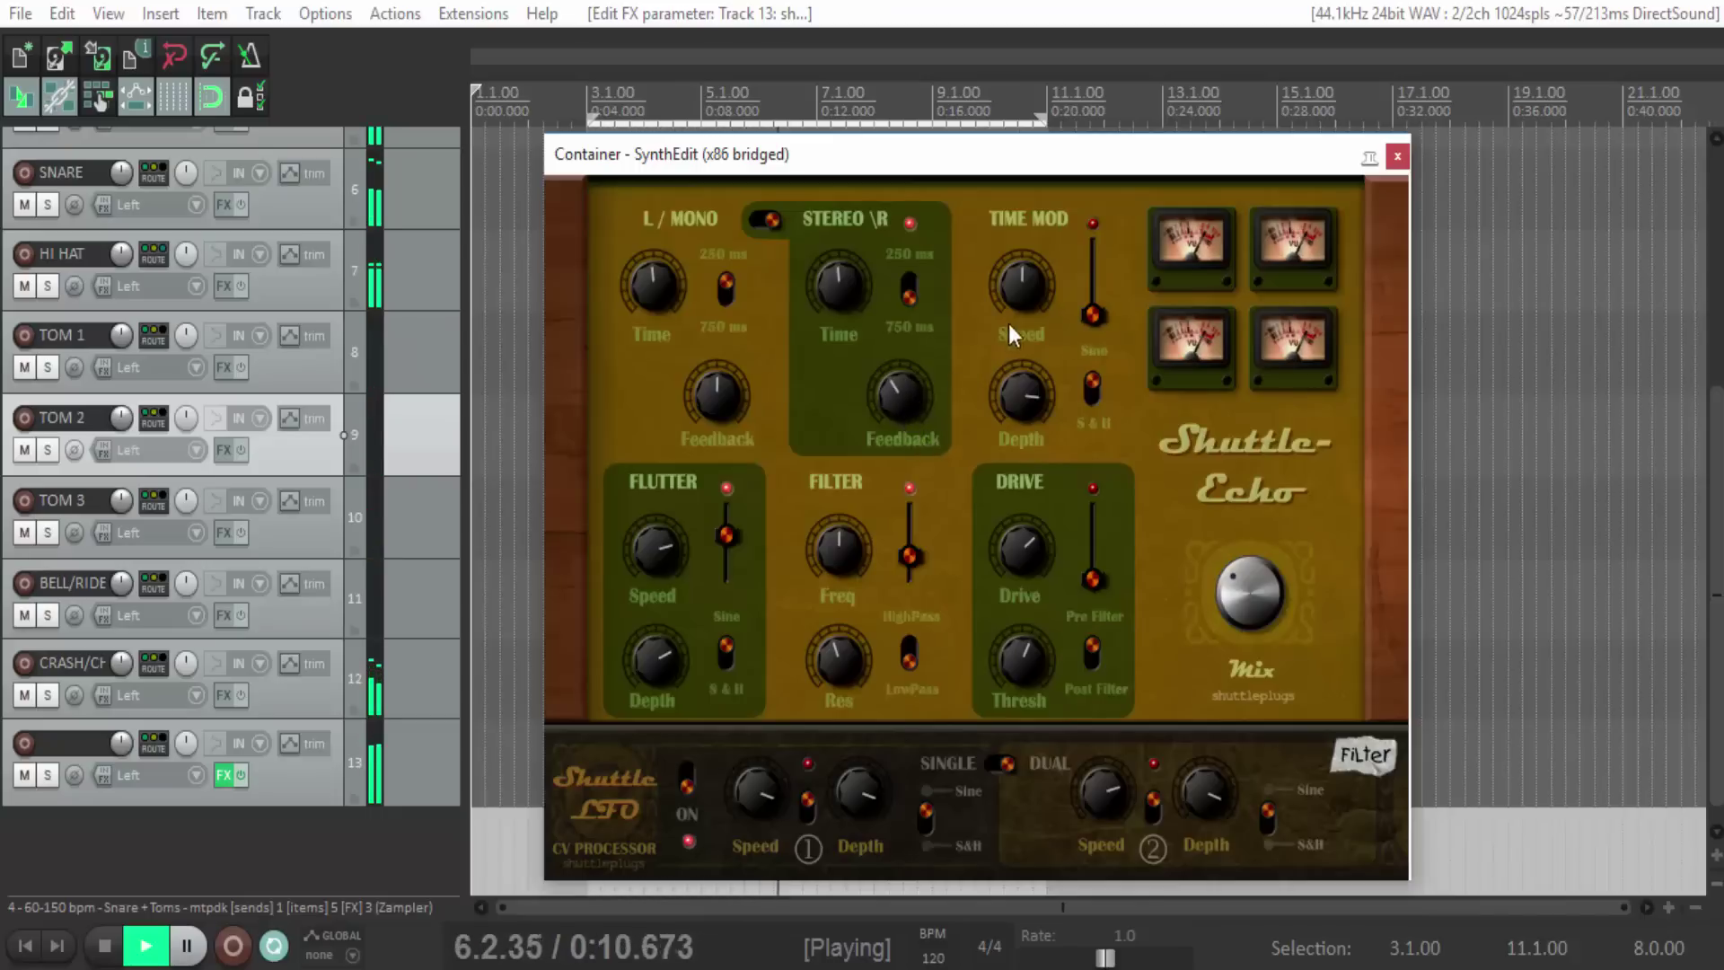
# Try out the Time Mod by raising its slider and varying its Speed, then return the slider to near minimum.
pyautogui.moveTo(1096, 306); pyautogui.dragTo(1103, 205)
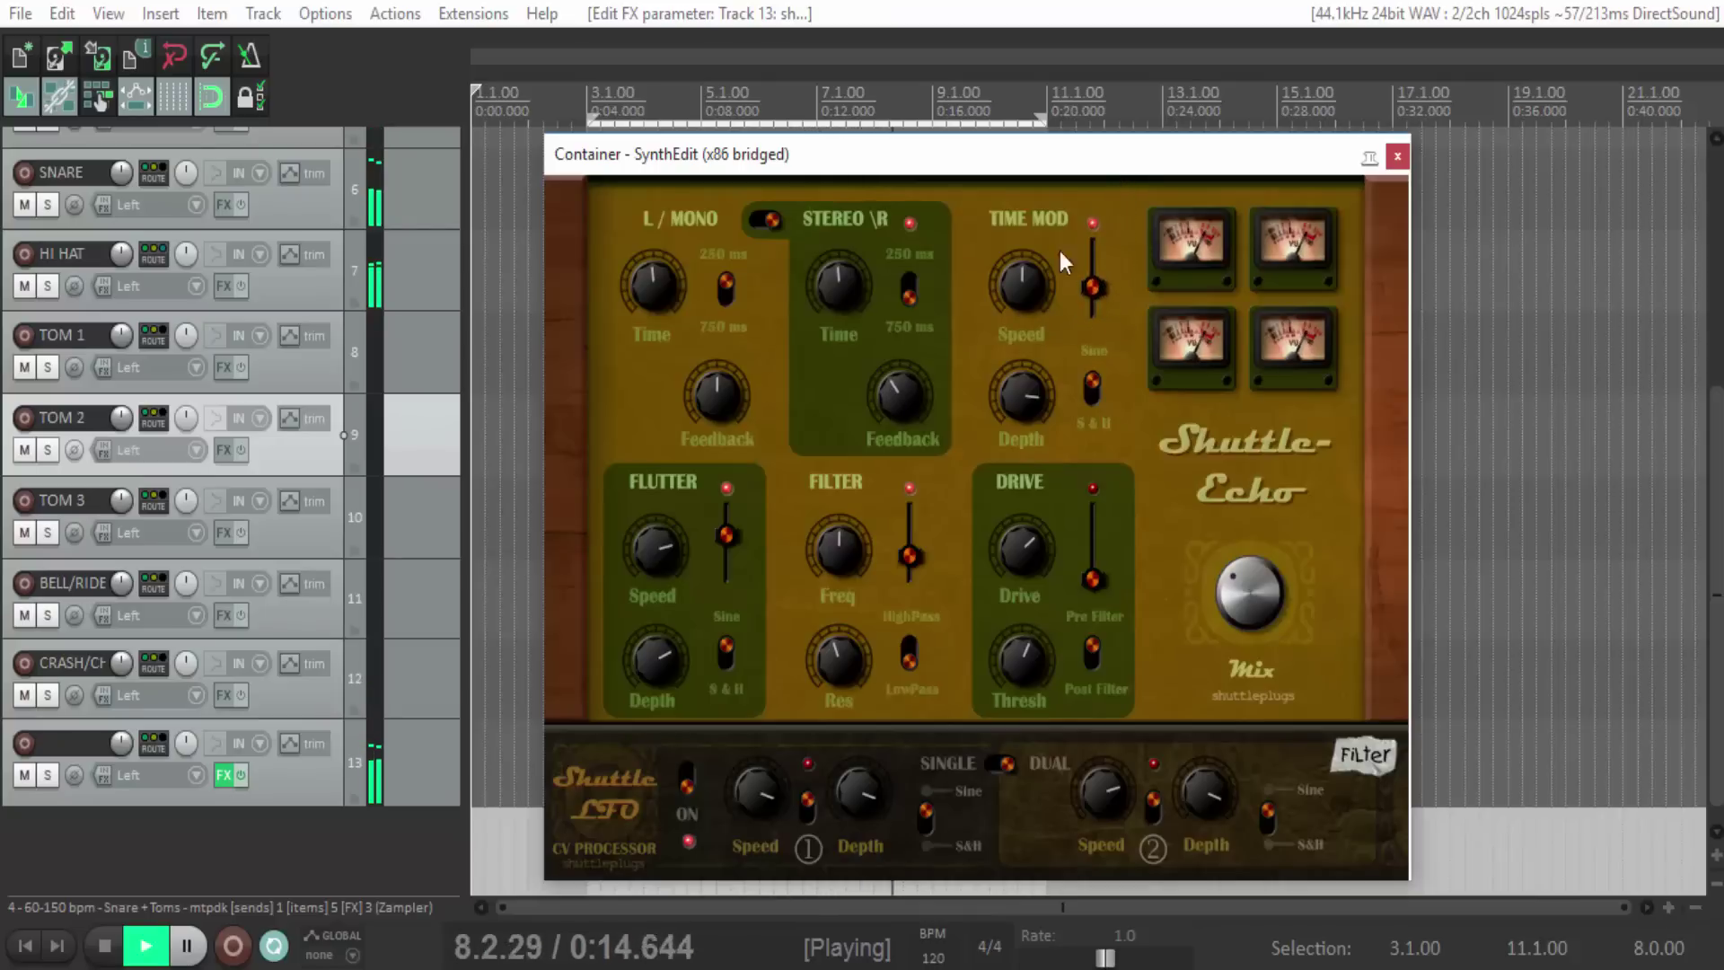
pyautogui.moveTo(1014, 283); pyautogui.dragTo(1011, 255)
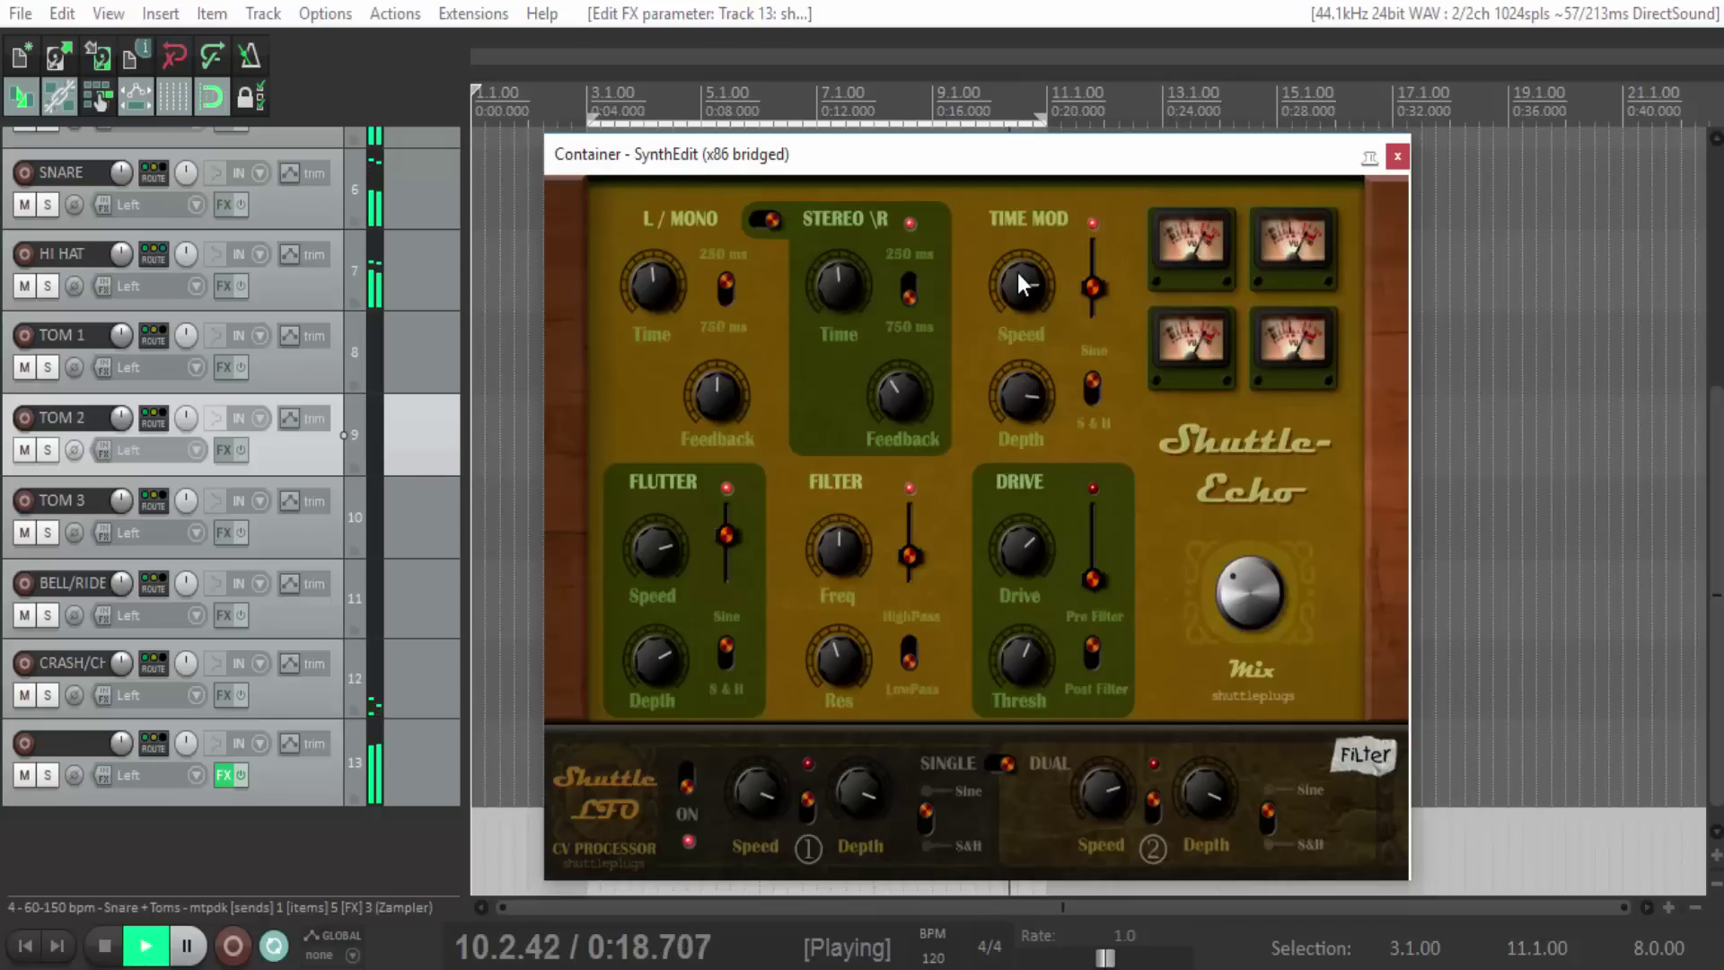
pyautogui.moveTo(1017, 273); pyautogui.dragTo(1048, 341)
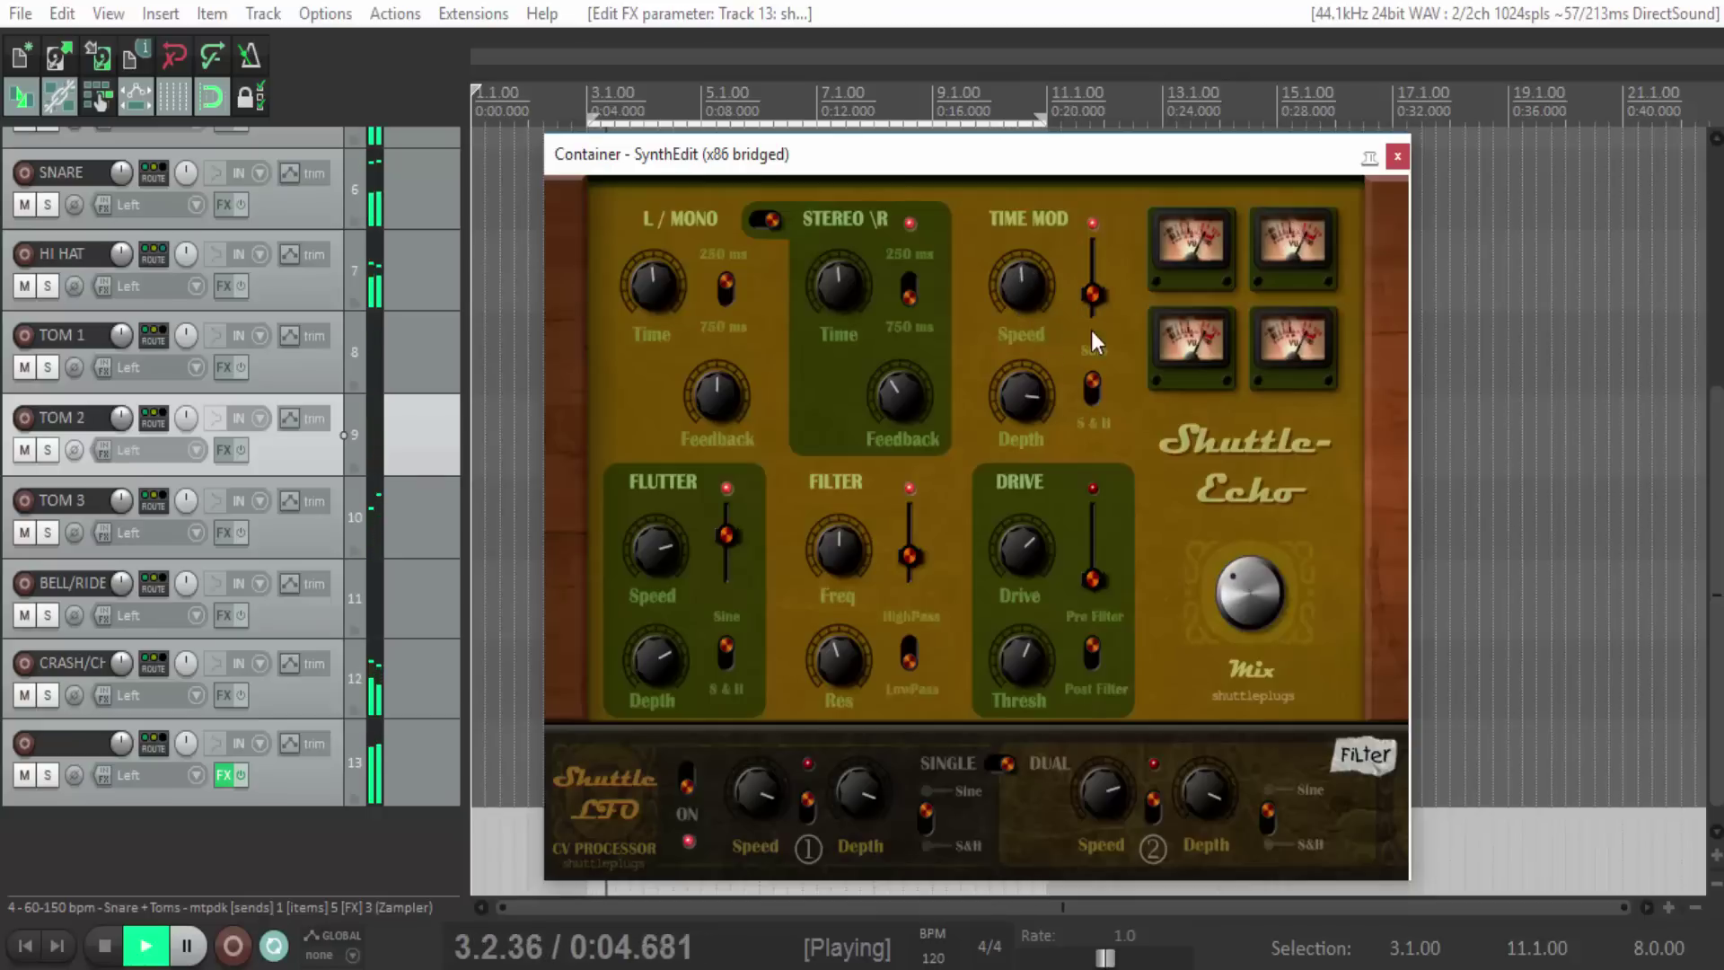
pyautogui.moveTo(1093, 288); pyautogui.dragTo(1090, 408)
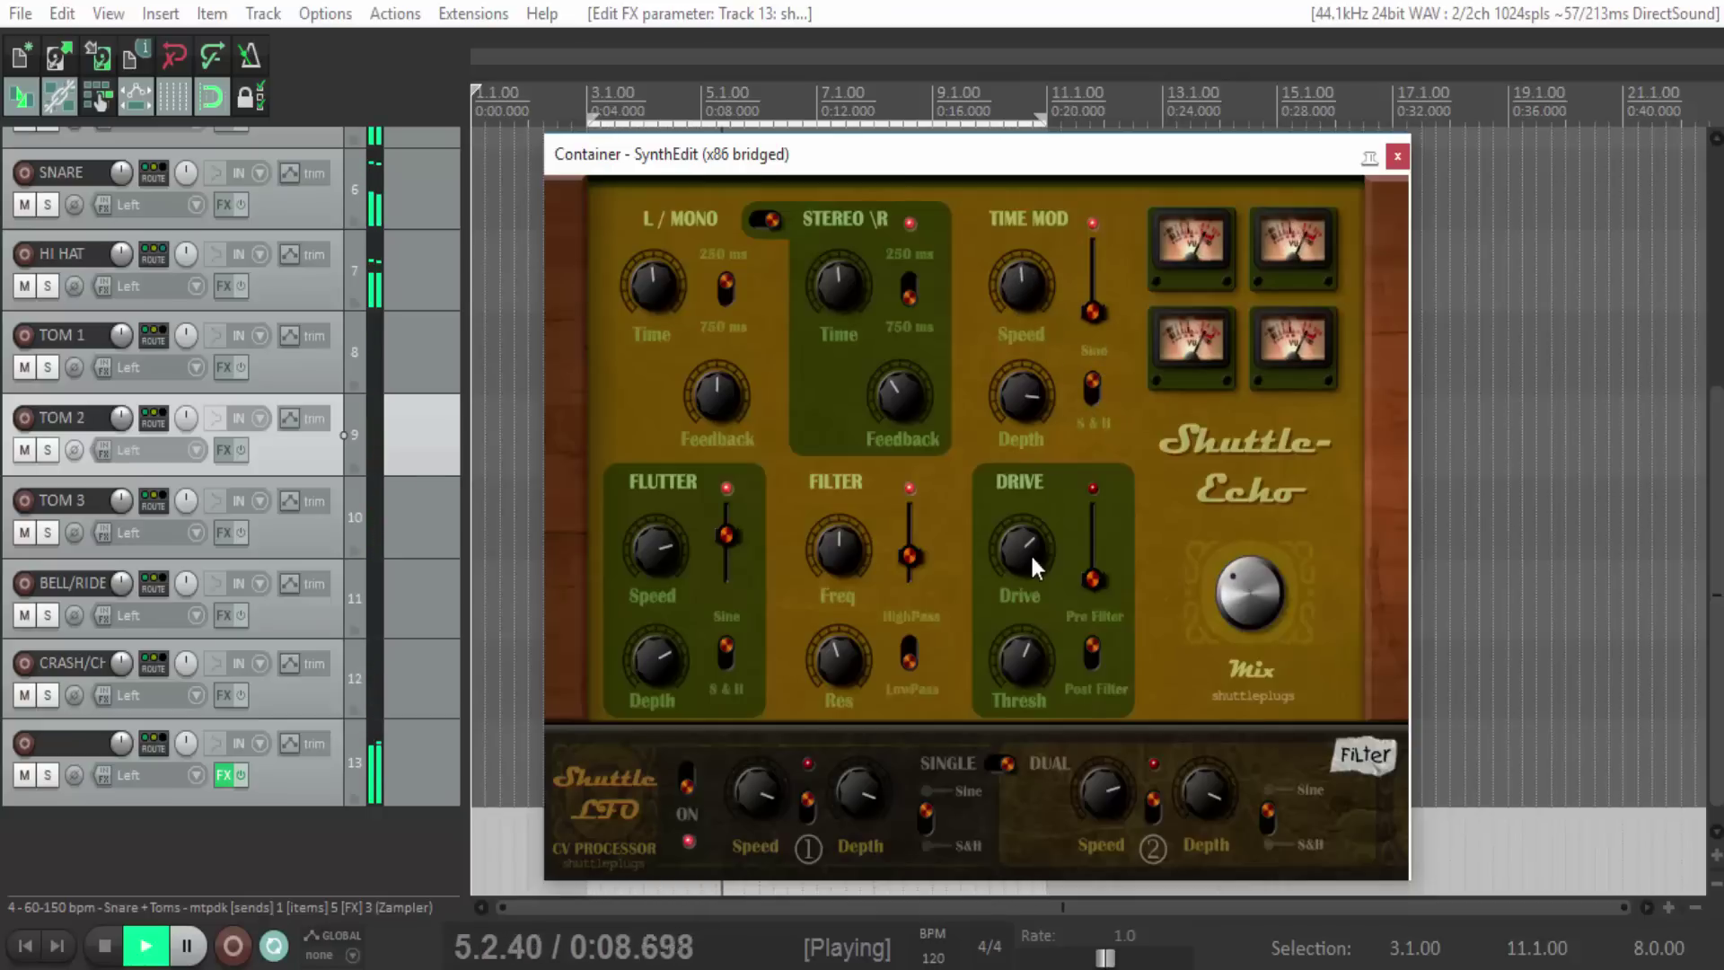
# Raise the Drive section's slider to near maximum and turn its Drive knob down to about ten o'clock.
pyautogui.moveTo(1097, 567); pyautogui.dragTo(1108, 481)
pyautogui.moveTo(1082, 541); pyautogui.dragTo(1009, 512)
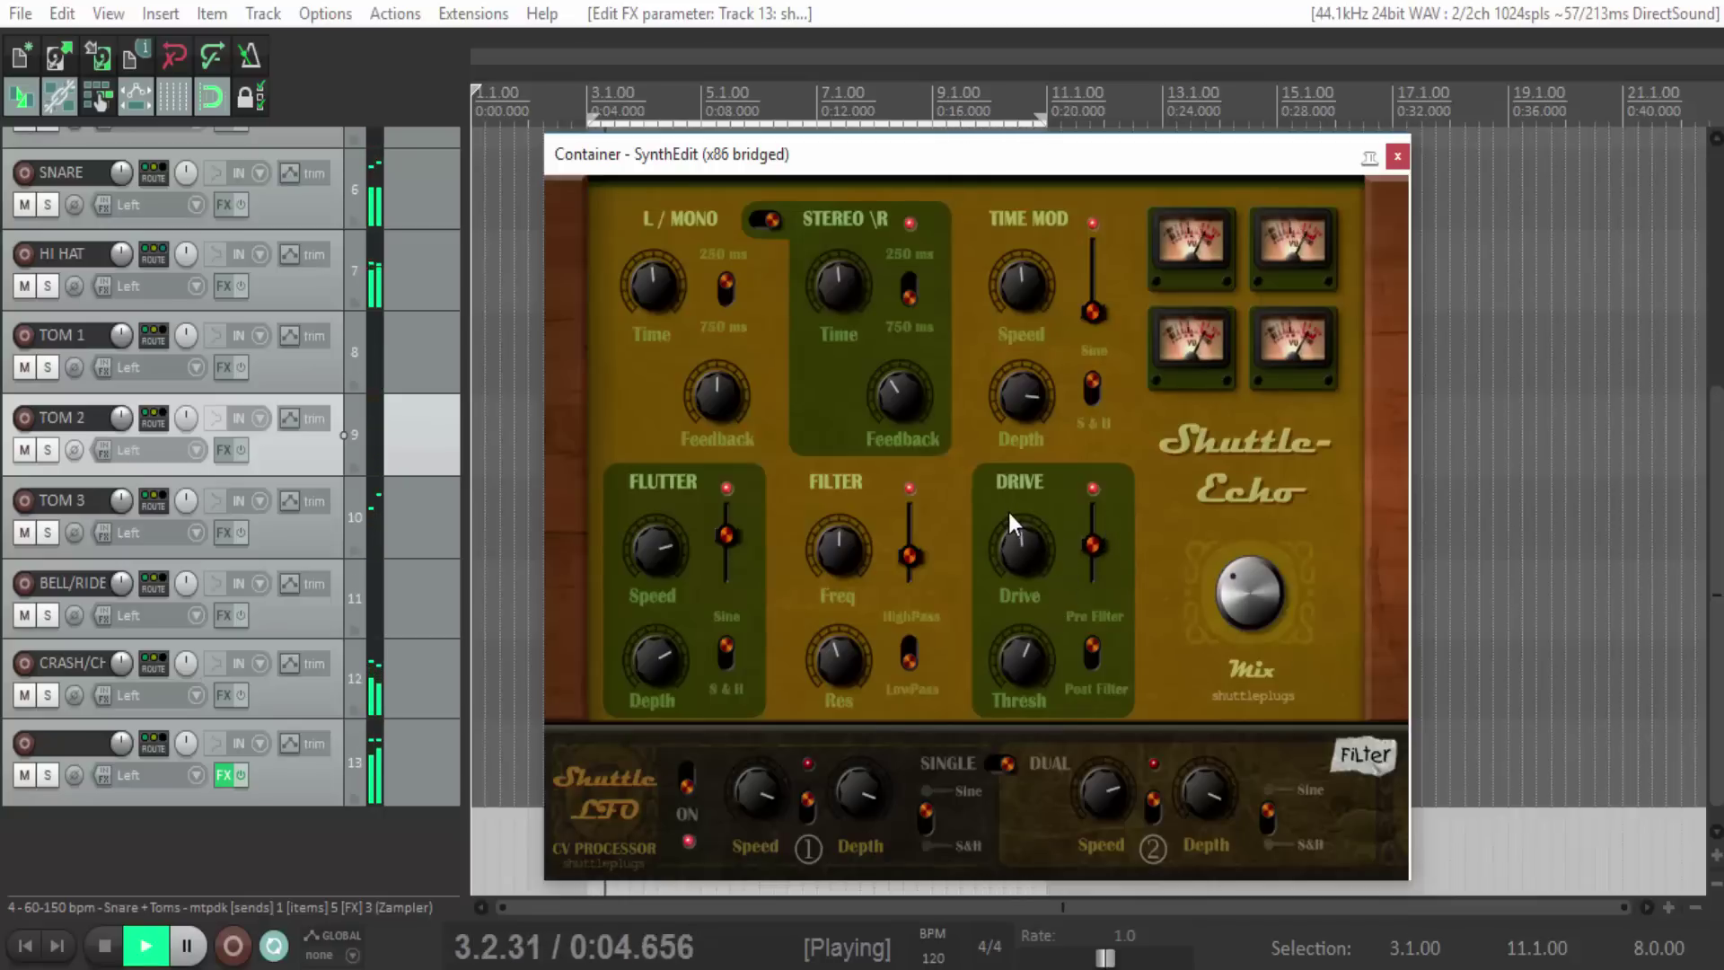
pyautogui.moveTo(1099, 544); pyautogui.dragTo(1099, 495)
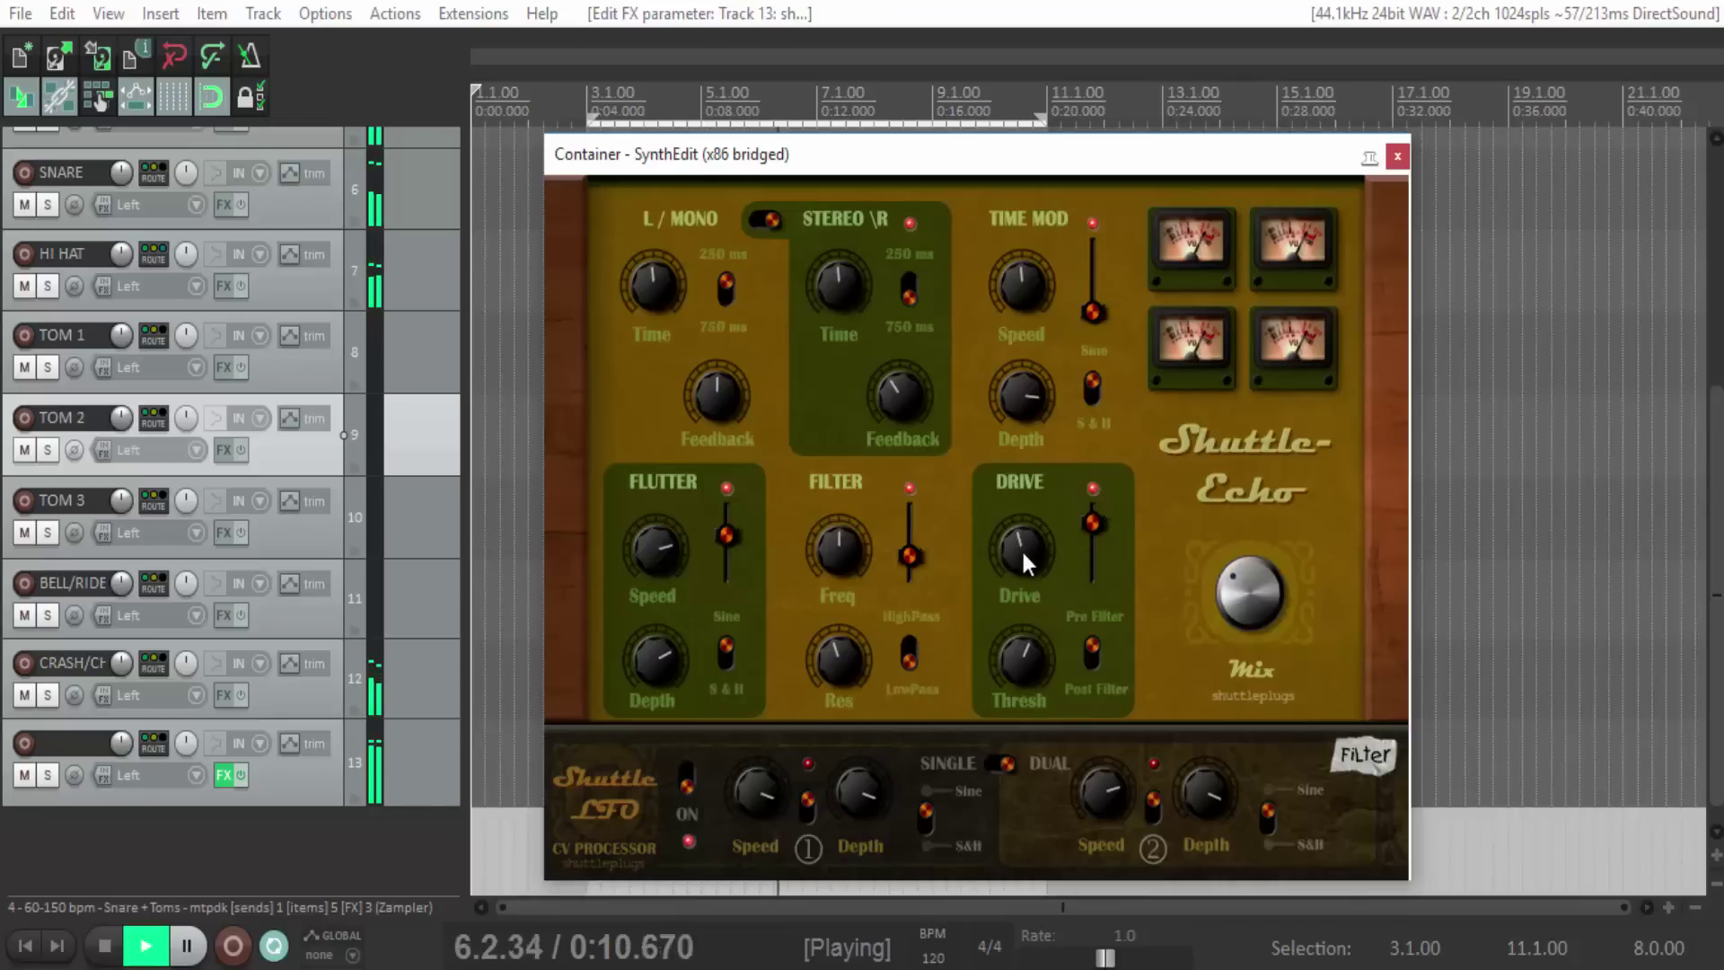
pyautogui.moveTo(1021, 547); pyautogui.dragTo(1097, 498)
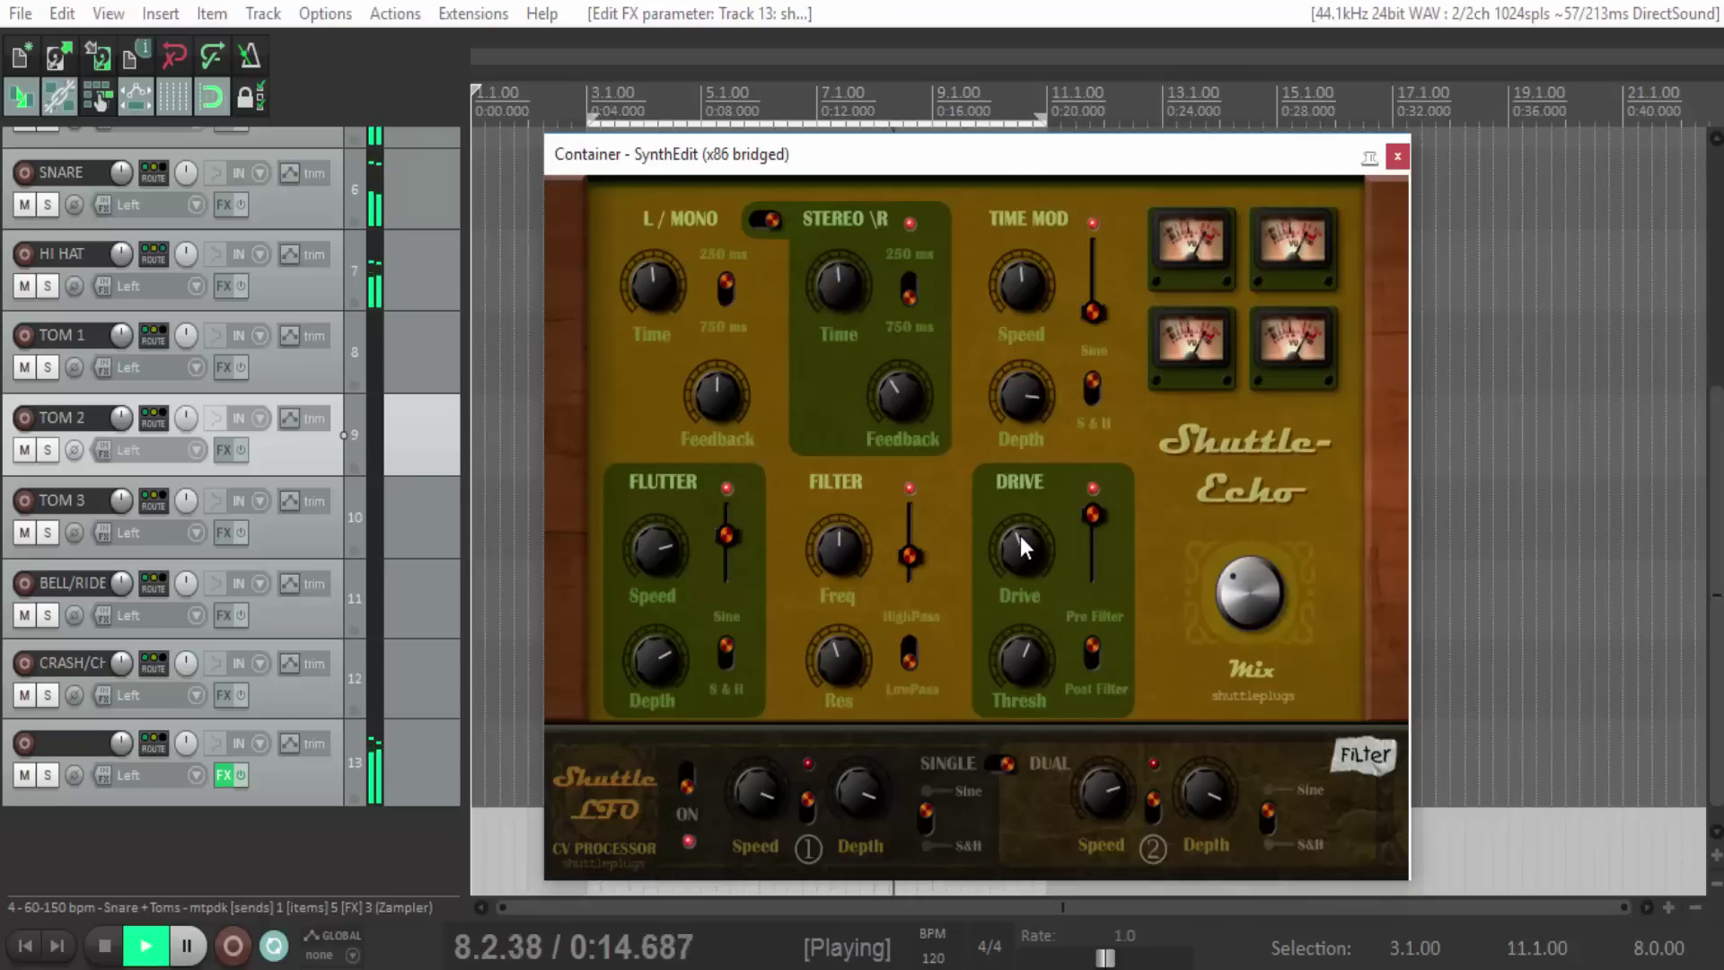
# Raise the Filter section's slider to maximum and sweep its Freq knob, leaving it at about two o'clock.
pyautogui.moveTo(903, 551); pyautogui.dragTo(925, 519)
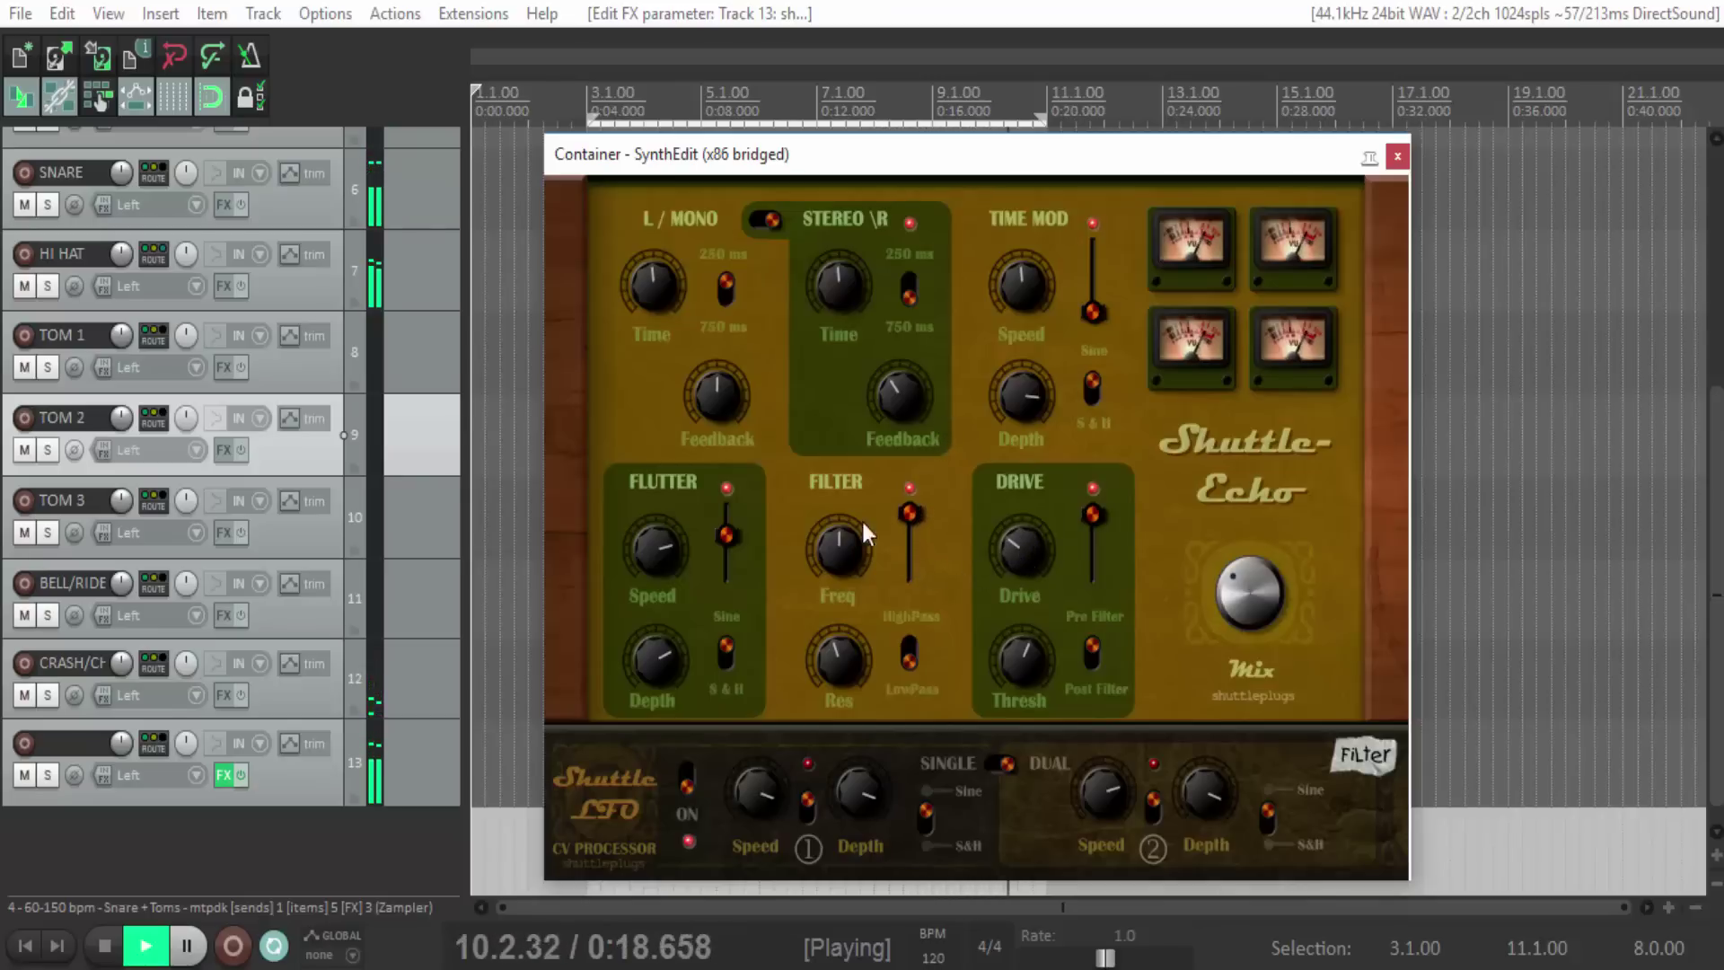
pyautogui.moveTo(836, 550); pyautogui.dragTo(883, 687)
pyautogui.moveTo(837, 535); pyautogui.dragTo(880, 544)
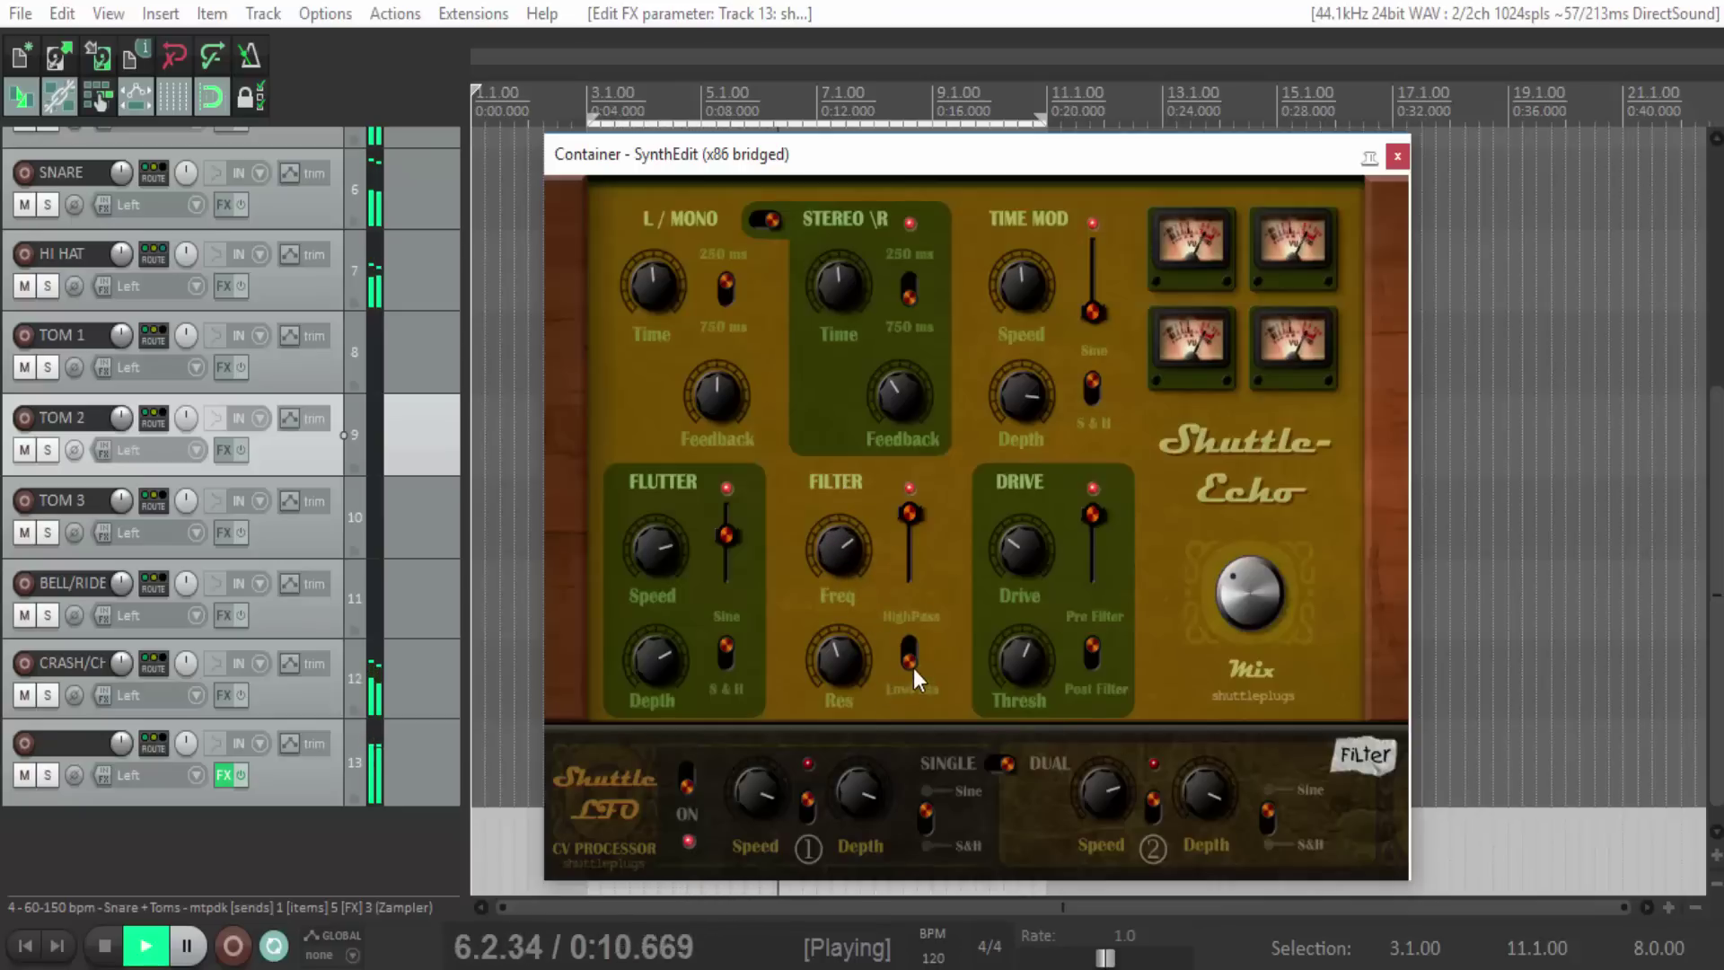
# Lower the Filter slider to mid-travel, centre Freq, switch it to HighPass, raise Res to about four o'clock, and try the Flutter waveform switch.
pyautogui.moveTo(908, 516); pyautogui.dragTo(940, 681)
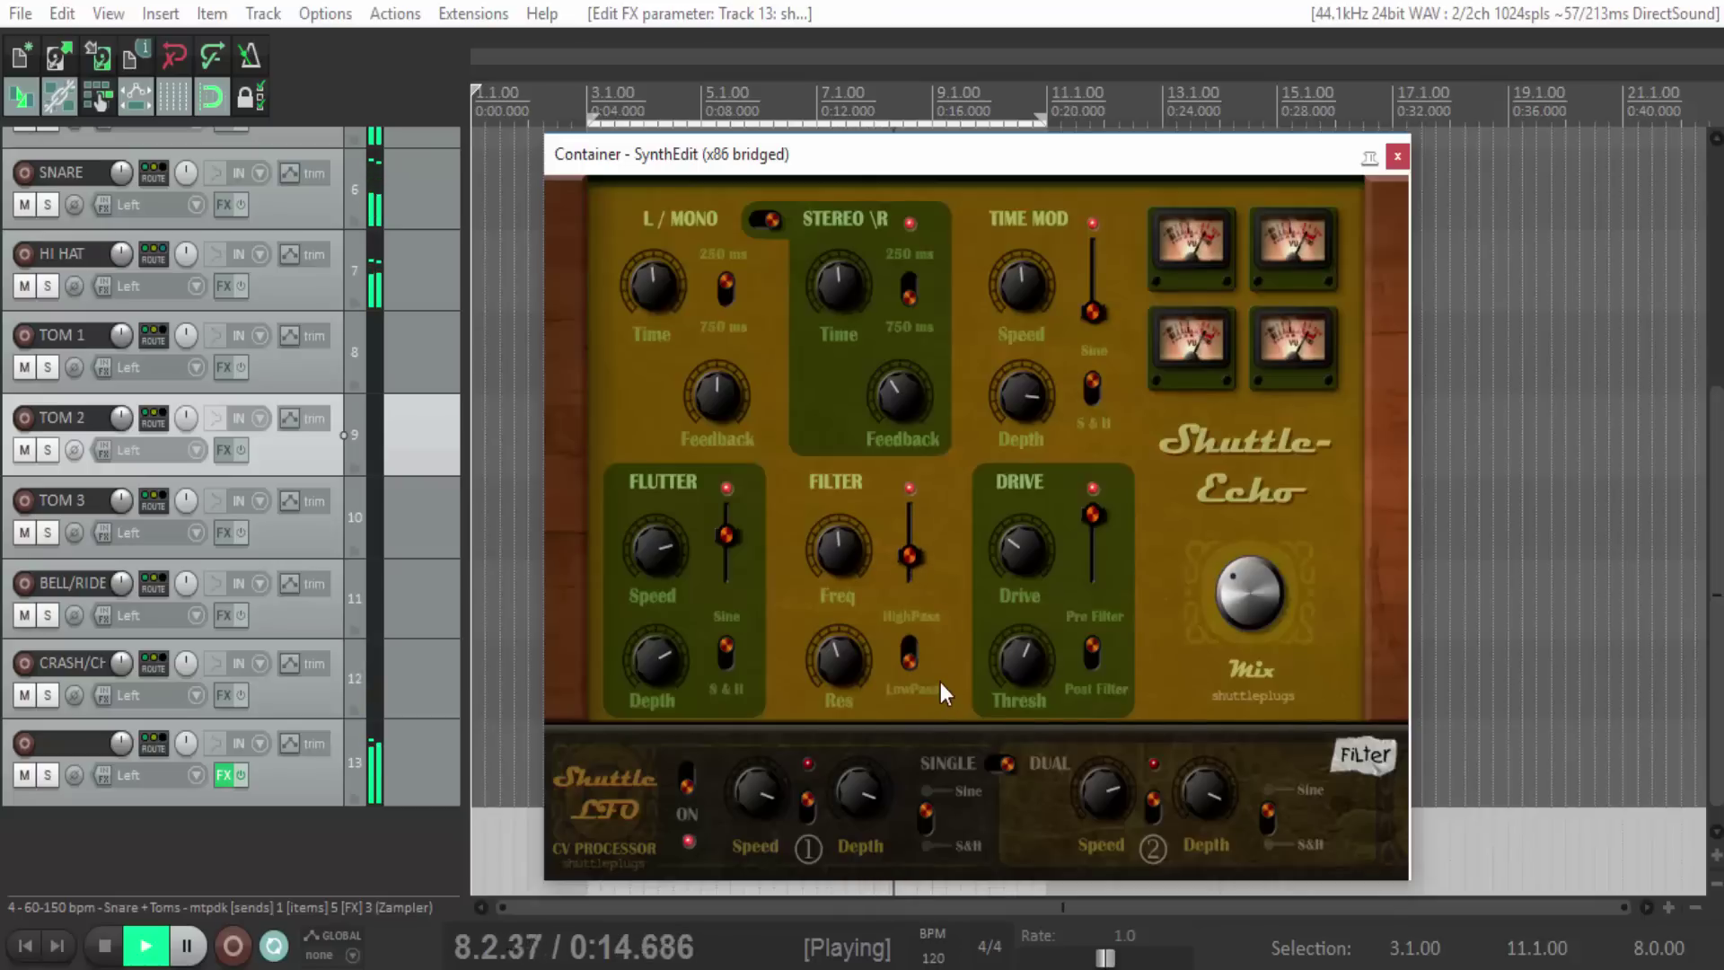
pyautogui.moveTo(843, 657); pyautogui.dragTo(832, 585)
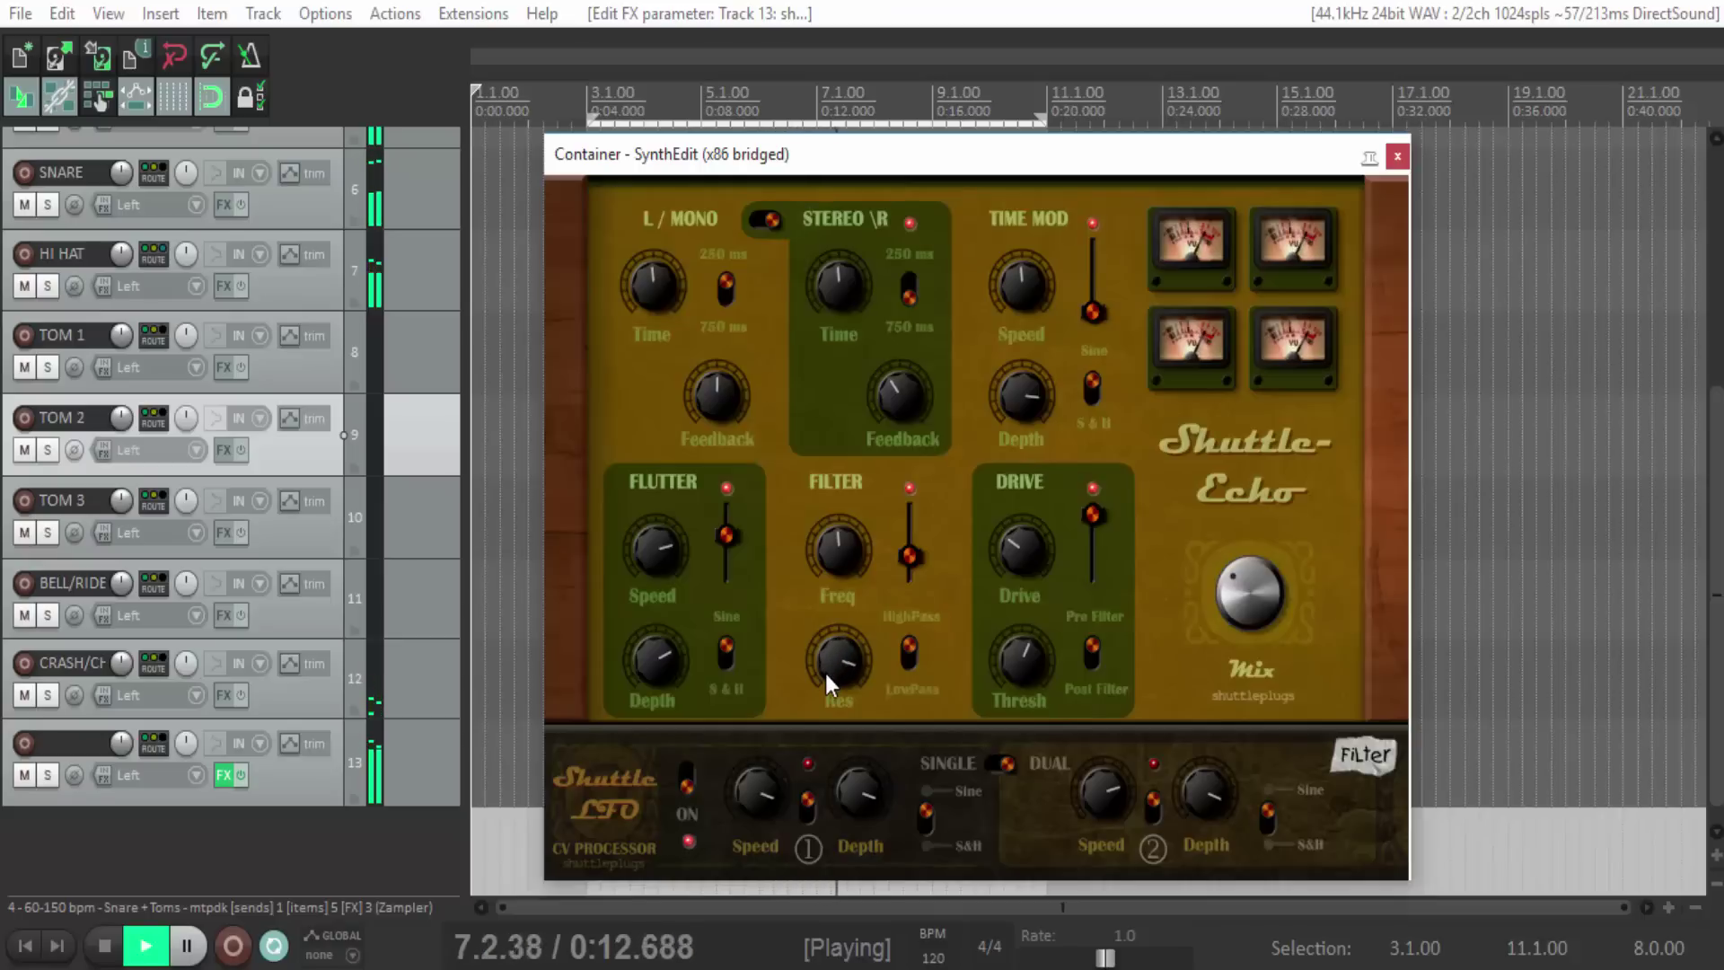
pyautogui.click(727, 652)
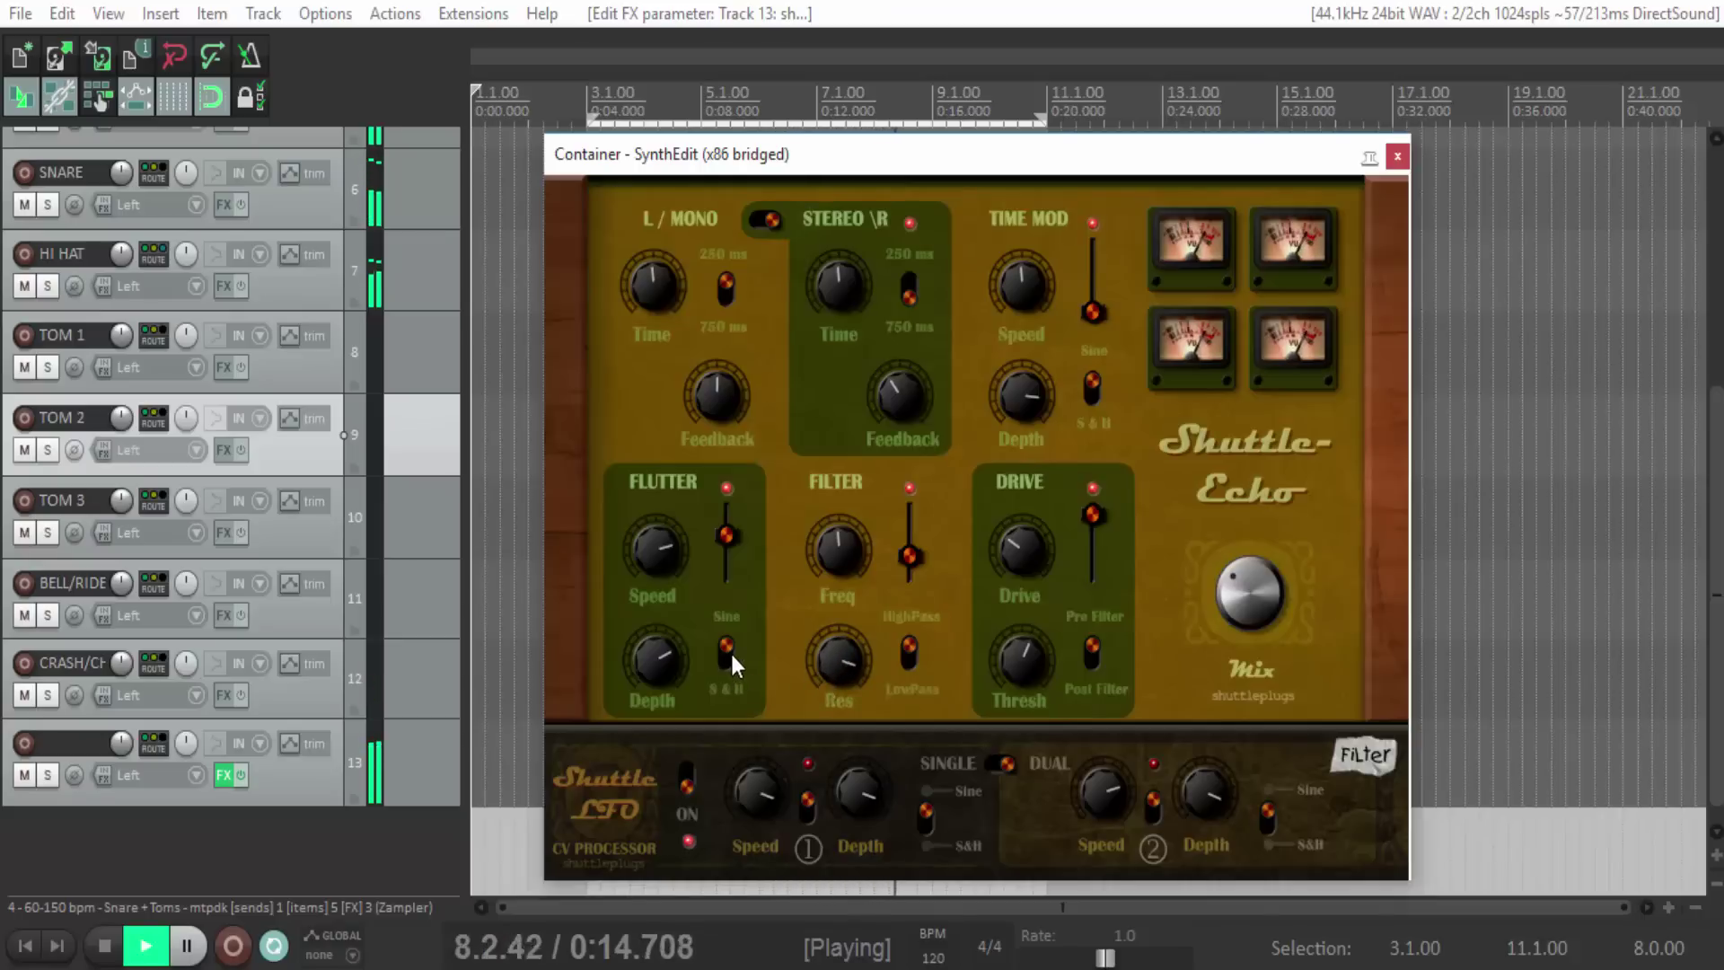
pyautogui.click(728, 666)
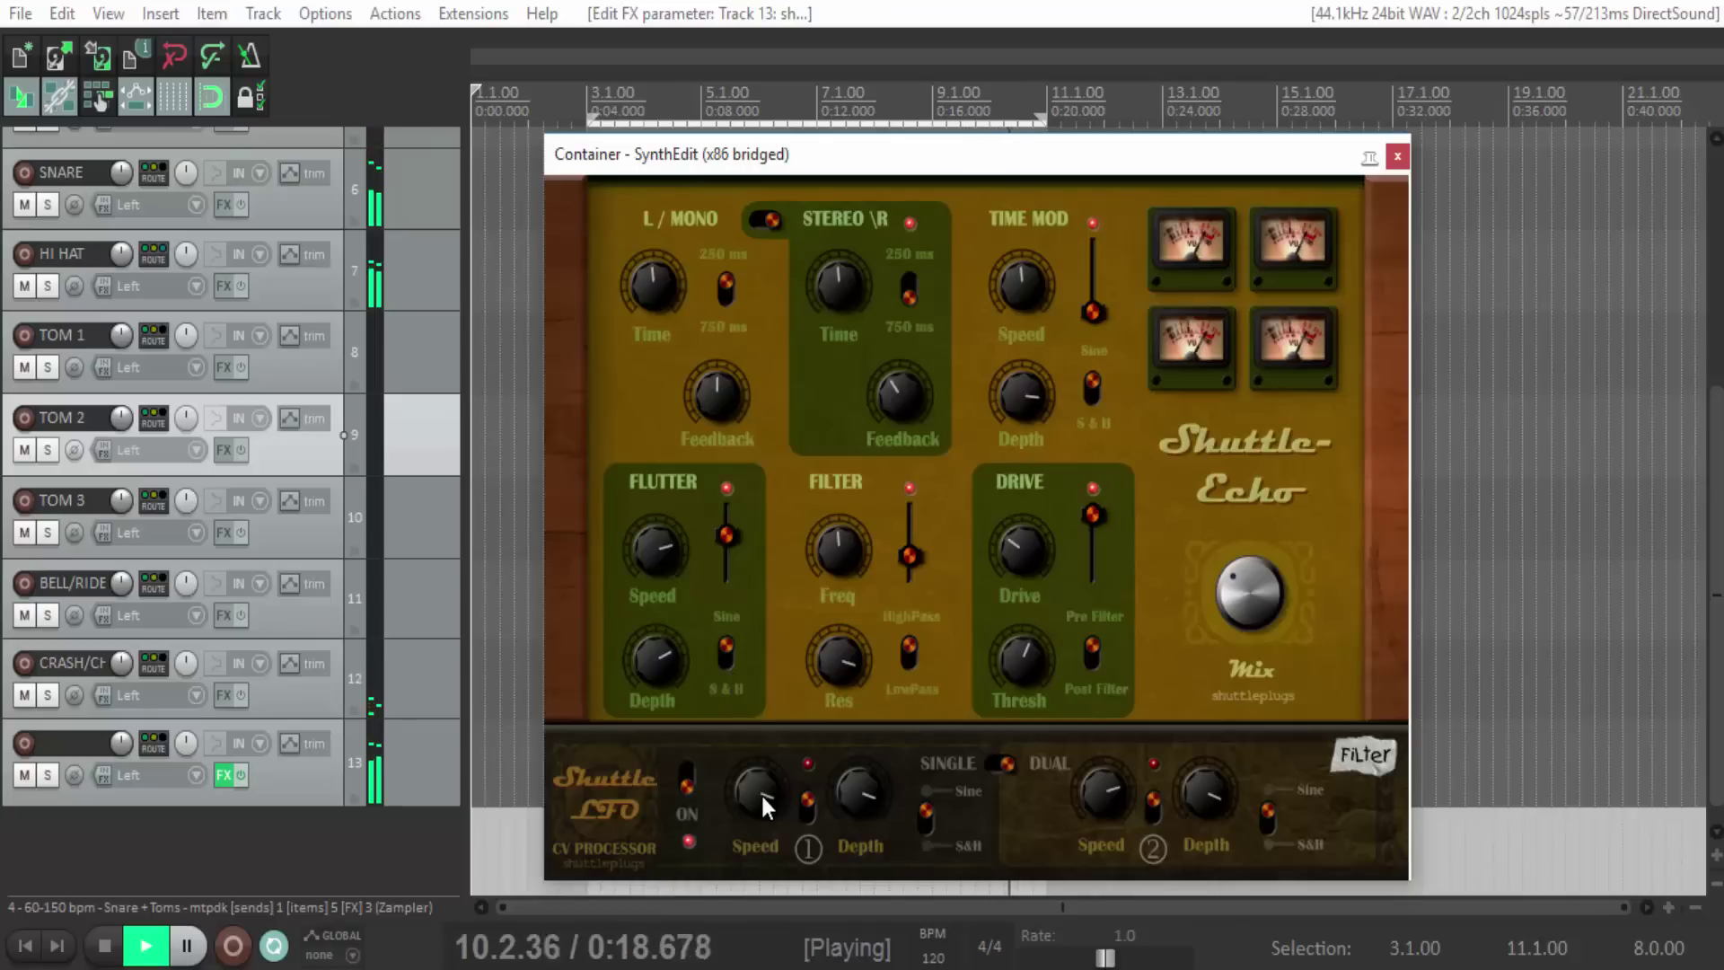
# Lower the LFO 1 Depth slightly and sweep the LFO 2 Speed down and up, leaving it at about three o'clock.
pyautogui.moveTo(870, 800); pyautogui.dragTo(848, 773)
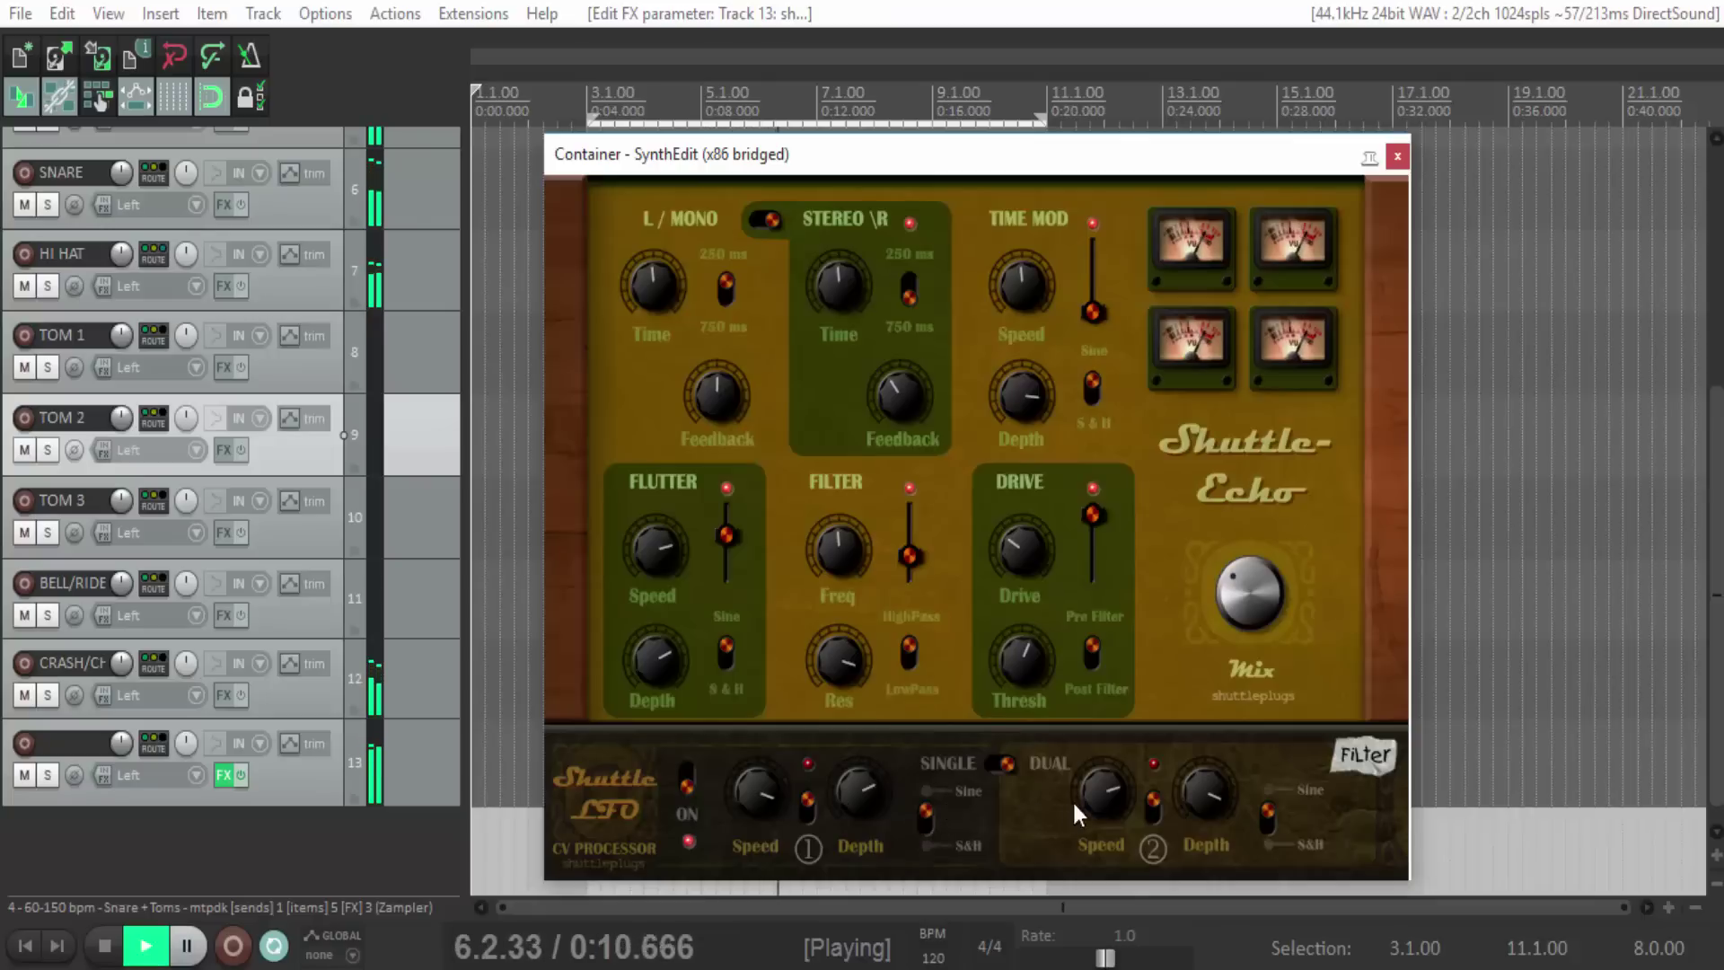
pyautogui.moveTo(1103, 787); pyautogui.dragTo(1142, 941)
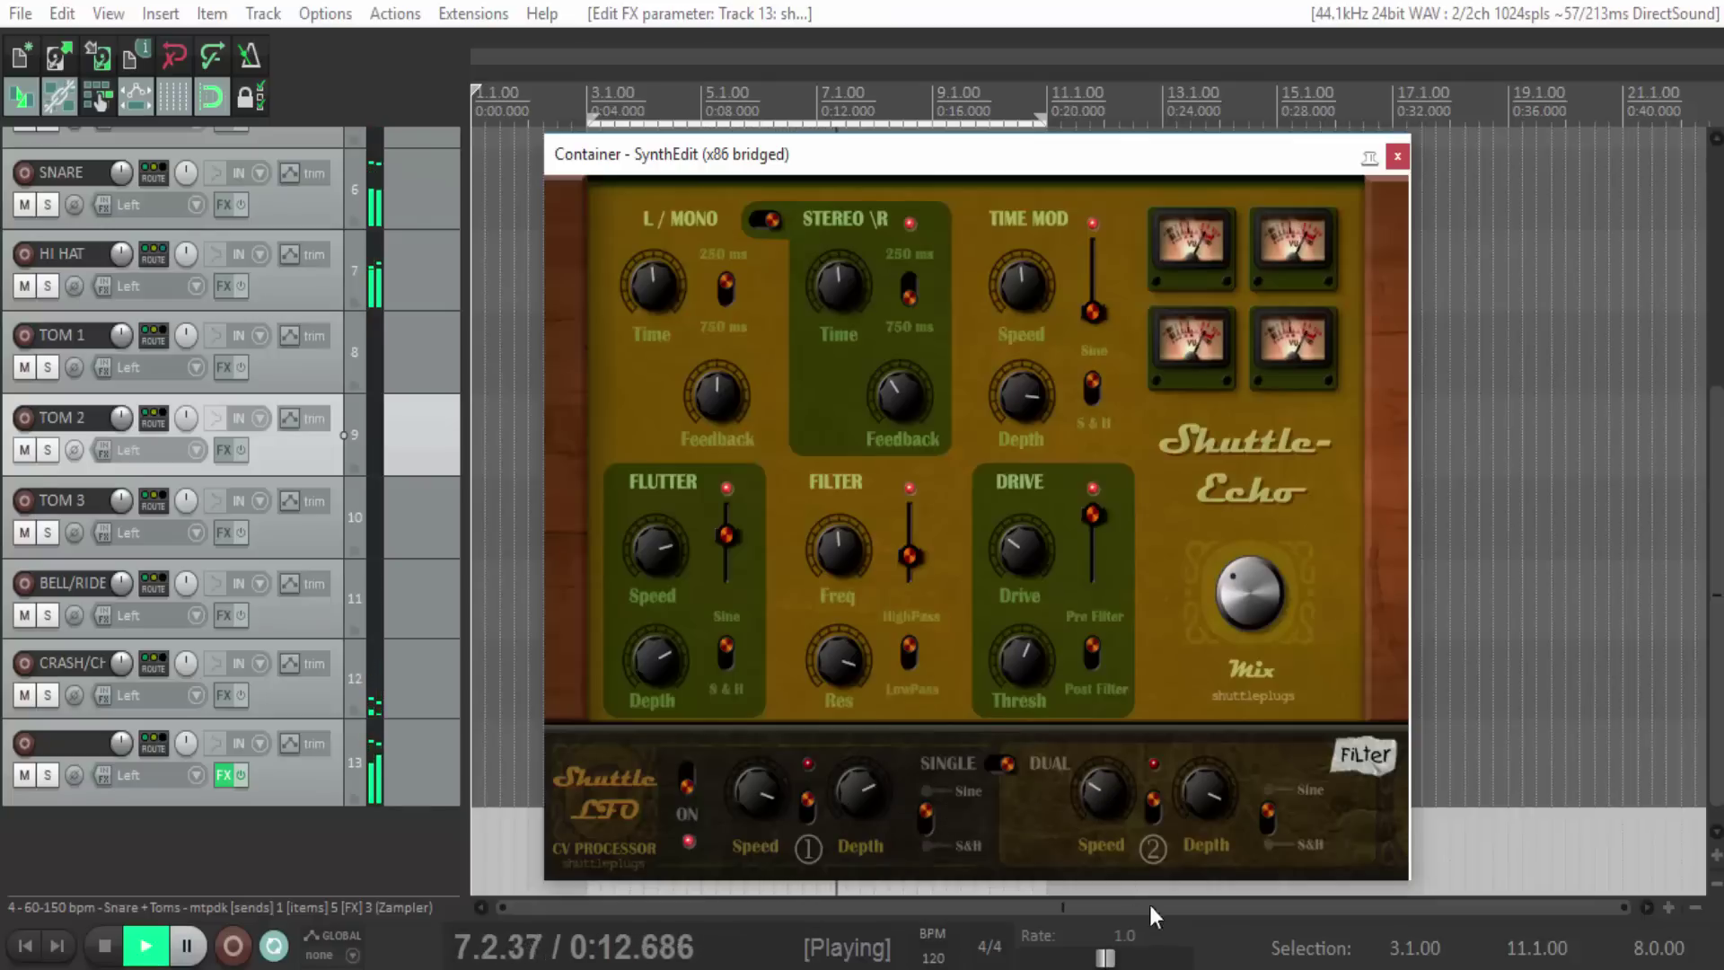
pyautogui.moveTo(1096, 794); pyautogui.dragTo(1124, 637)
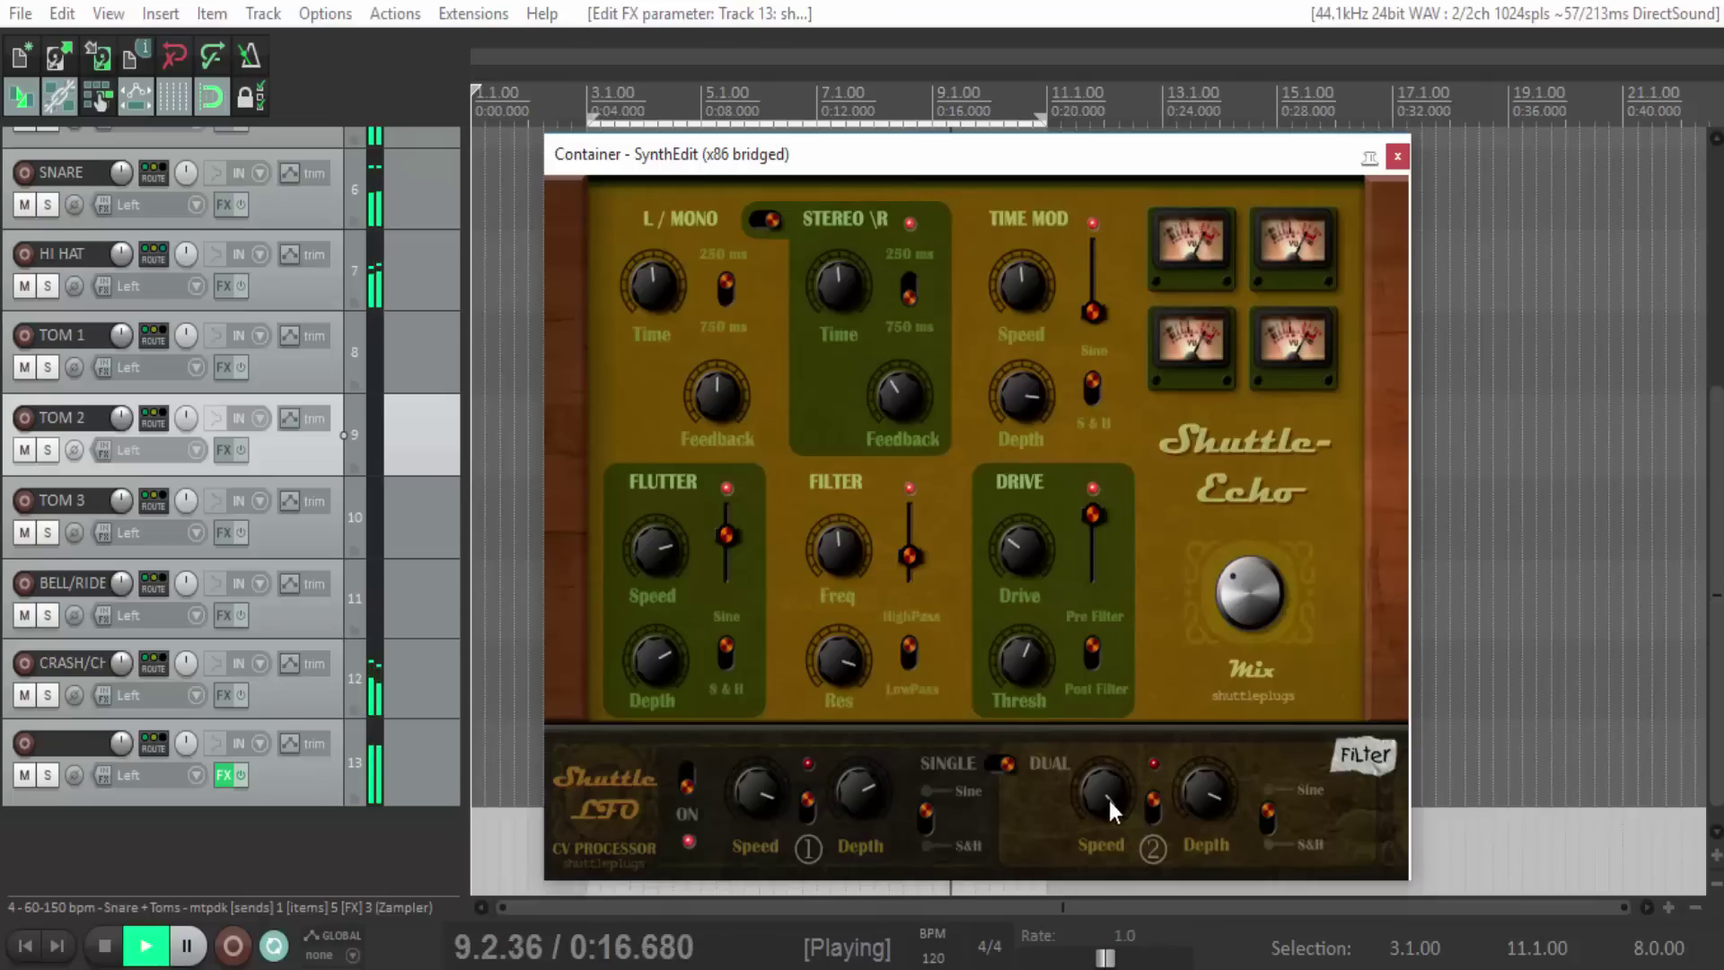
pyautogui.moveTo(1146, 779); pyautogui.dragTo(1177, 820)
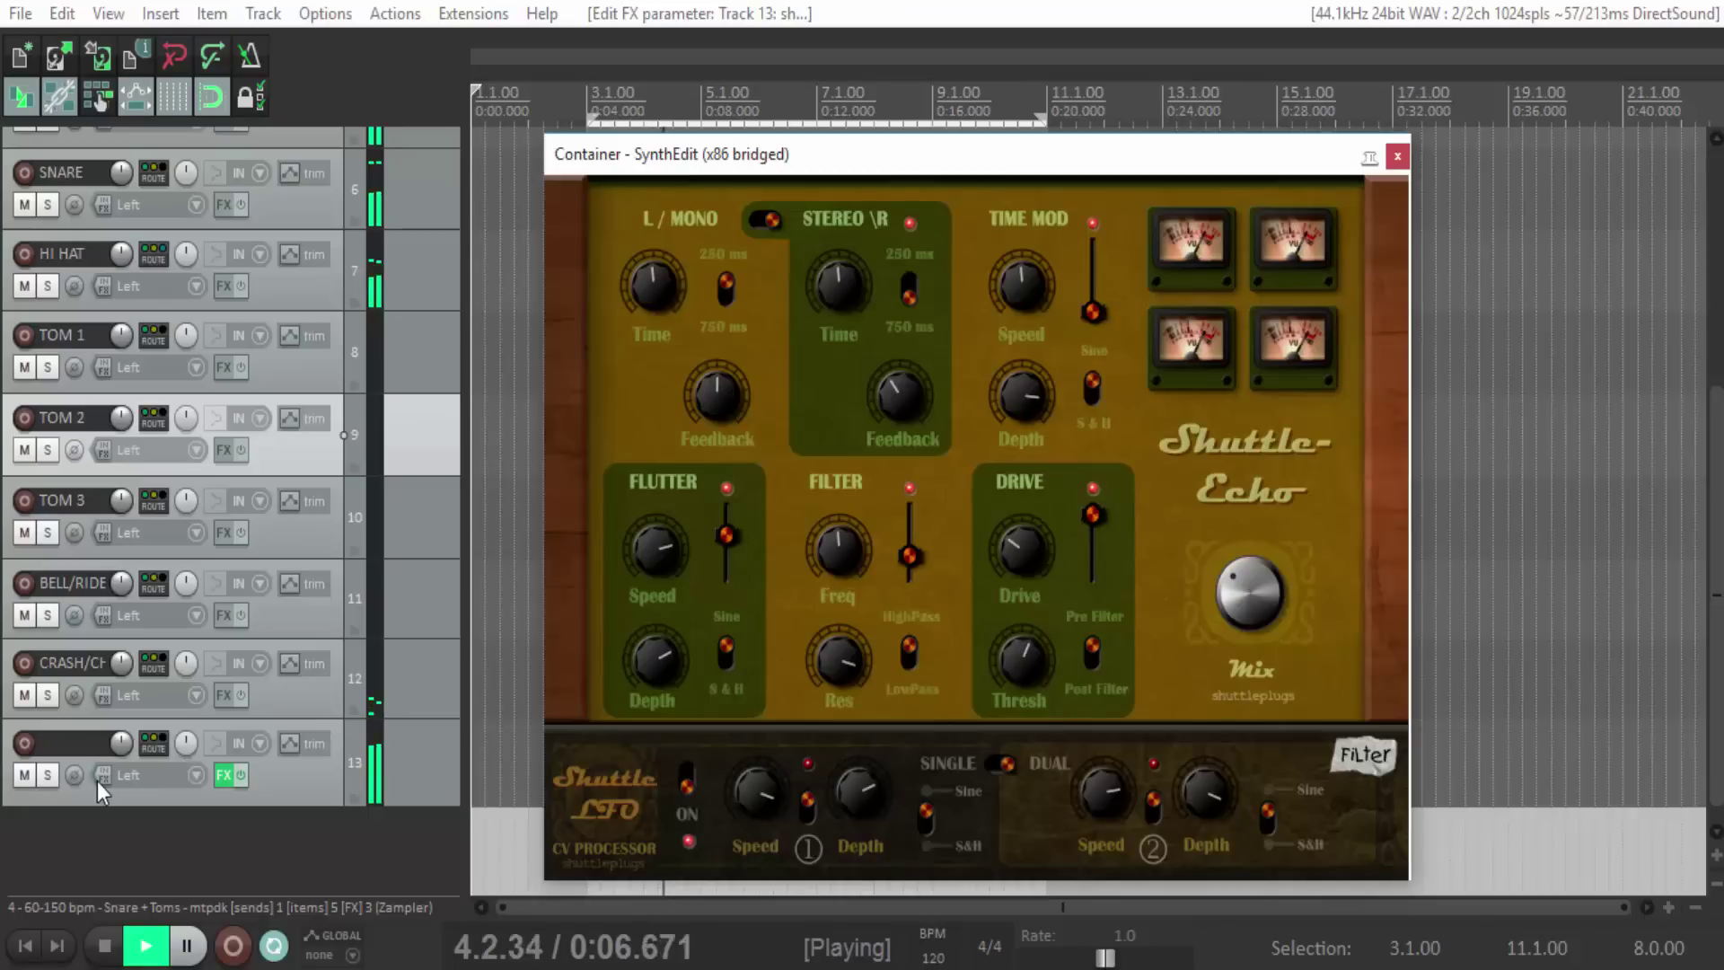
# Mute track 13 and solo tracks 1, 2 and 3 alongside the already soloed track 4.
pyautogui.click(23, 776)
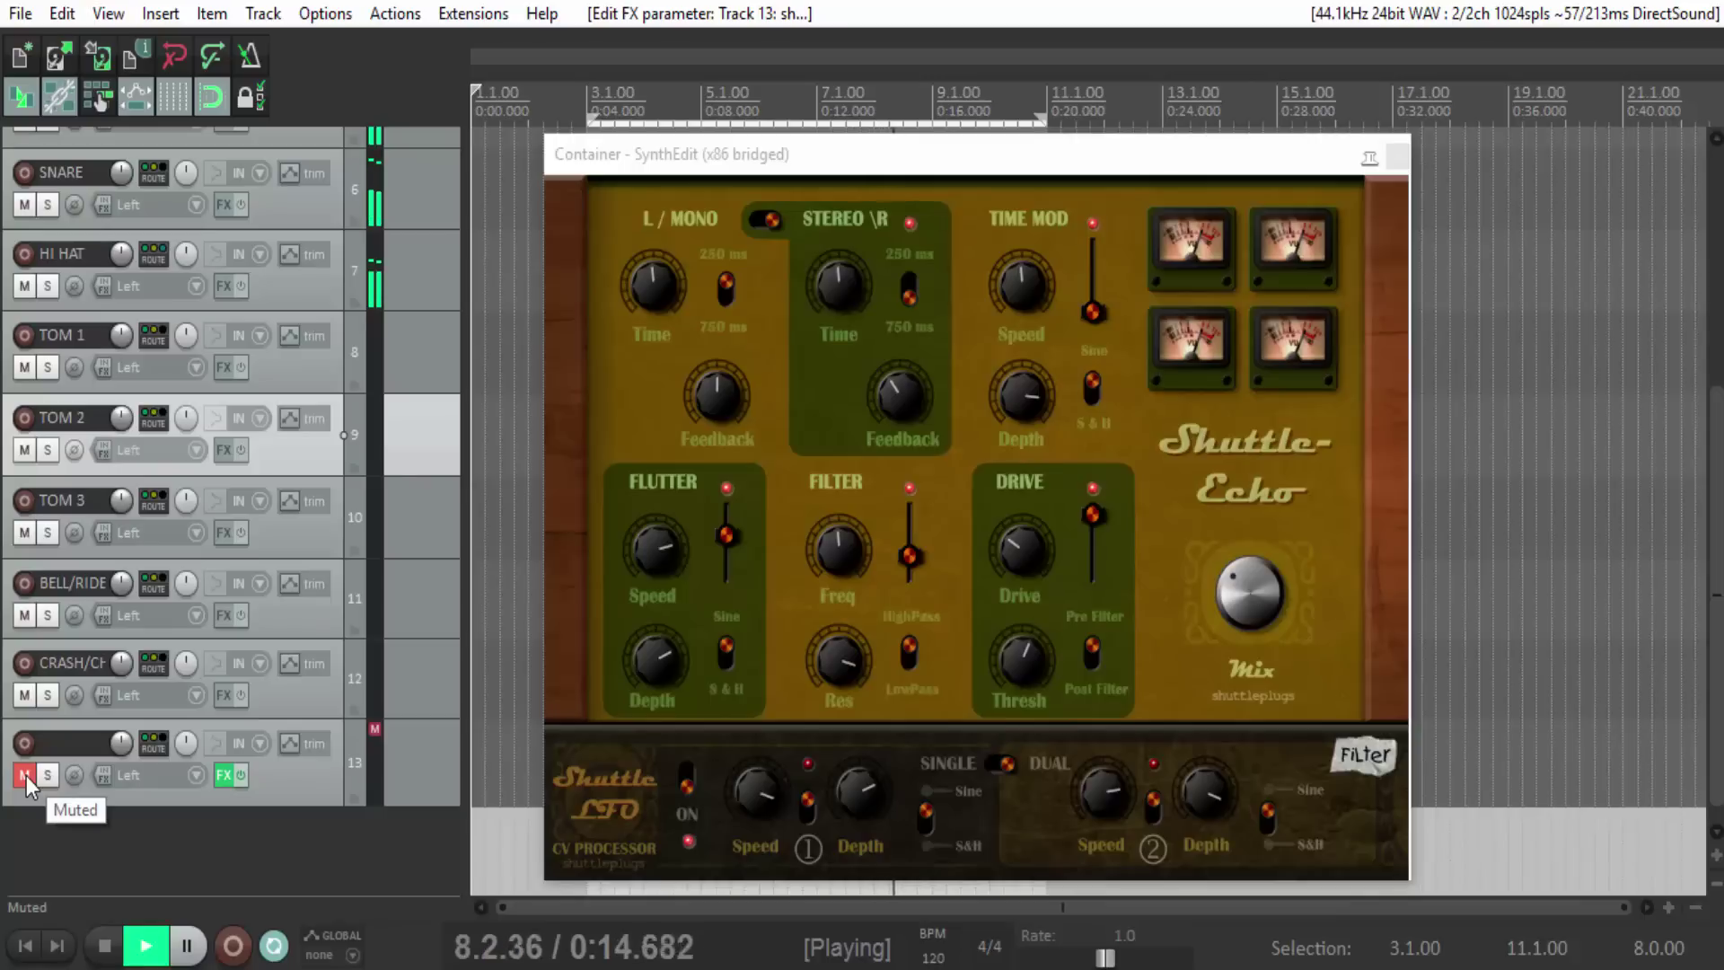
pyautogui.scroll(8, 423, 616)
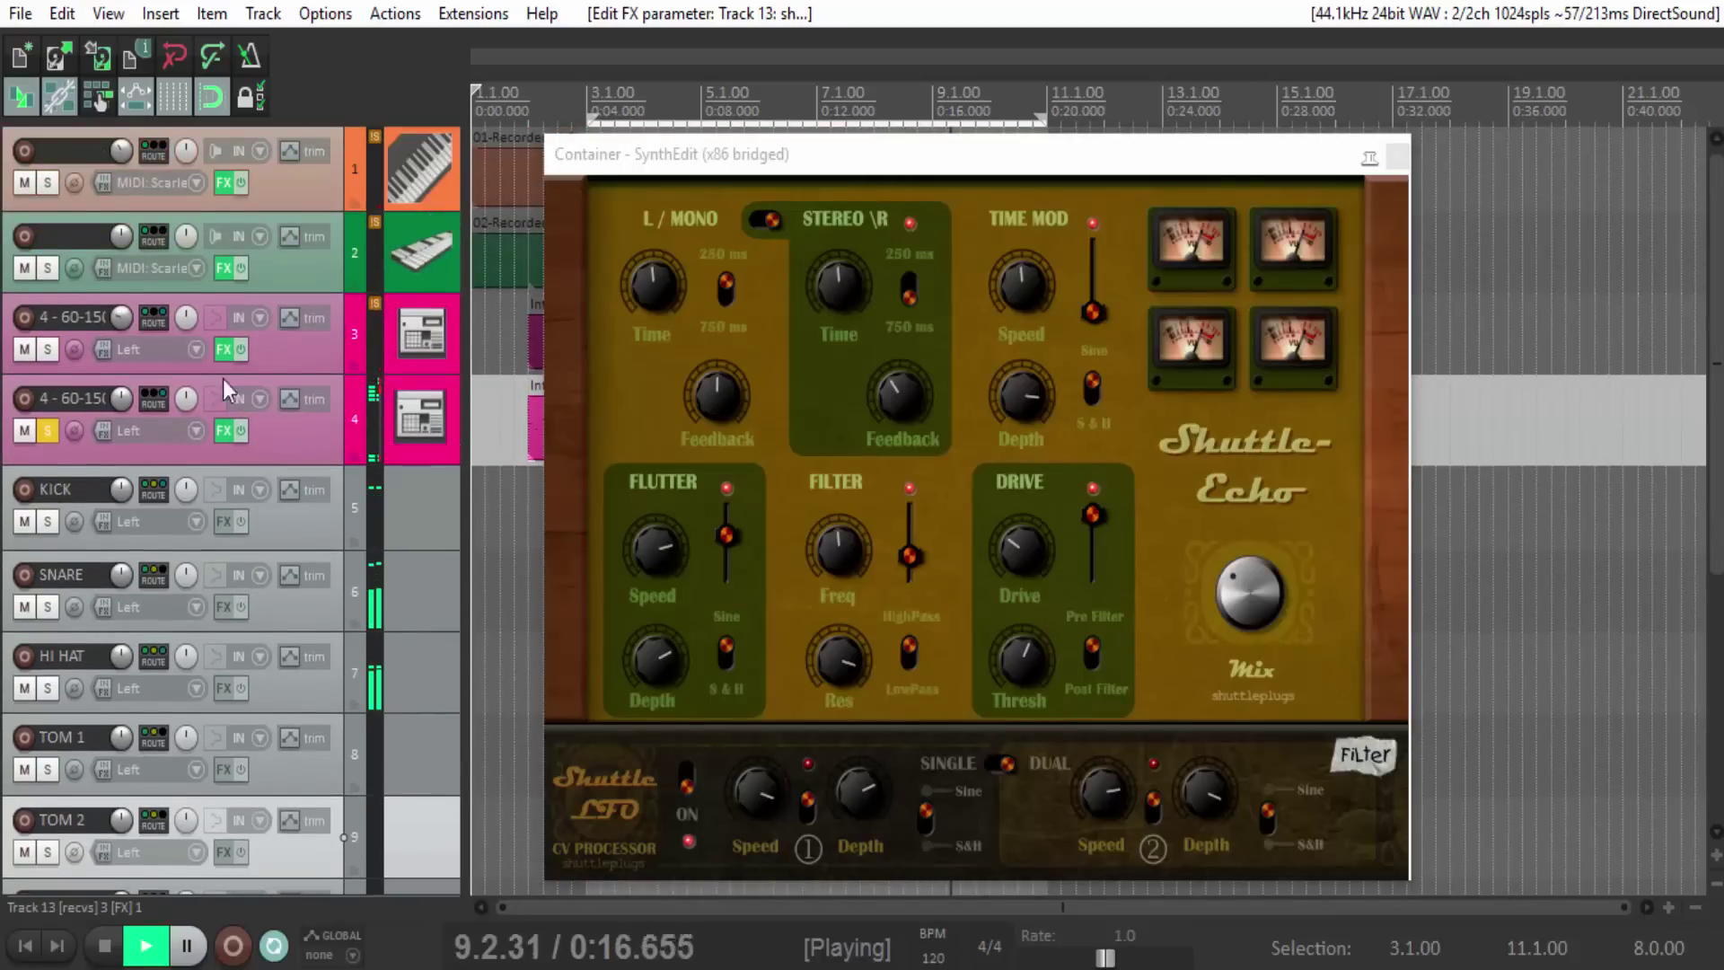
pyautogui.click(48, 268)
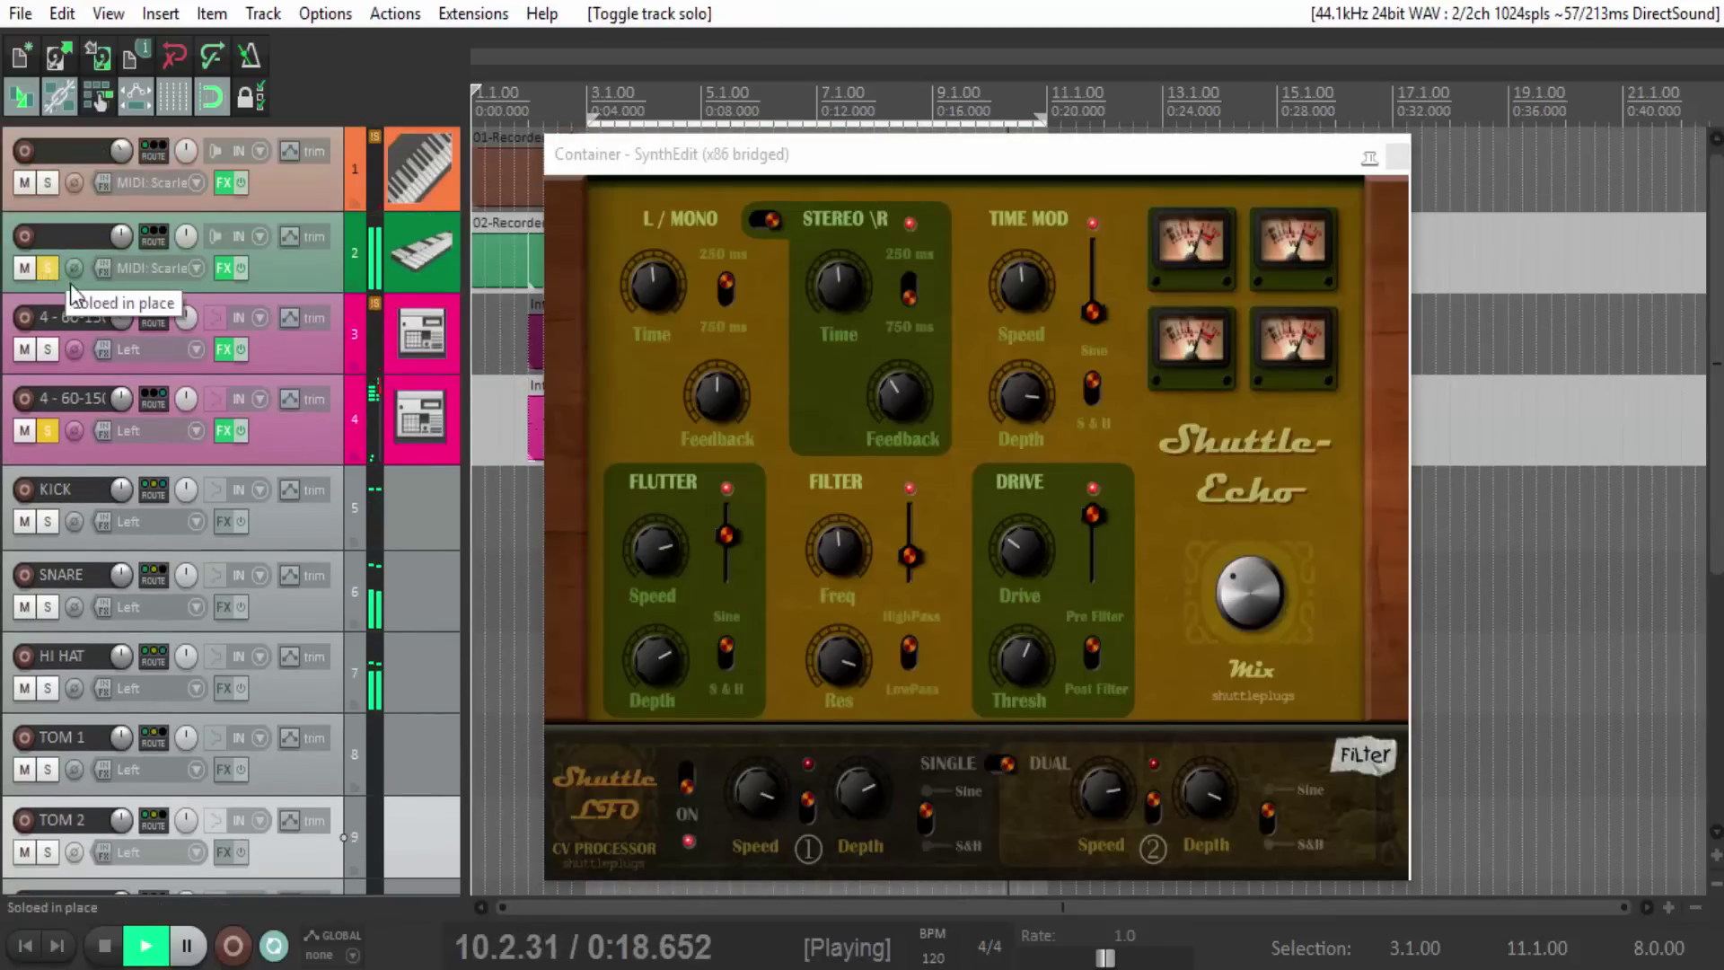
pyautogui.click(47, 182)
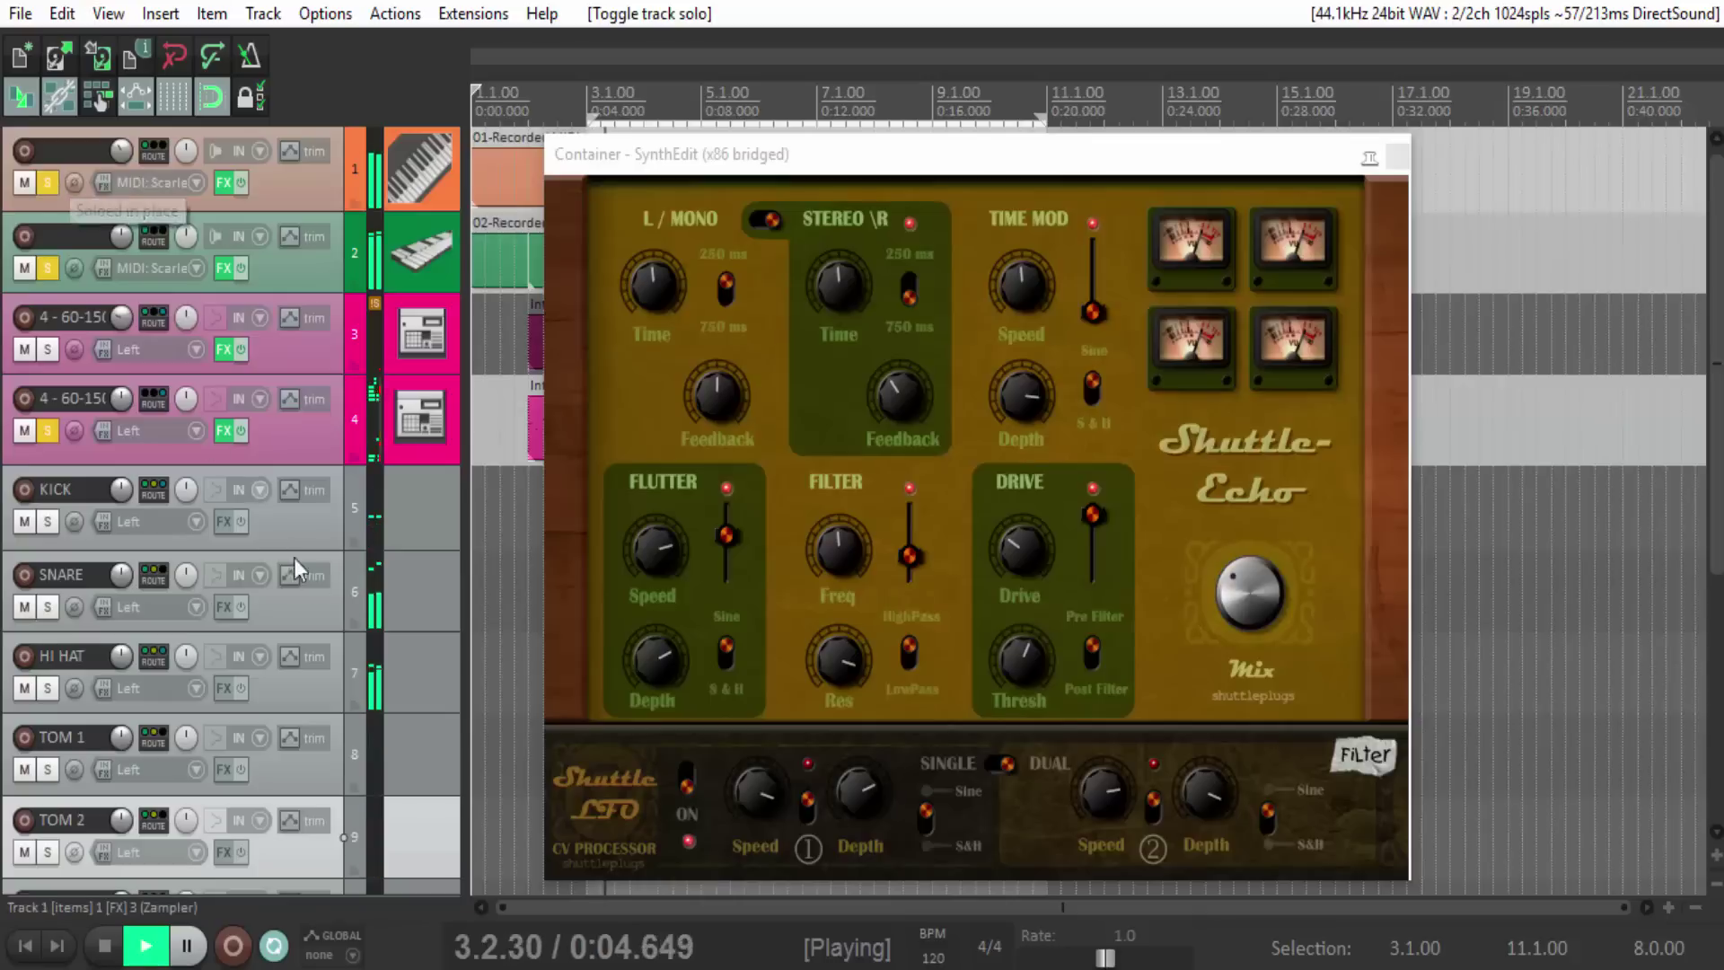
pyautogui.click(47, 349)
# Unmute track 13 and lower the LFO 2 Speed to about one o'clock.
pyautogui.scroll(-2, 411, 622)
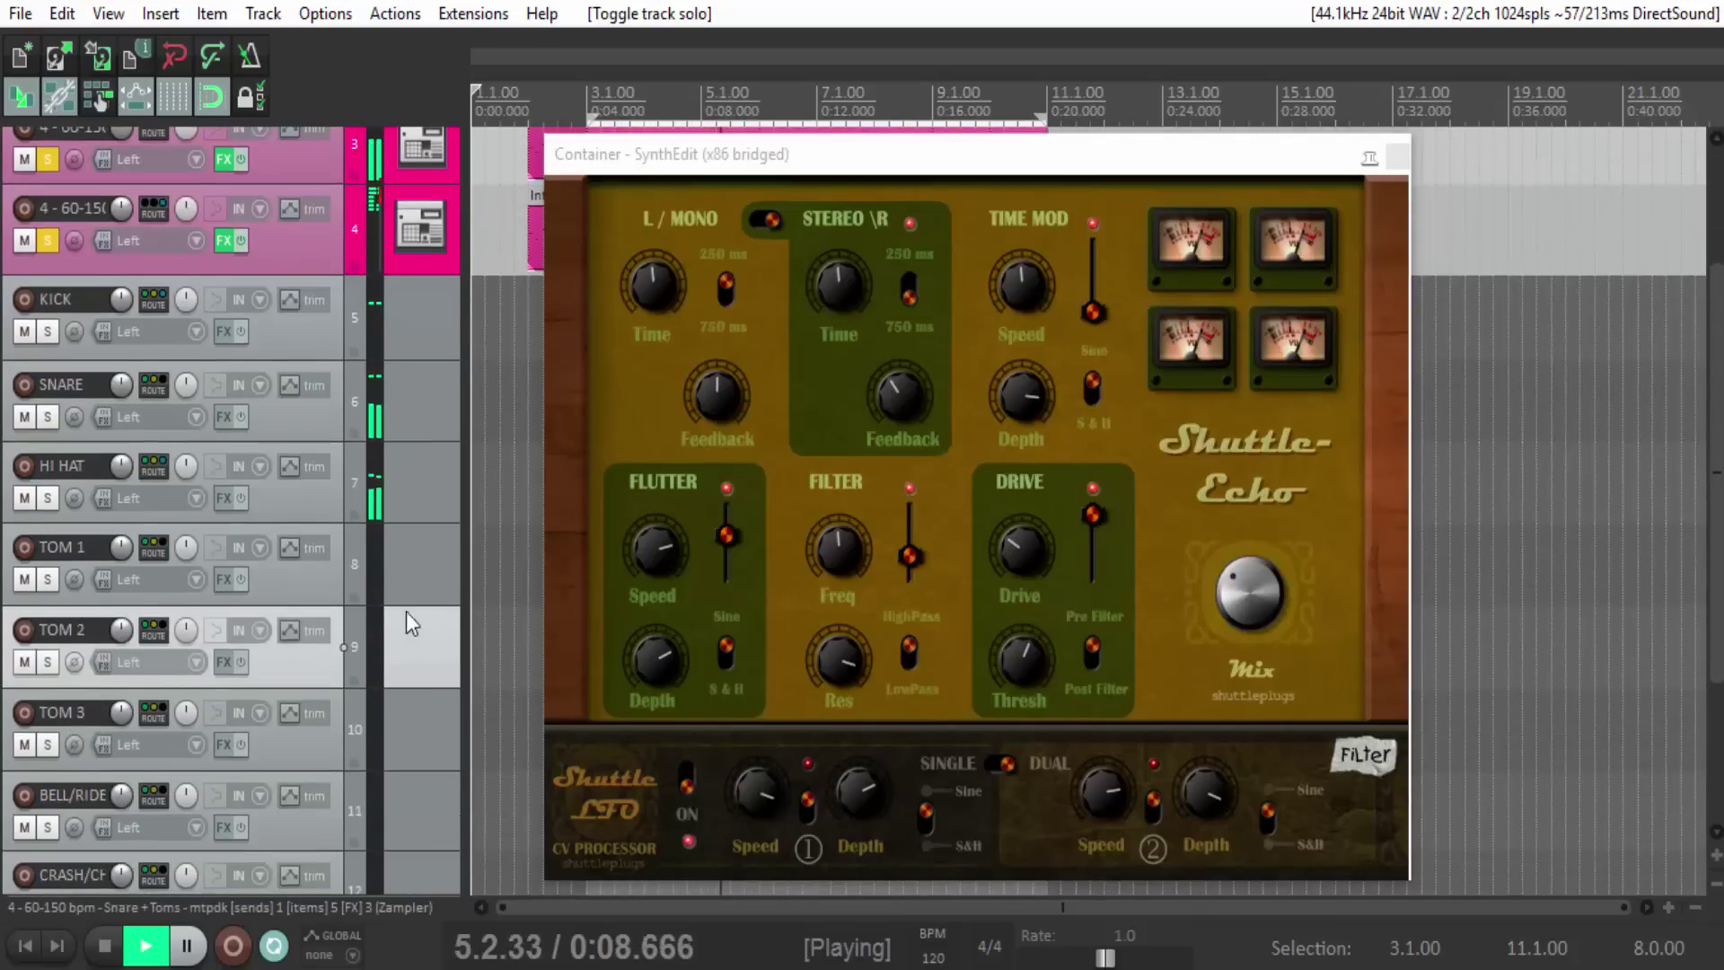
pyautogui.scroll(-3, 413, 615)
pyautogui.click(25, 775)
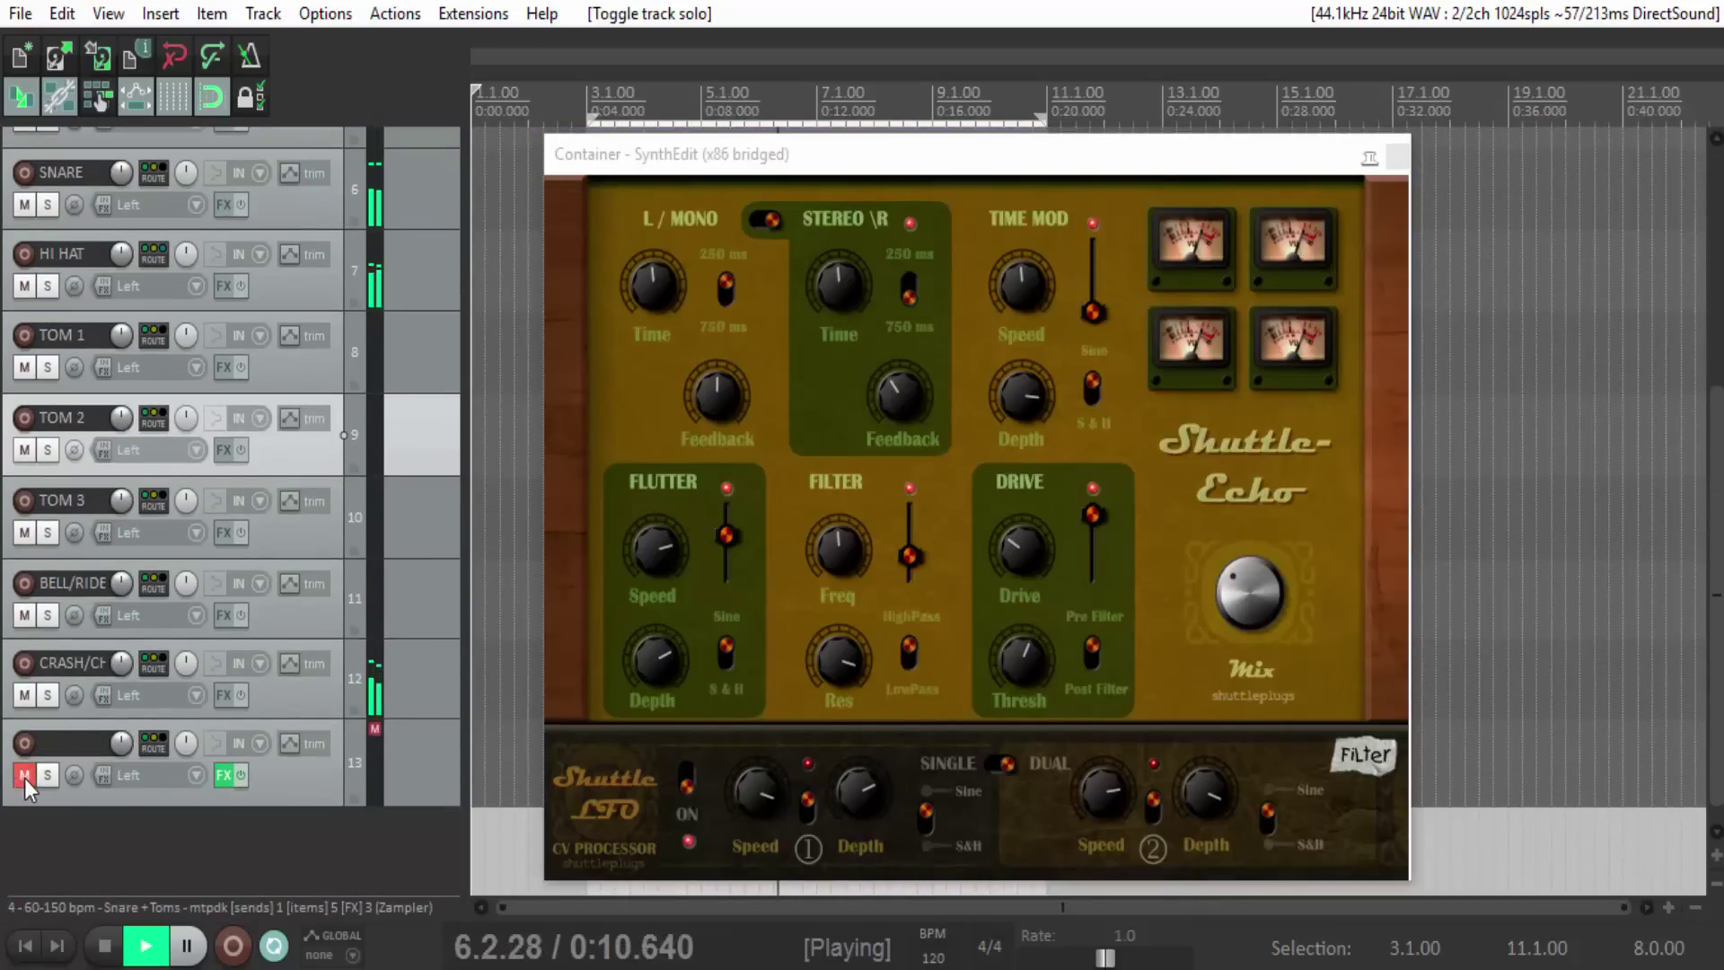
pyautogui.click(27, 783)
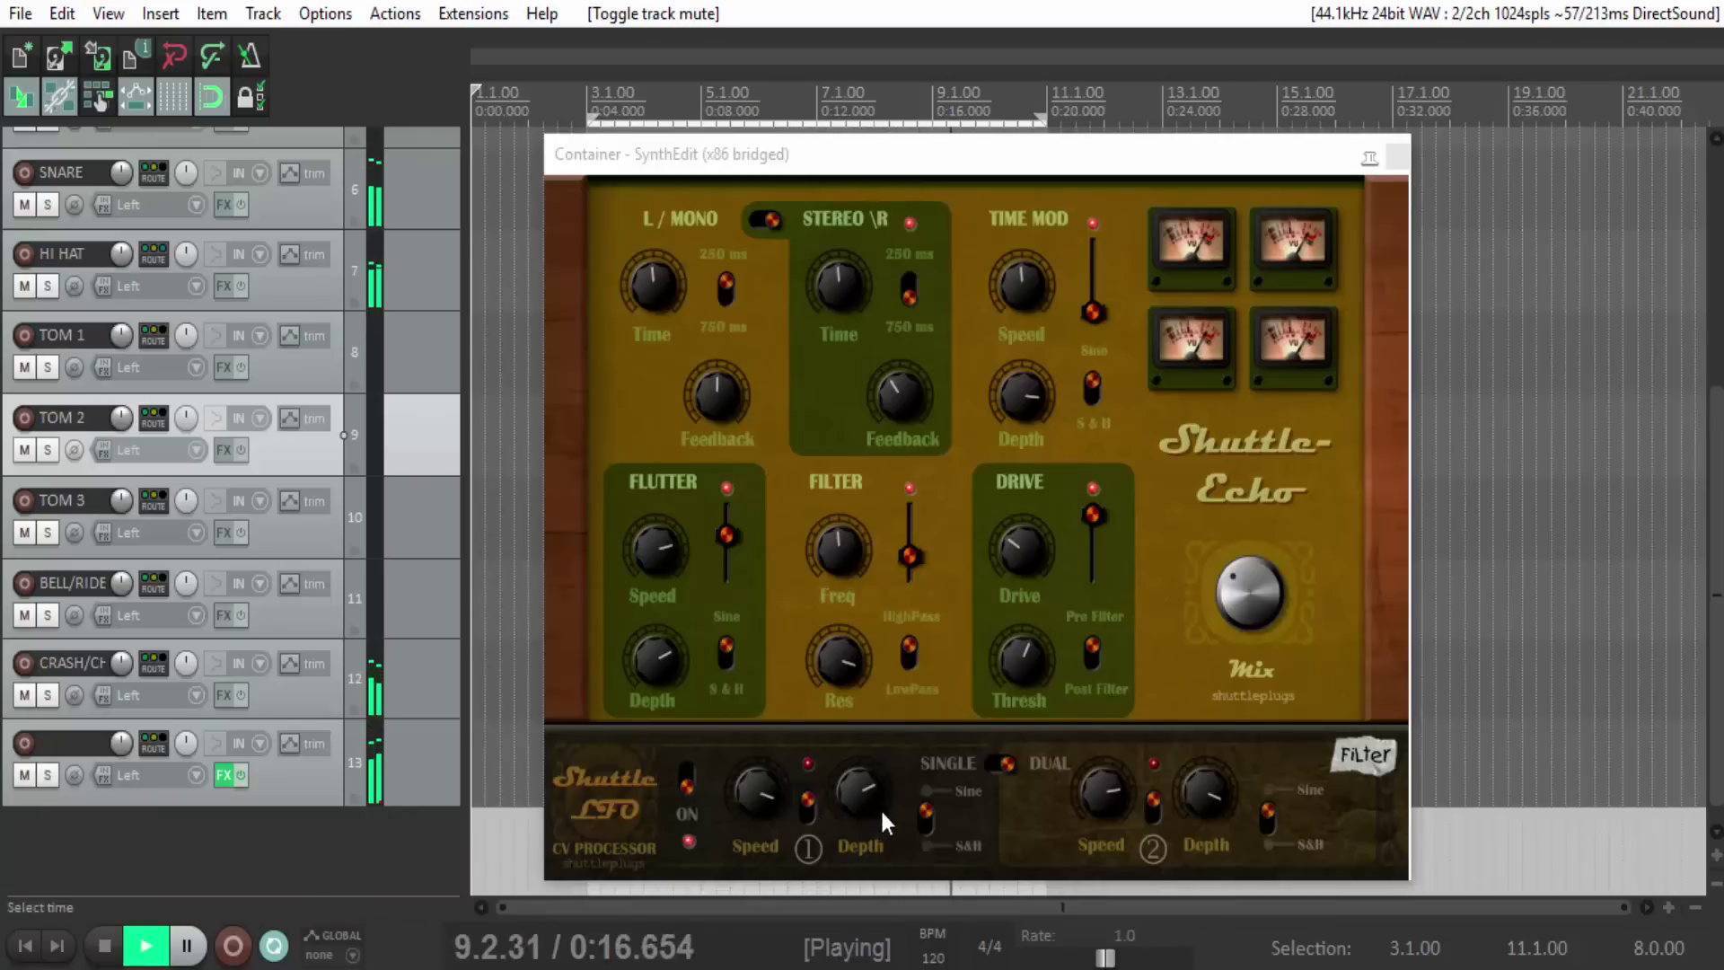
pyautogui.moveTo(1103, 801); pyautogui.dragTo(1115, 821)
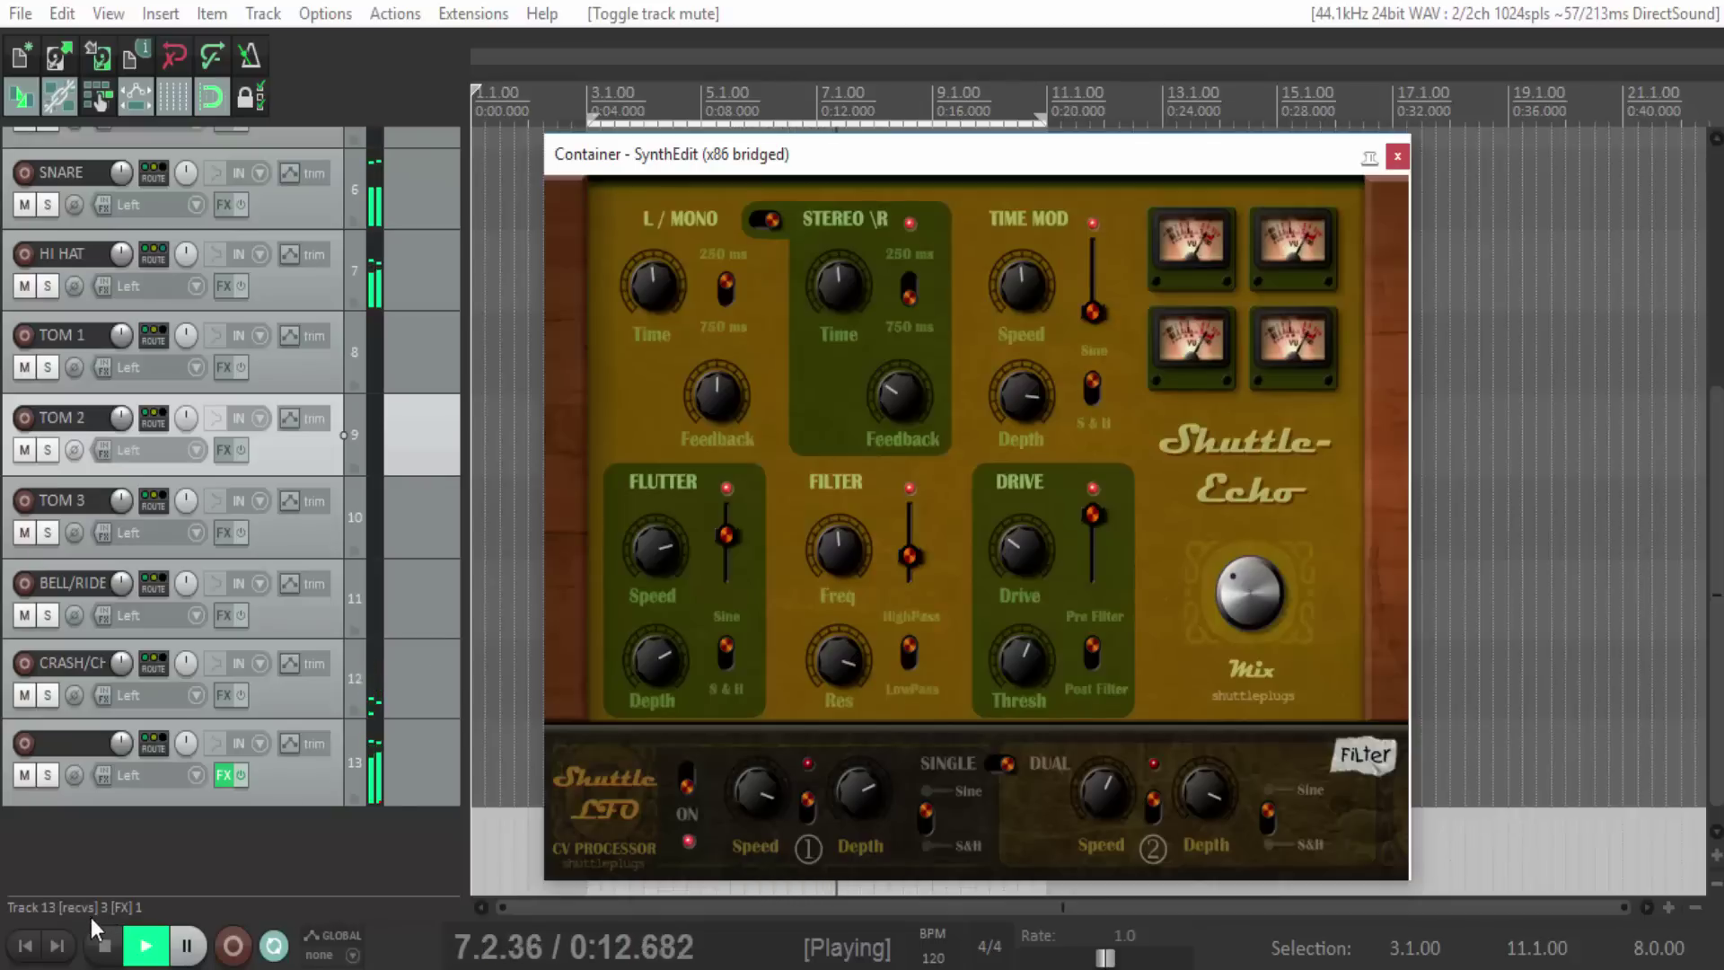
# Stop playback and clear the solo on tracks 1 through 4.
pyautogui.click(104, 952)
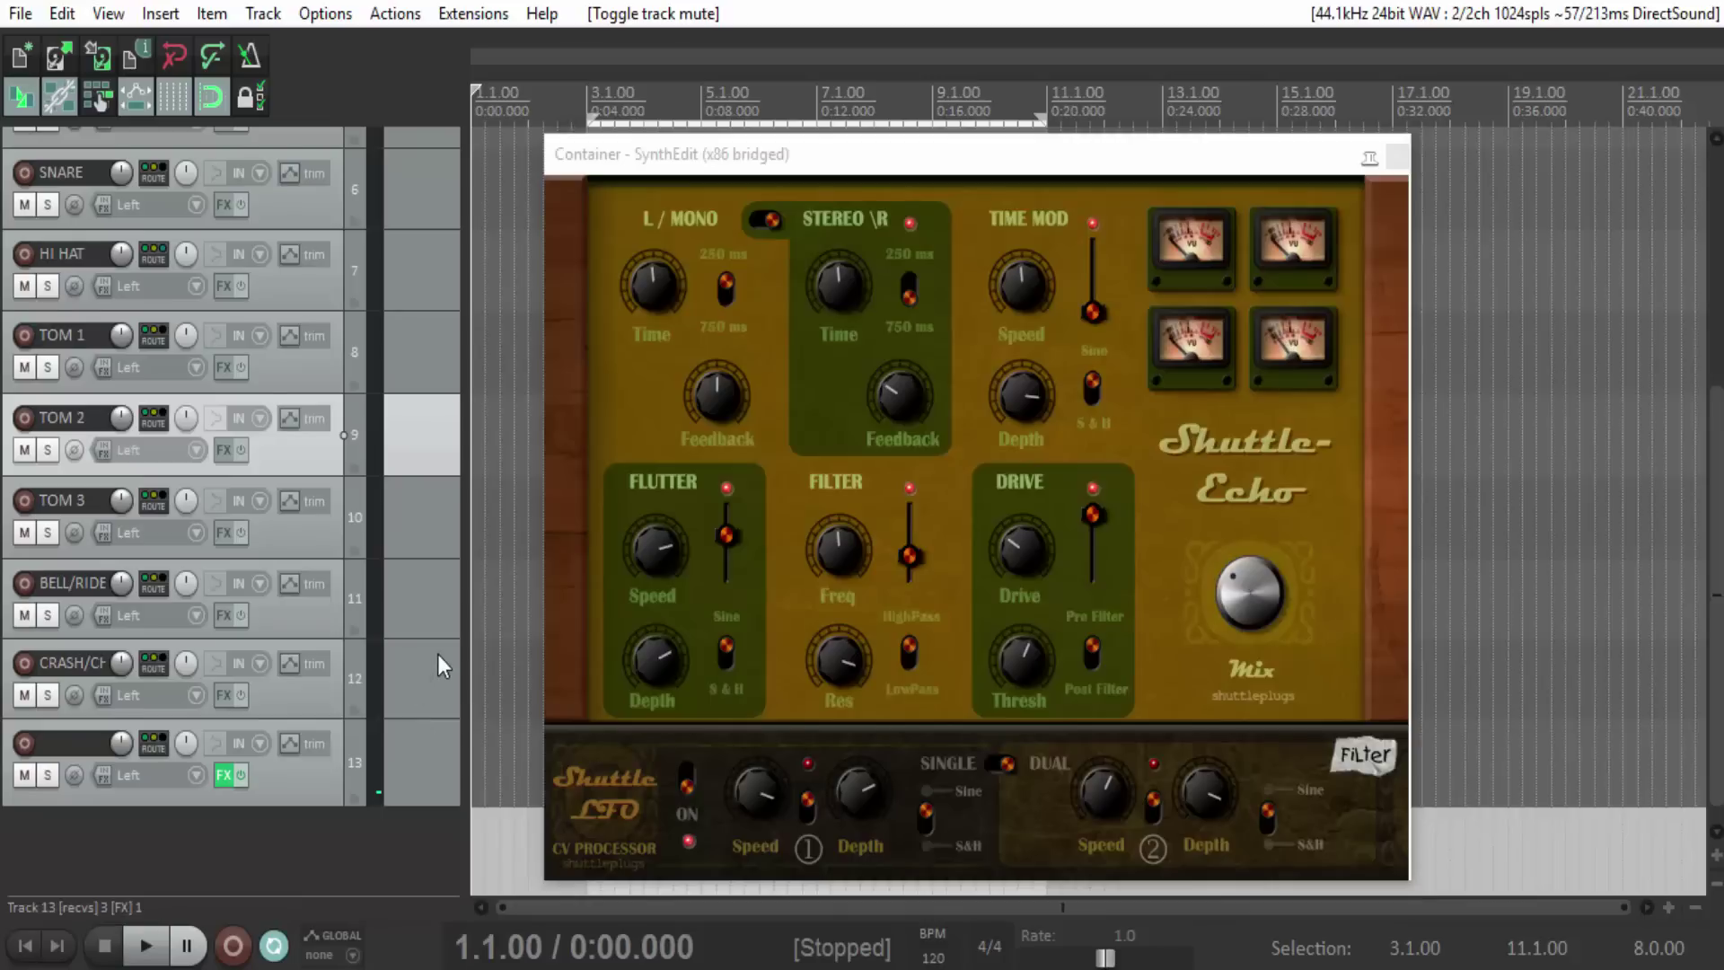
pyautogui.scroll(2, 440, 662)
pyautogui.scroll(3, 375, 610)
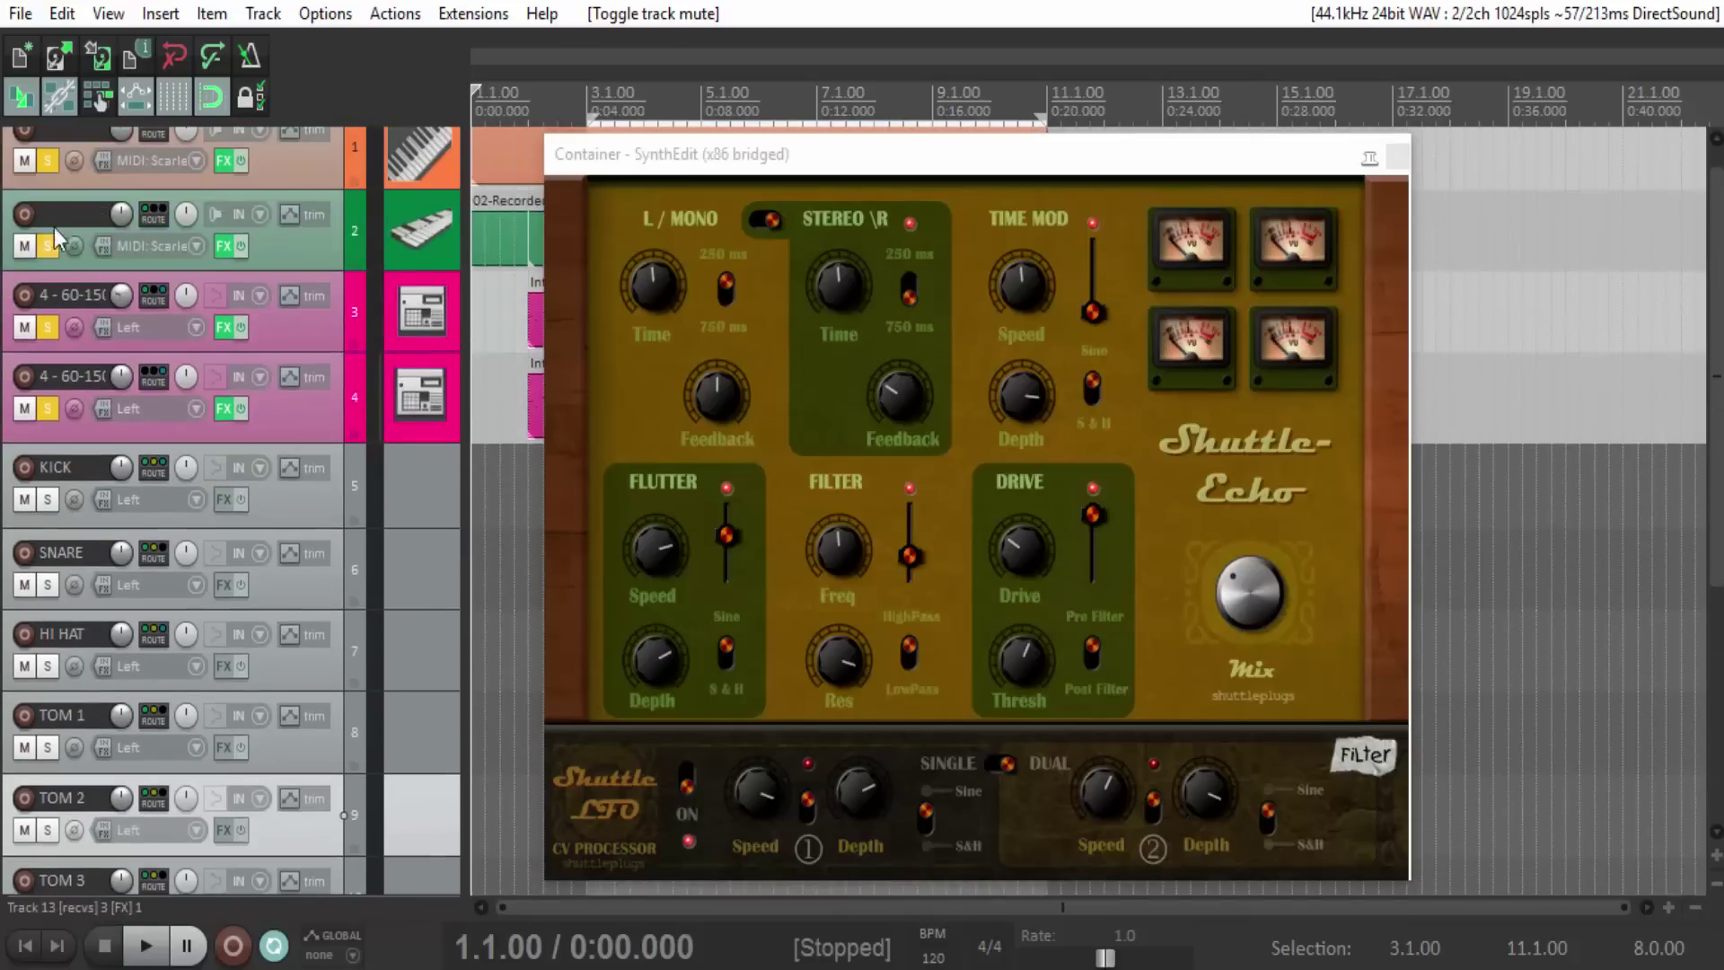
pyautogui.click(48, 182)
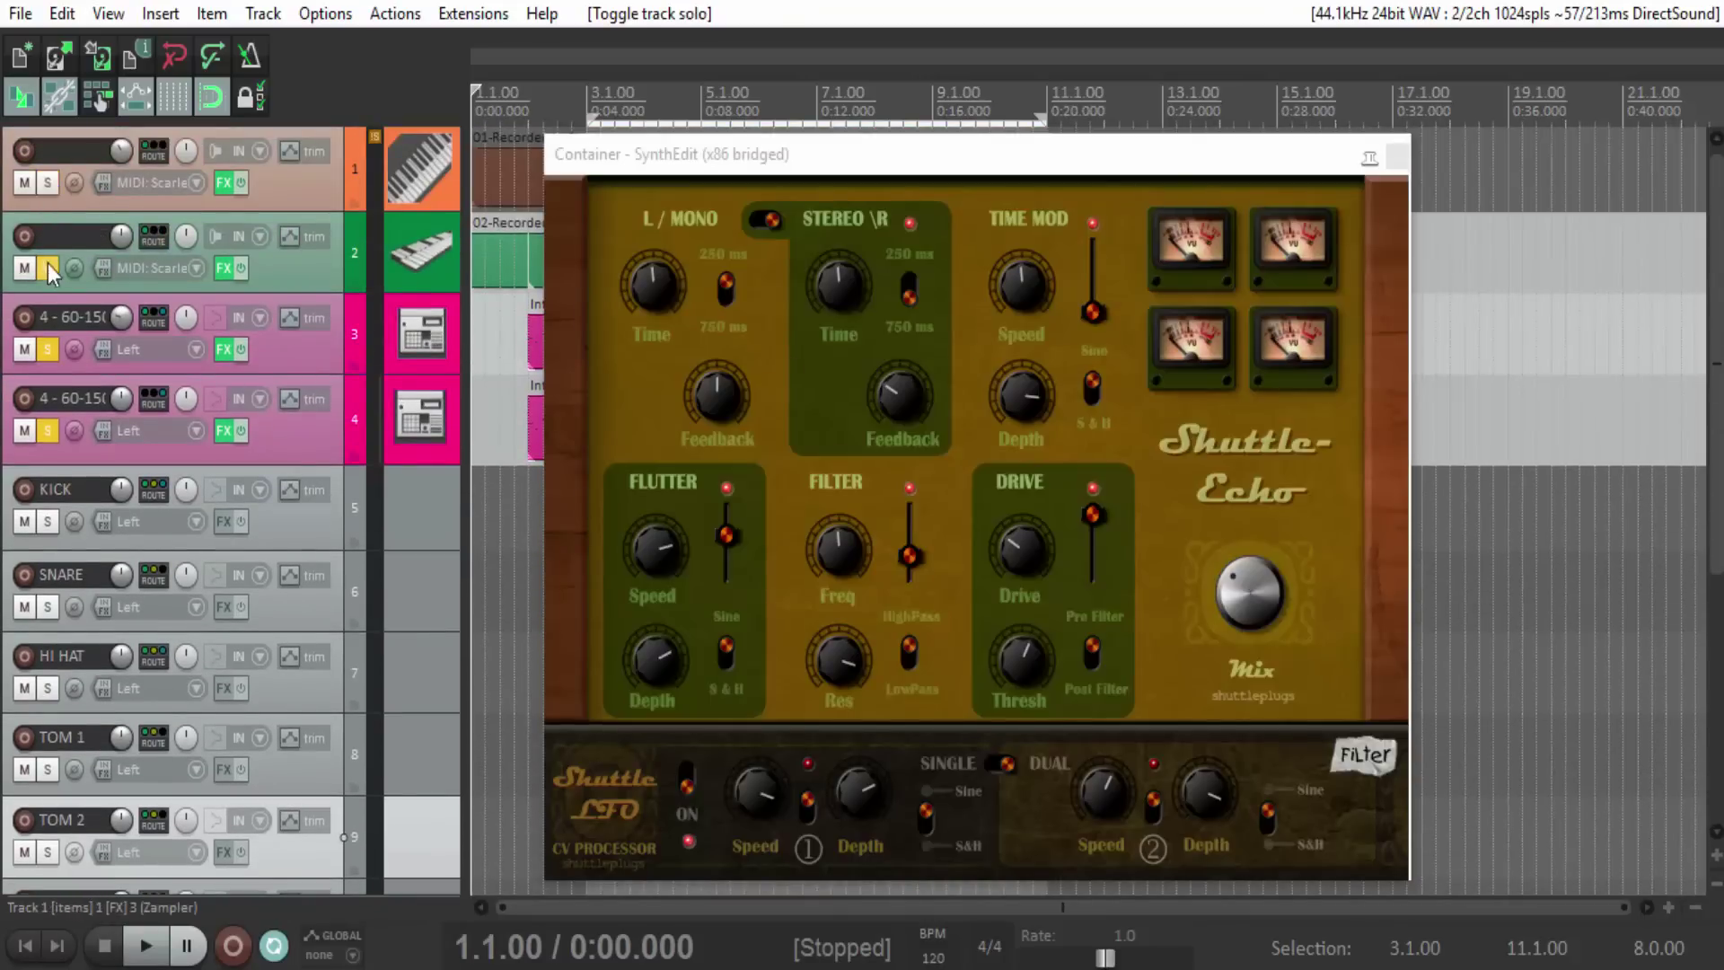
pyautogui.click(49, 268)
pyautogui.click(59, 359)
pyautogui.click(50, 431)
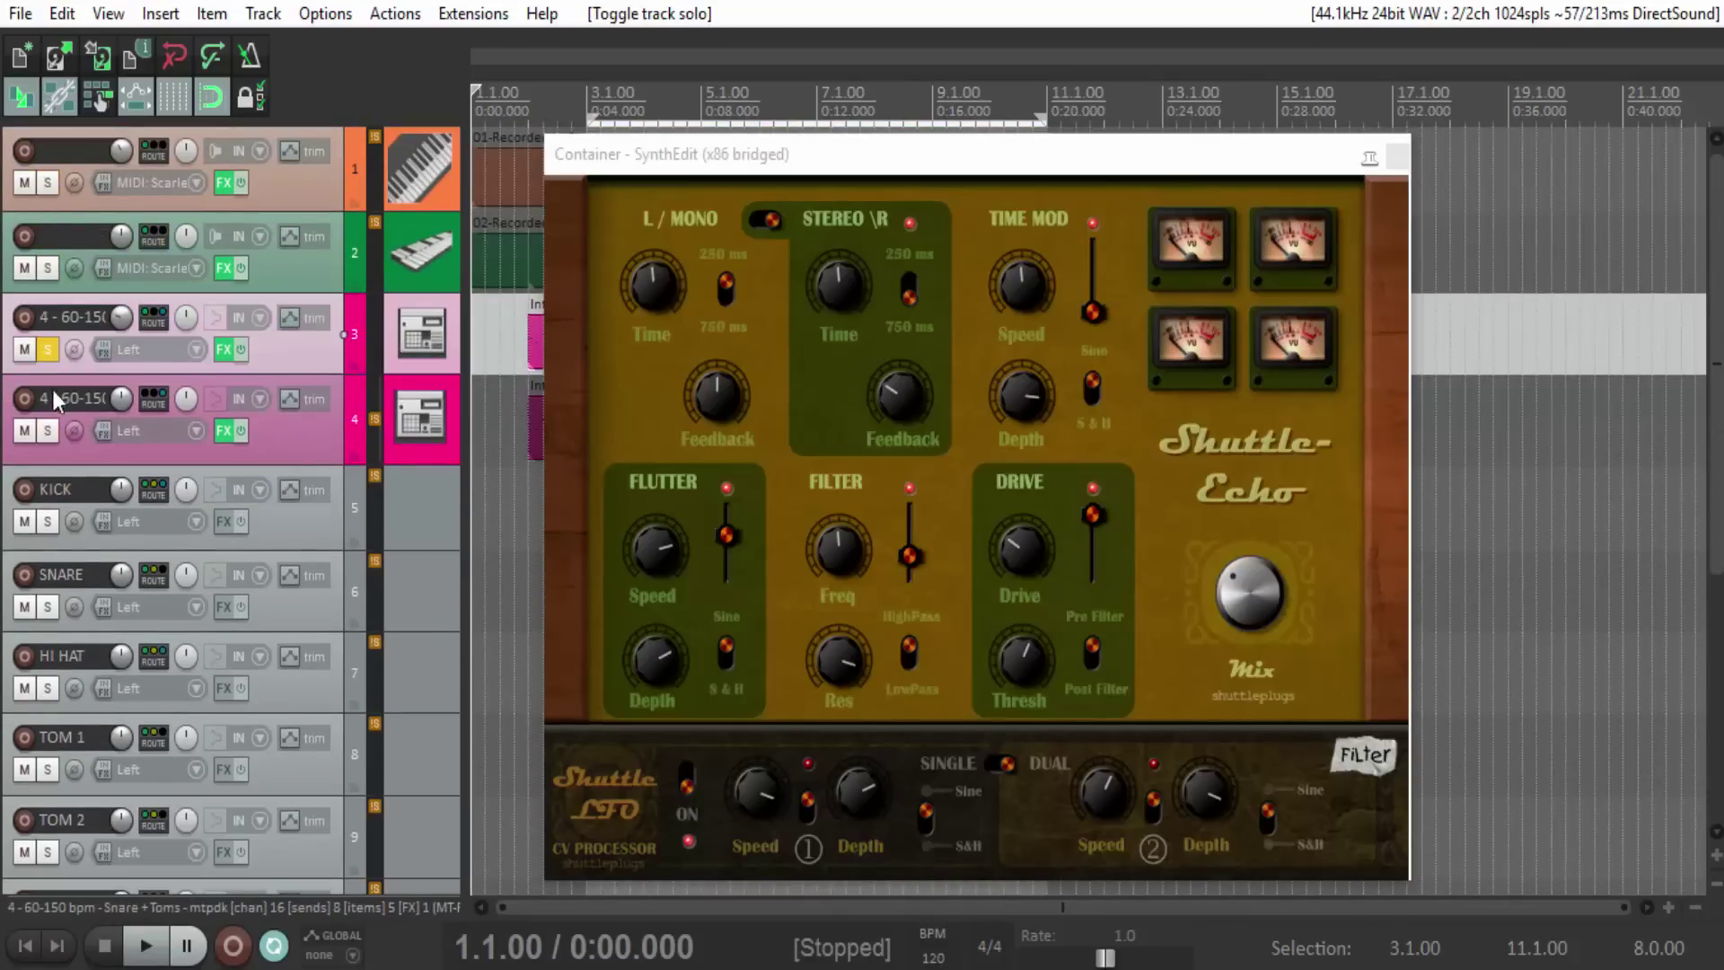
pyautogui.click(52, 352)
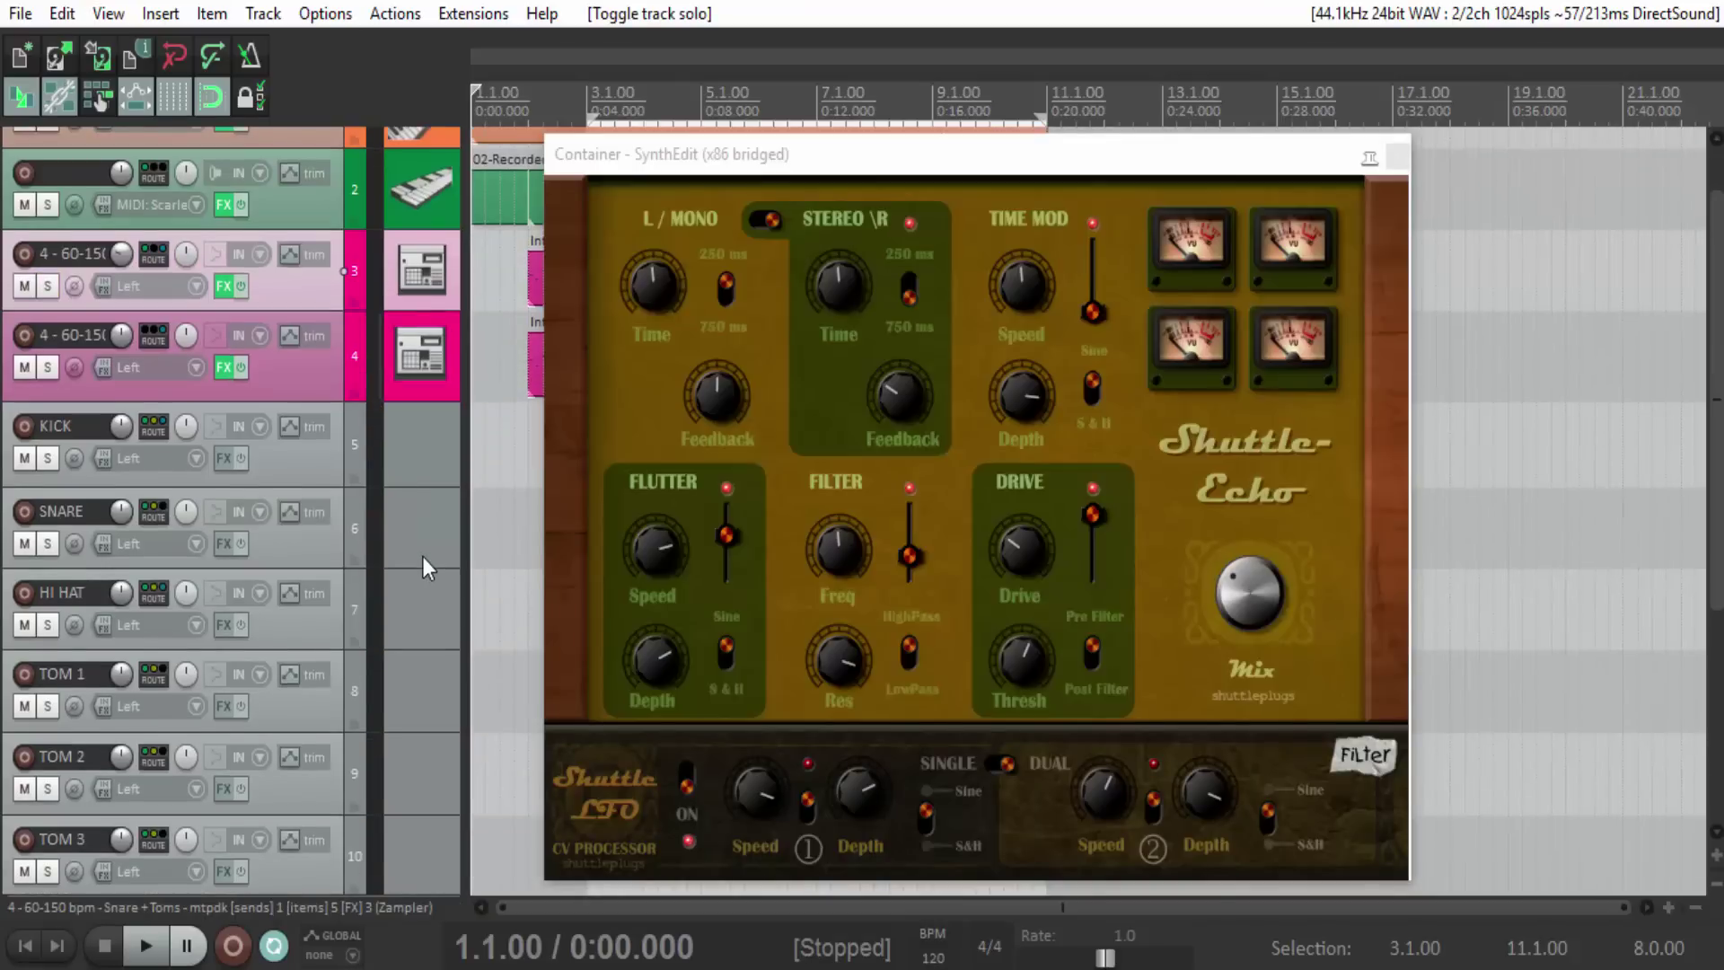
# Solo the HI HAT track and start playback.
pyautogui.scroll(-3, 423, 553)
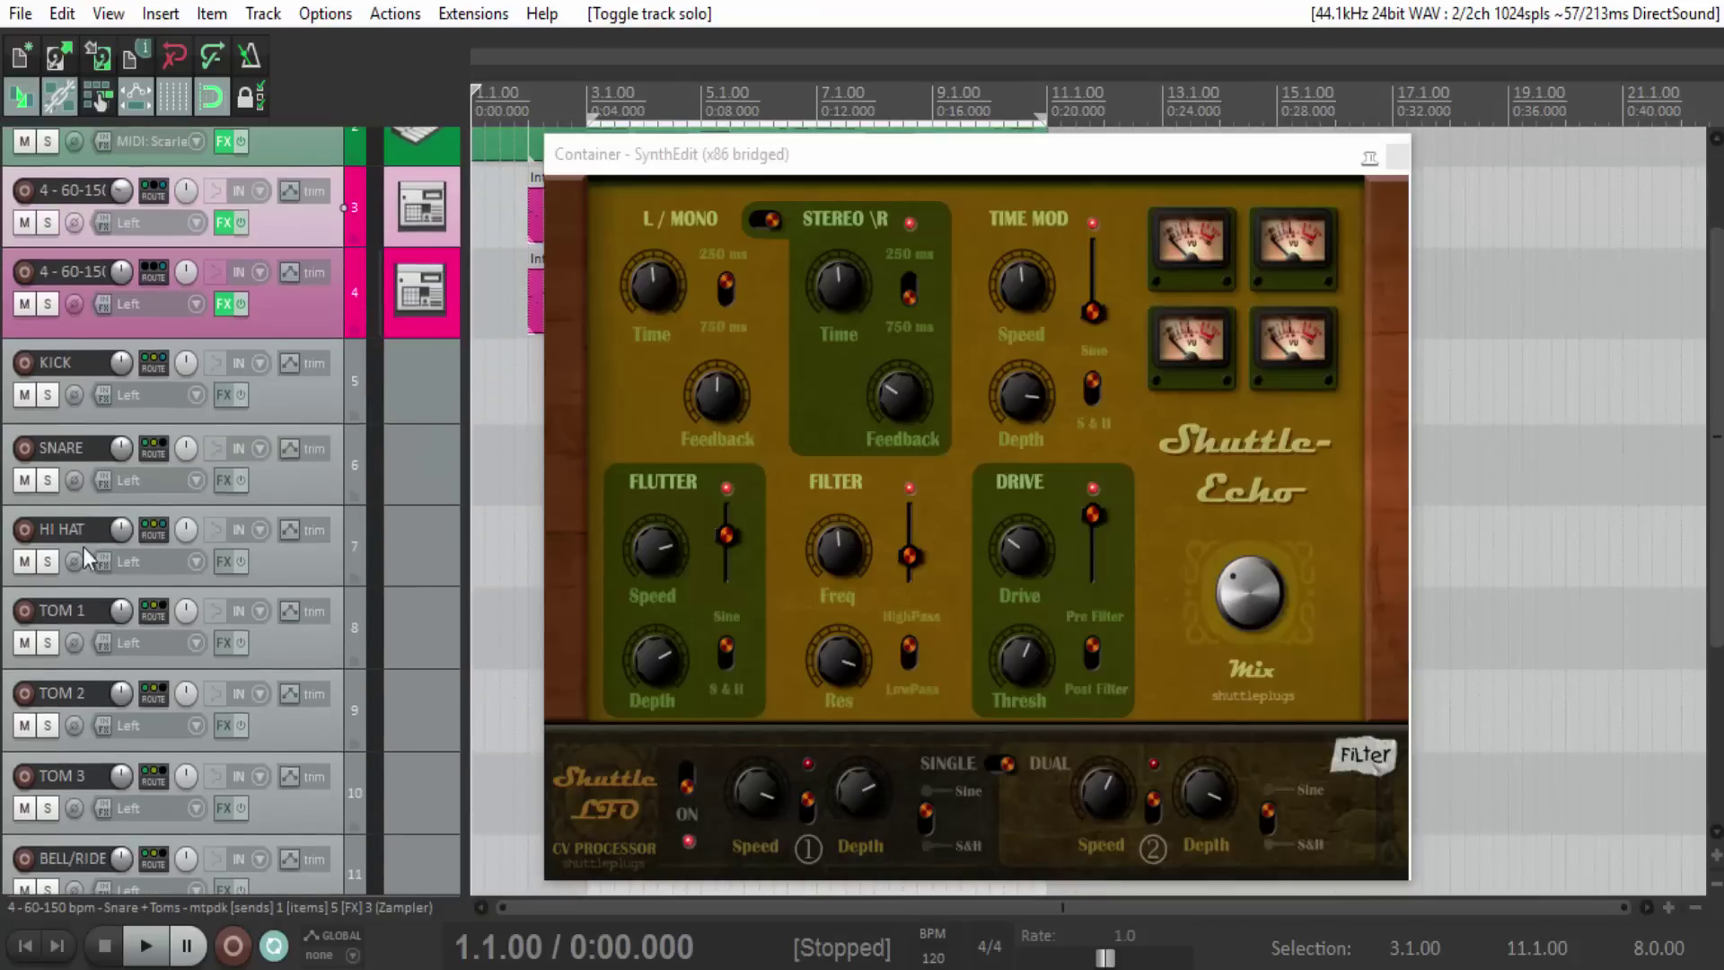
pyautogui.click(47, 561)
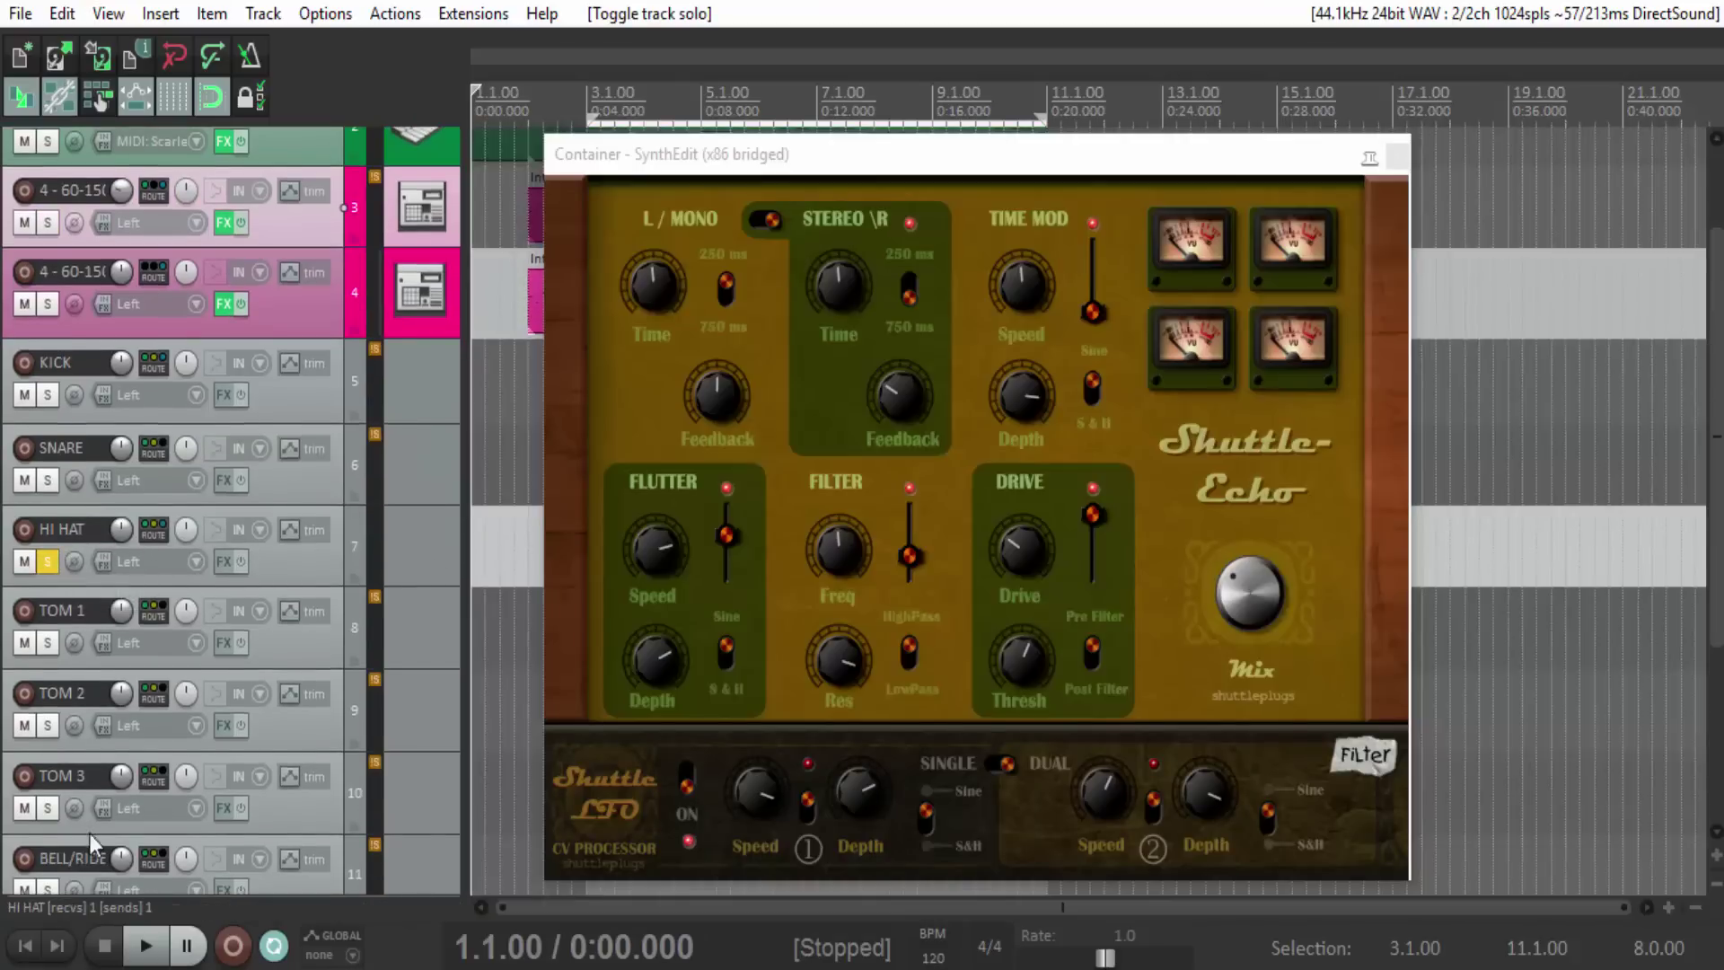
pyautogui.click(151, 952)
pyautogui.scroll(-6, 444, 718)
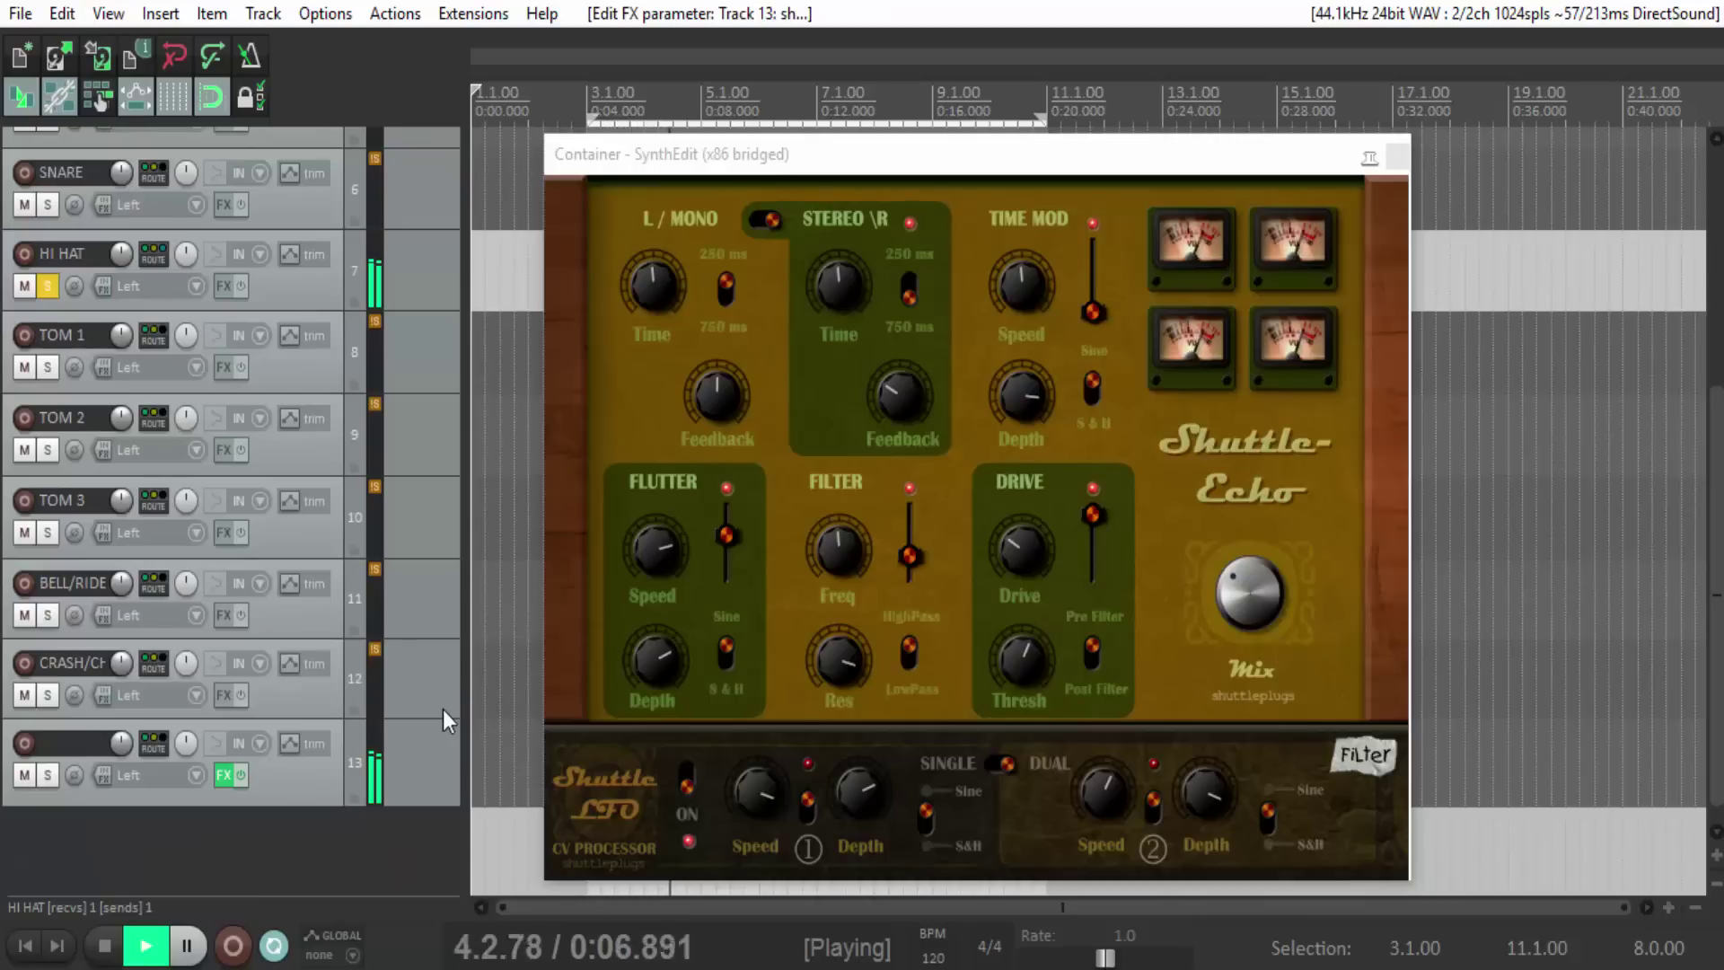
# Compare mono with stereo, keep stereo, and switch LFO 1 to S&H, Drive to Post Filter and Filter to LowPass.
pyautogui.click(767, 223)
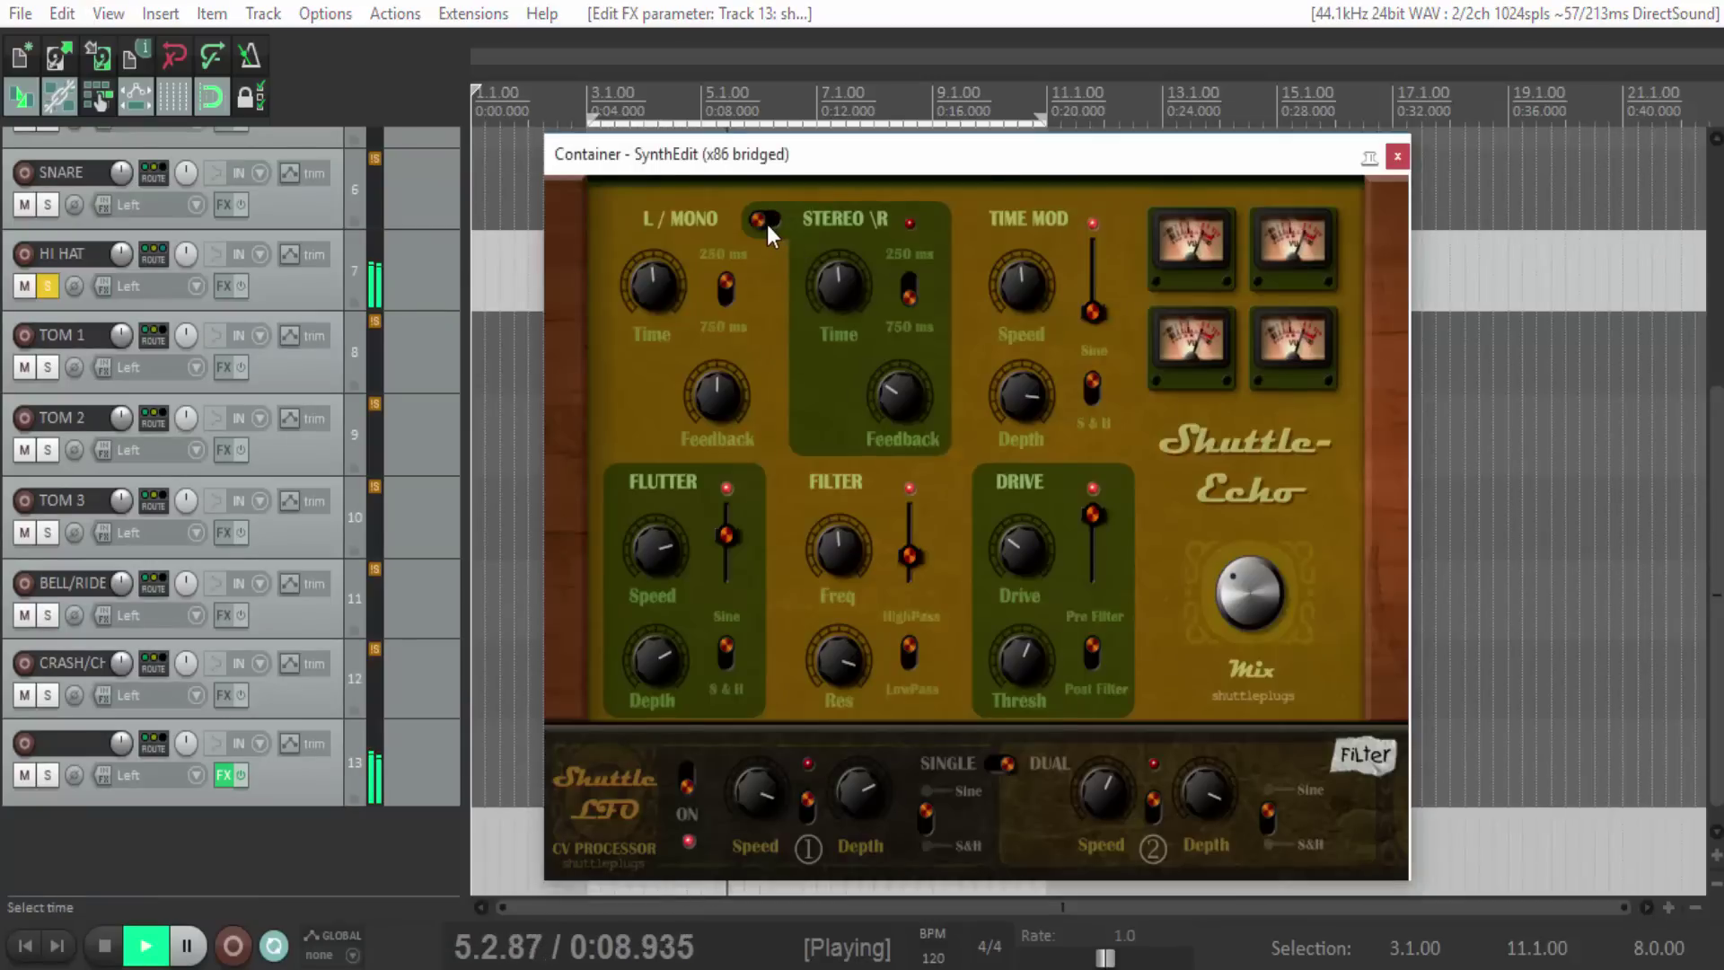
pyautogui.click(767, 225)
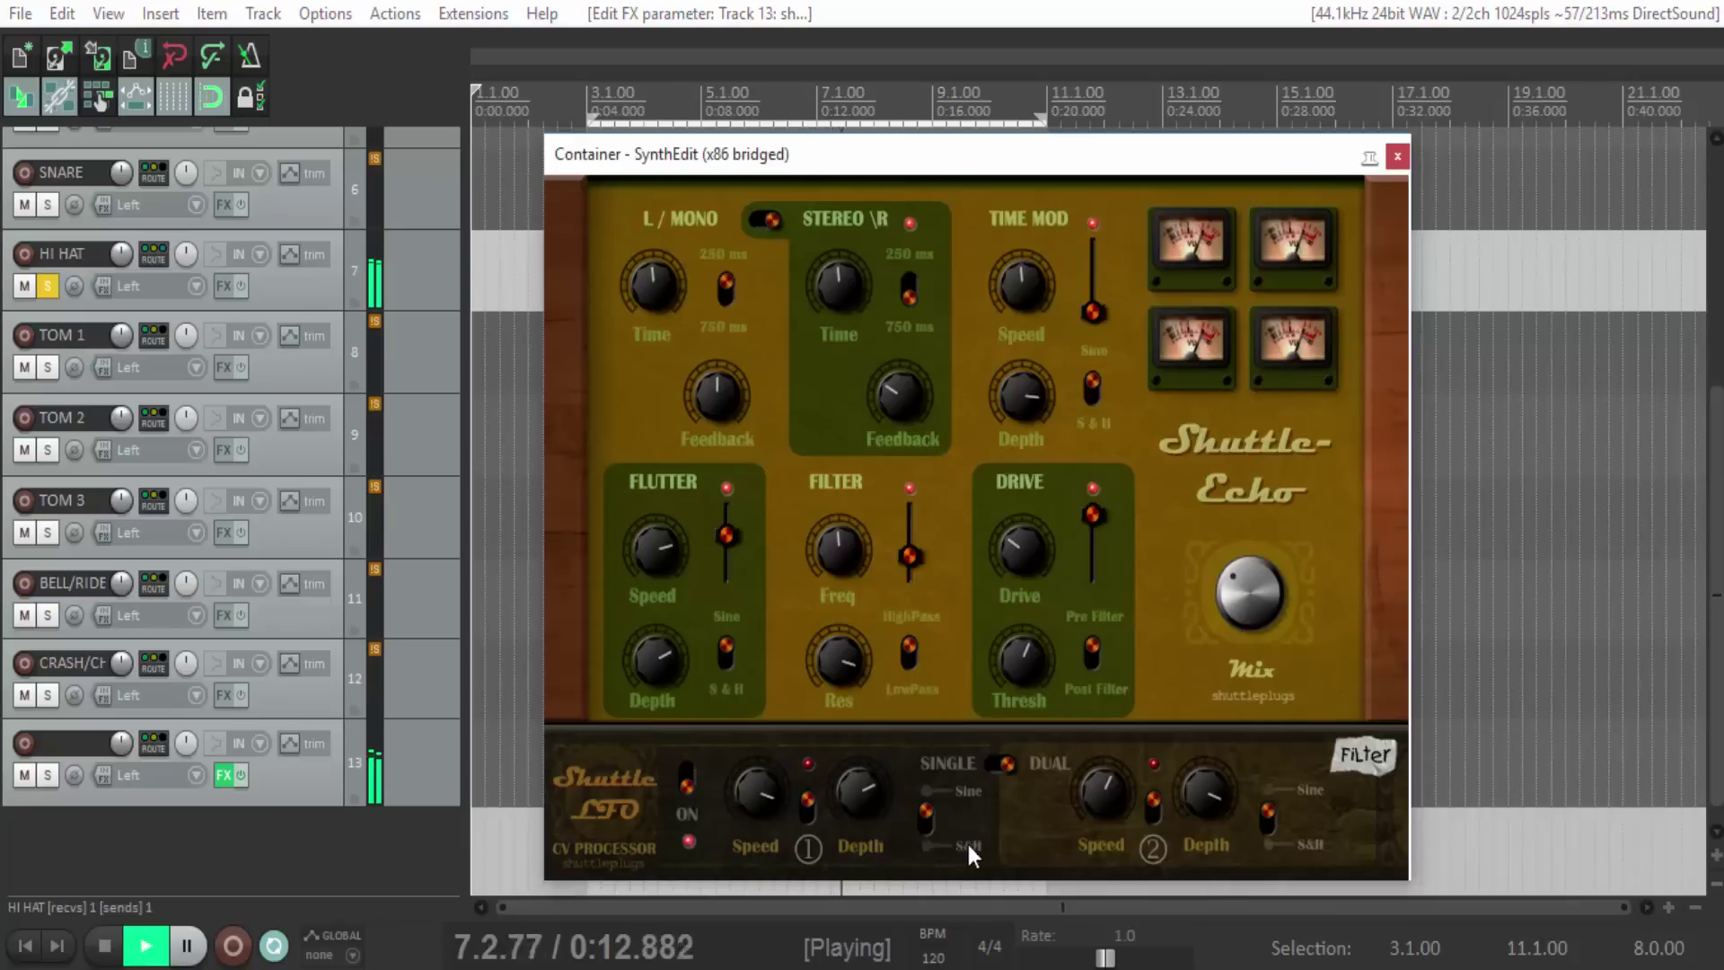
pyautogui.click(935, 817)
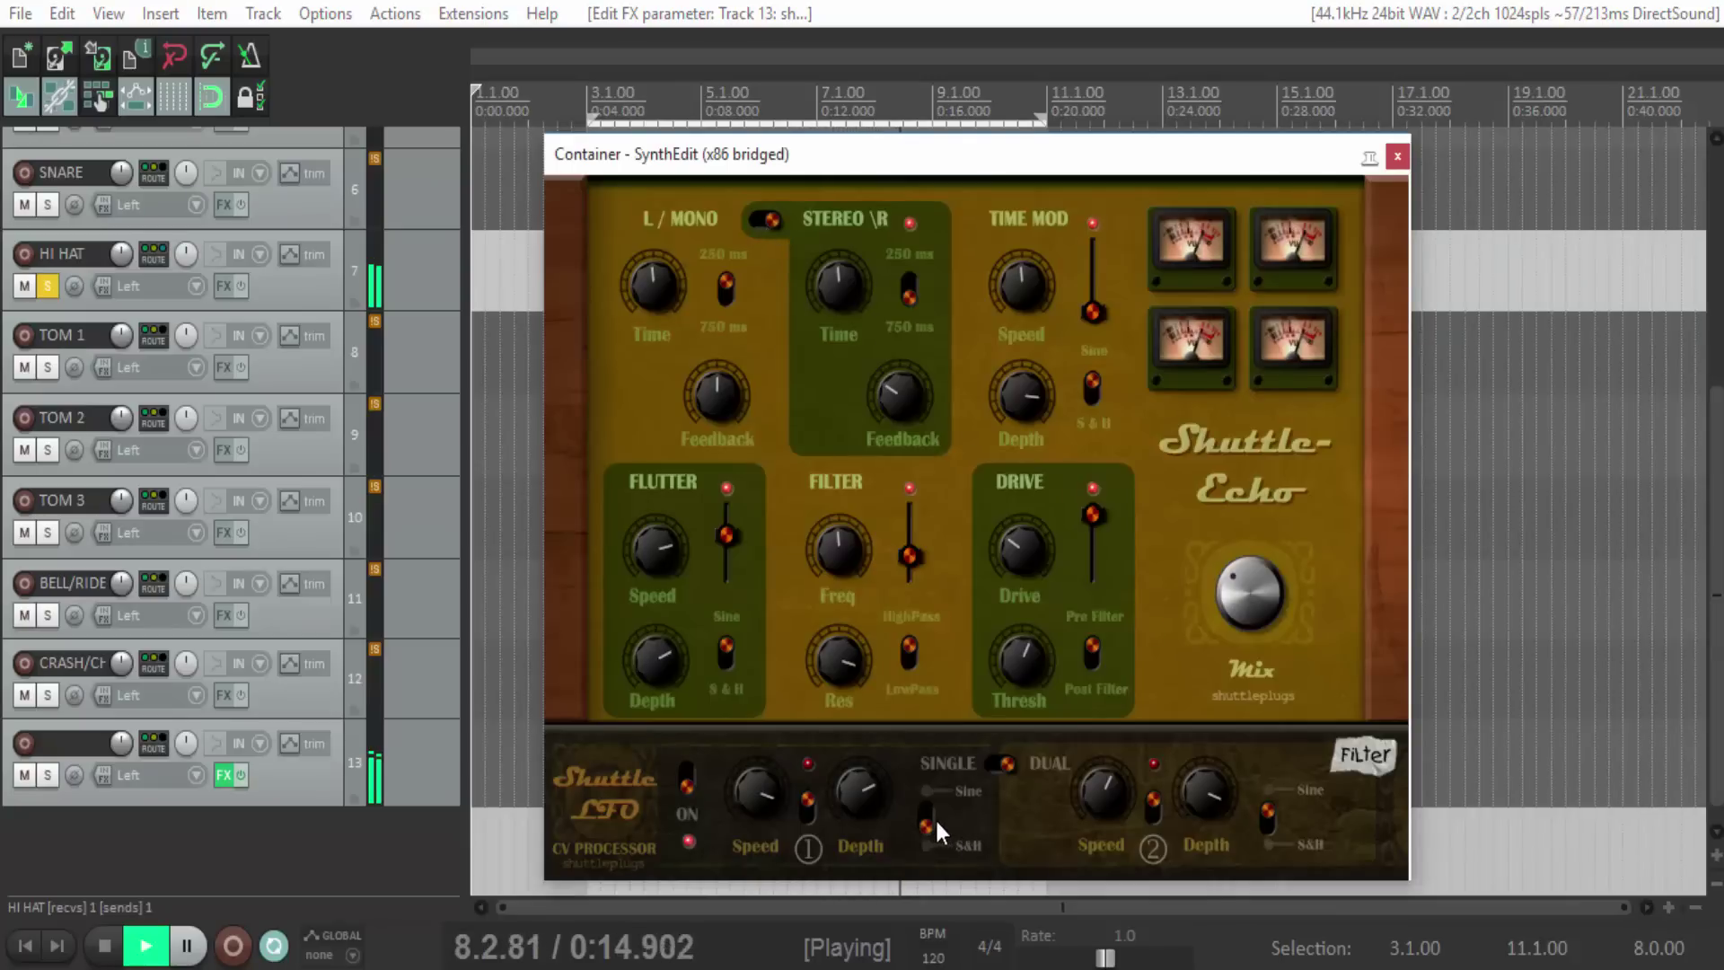
pyautogui.click(1101, 659)
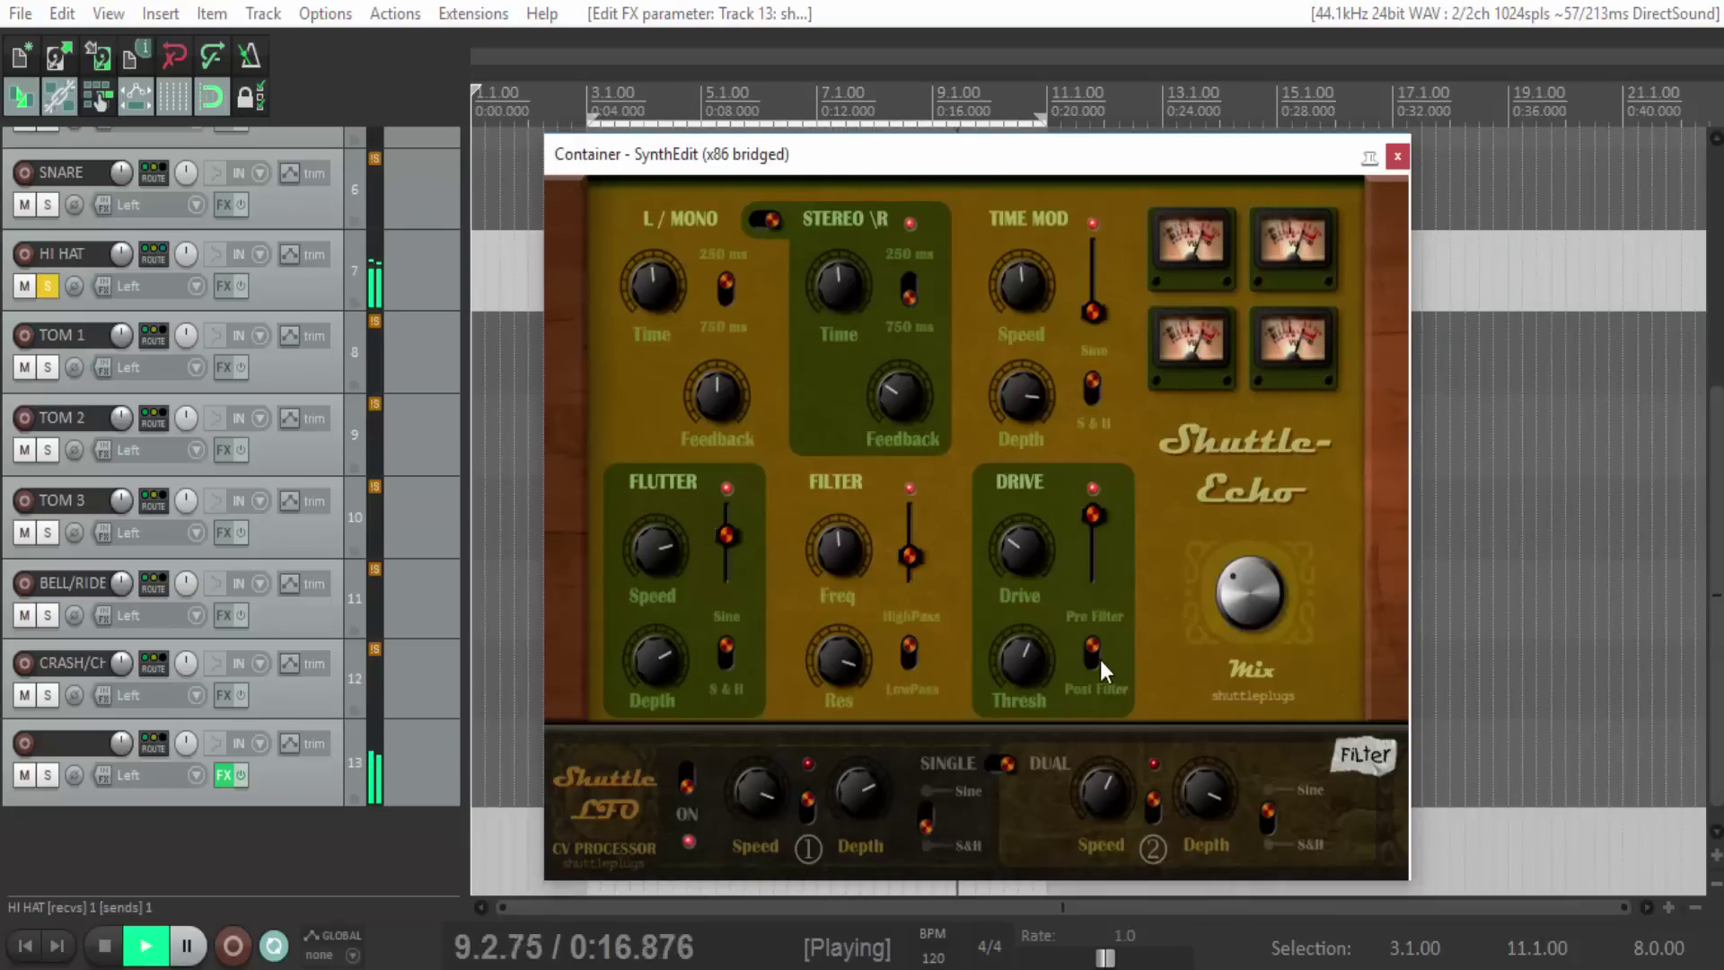
pyautogui.click(910, 663)
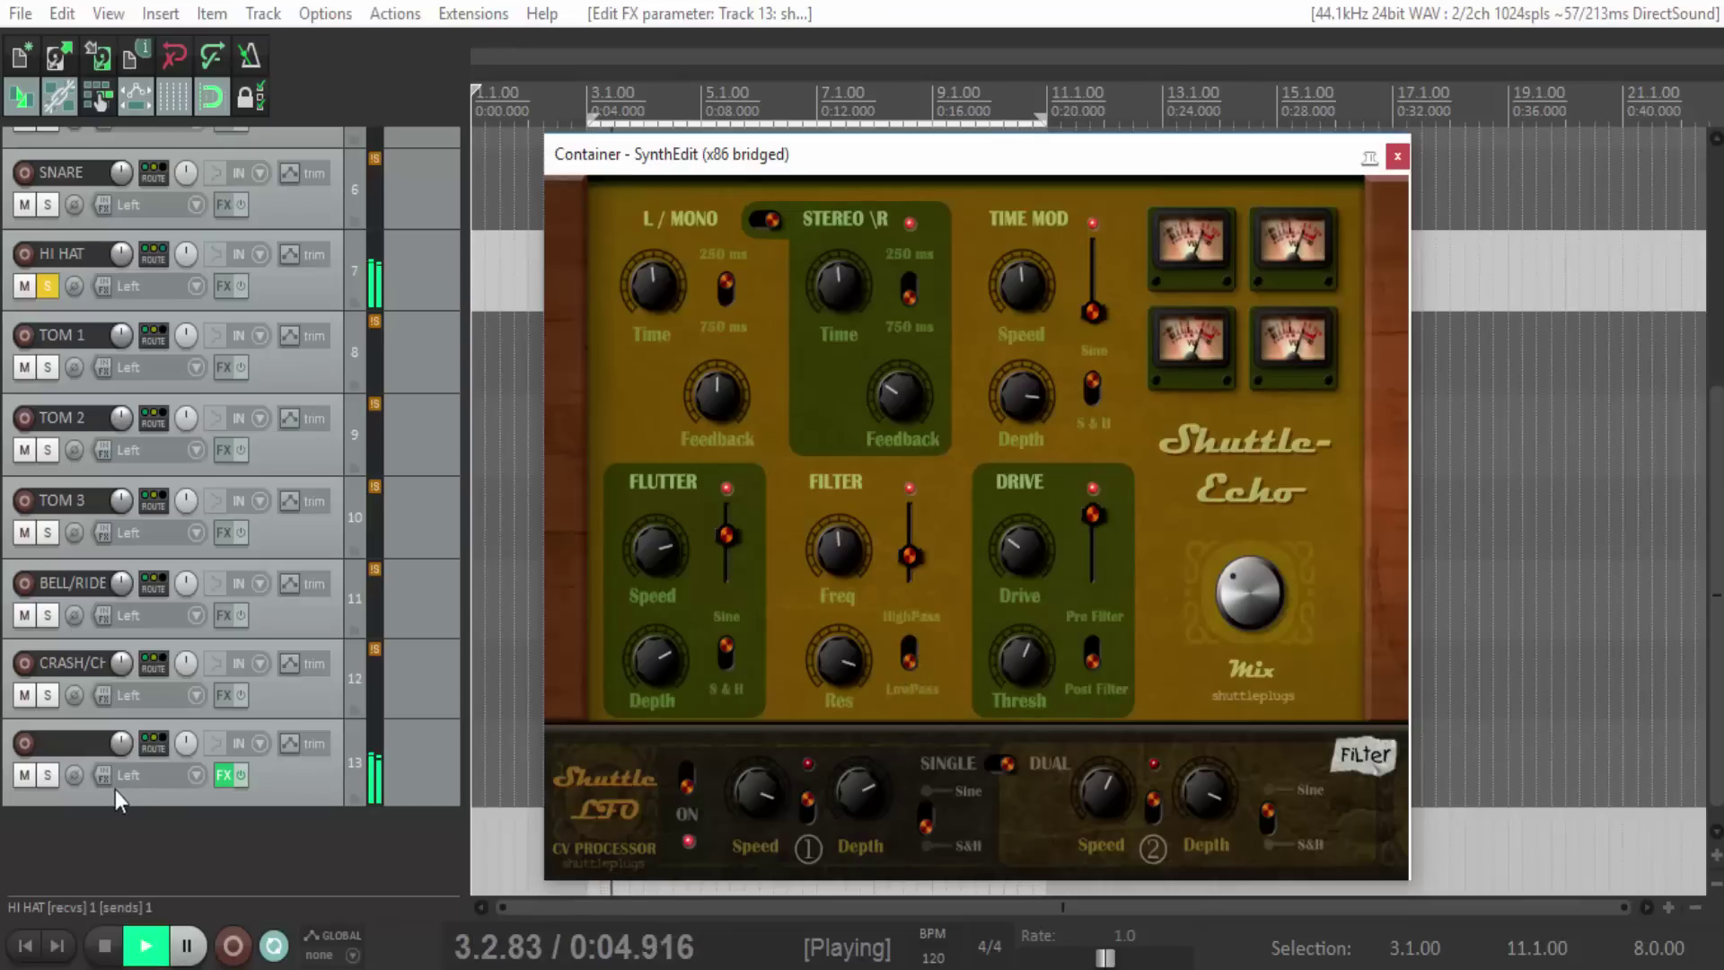
# Mute and unmute track 13 to compare the hi-hat with and without the echo.
pyautogui.click(26, 775)
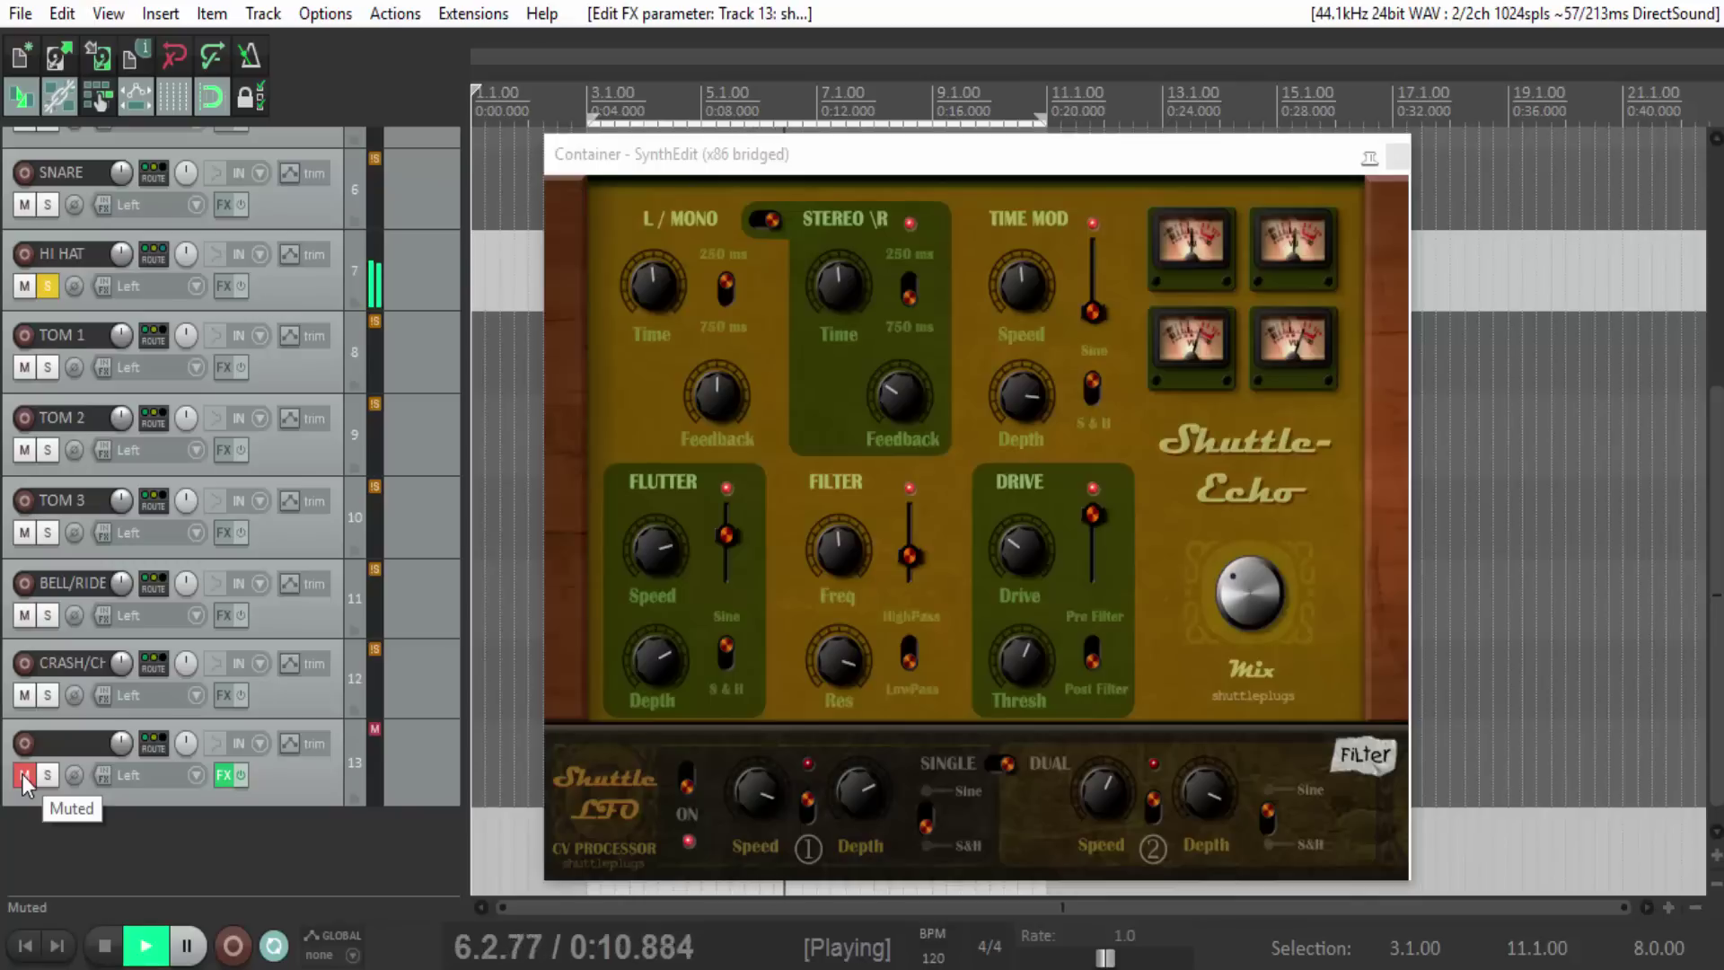
pyautogui.click(26, 776)
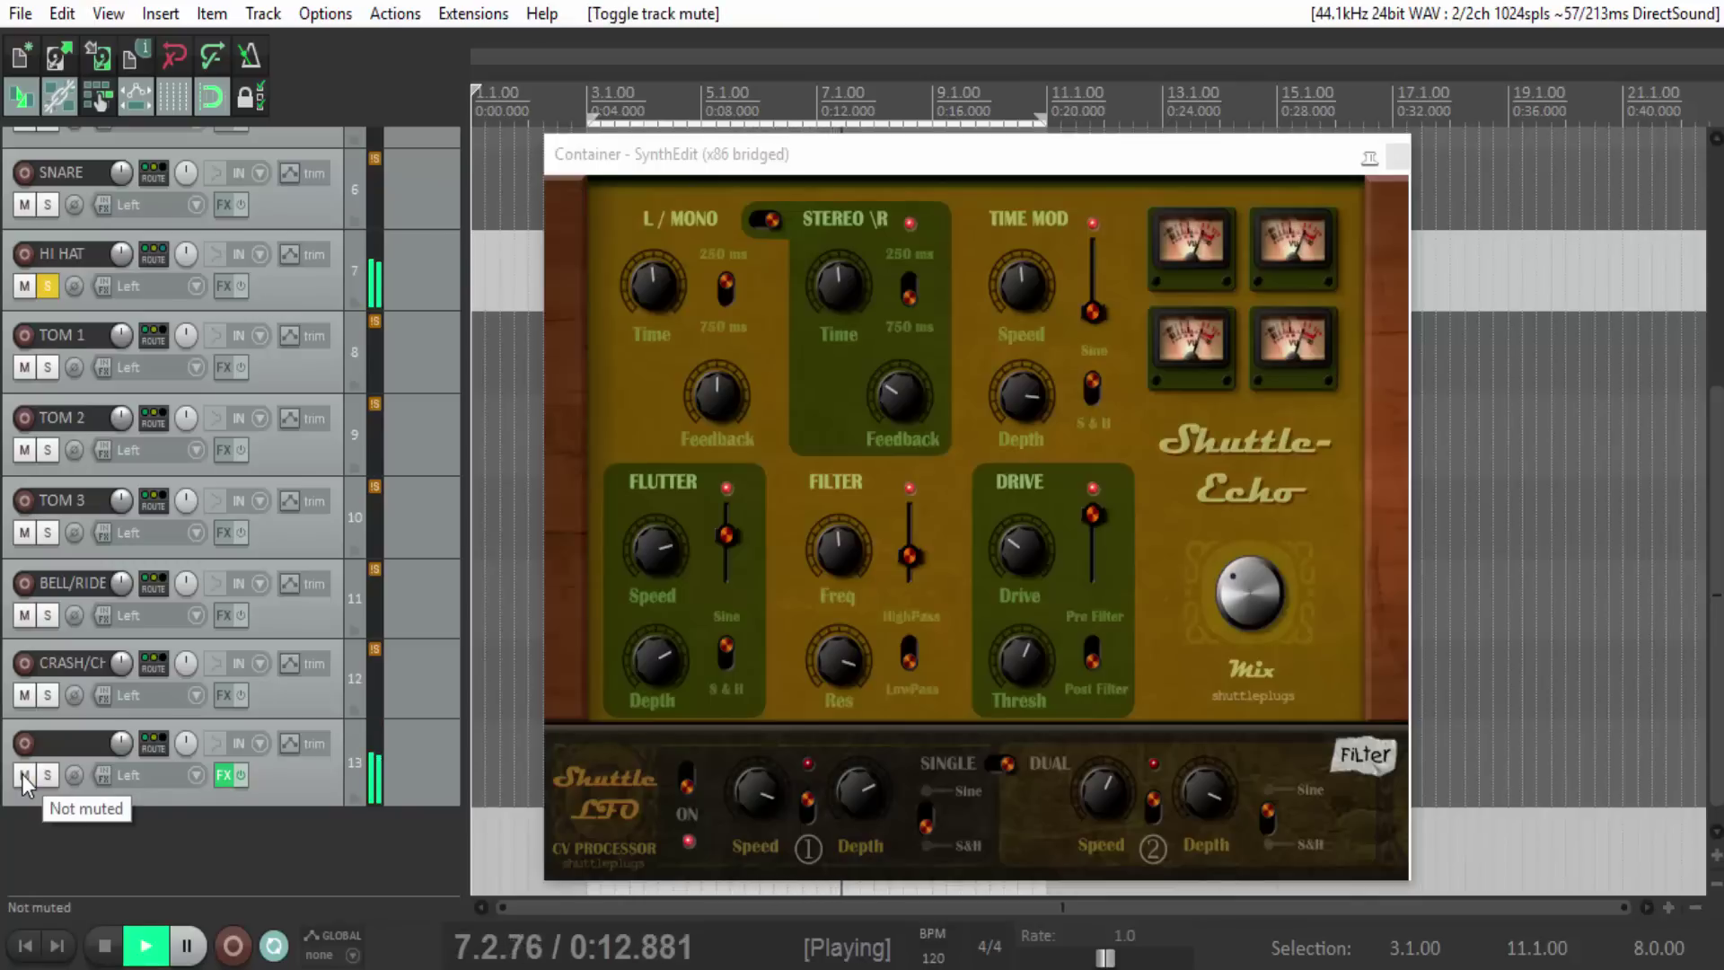
# Solo the KICK track alongside the HI HAT and mute track 13 to hear them without the echo.
pyautogui.scroll(2, 422, 517)
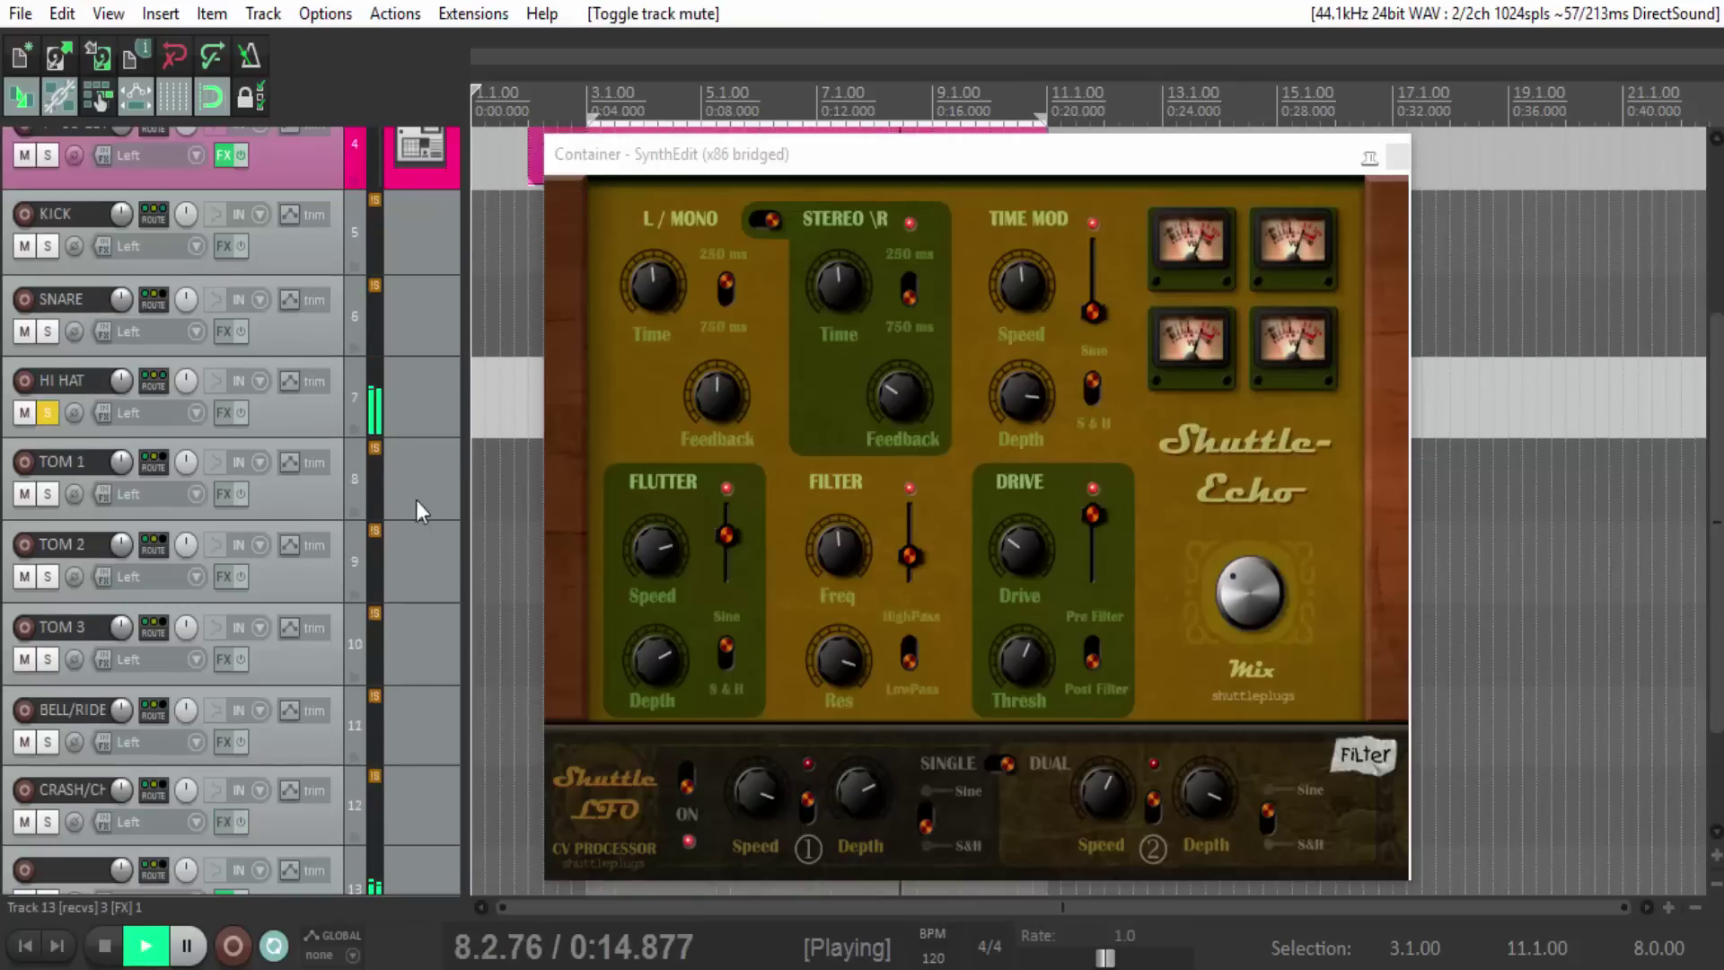
pyautogui.click(45, 251)
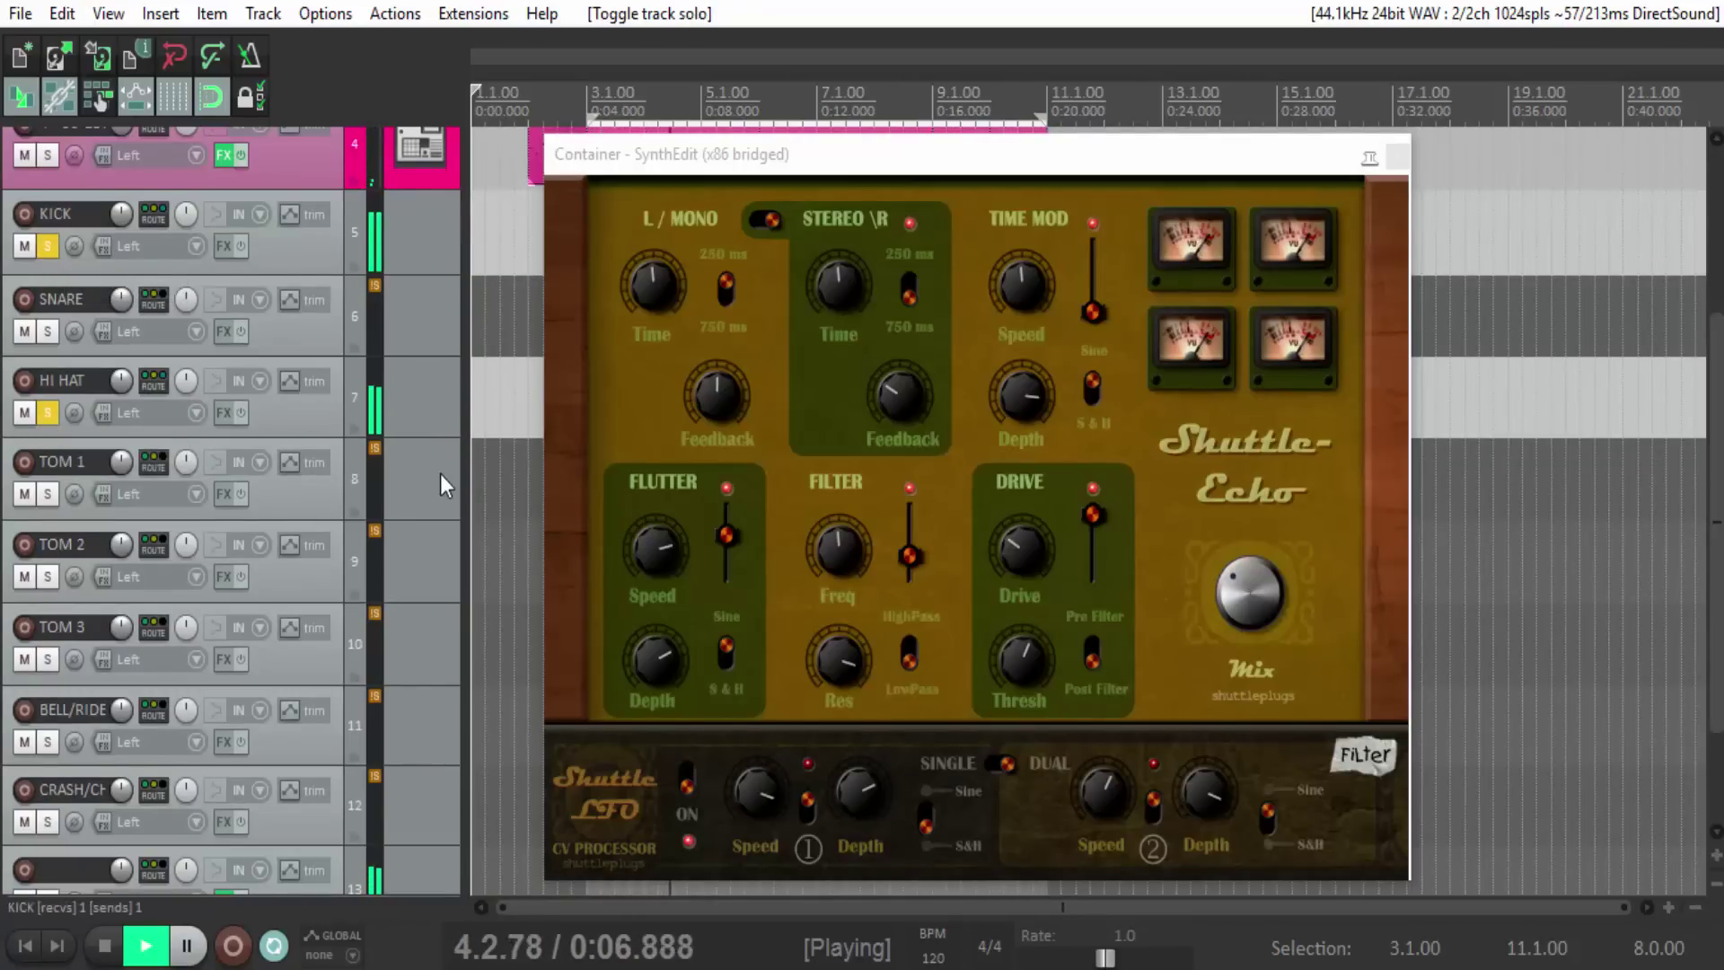
pyautogui.scroll(-3, 440, 470)
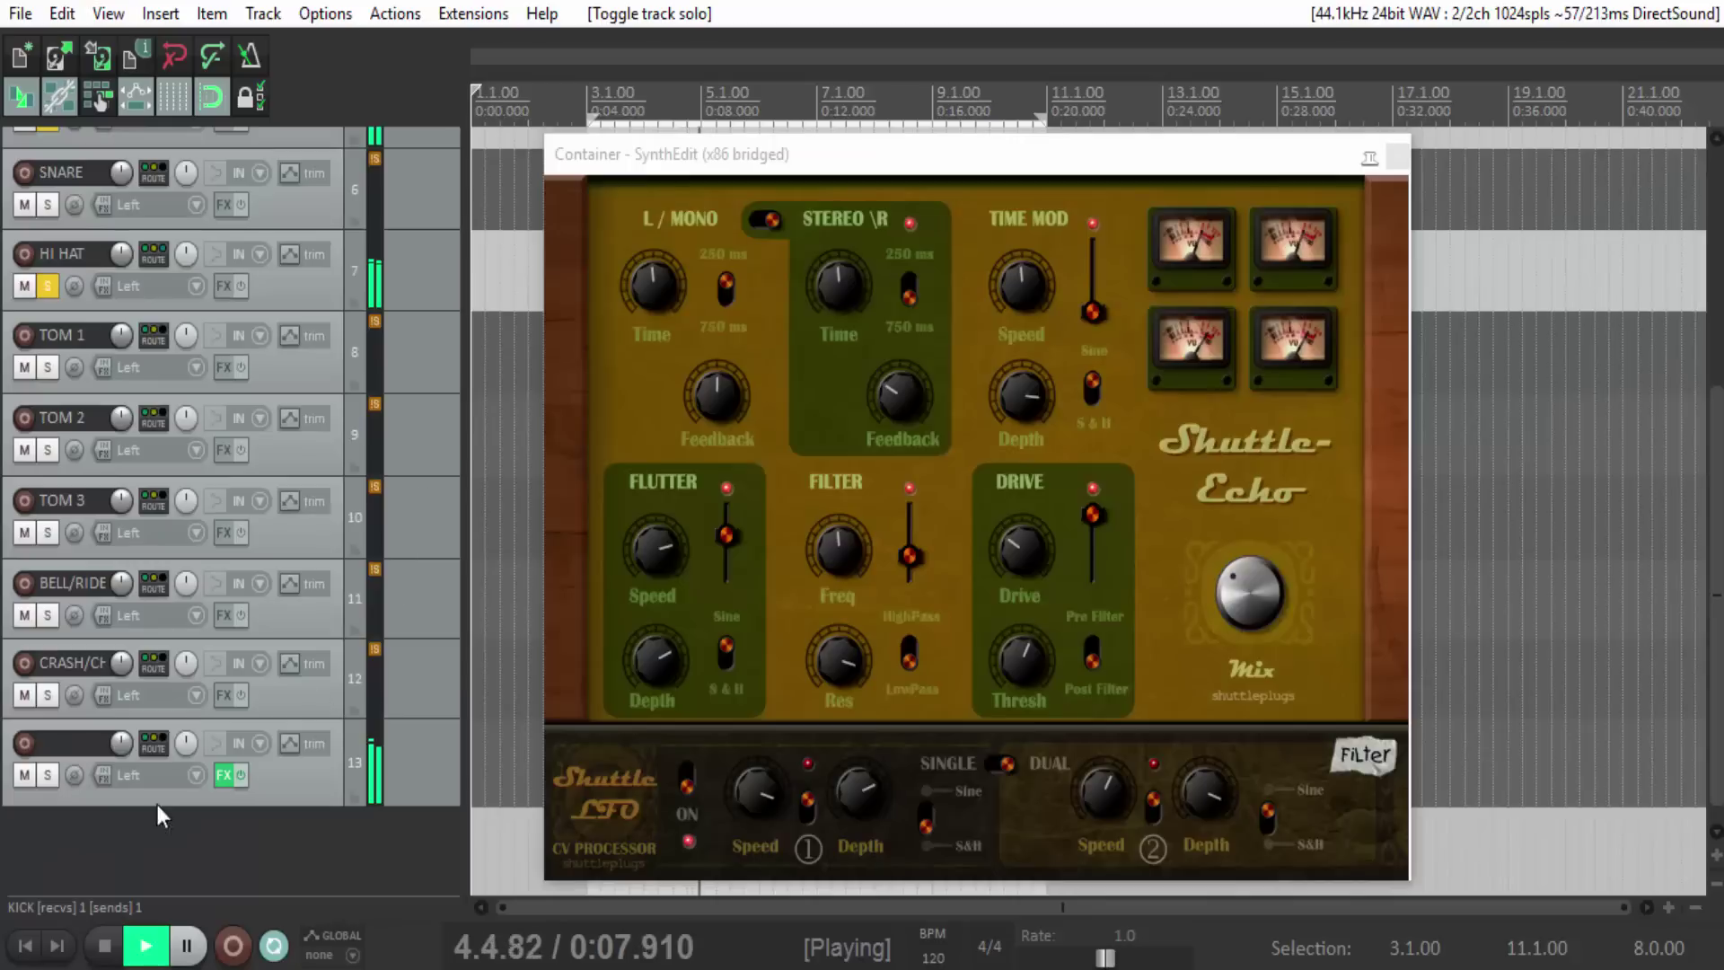
pyautogui.click(30, 778)
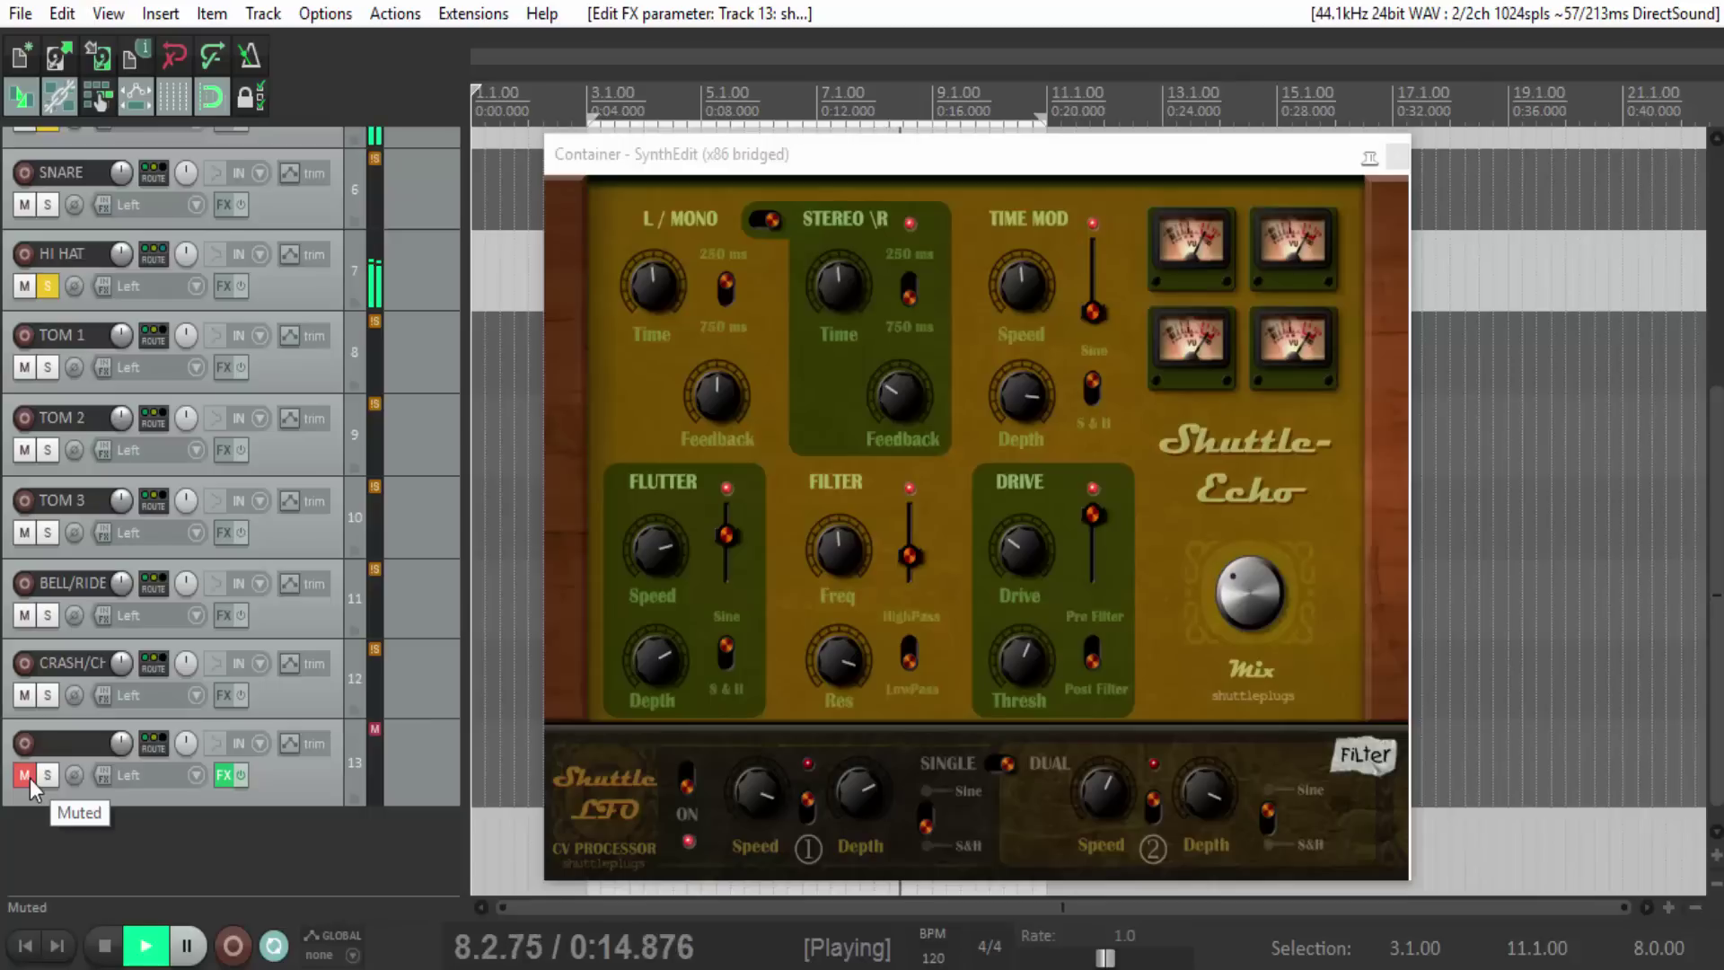
# Unmute track 13 and toggle the mute on the KICK track's send to it to compare the kick without and with the echo.
pyautogui.click(30, 778)
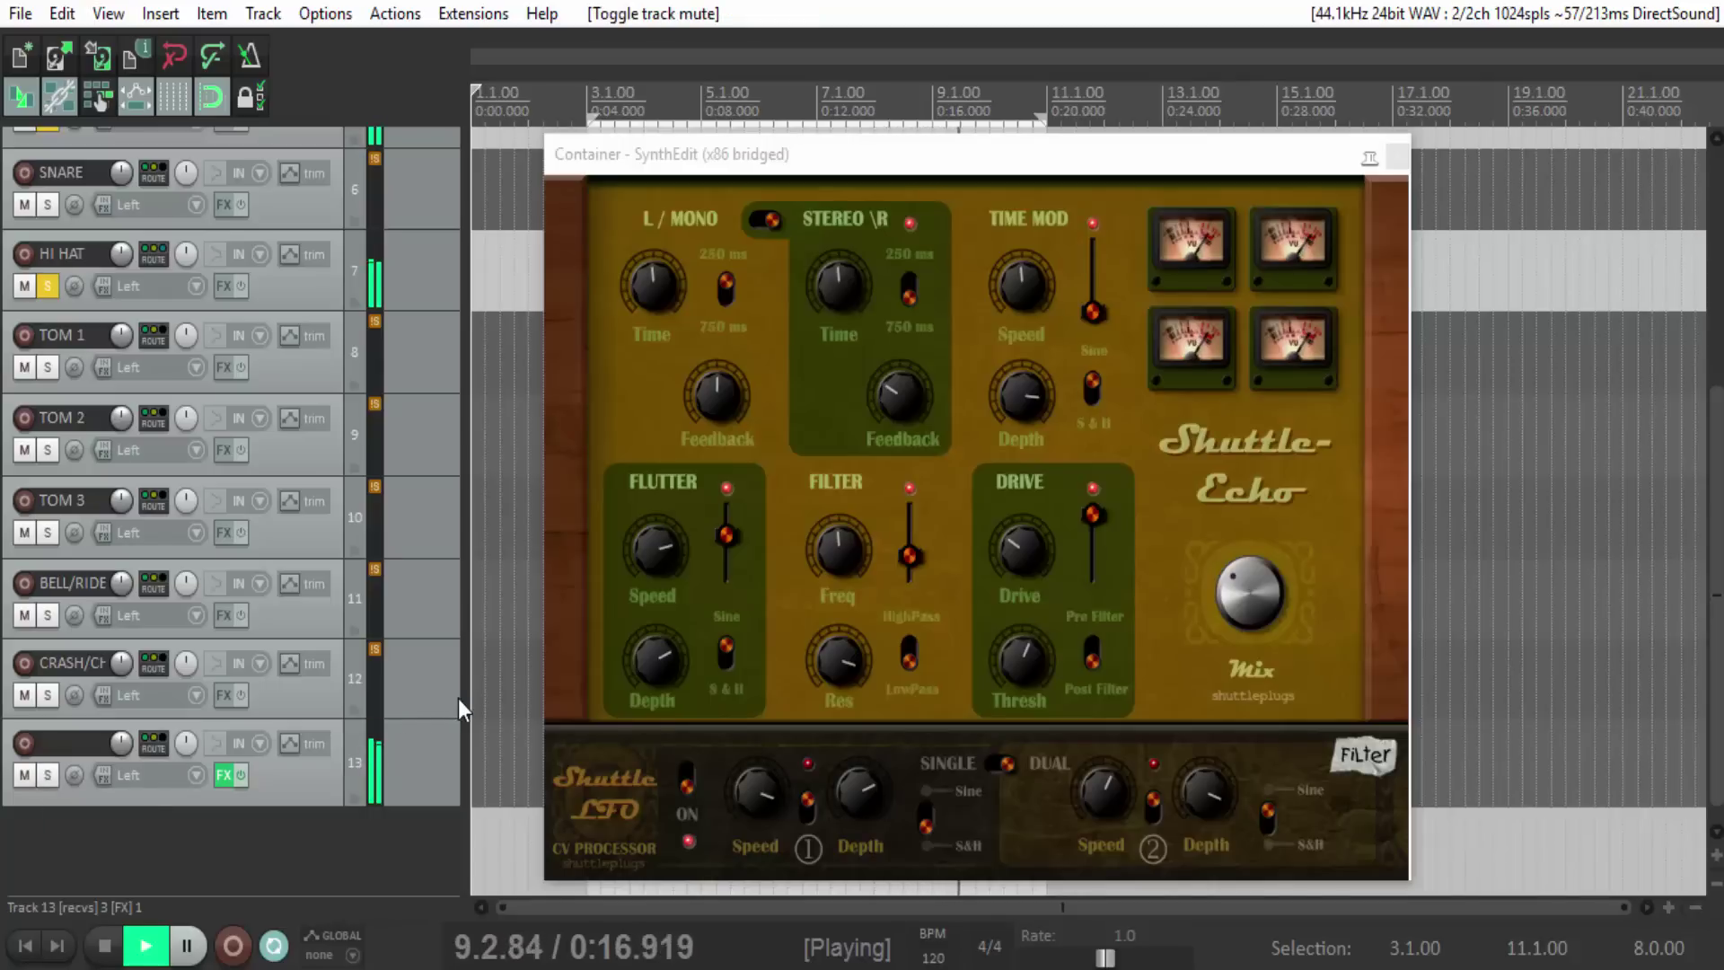
pyautogui.scroll(3, 445, 698)
pyautogui.scroll(3, 446, 698)
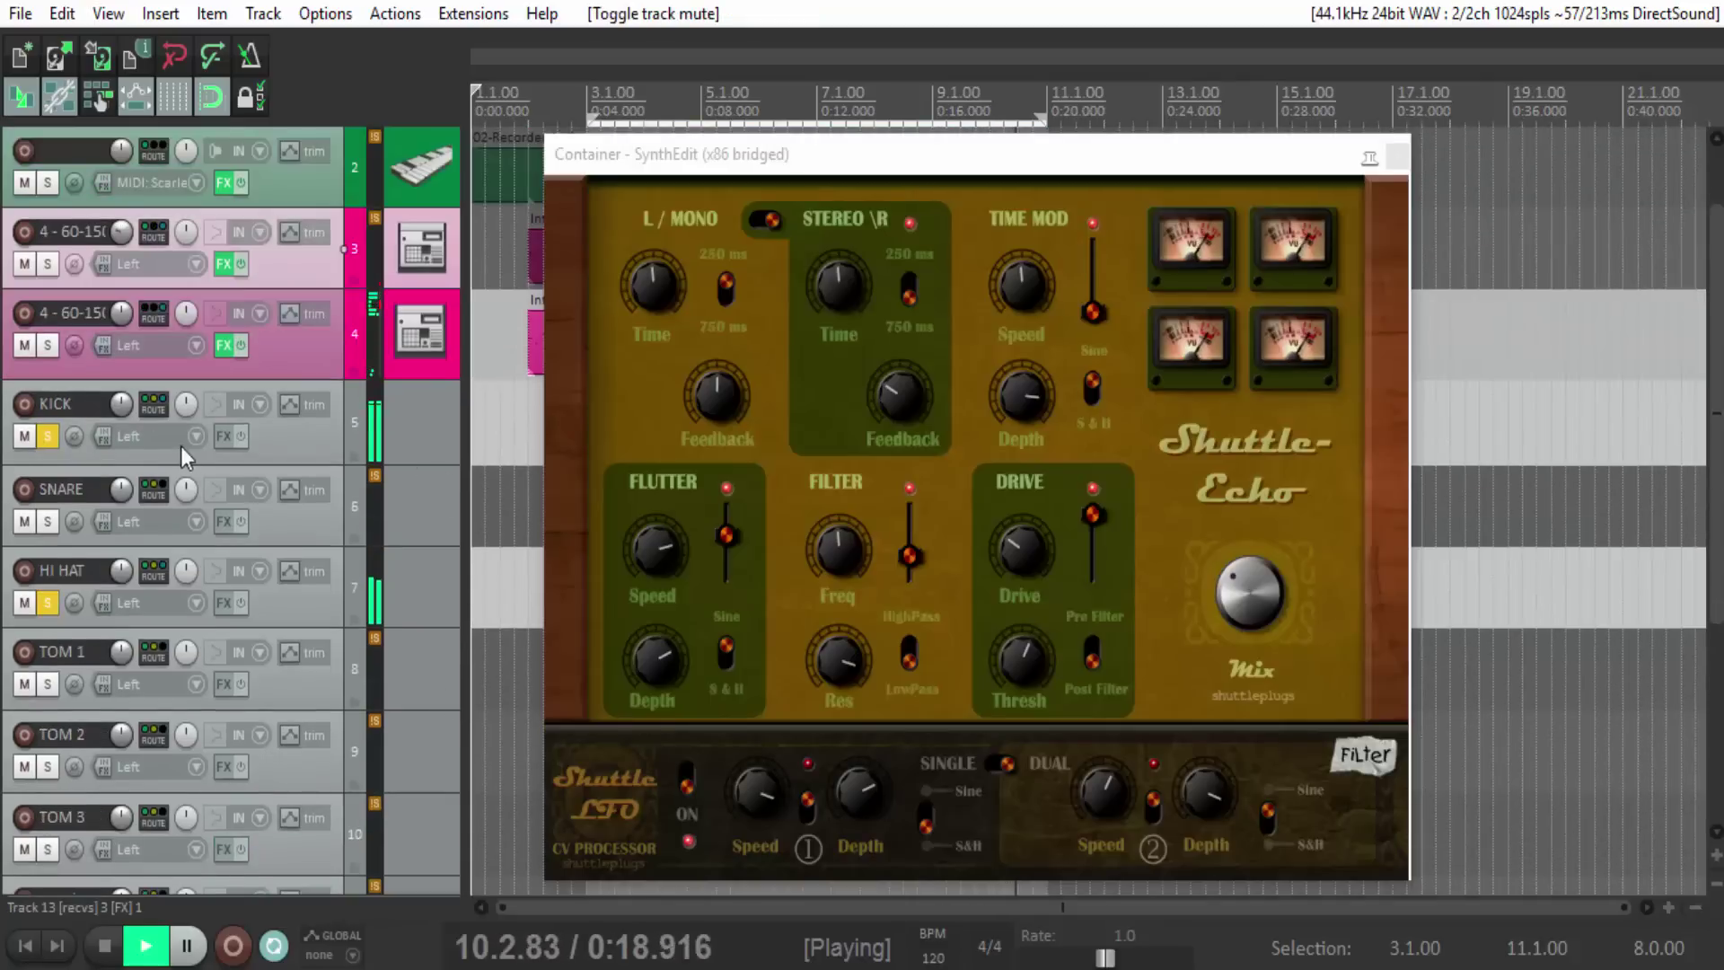
pyautogui.click(153, 409)
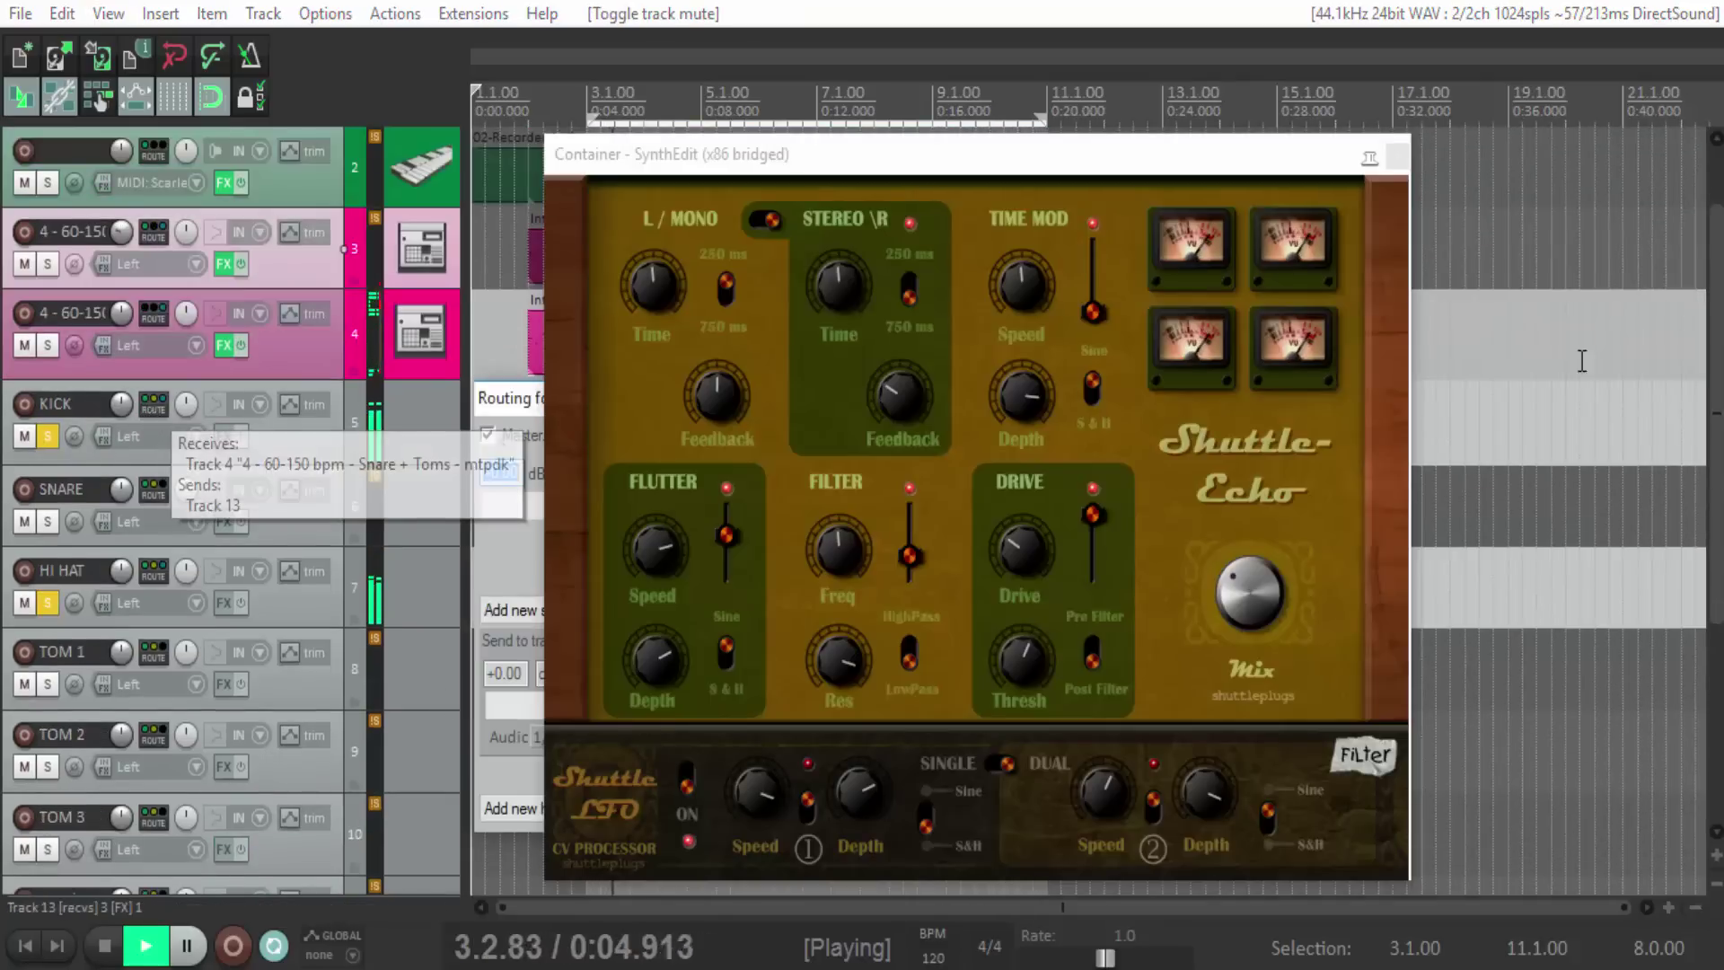
pyautogui.click(1397, 156)
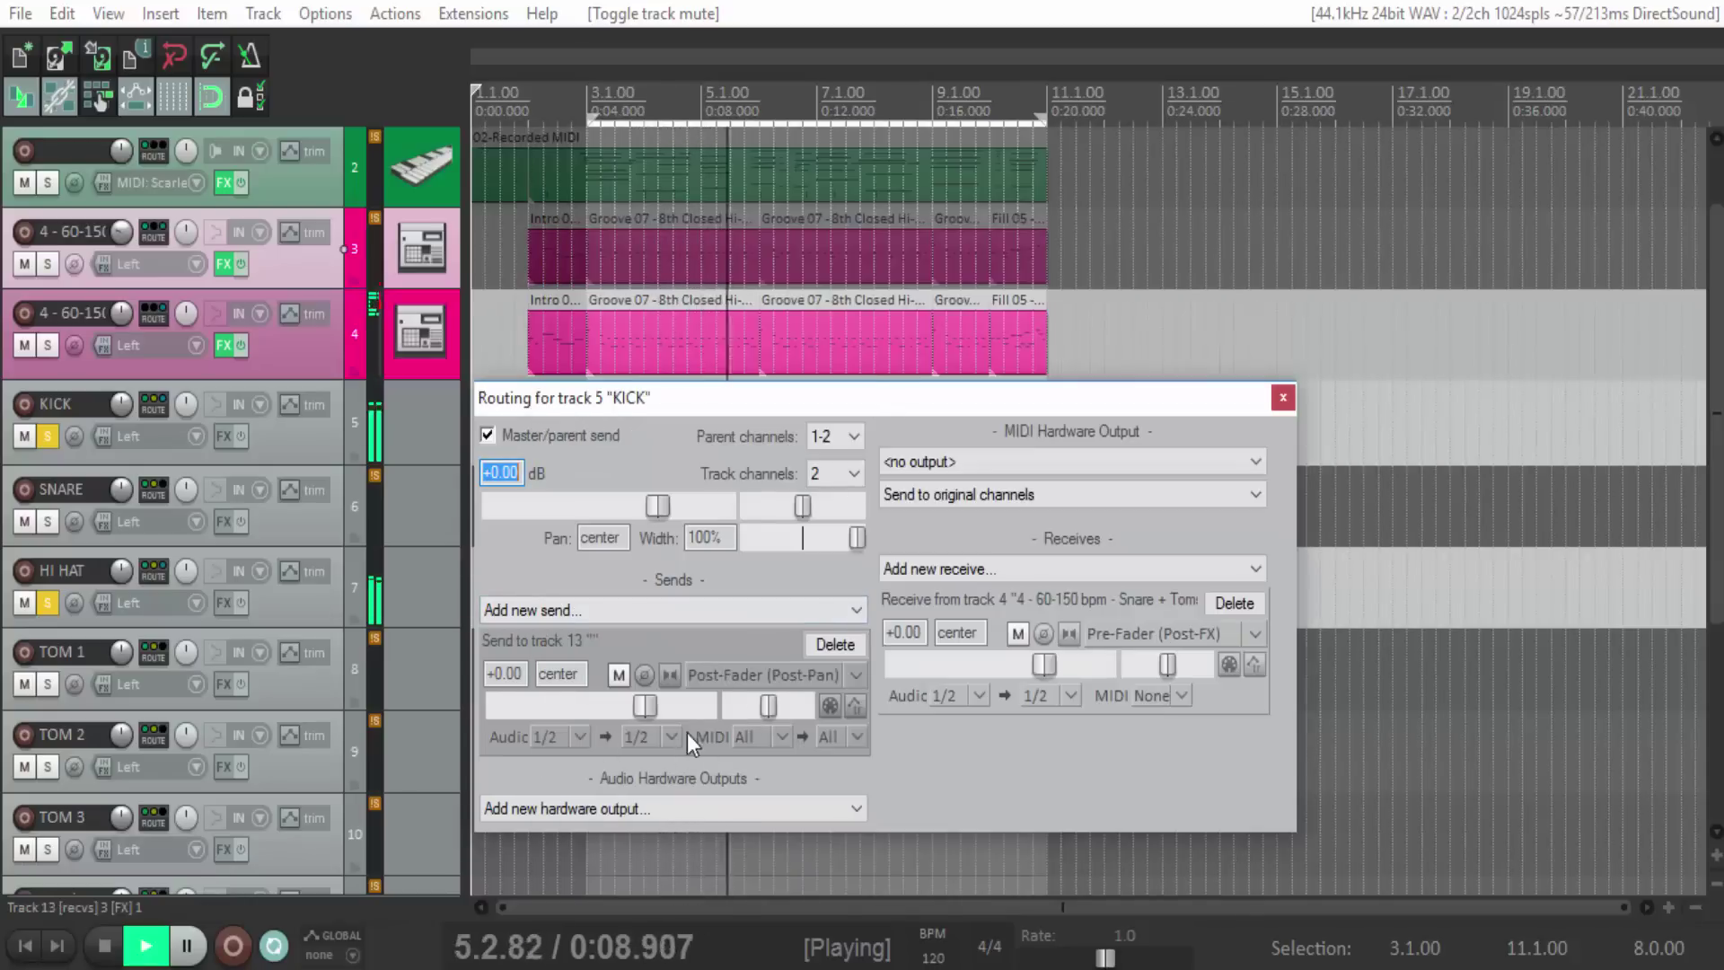
pyautogui.click(622, 679)
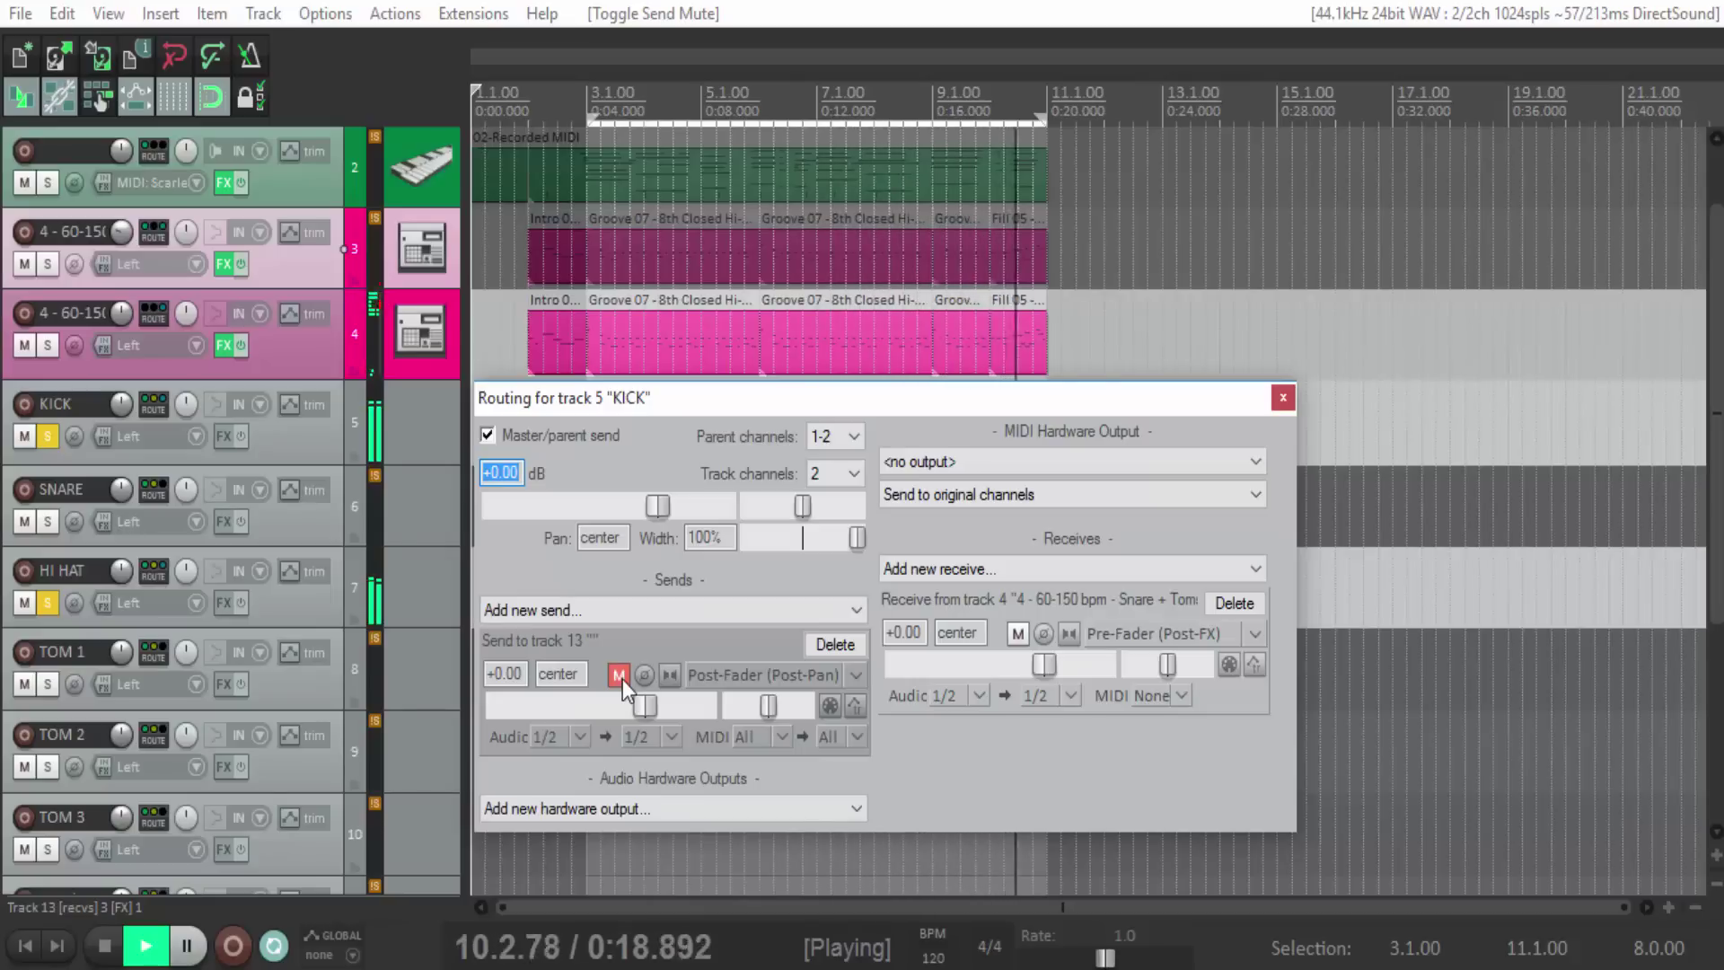
pyautogui.click(618, 675)
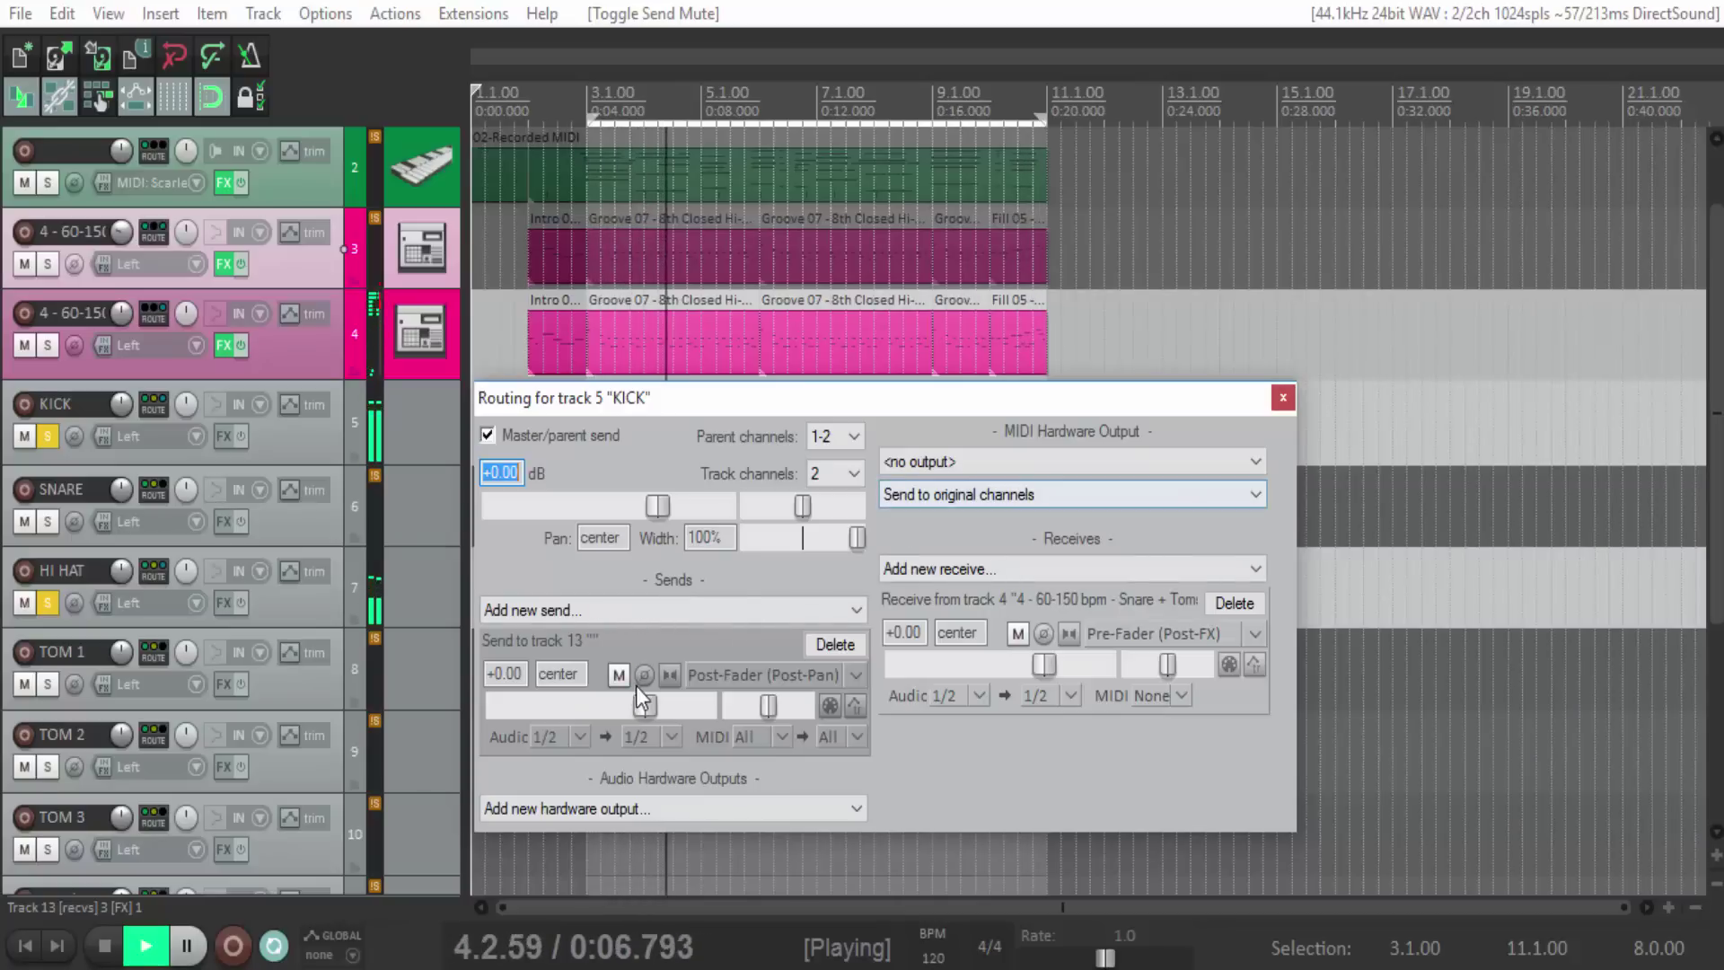
# Raise the KICK track's send to track 13 to about +4.71 dB and stop playback.
pyautogui.moveTo(645, 704); pyautogui.dragTo(666, 703)
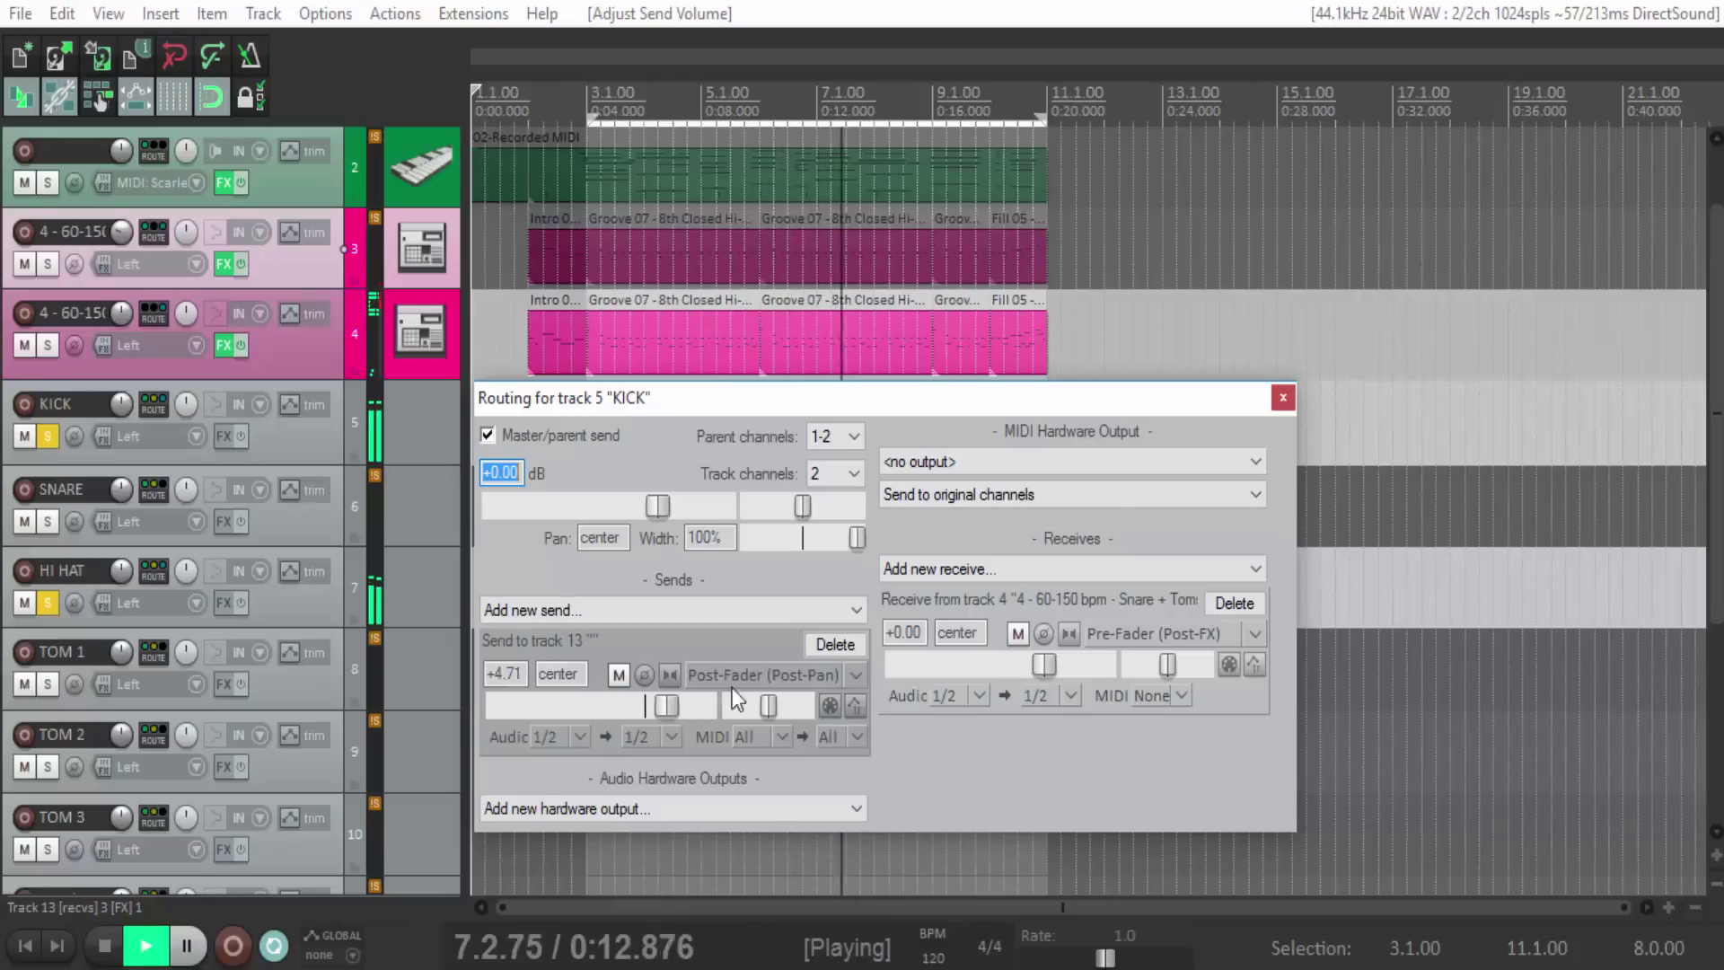
pyautogui.click(1282, 398)
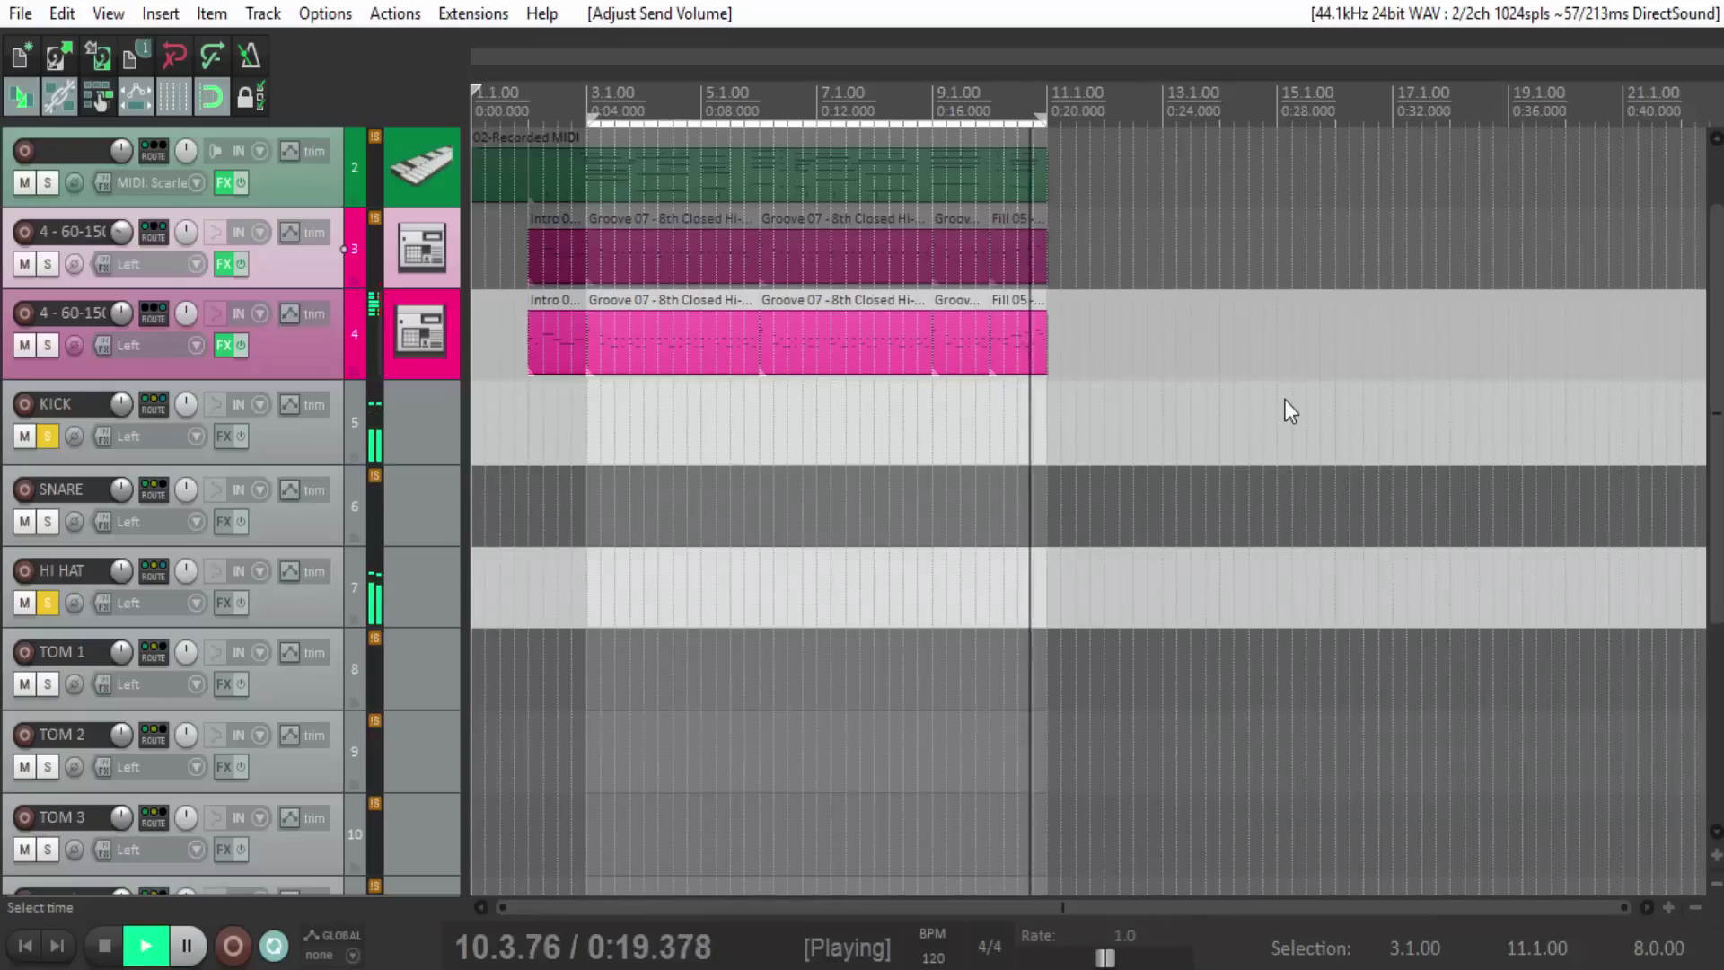
pyautogui.click(105, 948)
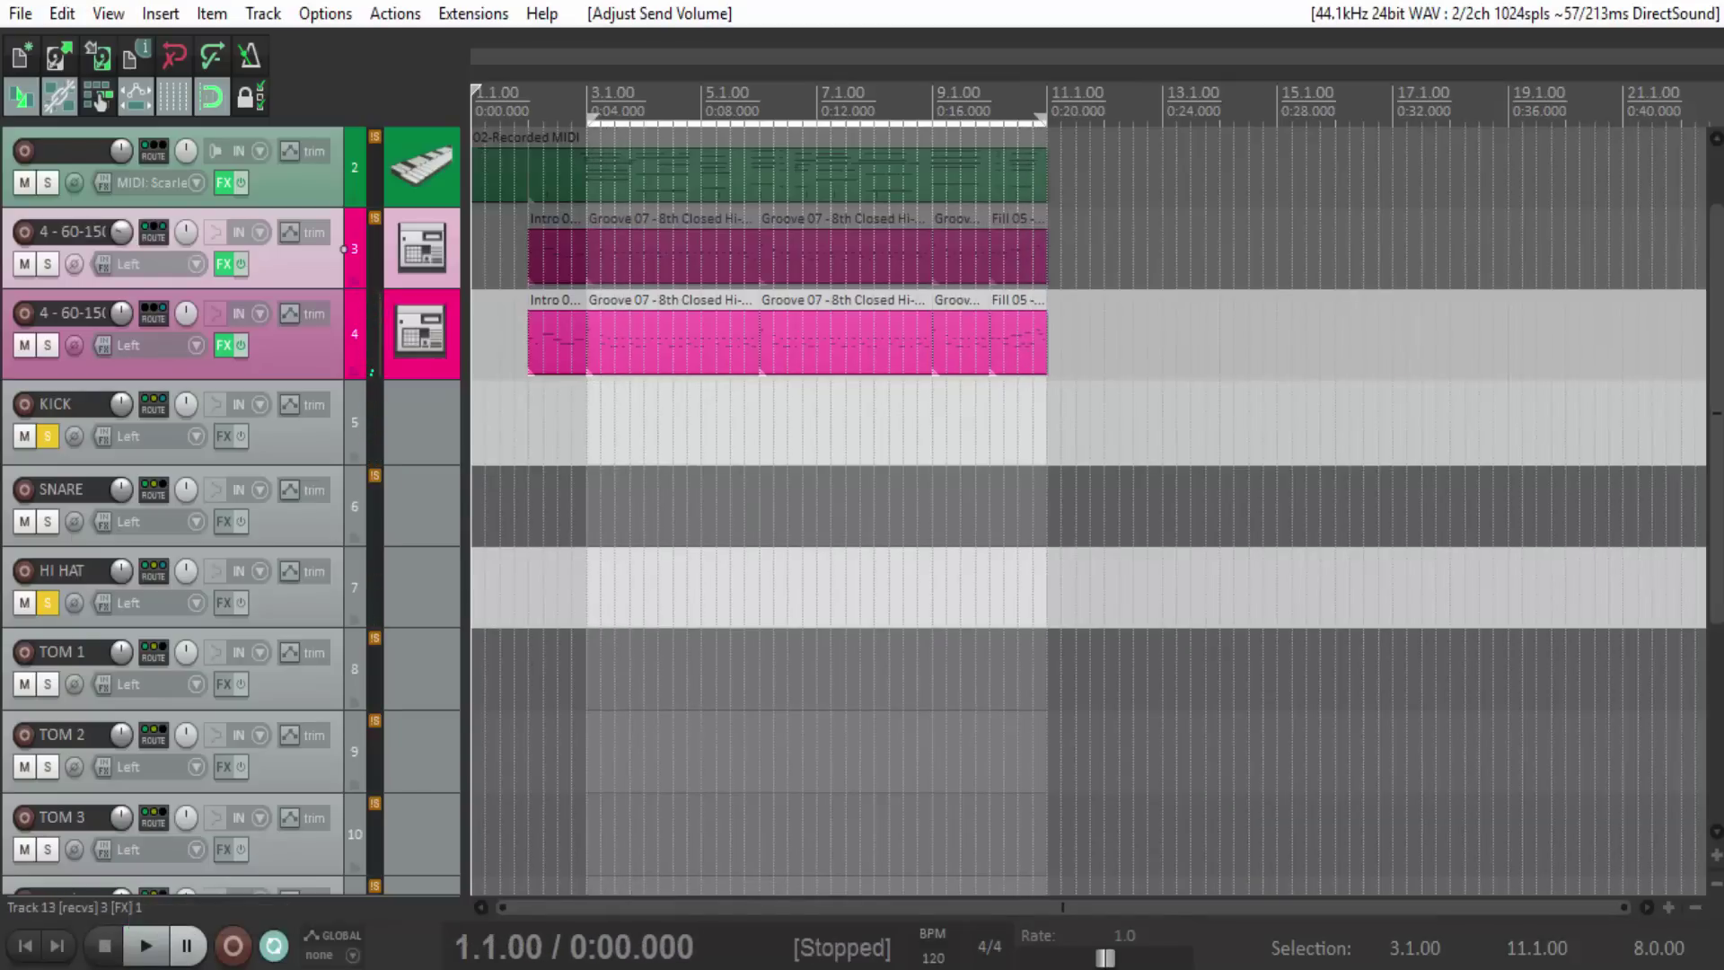
pyautogui.hotkey('ctrl', 'z')
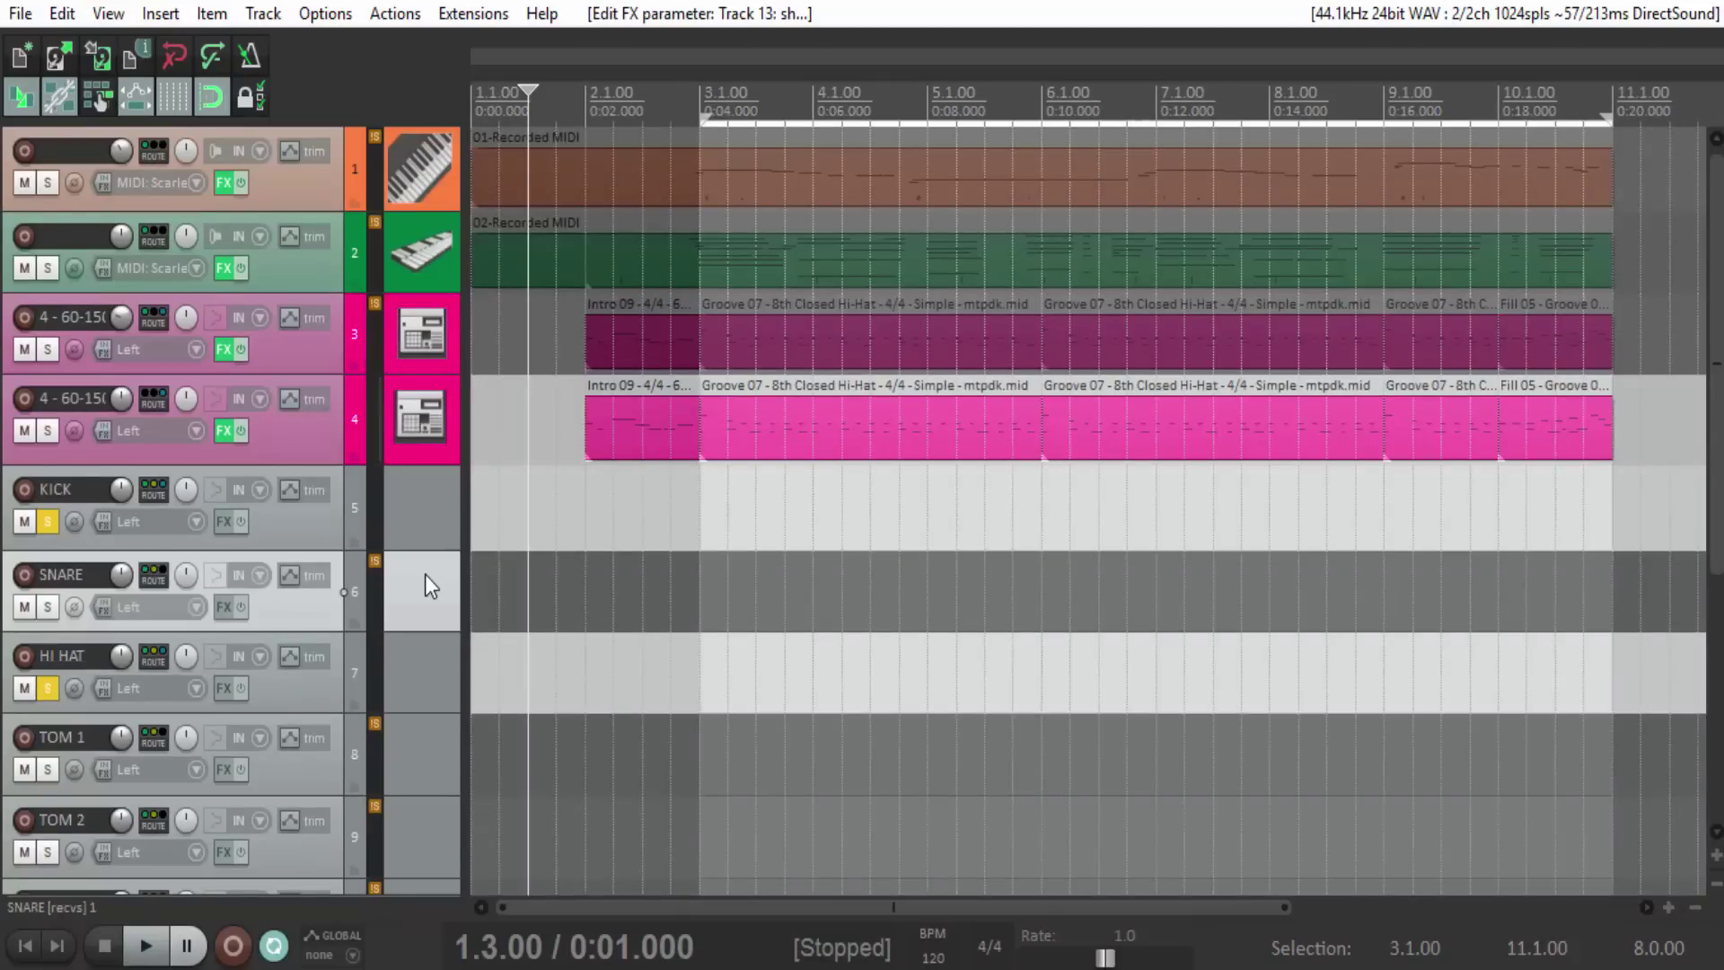
# Add a new empty track below track 13 and increase its height to reveal its controls.
pyautogui.scroll(-5, 424, 575)
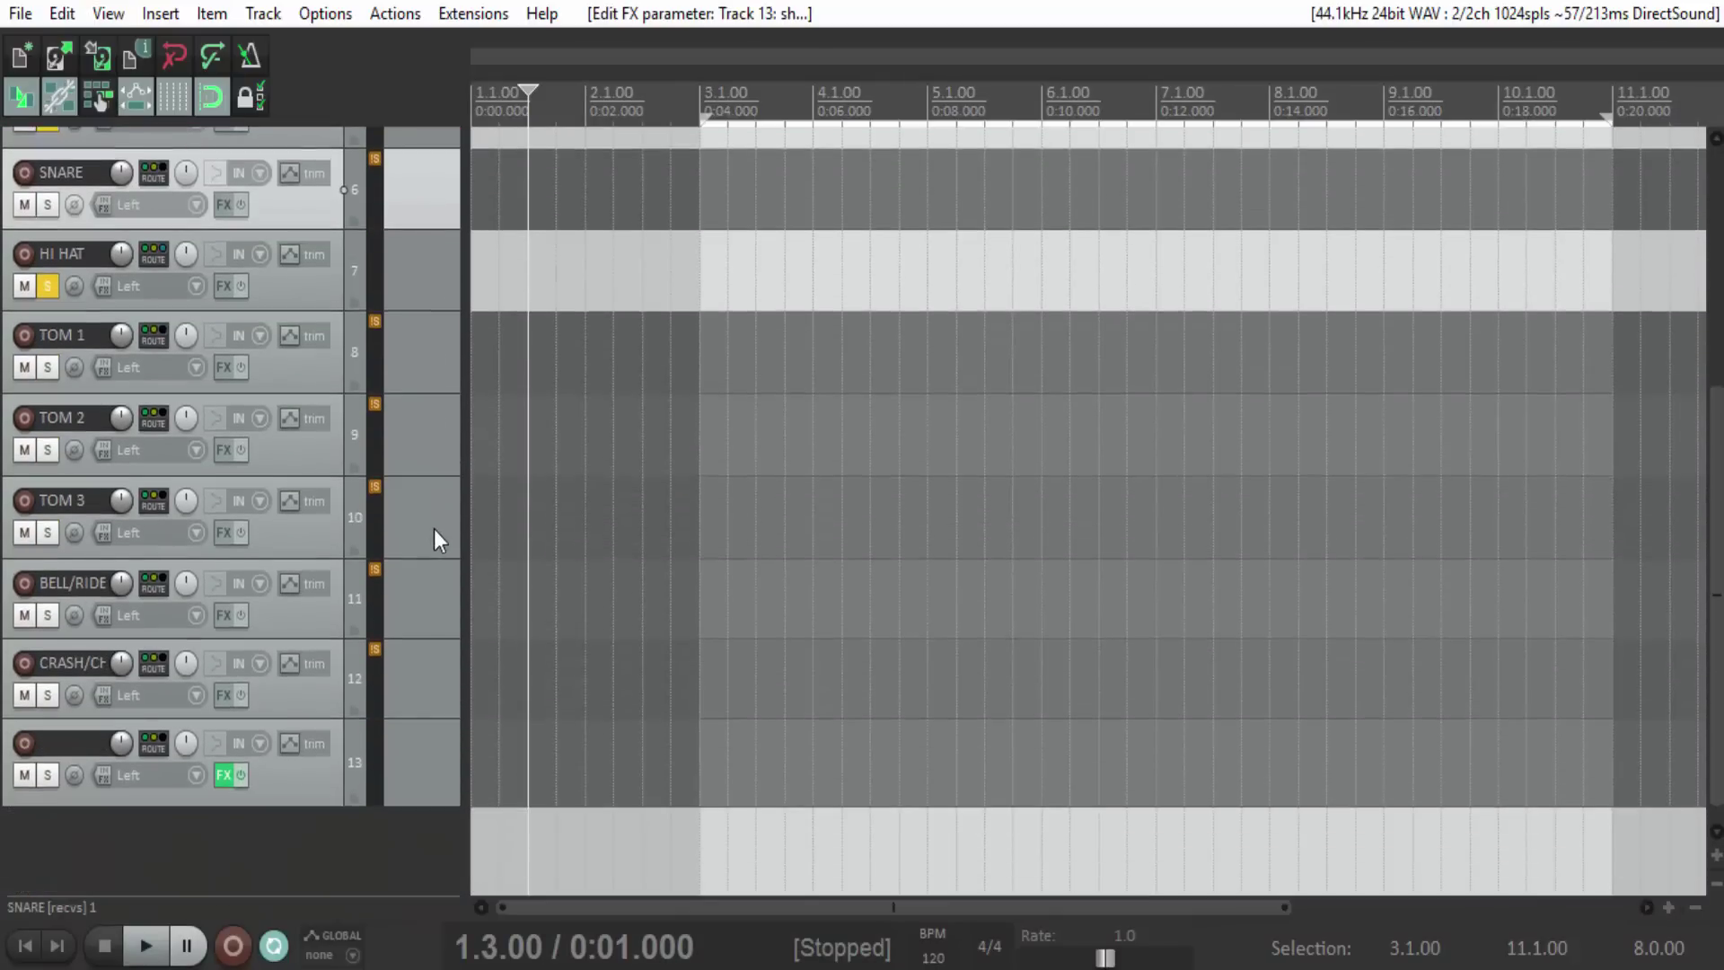
pyautogui.doubleClick(183, 833)
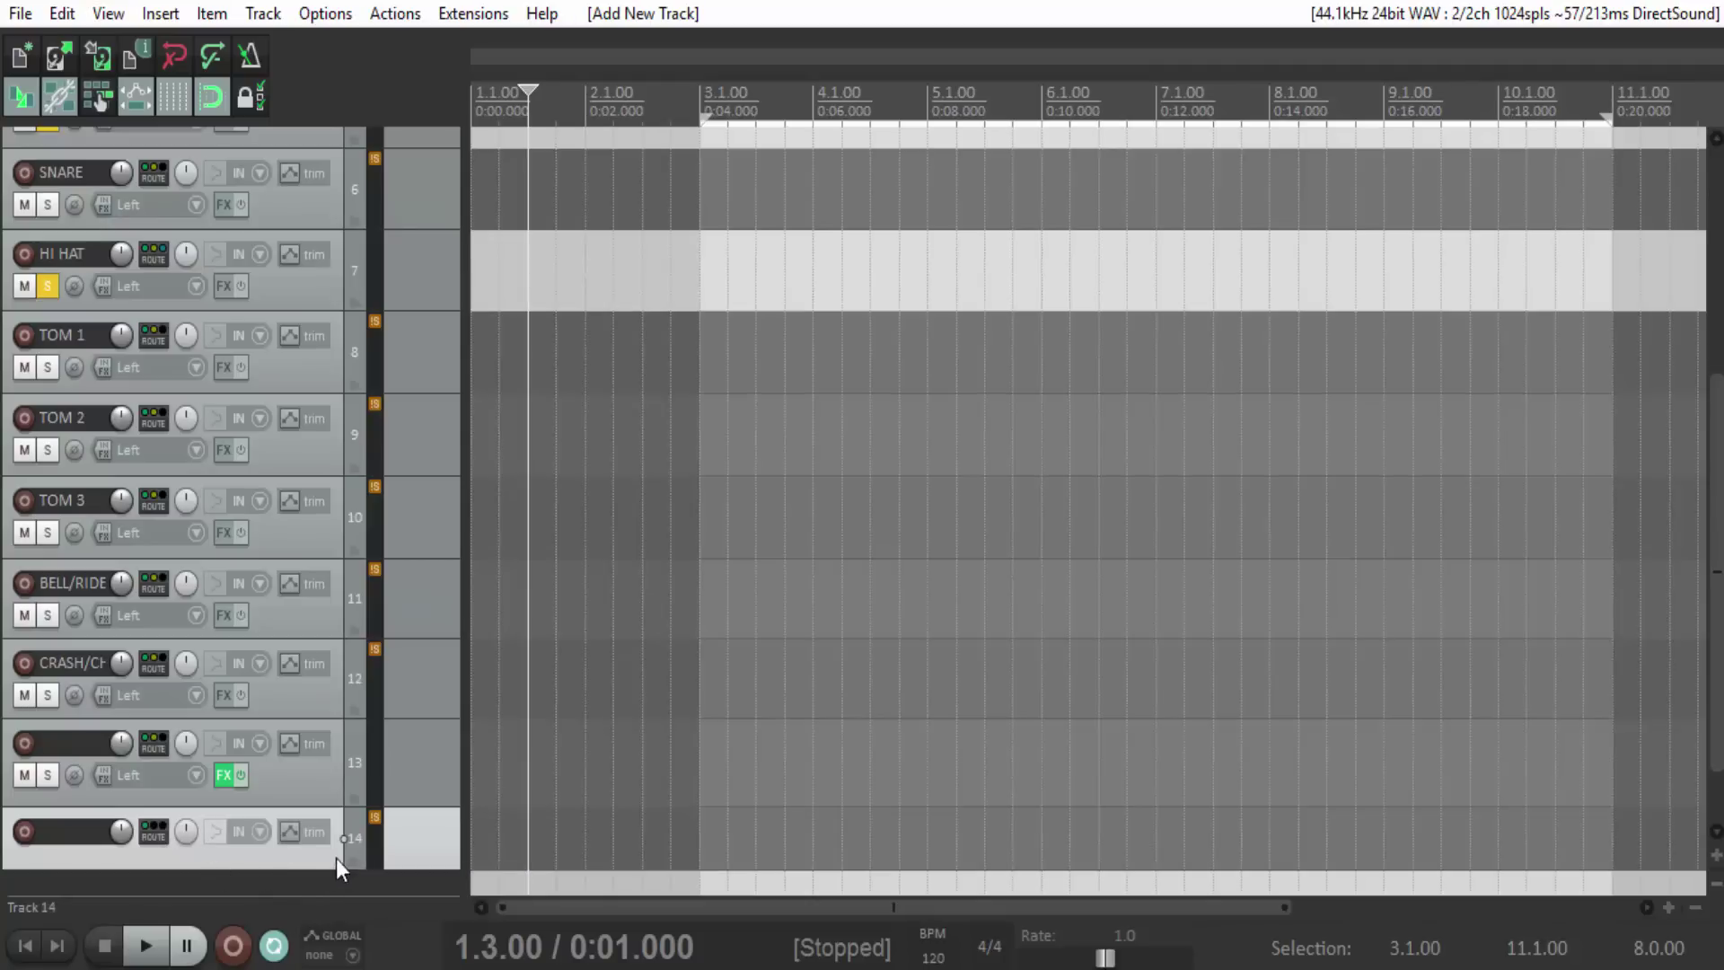
pyautogui.scroll(-1, 422, 790)
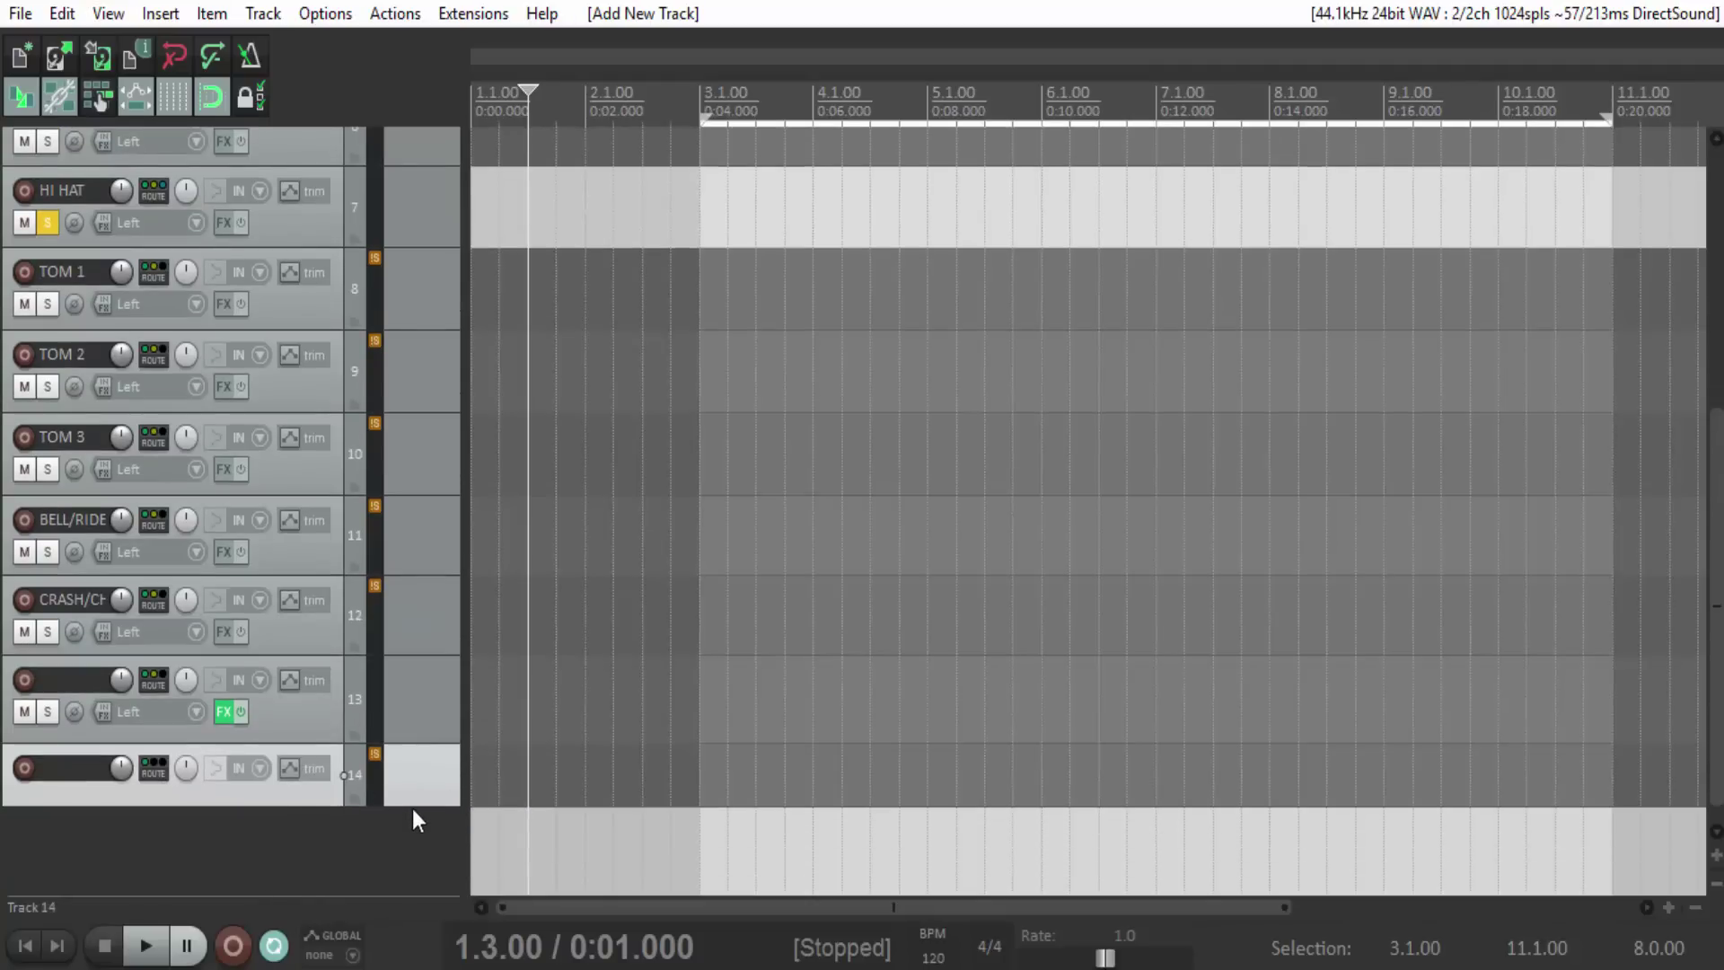
pyautogui.moveTo(412, 806); pyautogui.dragTo(418, 839)
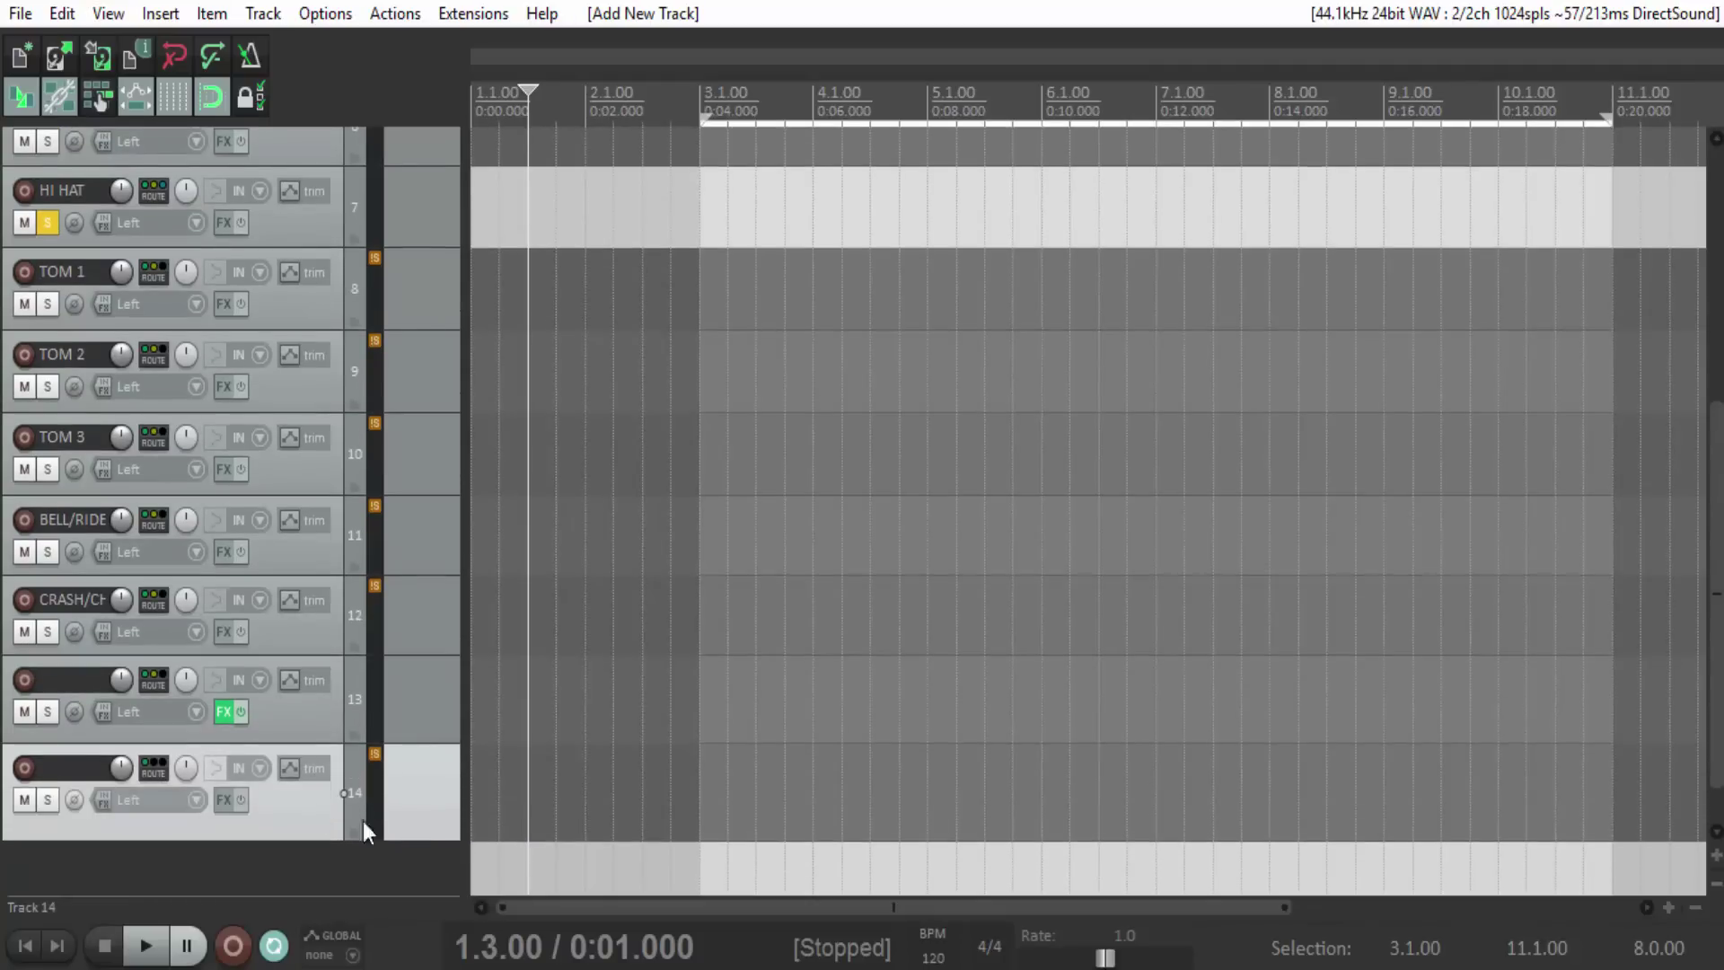
# Insert the VST effect spattle on track 14 and close its plug-in and FX windows.
pyautogui.click(225, 800)
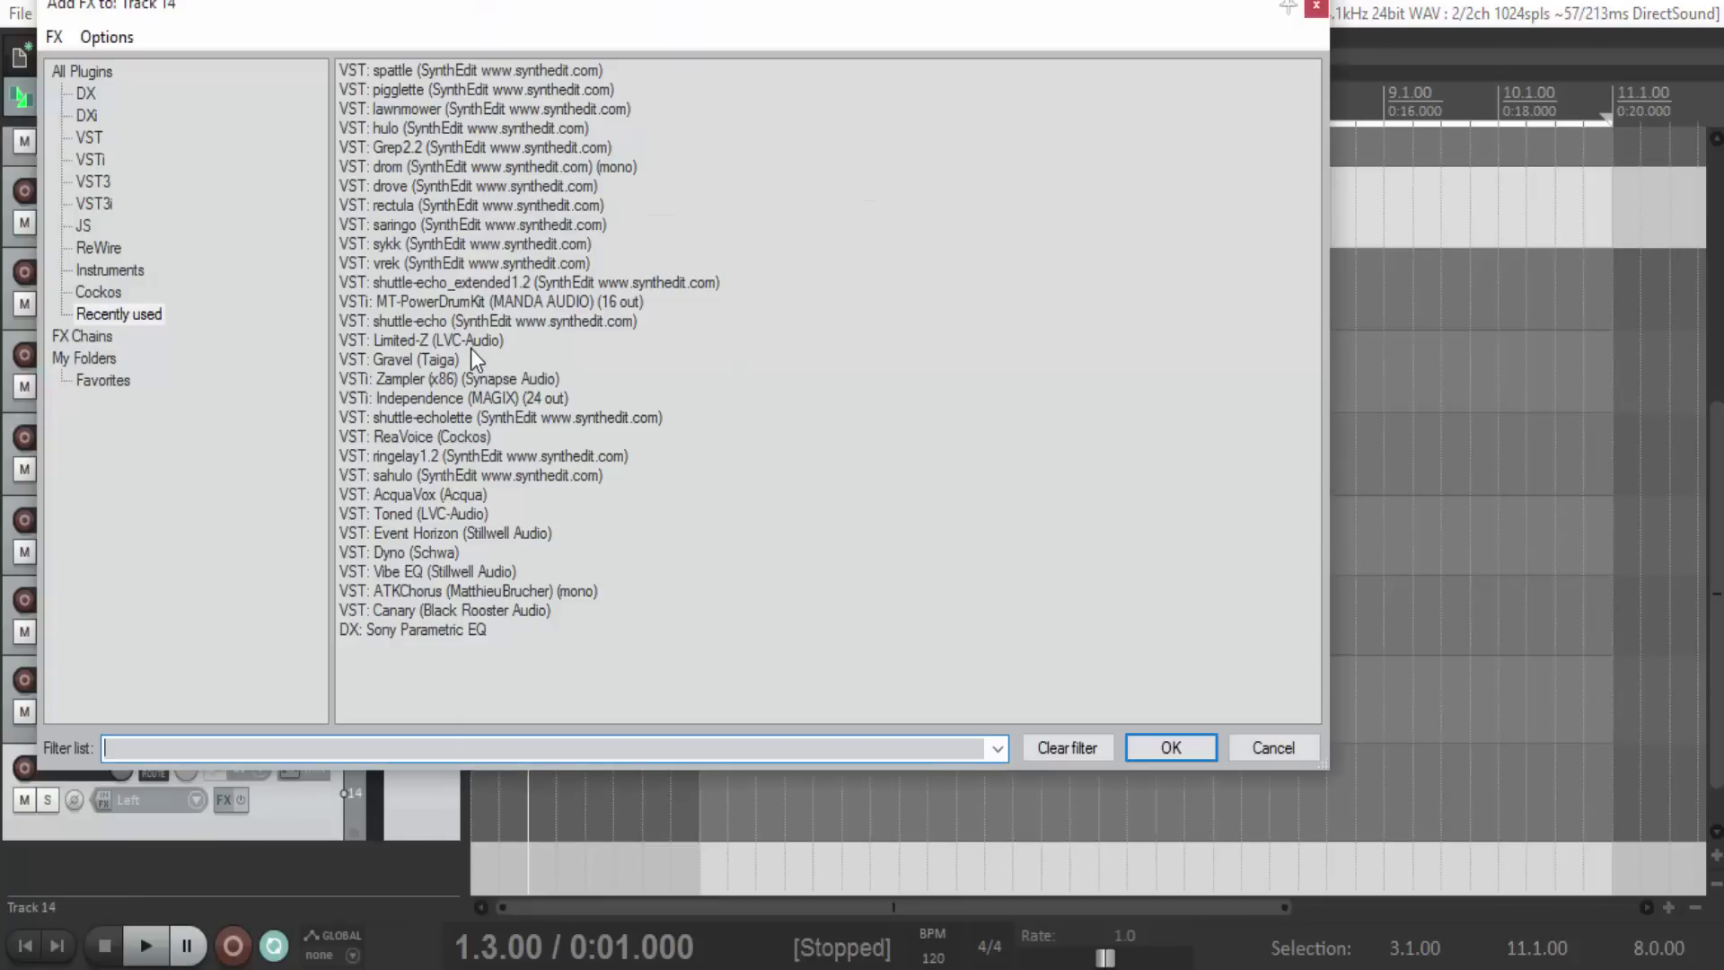
pyautogui.doubleClick(402, 69)
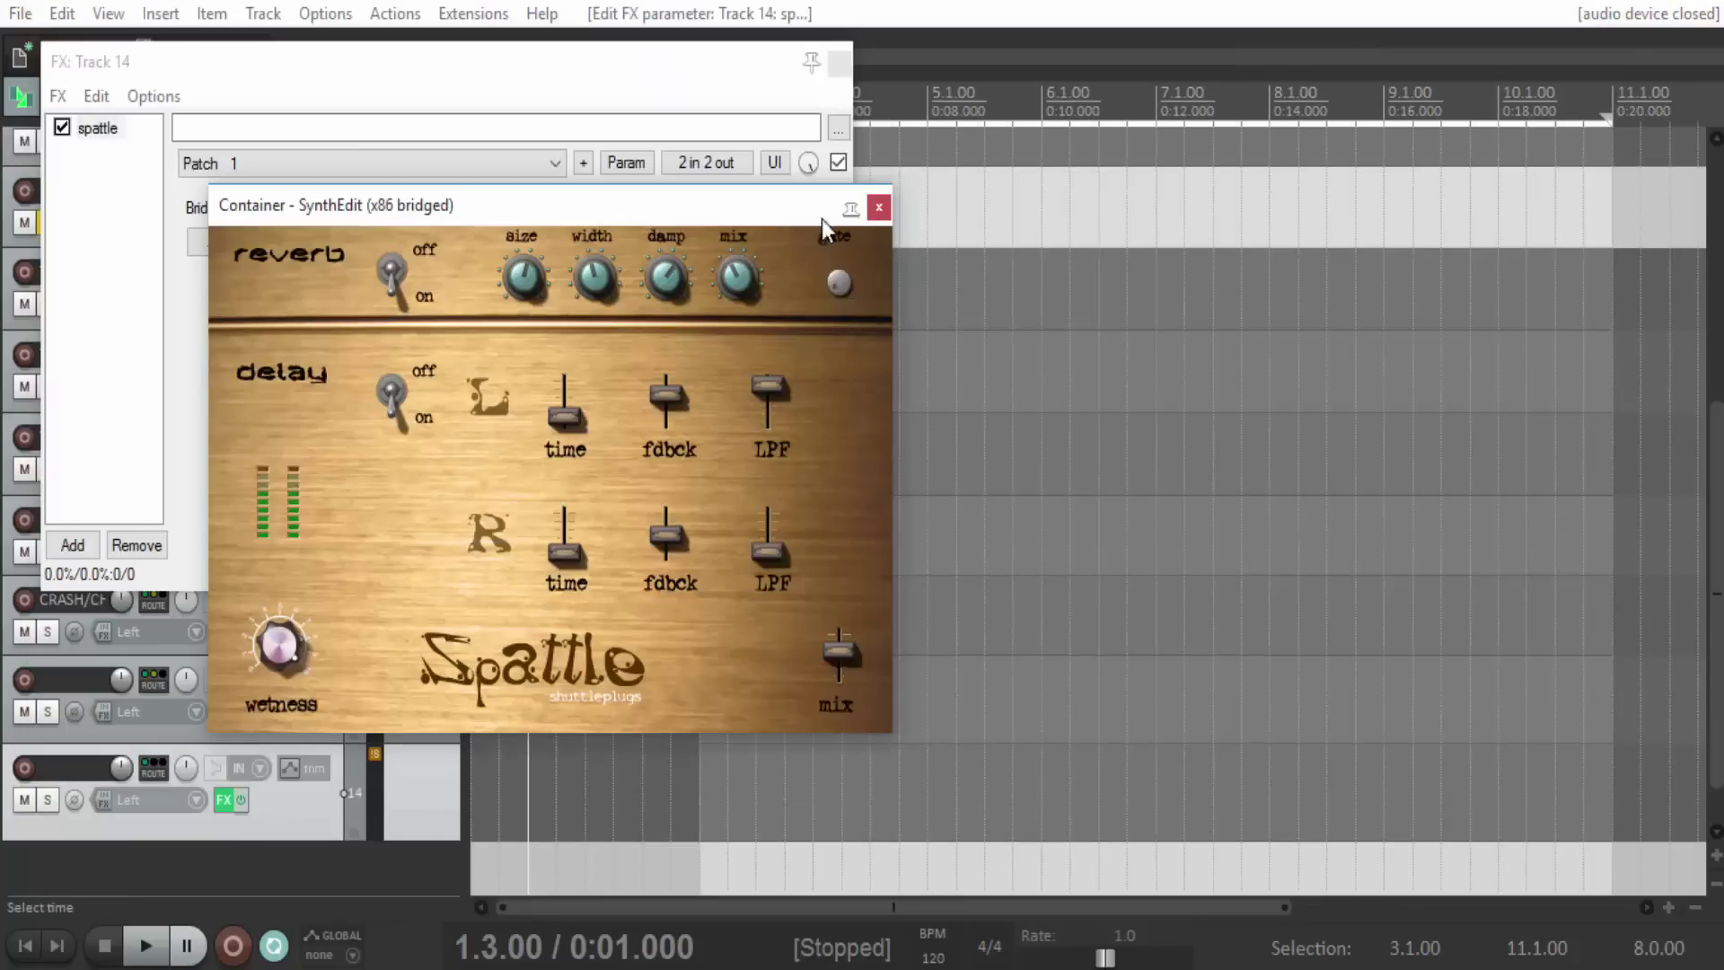
pyautogui.click(878, 207)
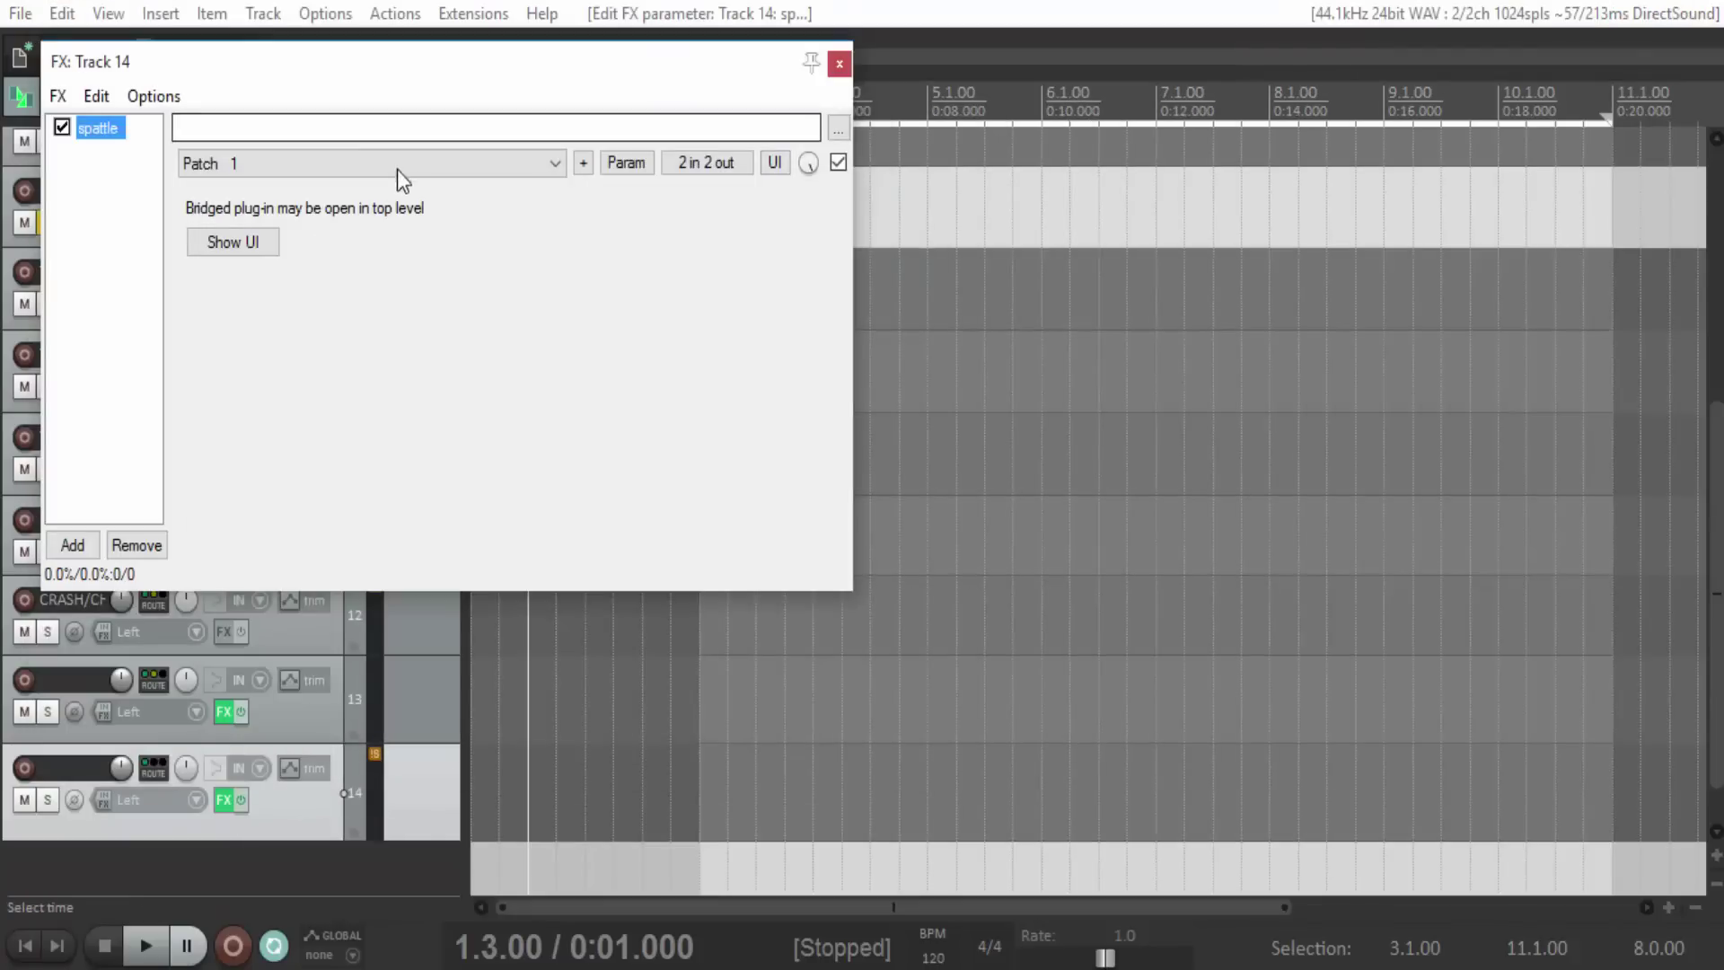
pyautogui.click(839, 64)
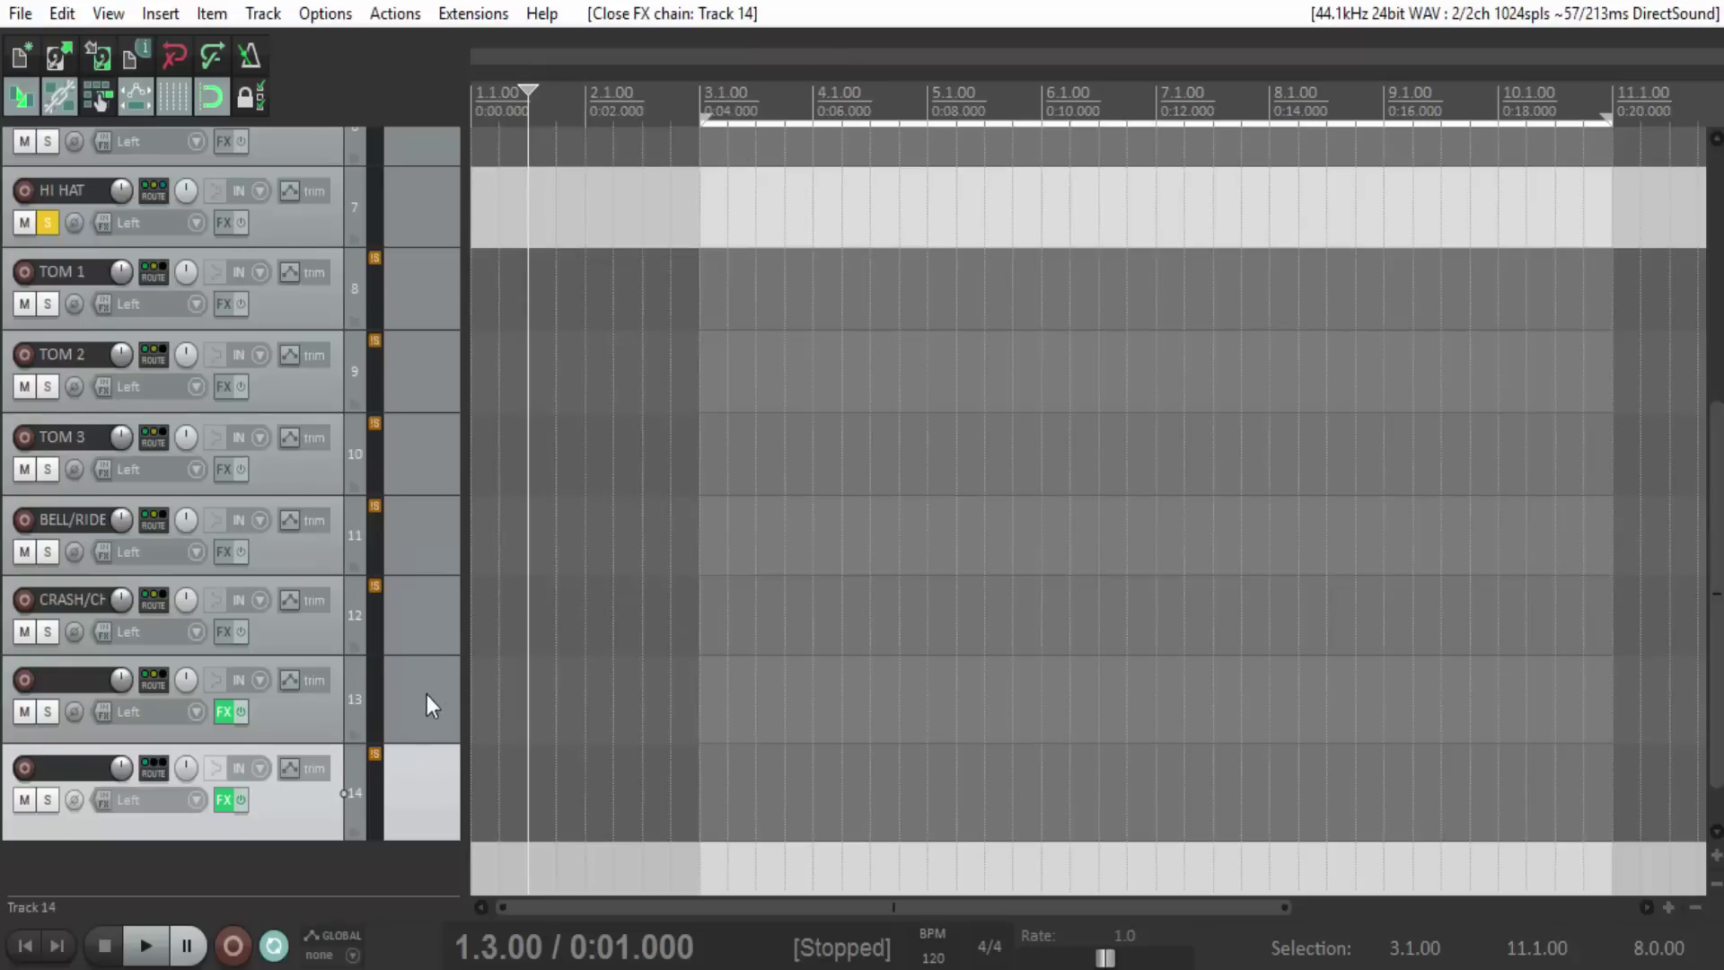
# Add a send from the KICK track to track 14 in its routing settings.
pyautogui.scroll(3, 428, 696)
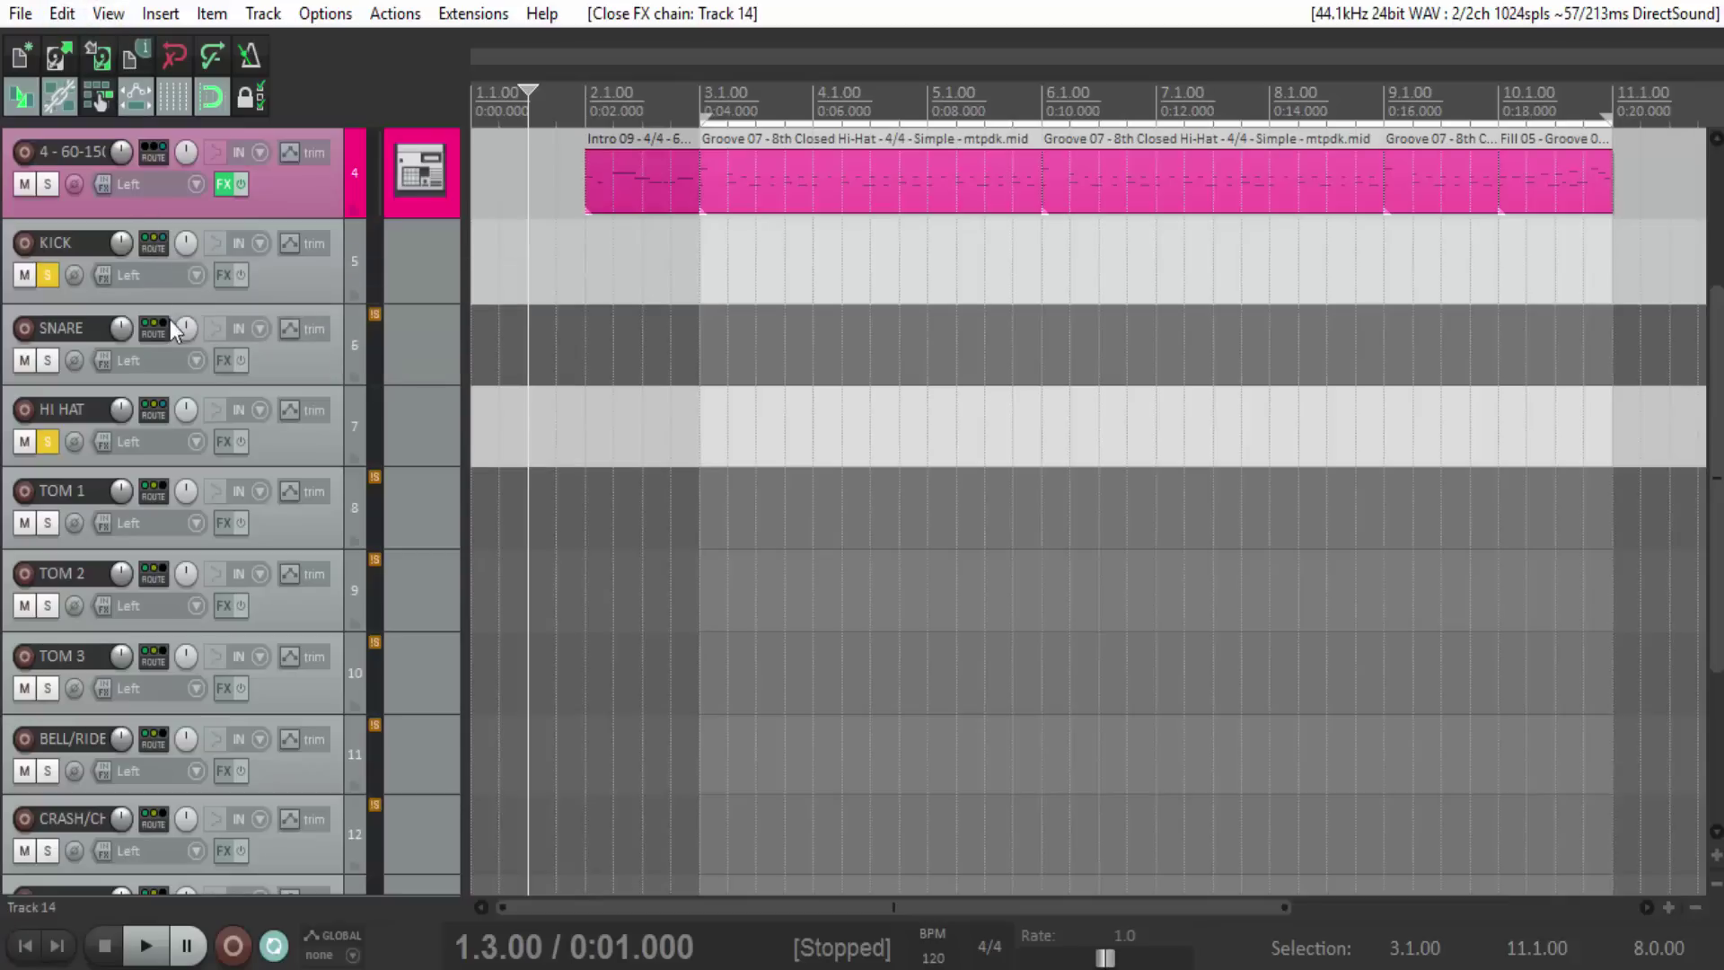
pyautogui.click(150, 243)
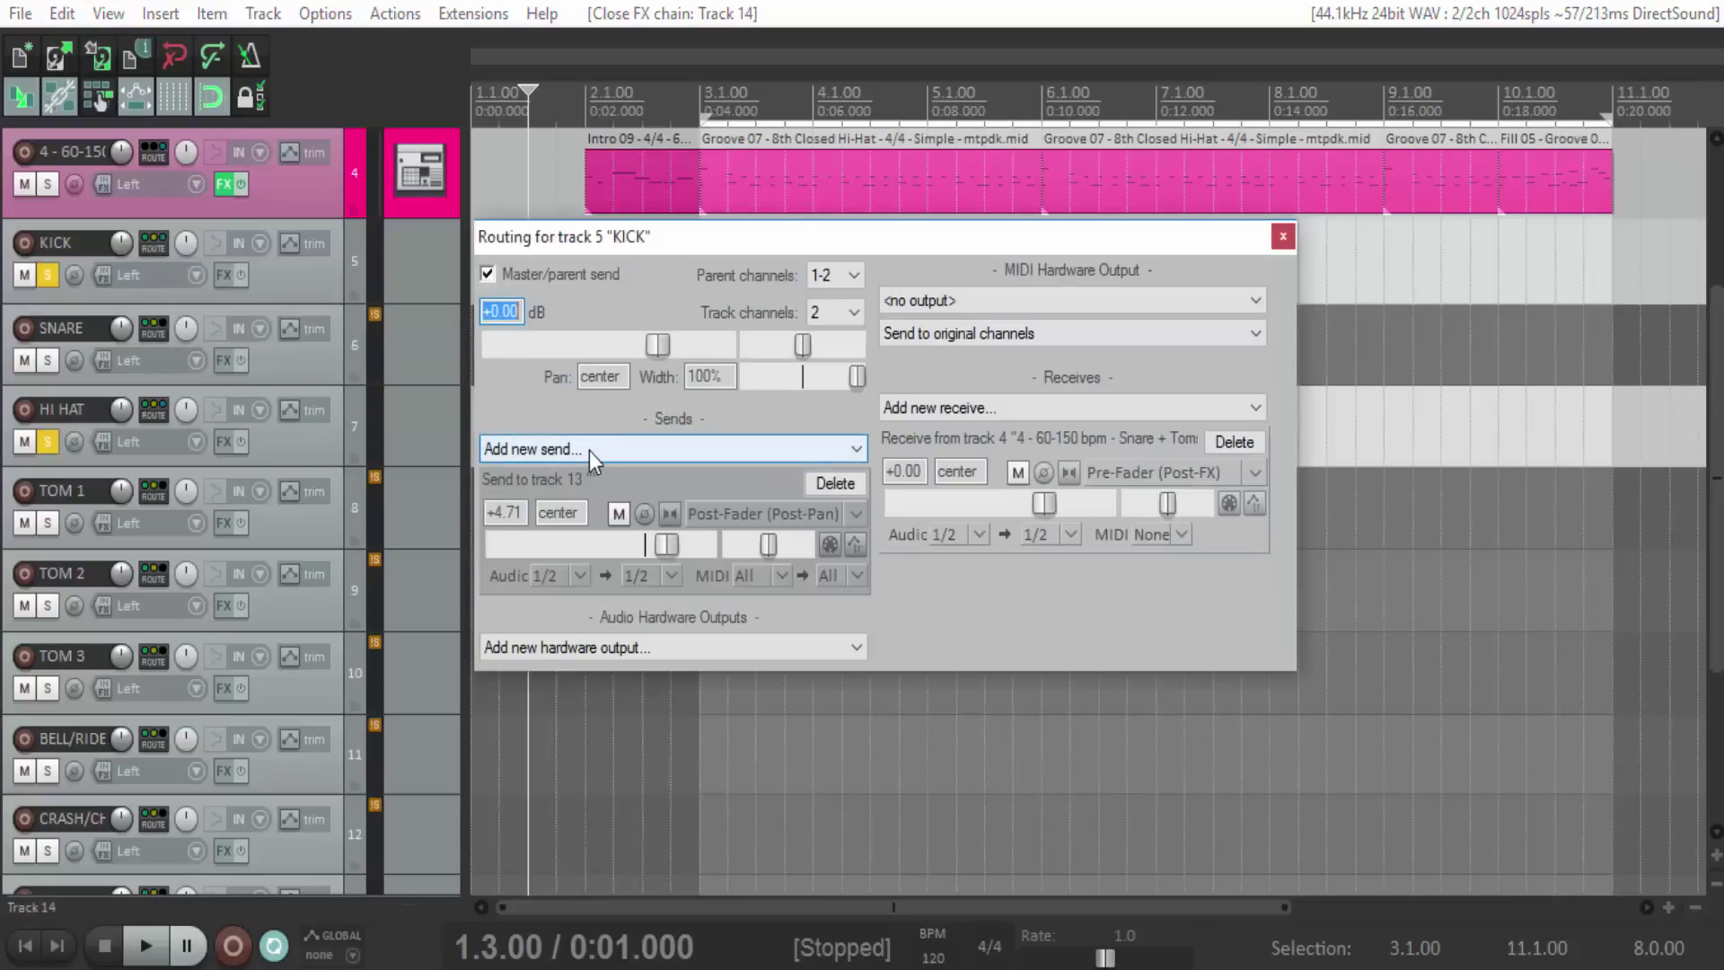
pyautogui.click(589, 450)
pyautogui.click(515, 707)
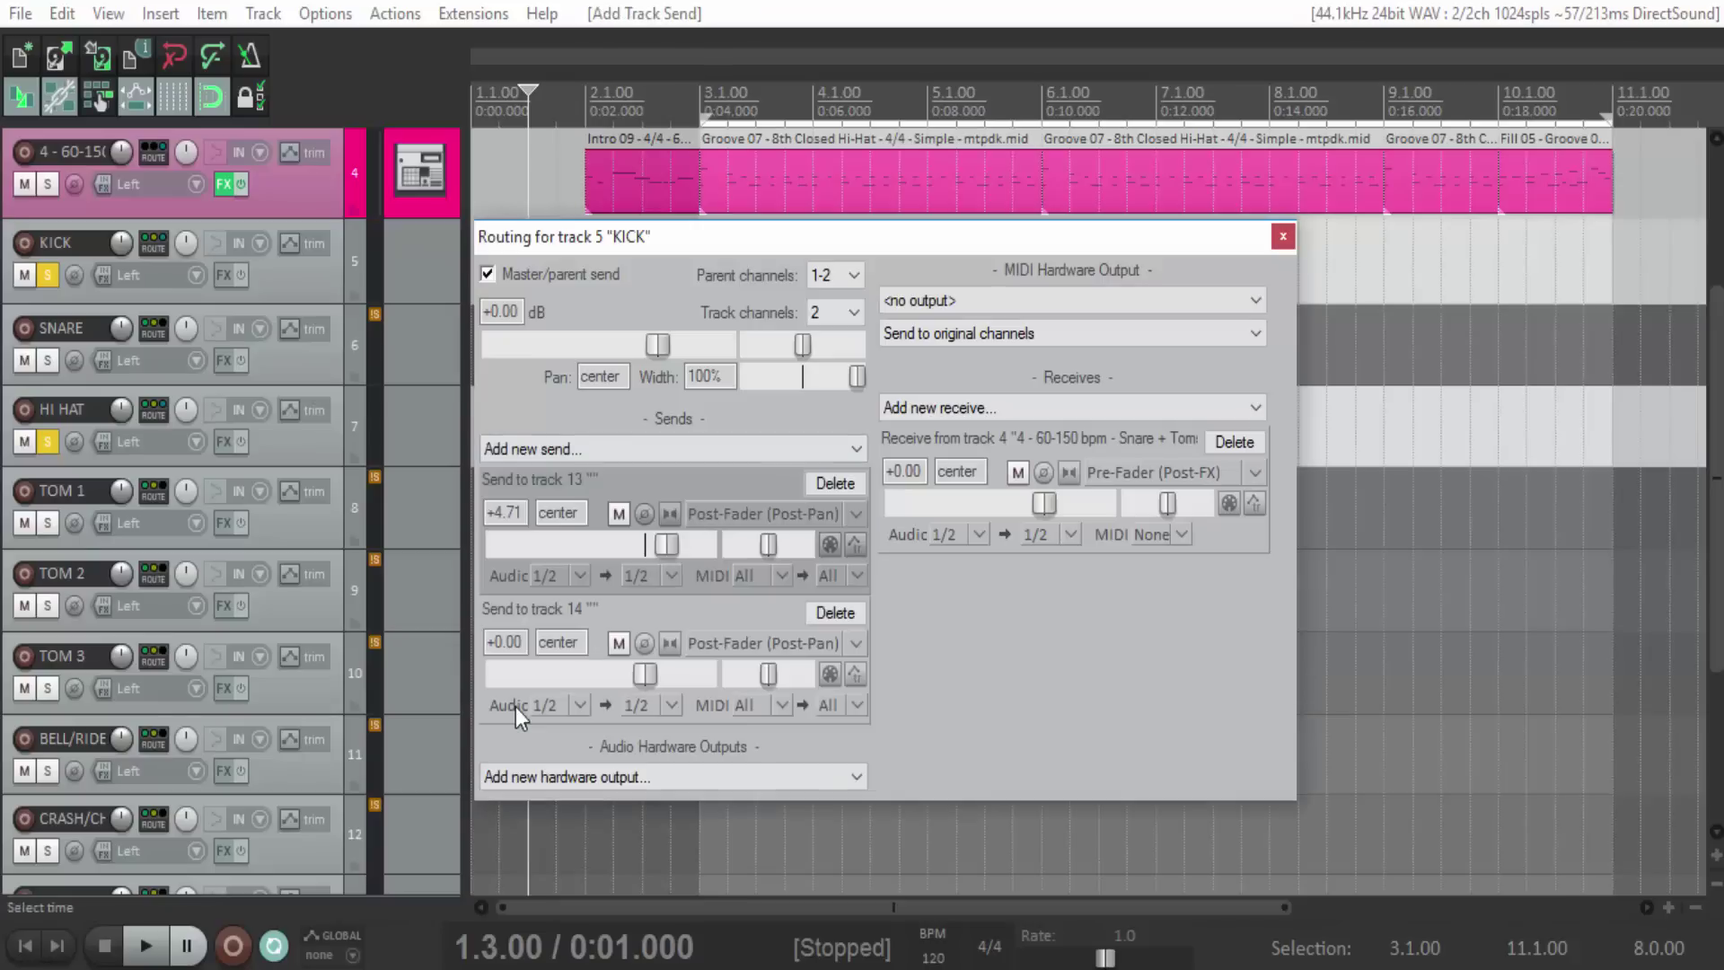
pyautogui.click(1283, 236)
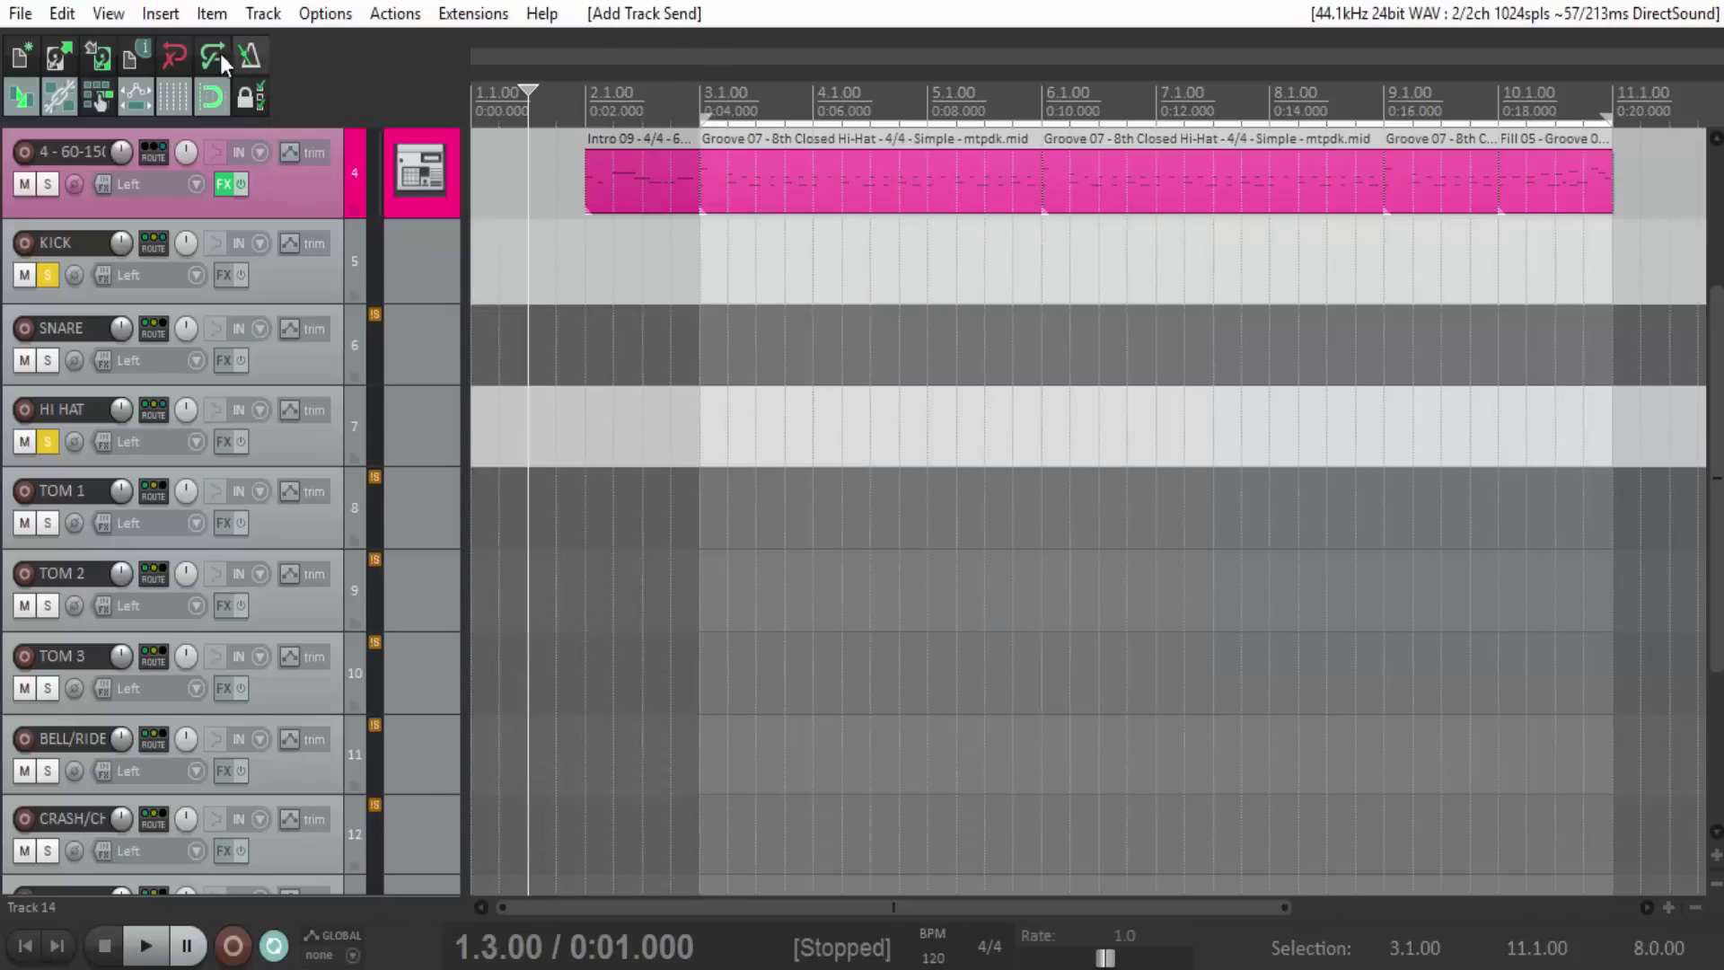
# In the mixer, copy the send to track 14 onto the other drum tracks from SNARE through CRASH/CHINA.
pyautogui.click(108, 15)
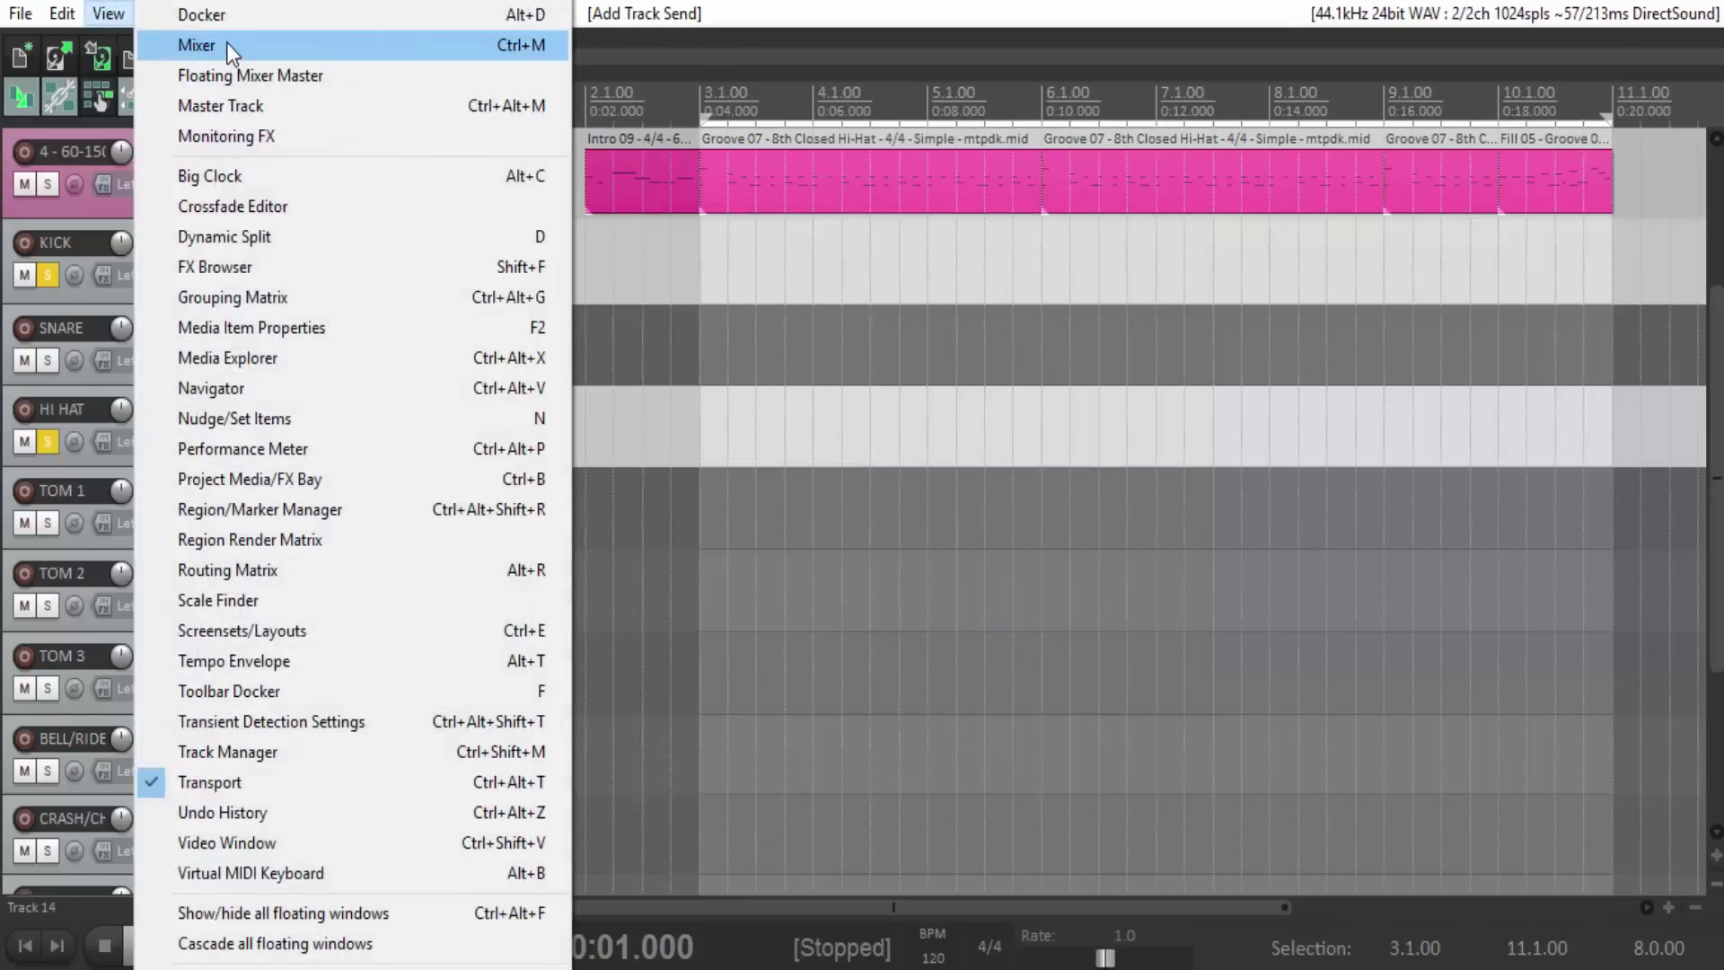
pyautogui.click(226, 42)
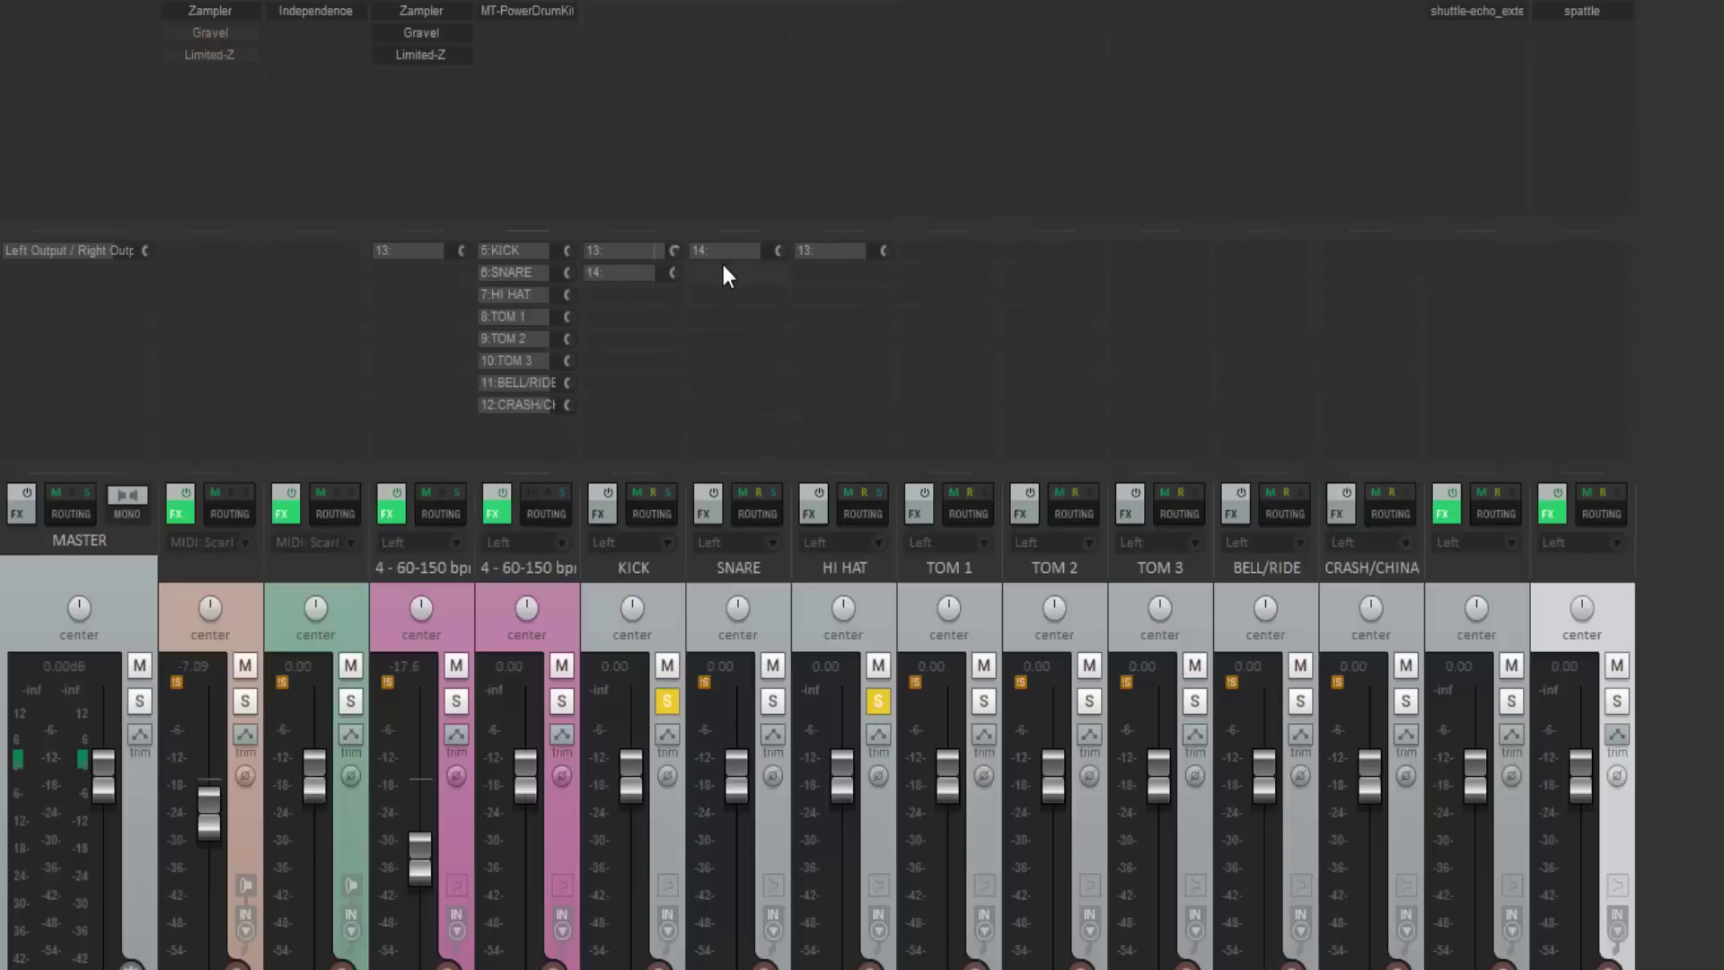
pyautogui.moveTo(729, 252); pyautogui.dragTo(1135, 262)
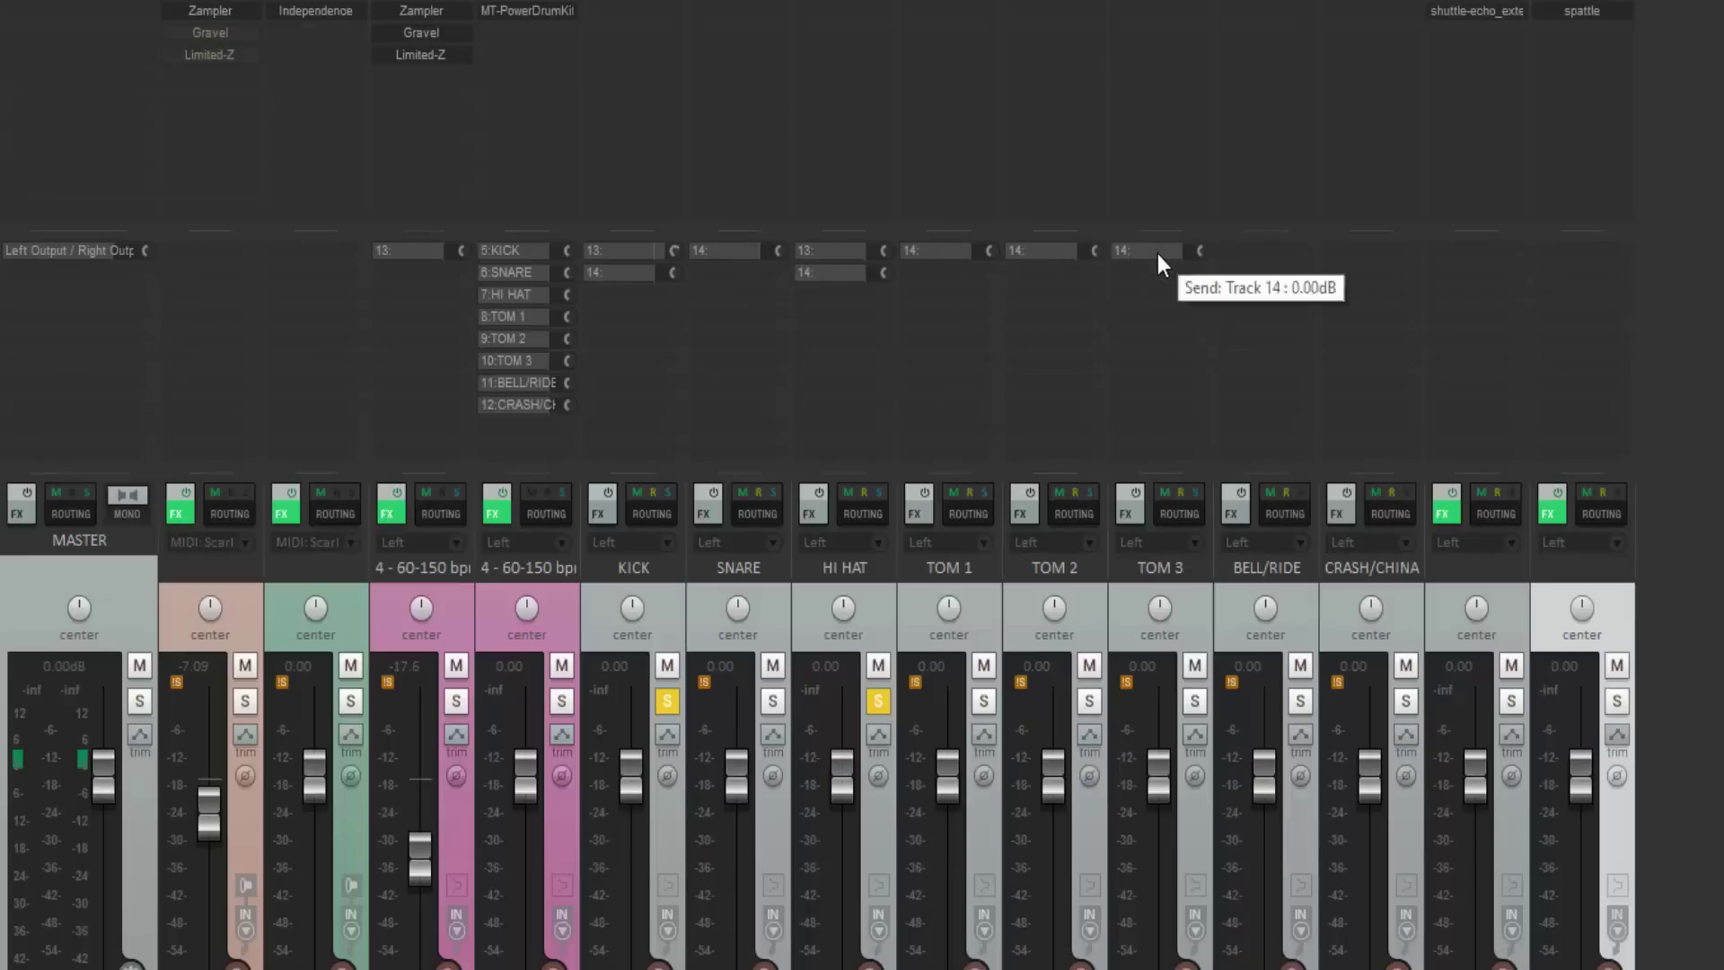
pyautogui.hotkey('ctrl', 'm')
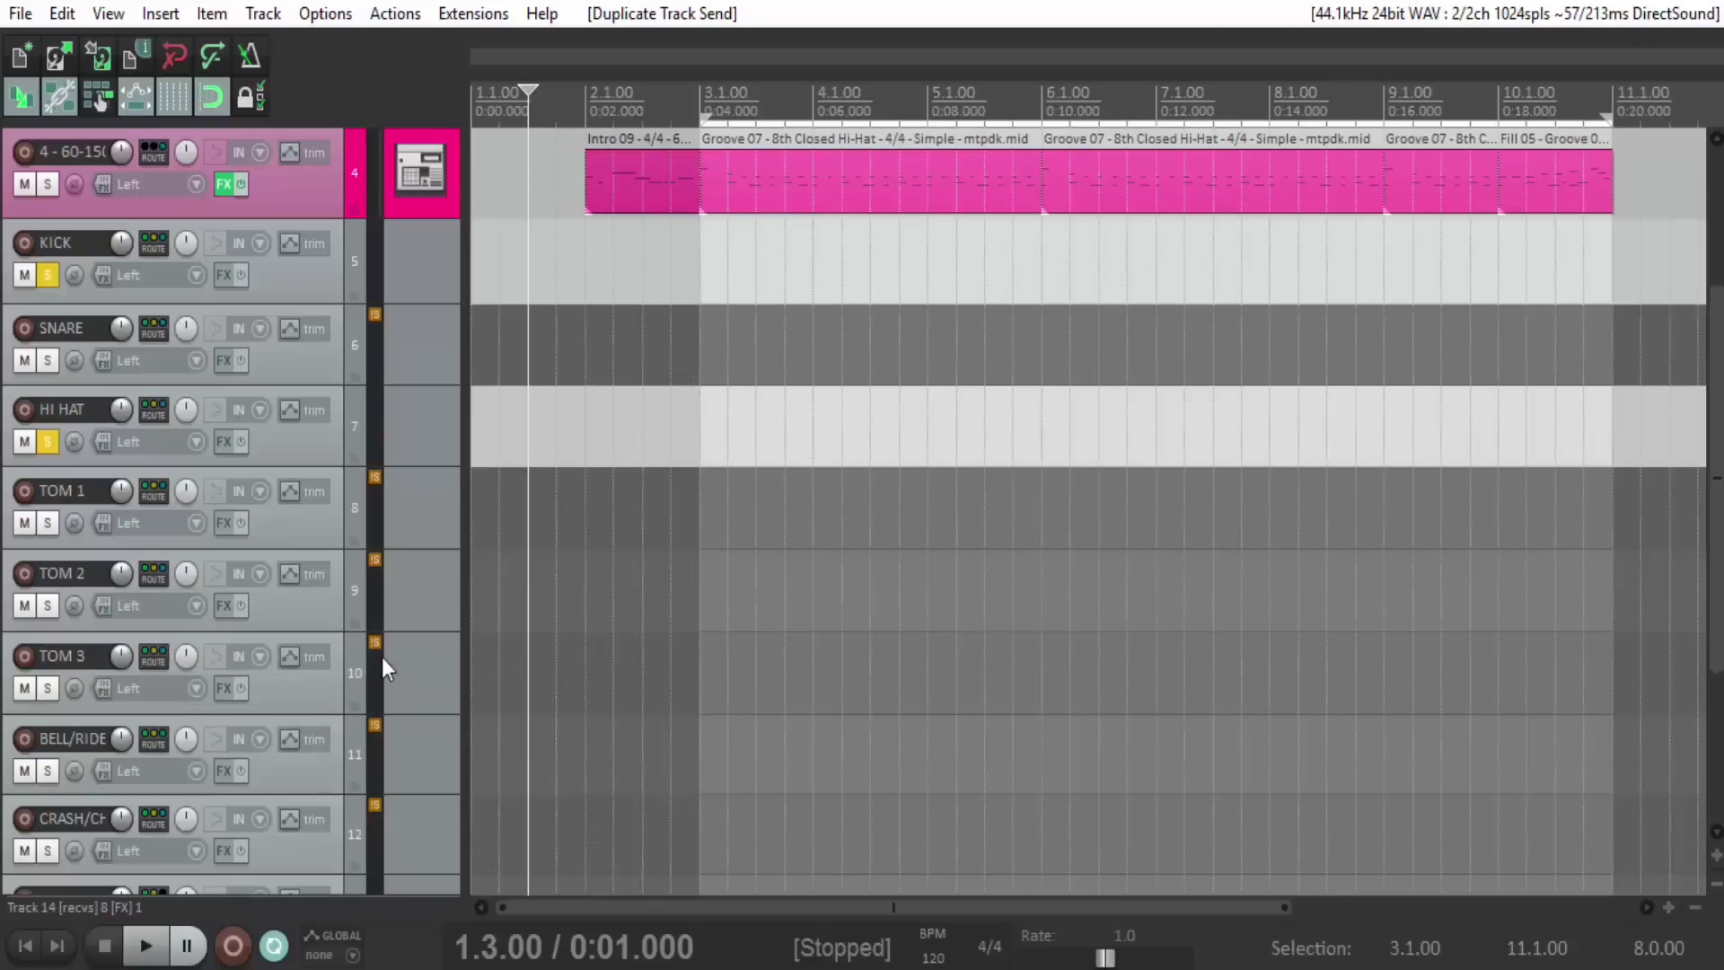
# Mute track 14 and start playback to hear the drums without spattle.
pyautogui.scroll(-3, 411, 634)
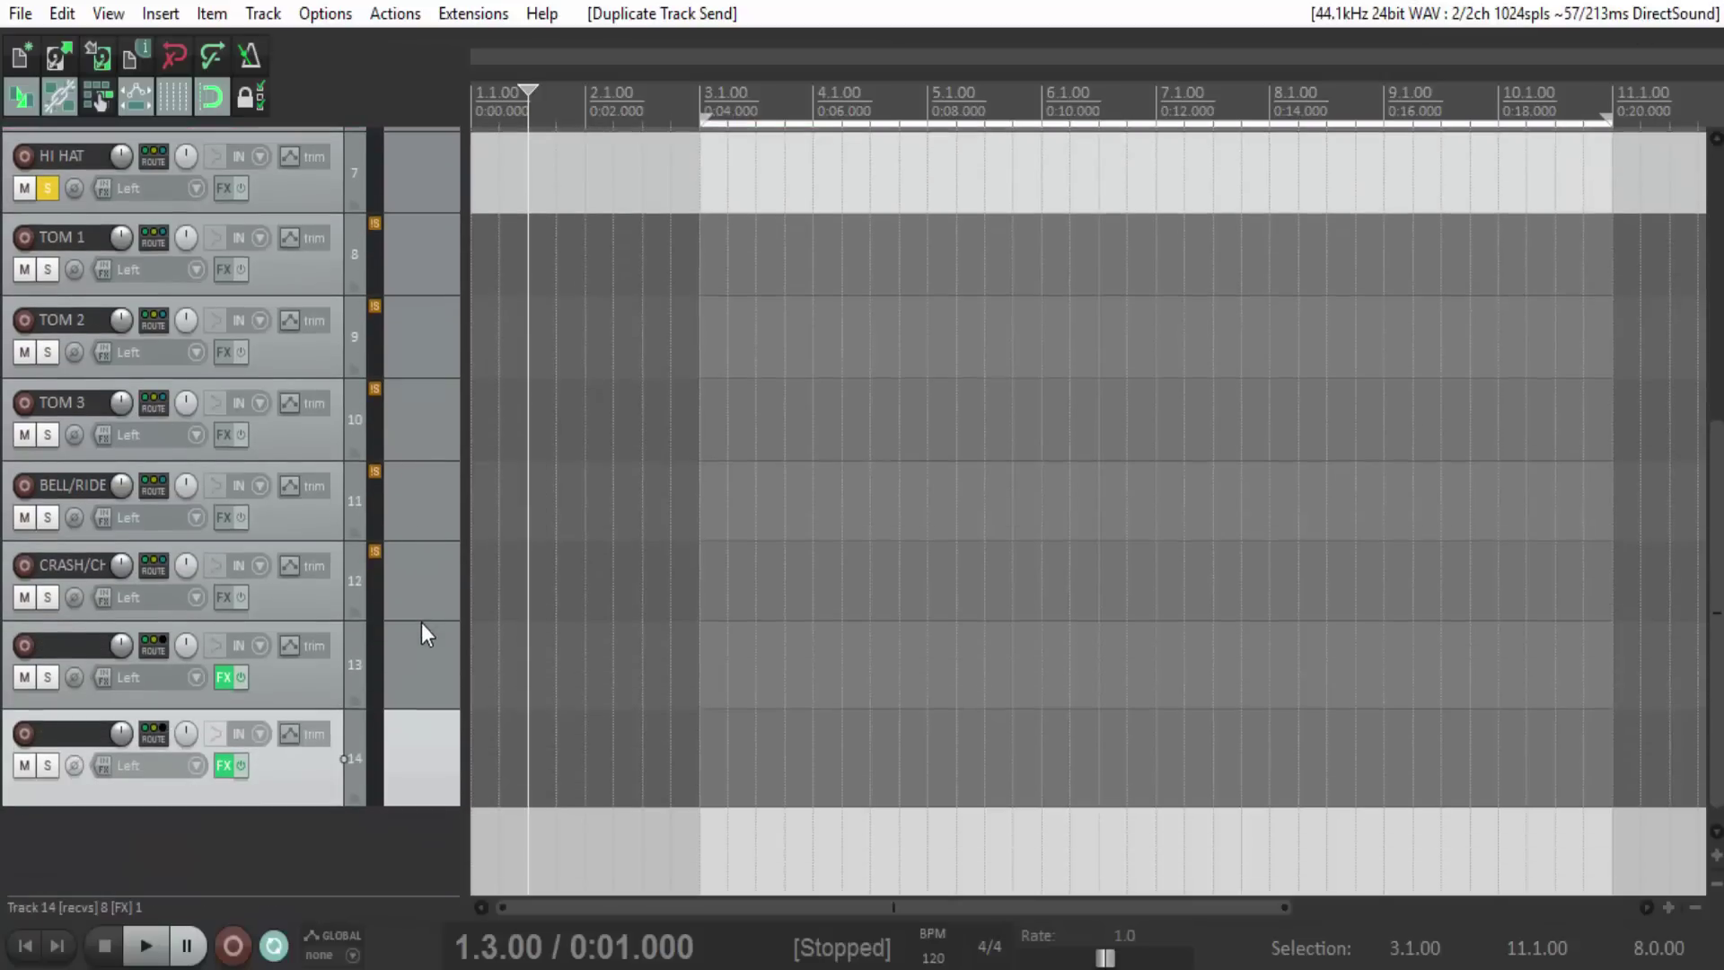
pyautogui.click(27, 772)
pyautogui.click(144, 948)
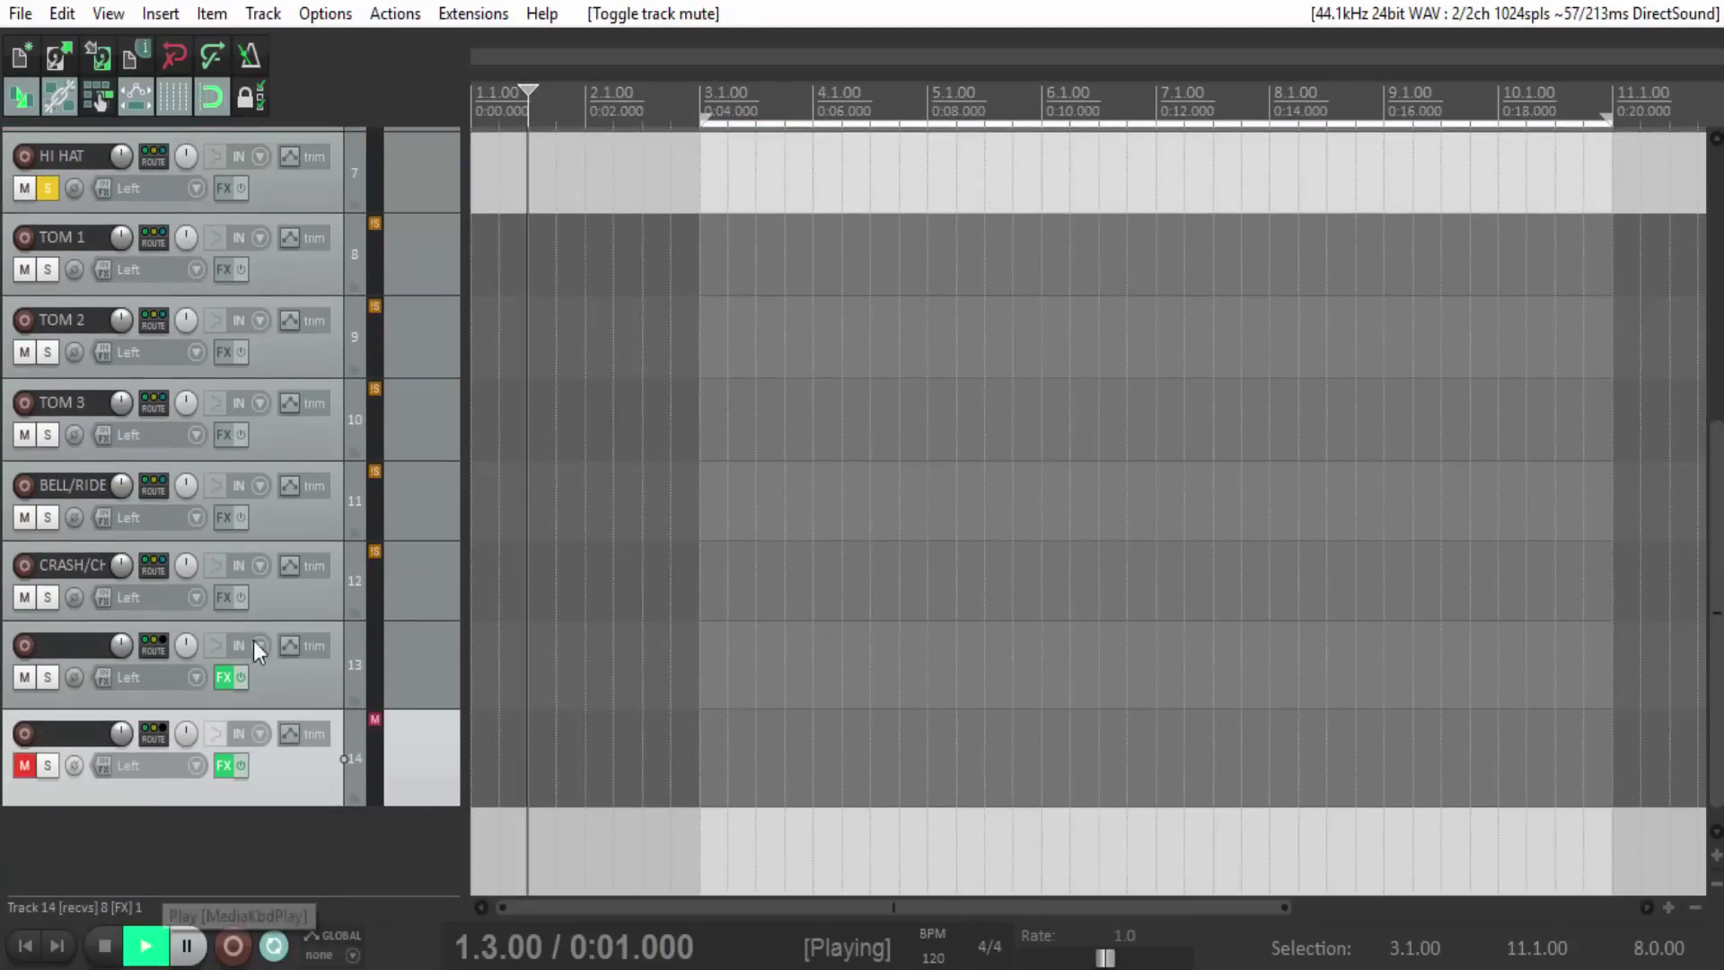
# Unsolo the HI HAT and KICK tracks and solo track 4, the Snare + Toms drum track.
pyautogui.scroll(3, 385, 648)
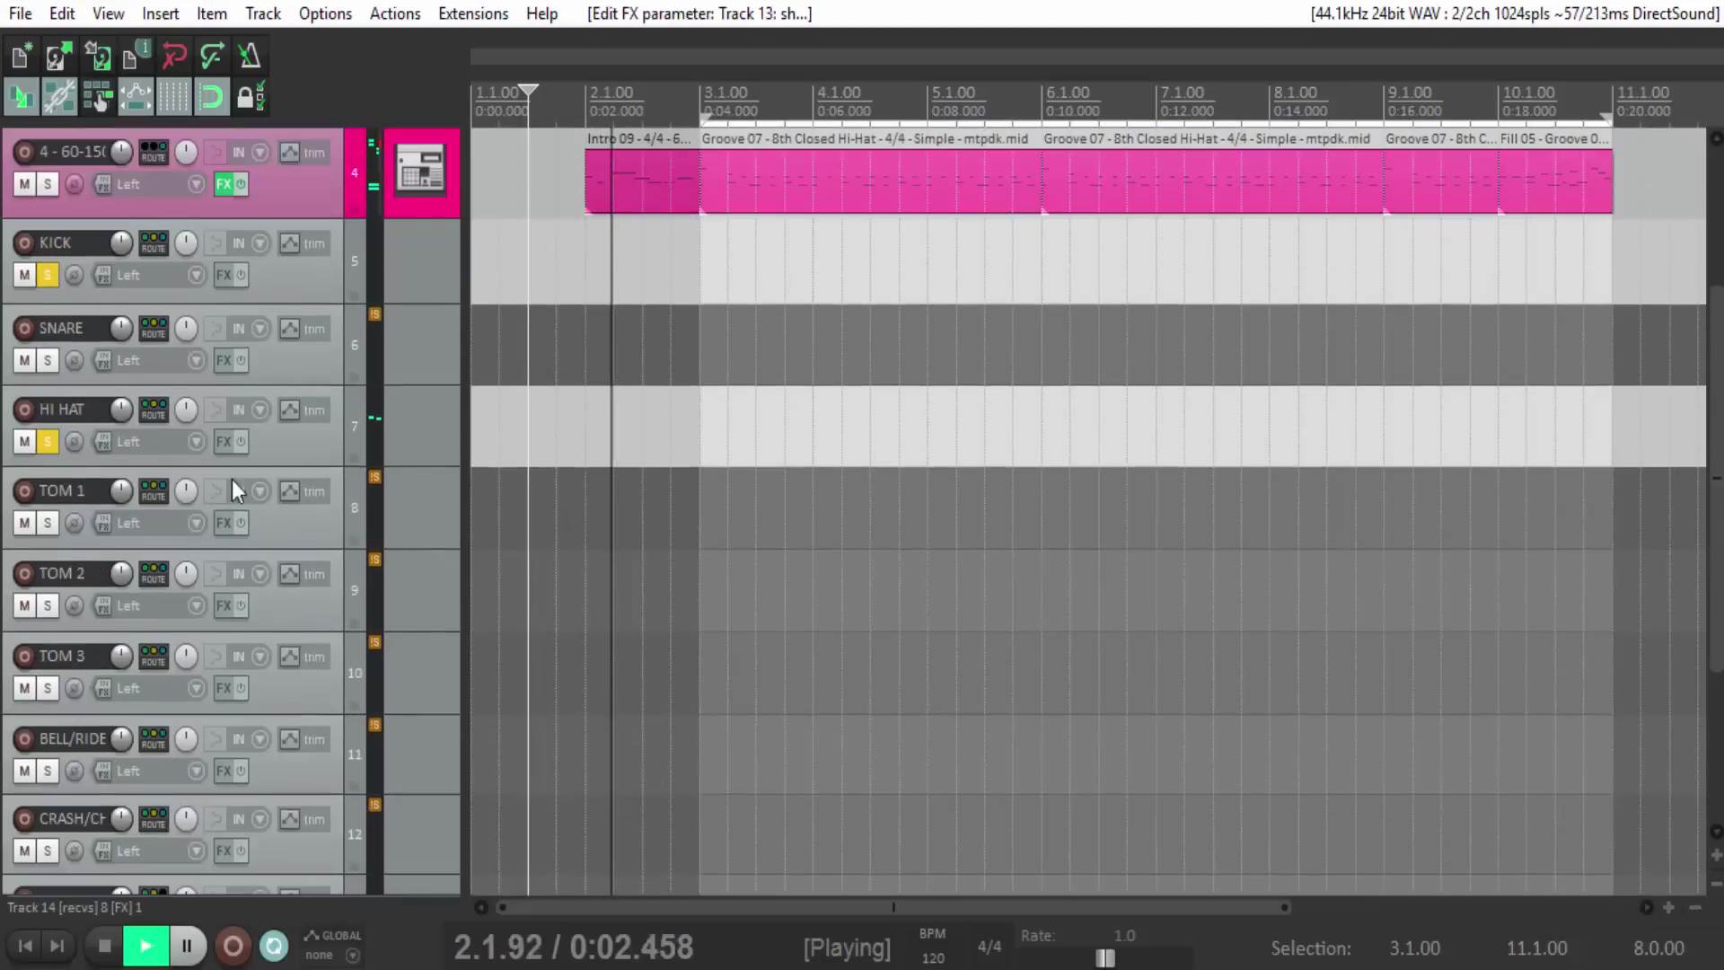
pyautogui.click(48, 441)
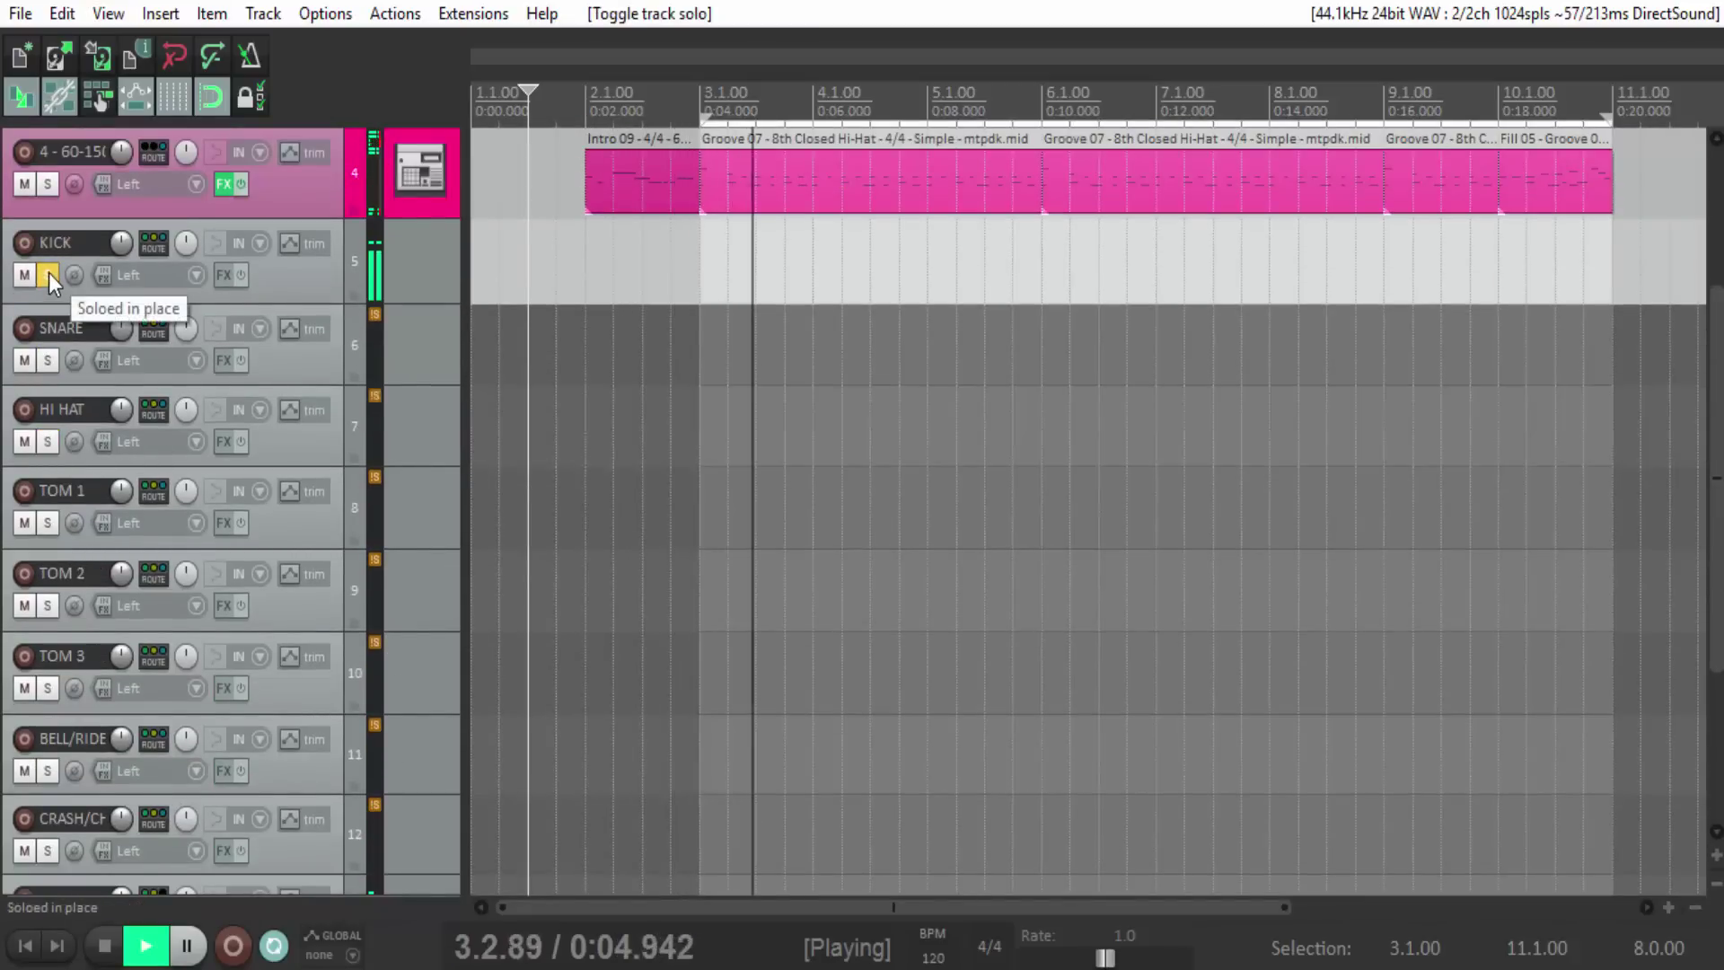
pyautogui.click(49, 273)
pyautogui.scroll(2, 325, 518)
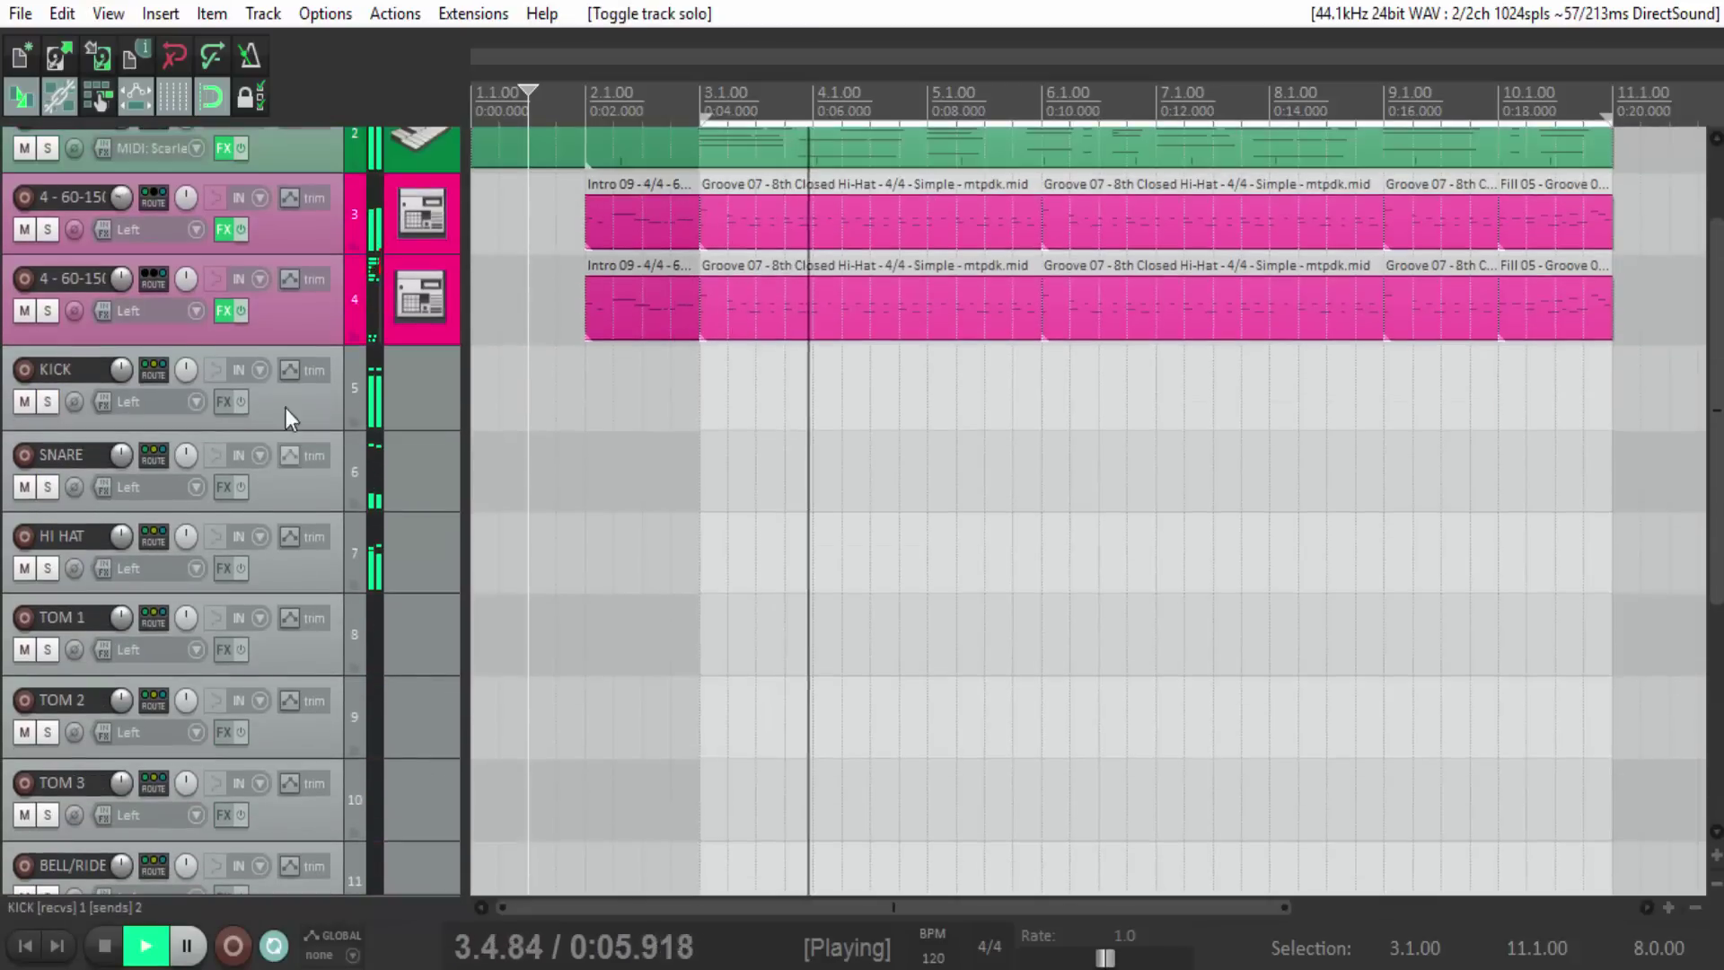
pyautogui.click(47, 309)
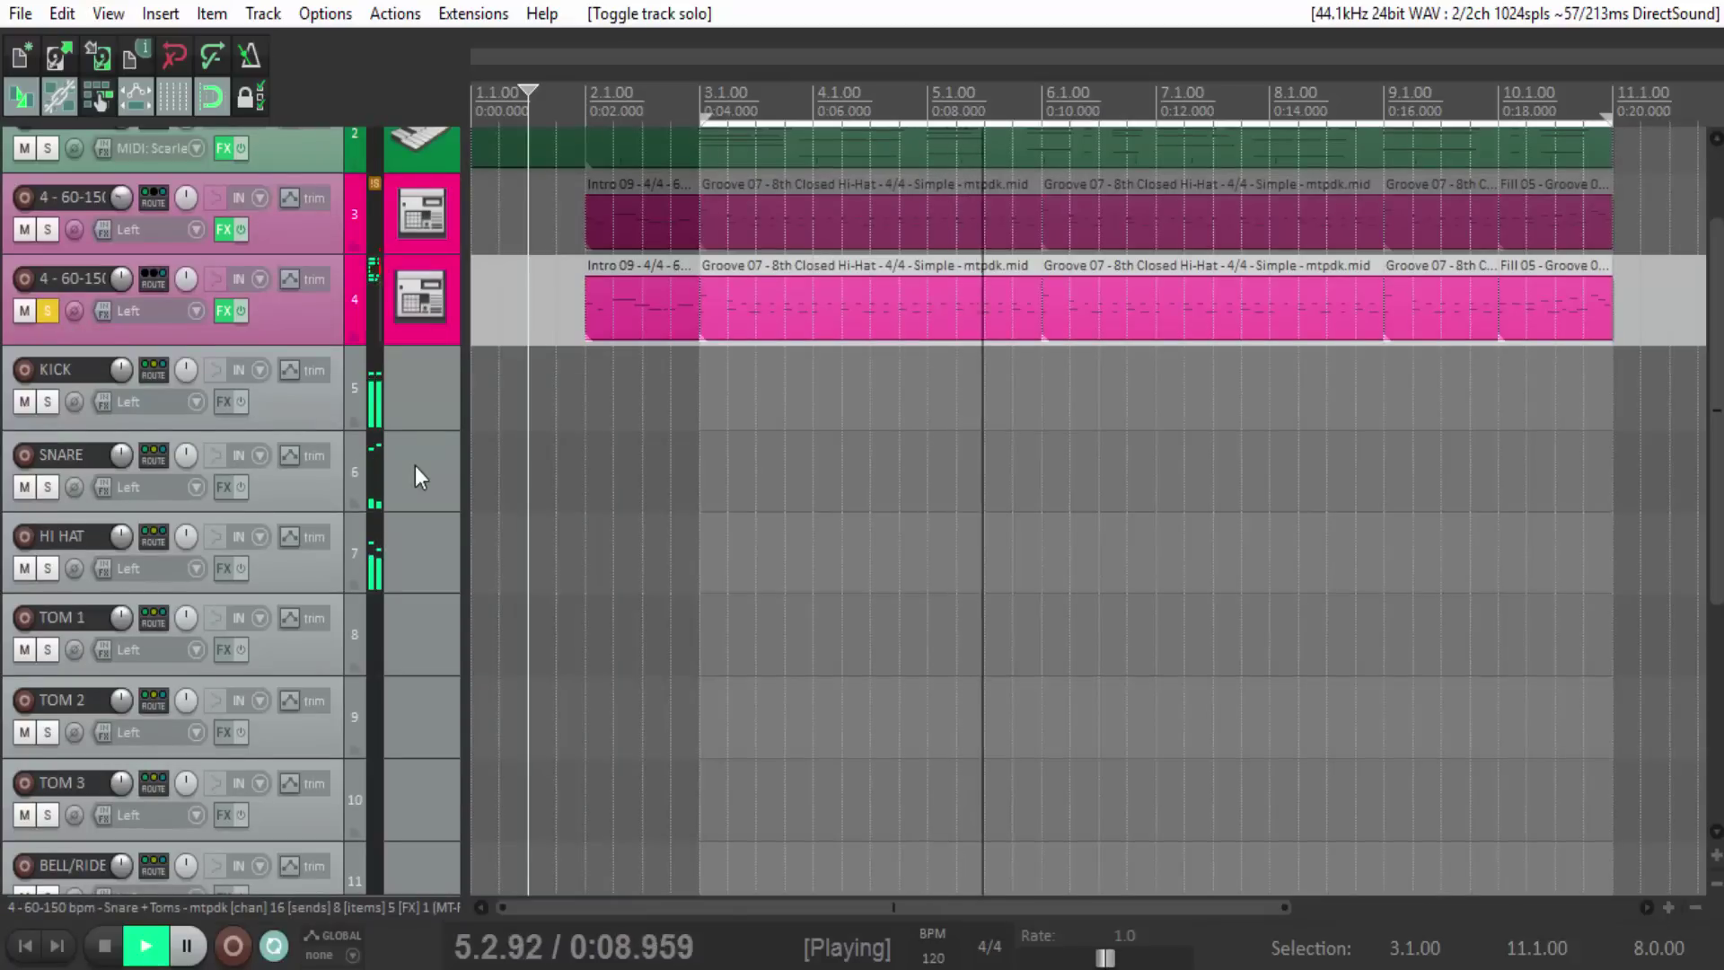
# Unmute track 14 and lower its volume to about -15.7 dB.
pyautogui.scroll(-4, 415, 465)
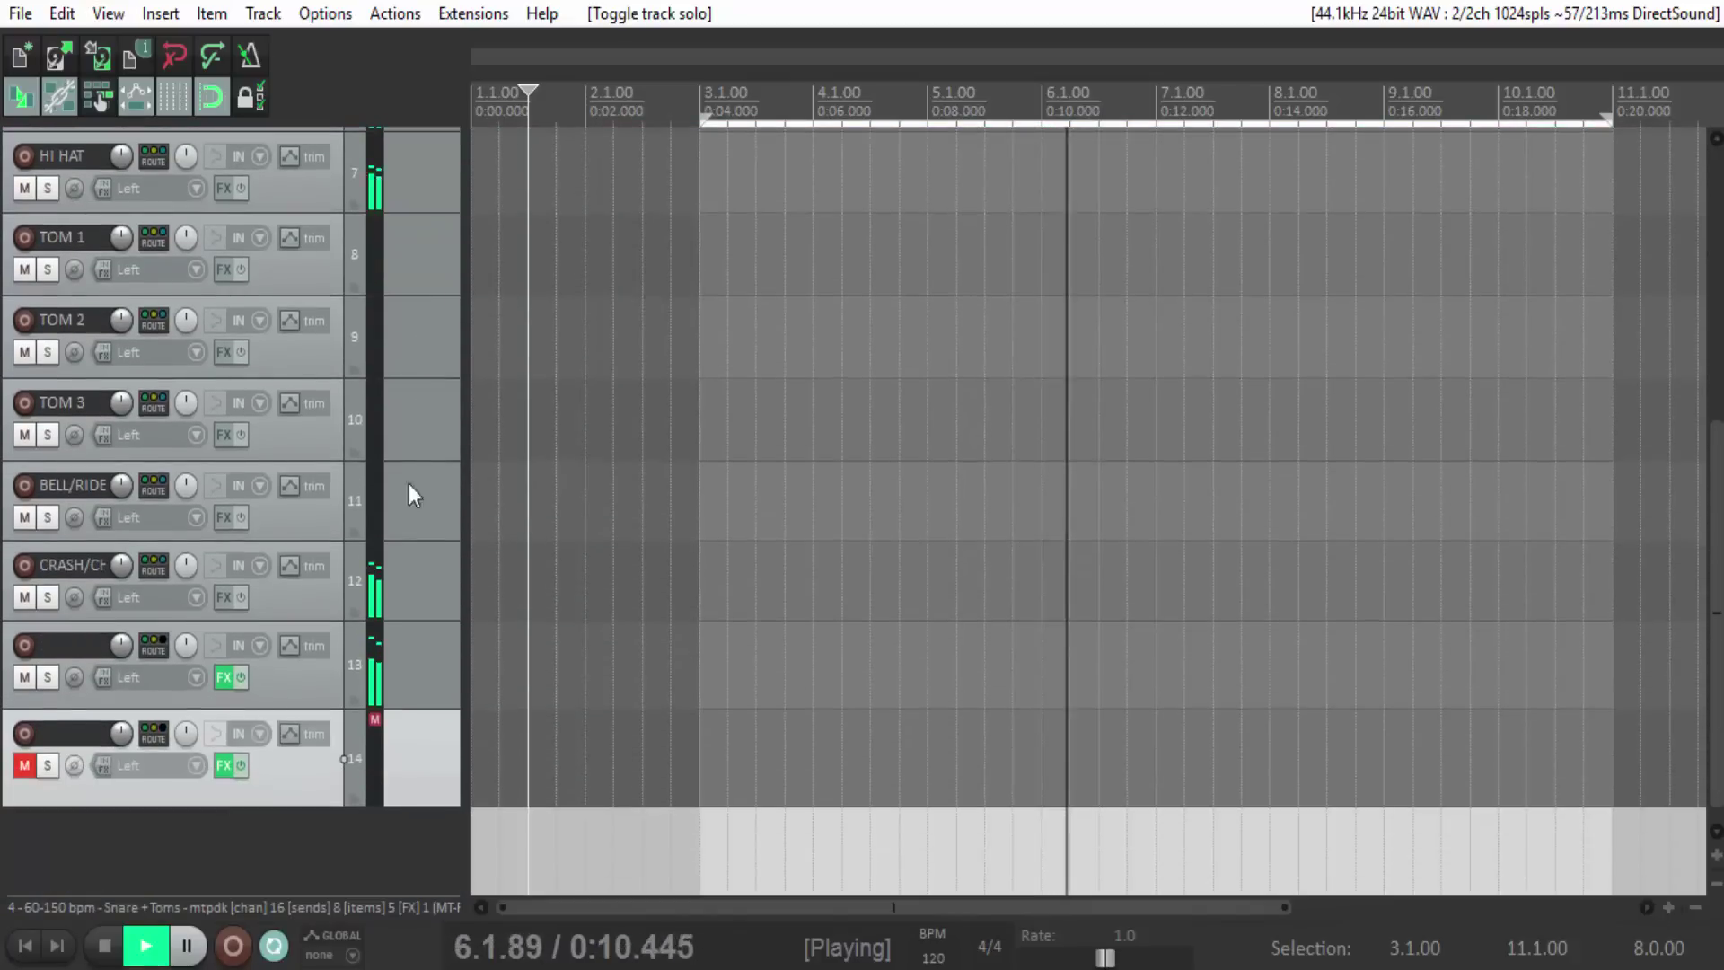
pyautogui.click(25, 765)
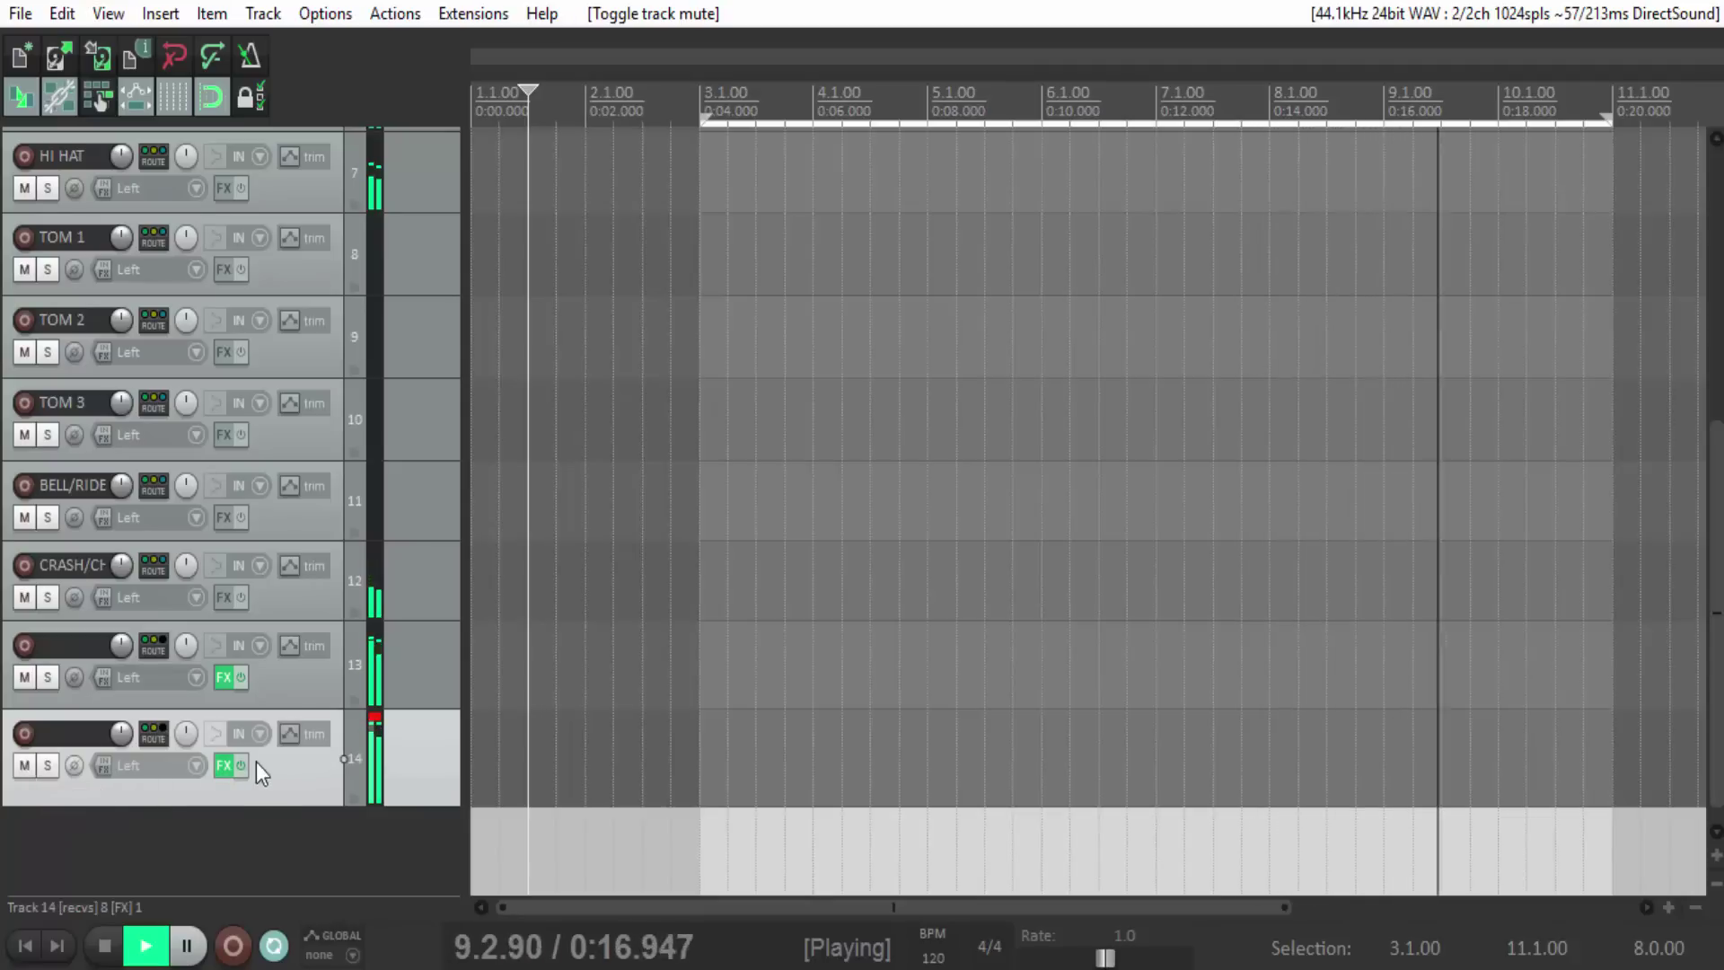
pyautogui.moveTo(121, 729); pyautogui.dragTo(120, 779)
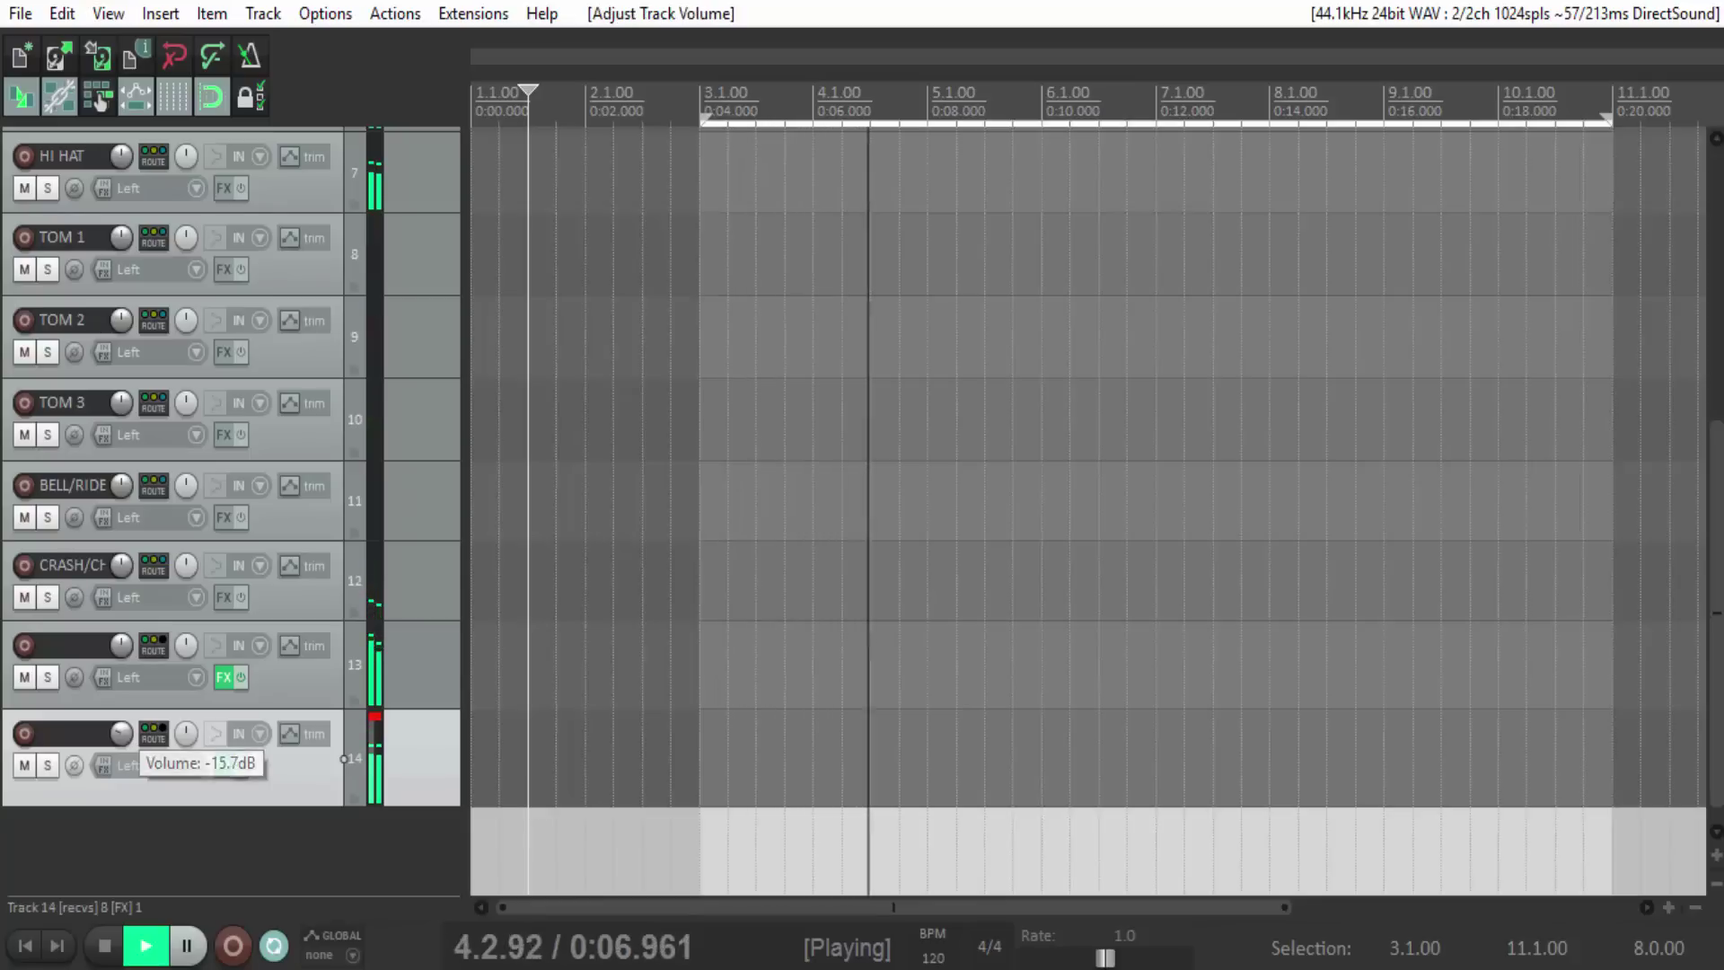
# Mute and unmute track 14 to compare the sound, and reset its volume to 0.00 dB.
pyautogui.click(25, 769)
pyautogui.click(25, 769)
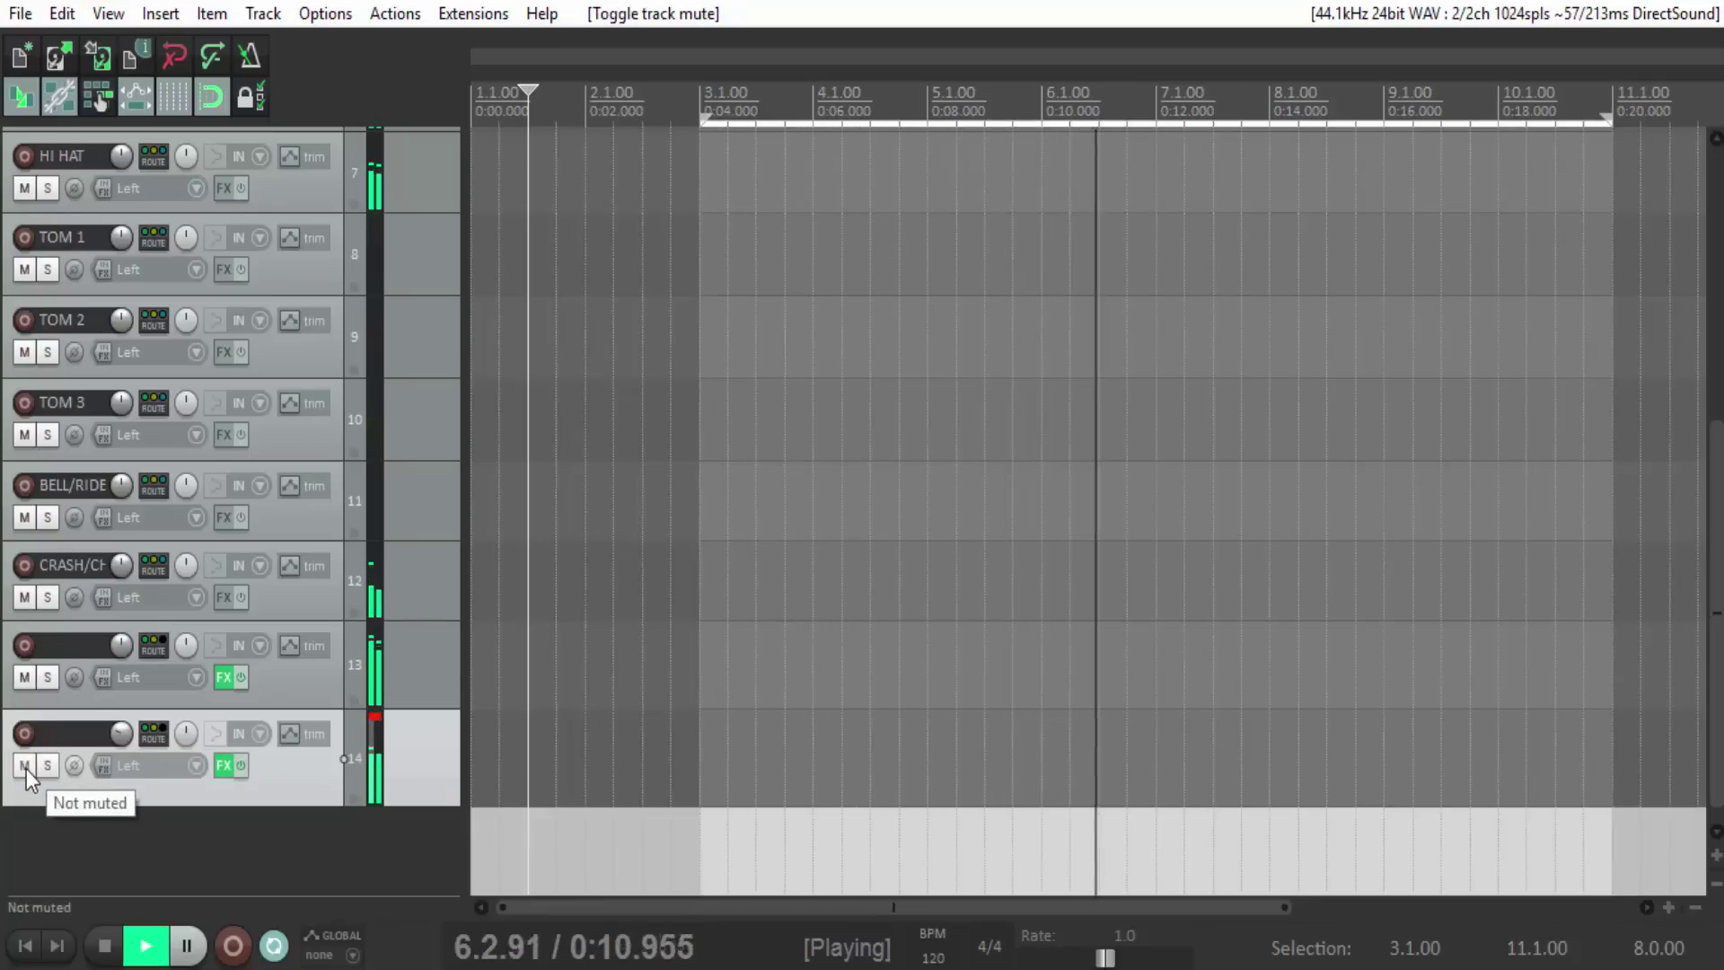
pyautogui.click(123, 732)
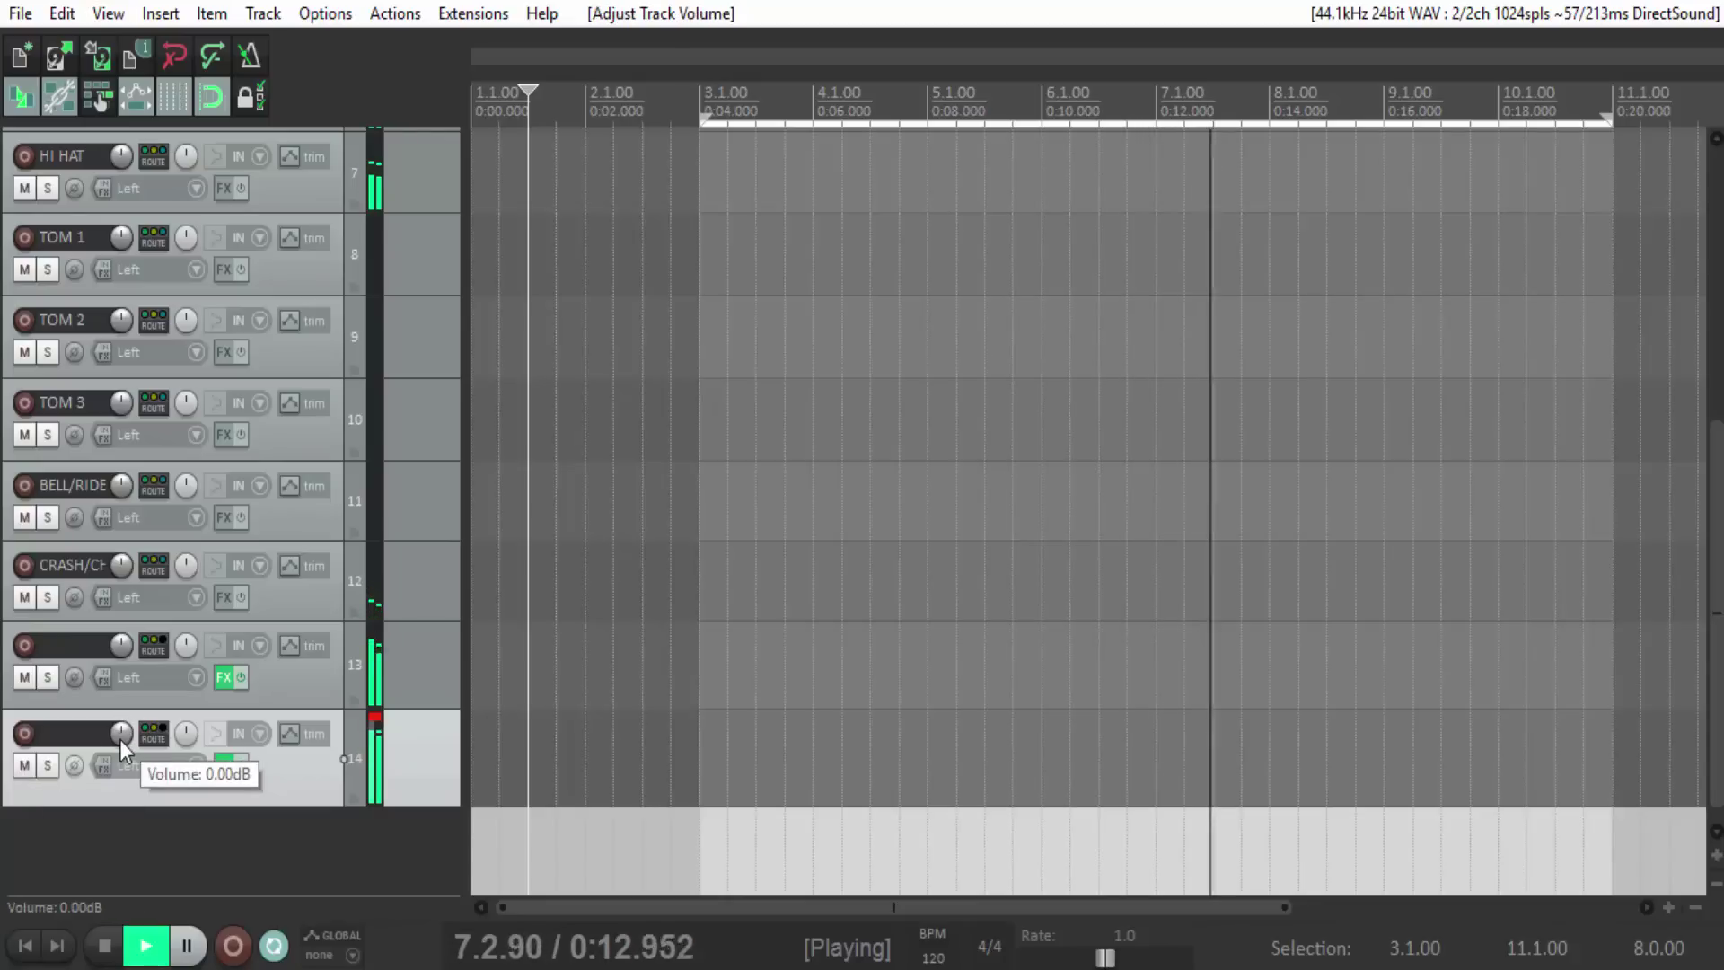
# Lower the sends to track 14 to about -10.1 dB on KICK and about -6.8 dB on SNARE.
pyautogui.scroll(2, 411, 632)
pyautogui.scroll(3, 413, 629)
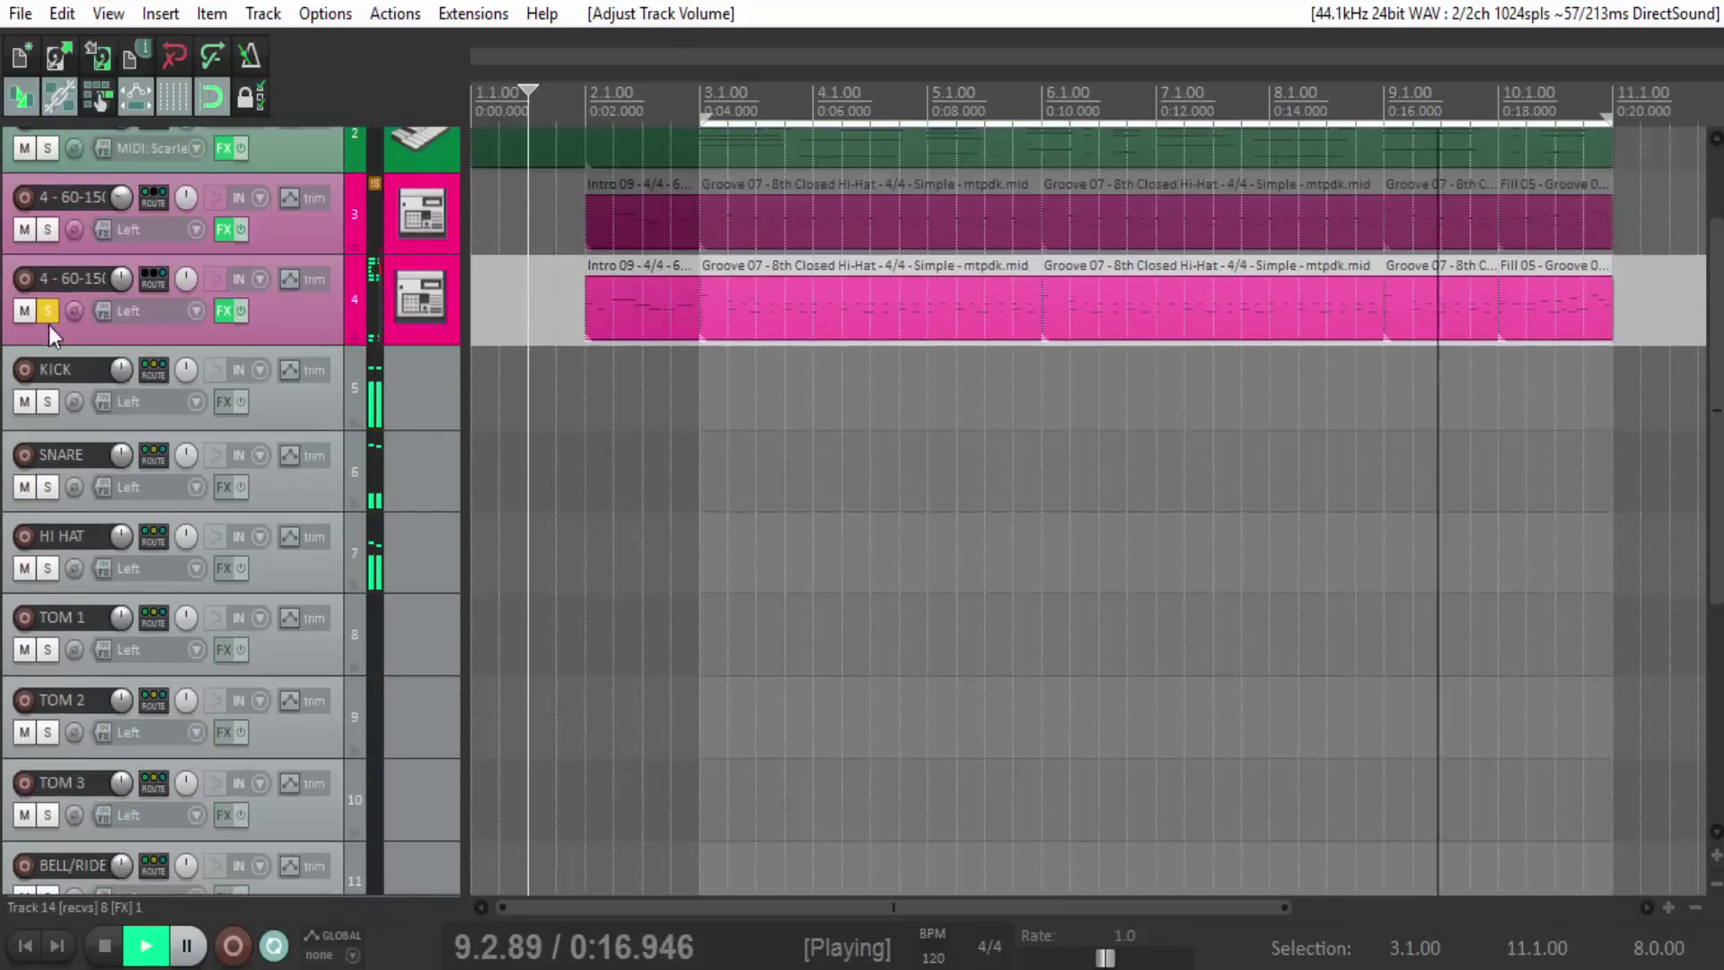
pyautogui.click(151, 368)
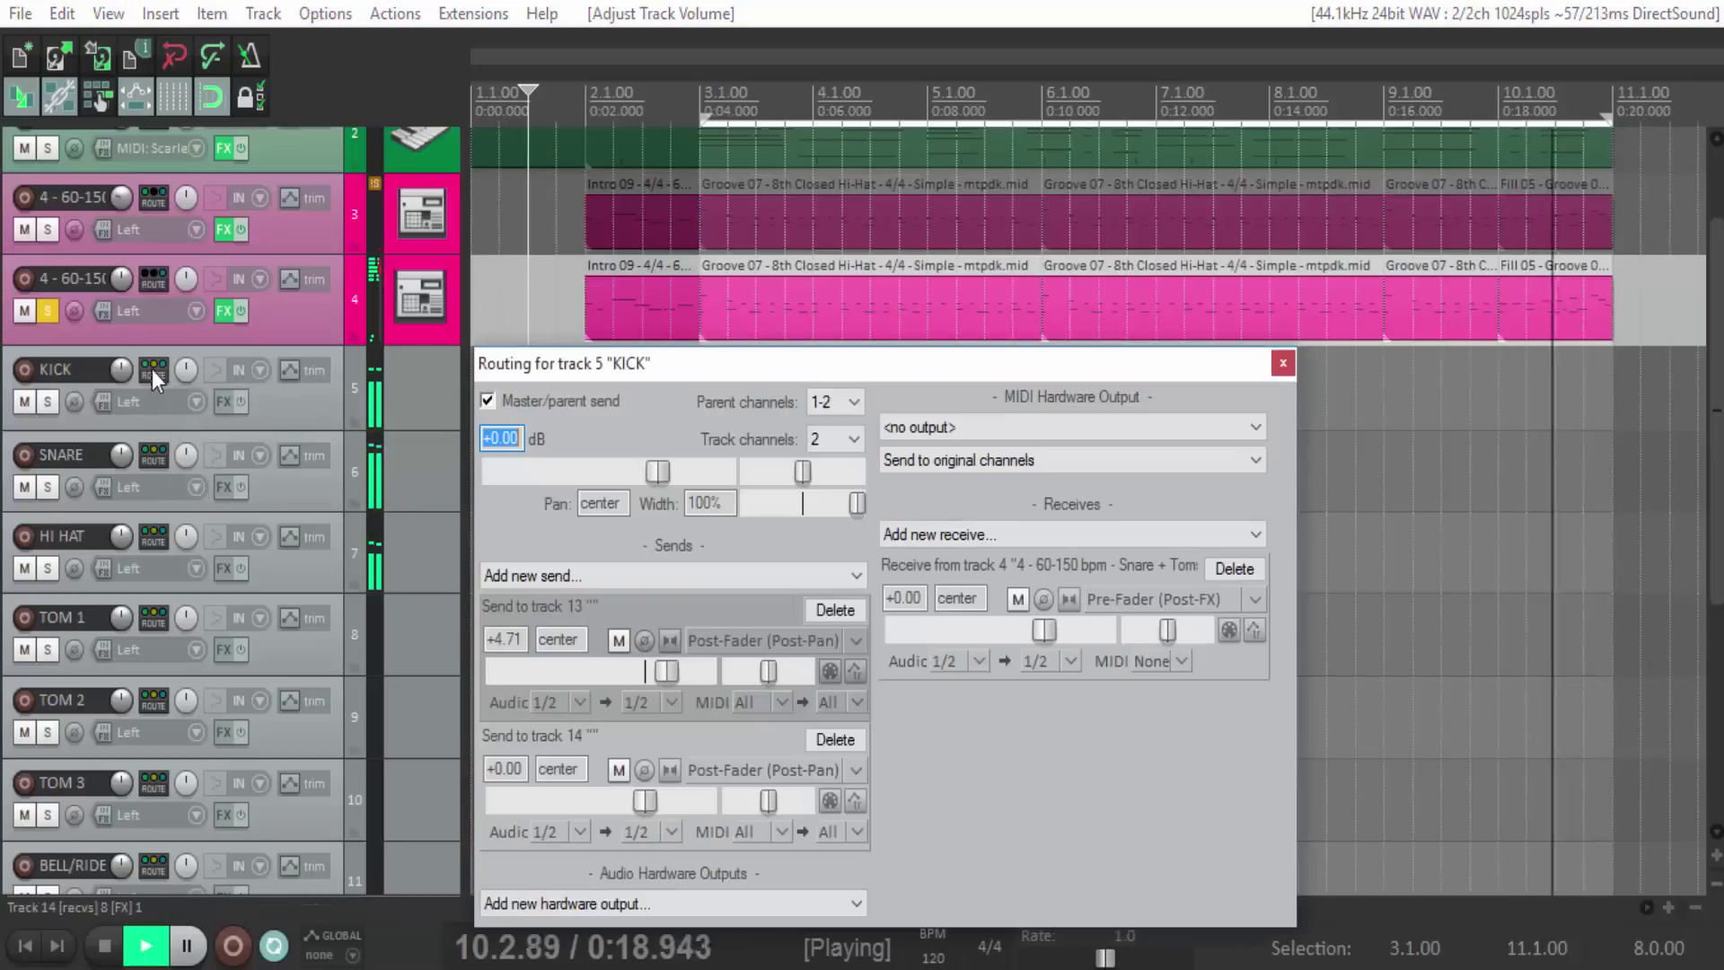
pyautogui.moveTo(646, 810); pyautogui.dragTo(601, 803)
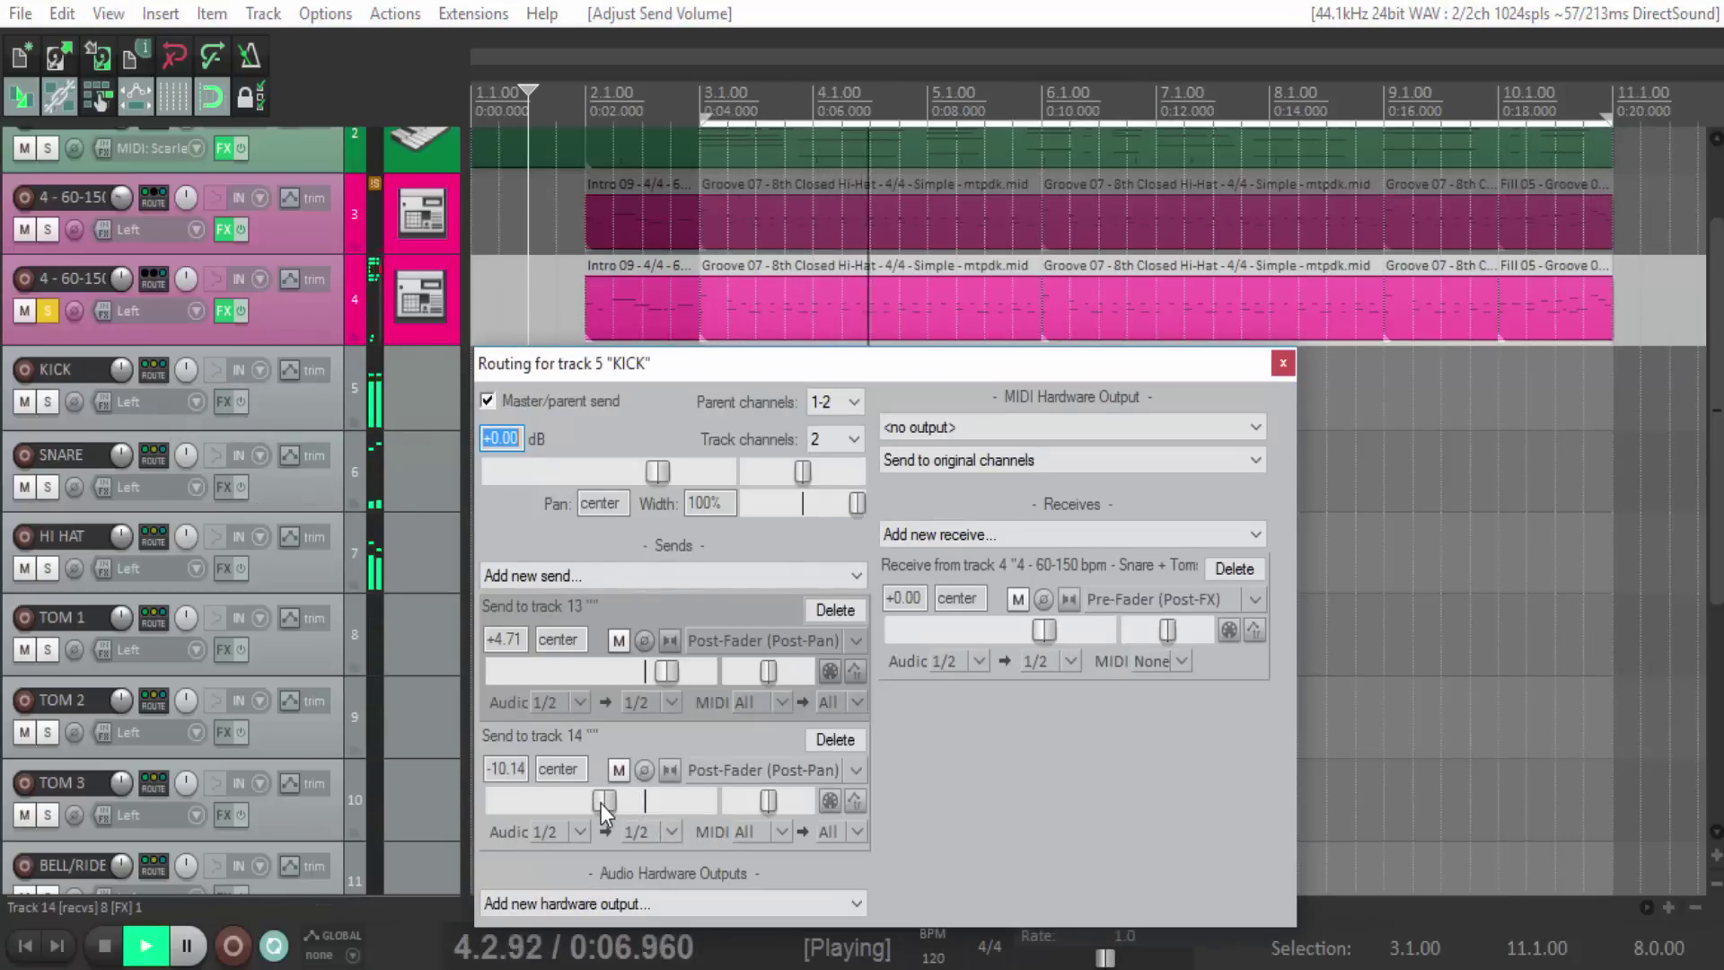
pyautogui.click(155, 454)
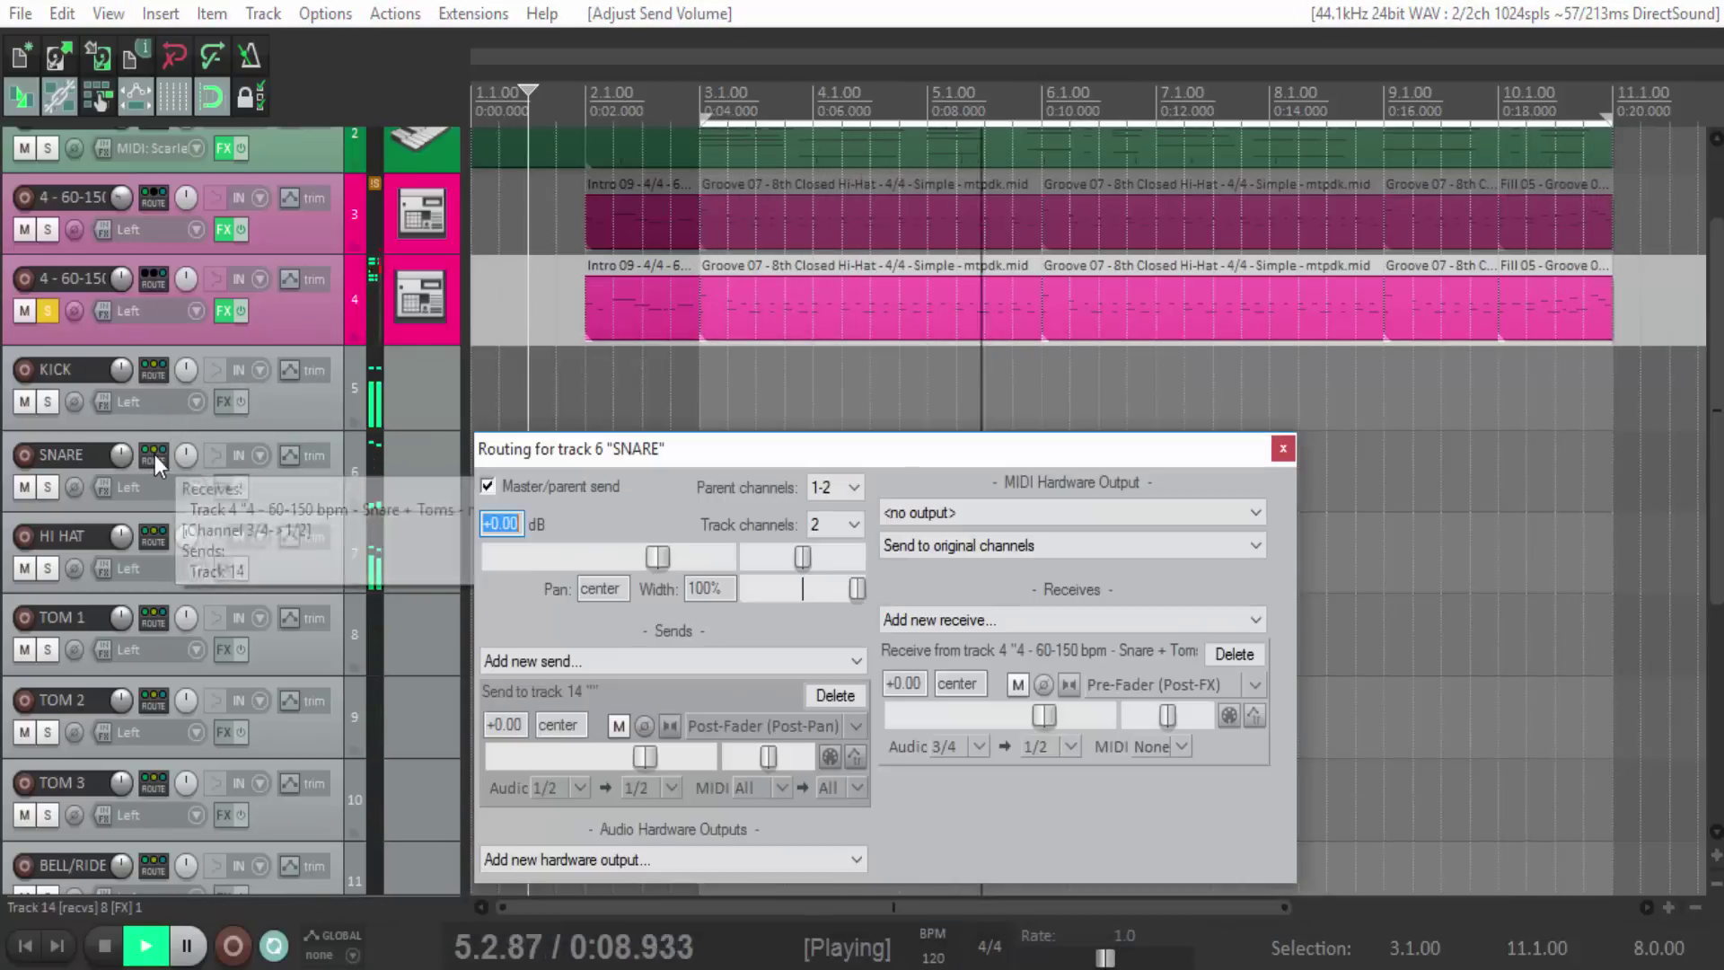
pyautogui.moveTo(643, 758); pyautogui.dragTo(615, 757)
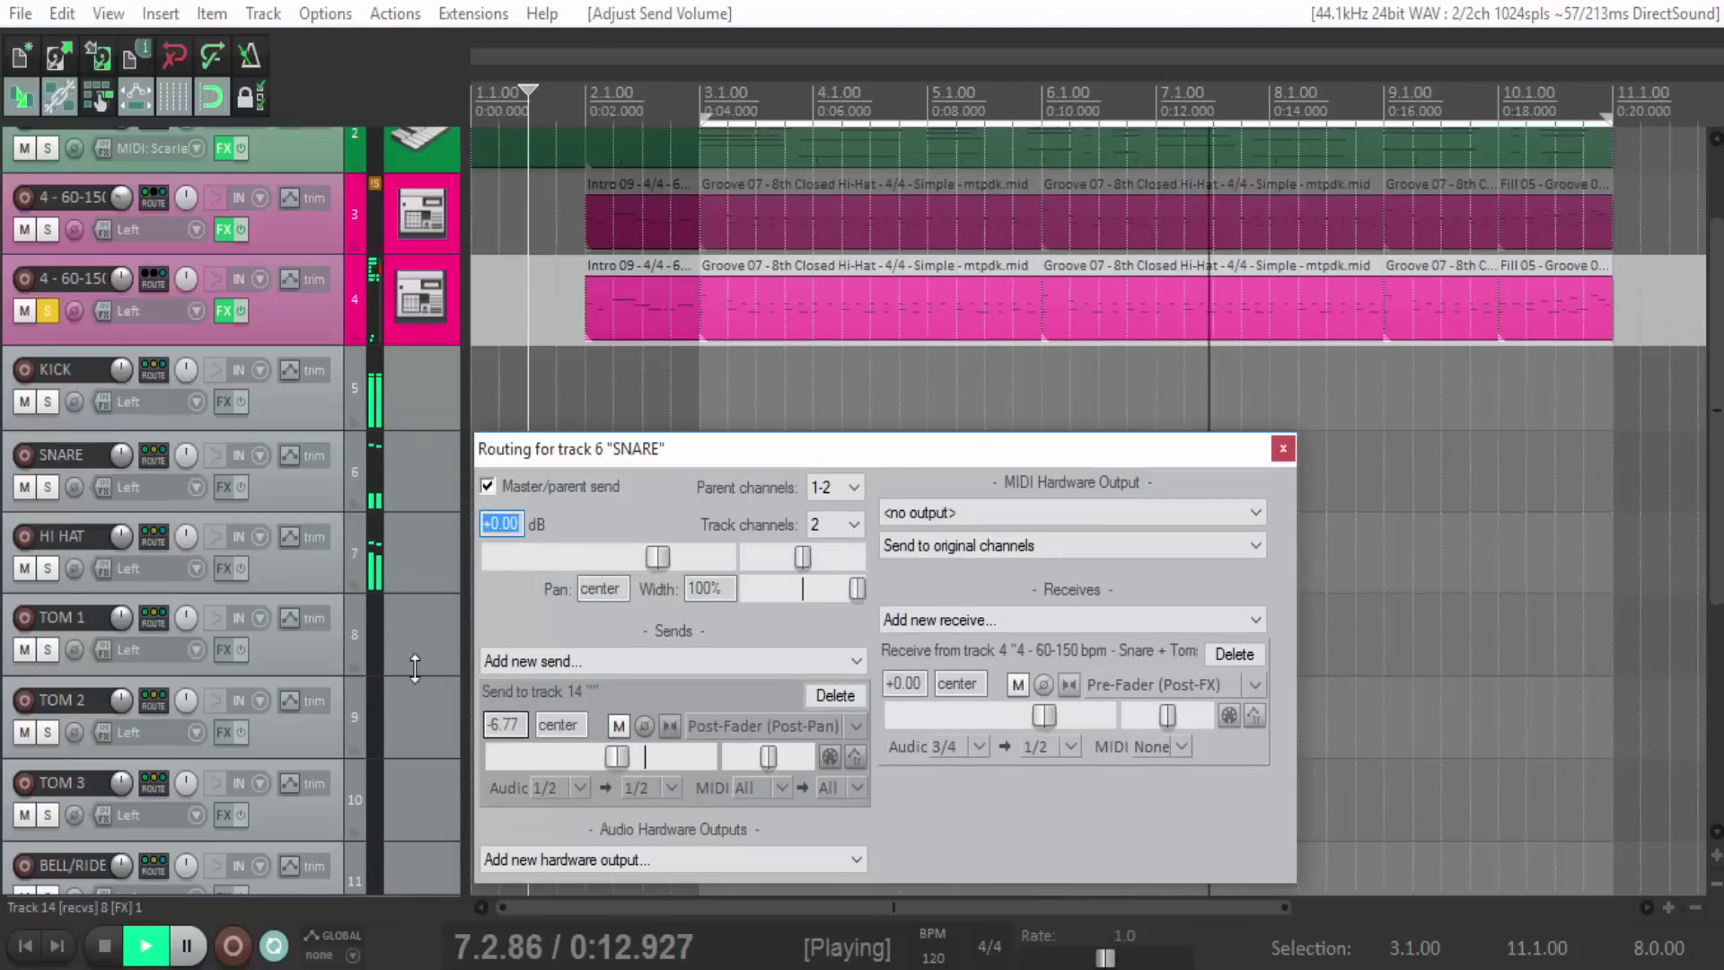
# Lower the sends to track 14 to about -7.1 dB on HI HAT and about -6.5 dB on TOM 1.
pyautogui.click(303, 568)
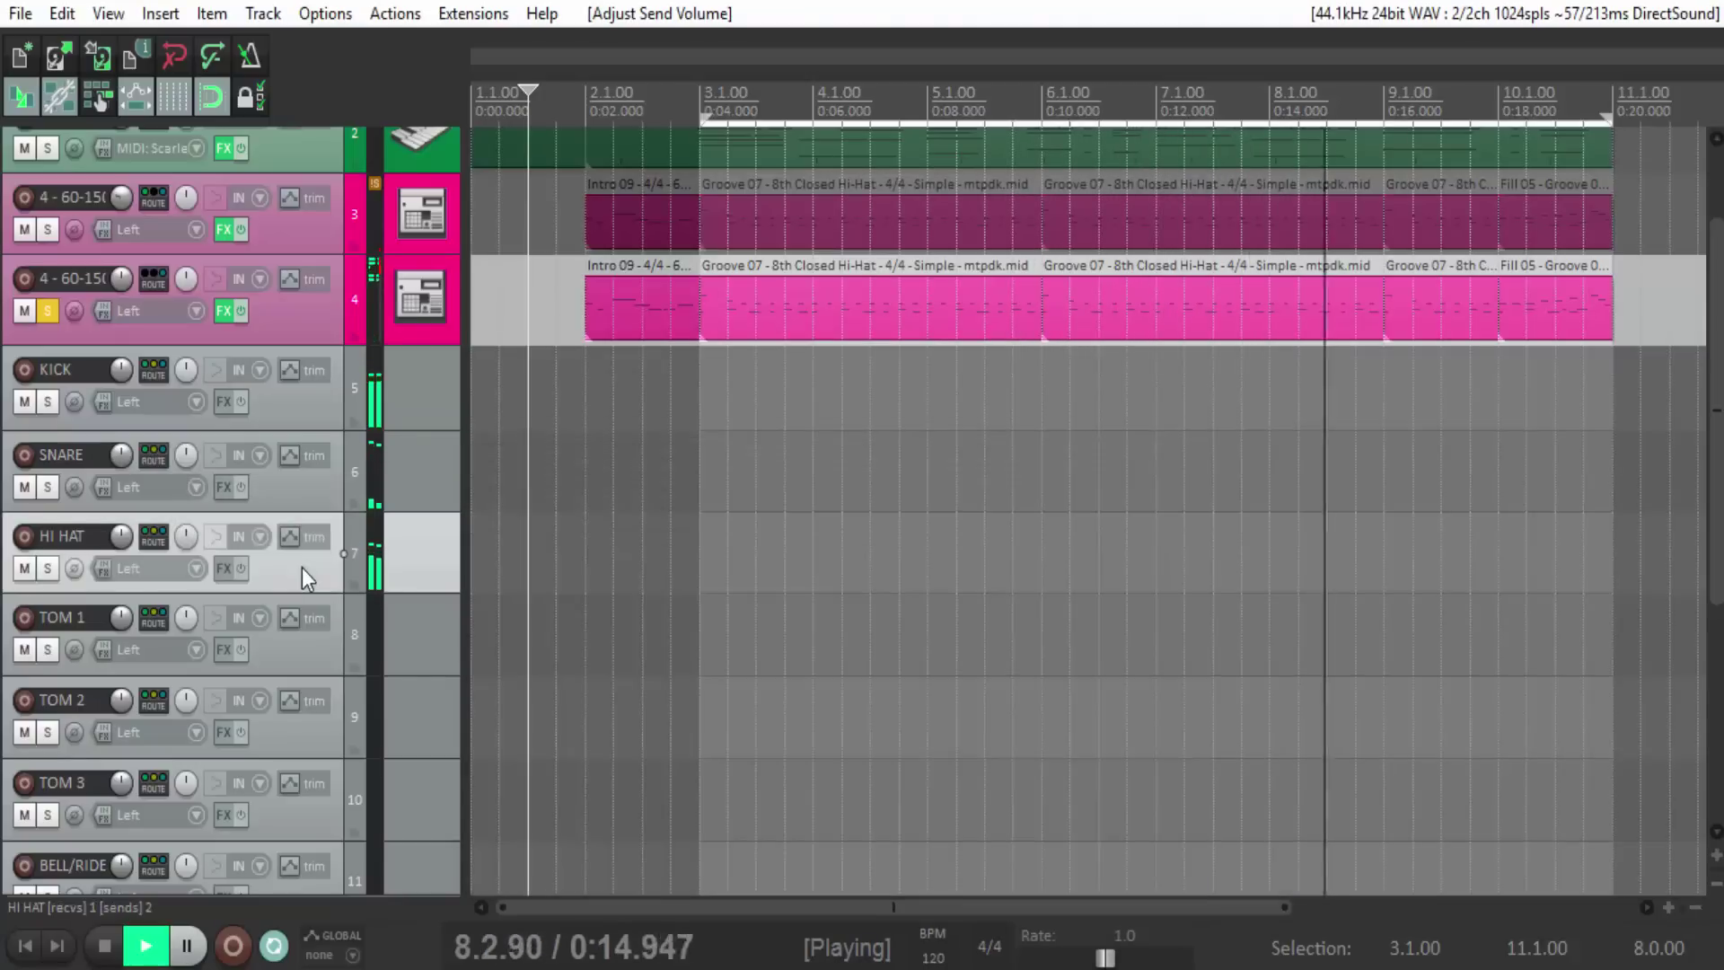
pyautogui.click(151, 533)
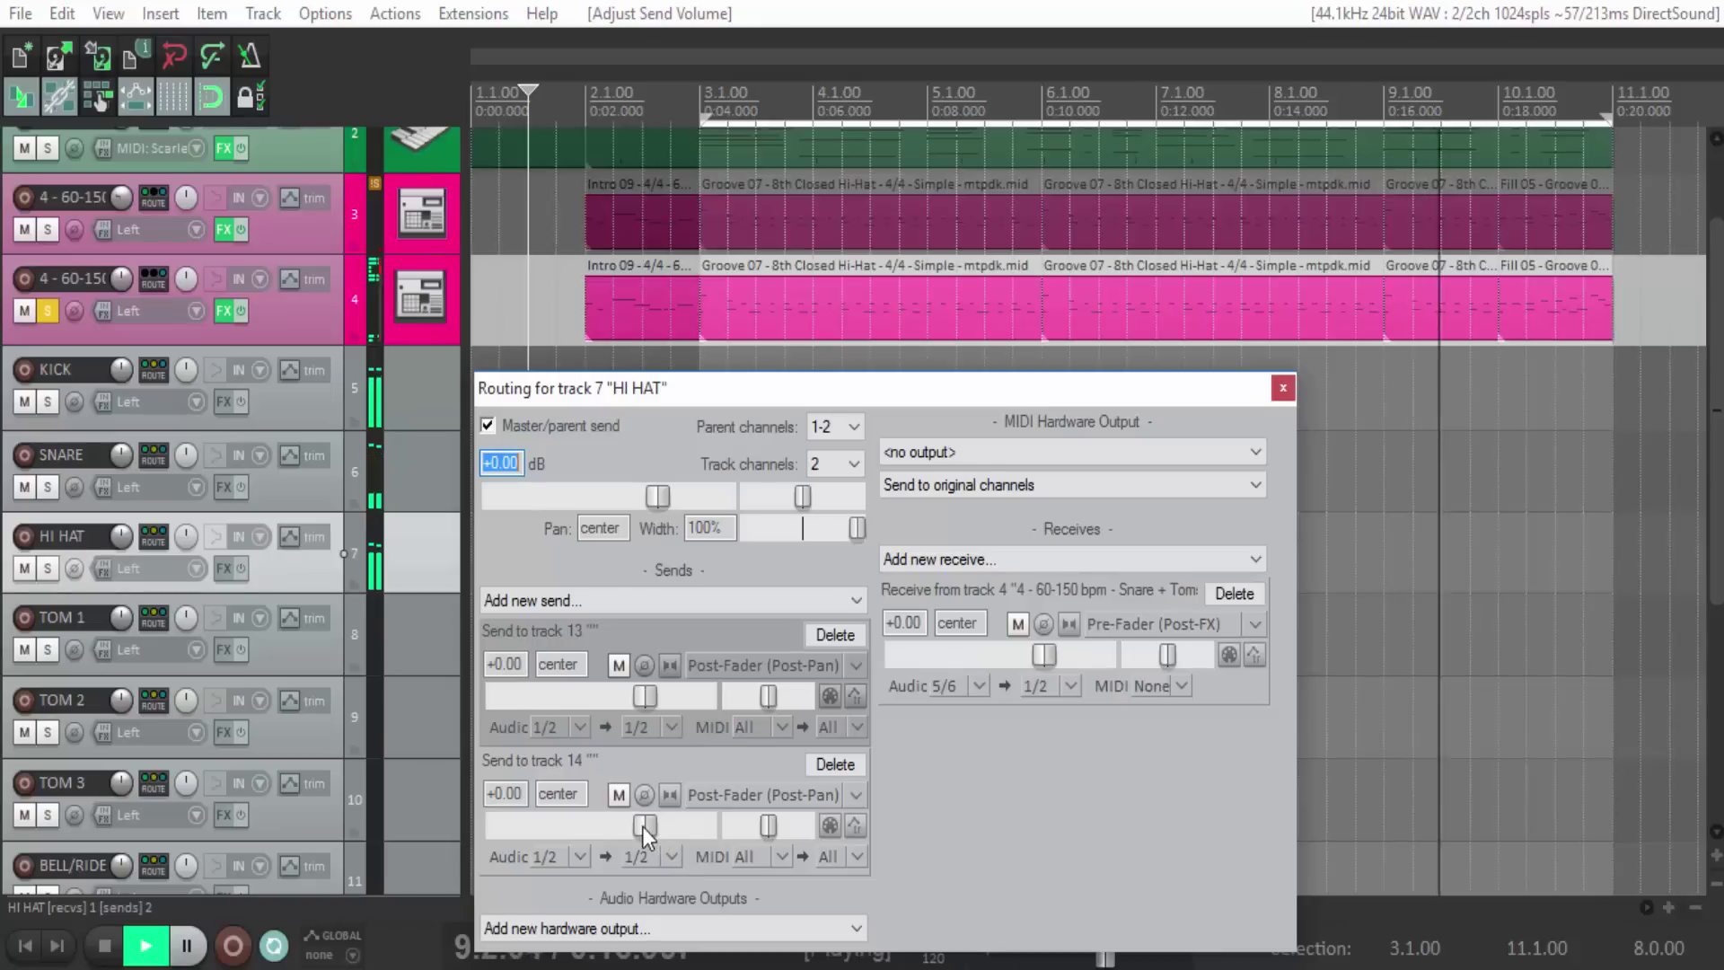
pyautogui.moveTo(643, 826); pyautogui.dragTo(612, 826)
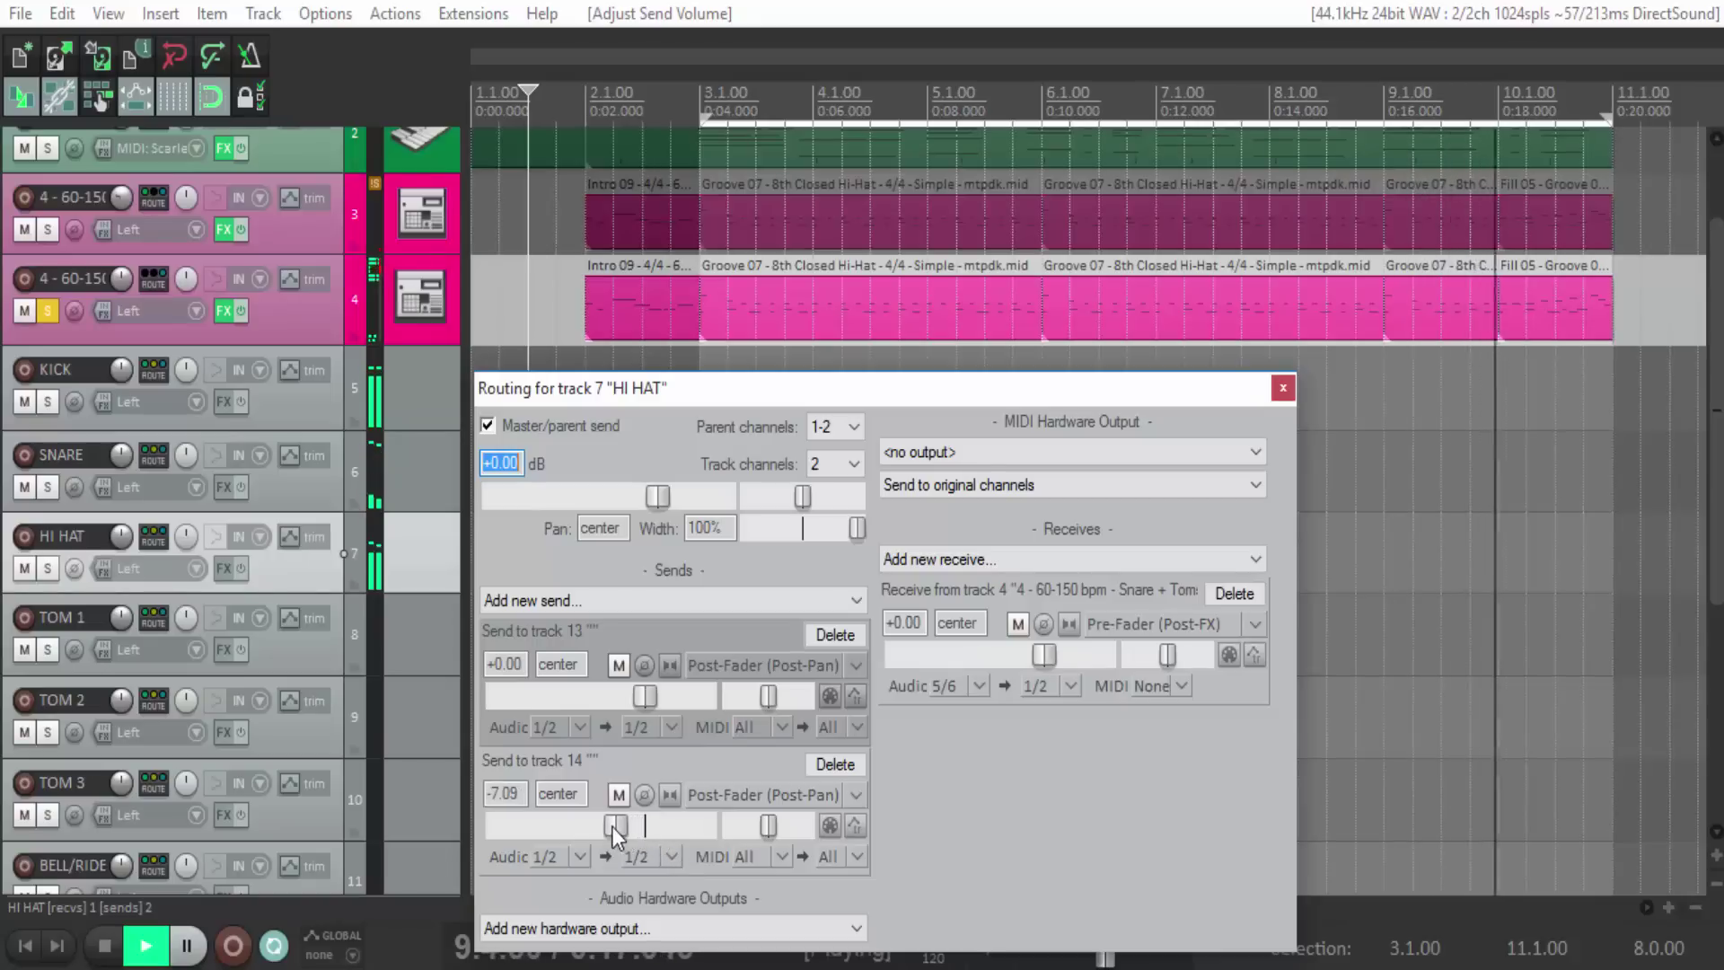
pyautogui.click(318, 661)
pyautogui.click(154, 619)
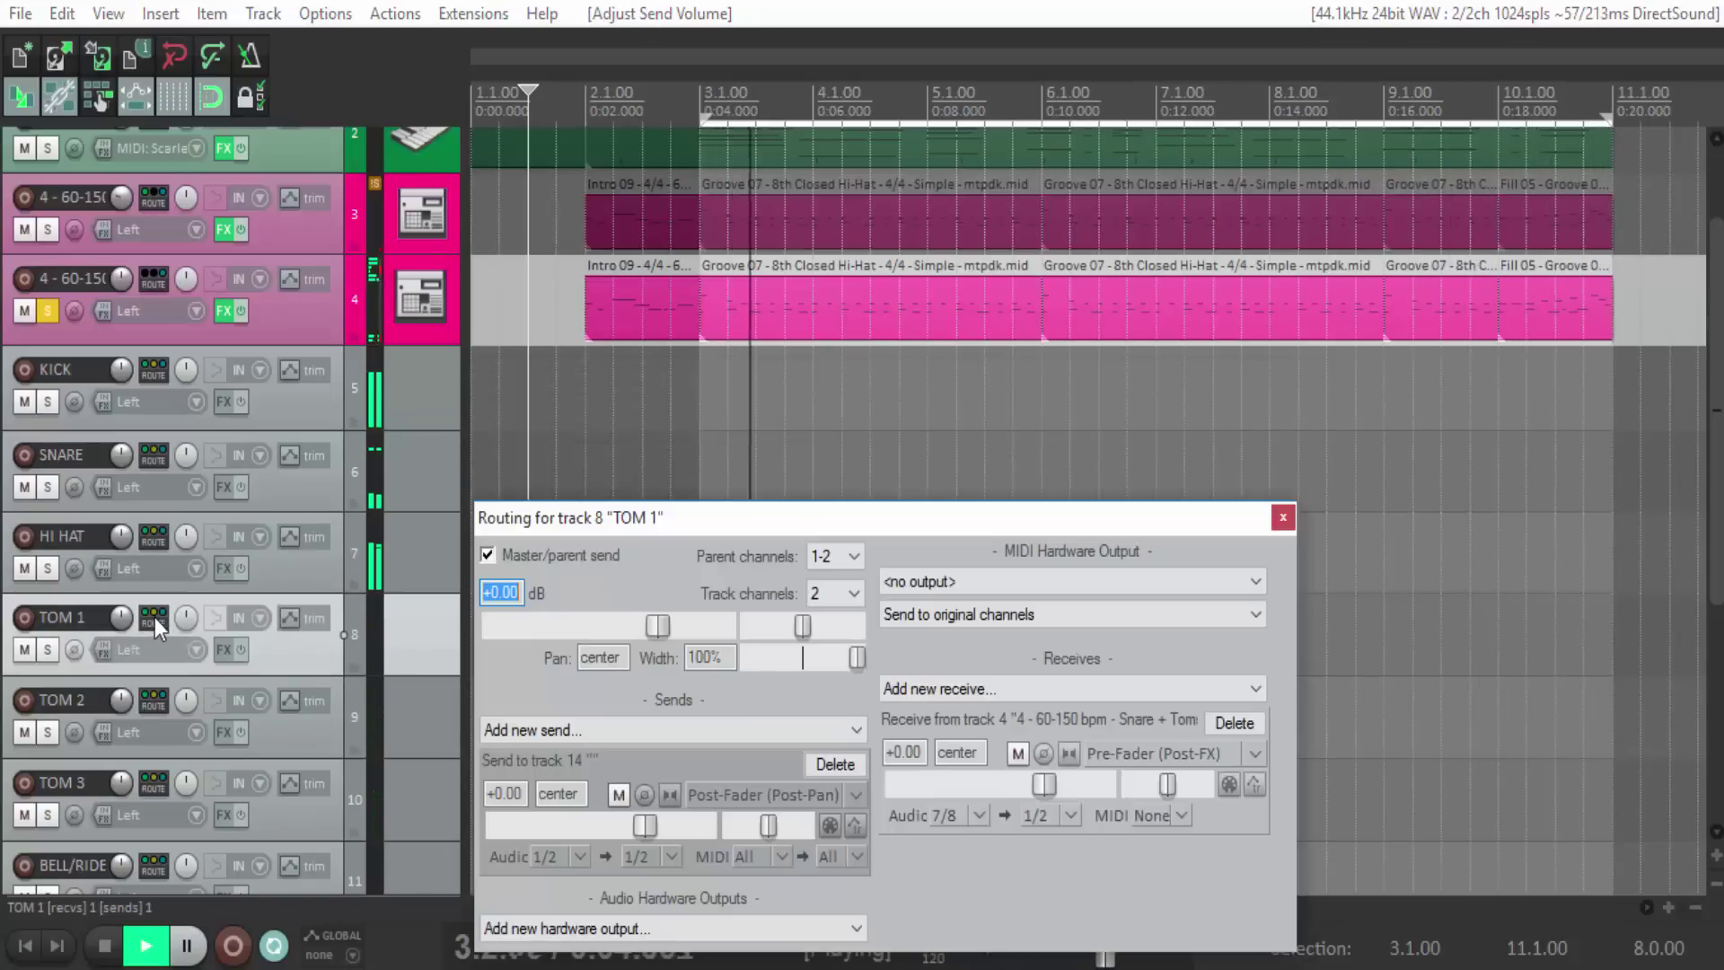
pyautogui.moveTo(636, 826); pyautogui.dragTo(612, 822)
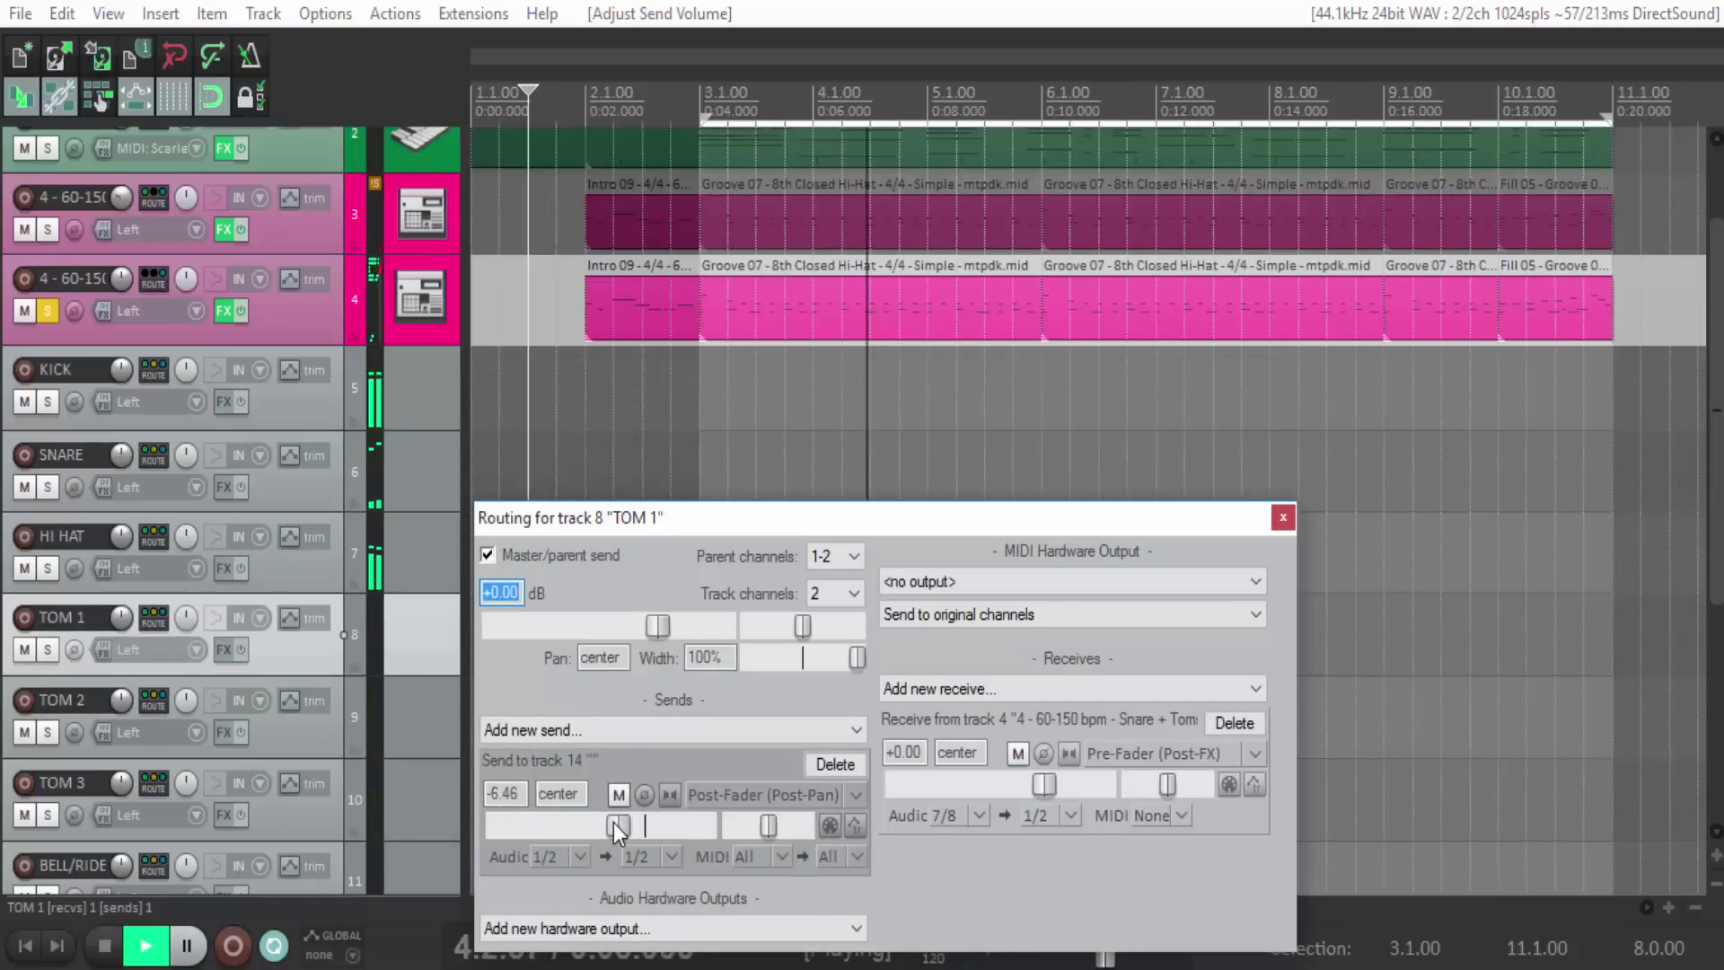
# Lower TOM 2's send to track 14 to about -5.5 dB and recheck it in the track's routing.
pyautogui.click(153, 702)
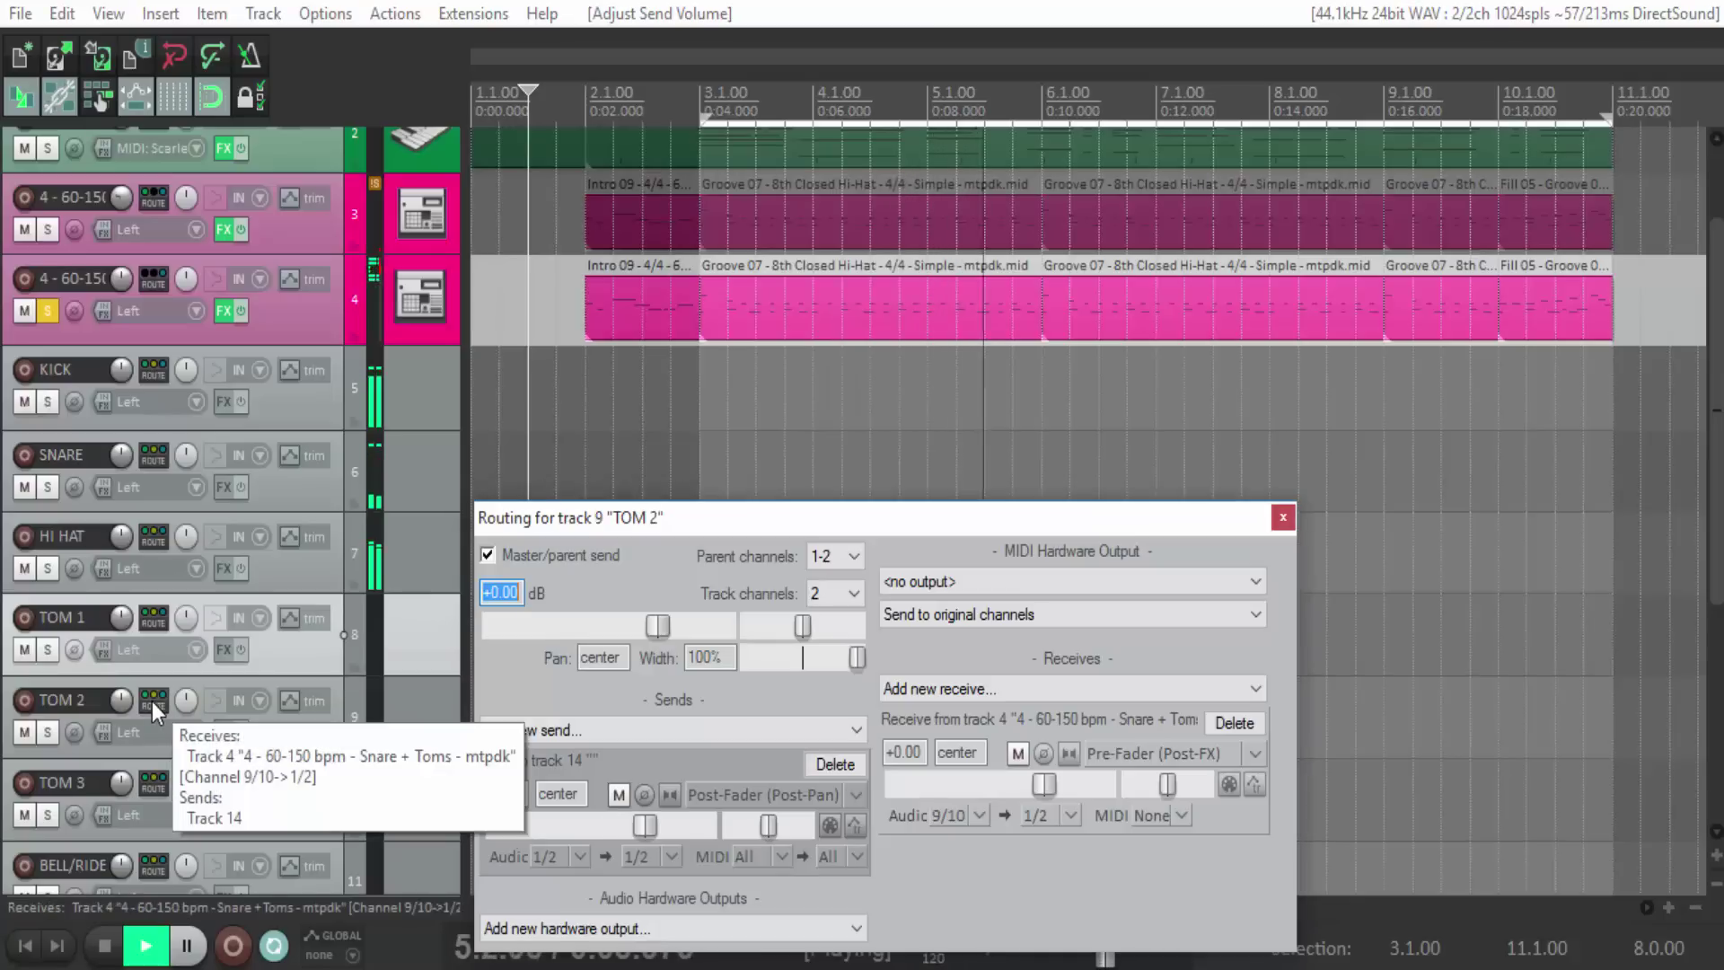
pyautogui.moveTo(641, 828); pyautogui.dragTo(620, 827)
pyautogui.click(303, 747)
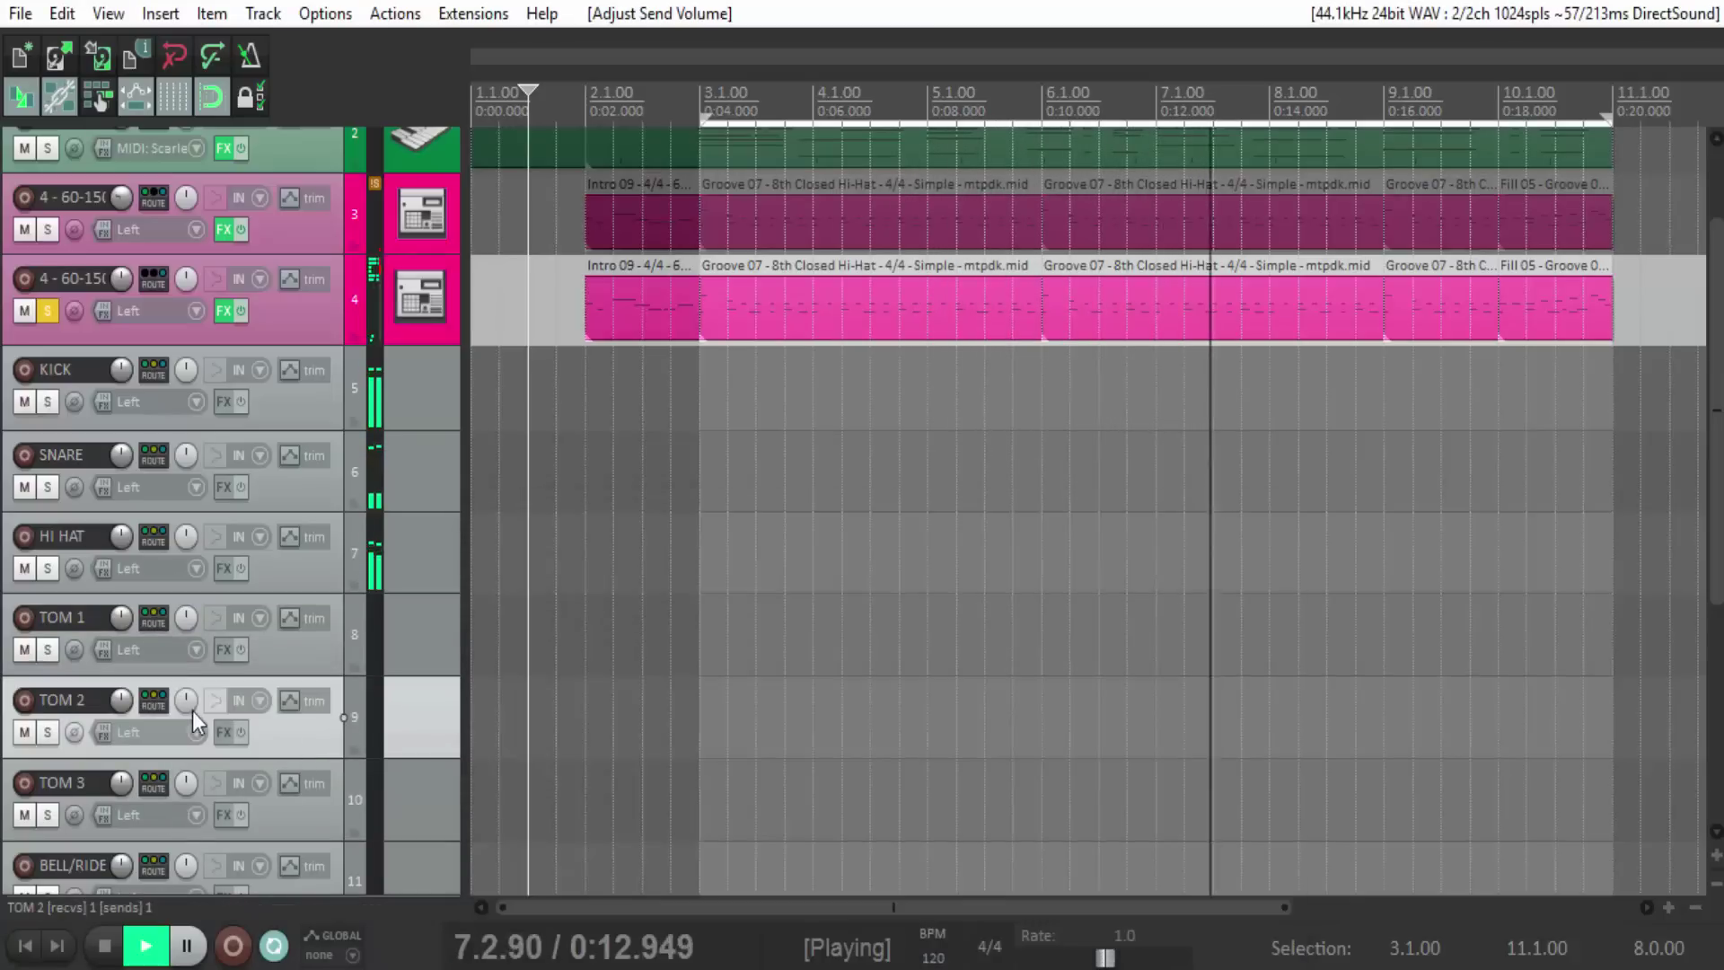
pyautogui.click(153, 702)
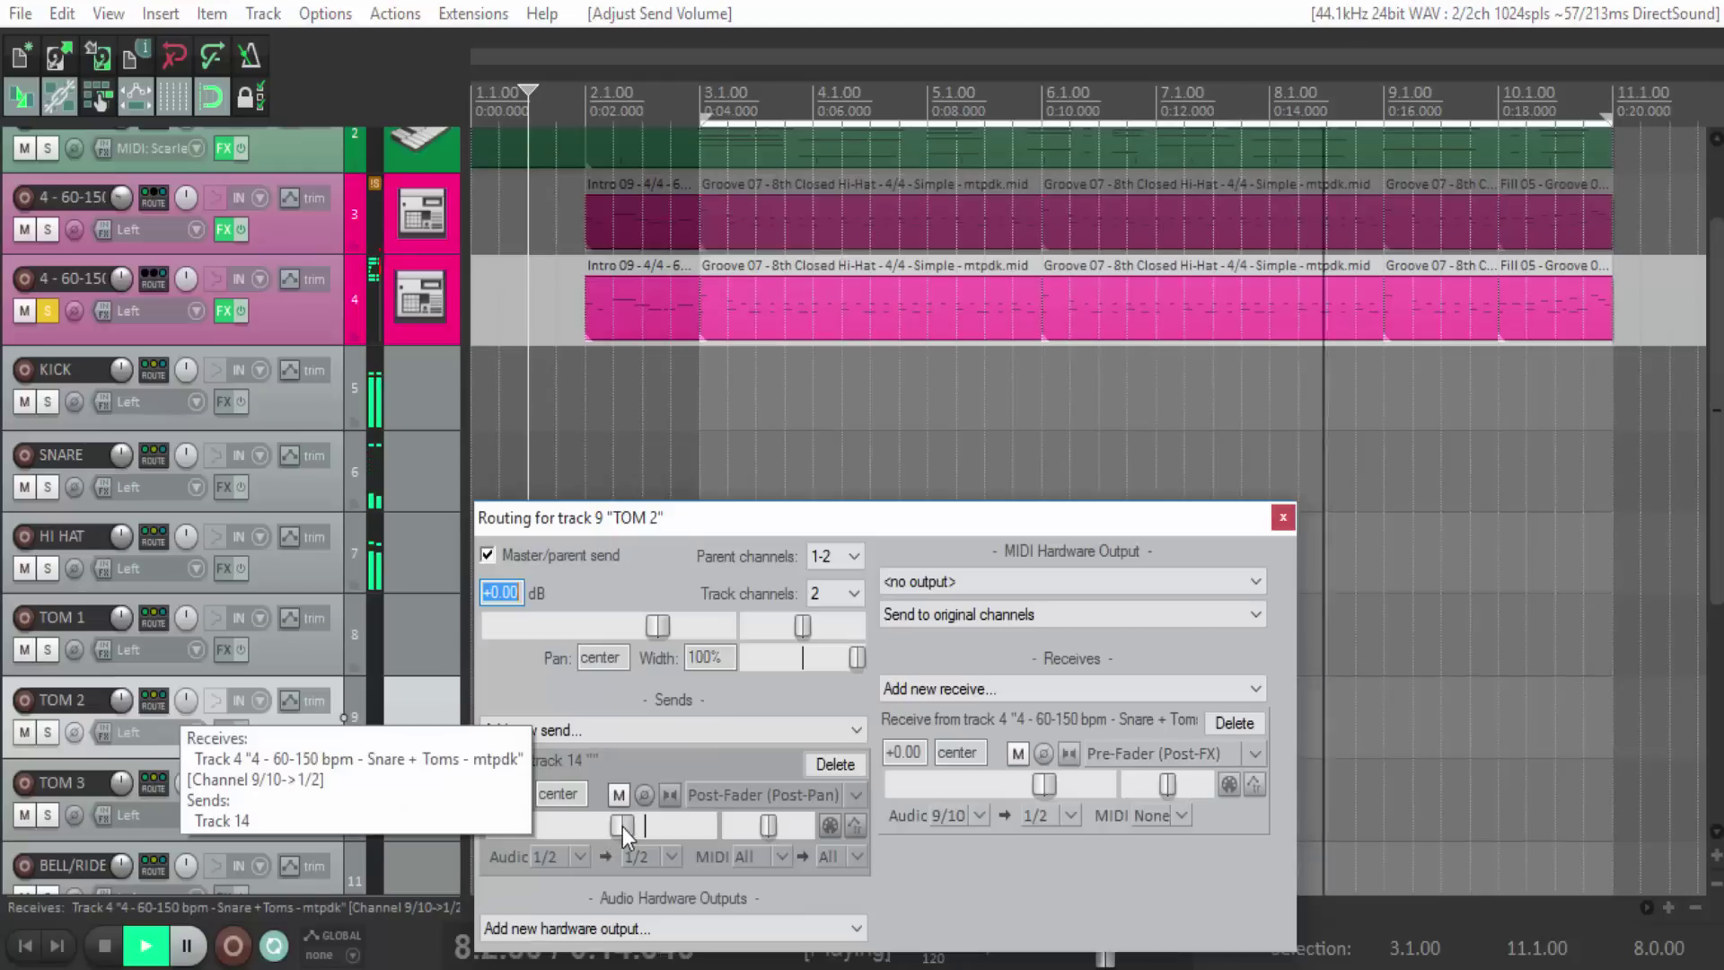
# Set the sends to track 14 to about -7.1 dB on TOM 3 and about -9.5 dB on TOM 2.
pyautogui.scroll(-2, 412, 714)
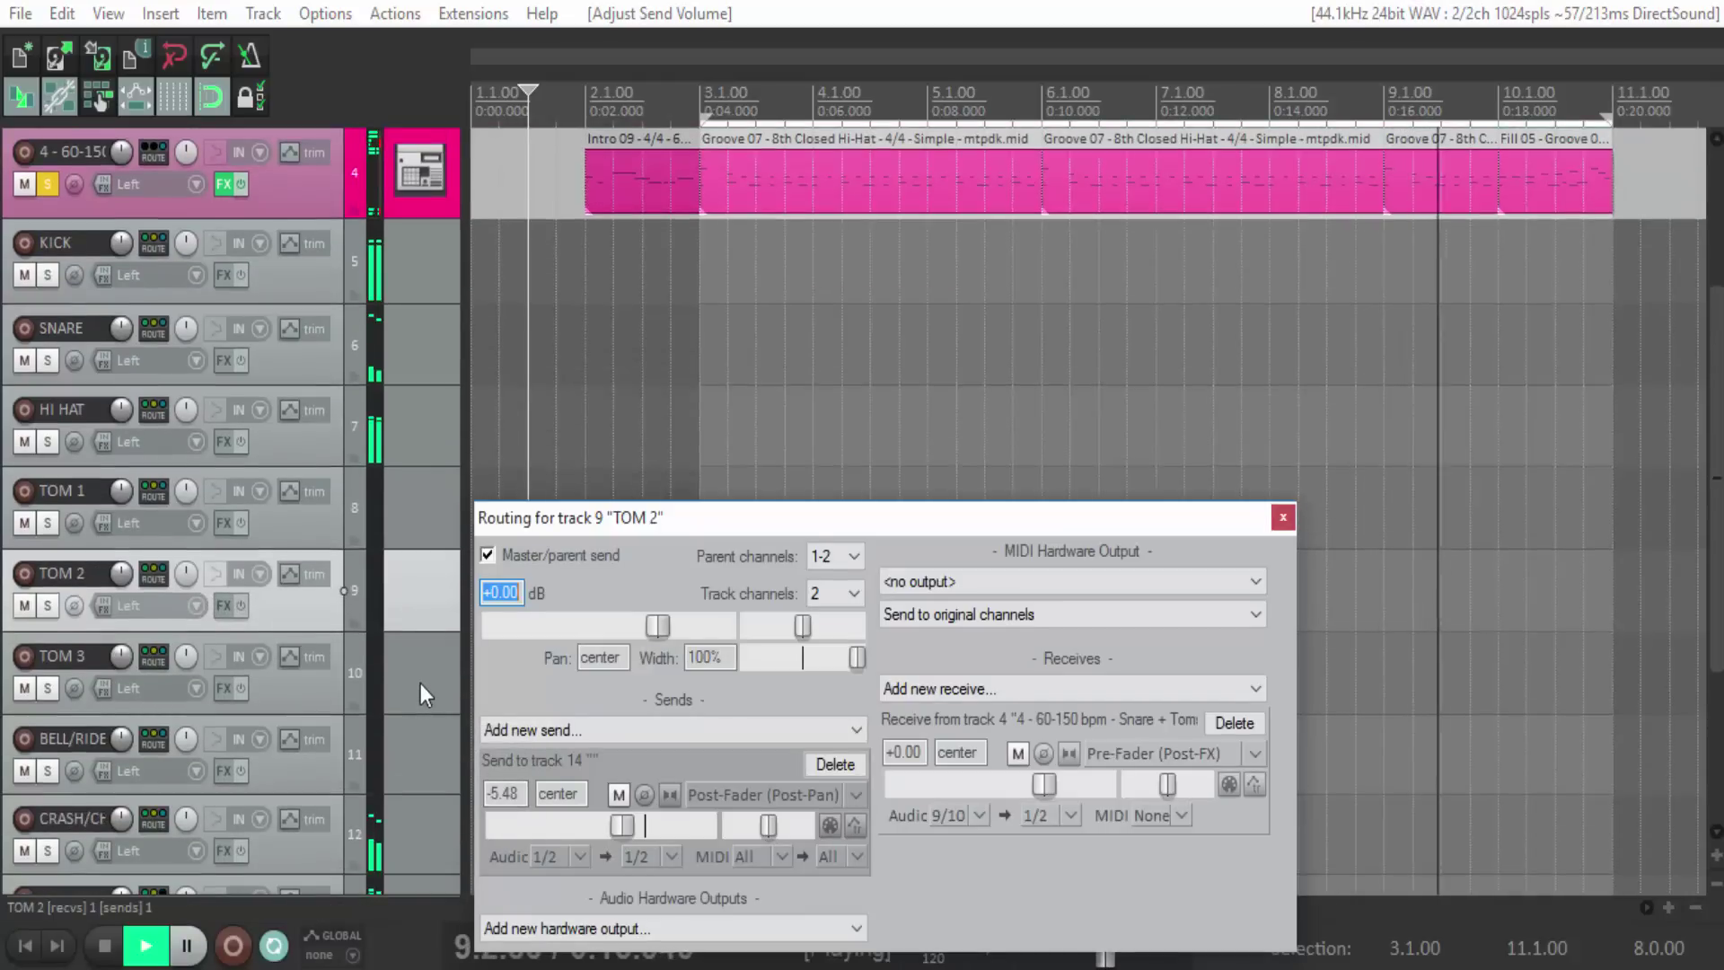
pyautogui.click(420, 683)
pyautogui.click(150, 658)
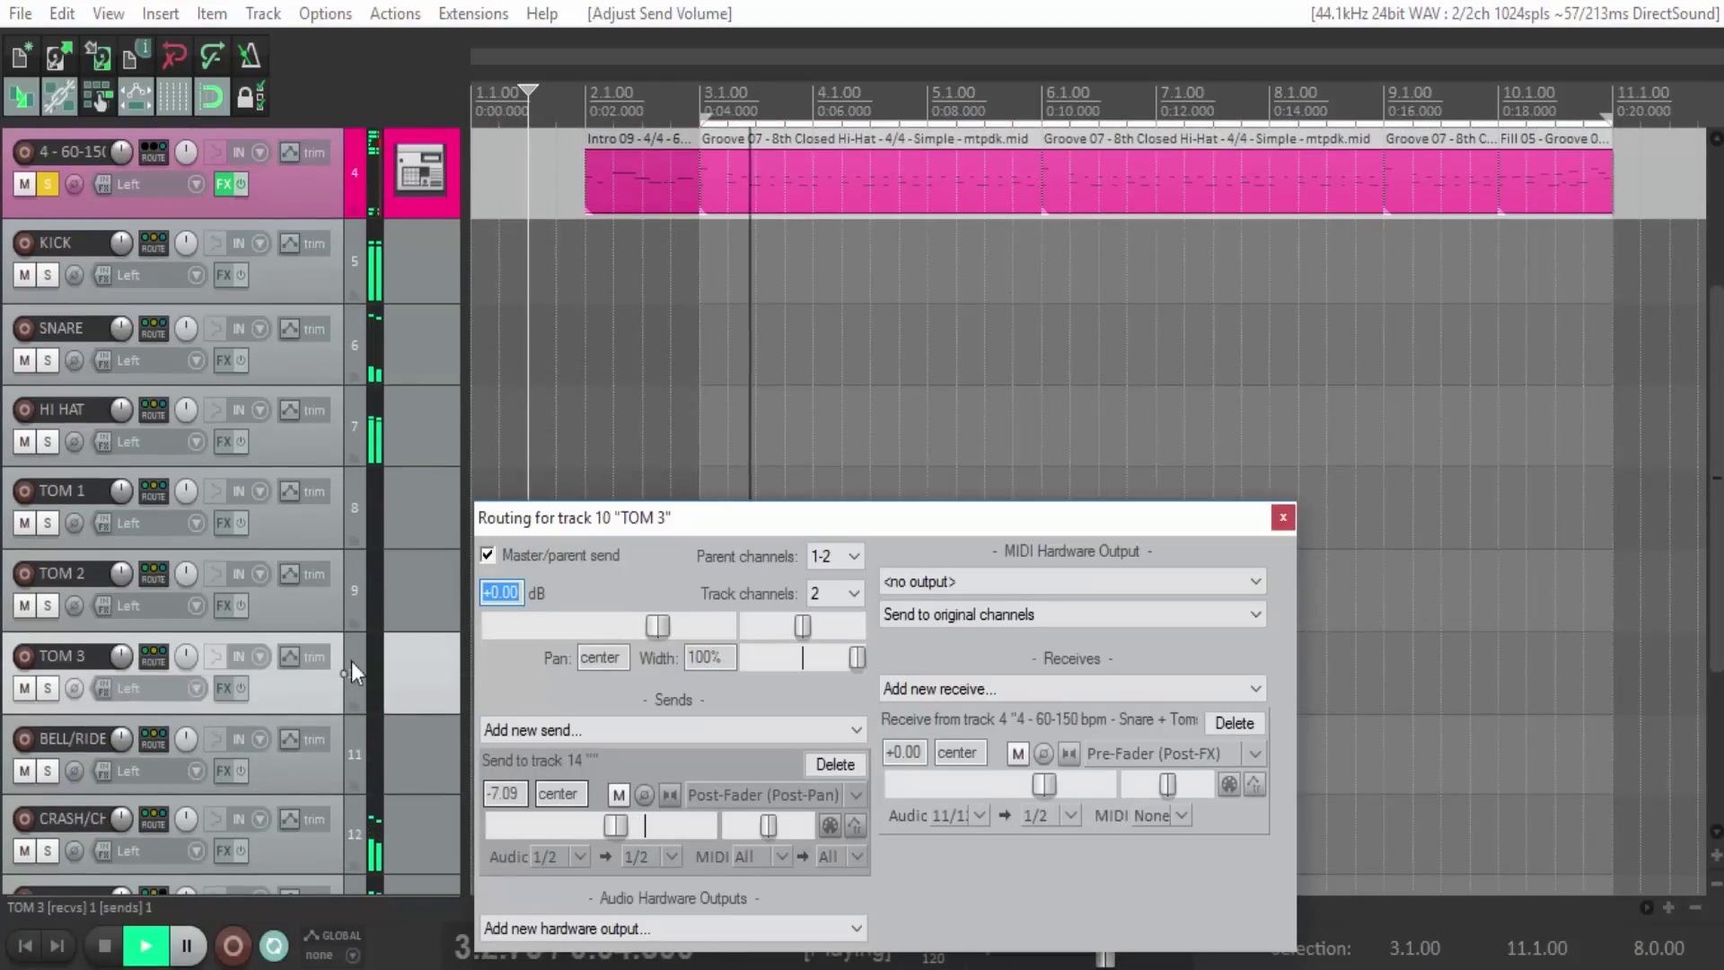
pyautogui.click(321, 612)
pyautogui.click(160, 575)
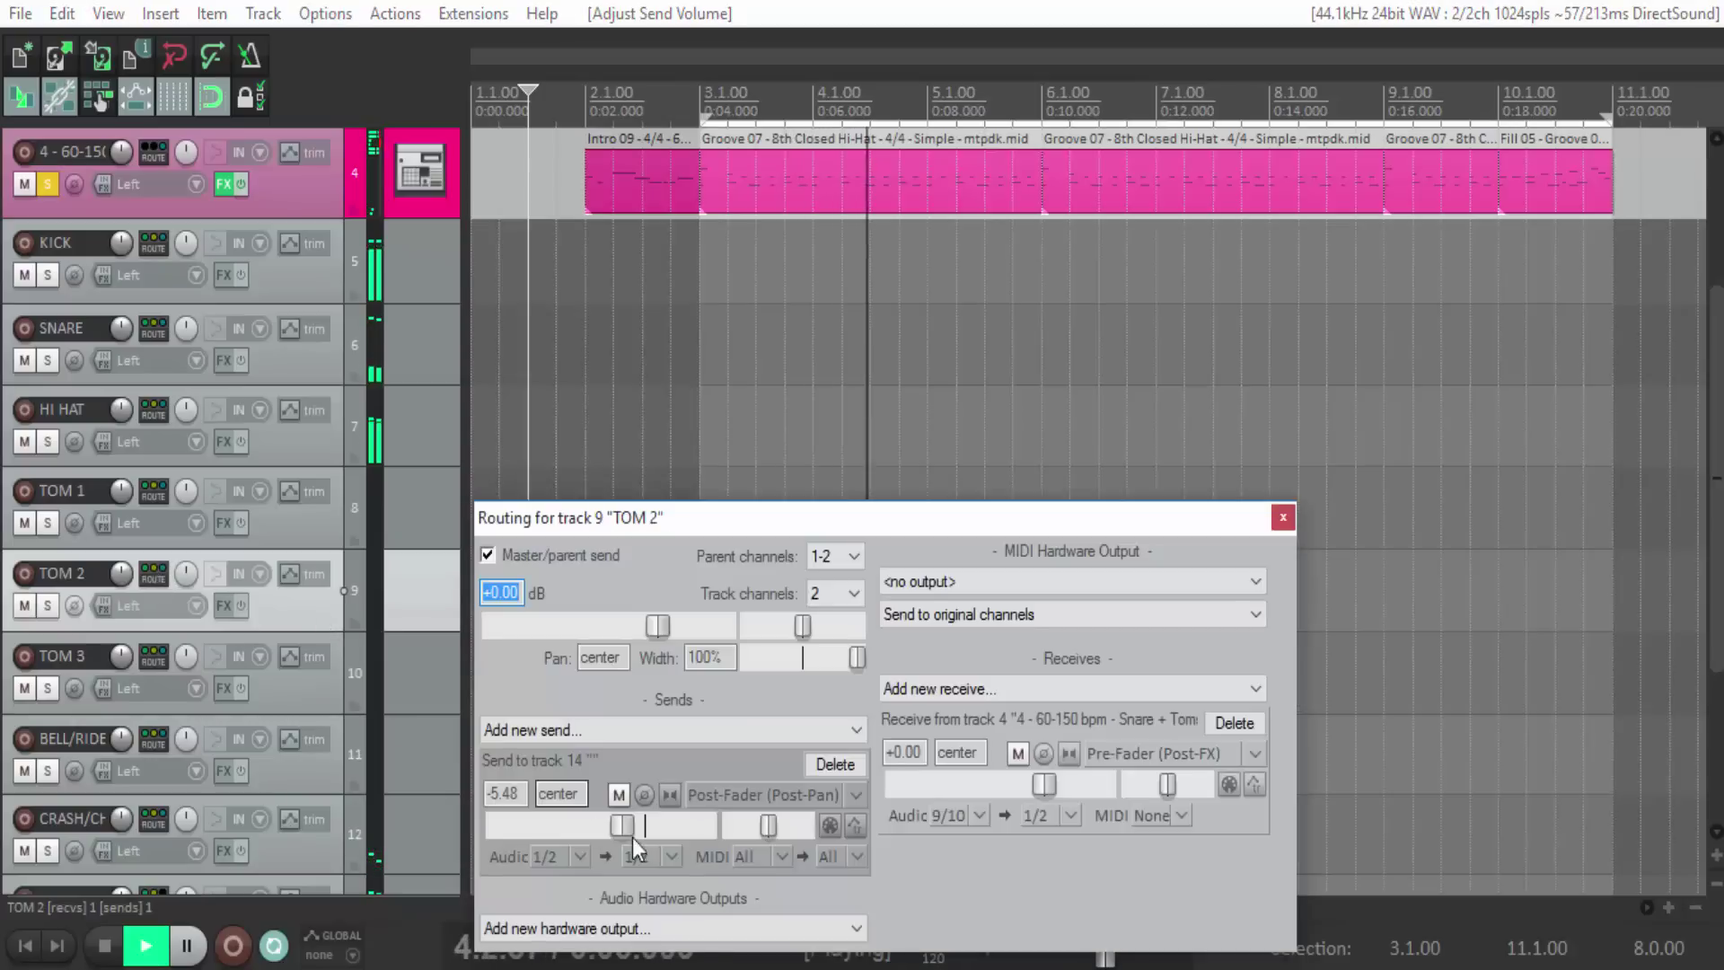
pyautogui.moveTo(602, 823); pyautogui.dragTo(607, 823)
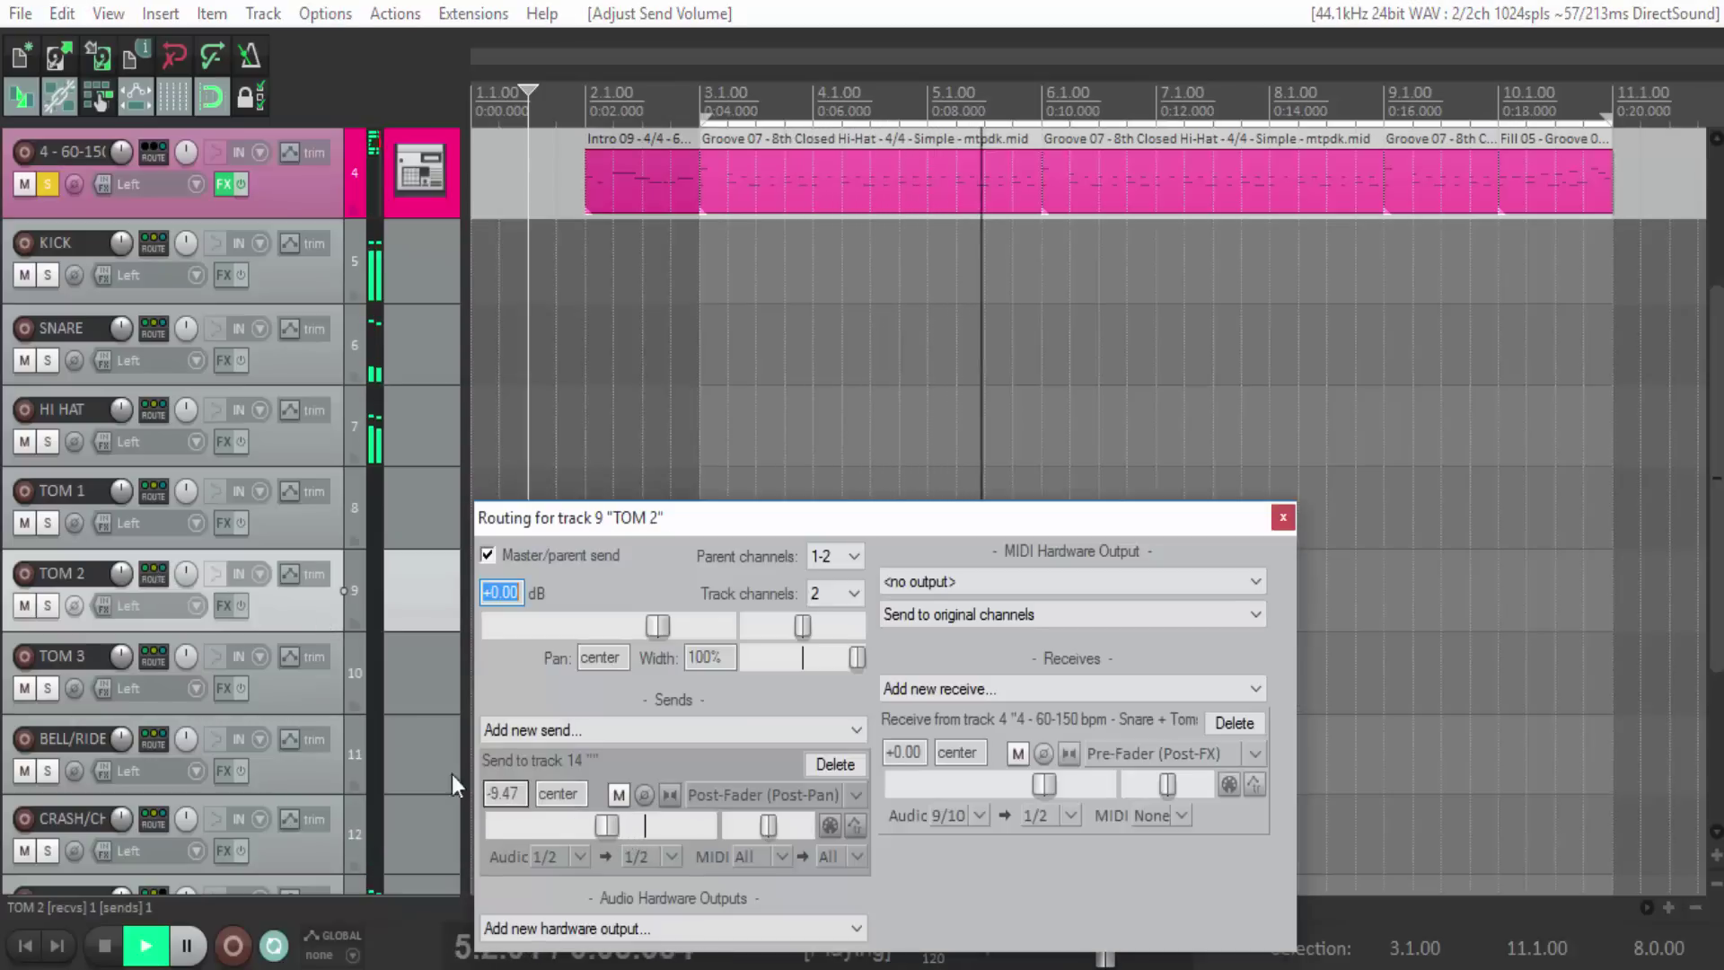
# Lower the sends to track 14 to about -6.8 dB on BELL/RIDE and about -9.5 dB on CRASH/CHINA.
pyautogui.click(420, 762)
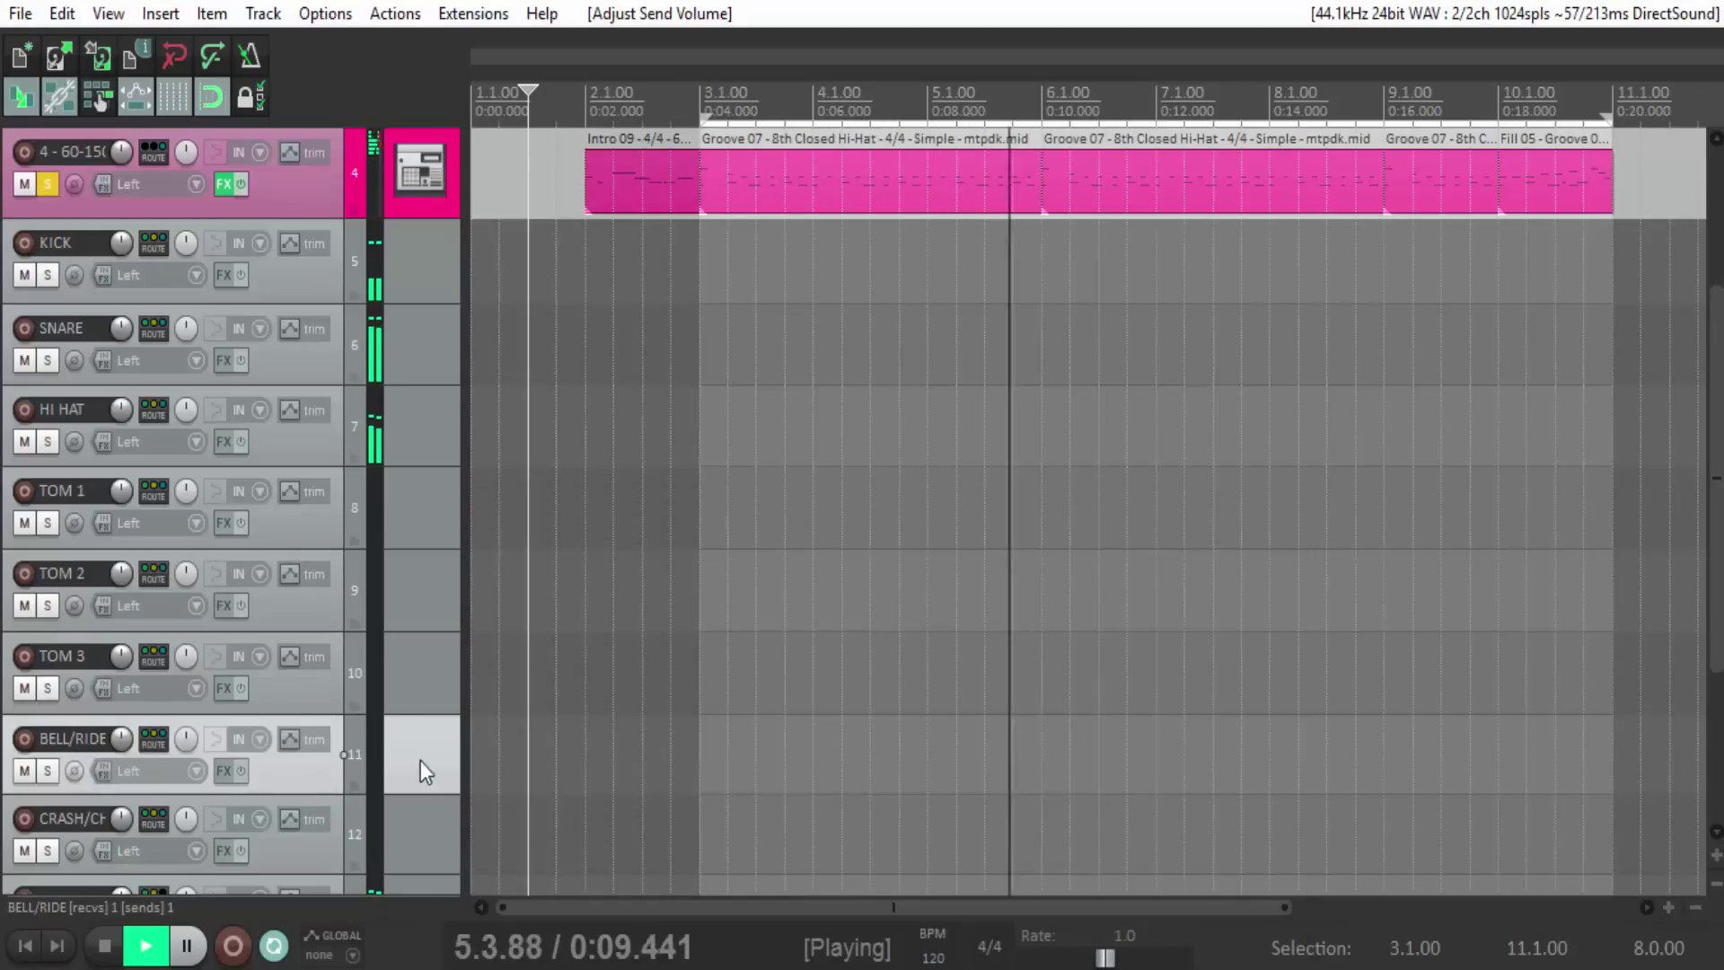
pyautogui.click(154, 738)
pyautogui.moveTo(634, 823); pyautogui.dragTo(612, 827)
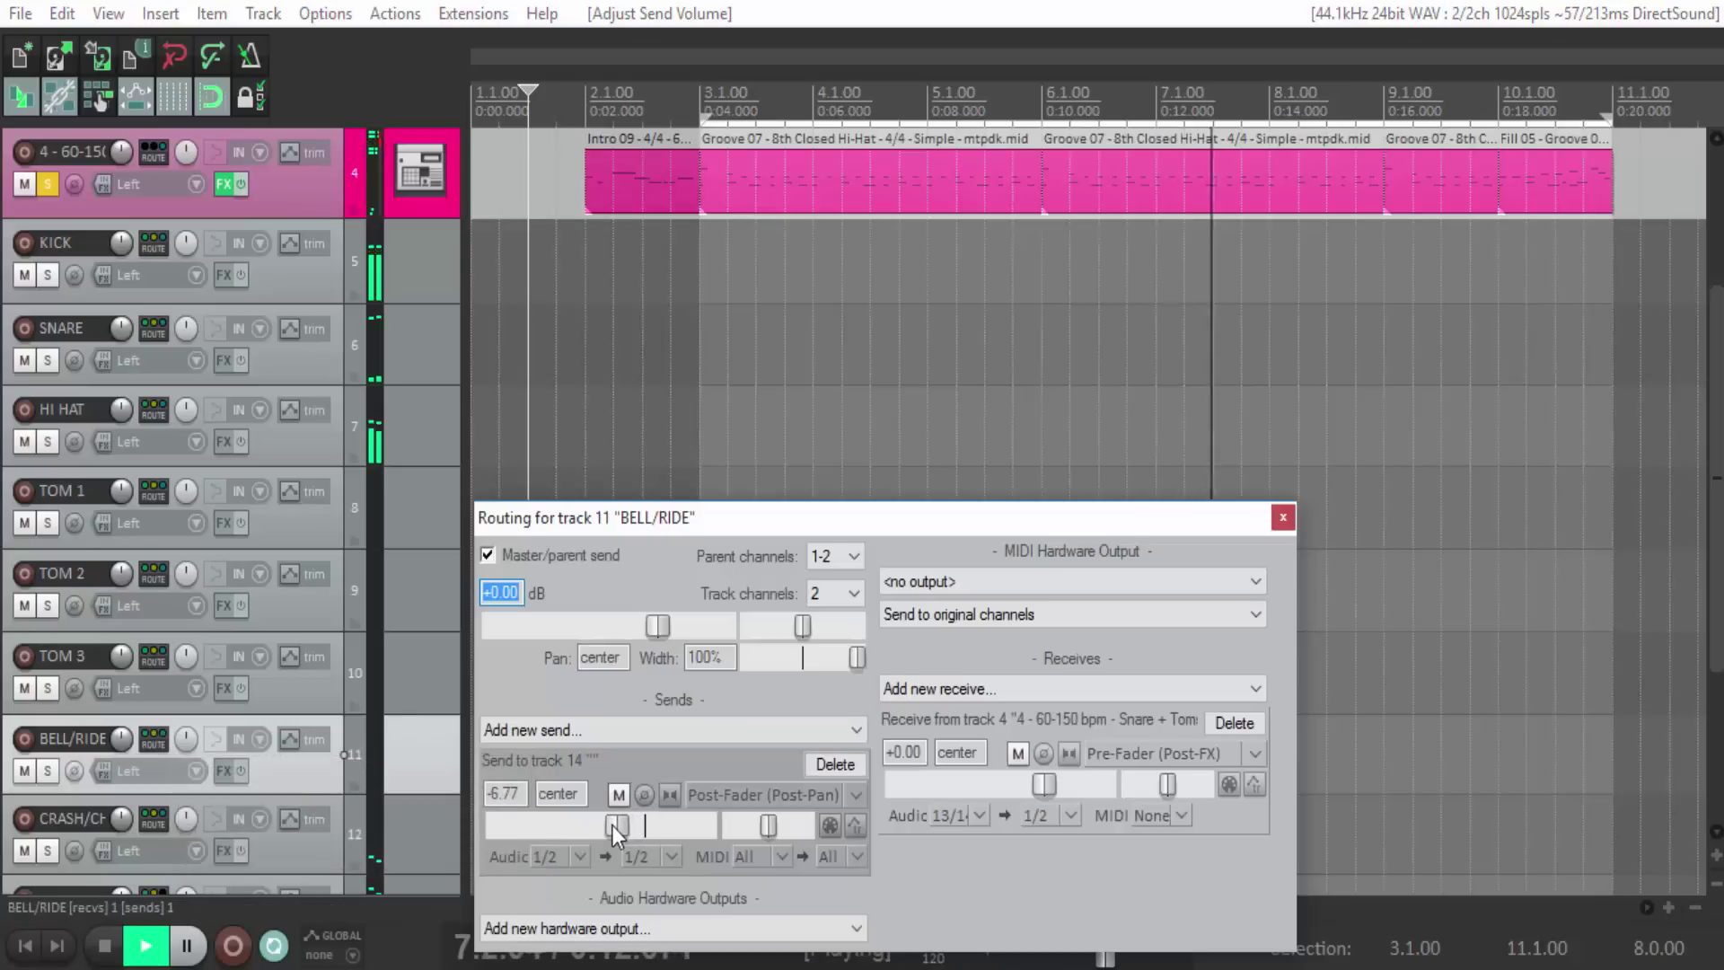
pyautogui.scroll(-1, 456, 805)
pyautogui.click(429, 783)
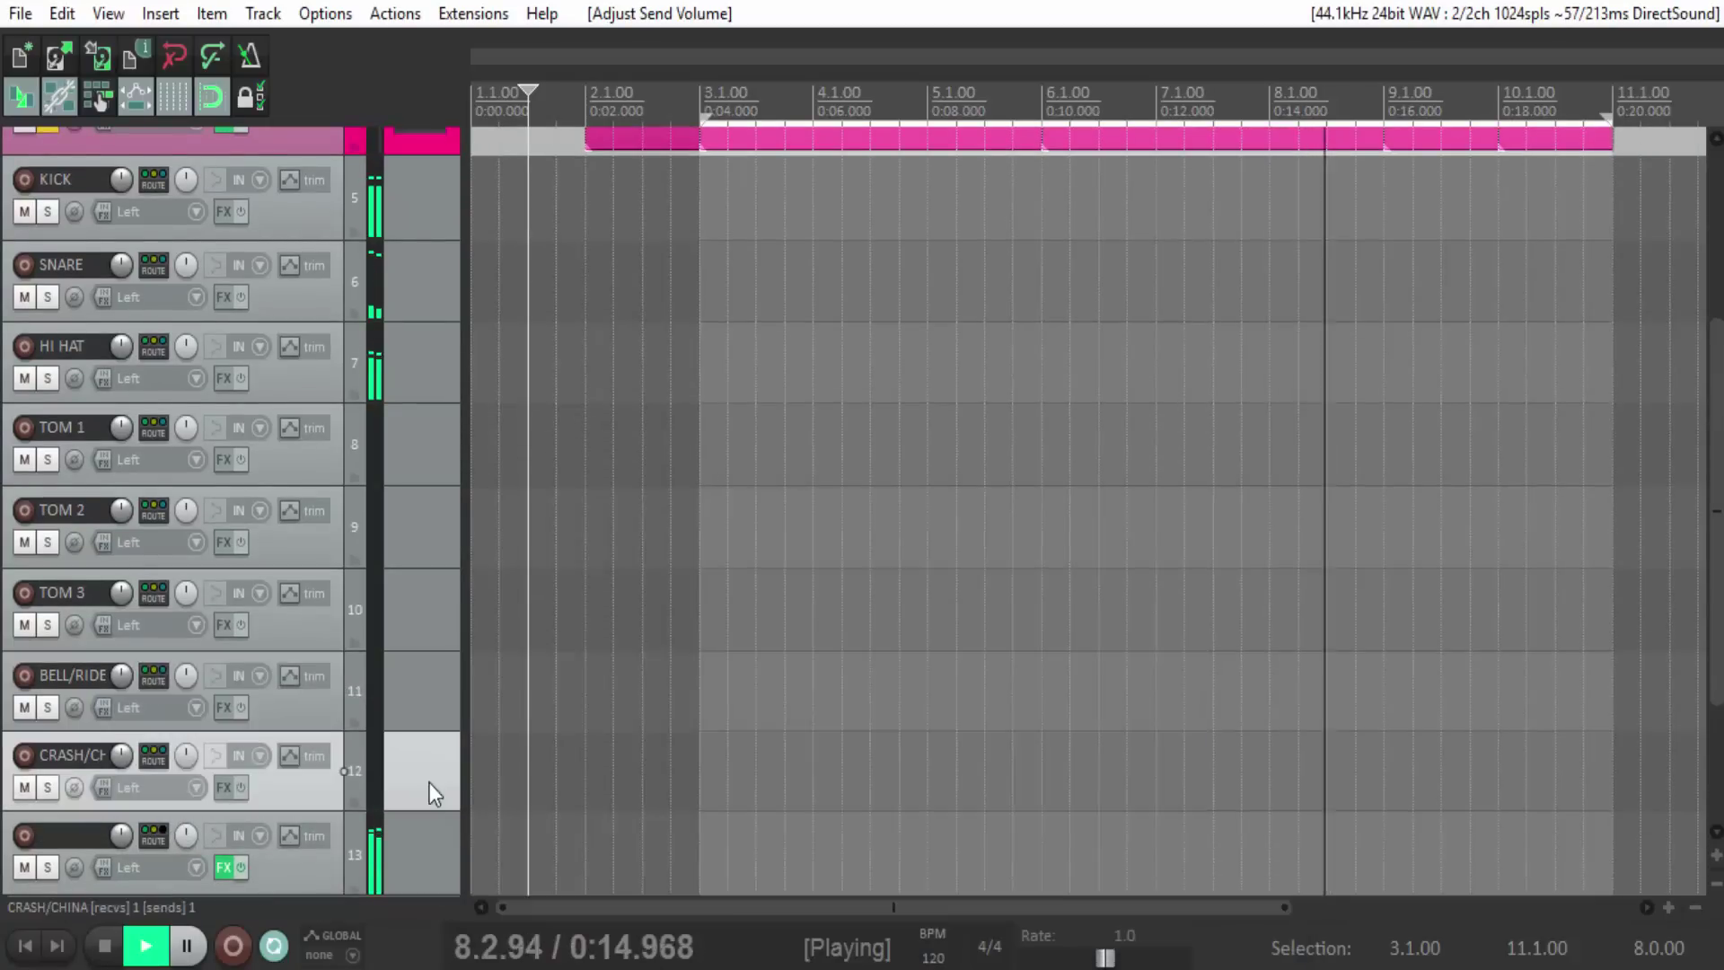
pyautogui.click(154, 755)
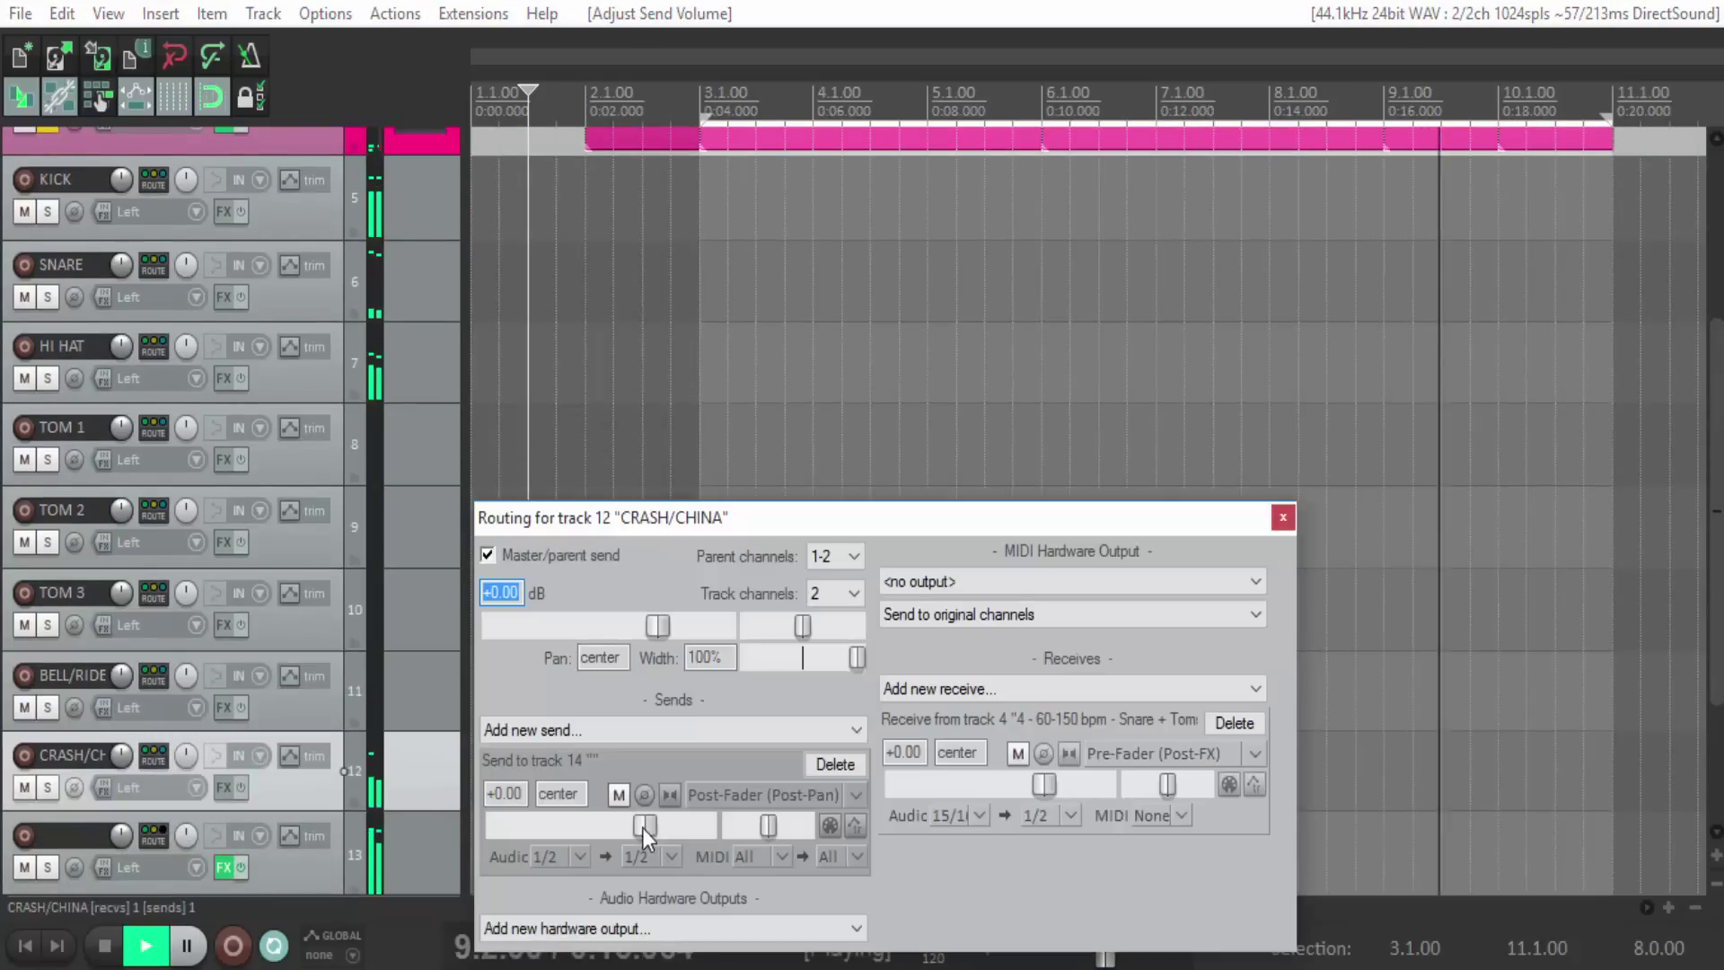
pyautogui.moveTo(643, 827); pyautogui.dragTo(605, 826)
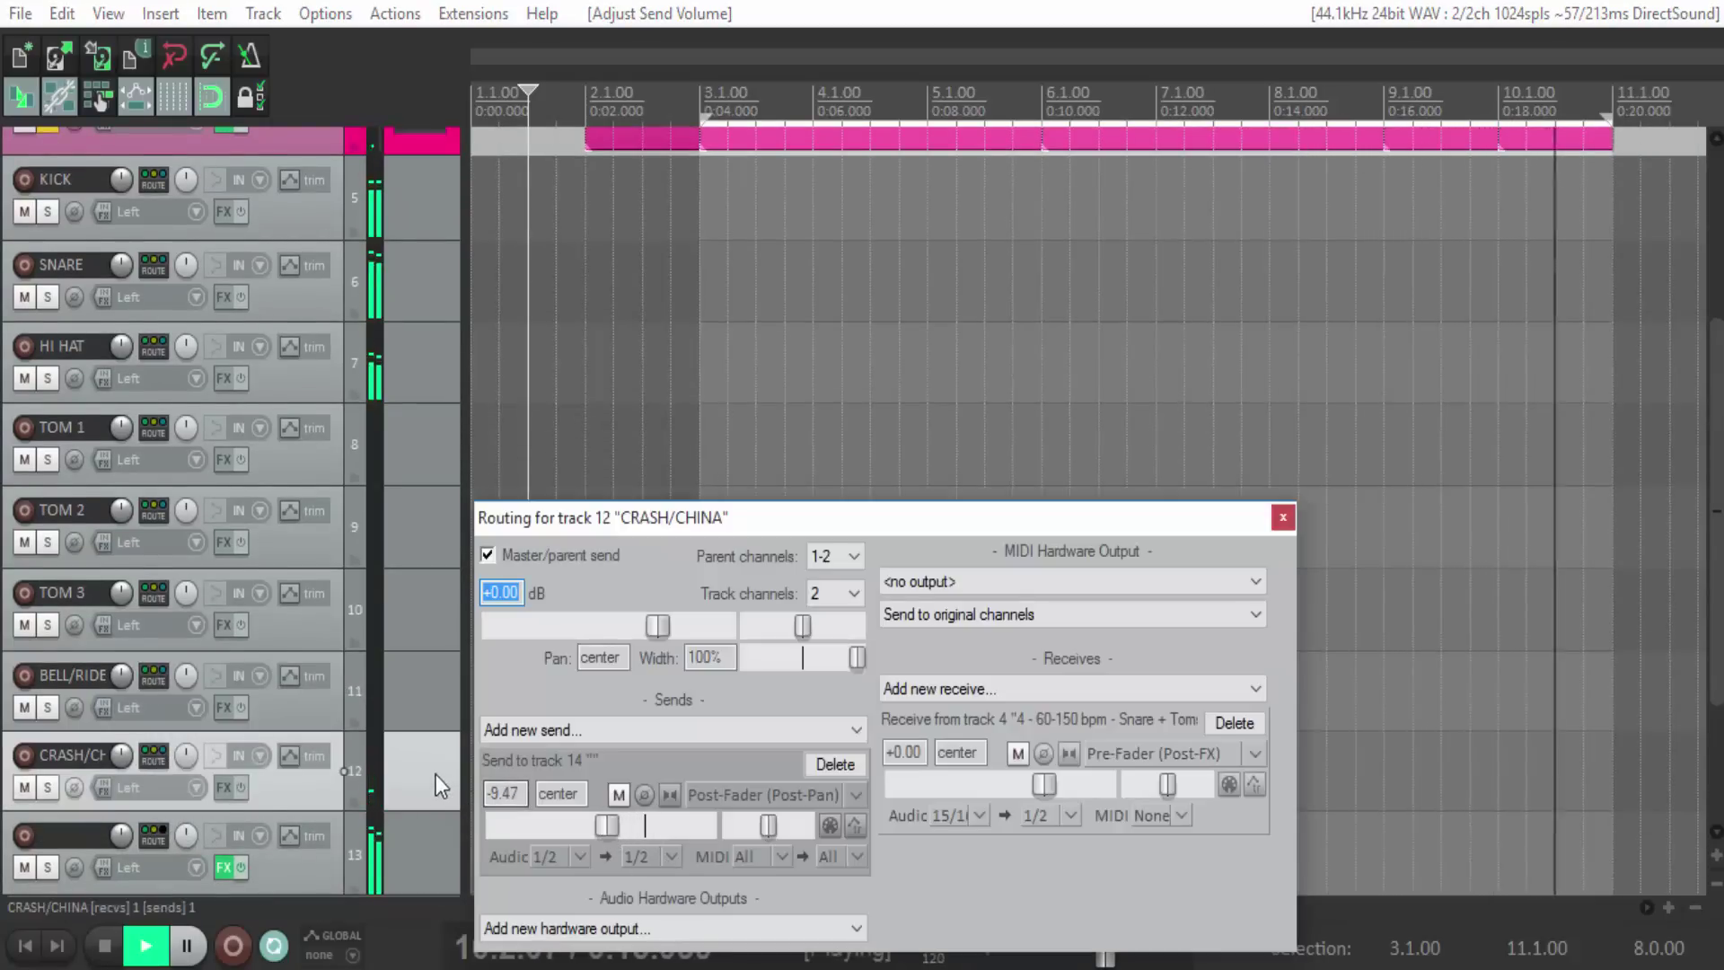
# Close the routing settings, clear track 14's clip indicator and turn the track's volume down slightly.
pyautogui.scroll(-2, 434, 774)
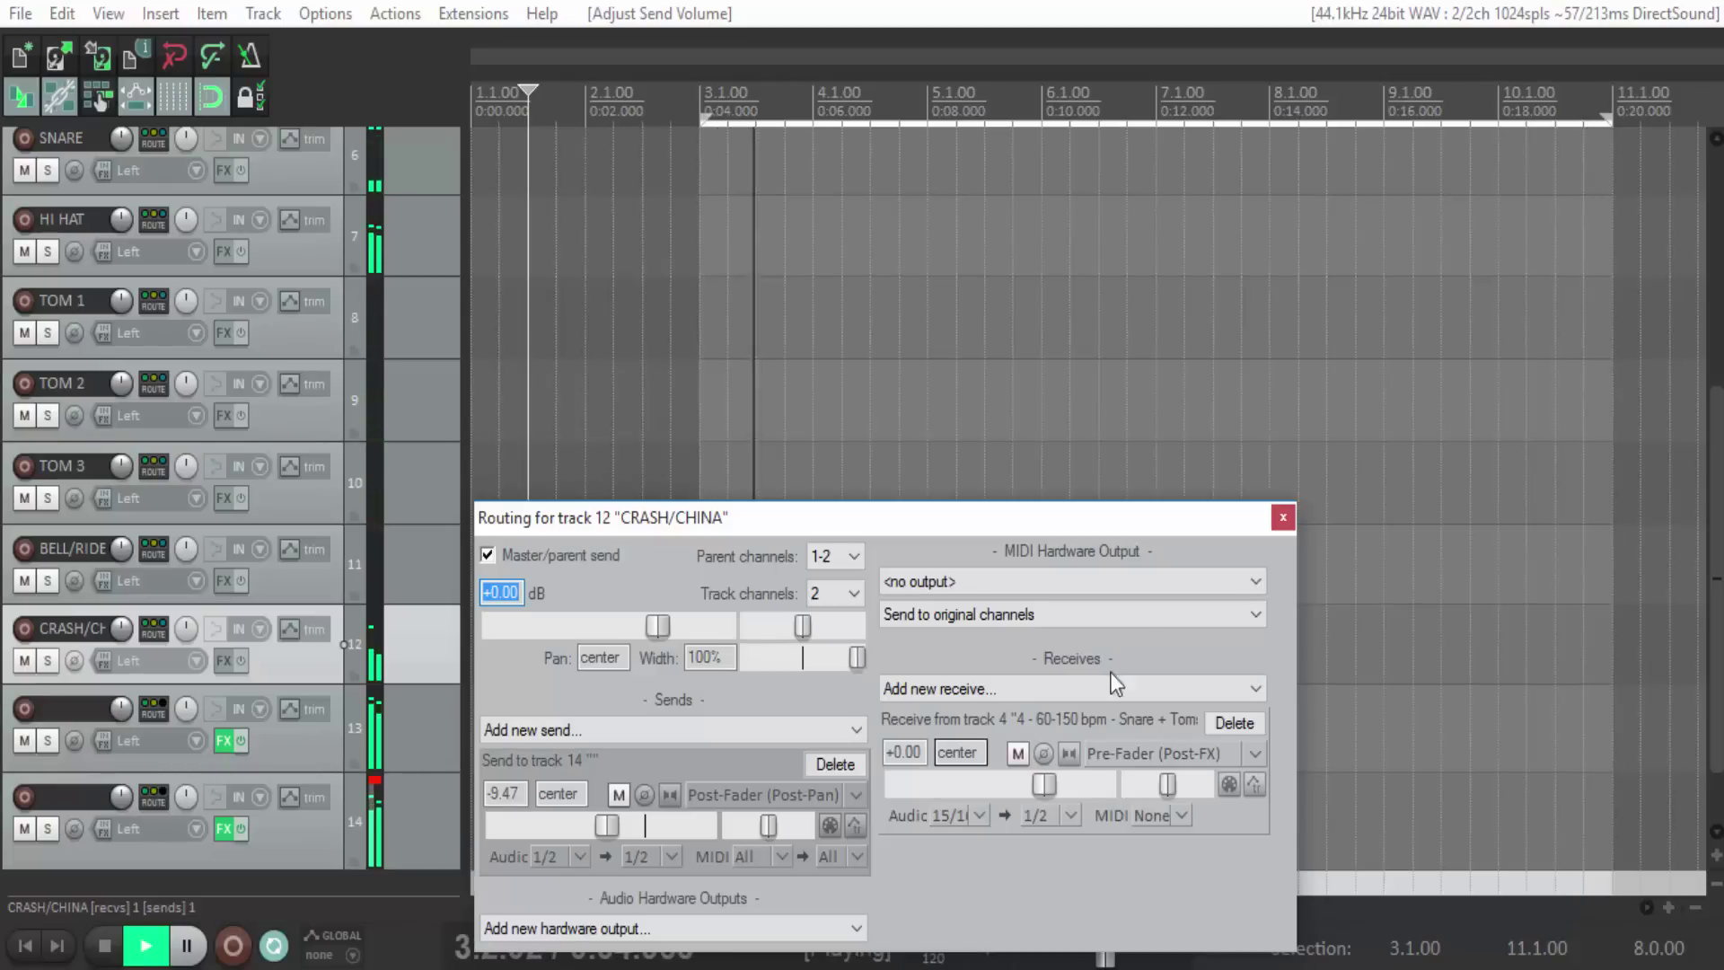
pyautogui.click(1283, 518)
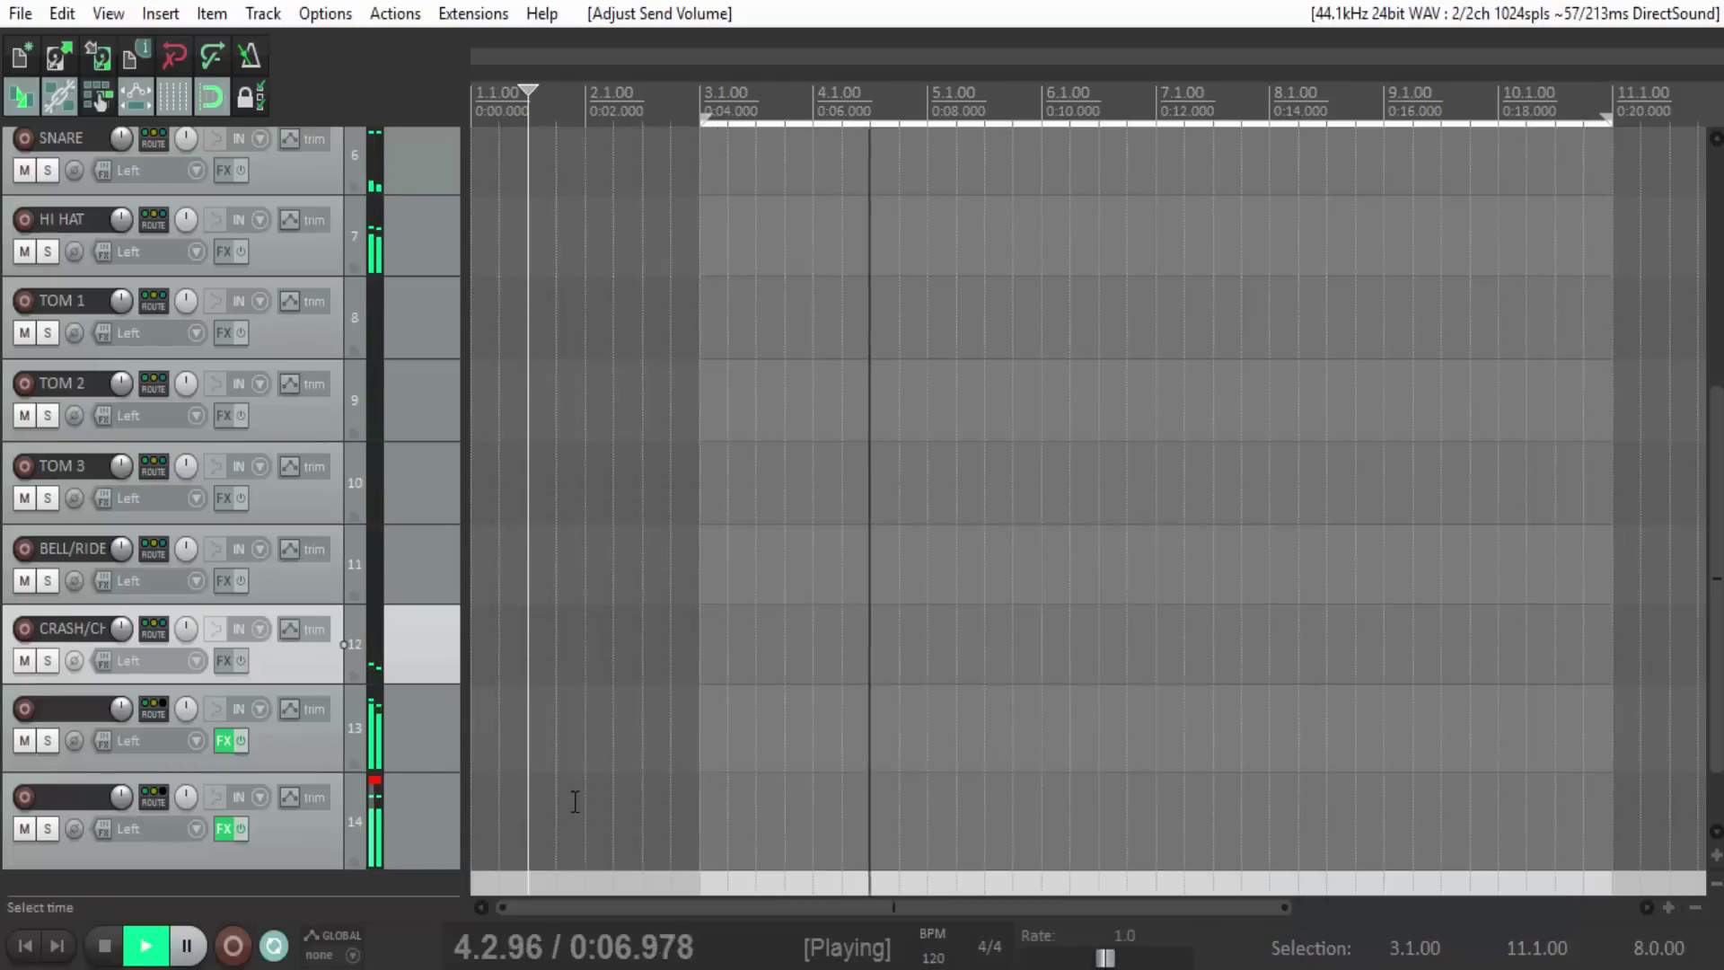
pyautogui.click(375, 785)
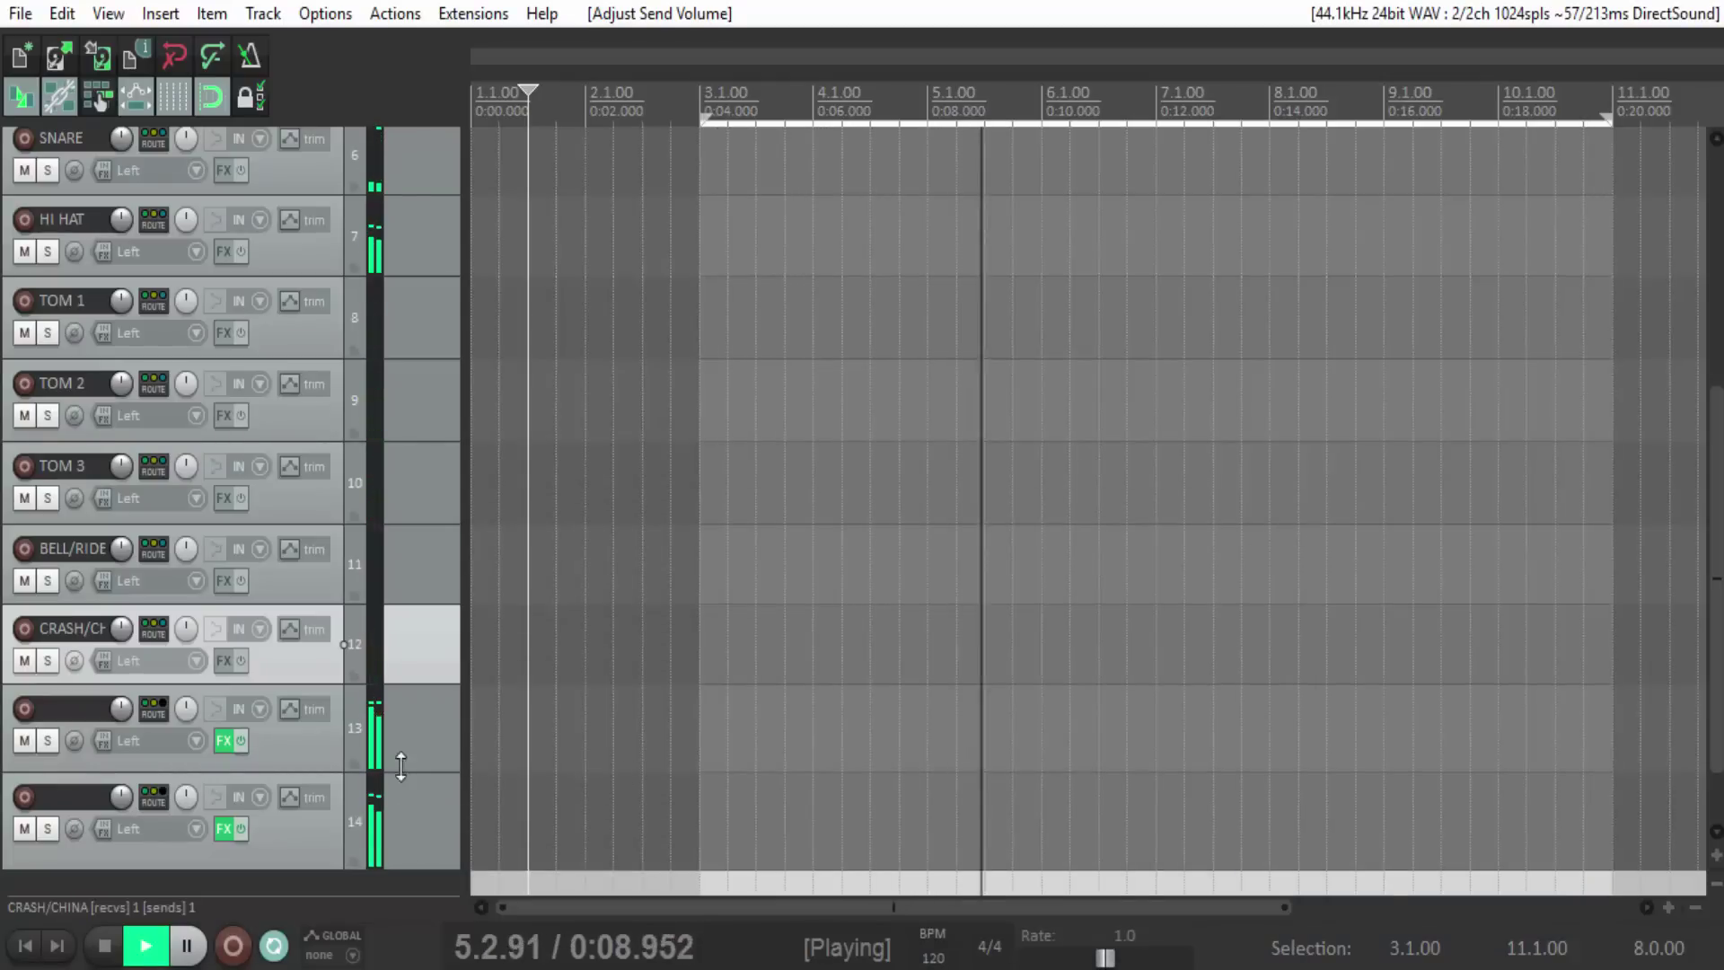
pyautogui.moveTo(112, 792); pyautogui.dragTo(111, 807)
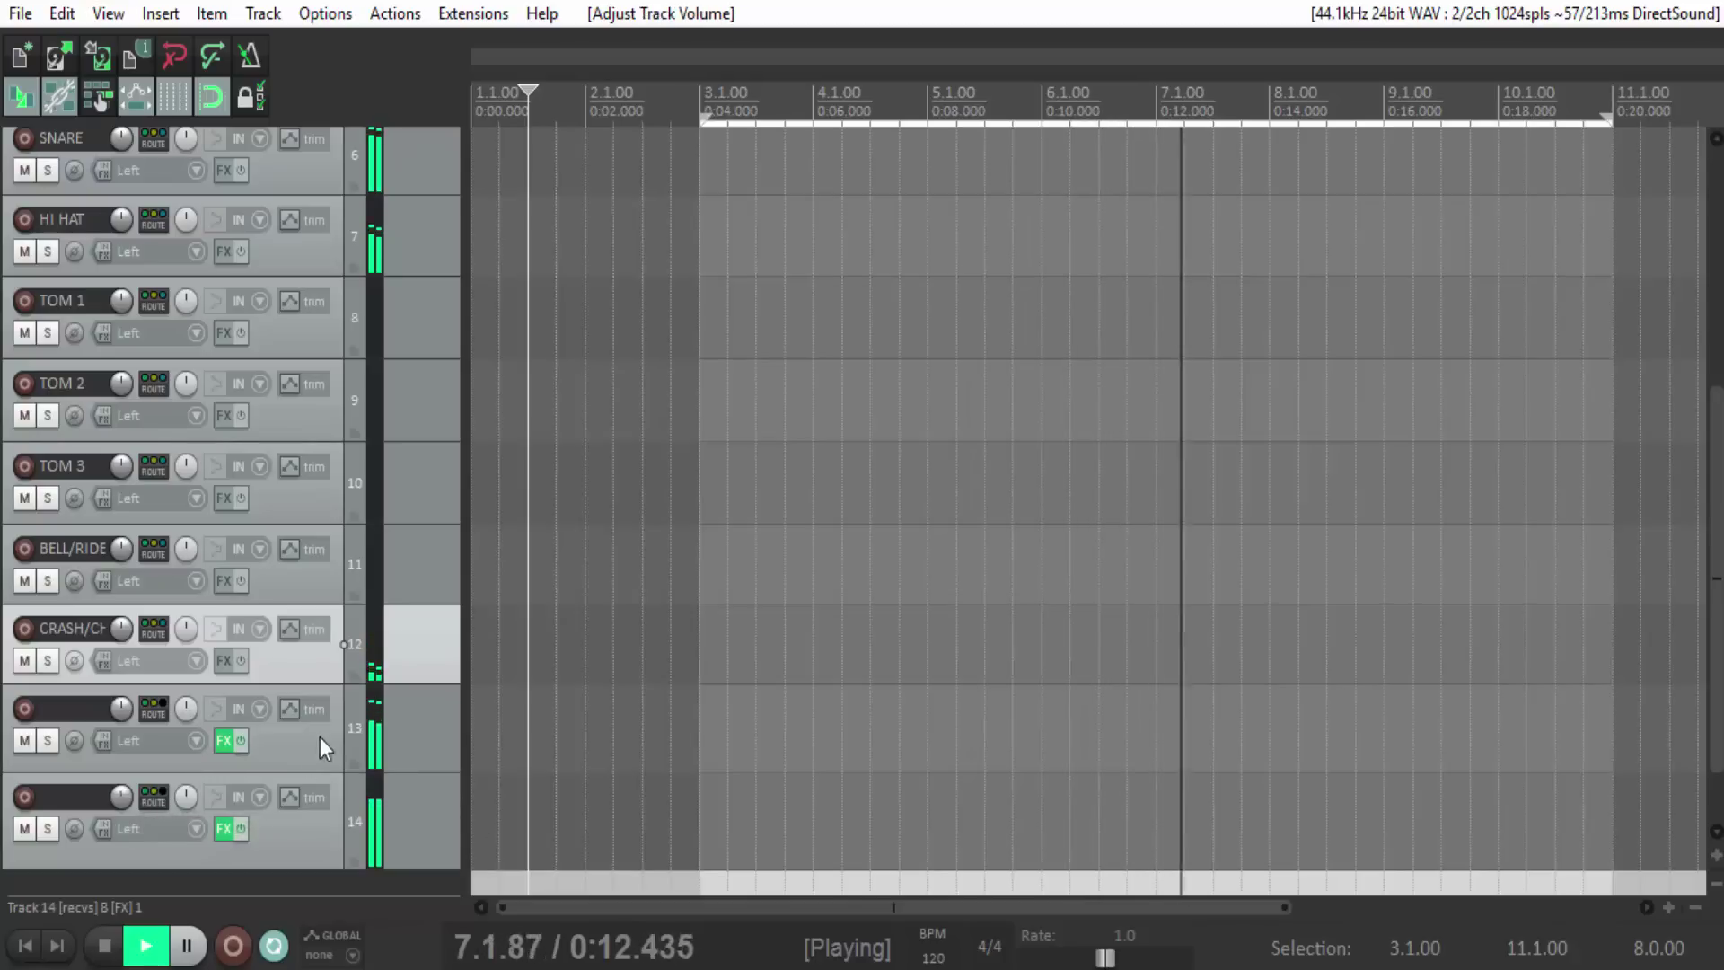
# Open the spattle effect on track 14 and adjust its reverb, toggling it off and back on to compare.
pyautogui.click(224, 826)
pyautogui.moveTo(558, 214); pyautogui.dragTo(913, 175)
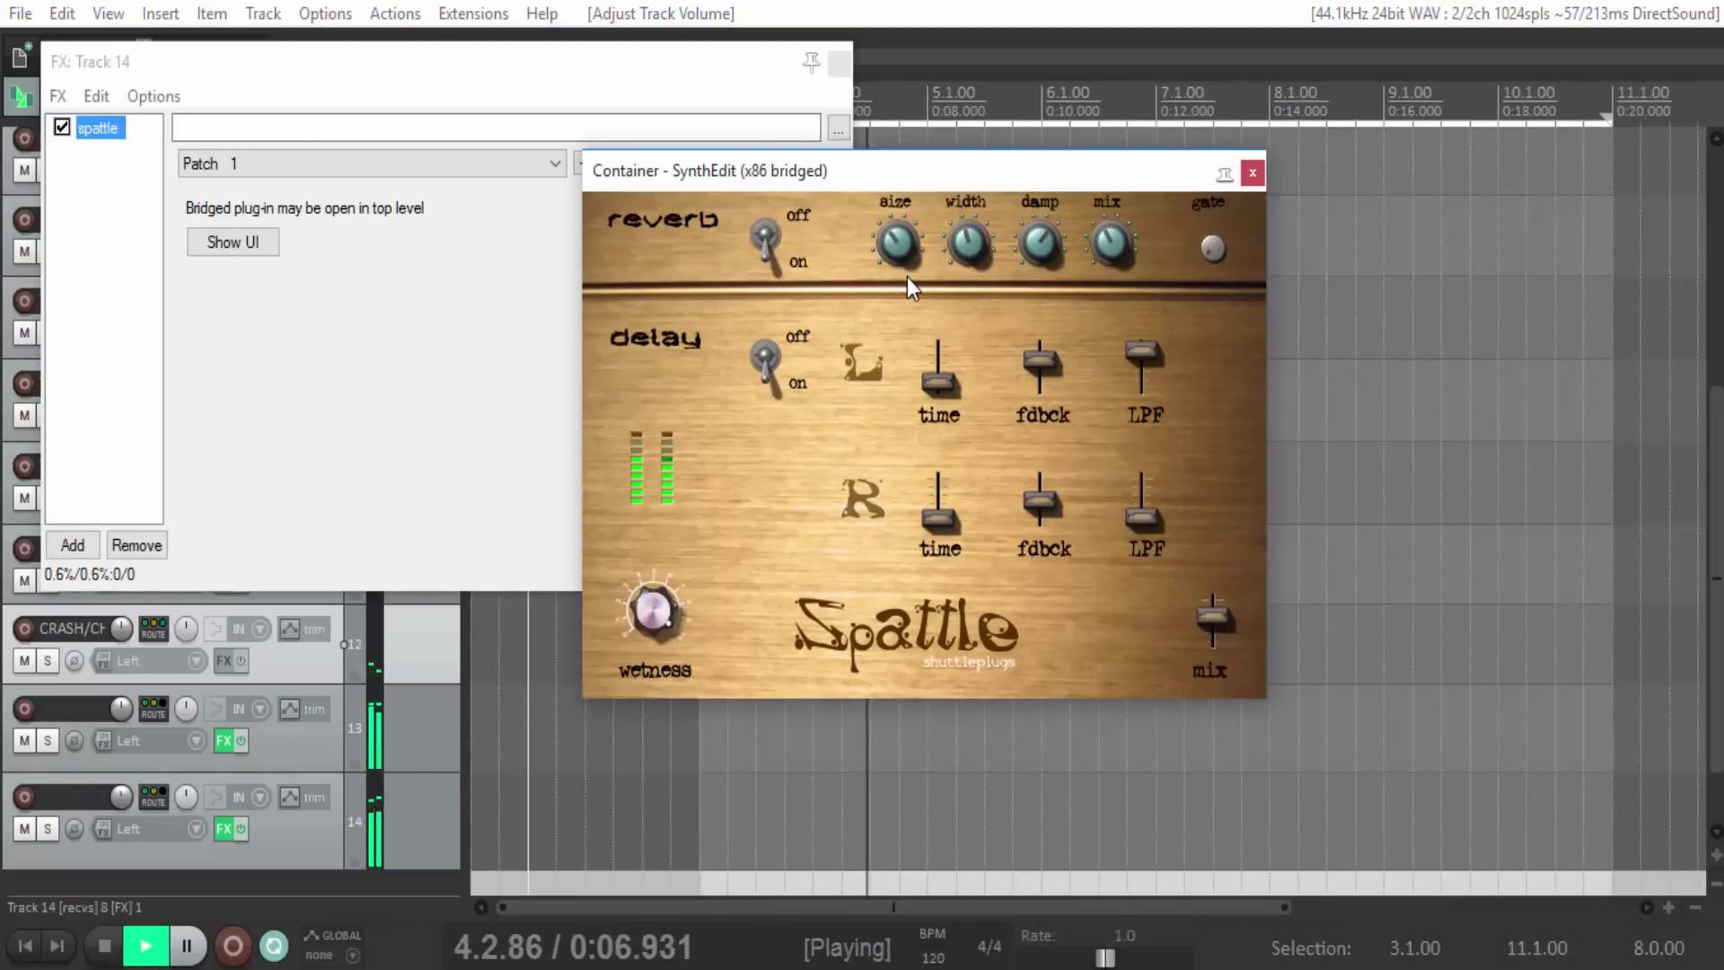
pyautogui.click(767, 240)
pyautogui.click(768, 240)
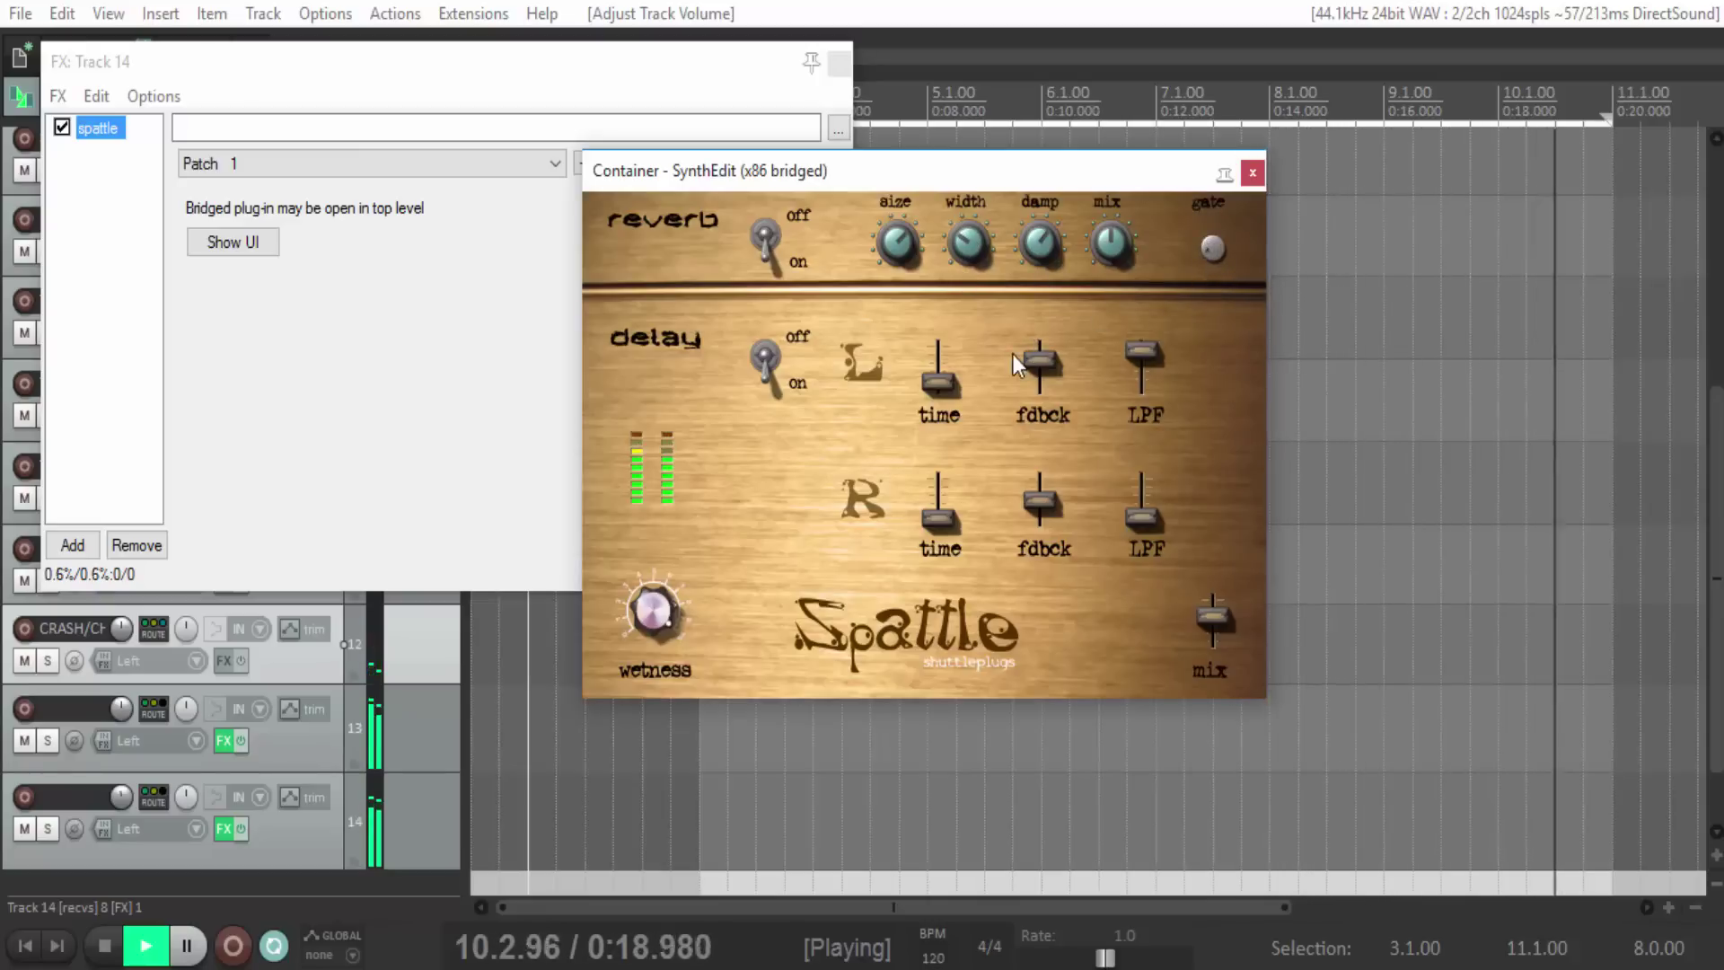
# Compare spattle's delay switched off and on during playback, and lower the left delay's feedback and LPF sliders.
pyautogui.click(769, 366)
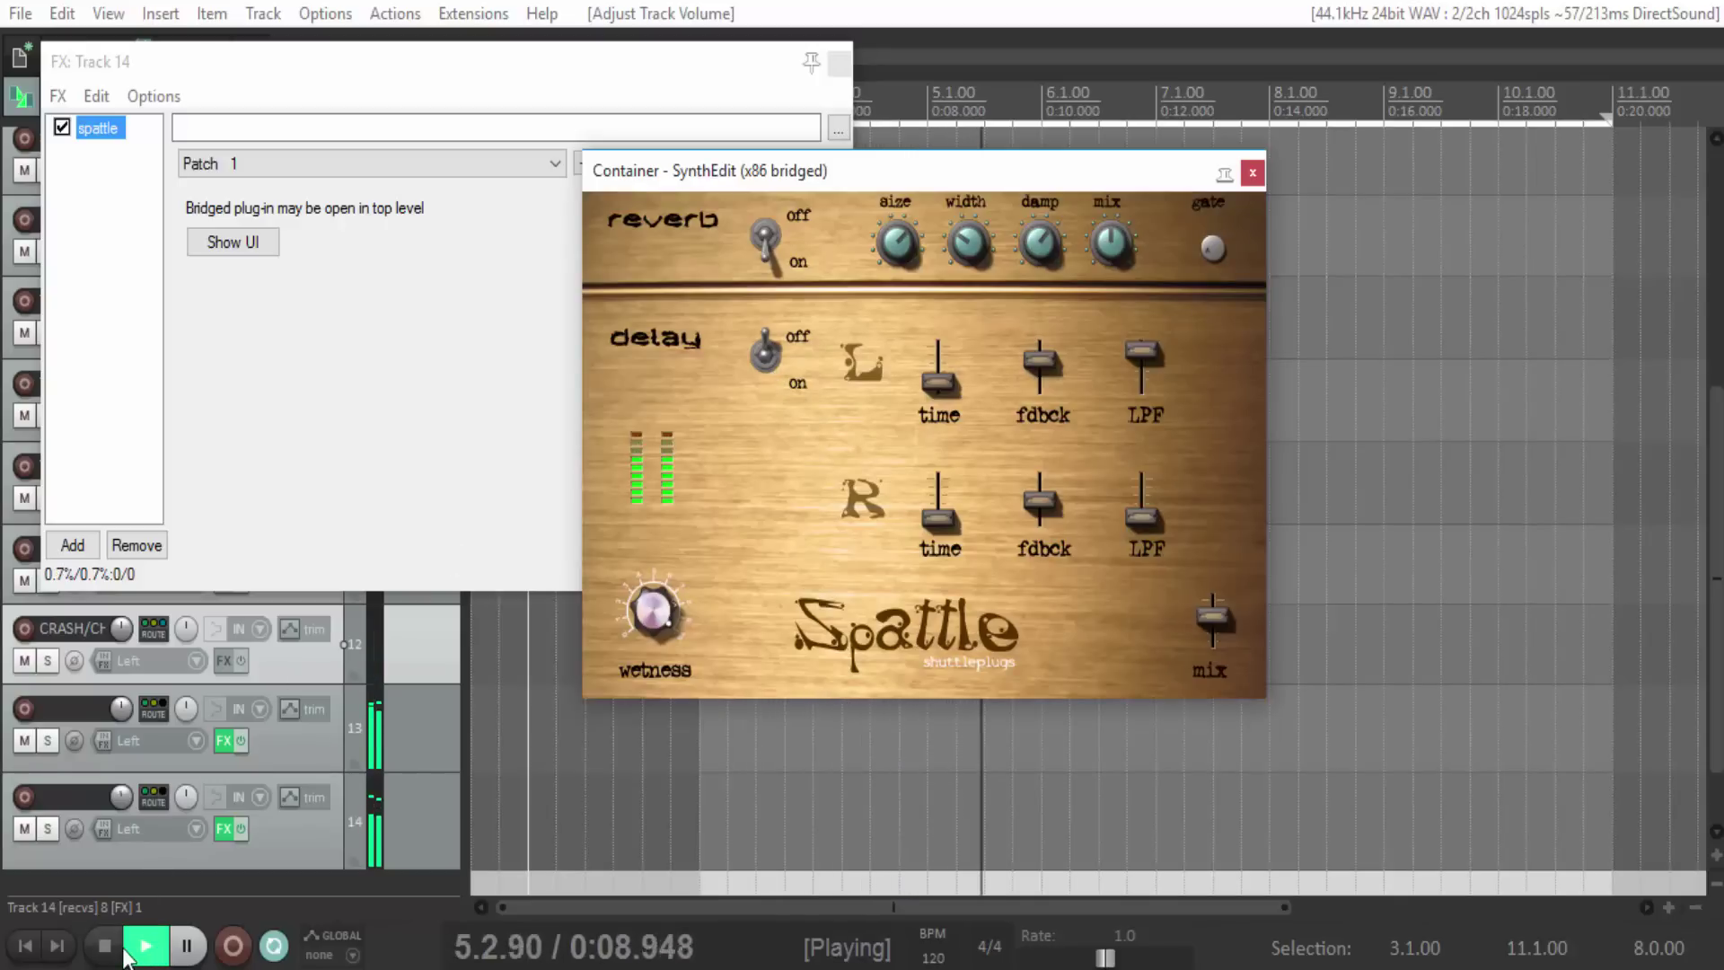
pyautogui.click(193, 948)
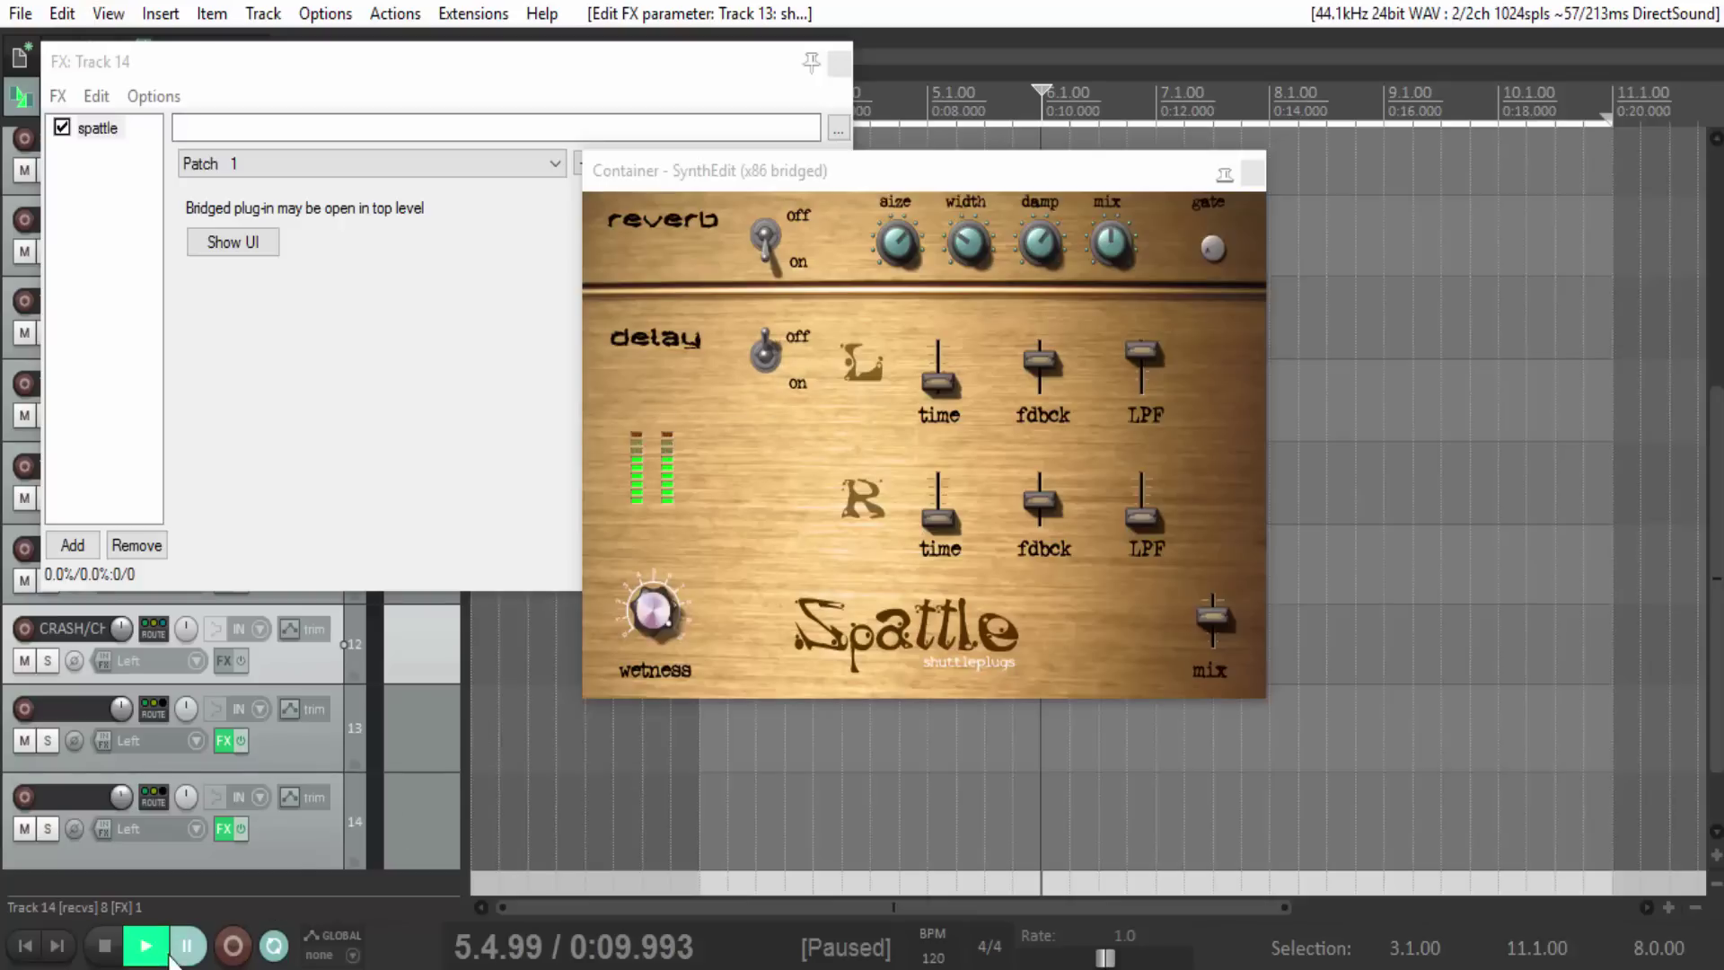
pyautogui.click(191, 955)
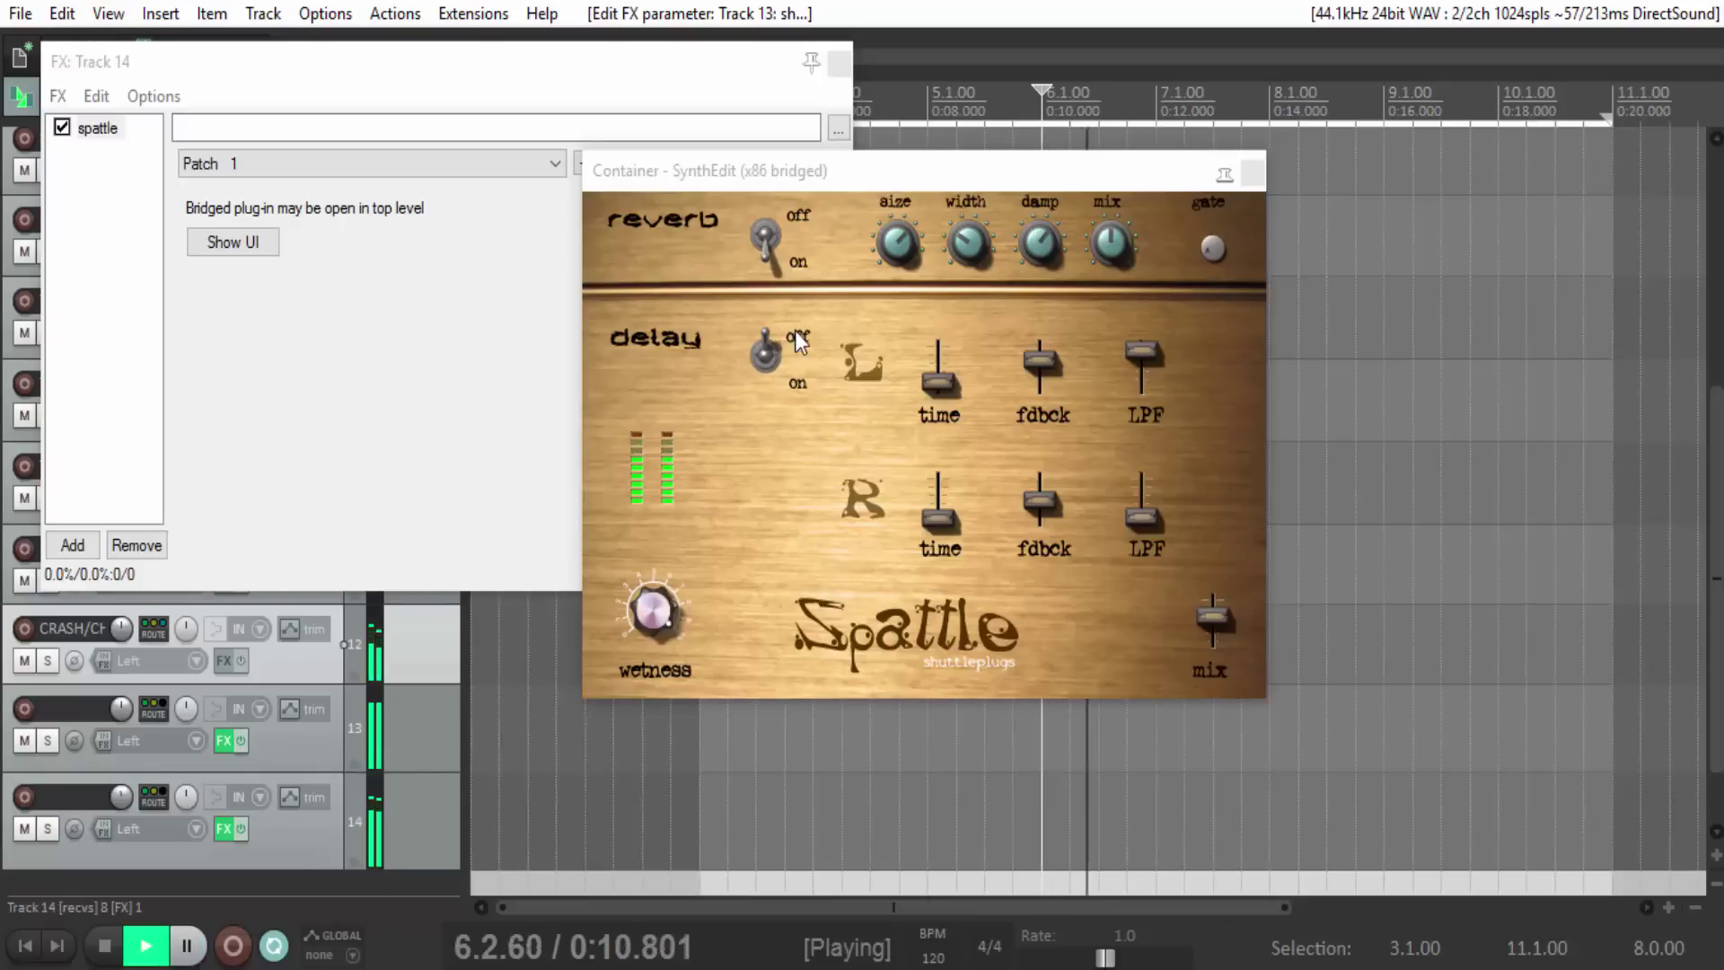
pyautogui.click(769, 355)
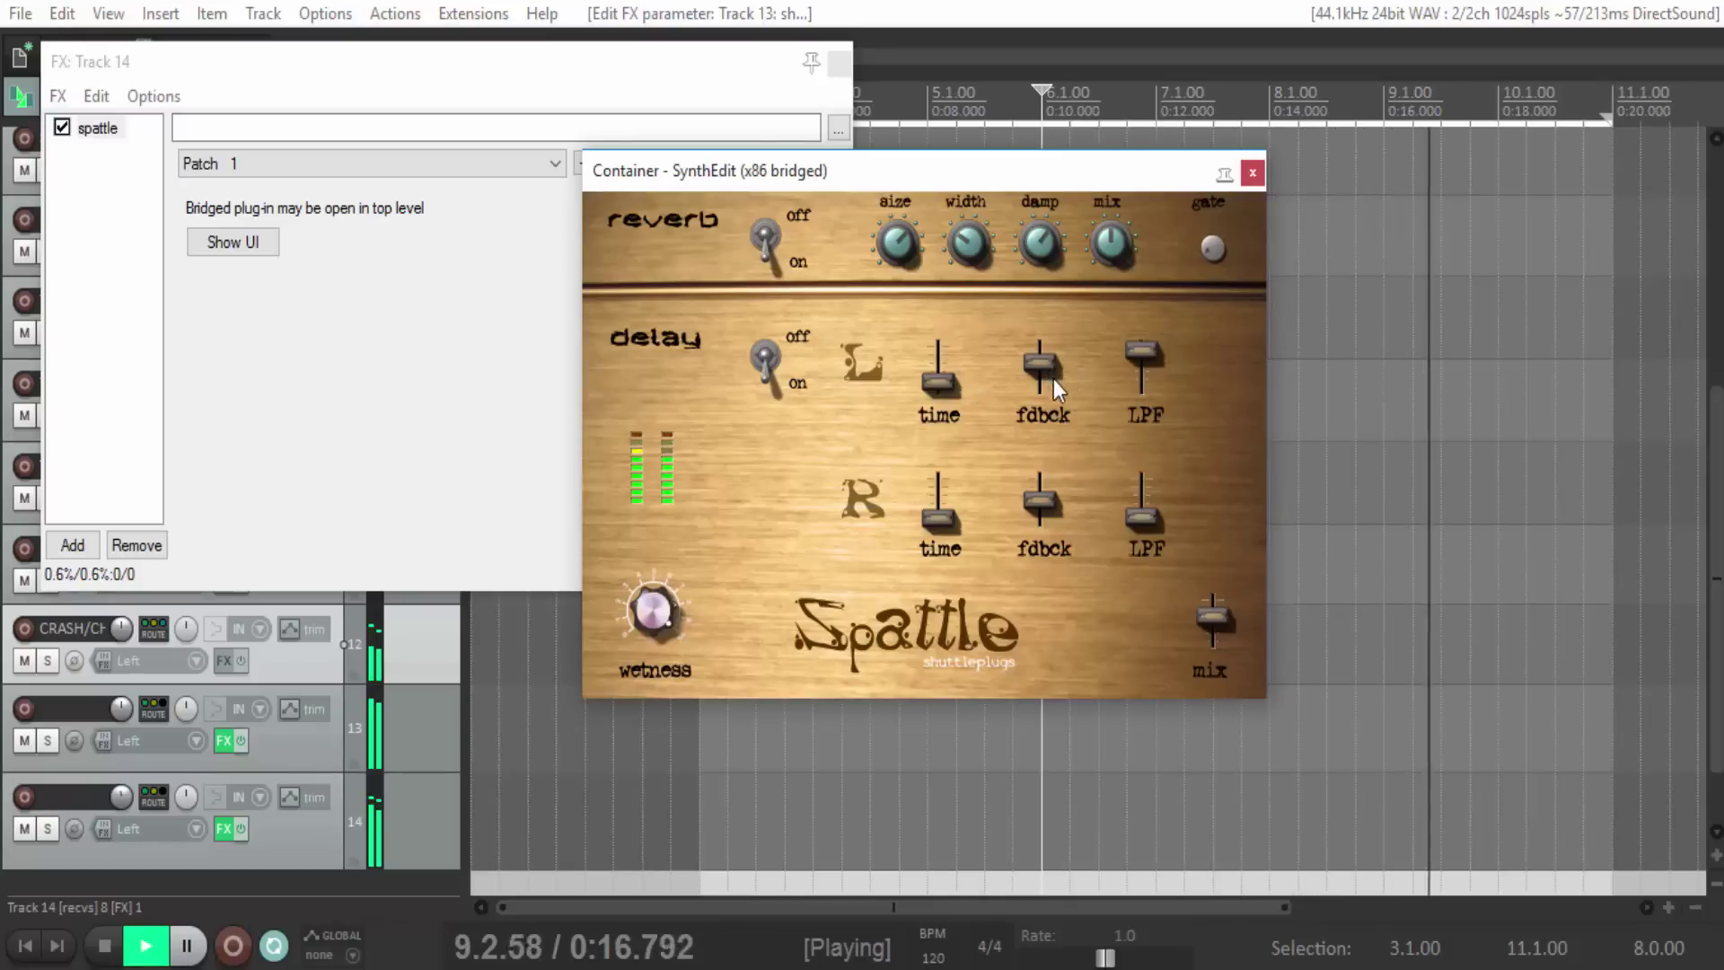
pyautogui.moveTo(1172, 366); pyautogui.dragTo(1155, 385)
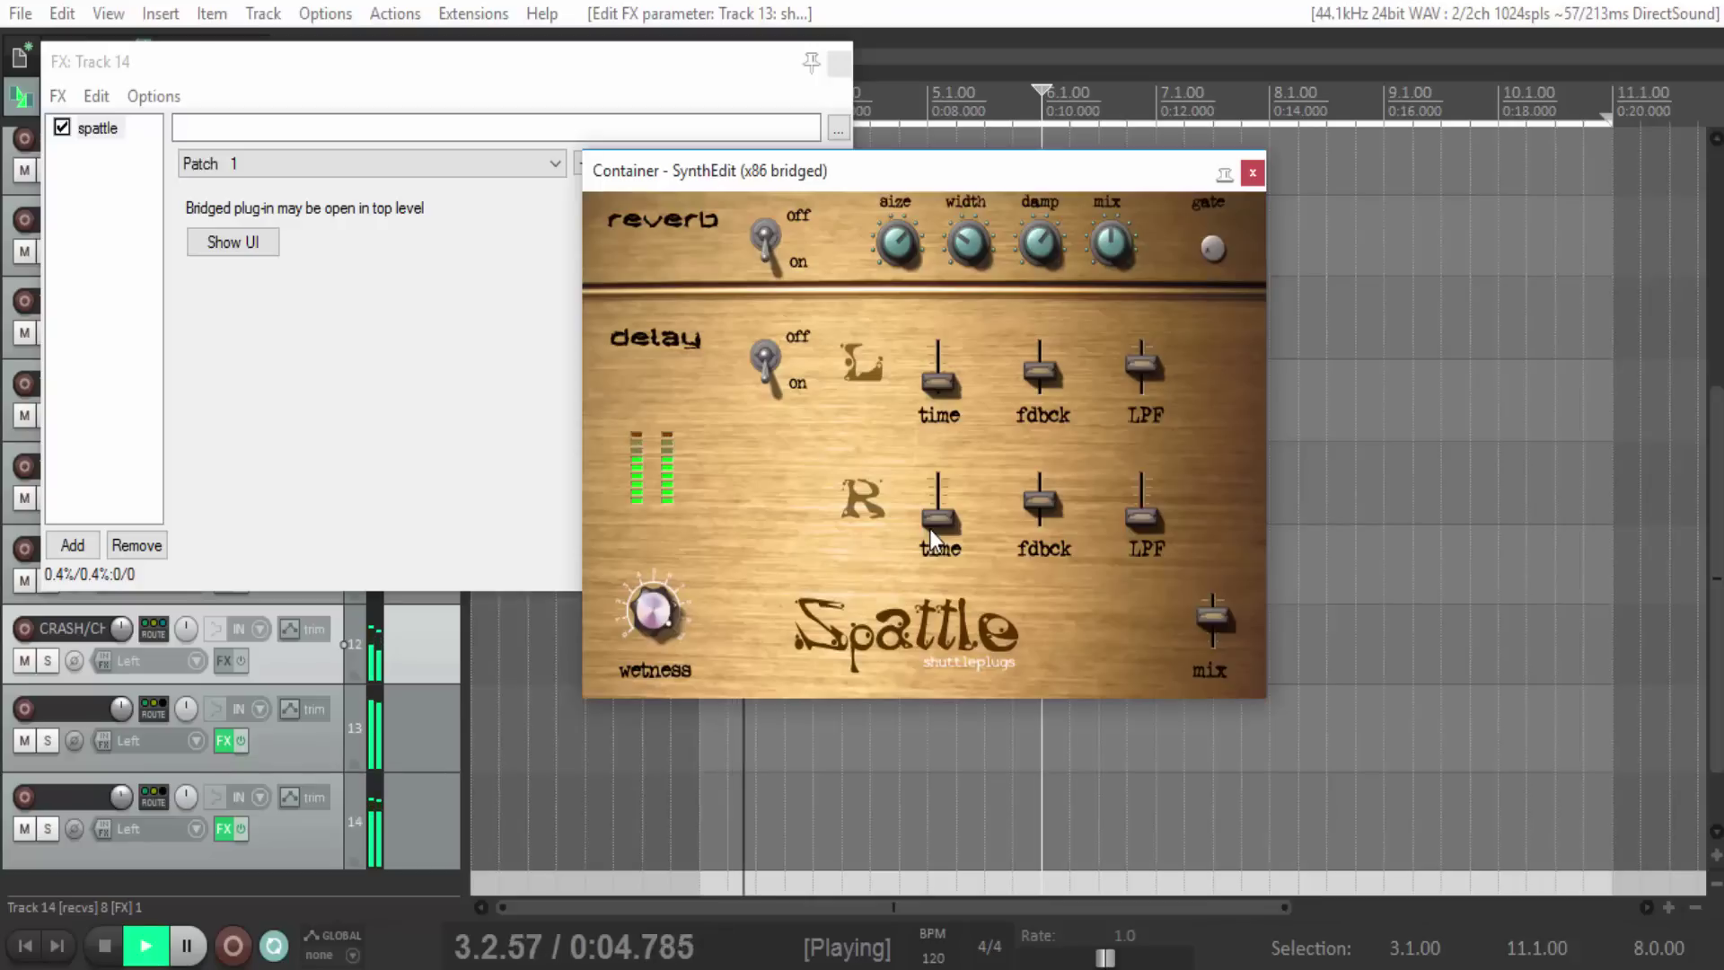
# Fine-tune spattle's delay sliders and lower its mix, close spattle and track 14's effects window, and stop playback.
pyautogui.moveTo(929, 530); pyautogui.dragTo(963, 498)
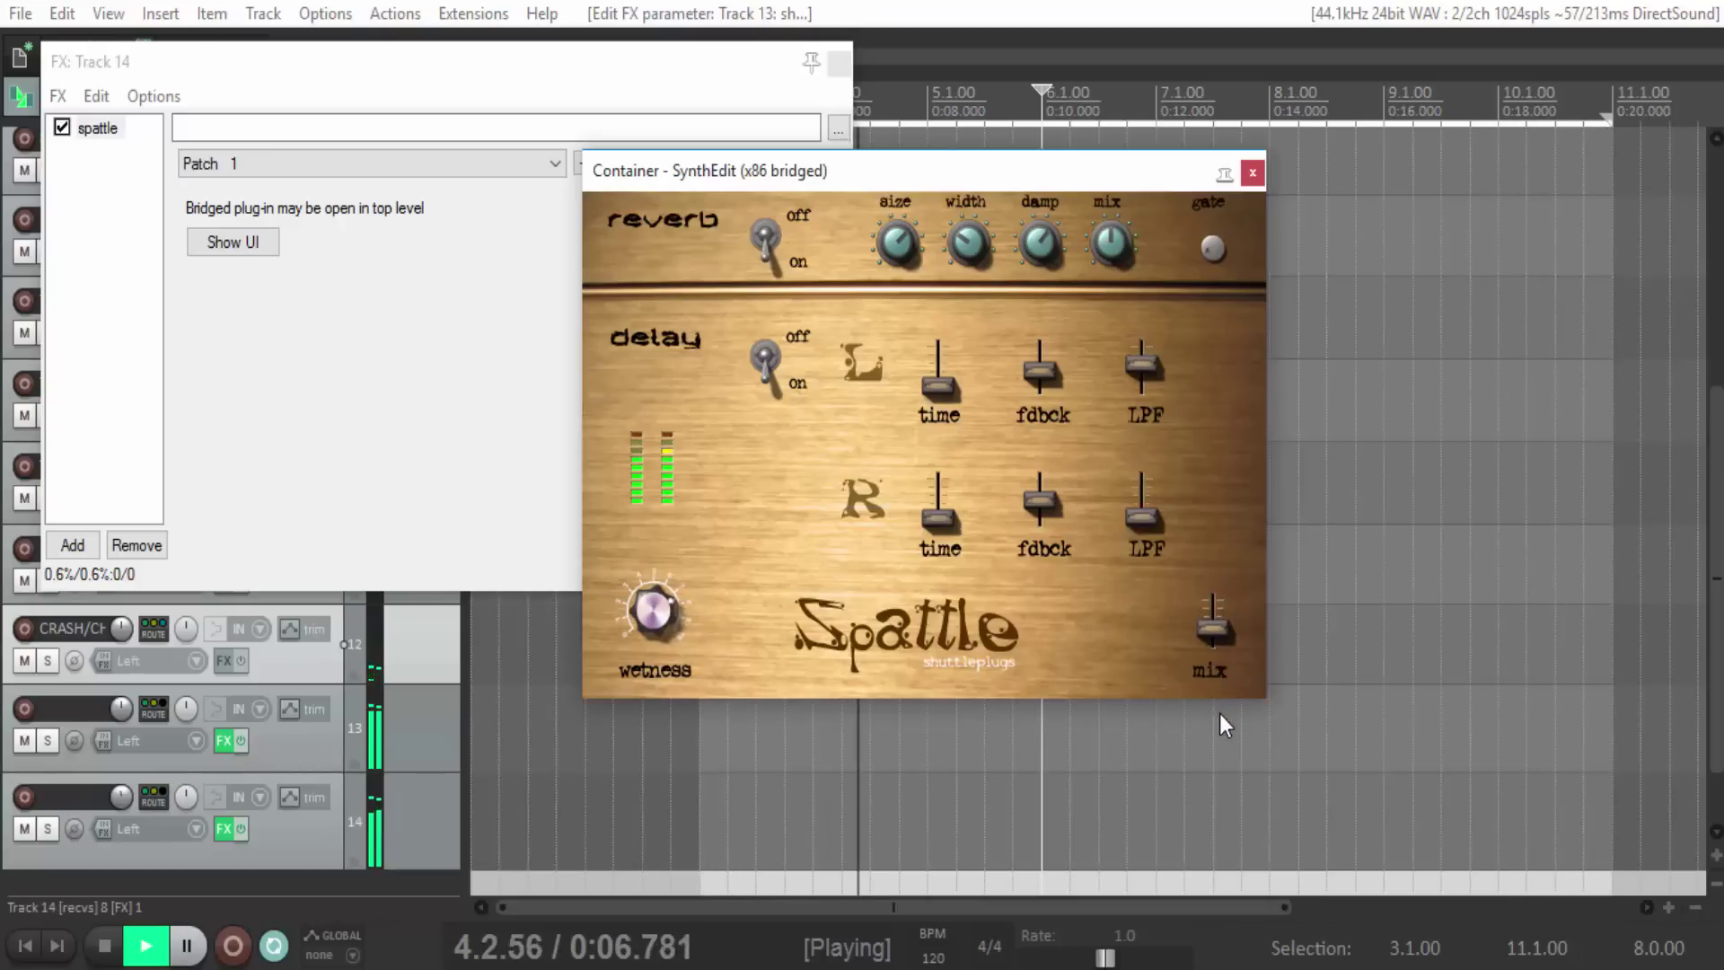
pyautogui.click(1252, 174)
pyautogui.click(839, 63)
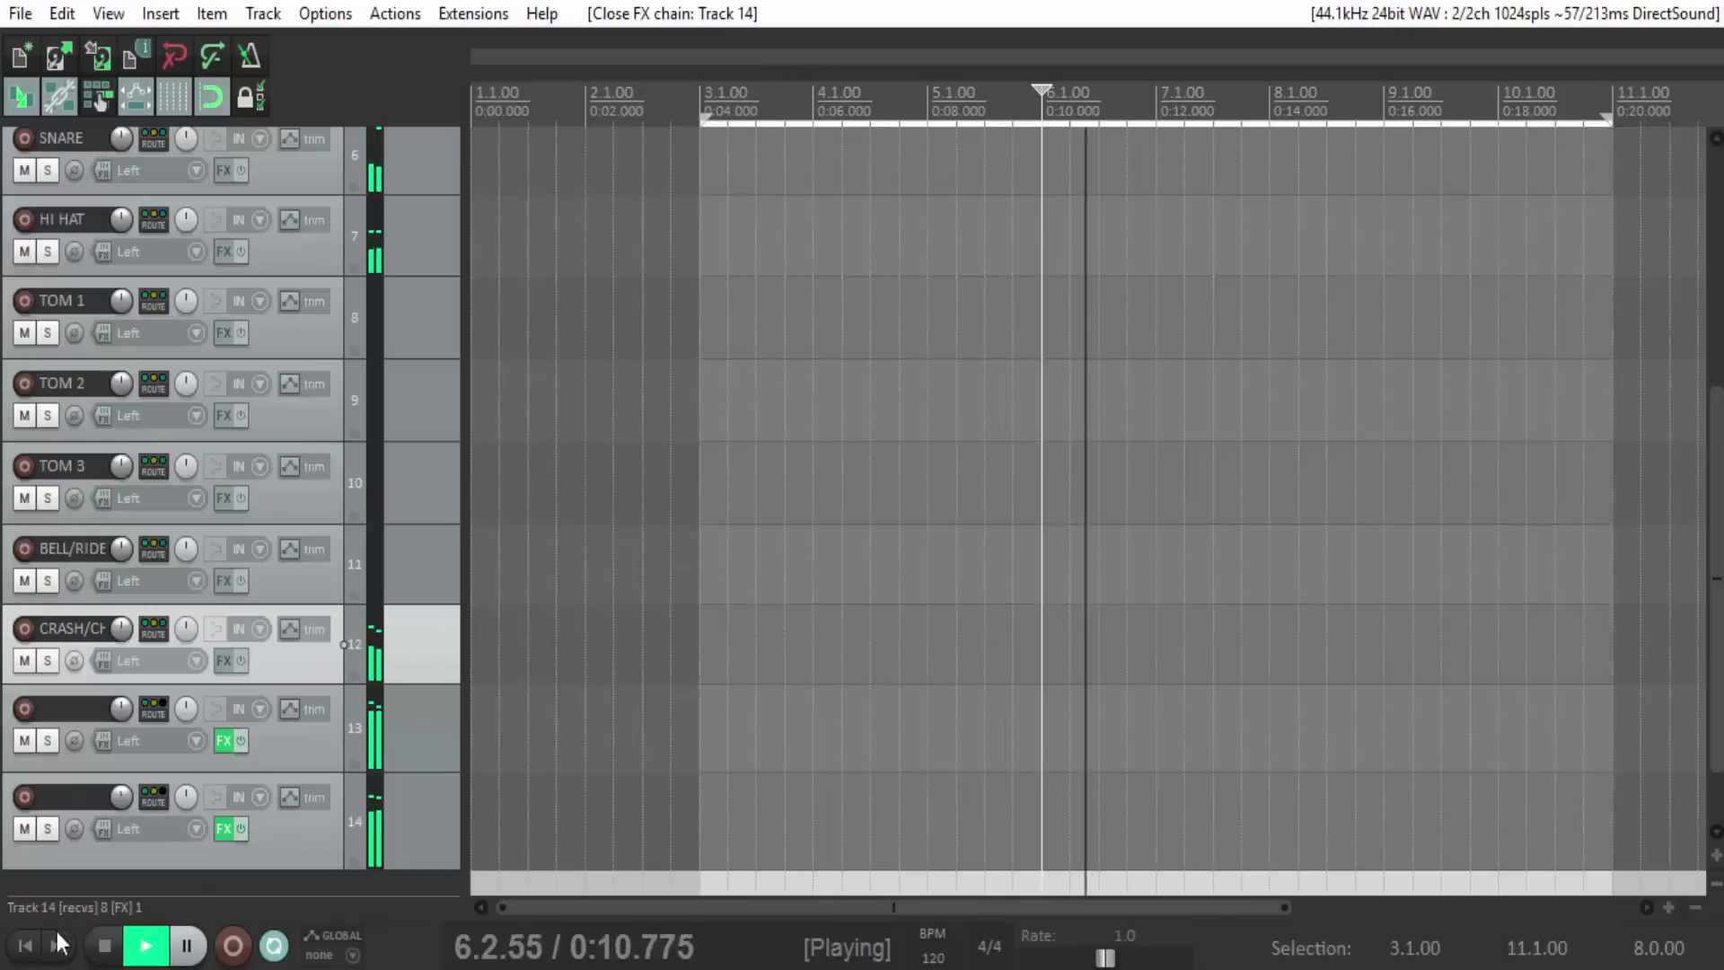
pyautogui.click(104, 944)
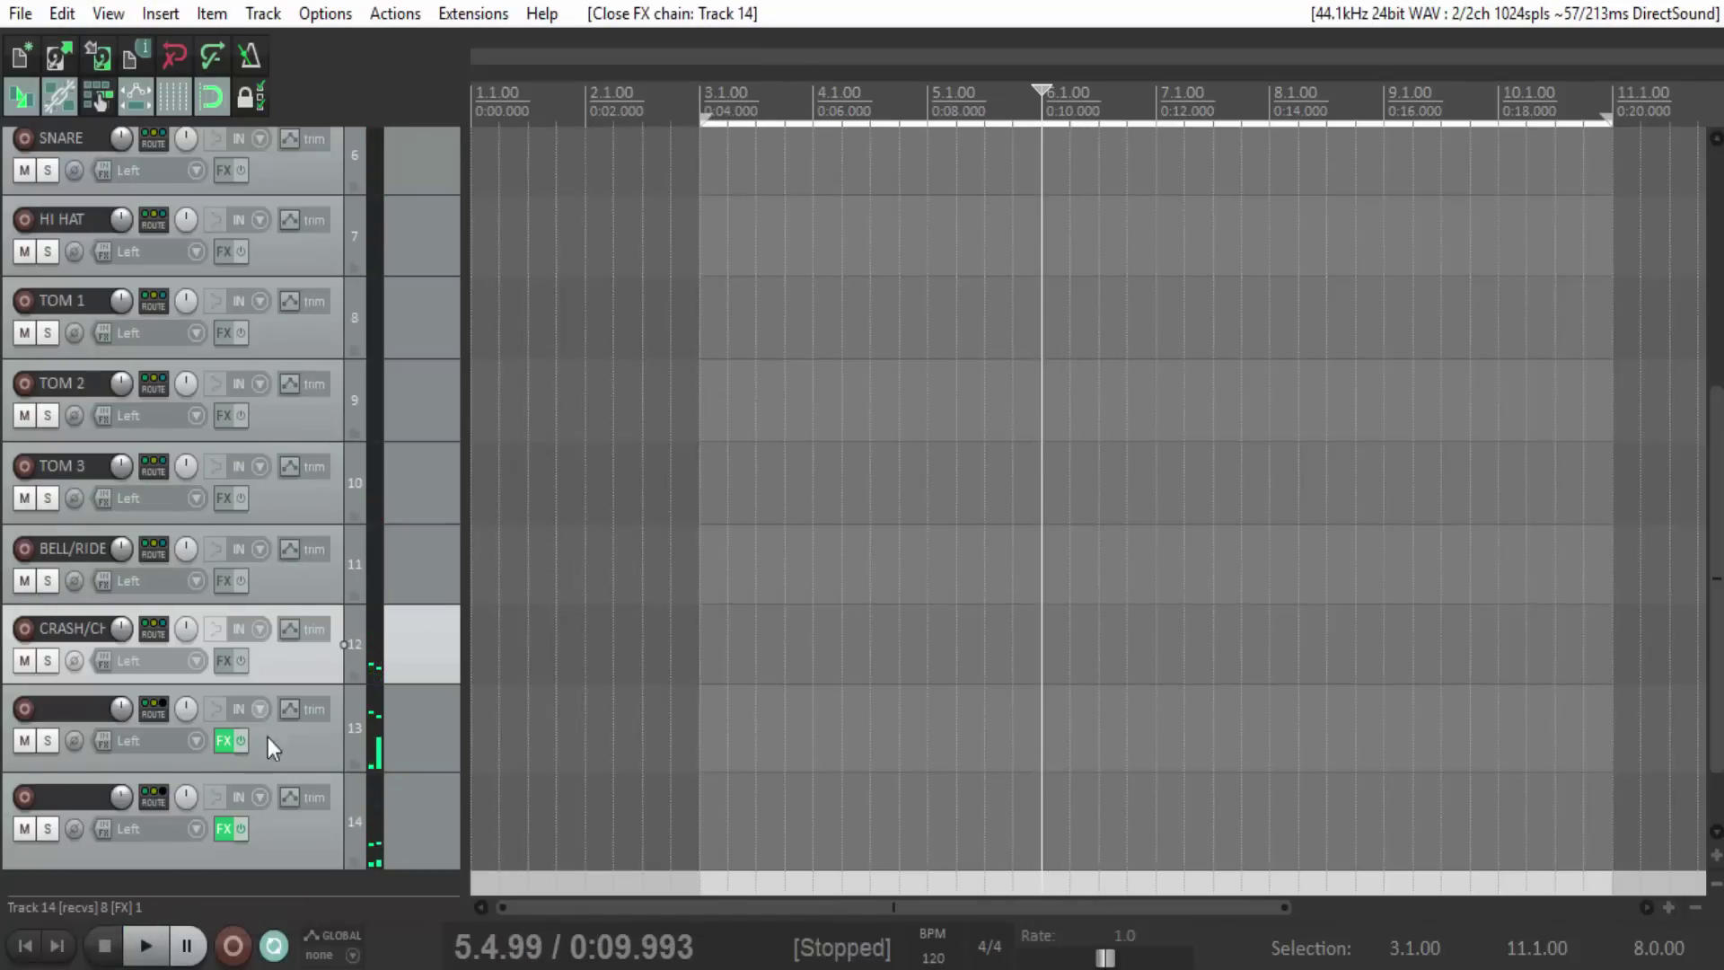
# Unsolo track 4 and play the full mix of all tracks.
pyautogui.scroll(5, 417, 714)
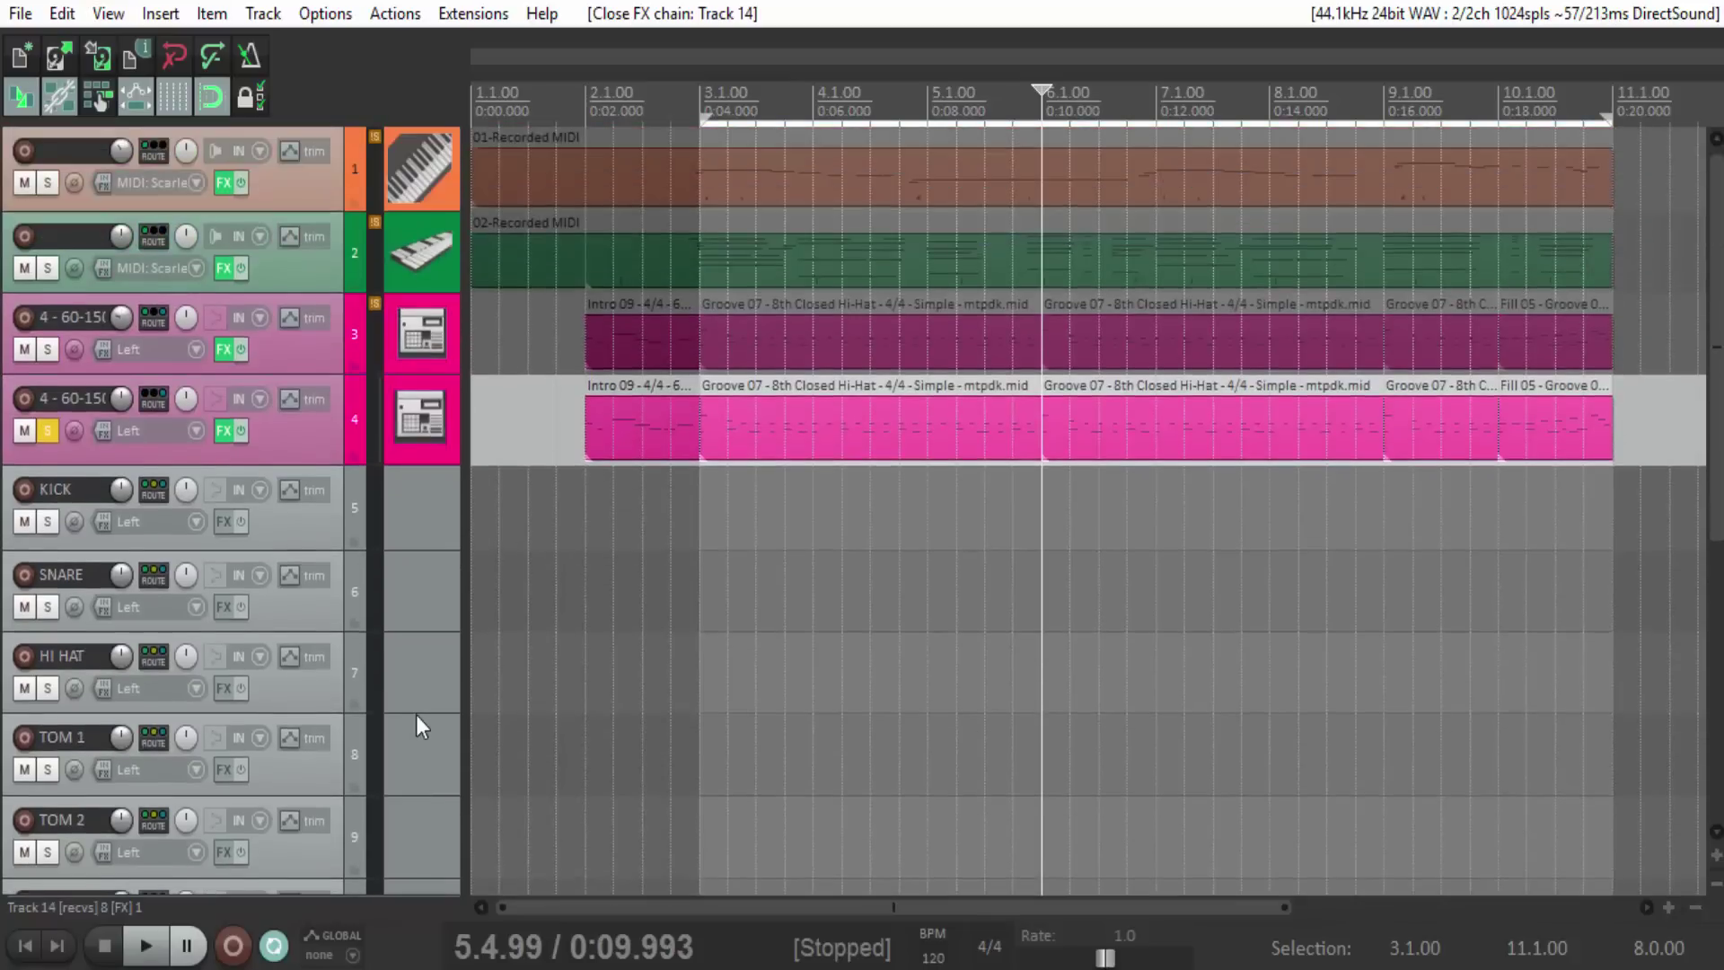
pyautogui.click(50, 434)
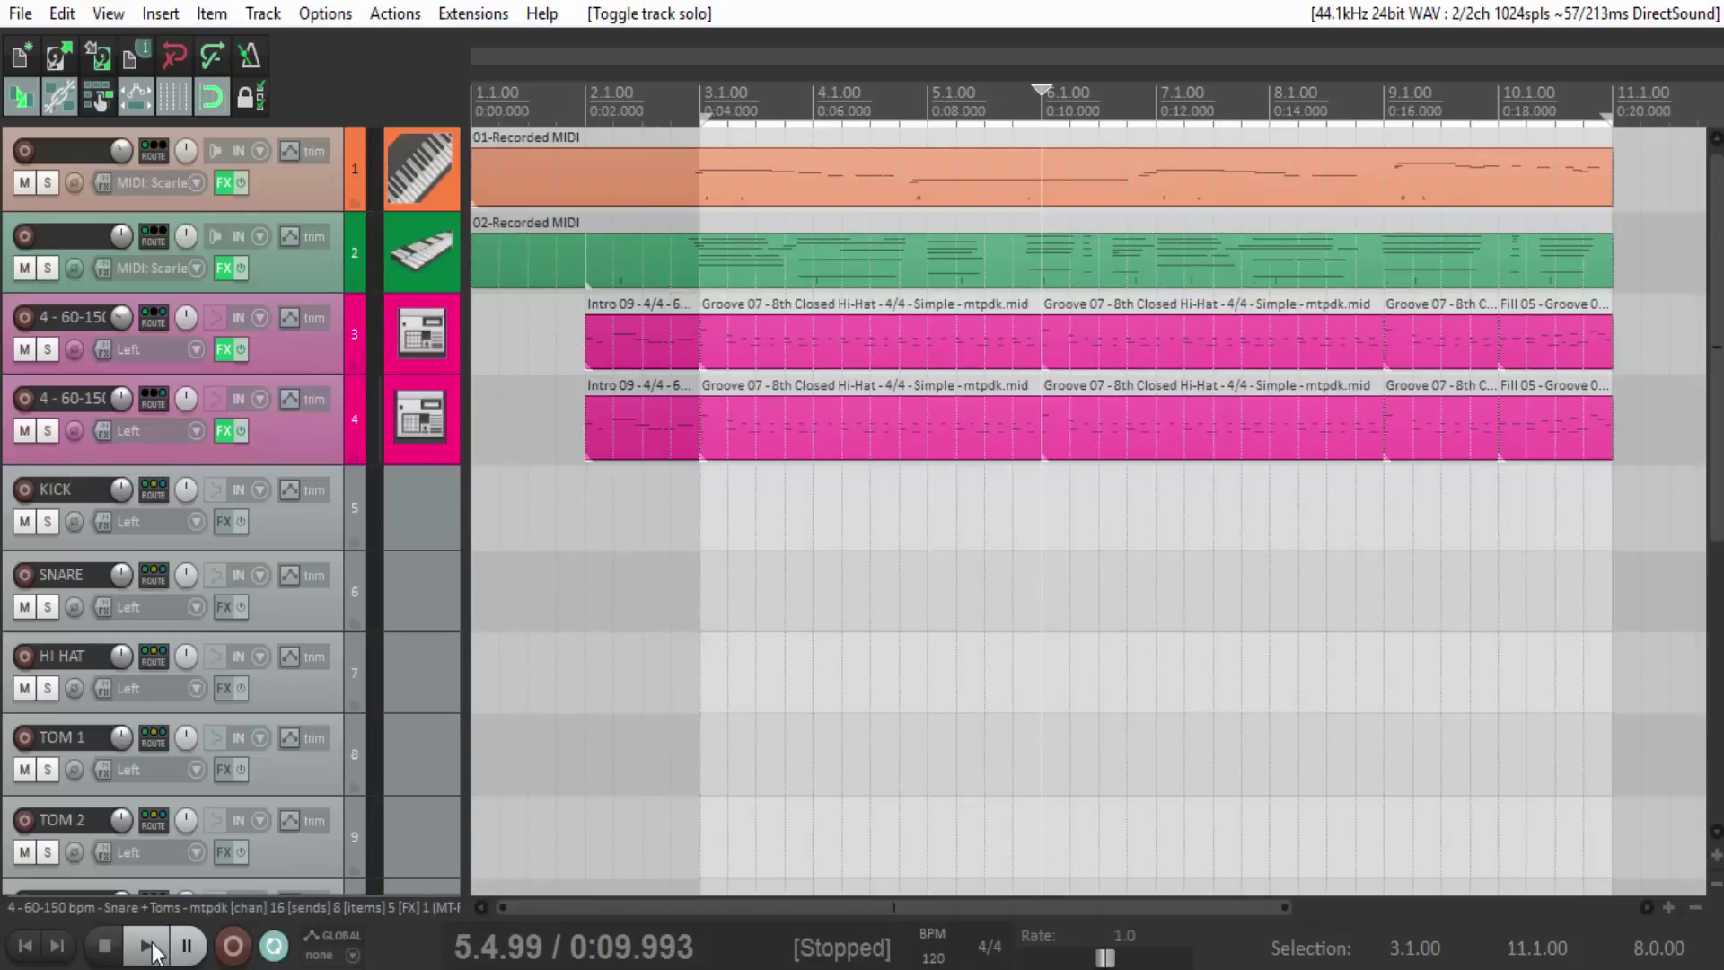
pyautogui.click(304, 362)
pyautogui.click(316, 280)
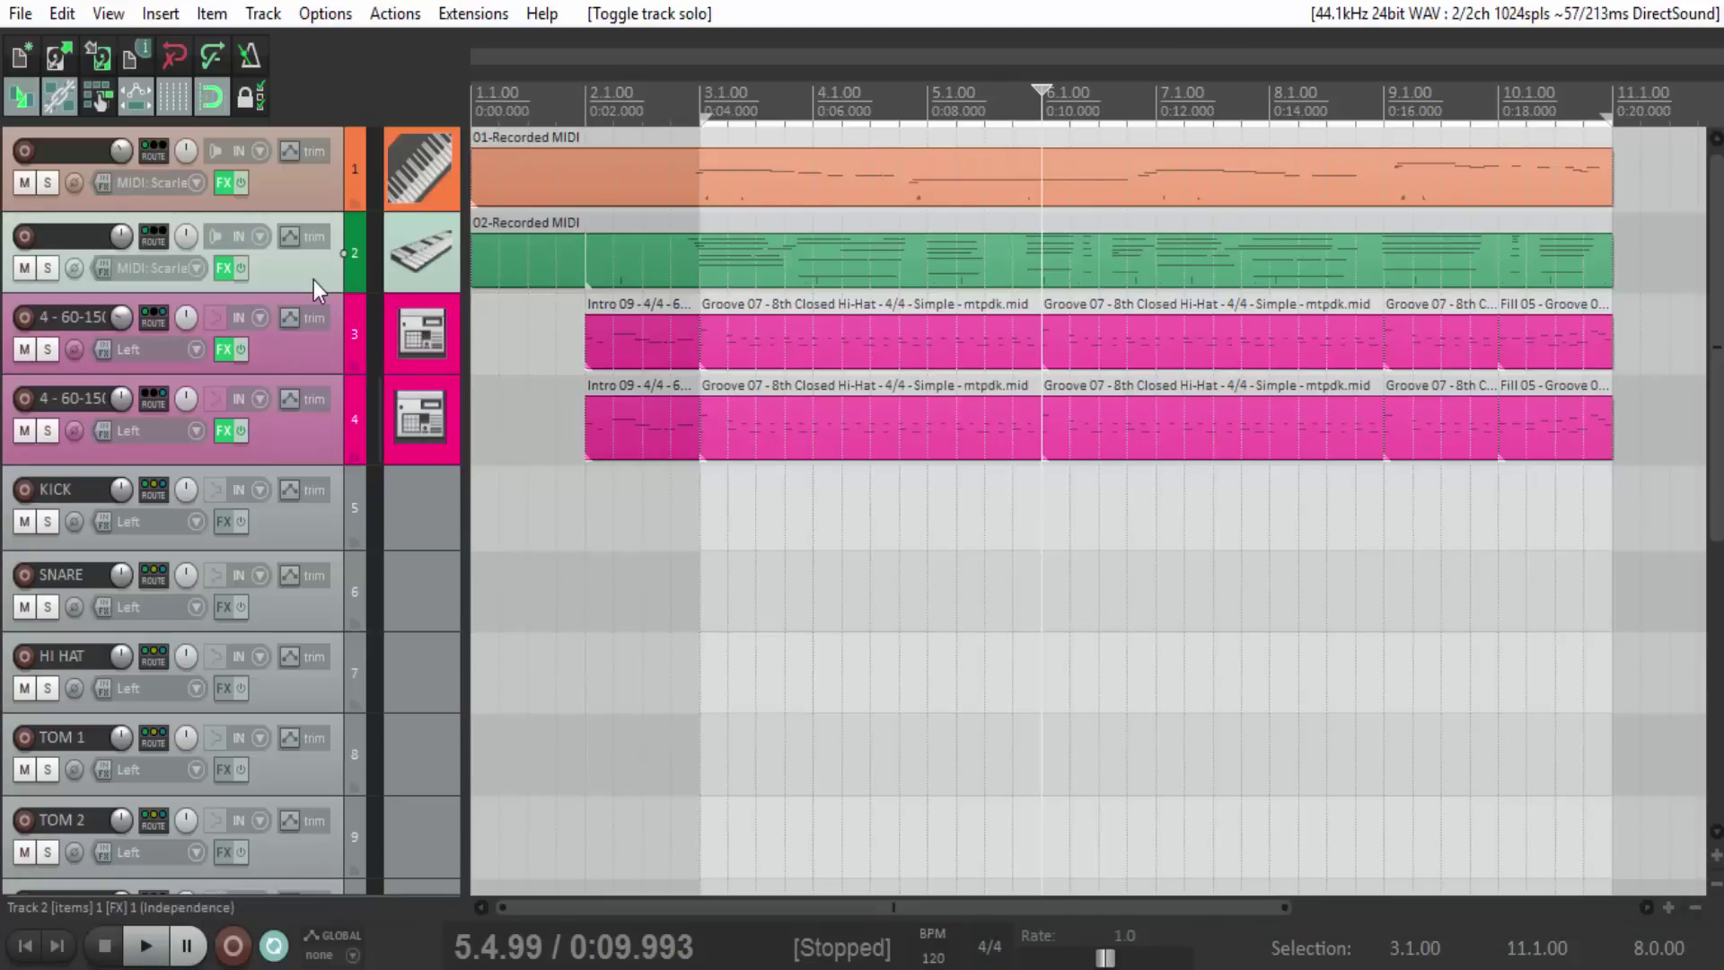
pyautogui.click(299, 186)
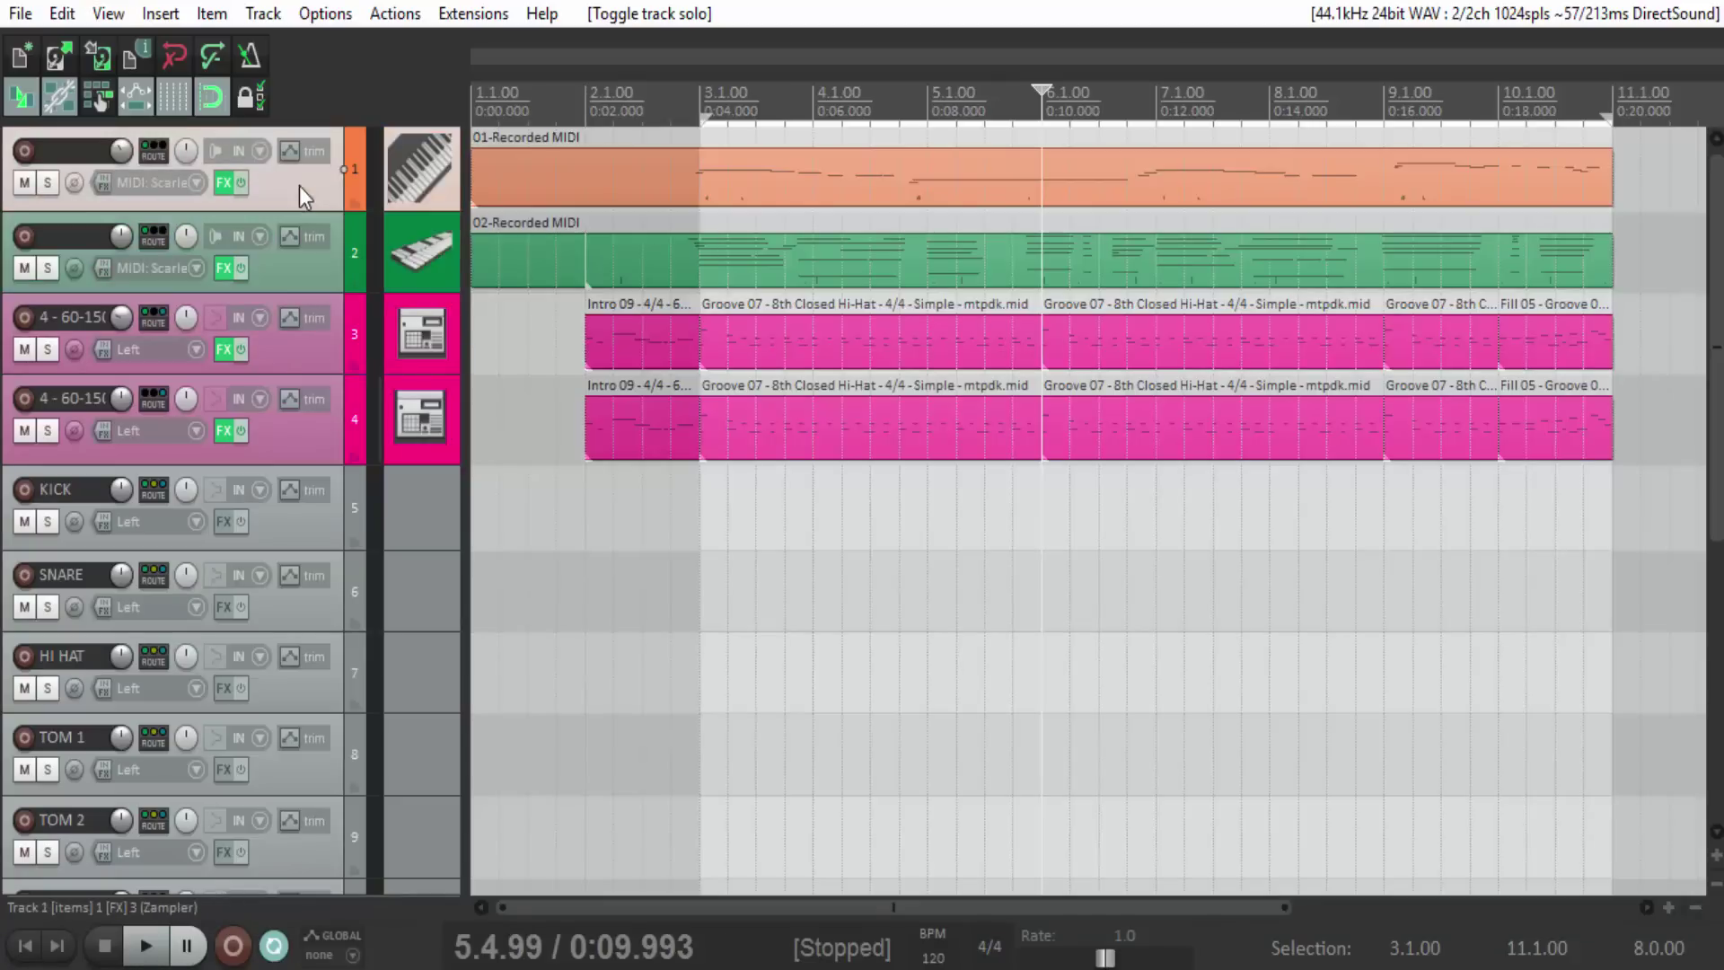
pyautogui.click(146, 952)
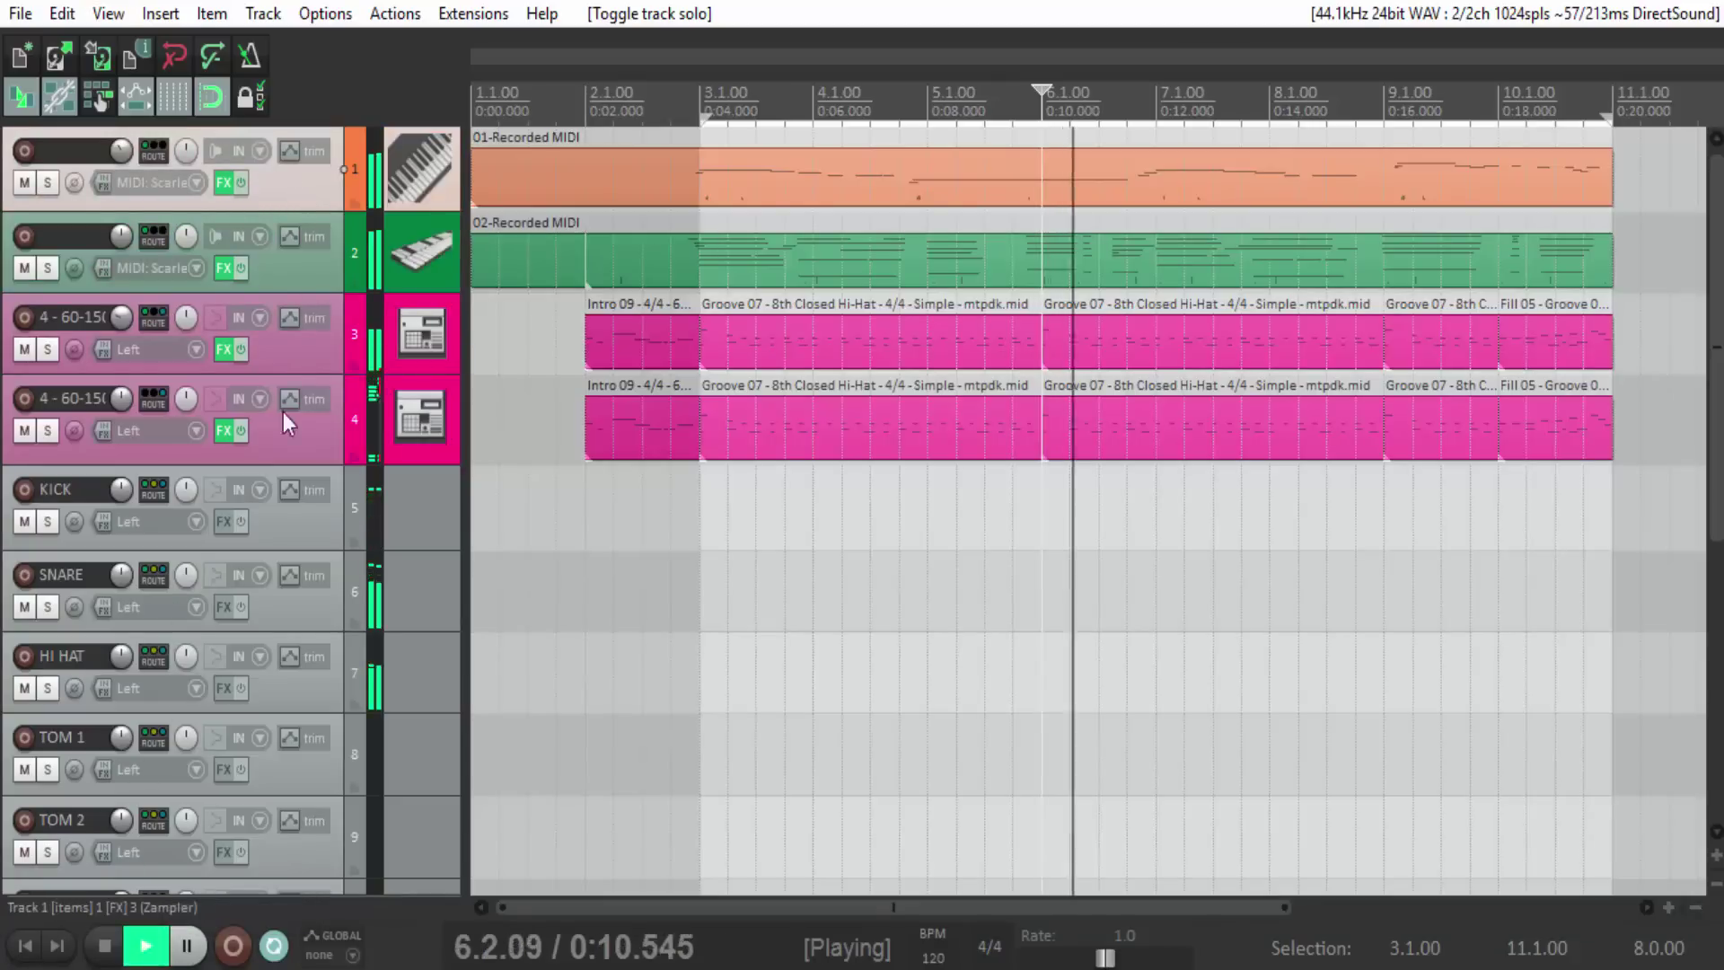
# Add a send from track 3 to track 14 and set its level to -8.75 dB.
pyautogui.click(293, 350)
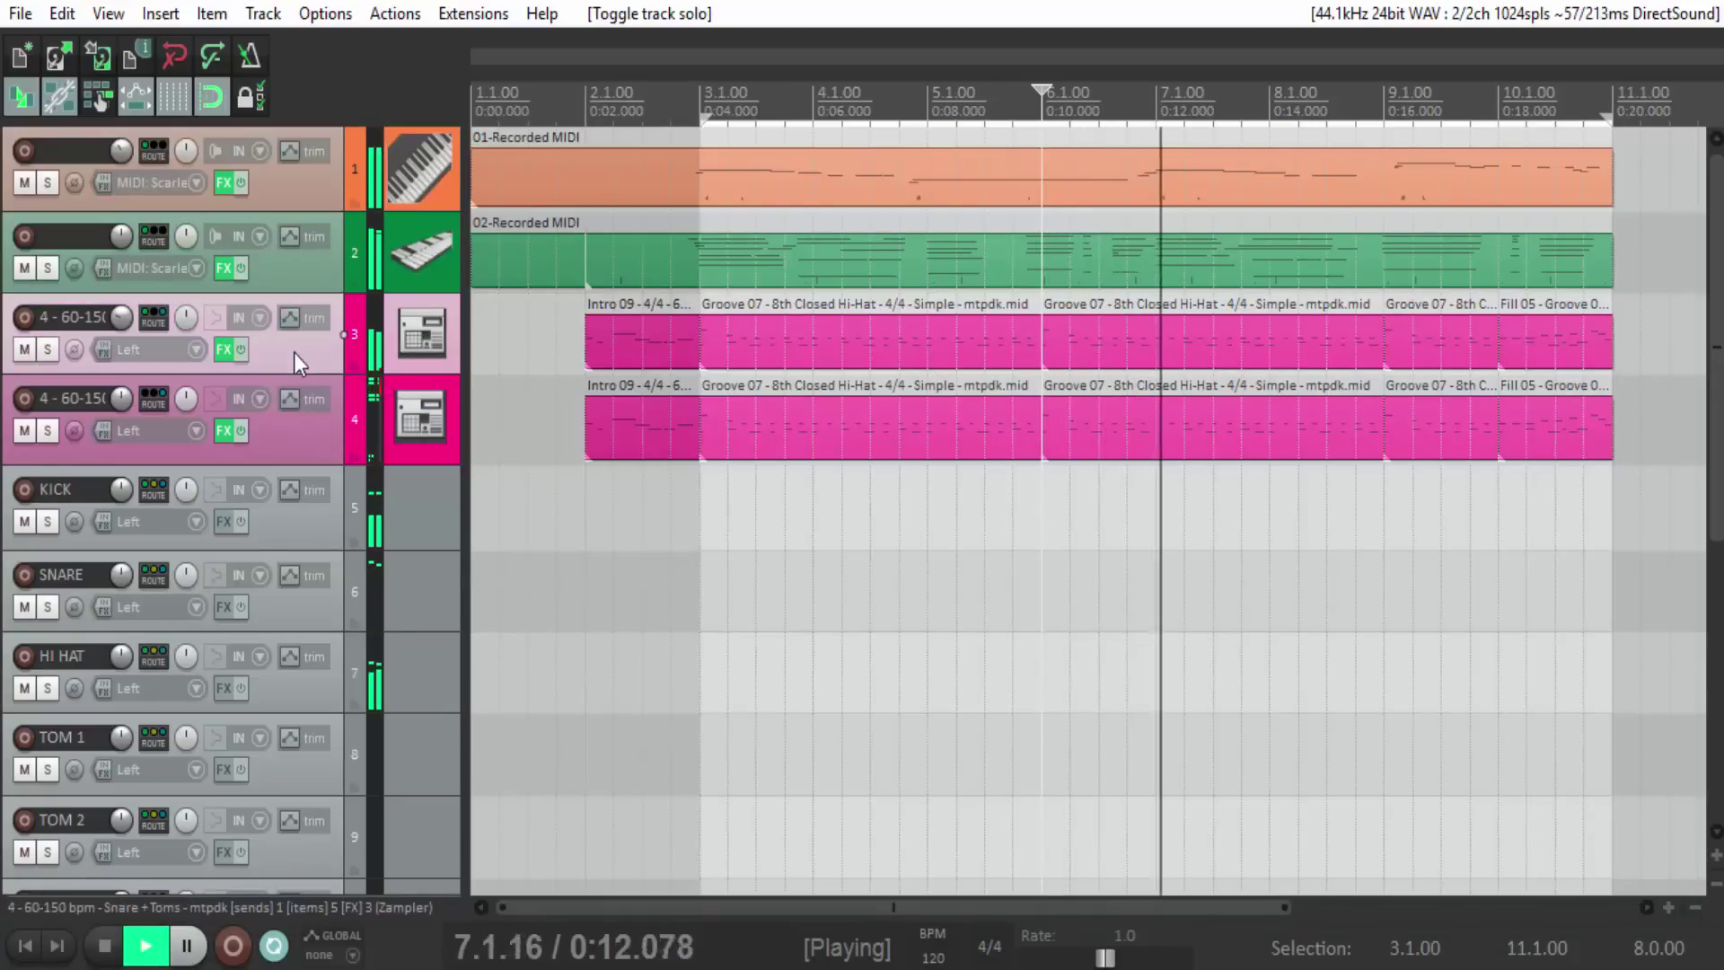
pyautogui.click(147, 316)
pyautogui.click(566, 525)
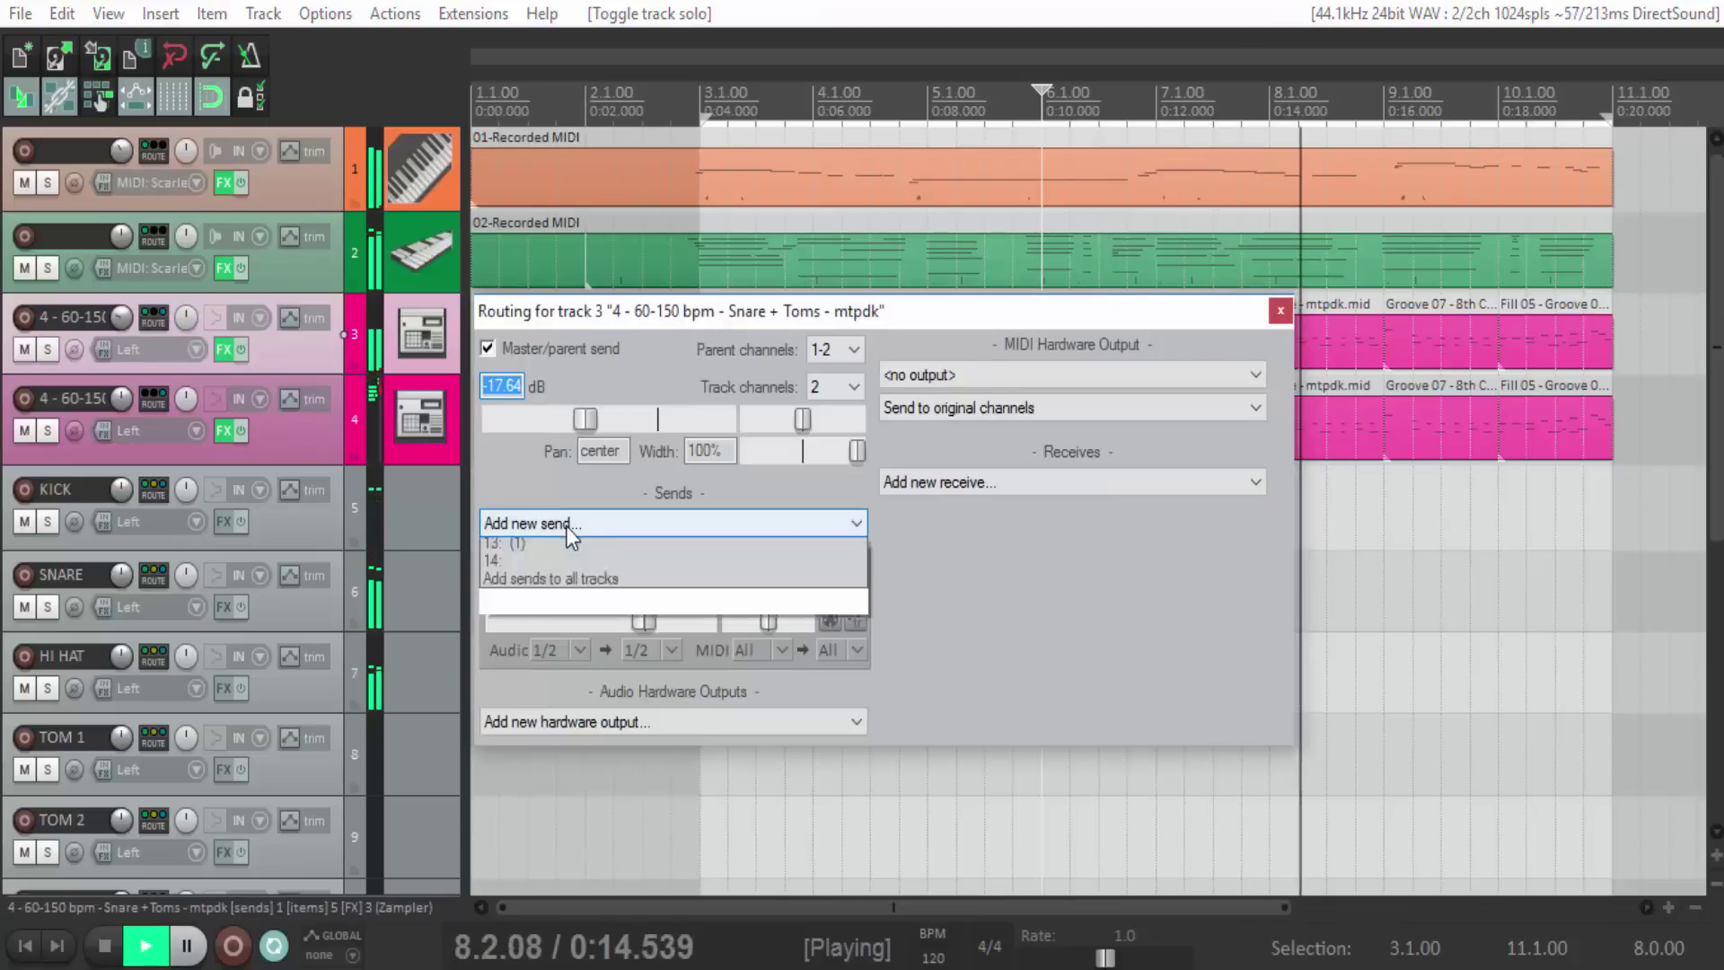
pyautogui.click(501, 779)
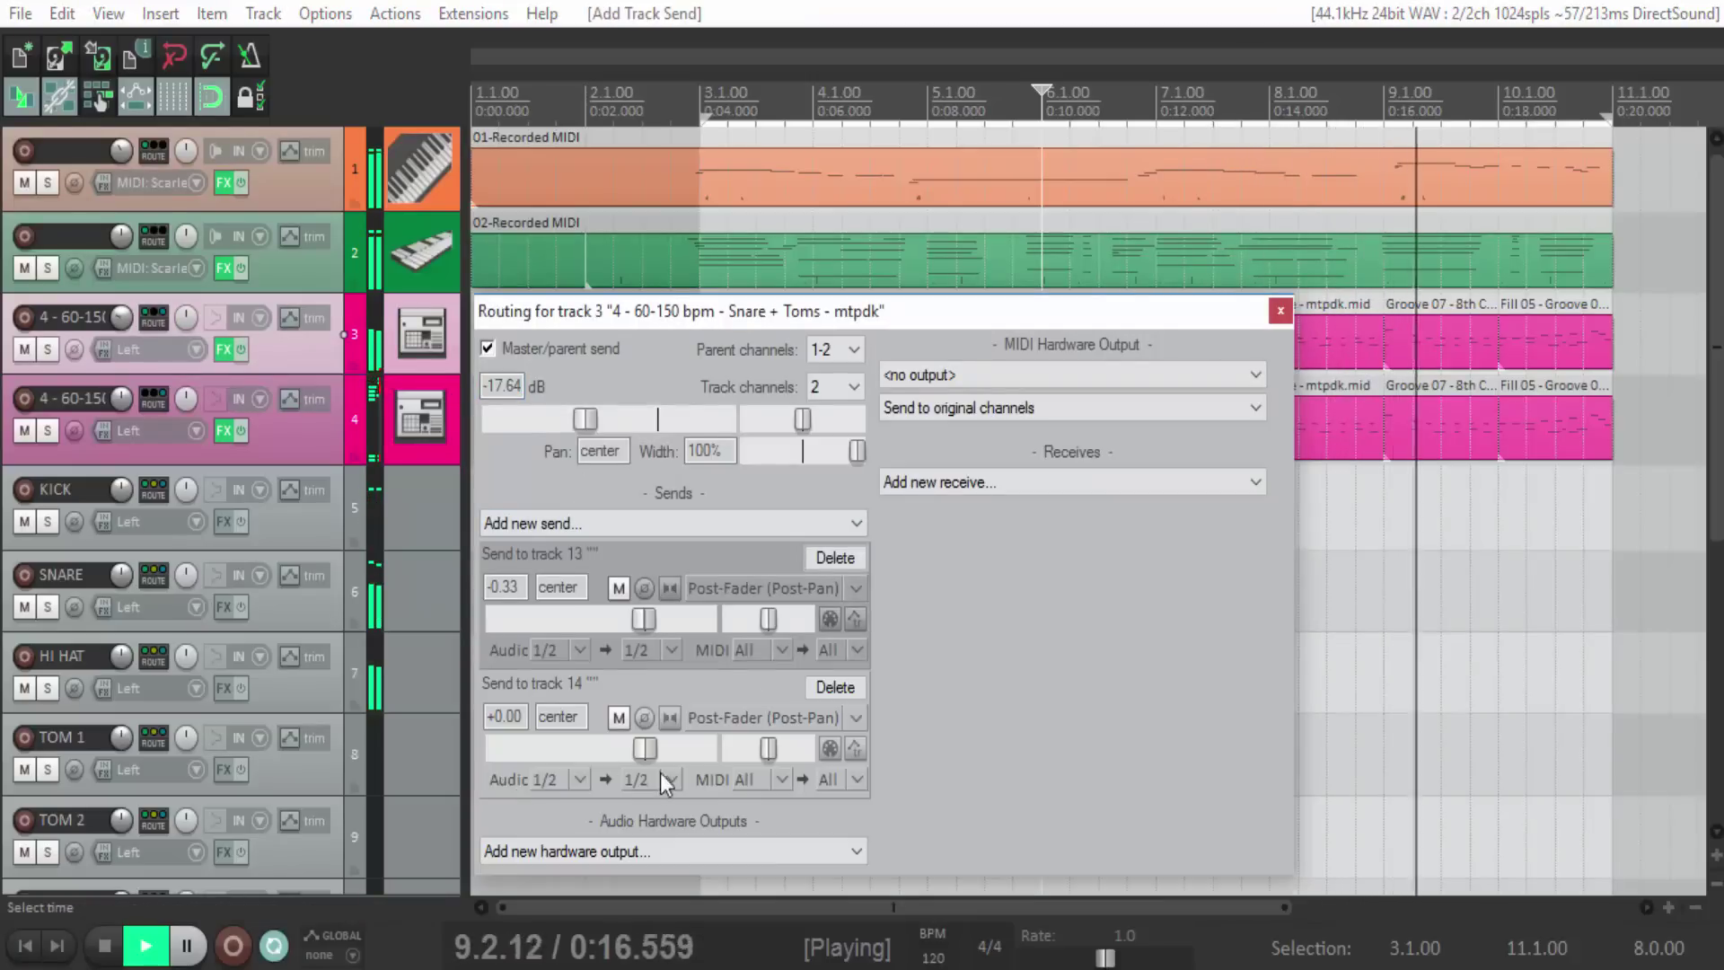
pyautogui.moveTo(649, 747); pyautogui.dragTo(617, 751)
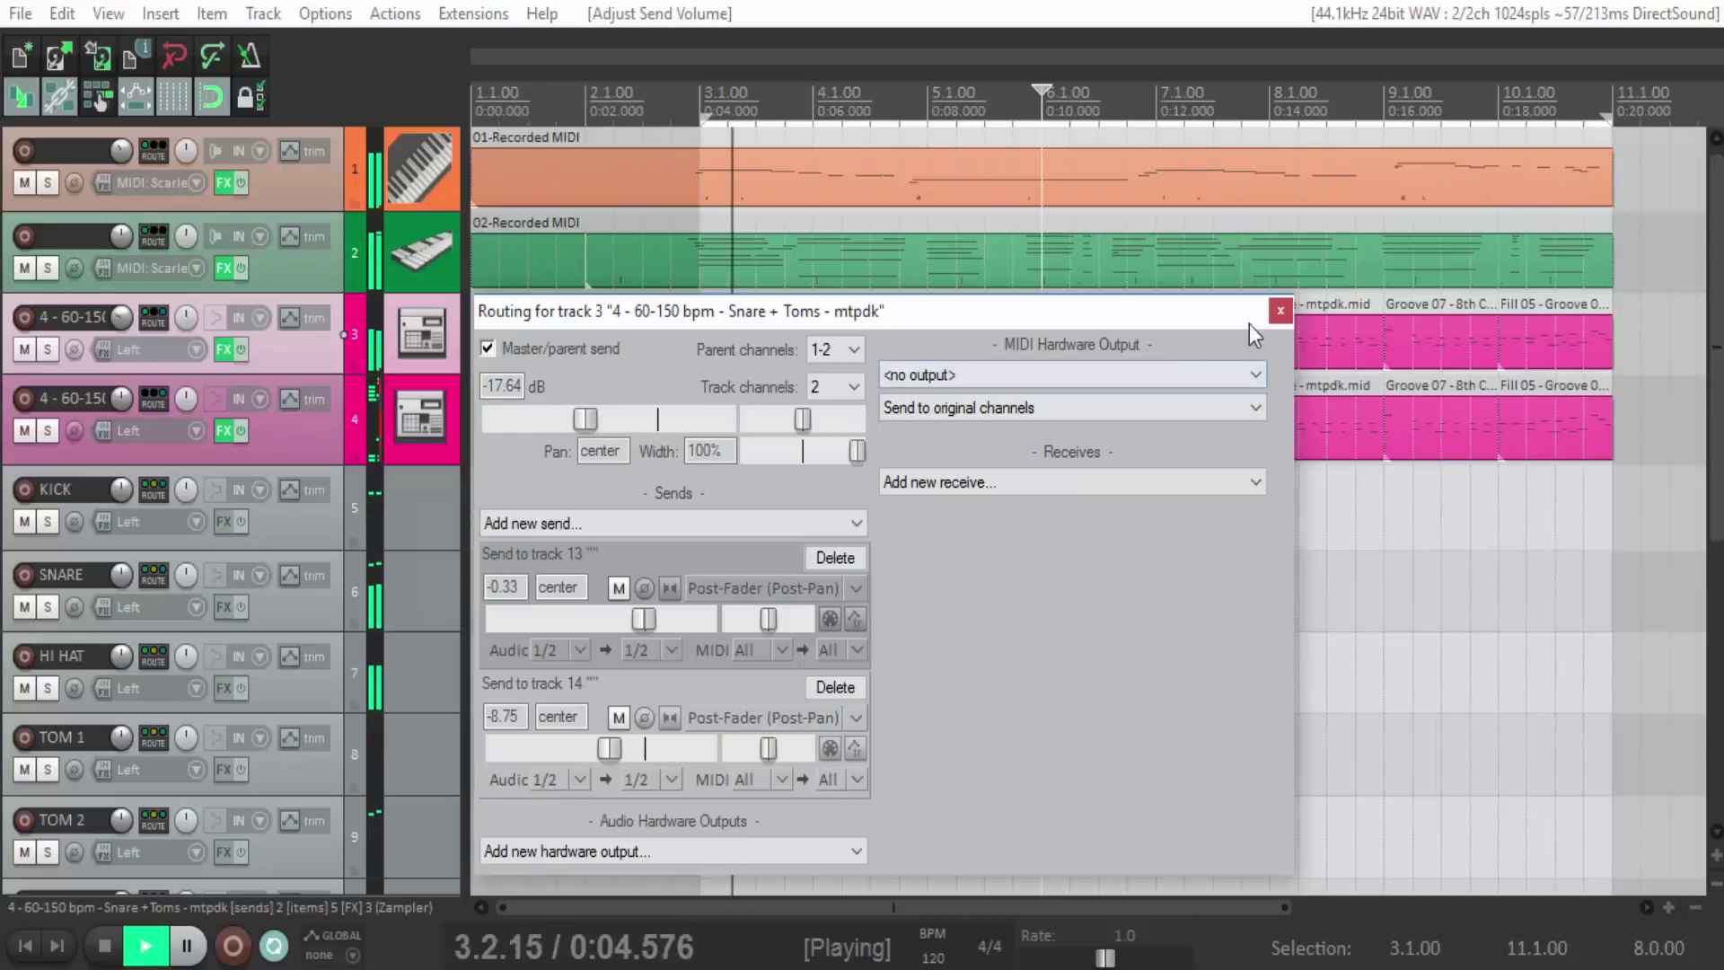
pyautogui.click(1275, 311)
# Add a send from track 2 to track 14 and lower its level to about -9.5 dB.
pyautogui.click(292, 275)
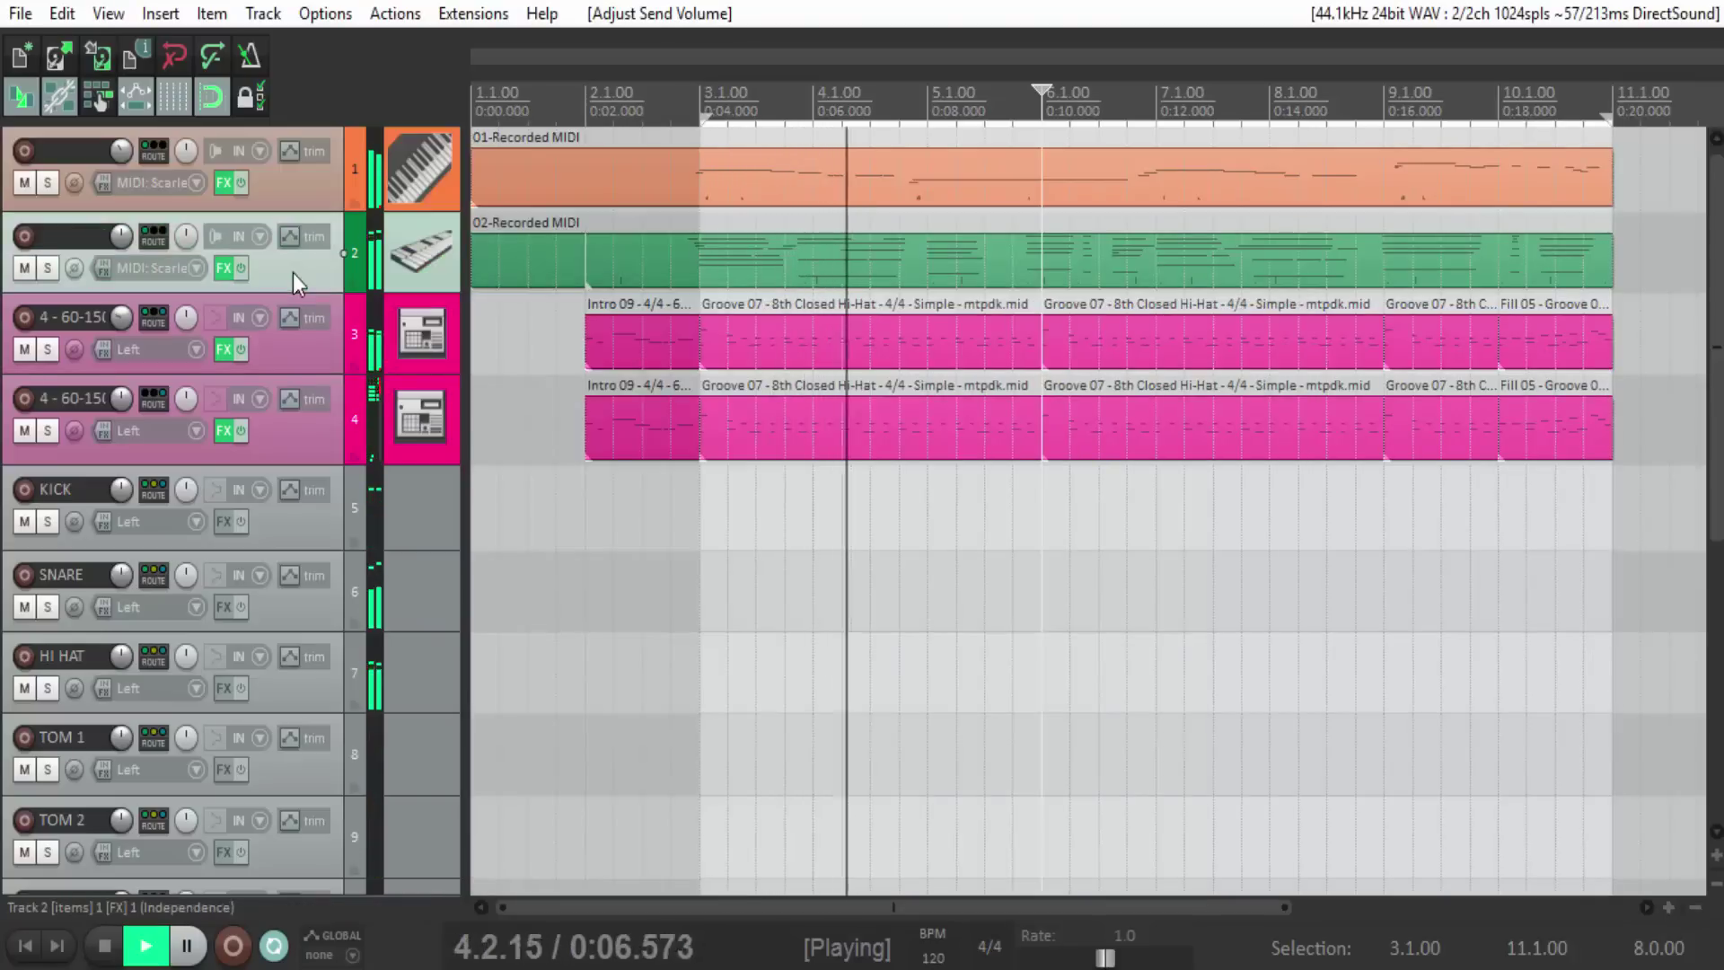
pyautogui.click(153, 237)
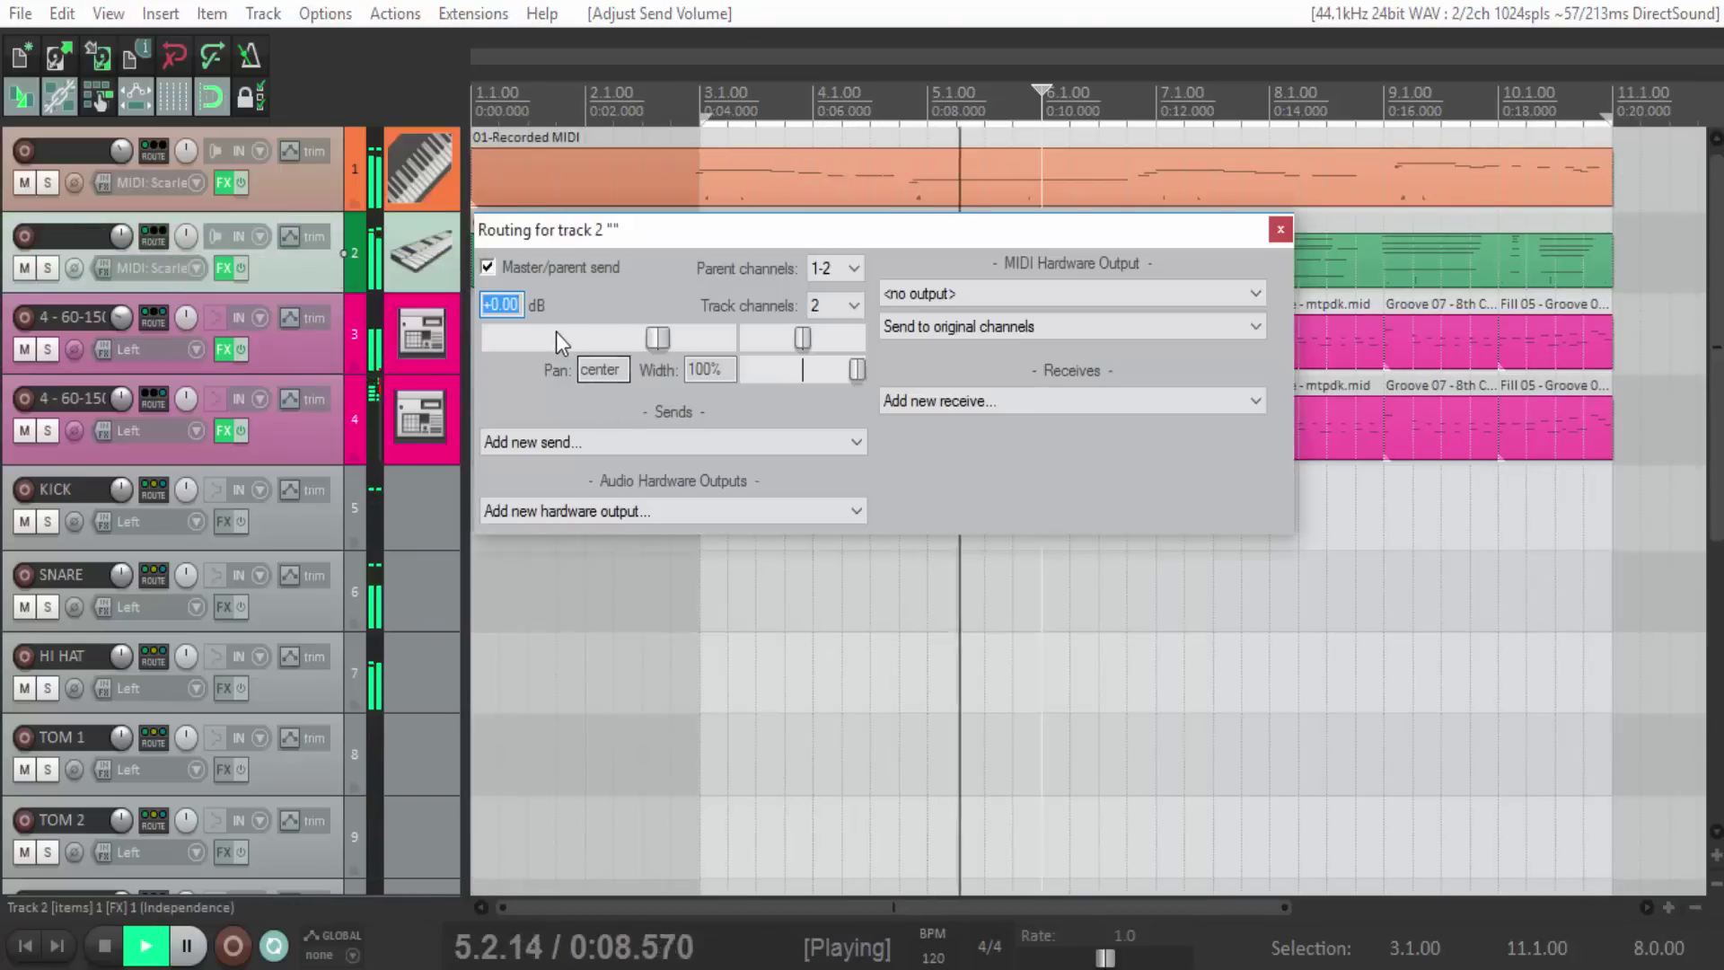
pyautogui.click(548, 444)
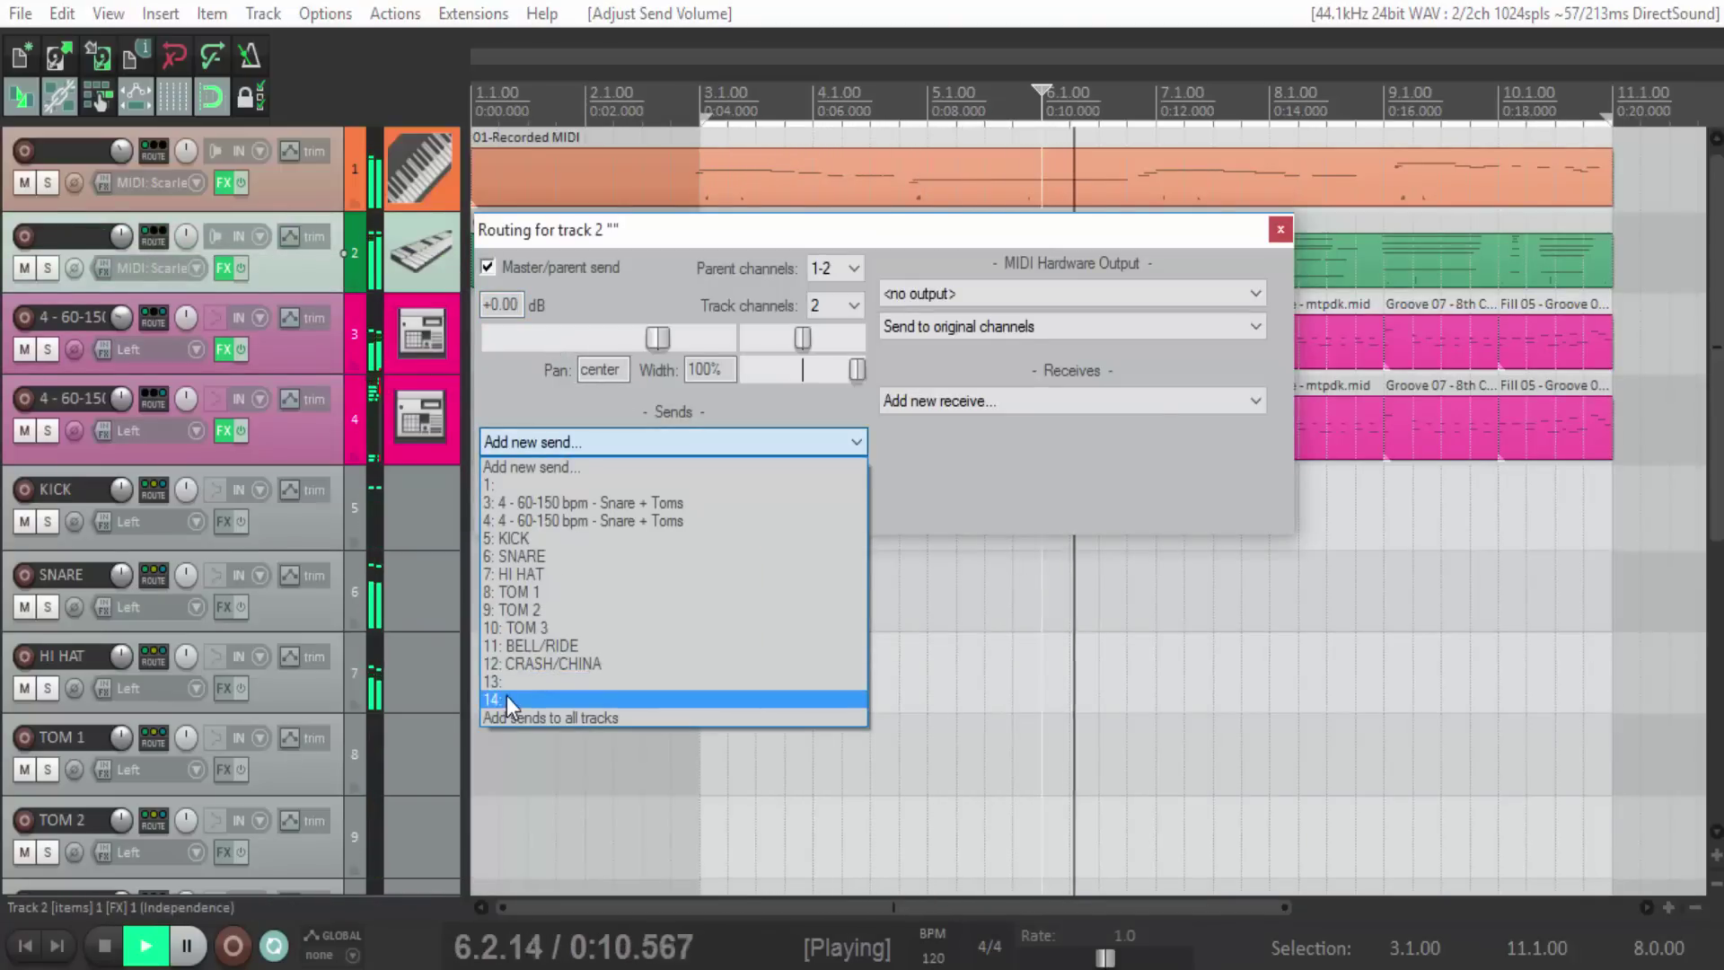
pyautogui.click(506, 697)
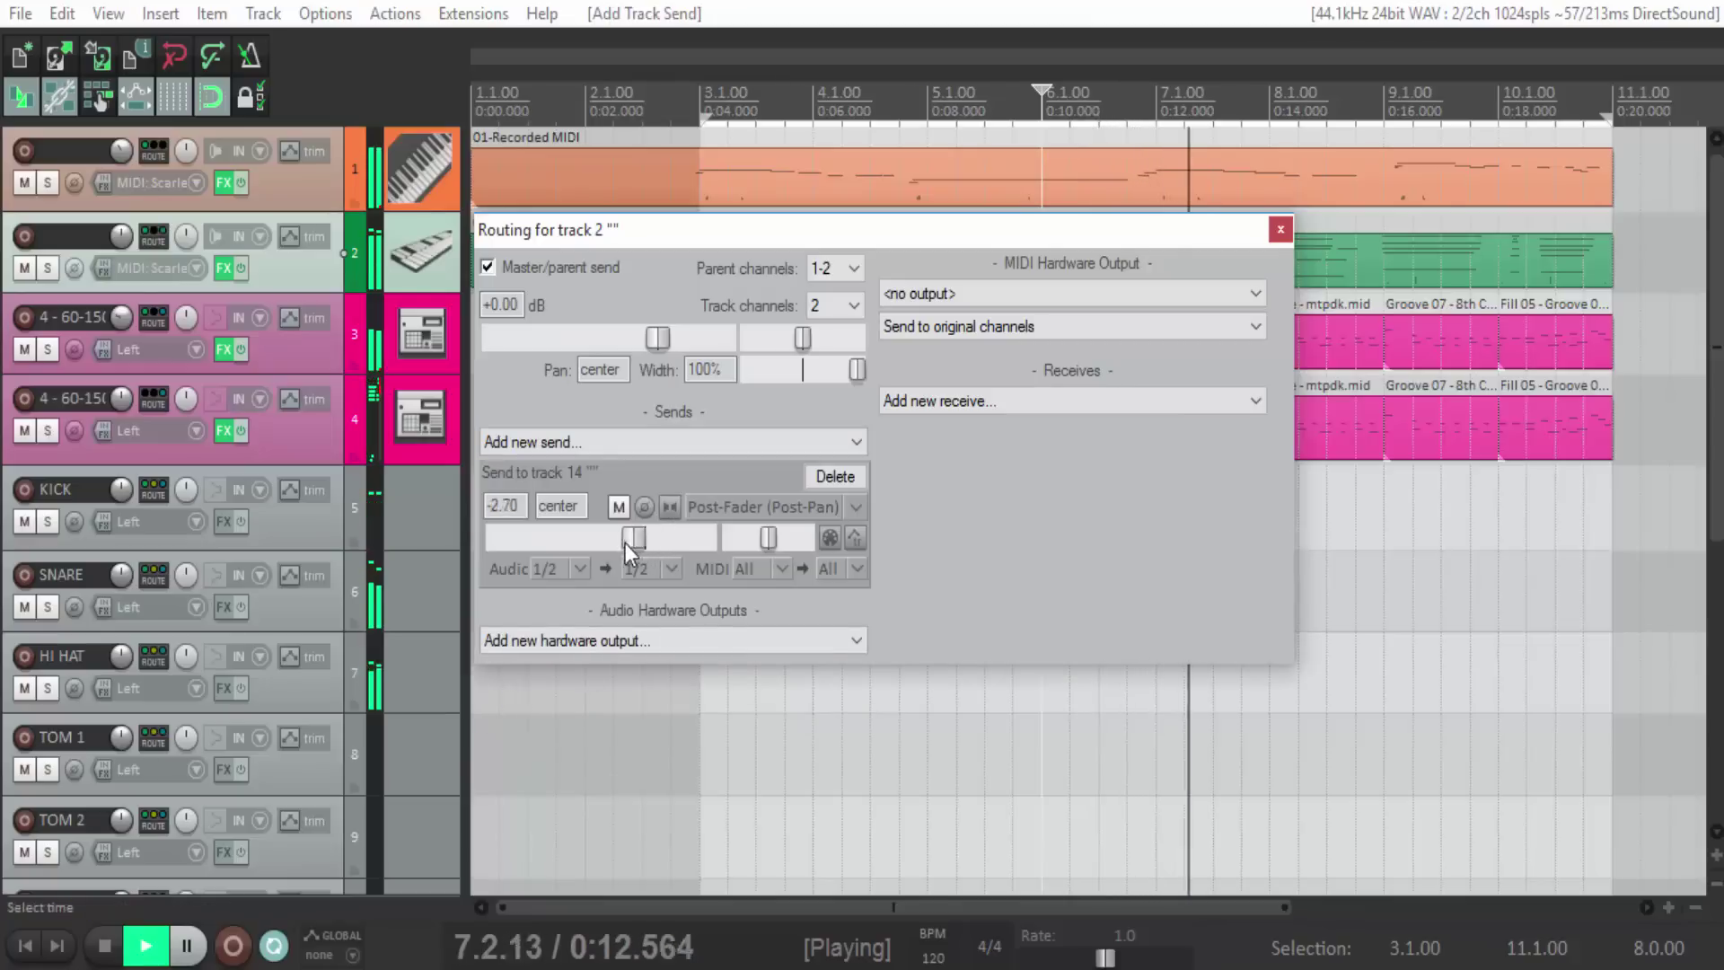
pyautogui.moveTo(625, 543); pyautogui.dragTo(605, 539)
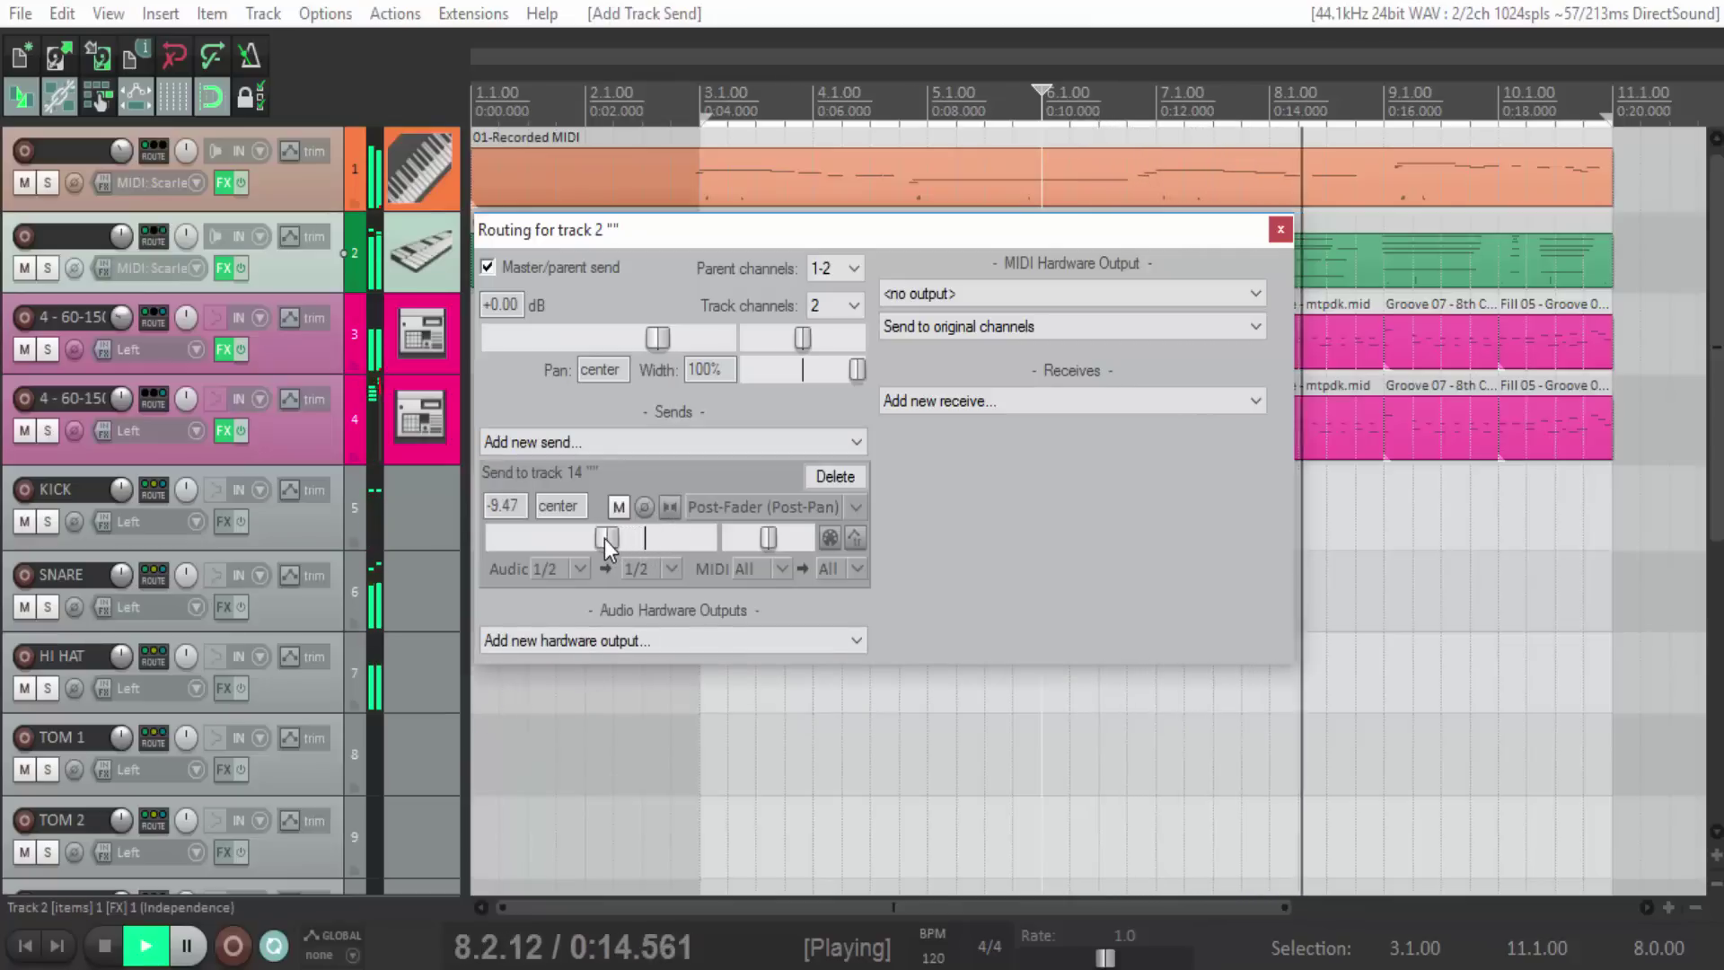
pyautogui.click(1279, 230)
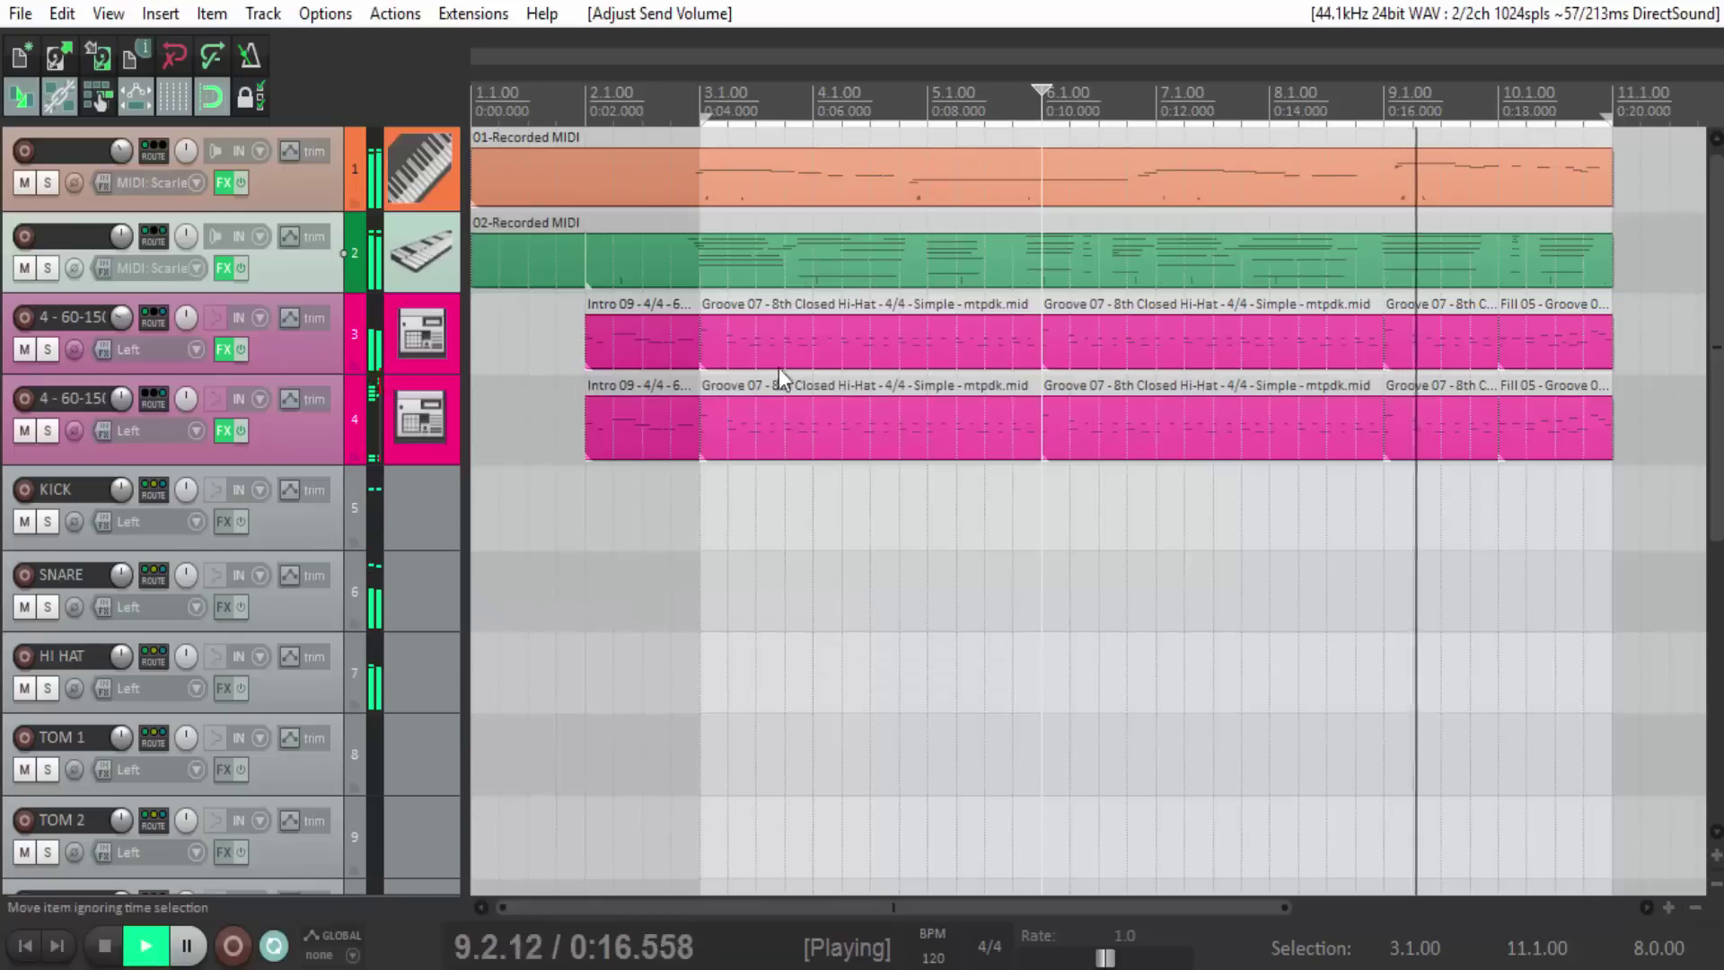
# Add a send from track 1 to track 14 and lower its level to about -9.1 dB.
pyautogui.click(318, 194)
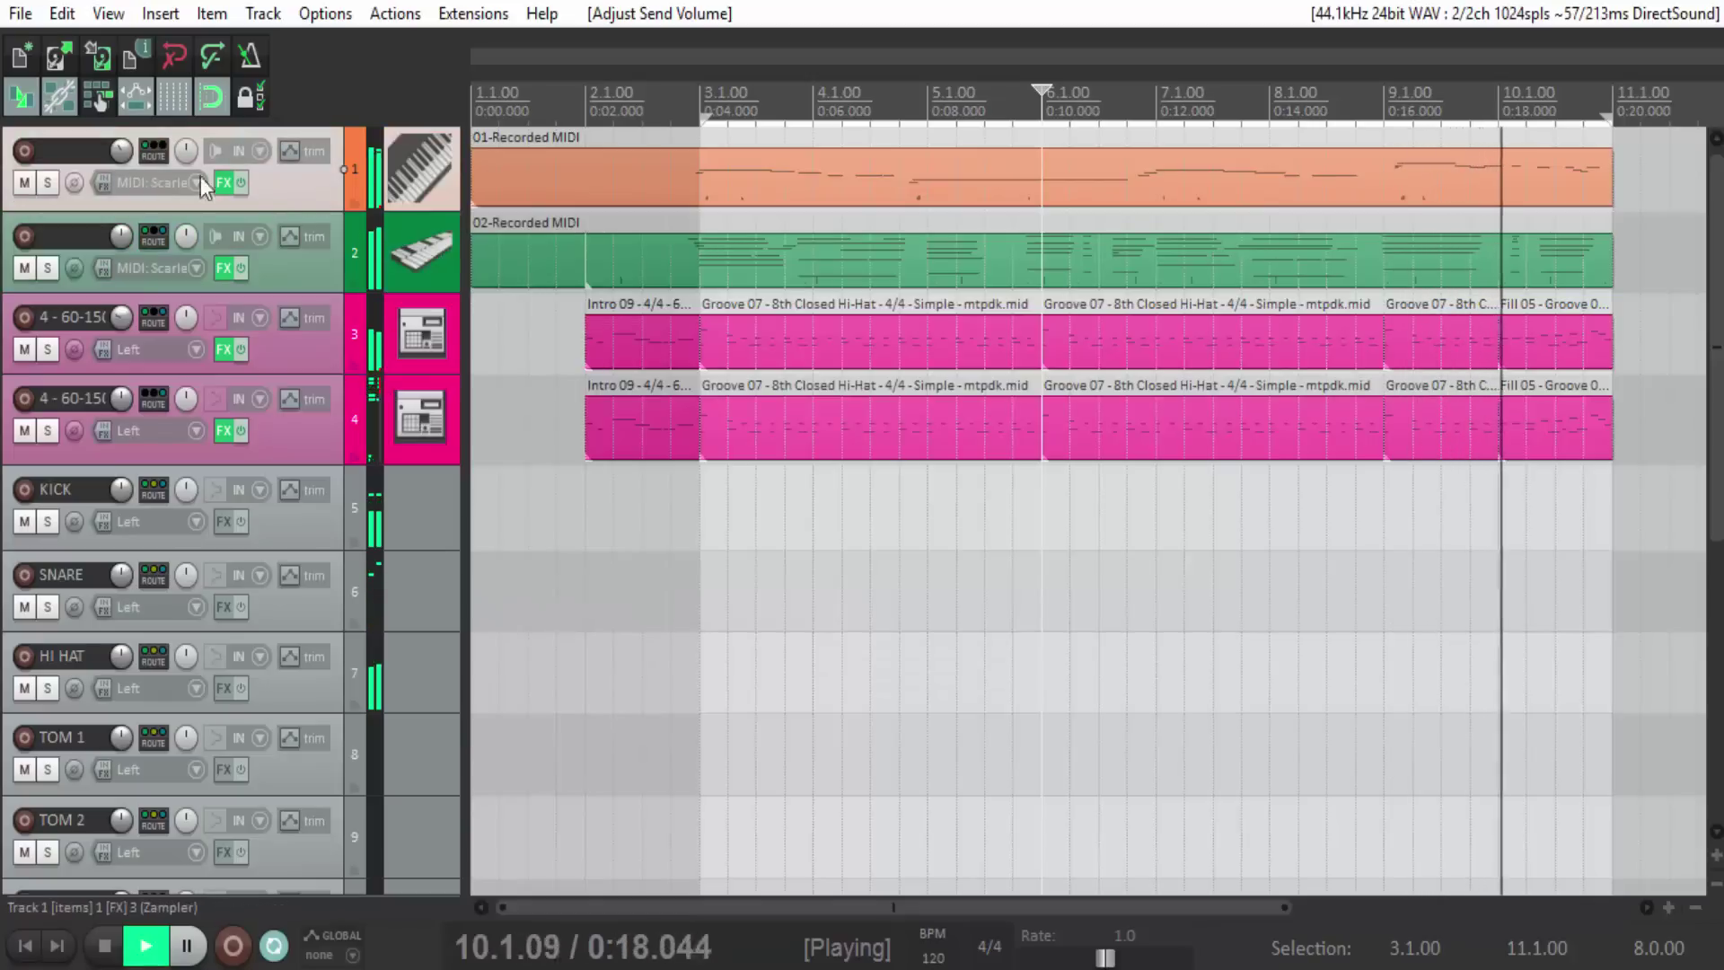
pyautogui.click(151, 149)
pyautogui.click(605, 357)
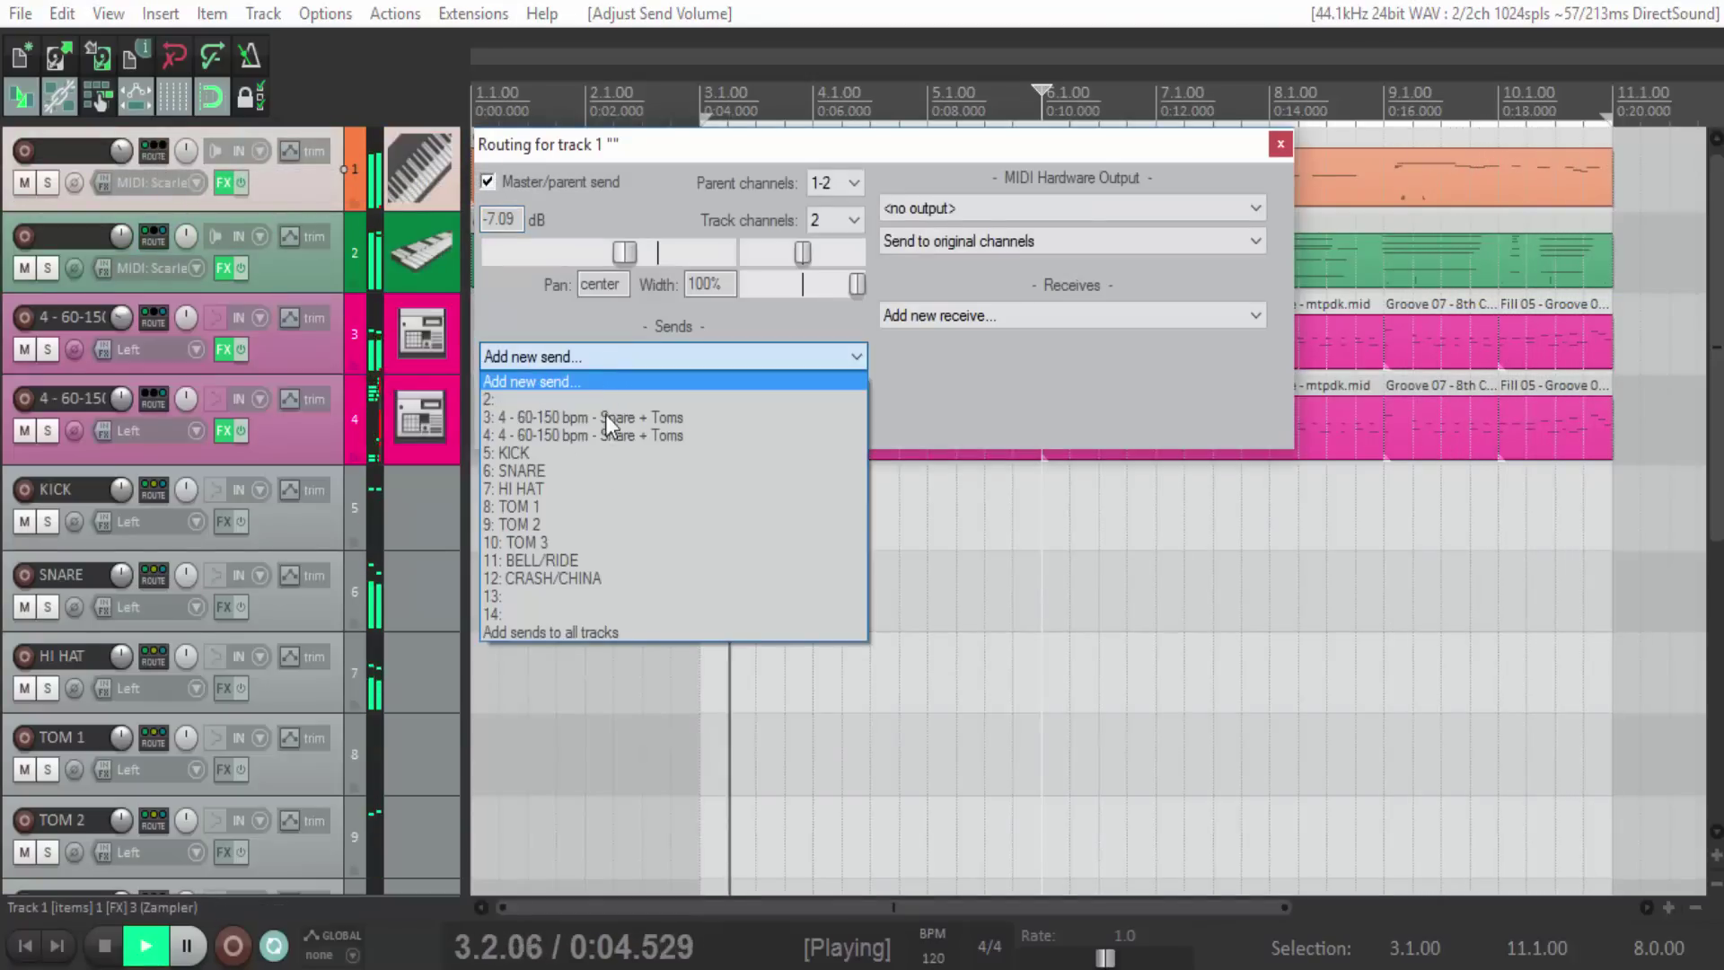
pyautogui.click(537, 827)
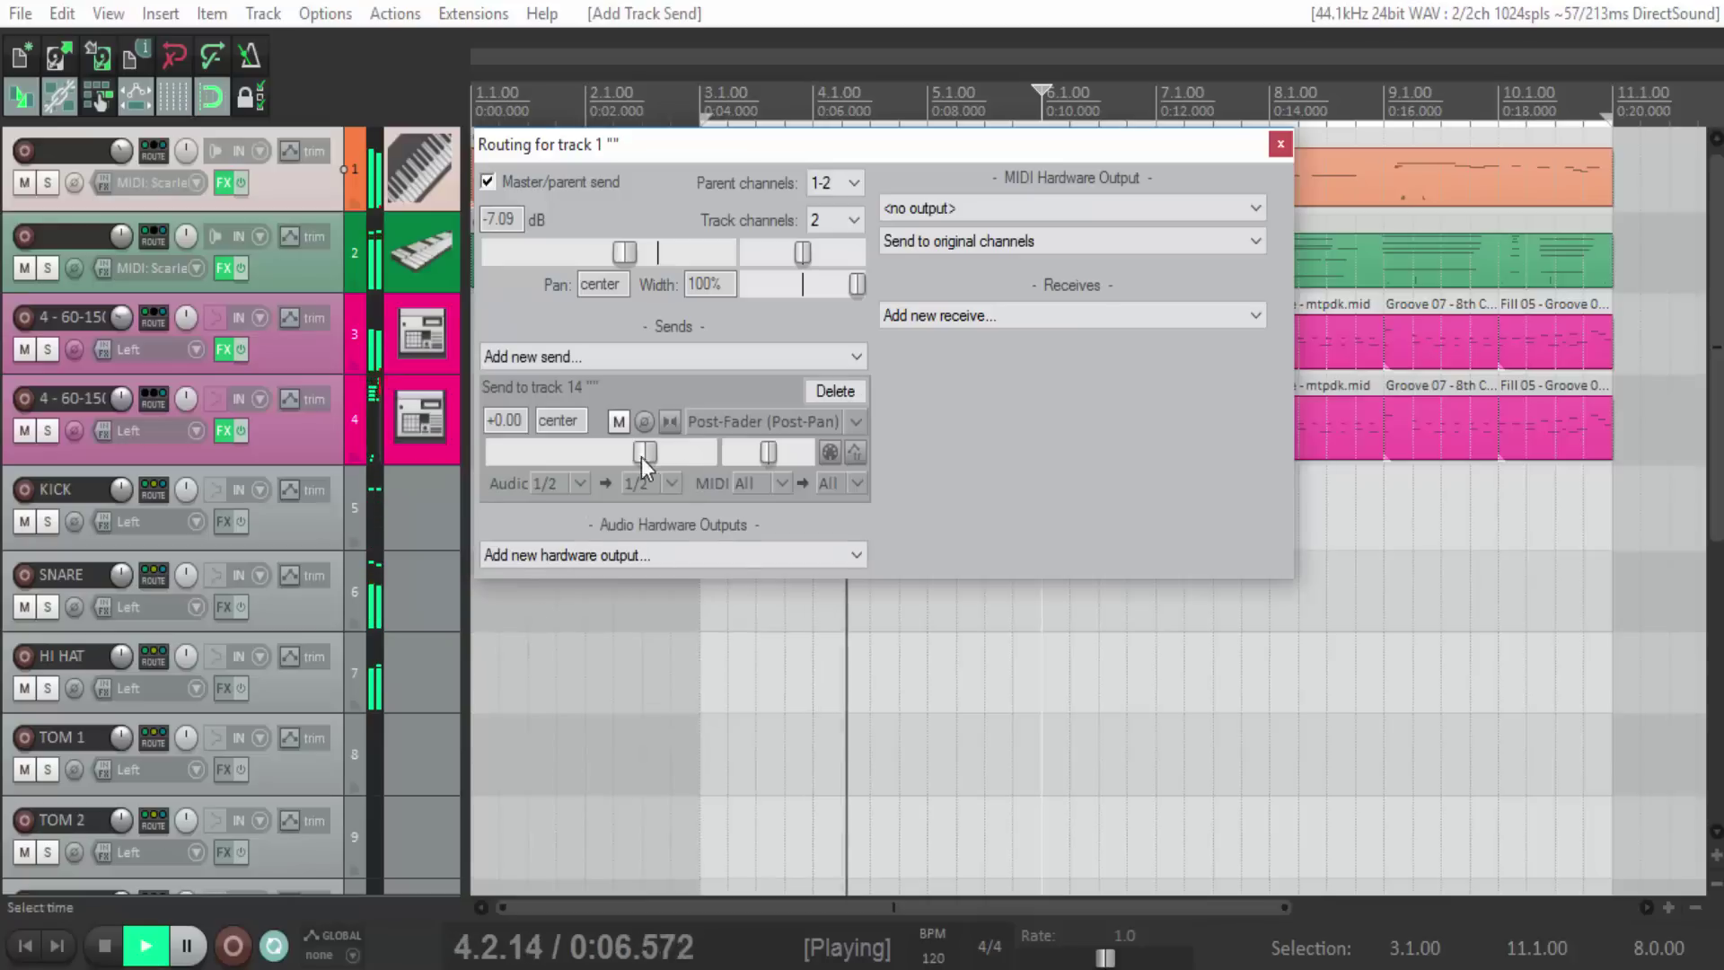
pyautogui.moveTo(643, 452); pyautogui.dragTo(603, 459)
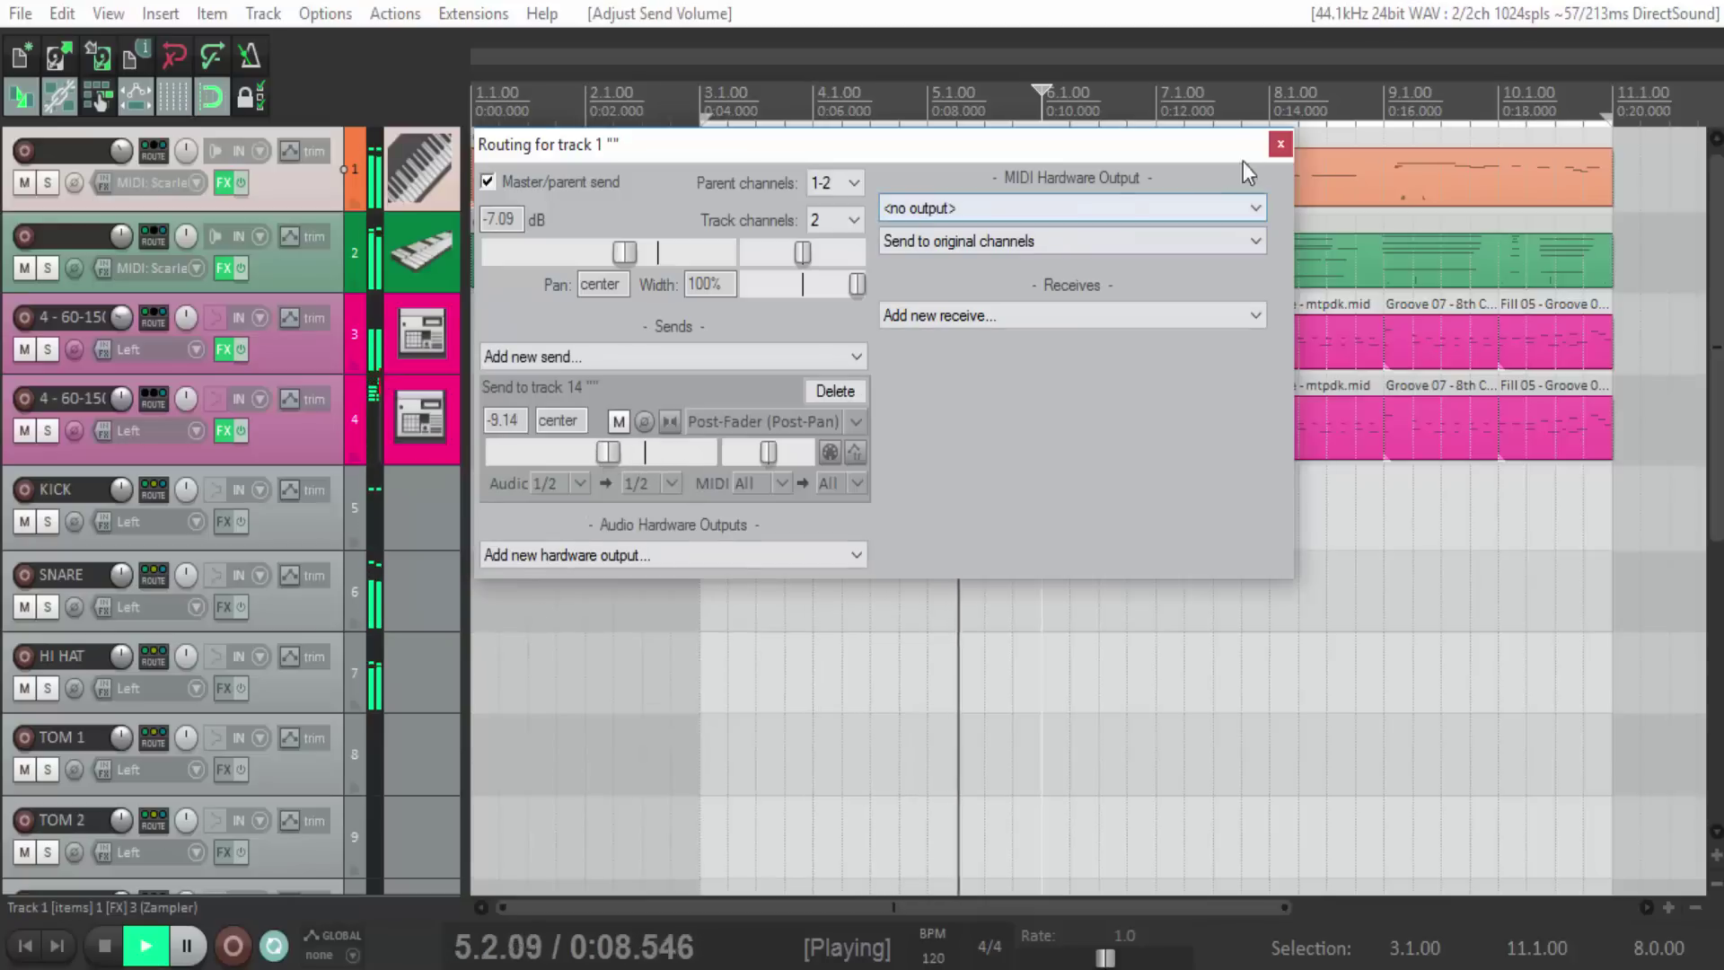
pyautogui.click(1280, 144)
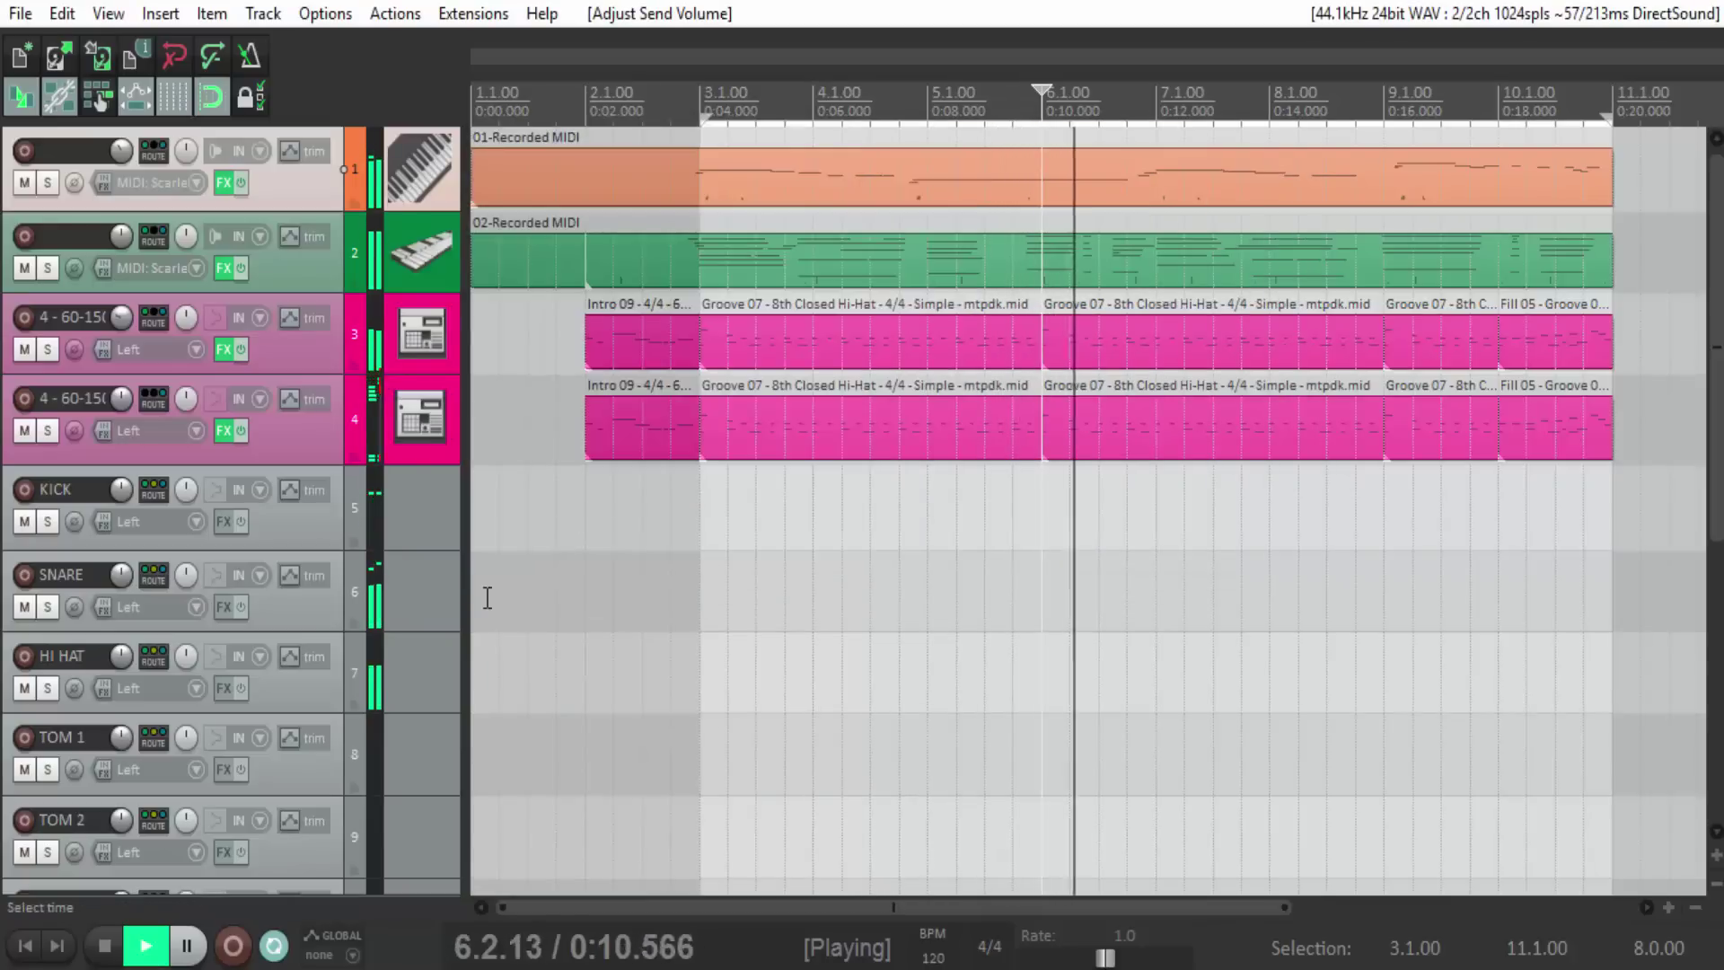
# Look over the tracks down to 13 and 14, and open the mixer.
pyautogui.scroll(-3, 508, 575)
pyautogui.scroll(3, 525, 581)
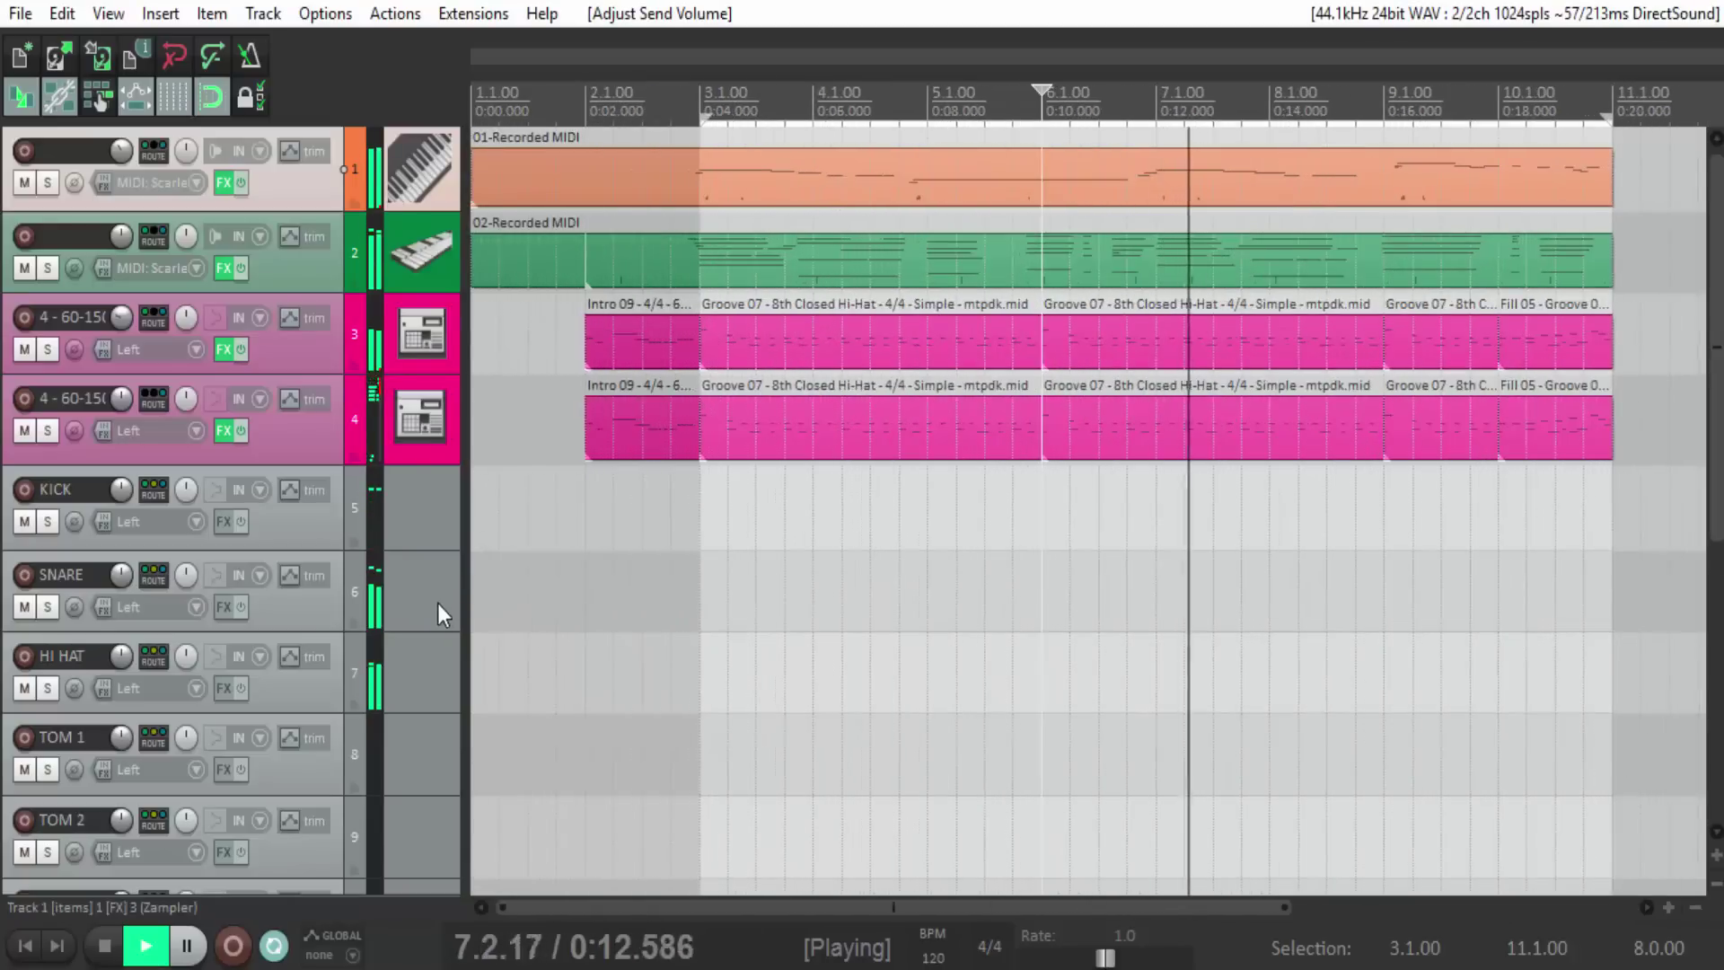
pyautogui.scroll(-5, 442, 593)
pyautogui.scroll(3, 474, 581)
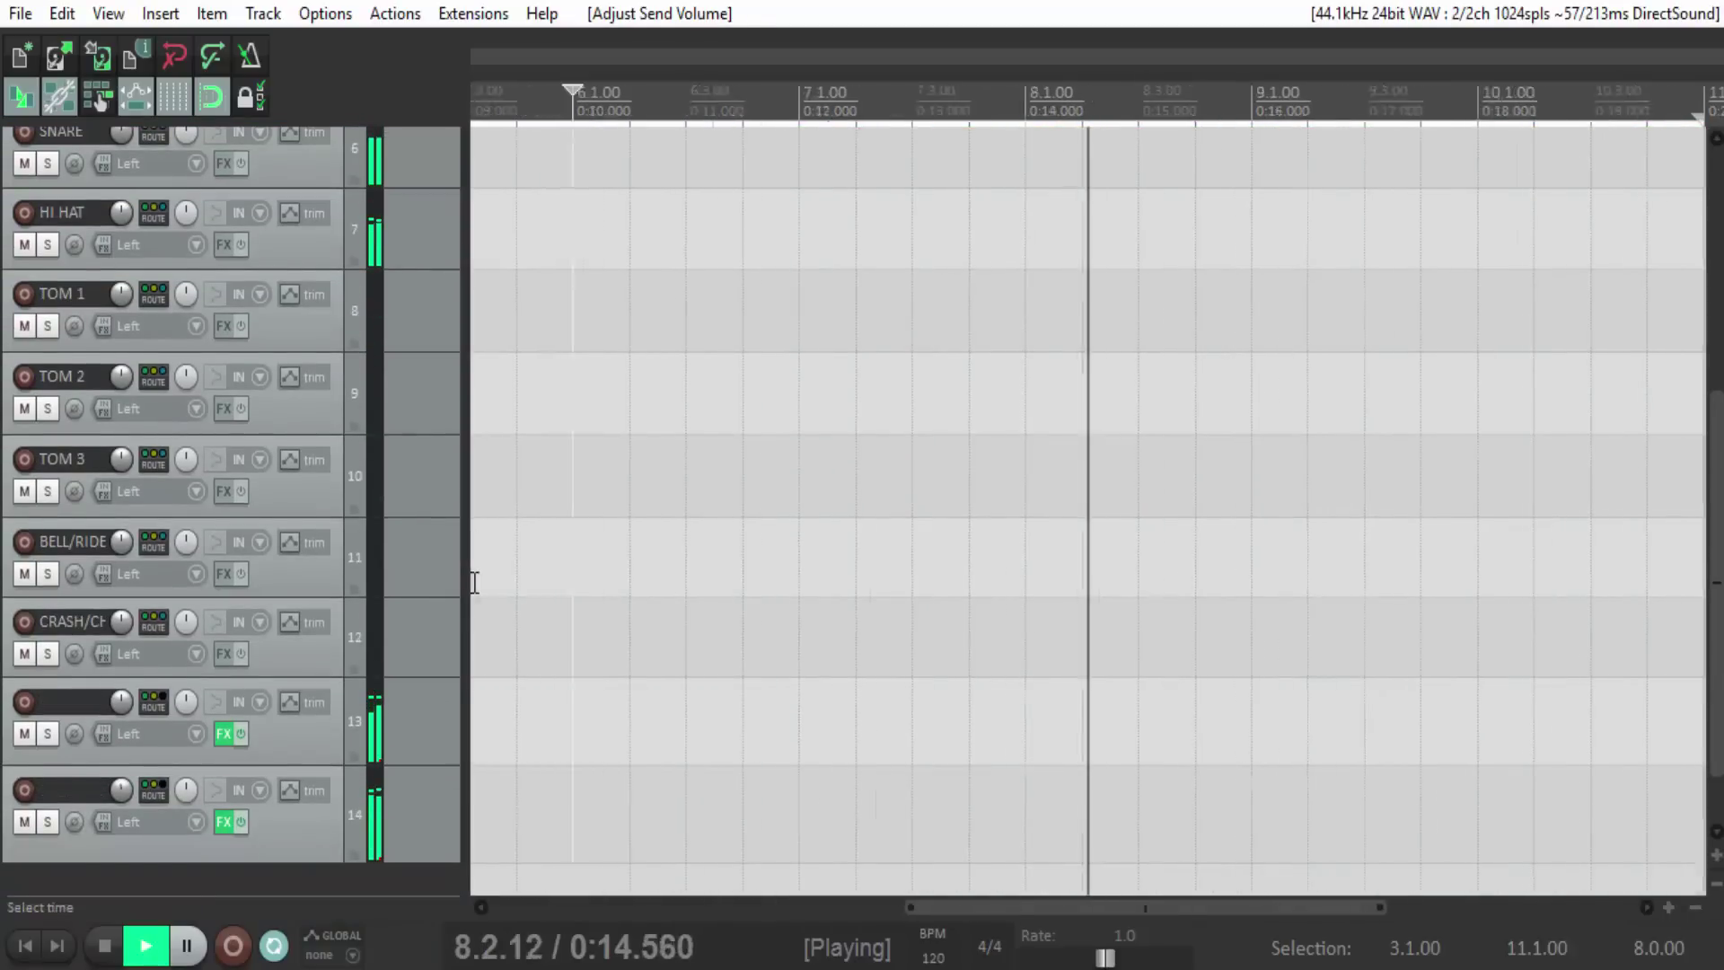
pyautogui.click(110, 13)
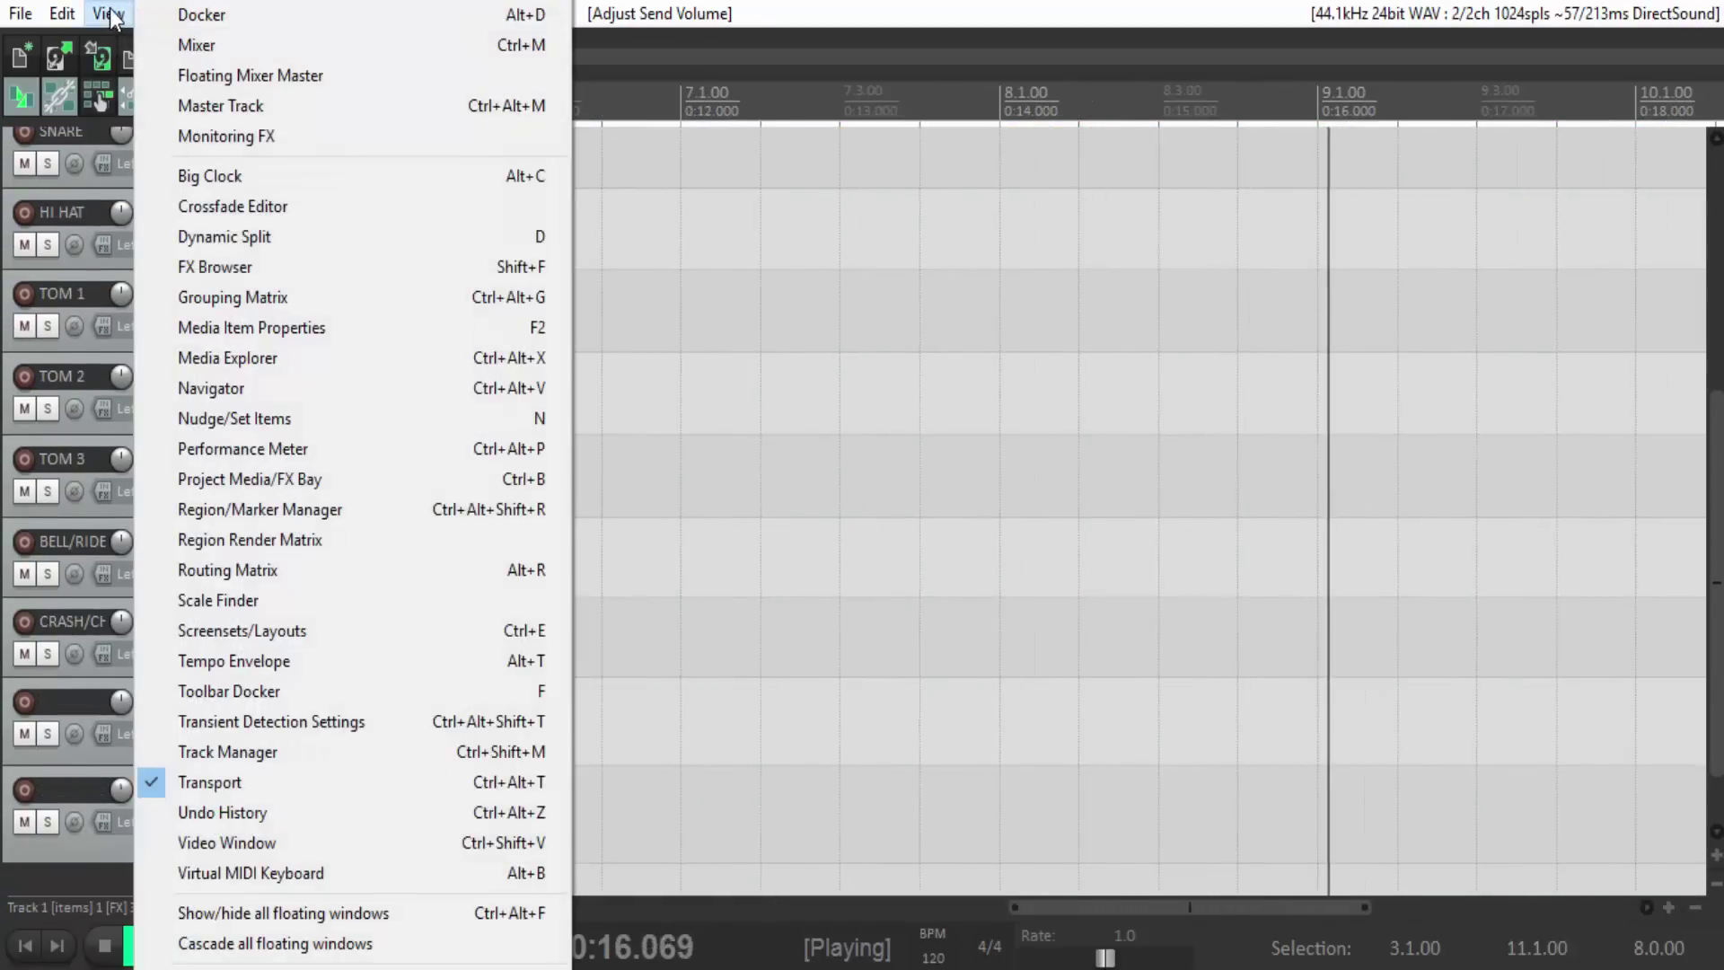
pyautogui.click(213, 45)
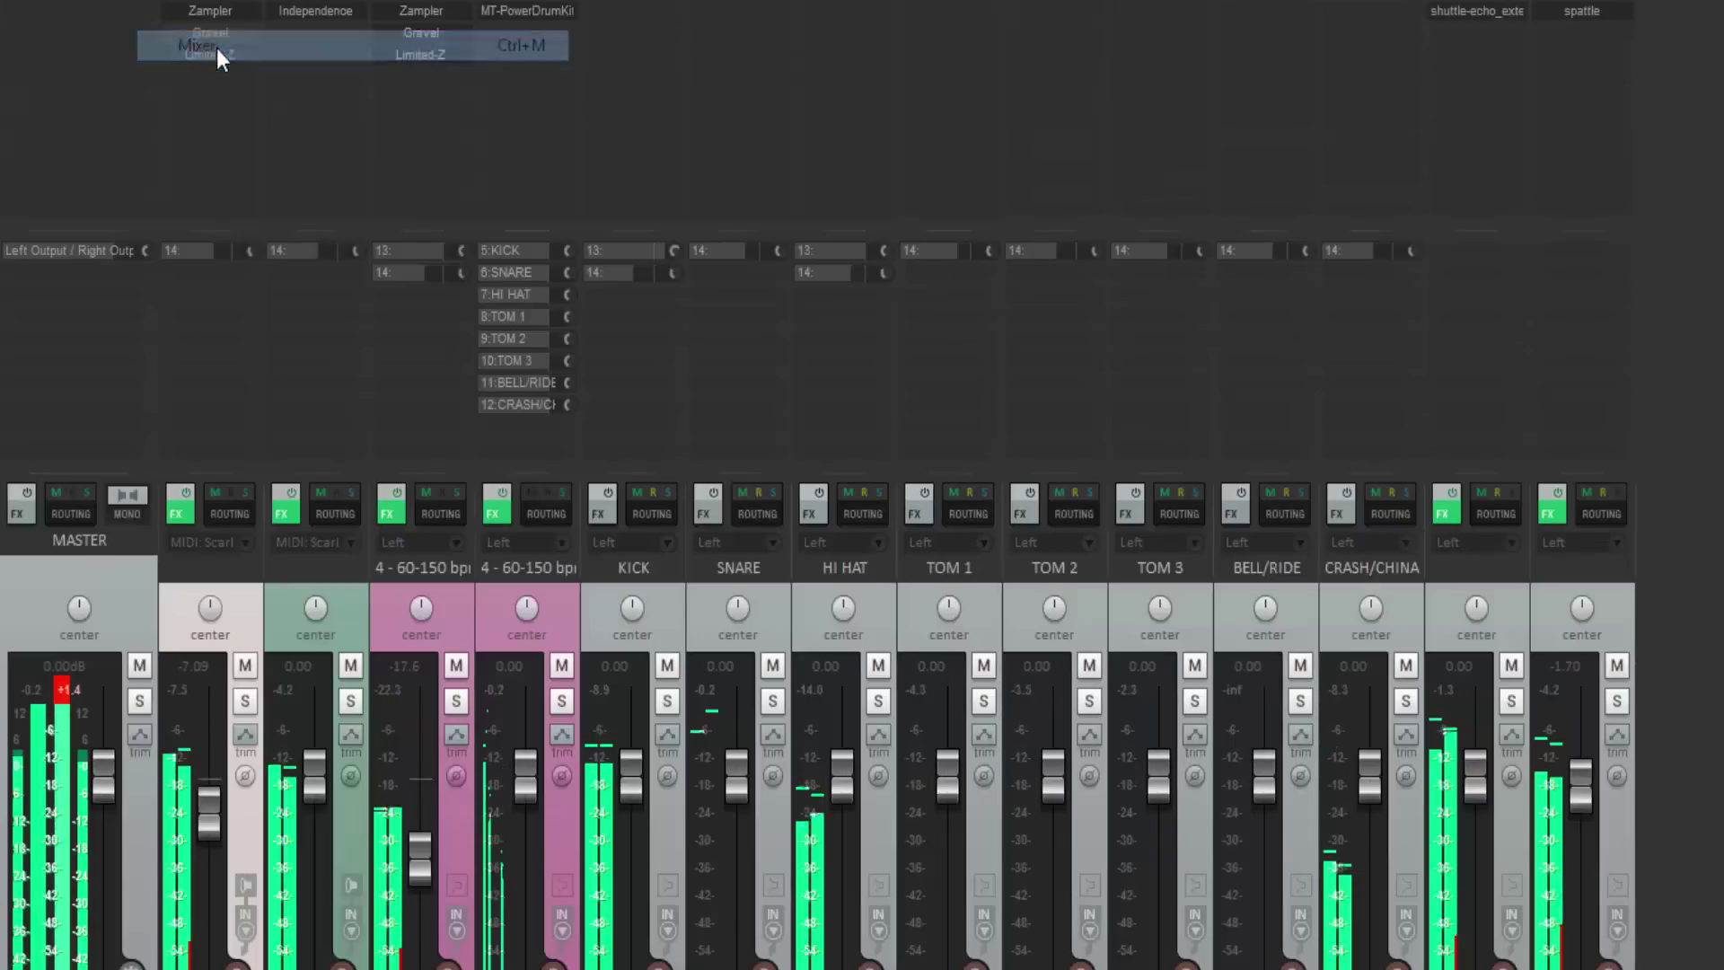
pyautogui.click(16, 513)
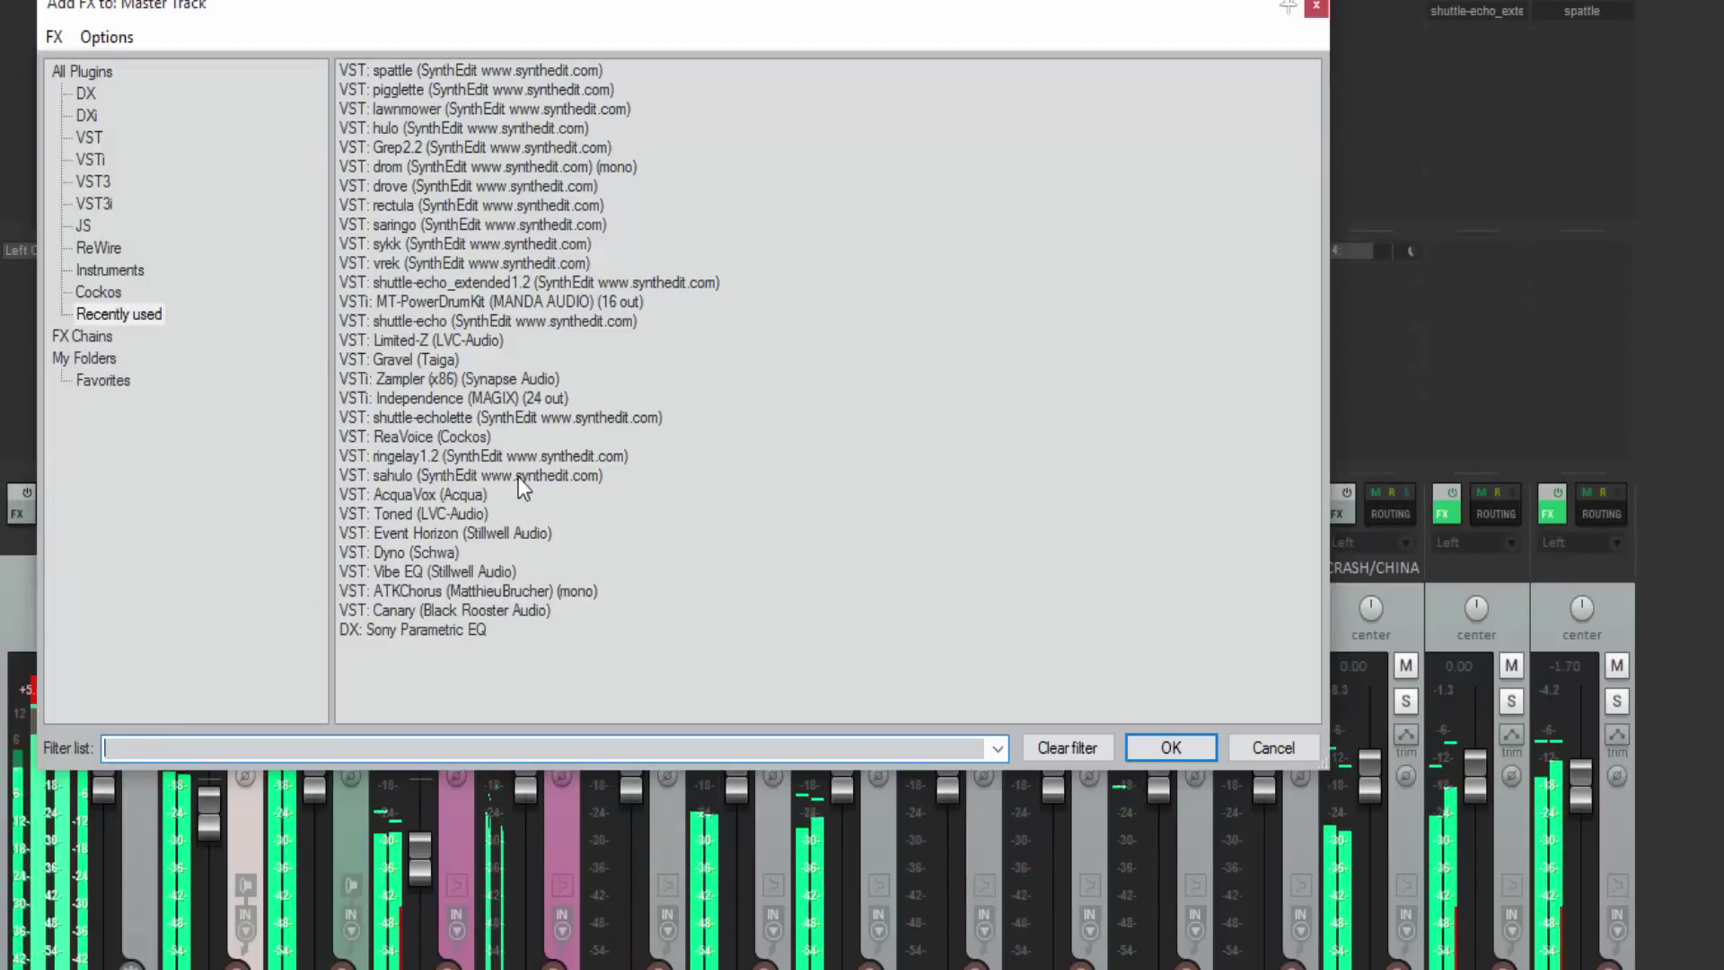
pyautogui.click(1316, 11)
pyautogui.click(833, 63)
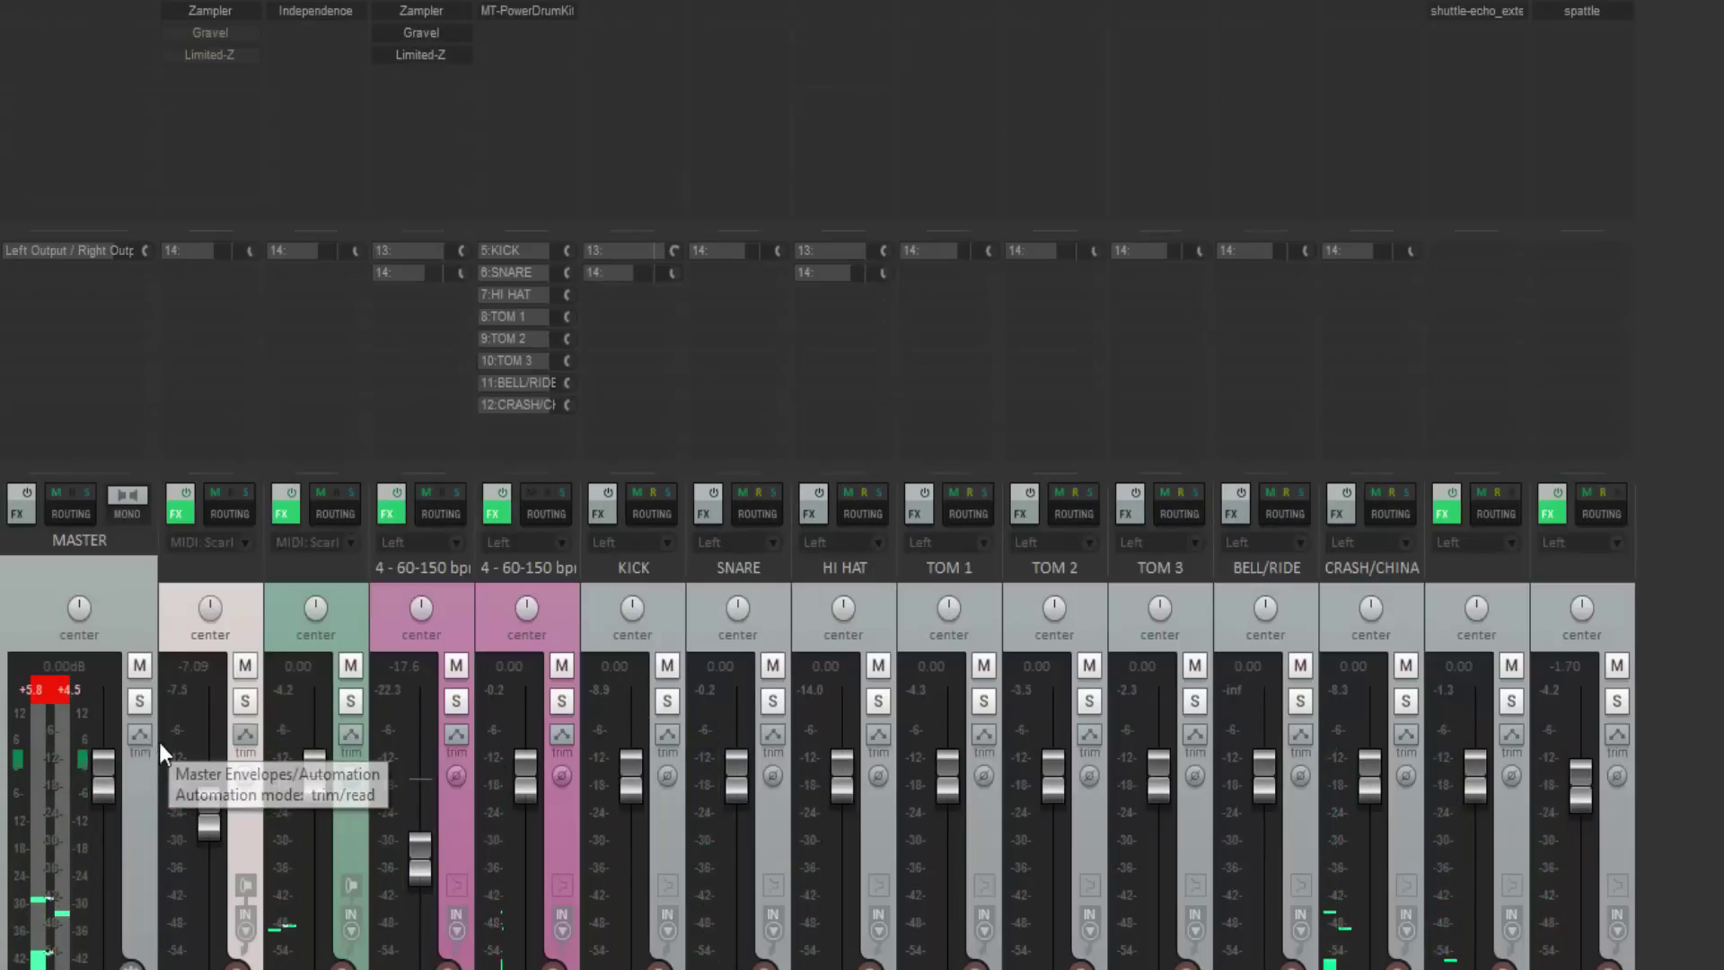
# Clear the master's clip indicators and add the Limited-Z (LVC-Audio) limiter to the master track.
pyautogui.click(59, 691)
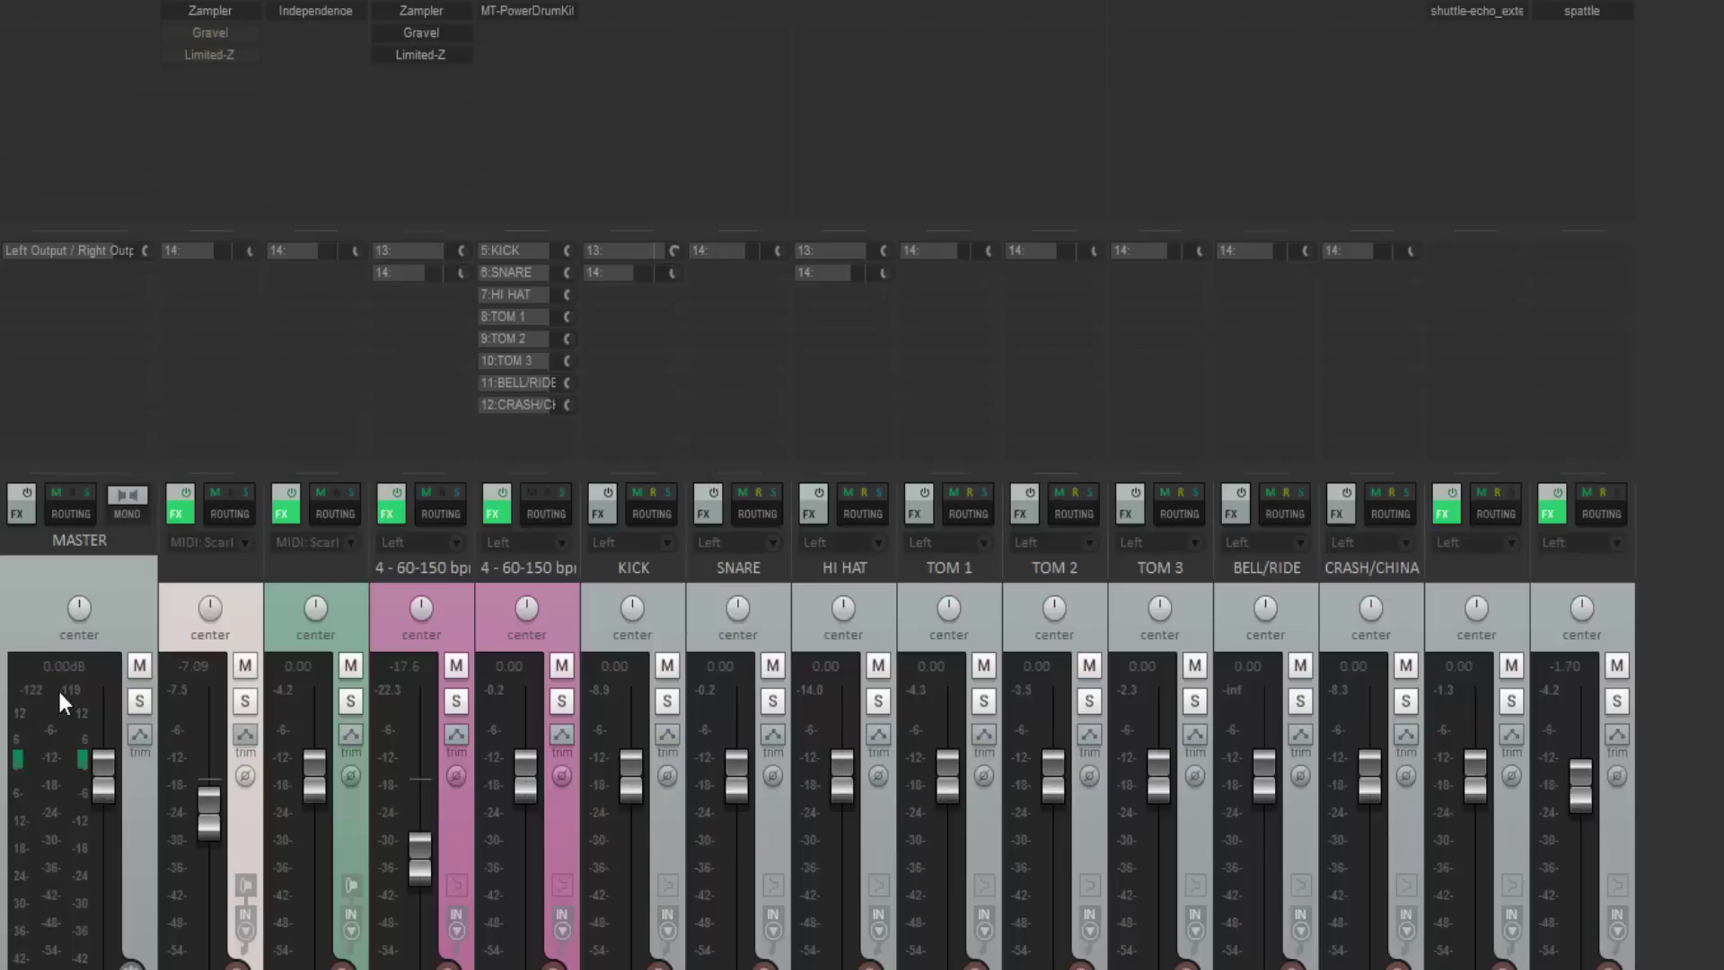
pyautogui.click(13, 515)
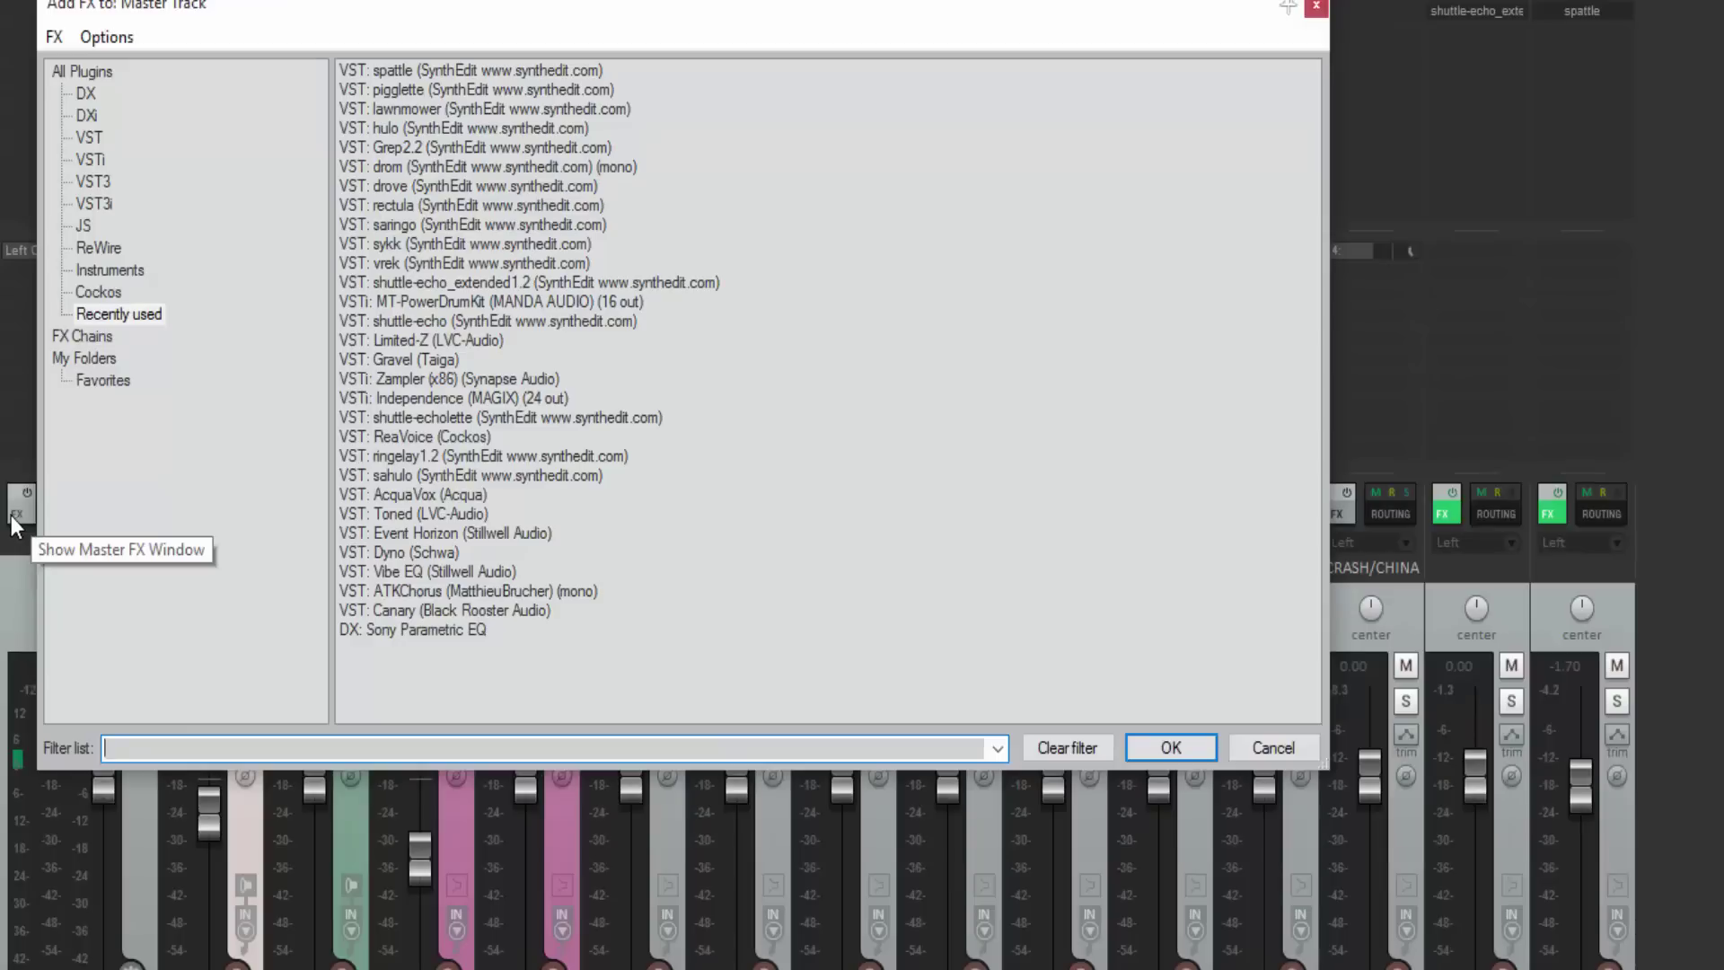
pyautogui.click(402, 341)
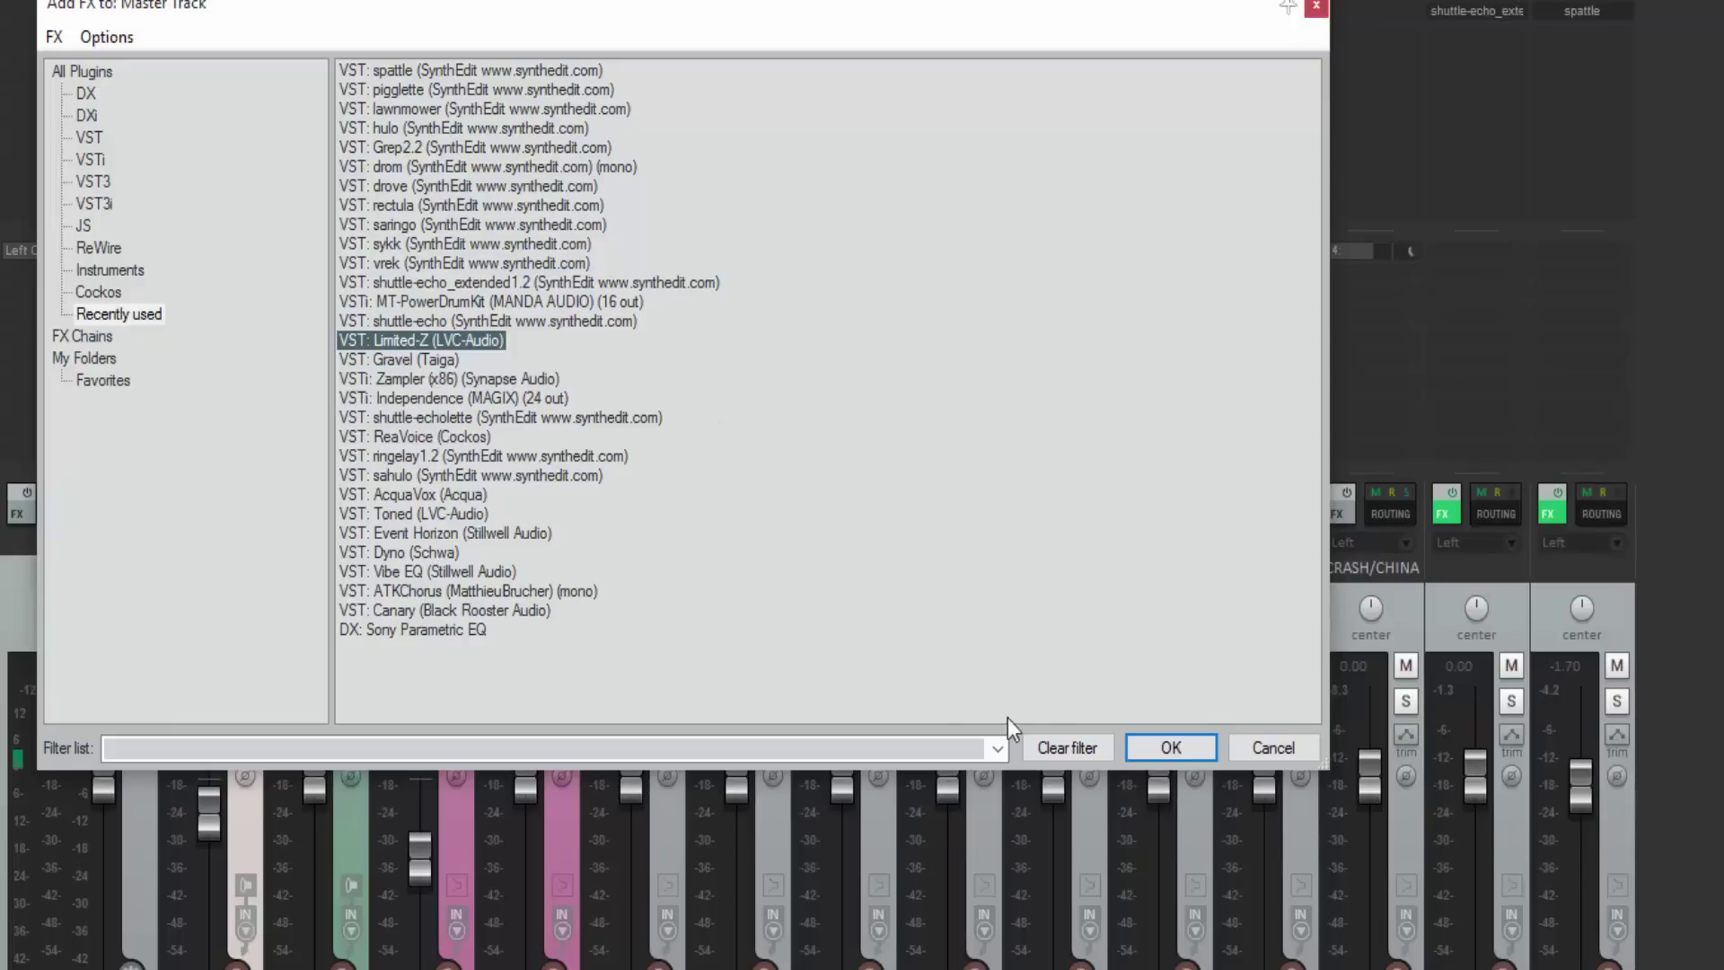
pyautogui.click(1170, 748)
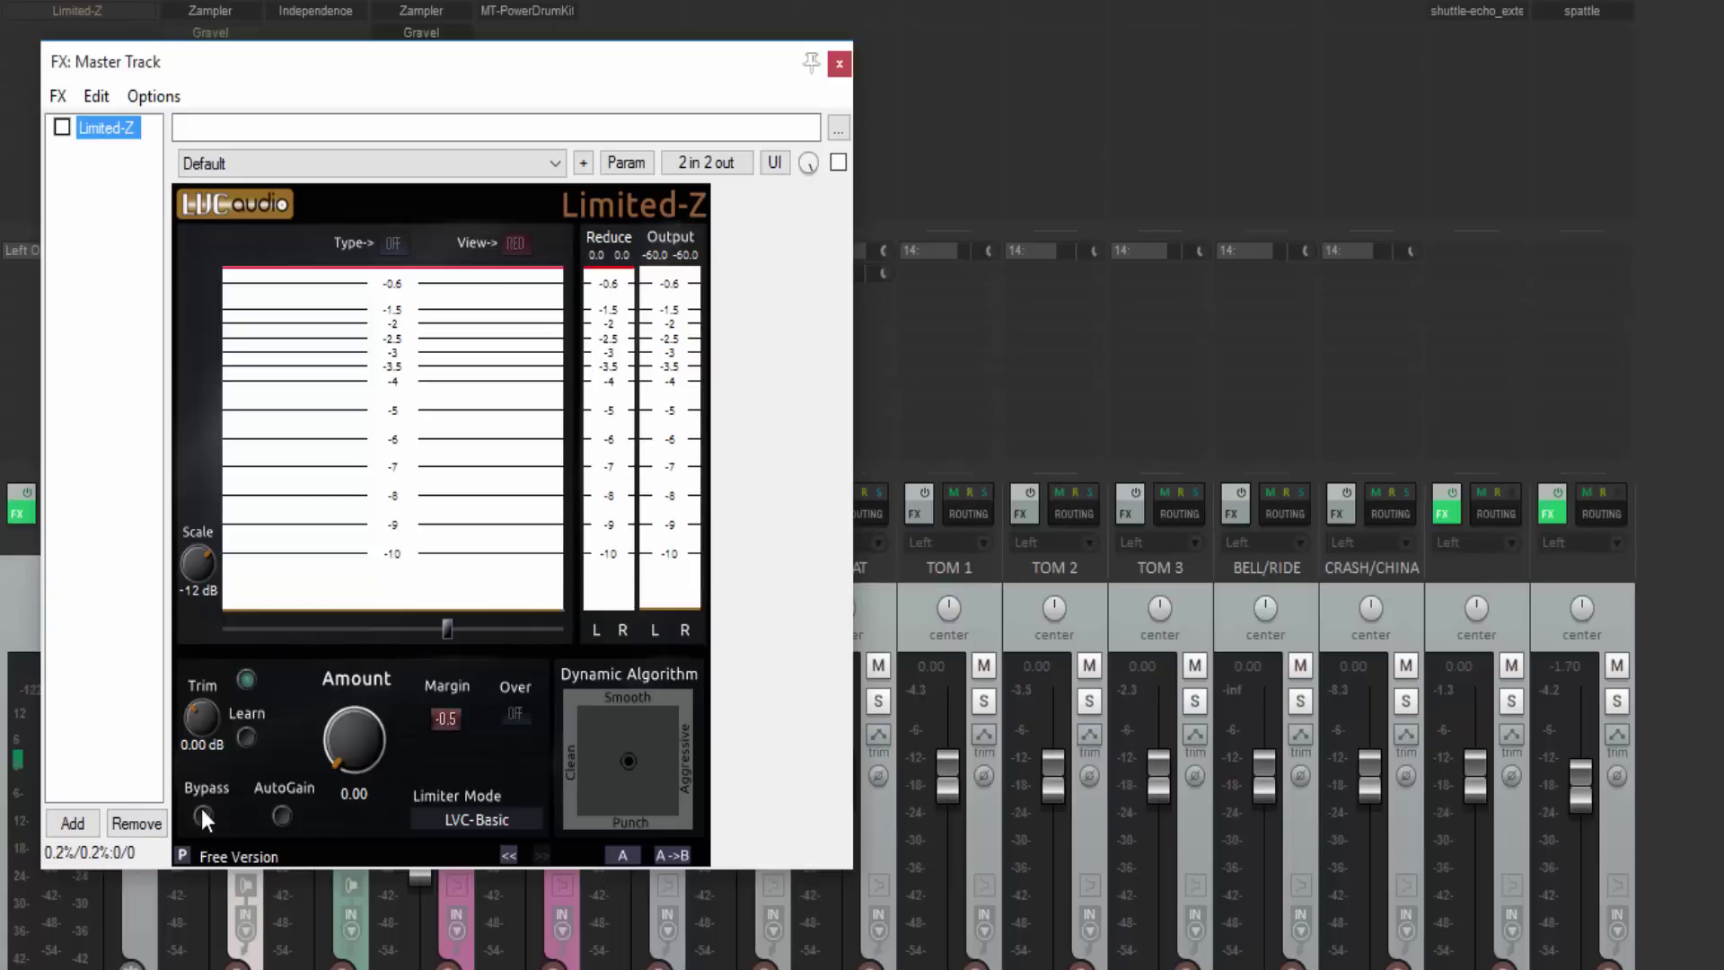
# Start playback, set Limited-Z's trim to -2.36 dB and change its scale to -13 dB.
pyautogui.press('space')
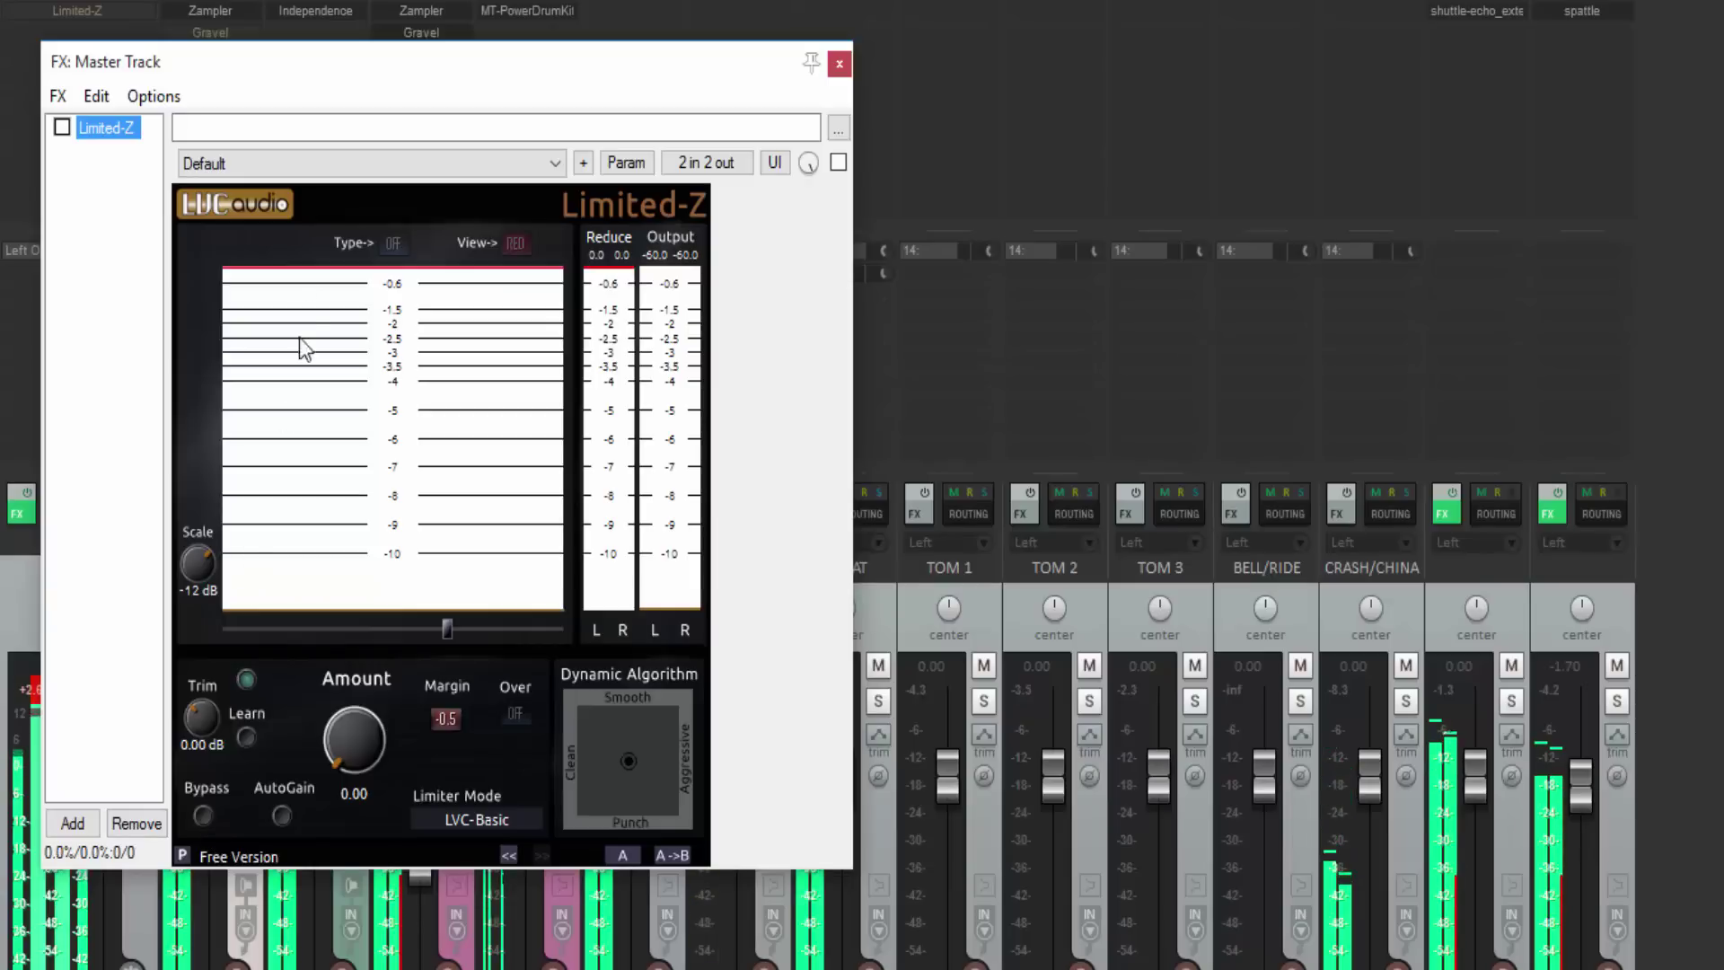
pyautogui.moveTo(323, 72); pyautogui.dragTo(675, 59)
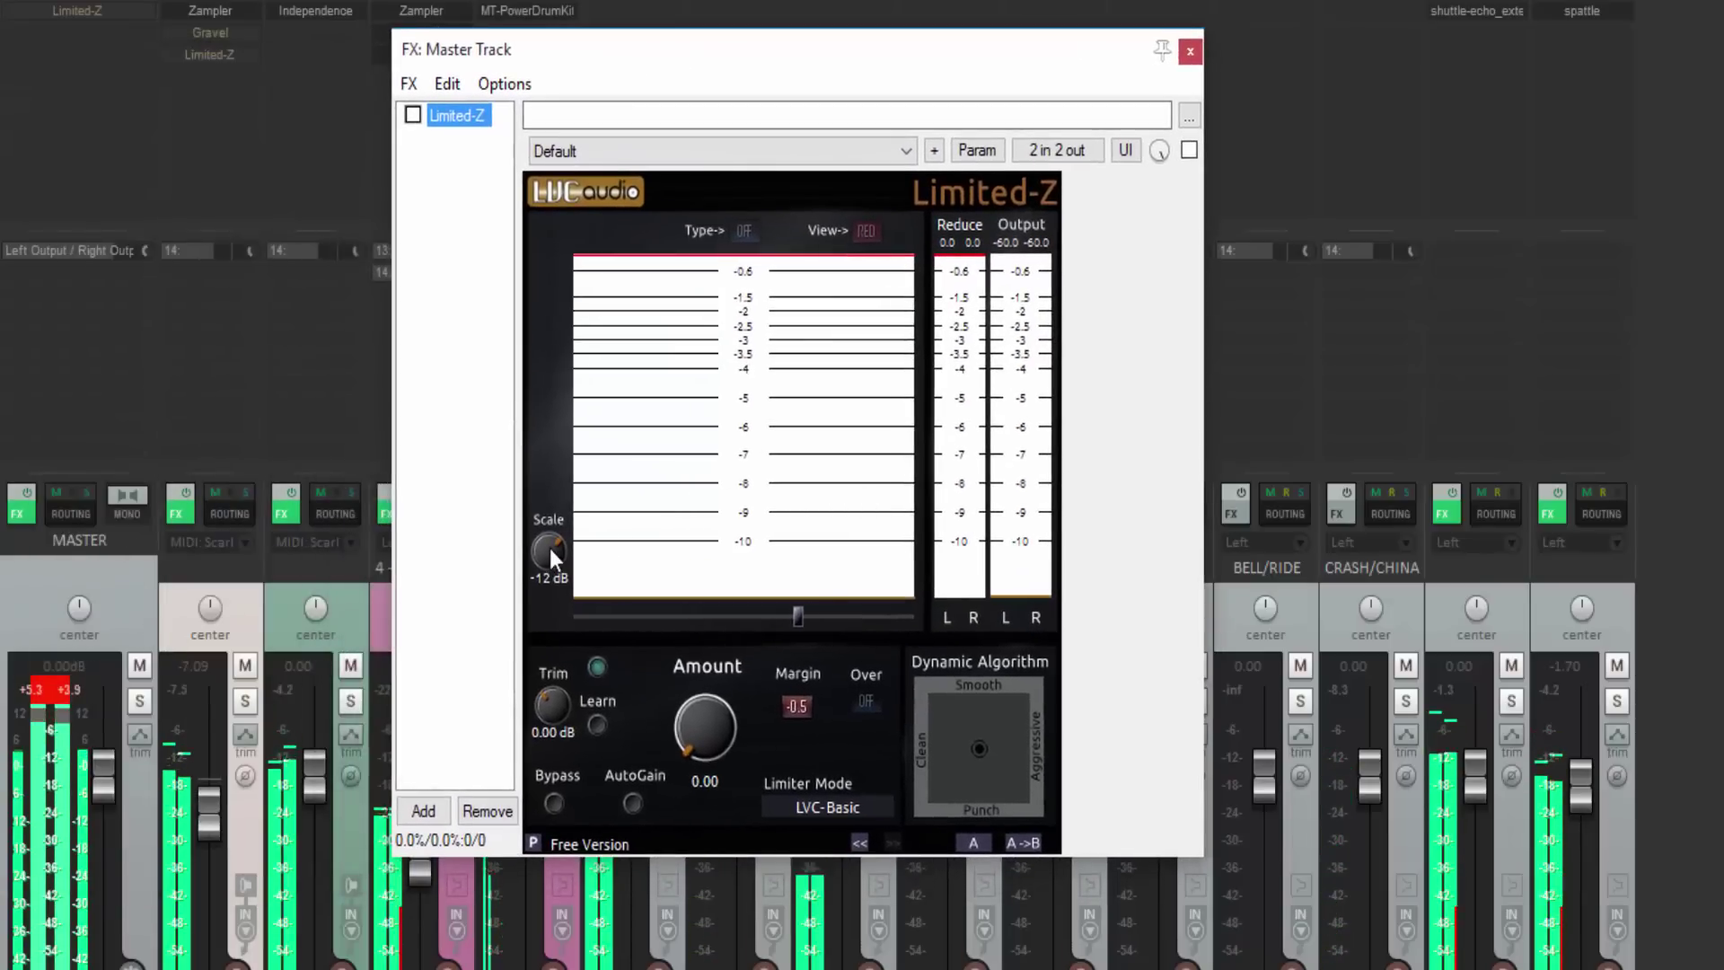
pyautogui.moveTo(544, 704); pyautogui.dragTo(548, 720)
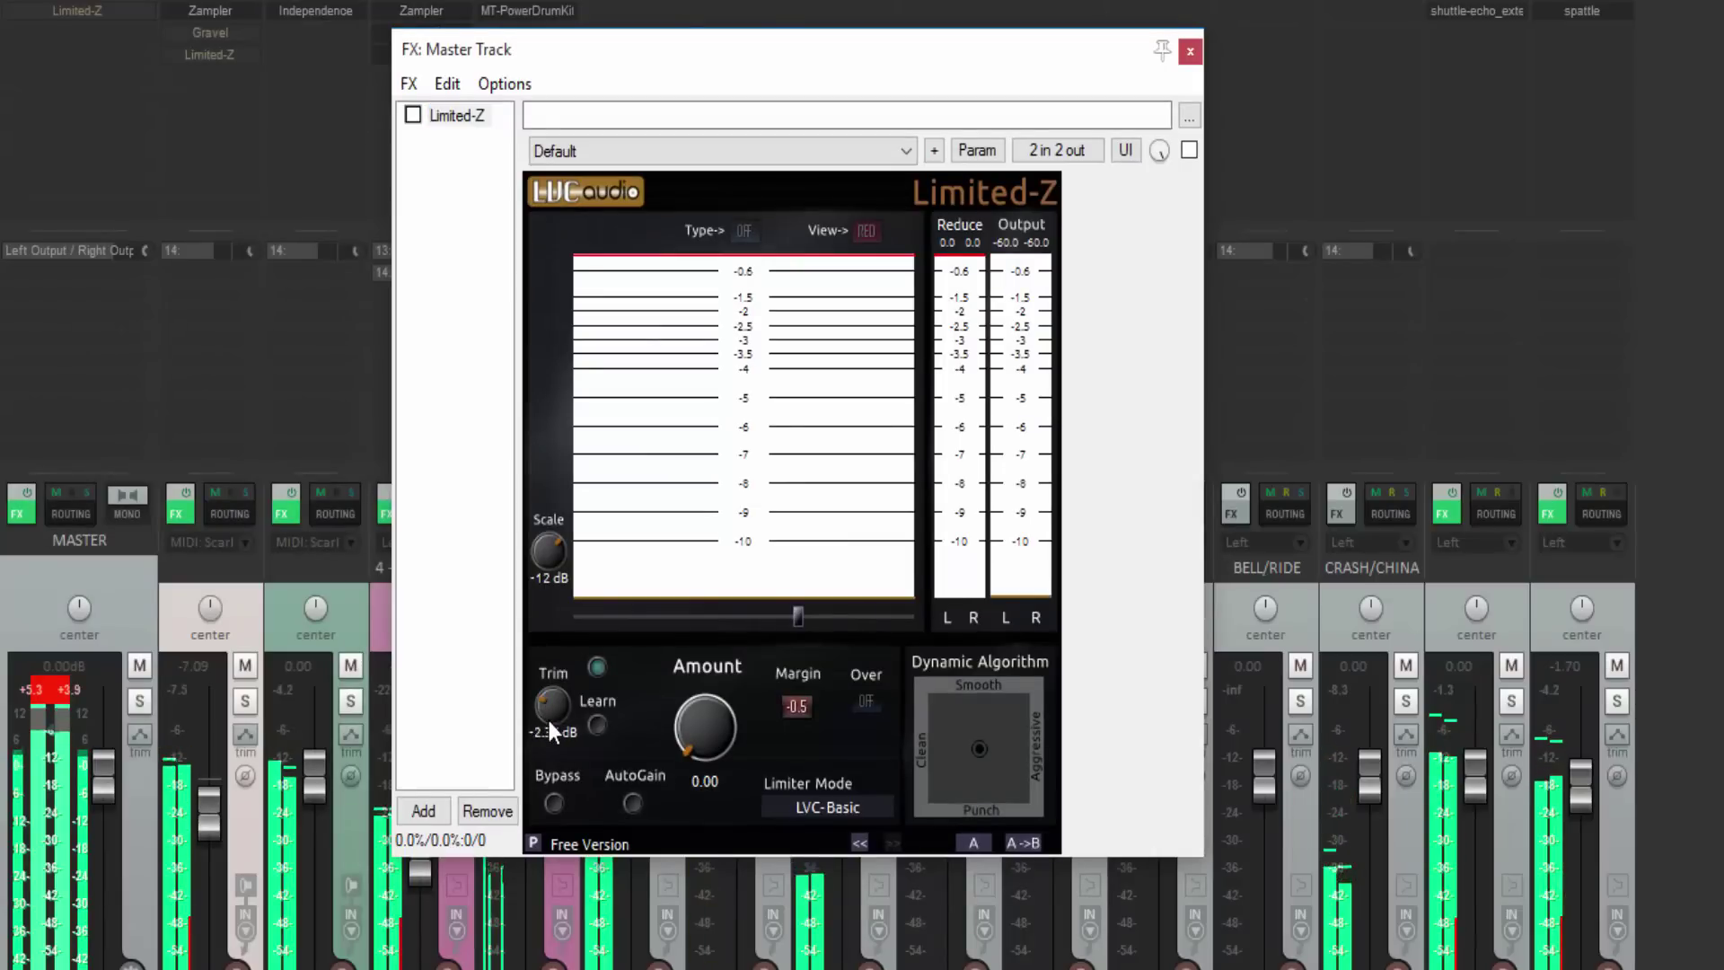
pyautogui.moveTo(547, 553)
pyautogui.mouseDown()
pyautogui.moveTo(571, 610)
pyautogui.moveTo(558, 557)
pyautogui.mouseUp()
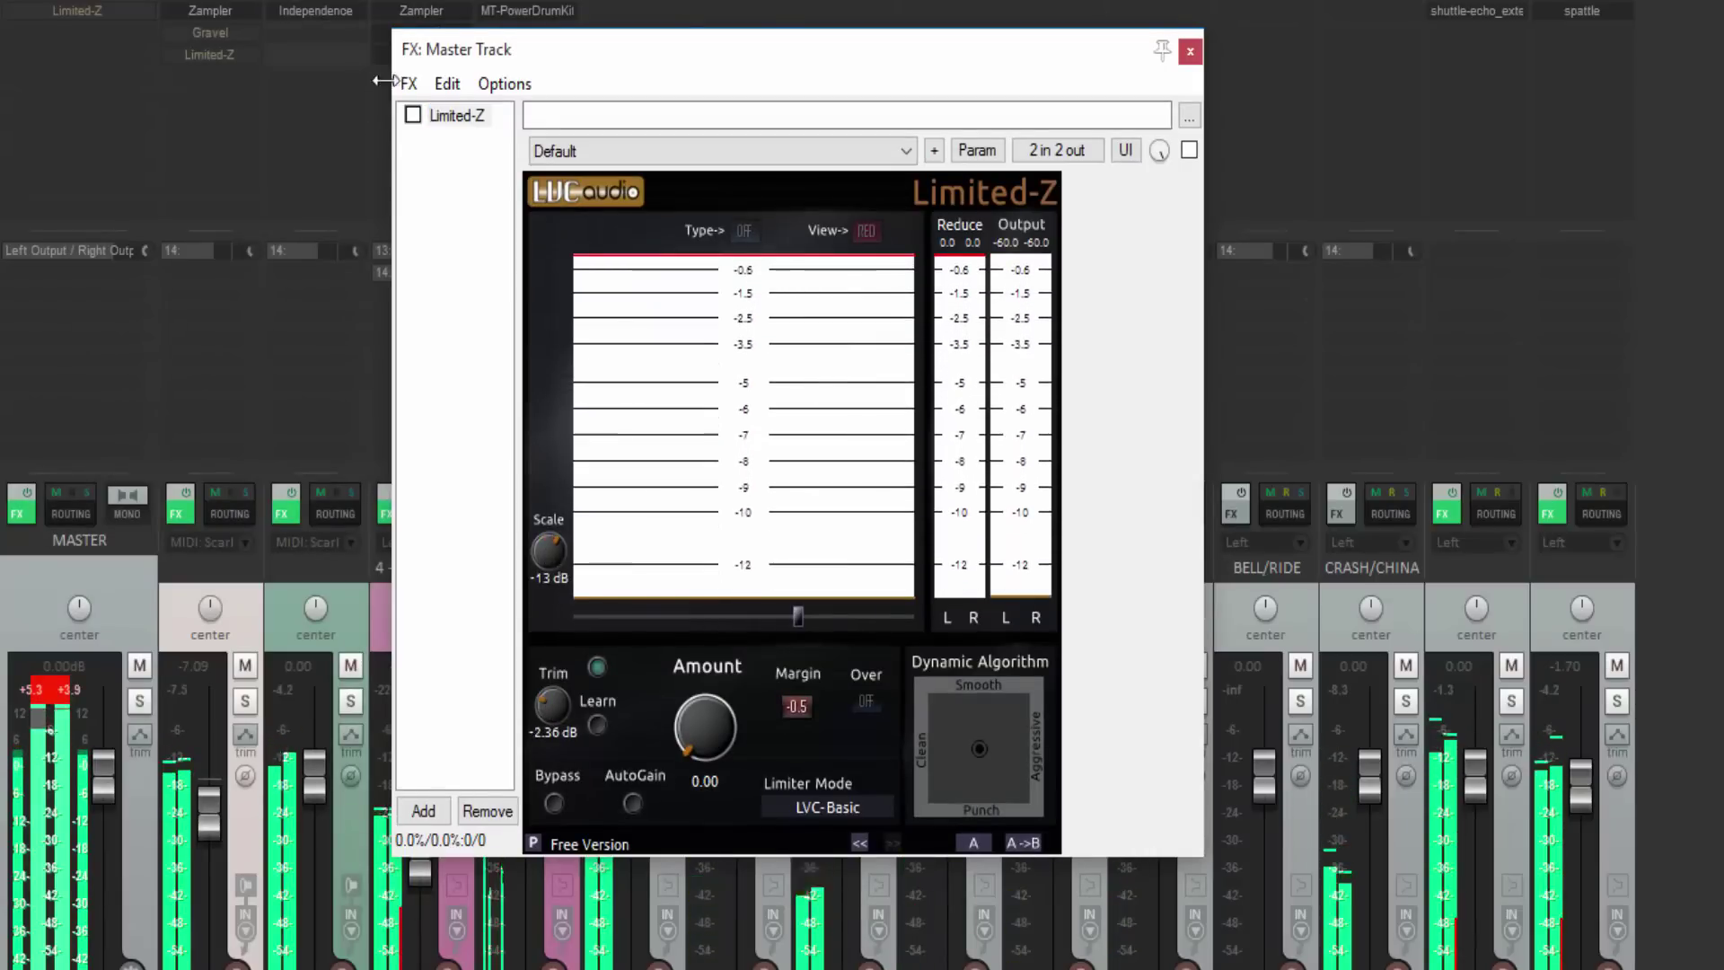
# Enable Limited-Z on the master track and clear the master's clip indicators.
pyautogui.click(417, 118)
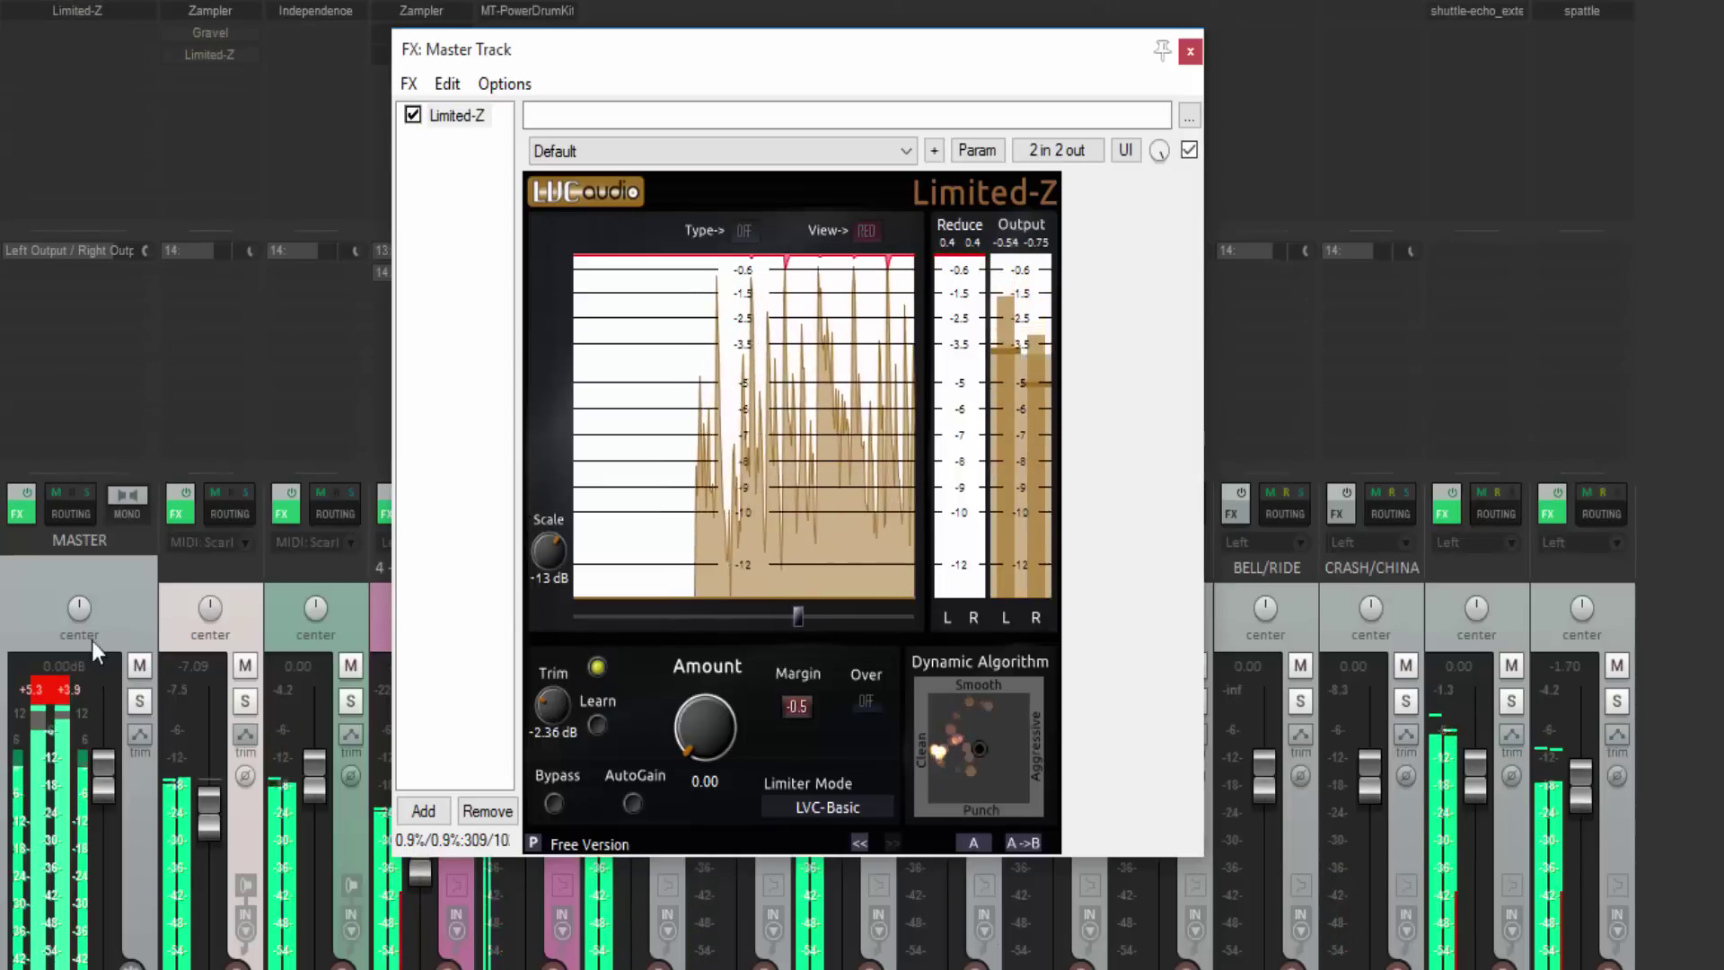
pyautogui.click(70, 684)
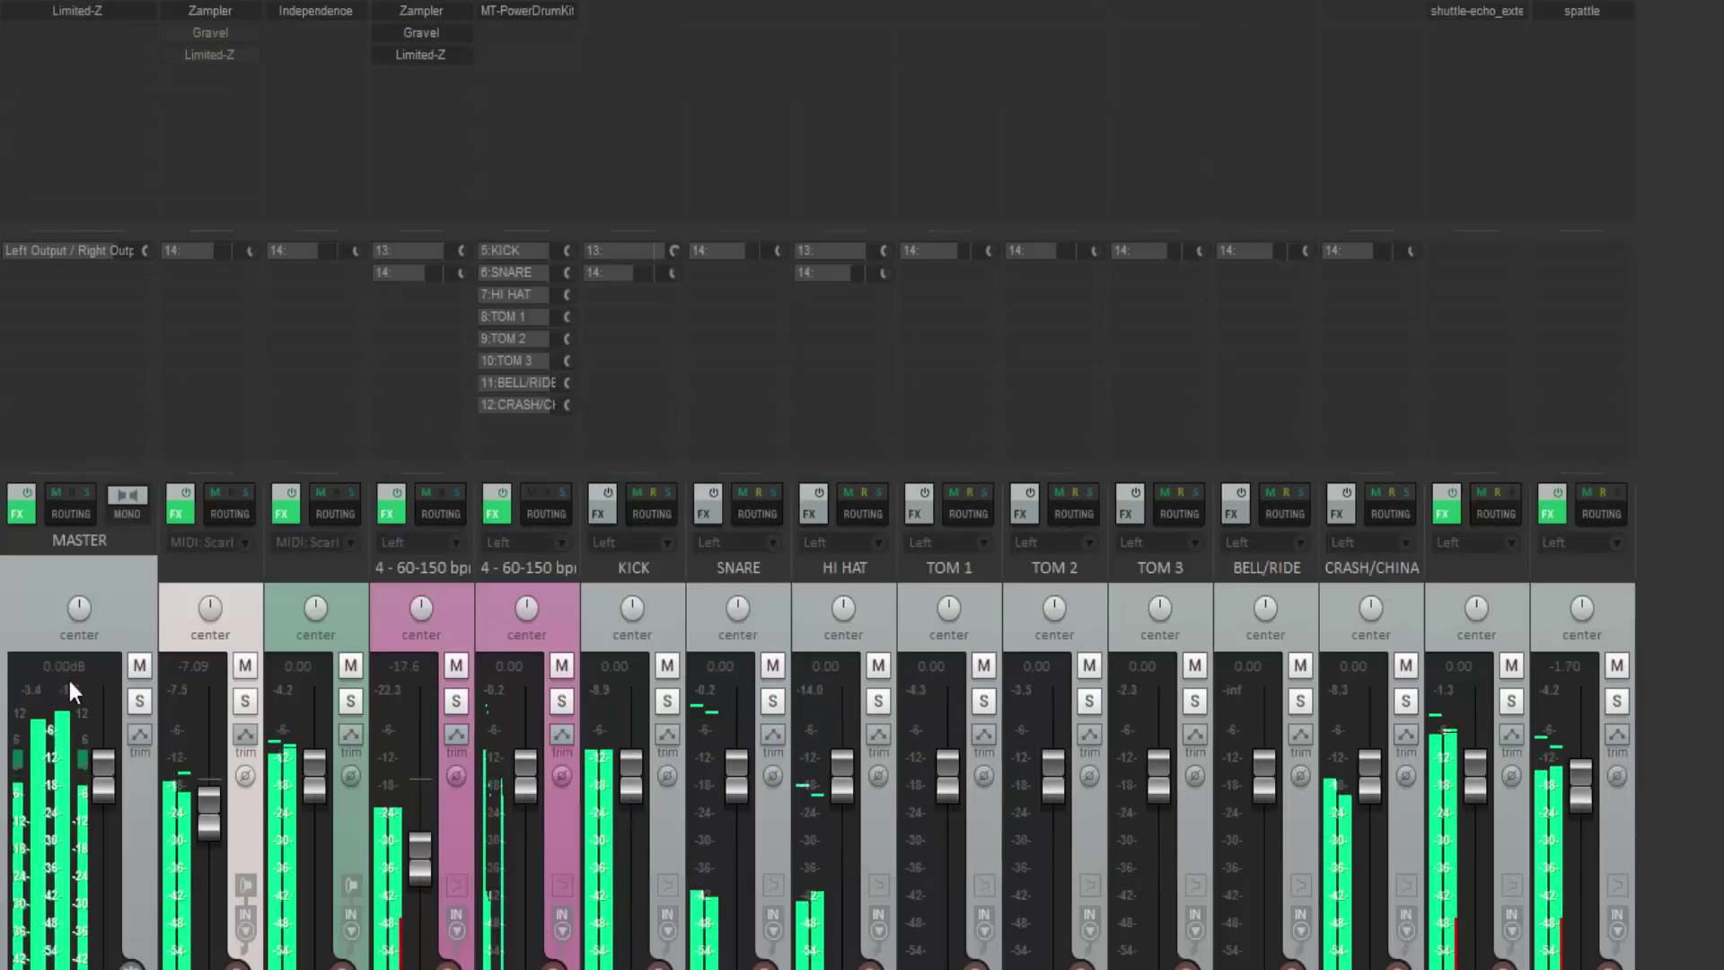
pyautogui.click(22, 517)
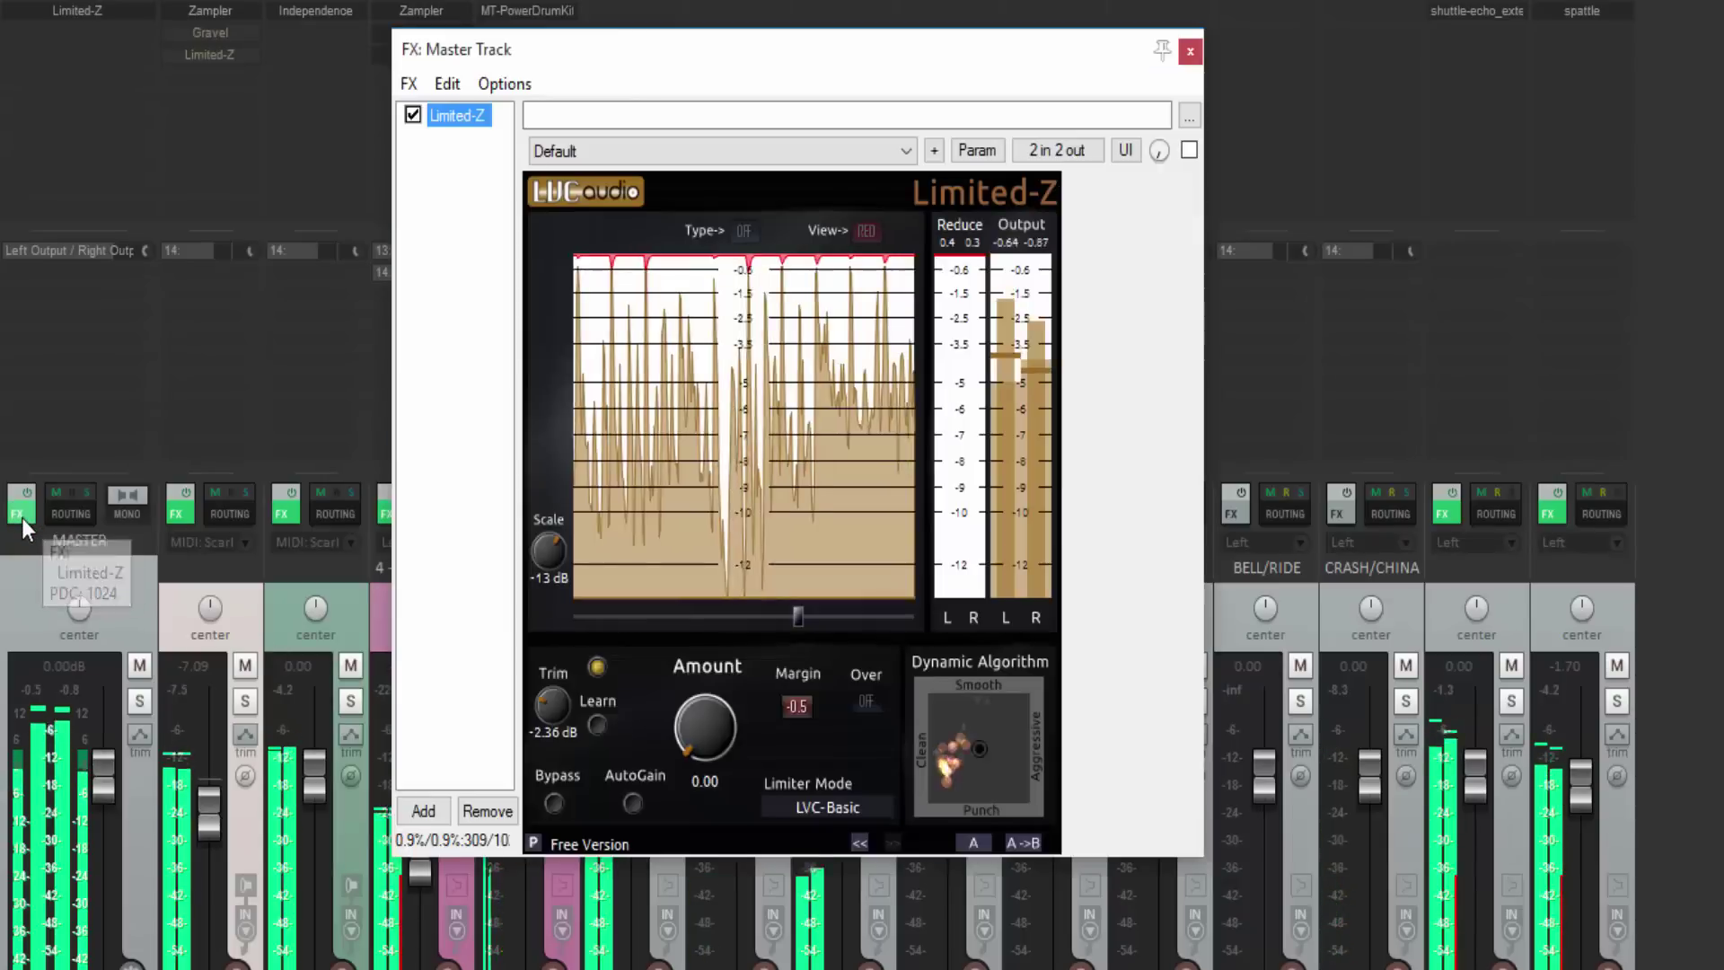
# Raise Limited-Z's trim to 1.07 dB and lower the slider beneath its graph to about a third.
pyautogui.moveTo(737, 47); pyautogui.dragTo(892, 20)
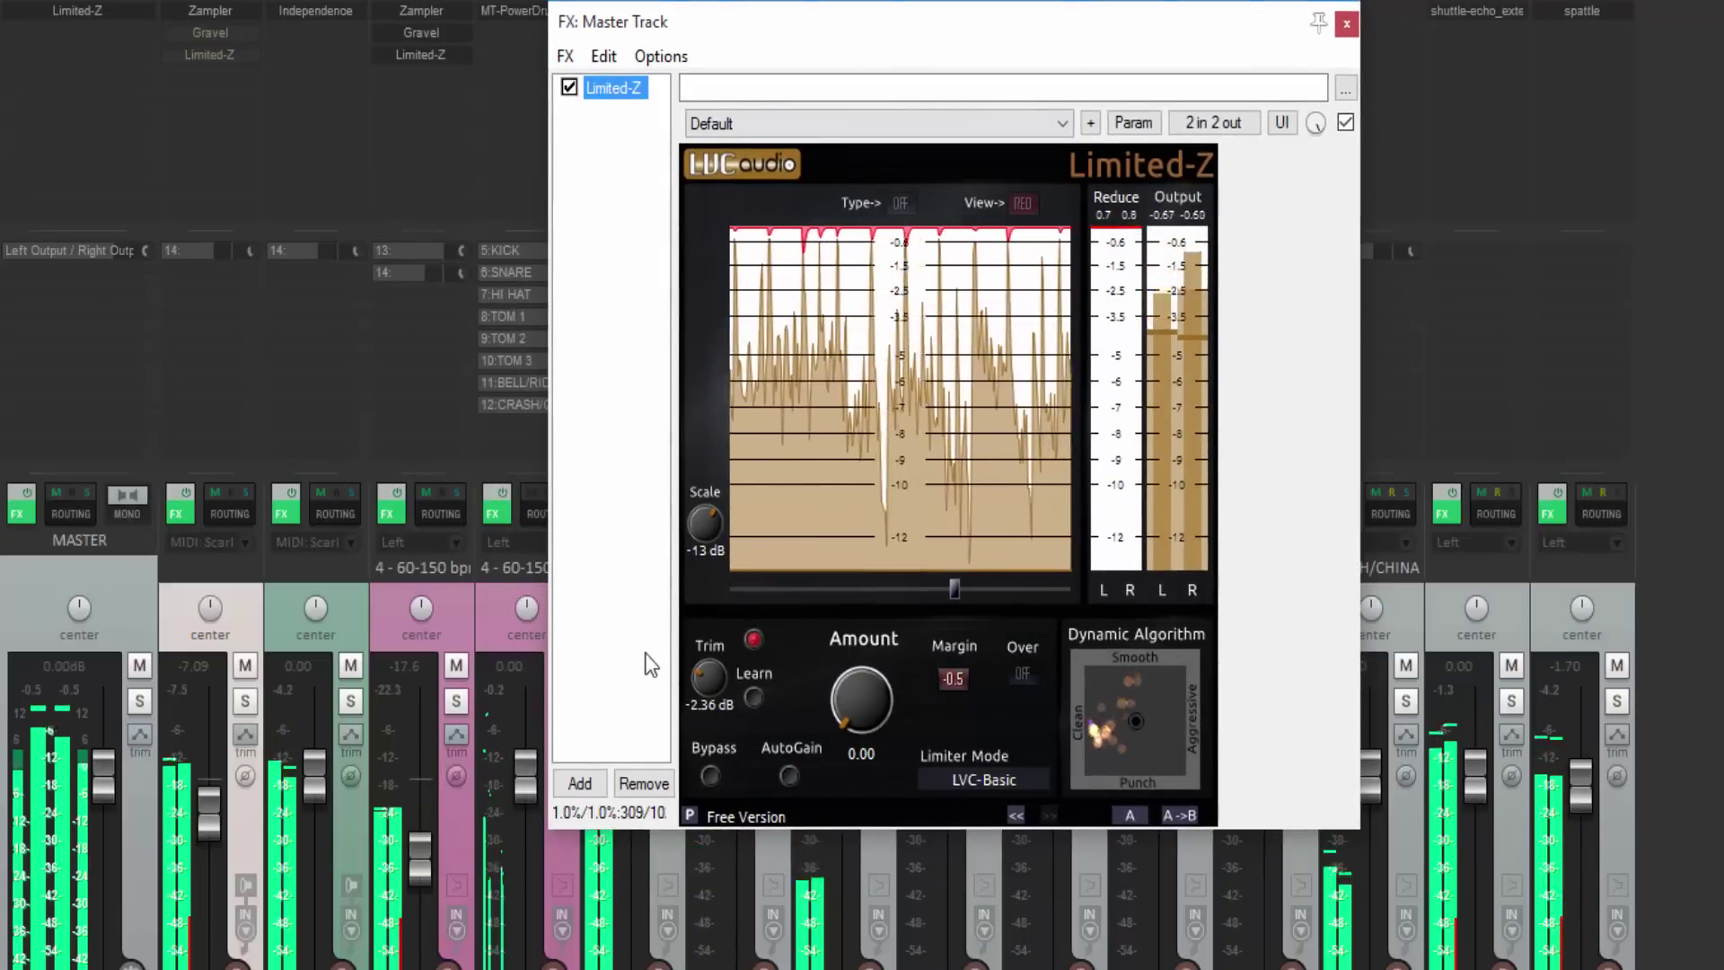
pyautogui.moveTo(709, 684); pyautogui.dragTo(705, 662)
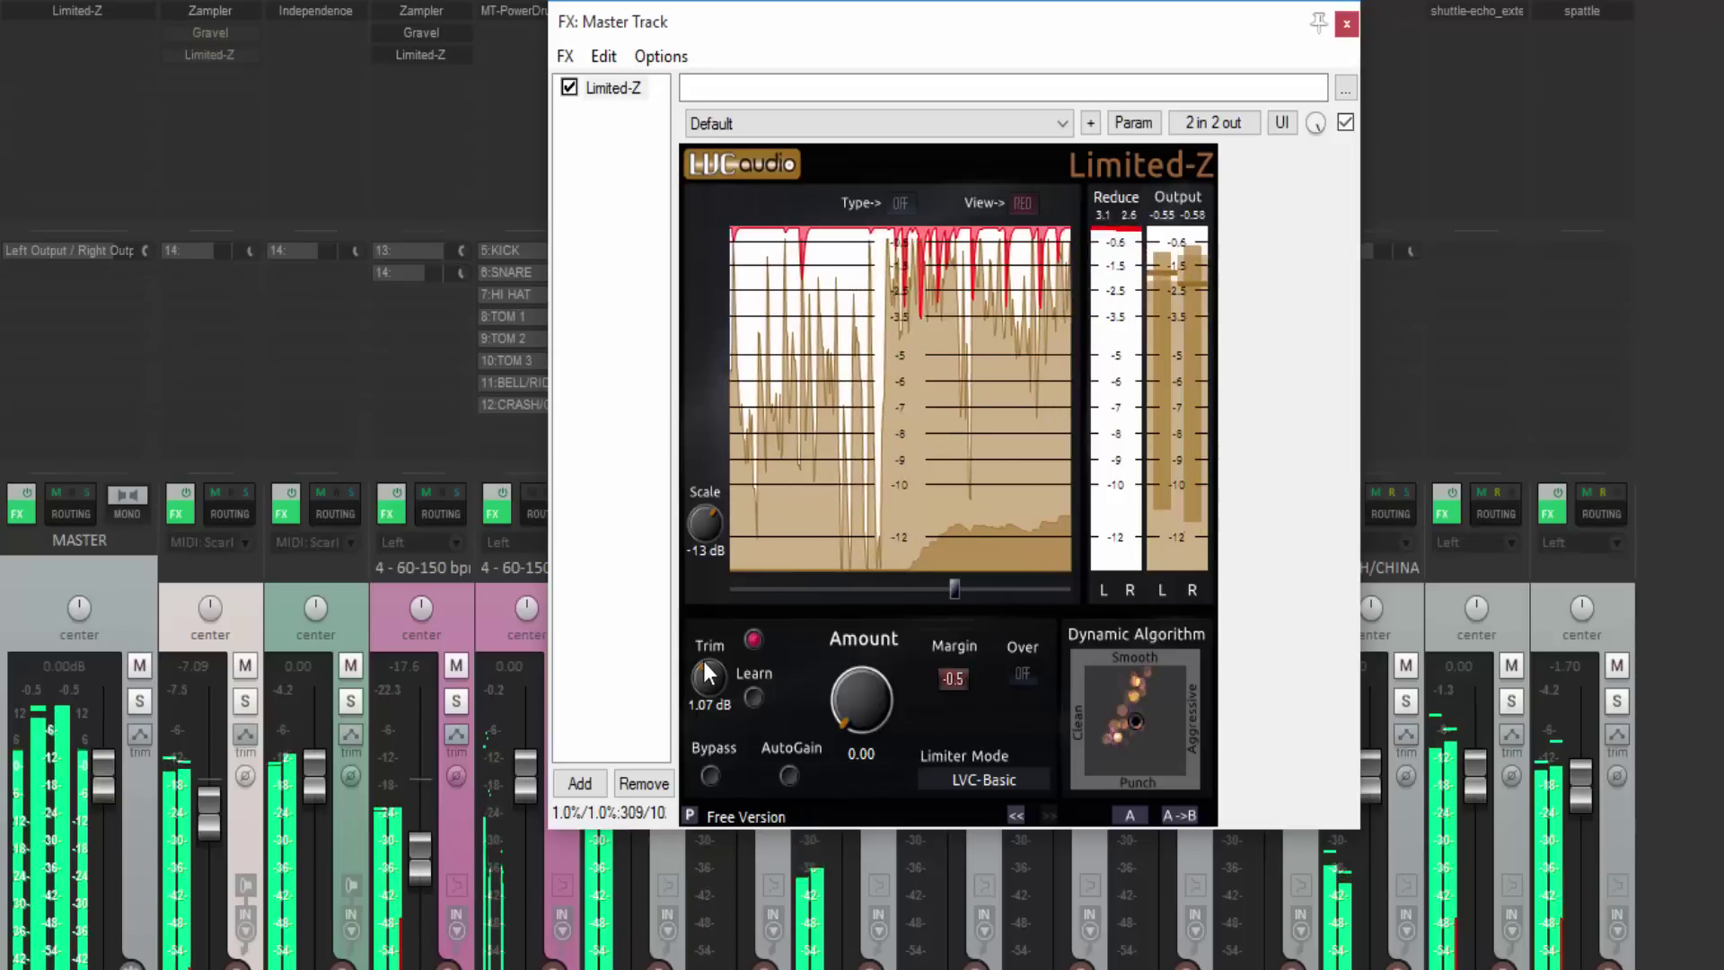
pyautogui.moveTo(955, 589); pyautogui.dragTo(839, 593)
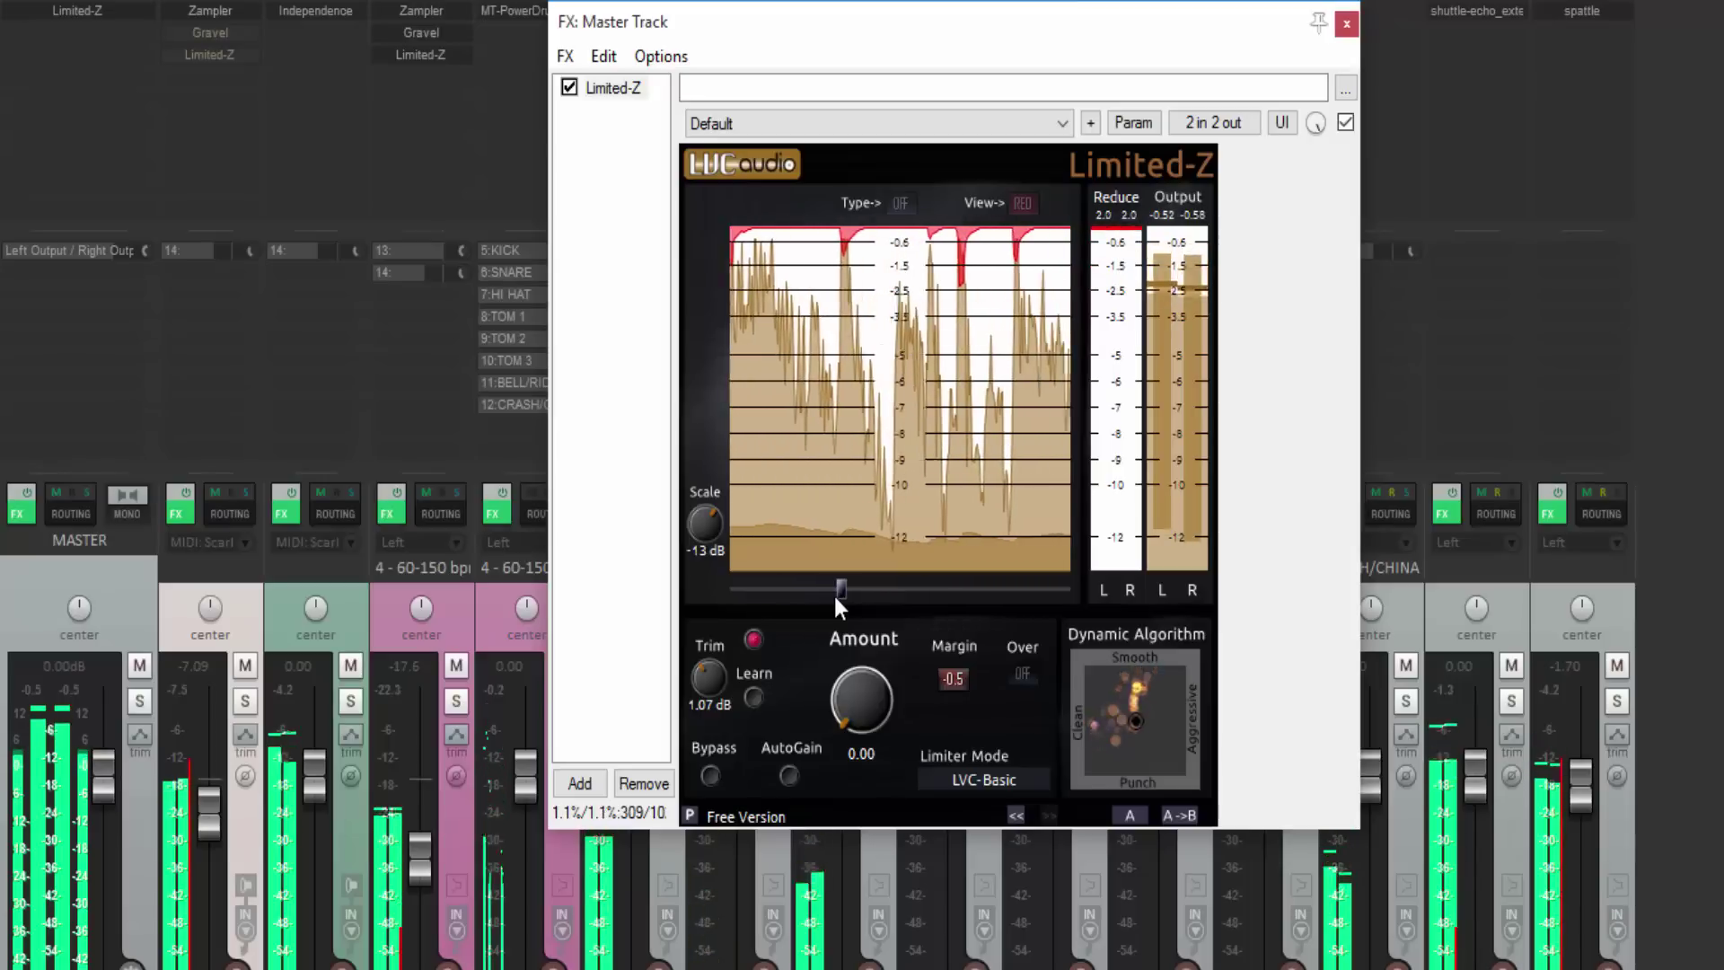
# Switch Limited-Z's limiter mode to Traditional, and close the master effects and the mixer.
pyautogui.click(997, 777)
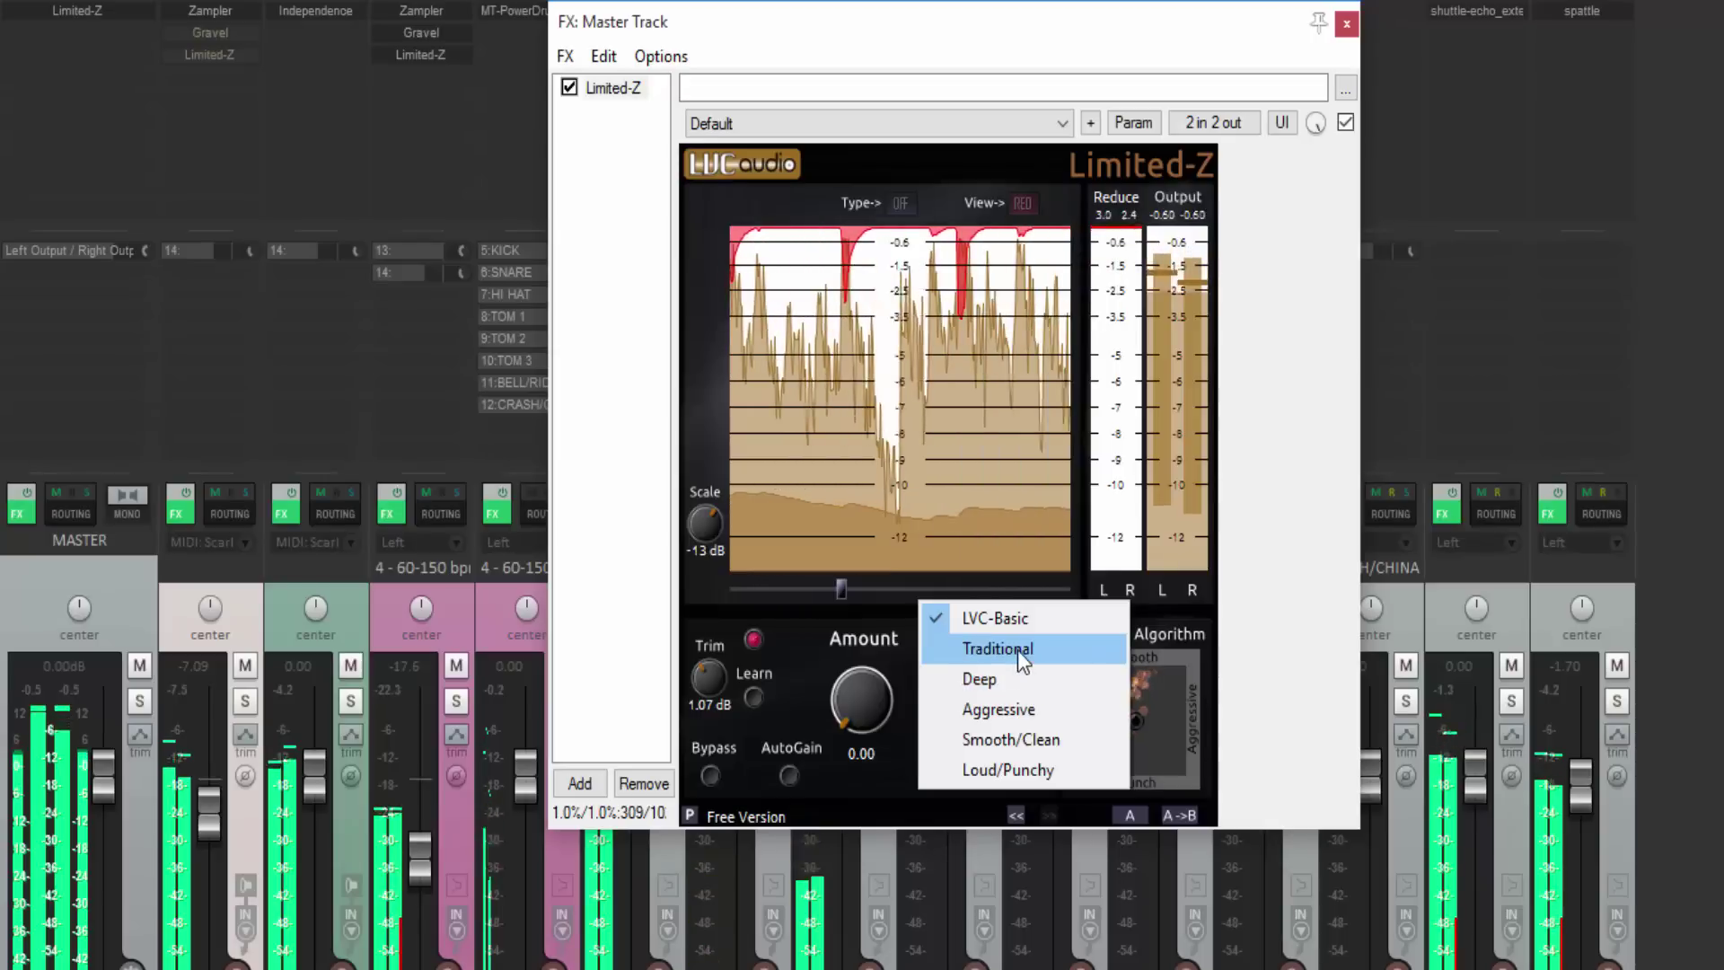
pyautogui.click(1017, 650)
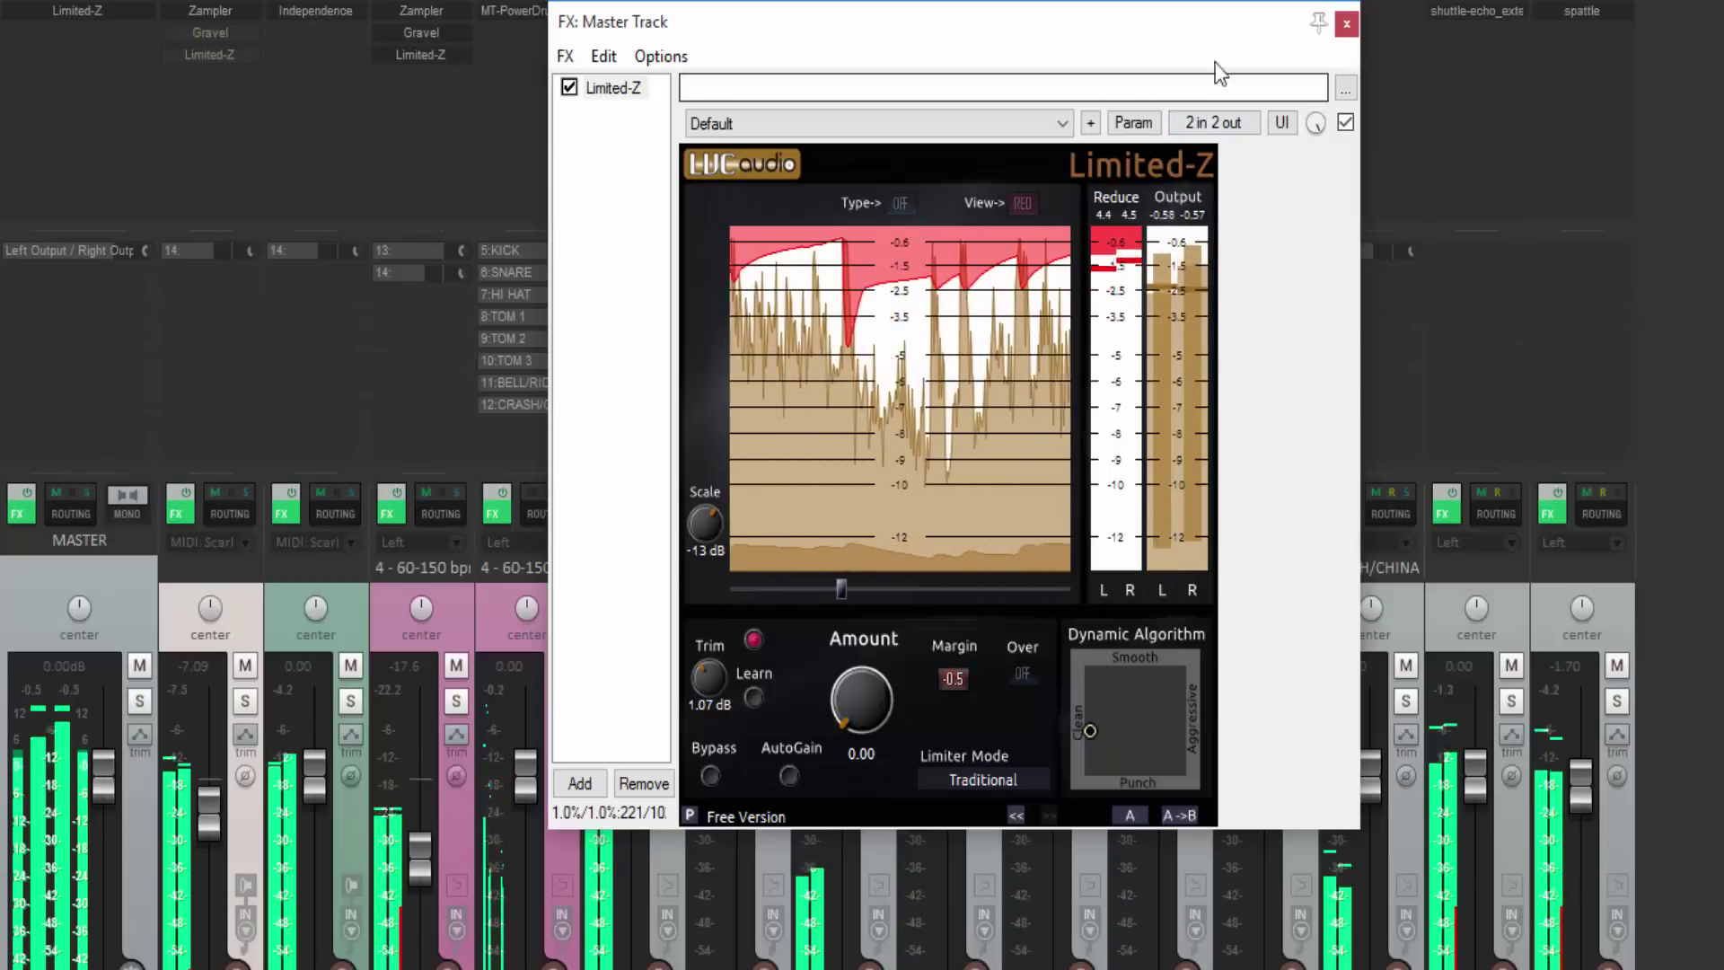
pyautogui.click(1346, 27)
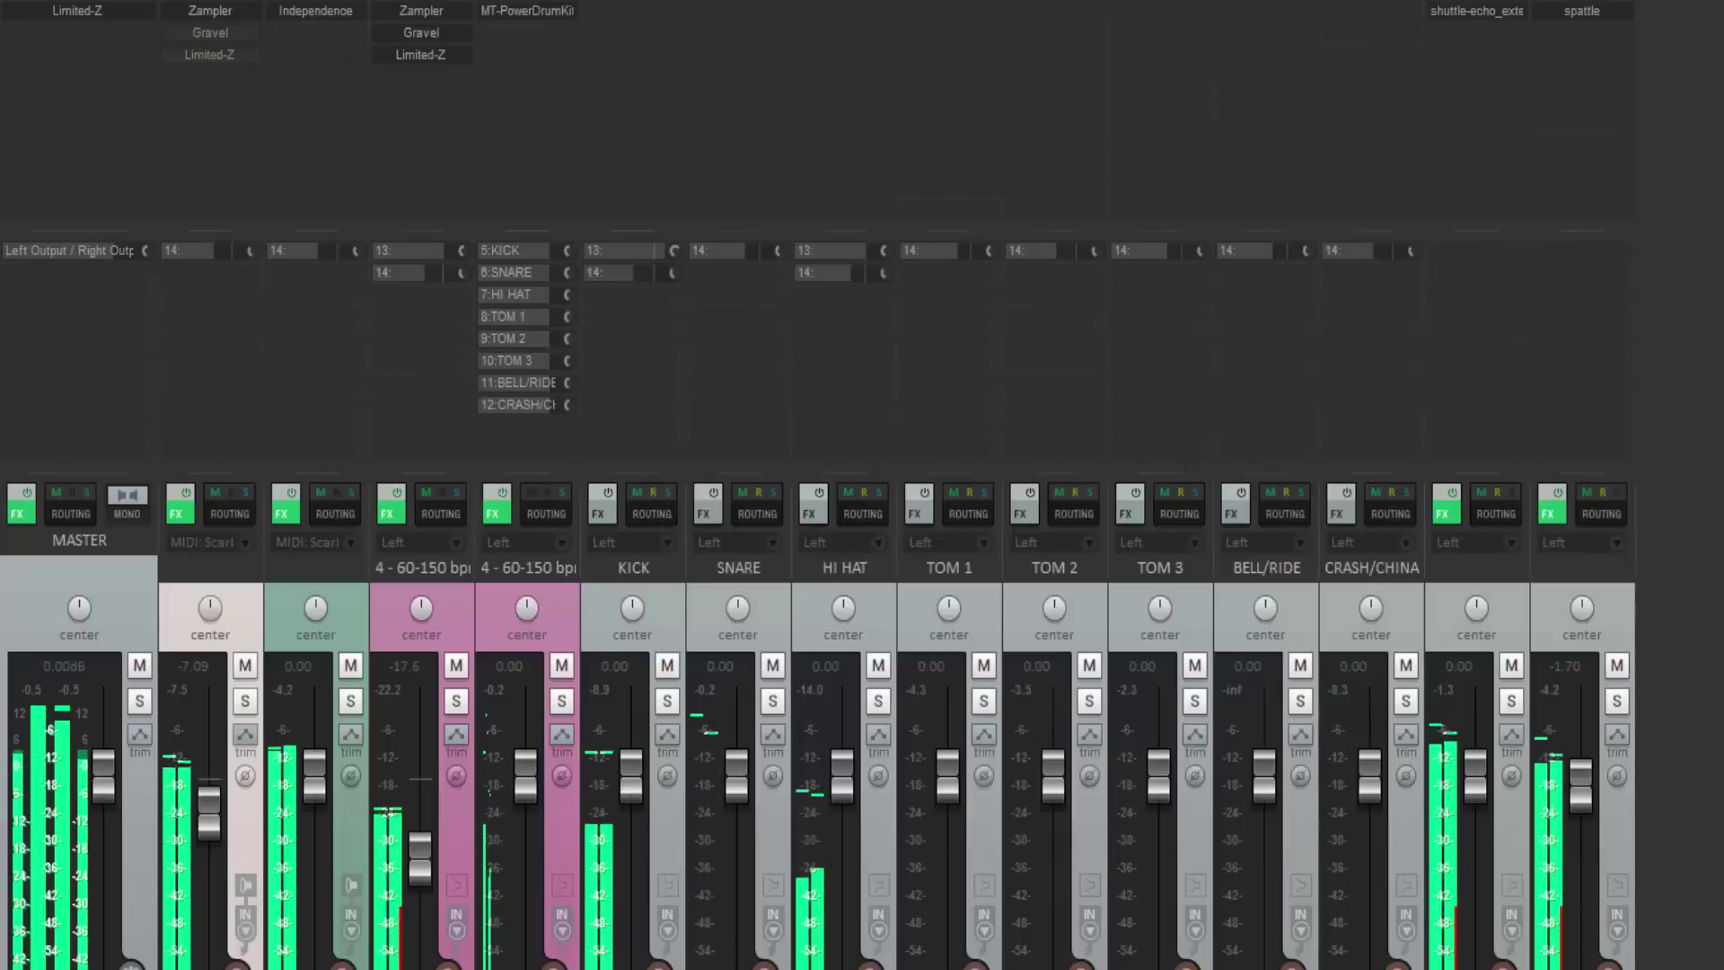
pyautogui.hotkey('ctrl', 'm')
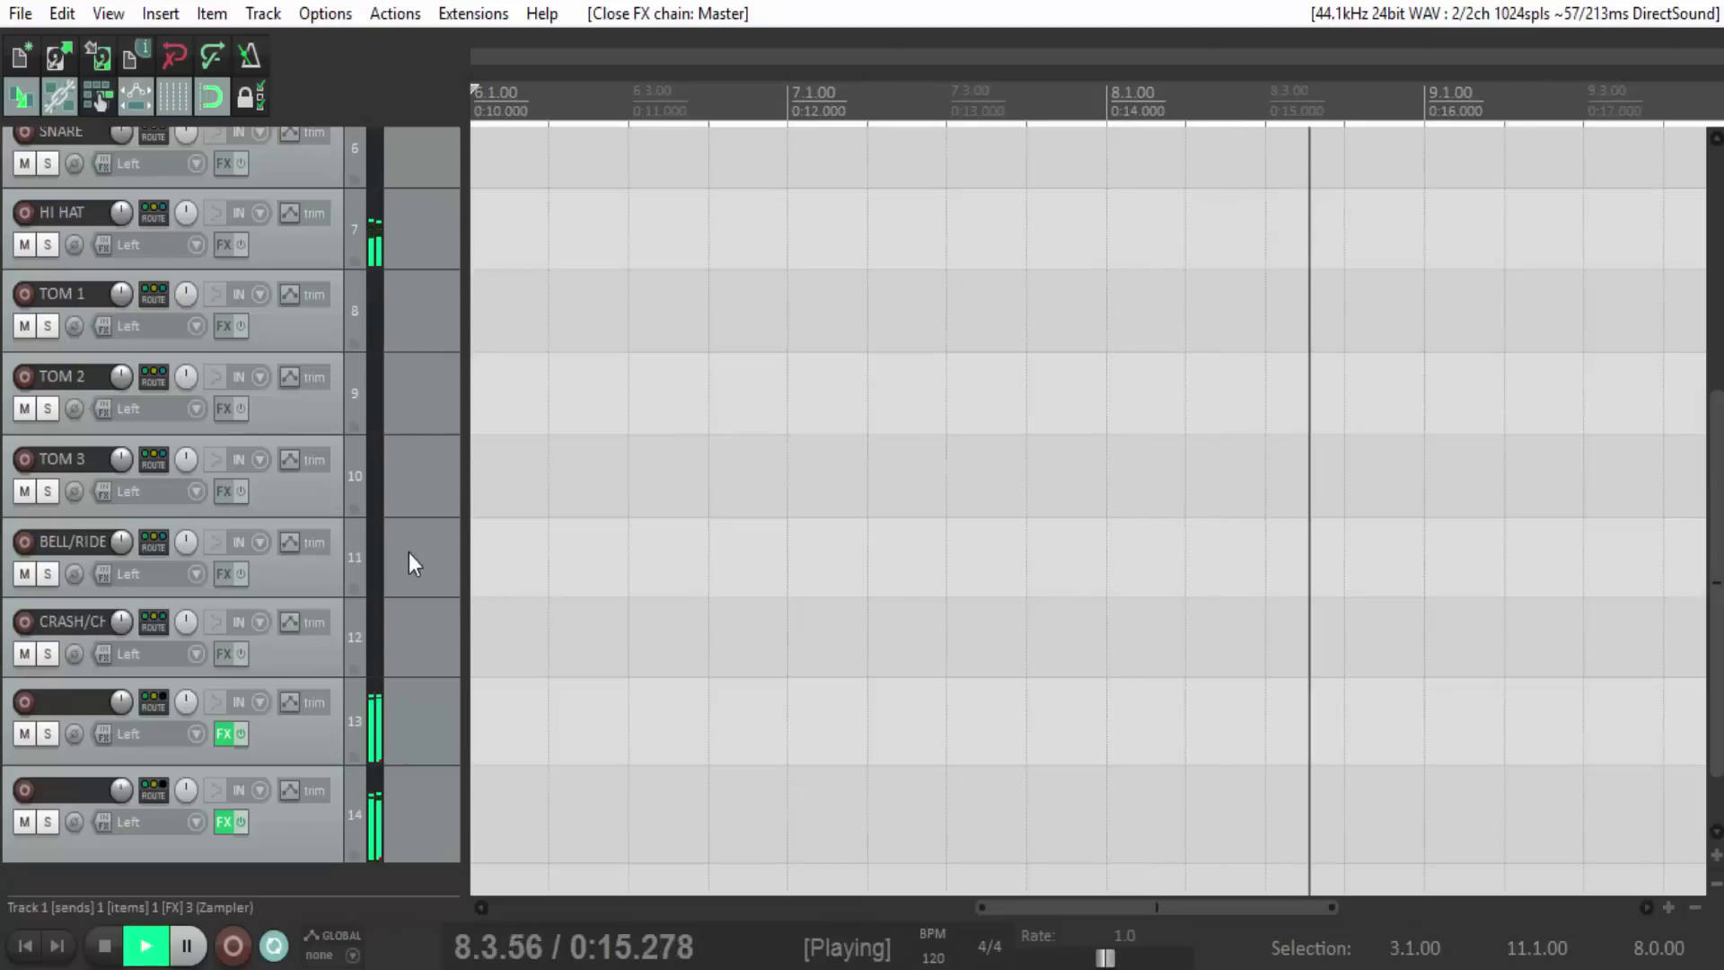
# Lower the volume of track 2 to about -4.6 dB.
pyautogui.scroll(5, 408, 552)
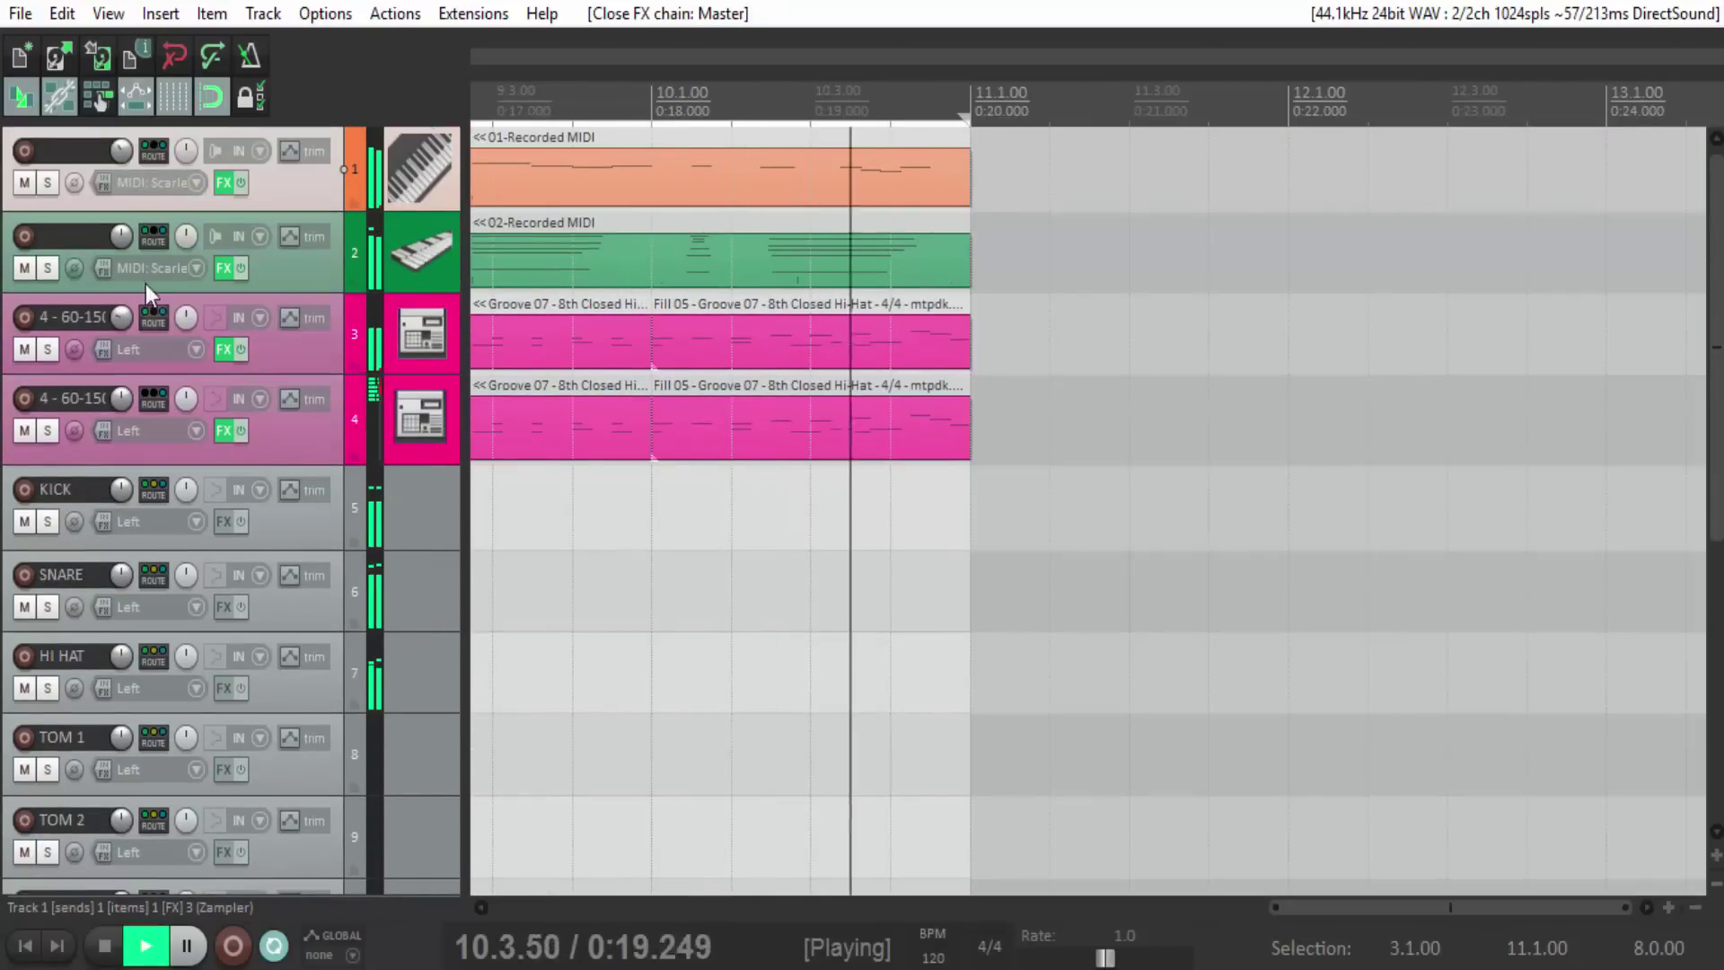
pyautogui.moveTo(120, 236)
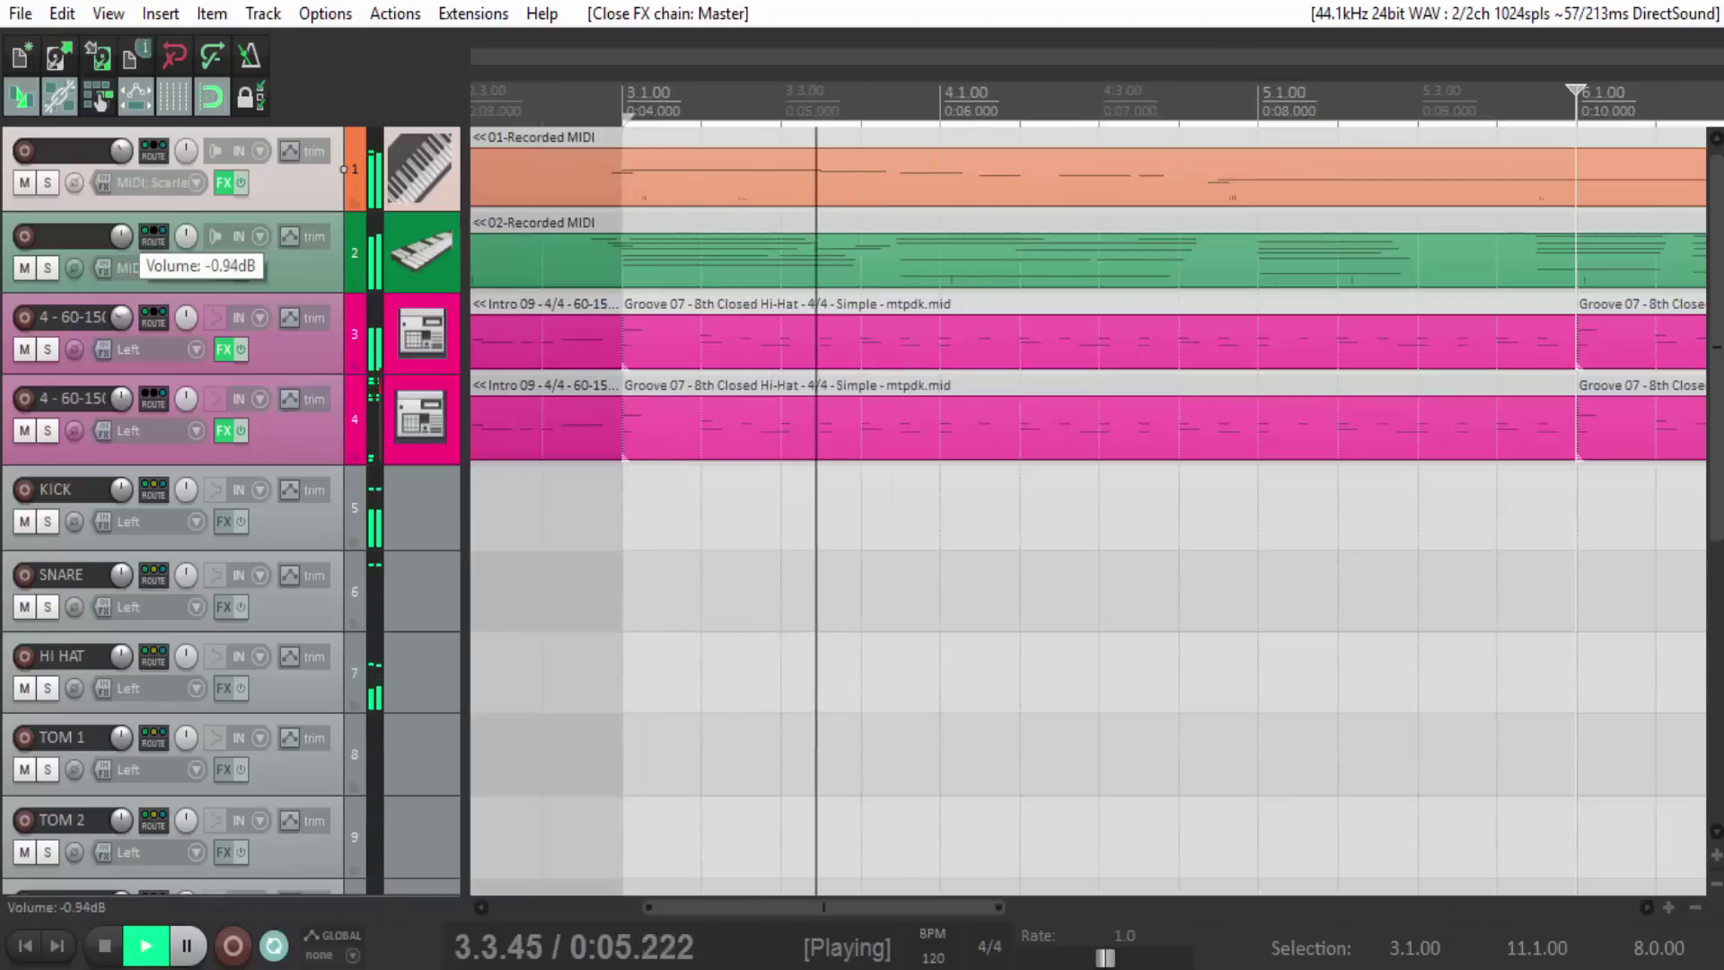
pyautogui.scroll(-4, 119, 235)
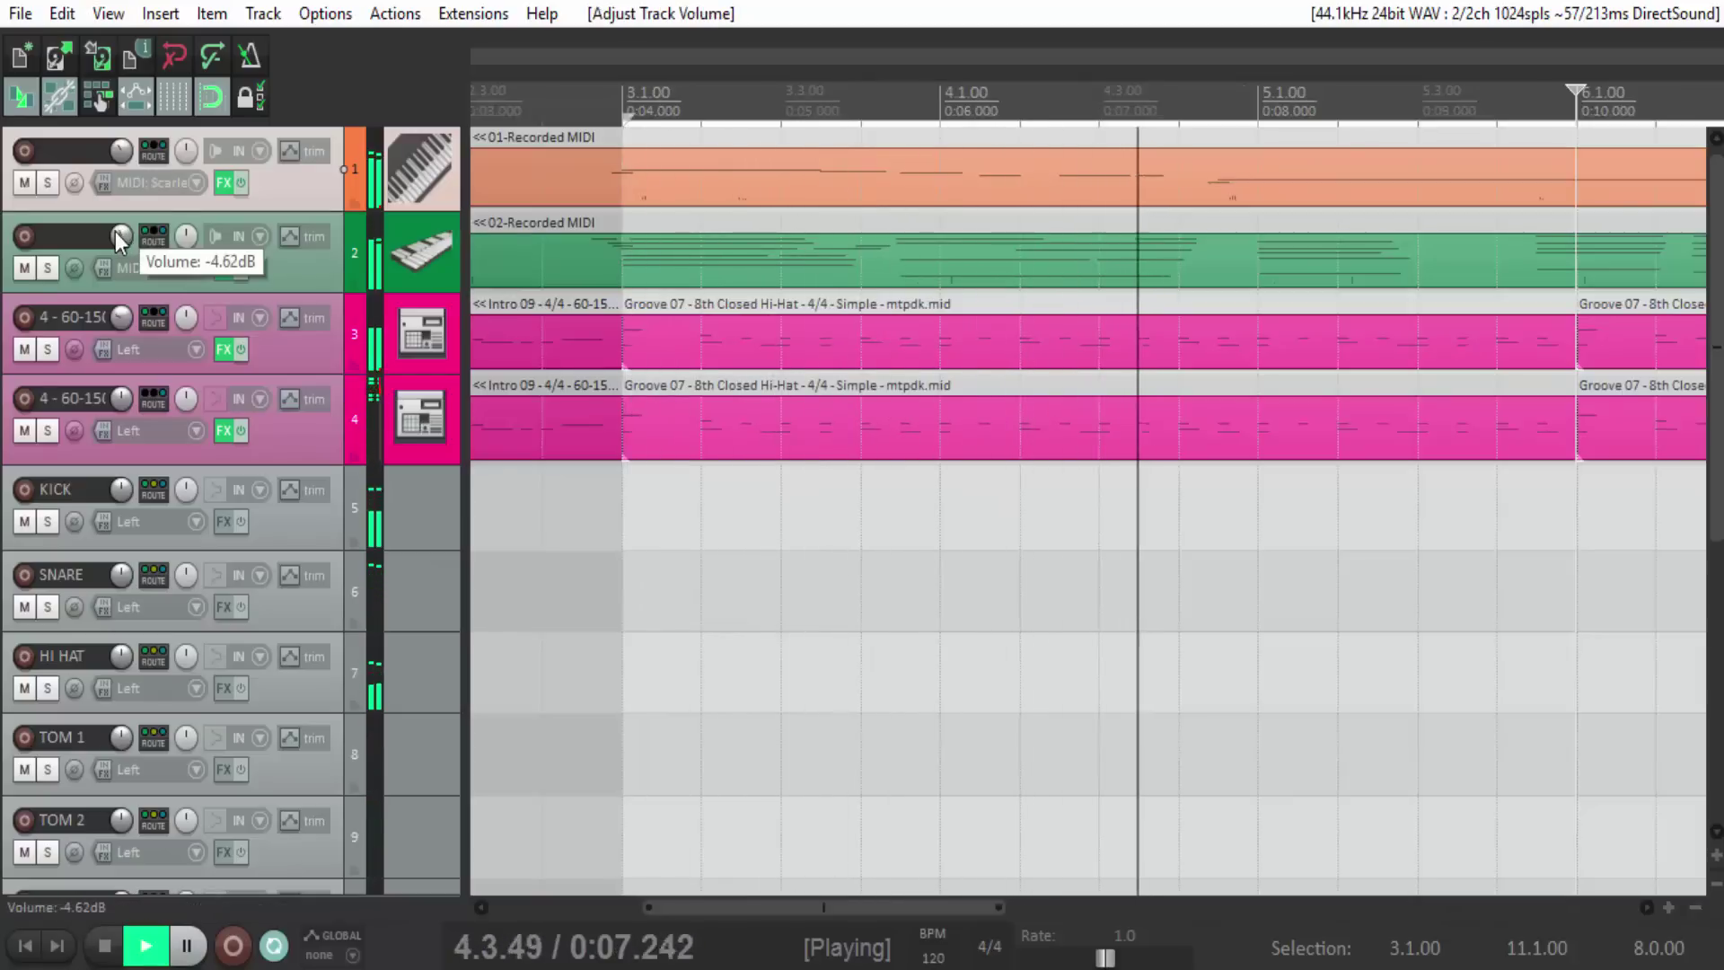
pyautogui.scroll(2, 119, 238)
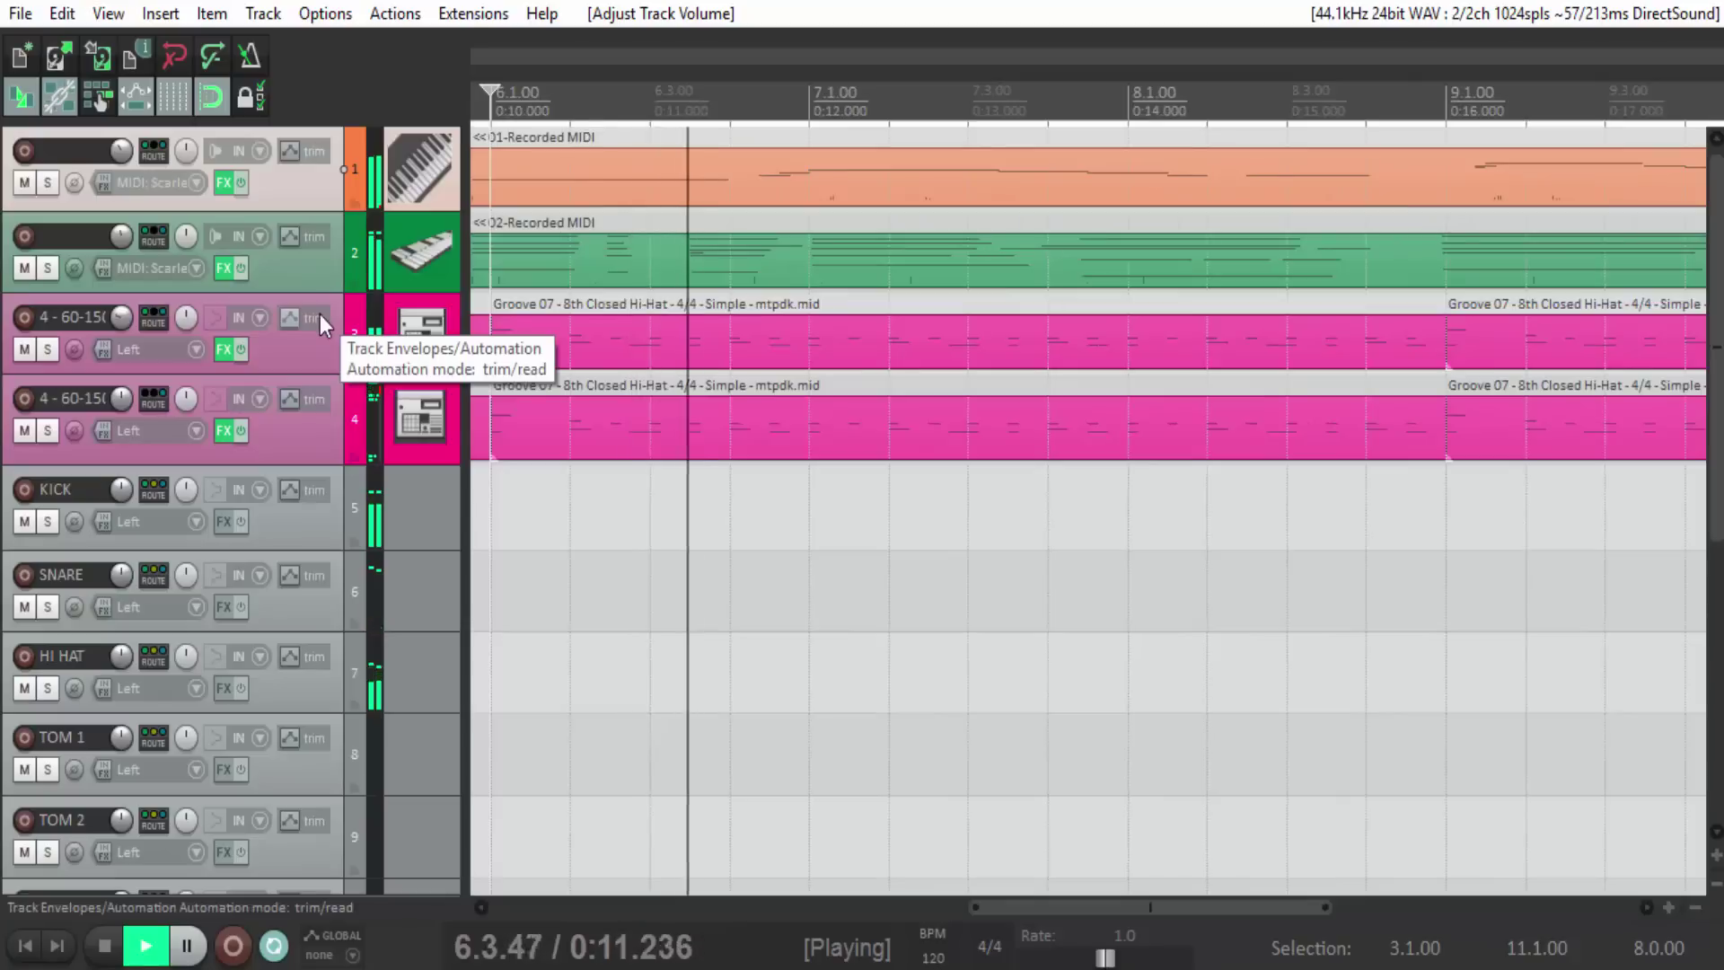
# Mute and unmute track 13 to compare the mix without its Shuttle-Echo, and stop playback.
pyautogui.scroll(-5, 635, 520)
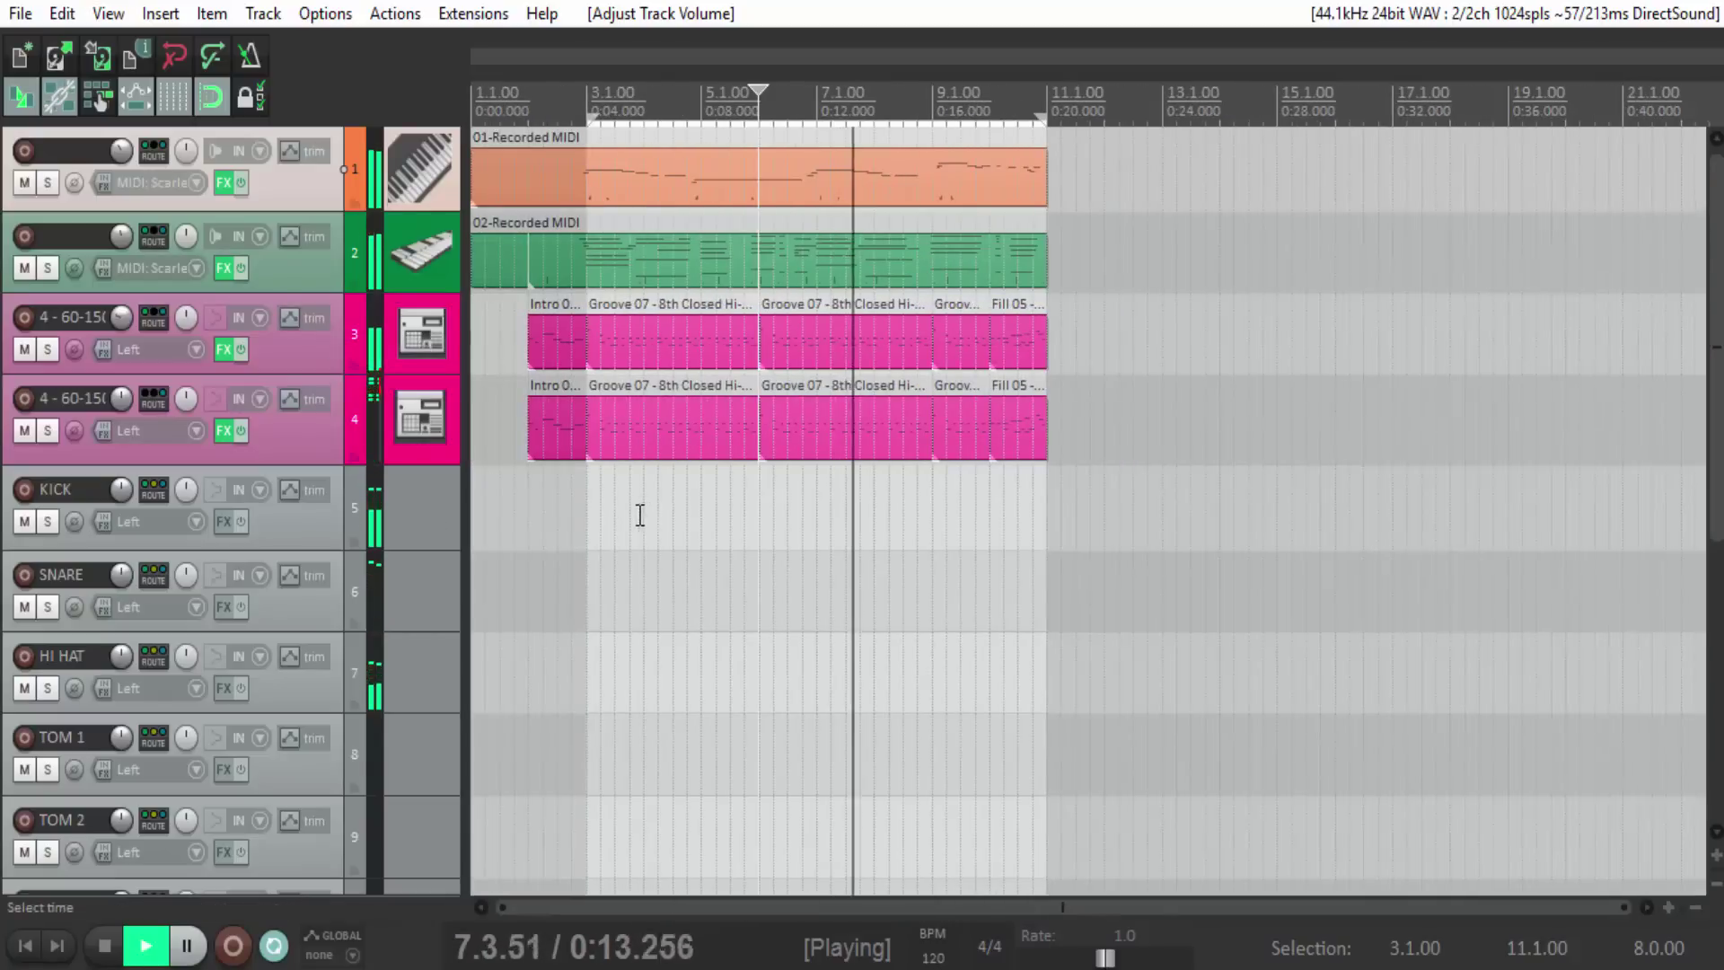
pyautogui.scroll(-6, 434, 594)
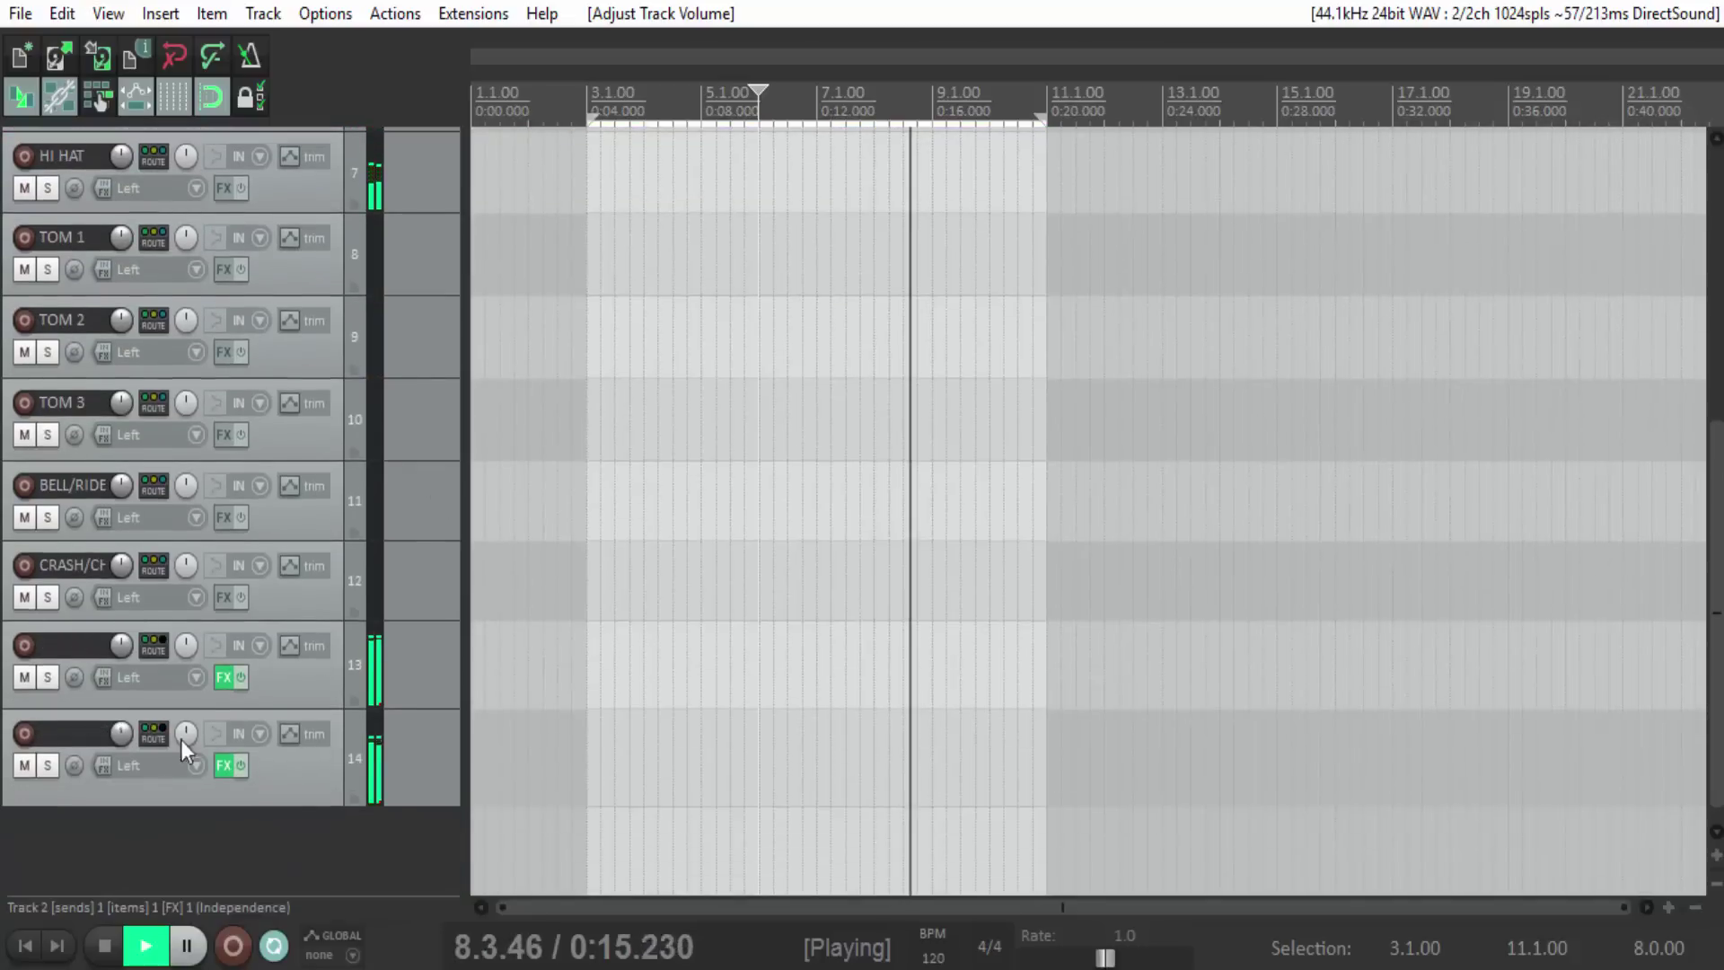
pyautogui.click(22, 678)
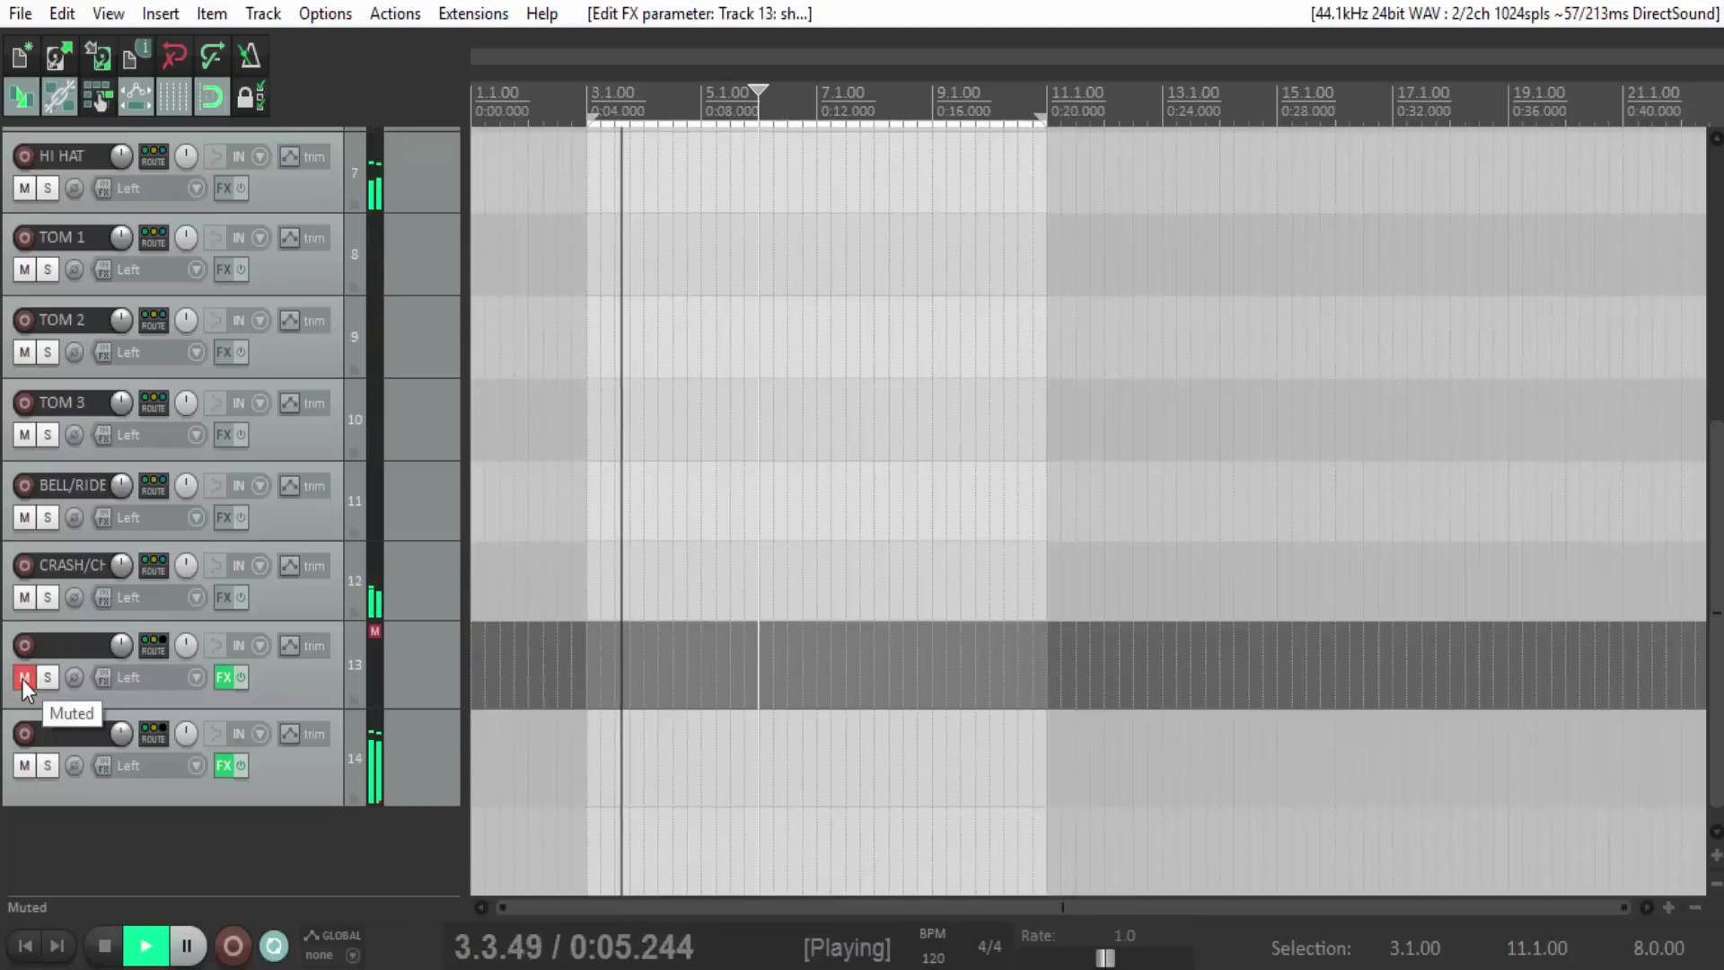
pyautogui.click(22, 678)
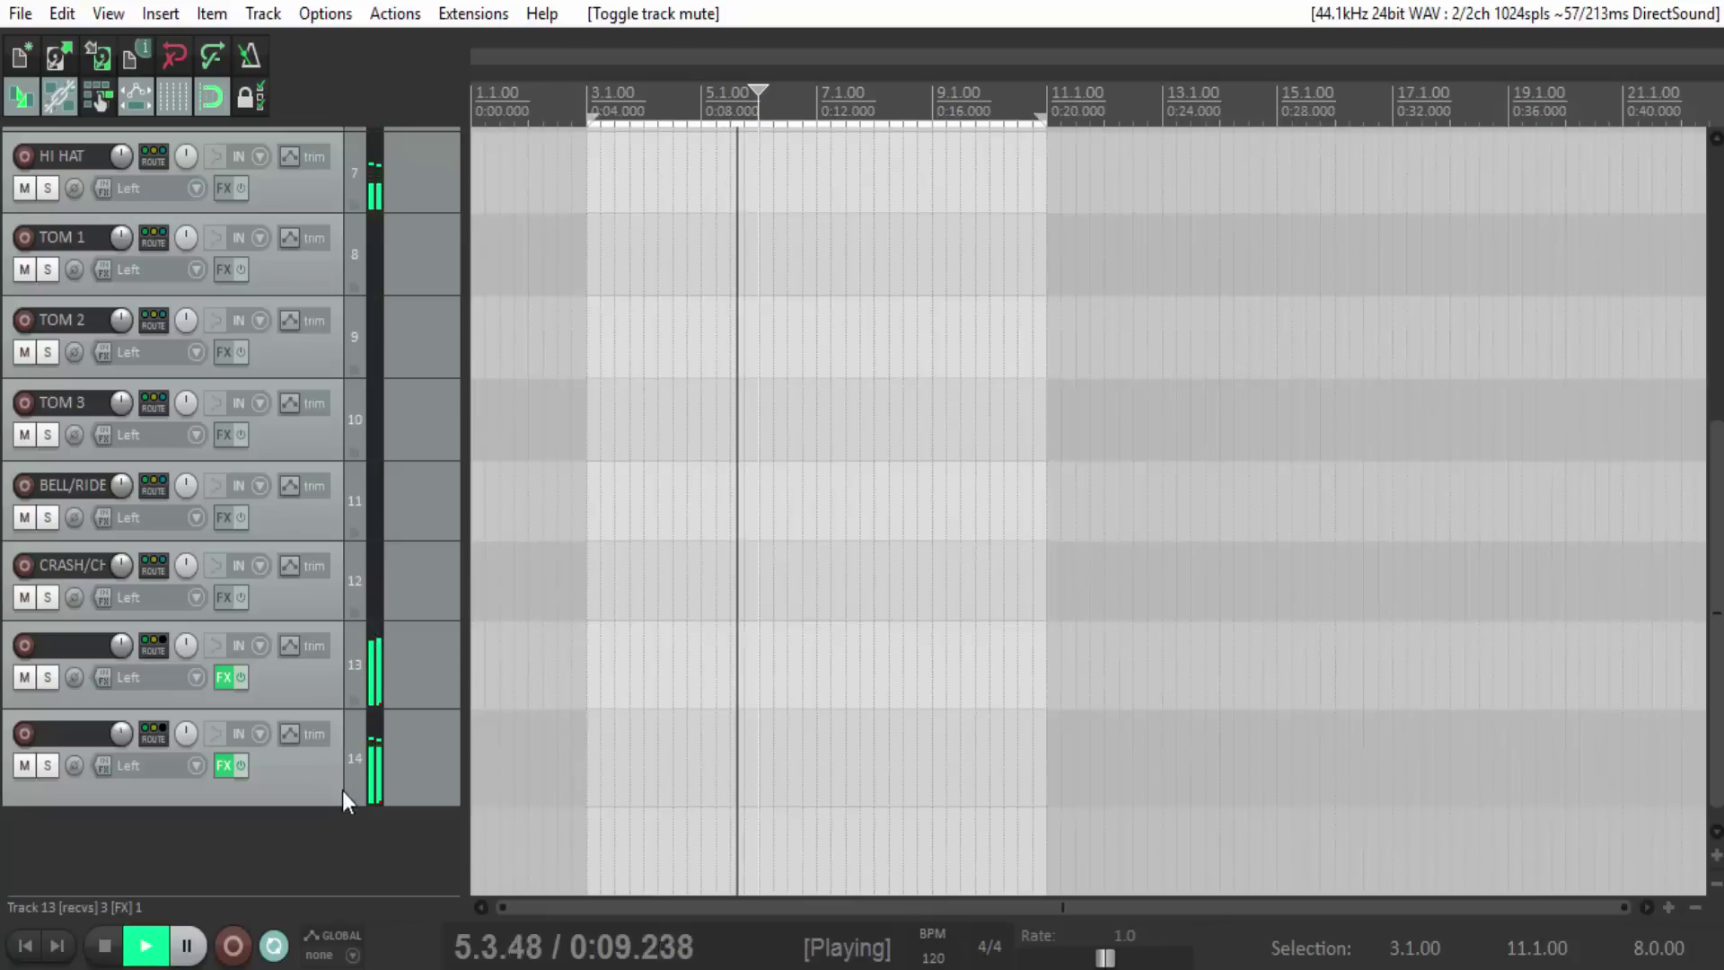
pyautogui.click(106, 943)
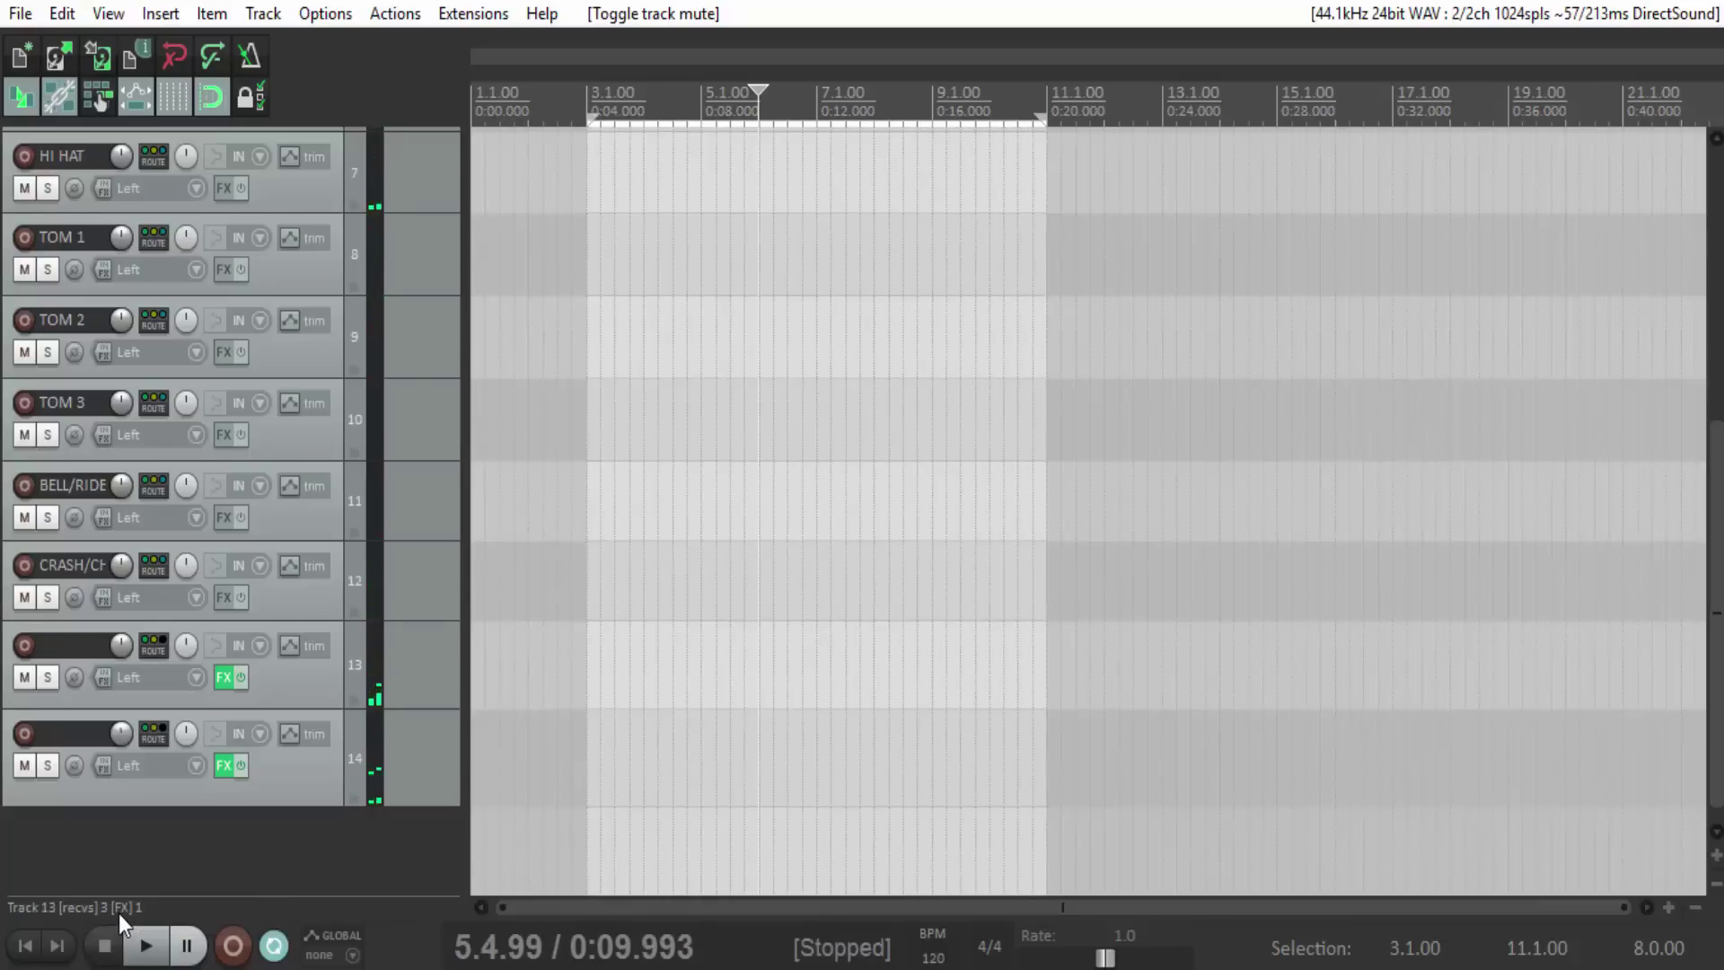
# Select track 4, the second 4 - 60-150 bpm drum track, and look over the arrangement.
pyautogui.click(429, 667)
pyautogui.scroll(5, 429, 665)
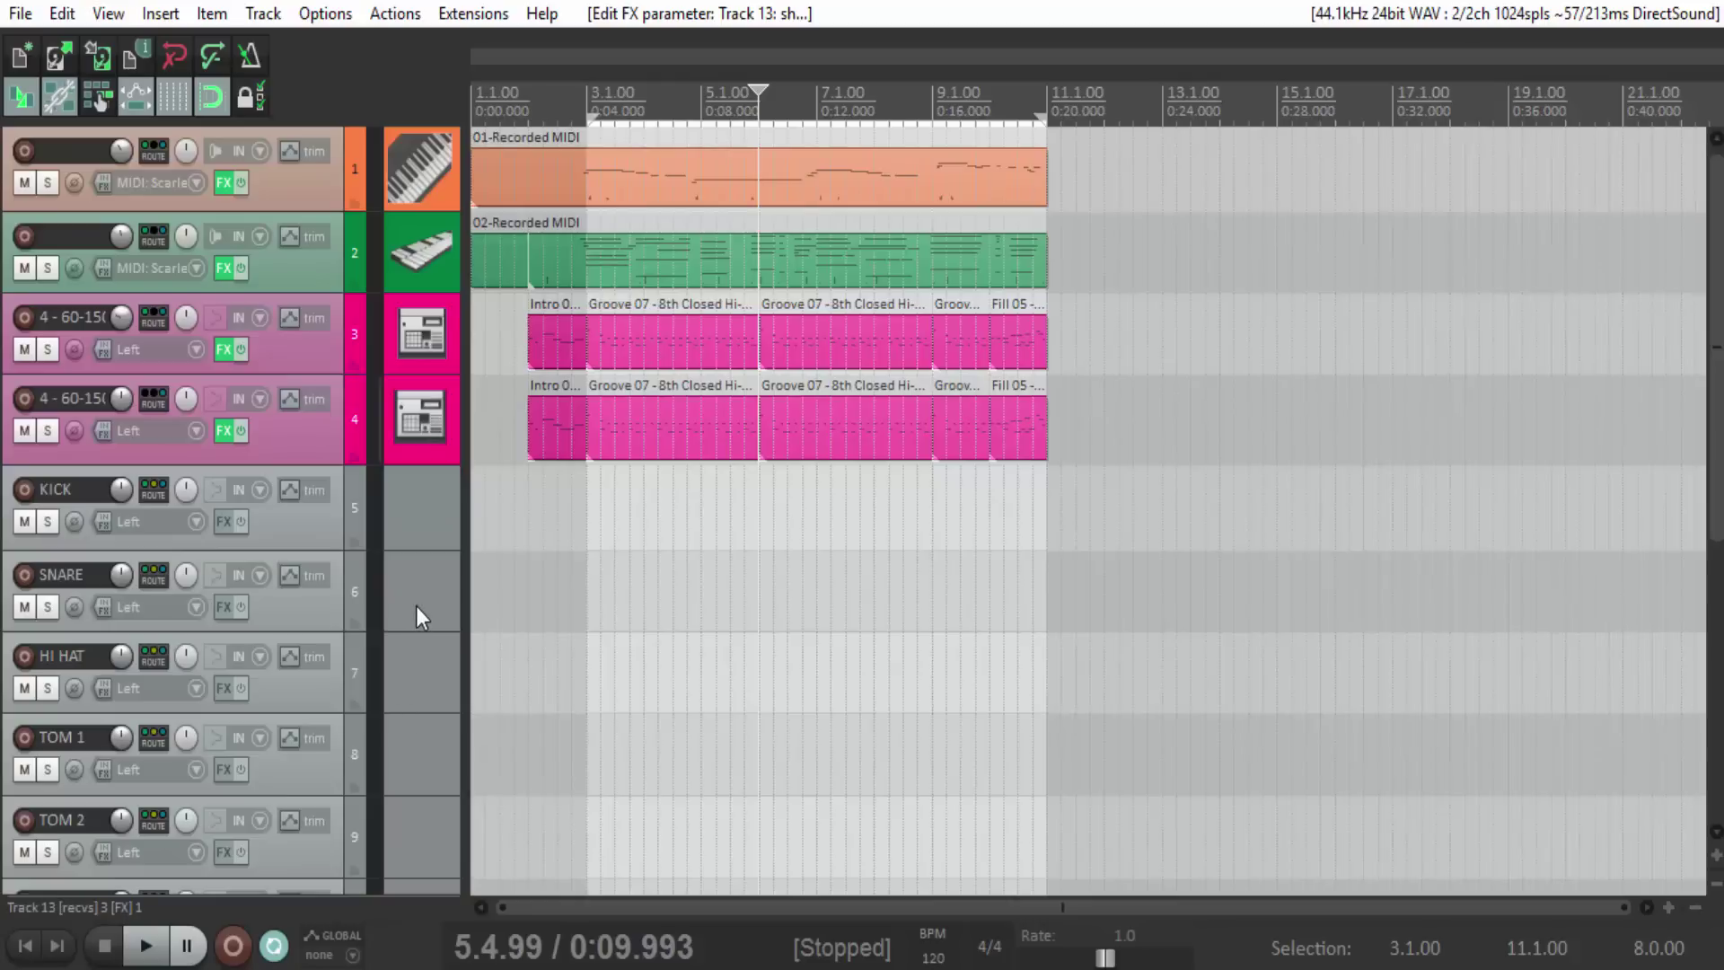
pyautogui.click(415, 438)
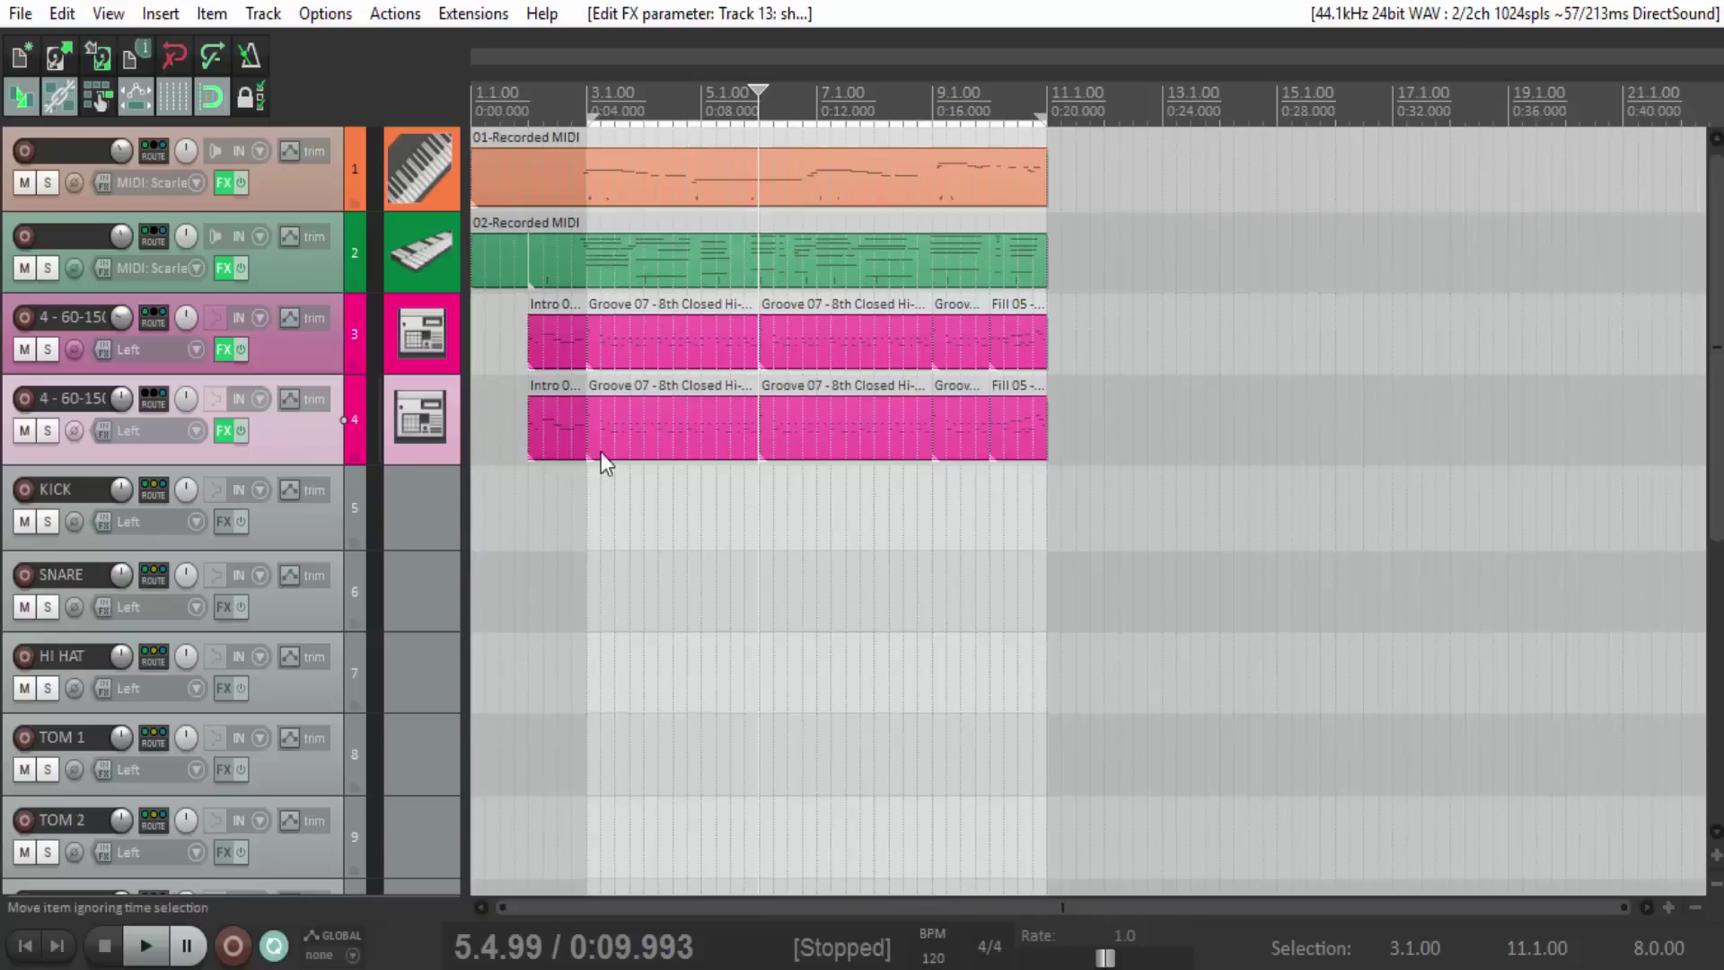
pyautogui.scroll(3, 601, 458)
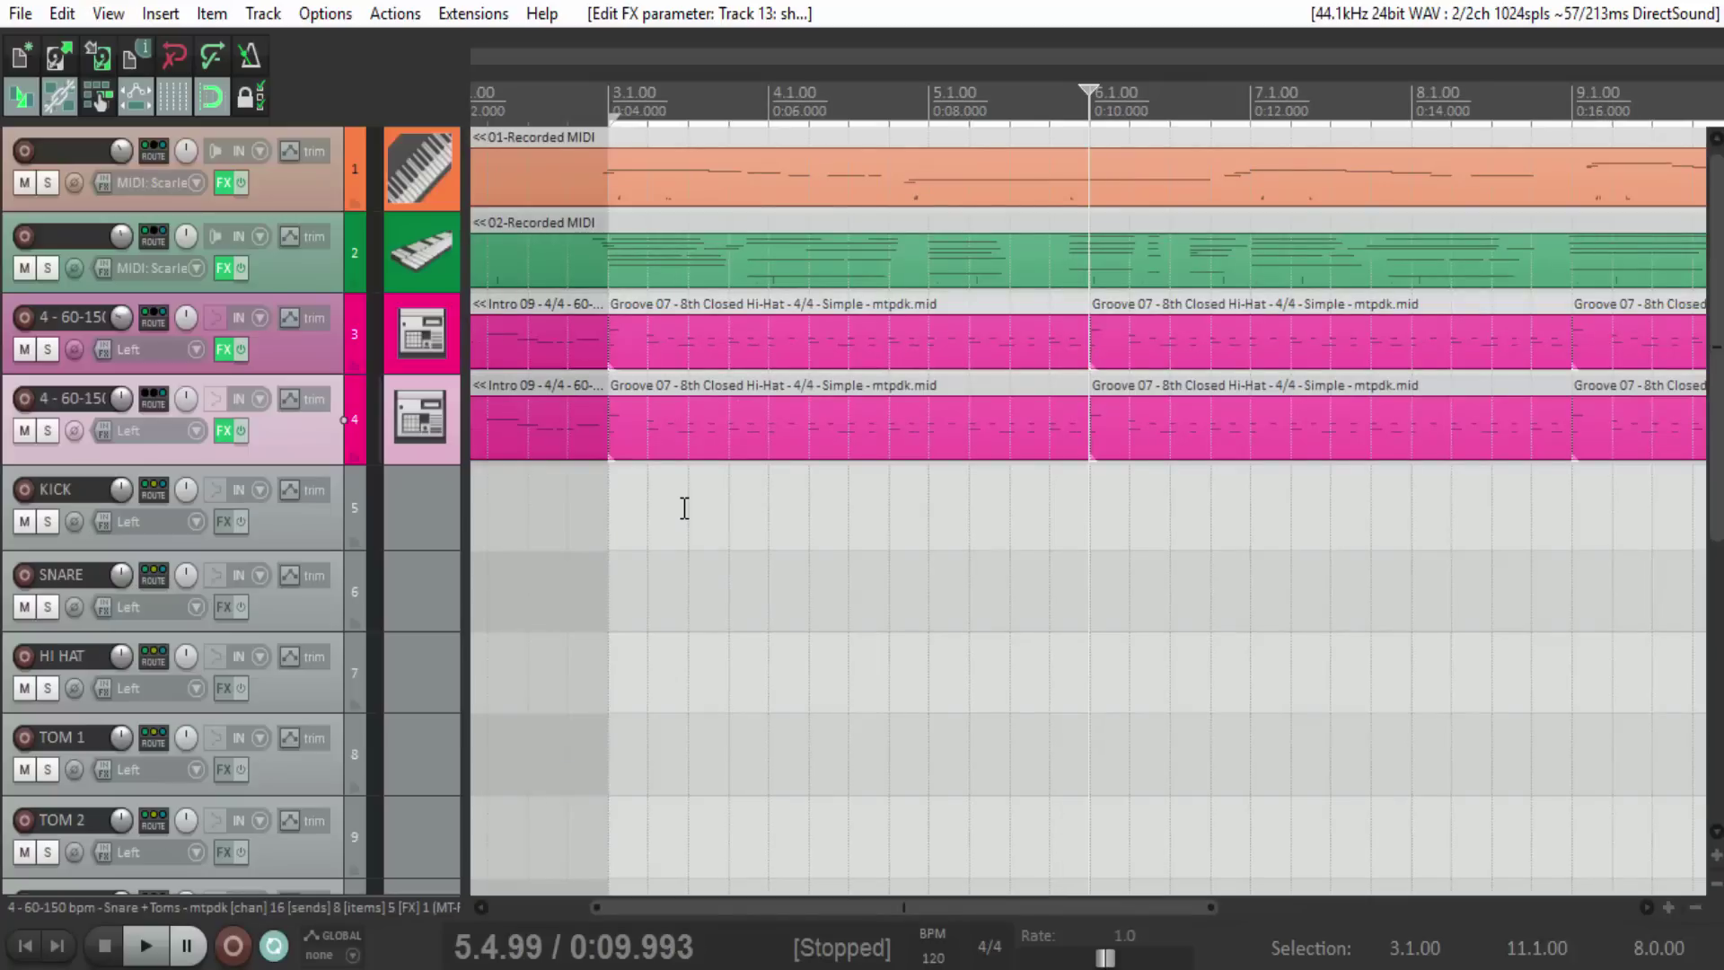
pyautogui.scroll(-3, 685, 509)
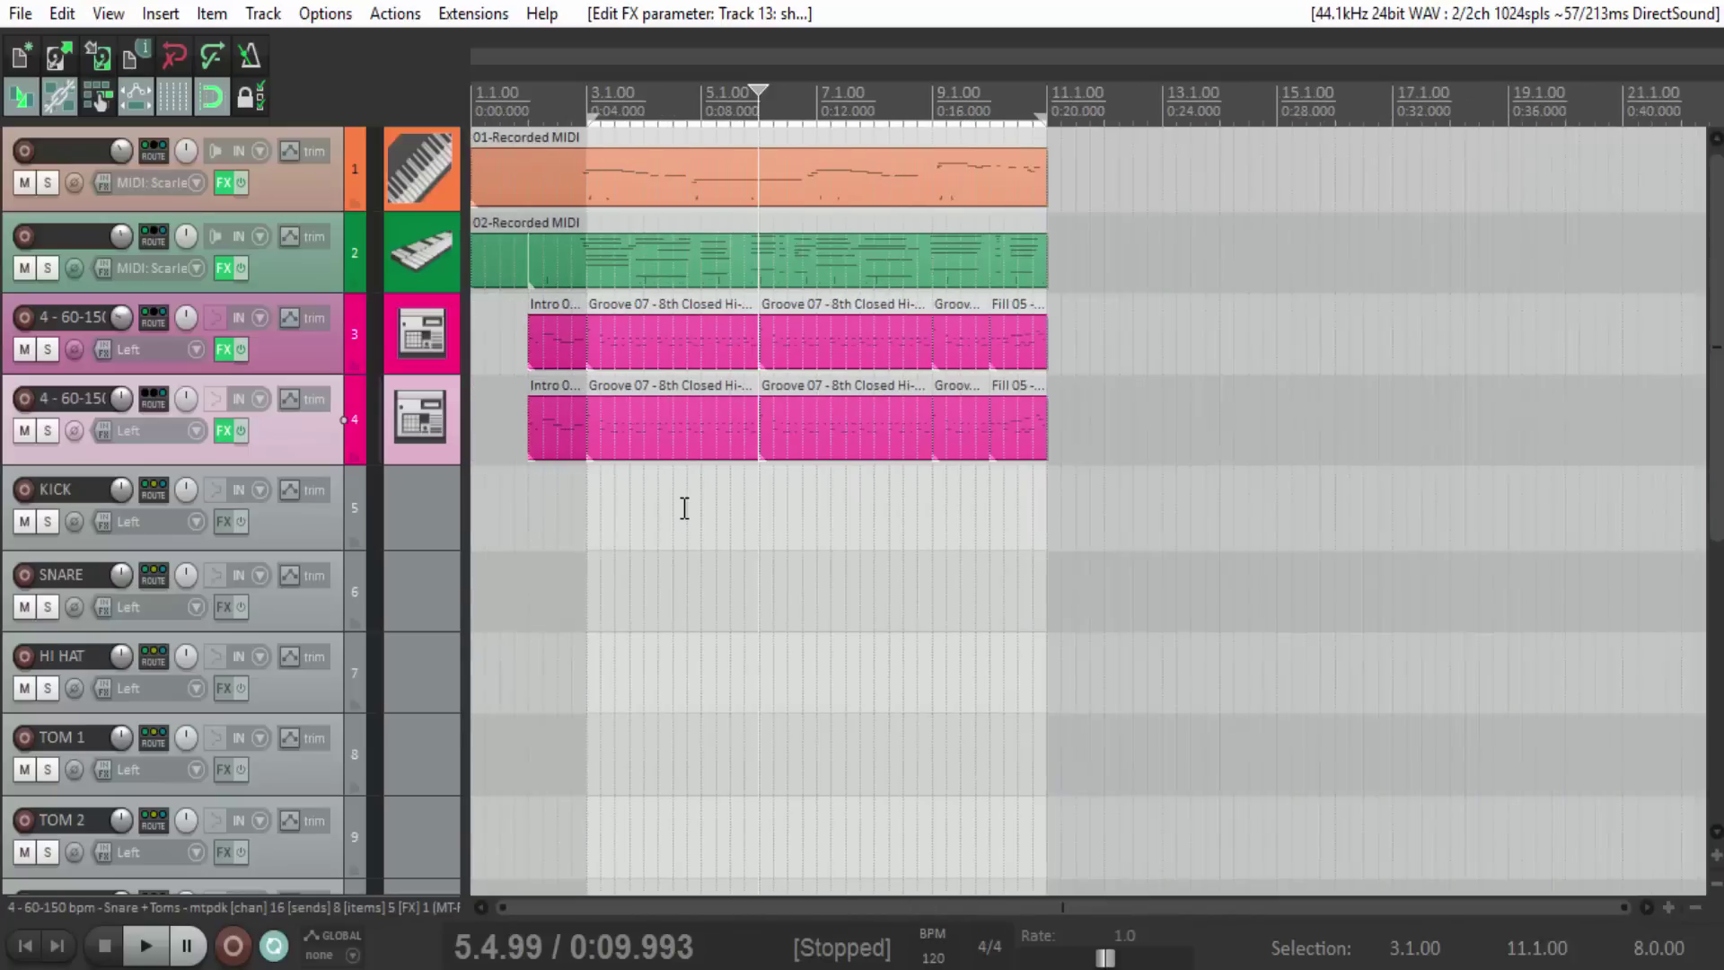